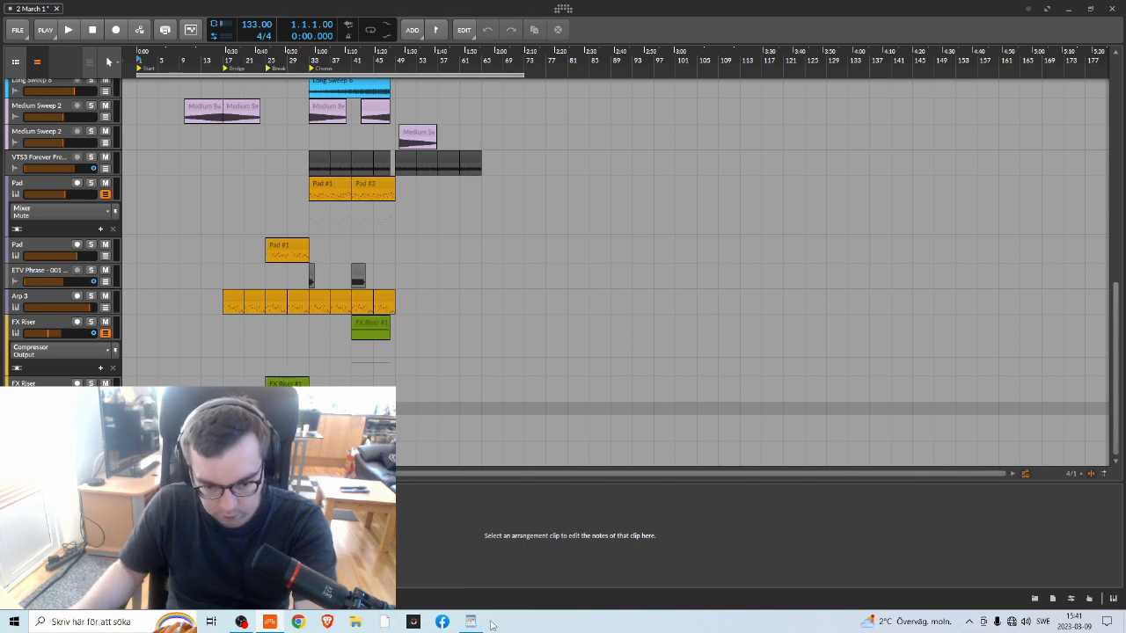
Switch to WordPad to look through the notes in the bada document and return to Bitwig Studio
left_click(470, 622)
left_click_drag(249, 50, 977, 71)
scroll(844, 281, "down", 5)
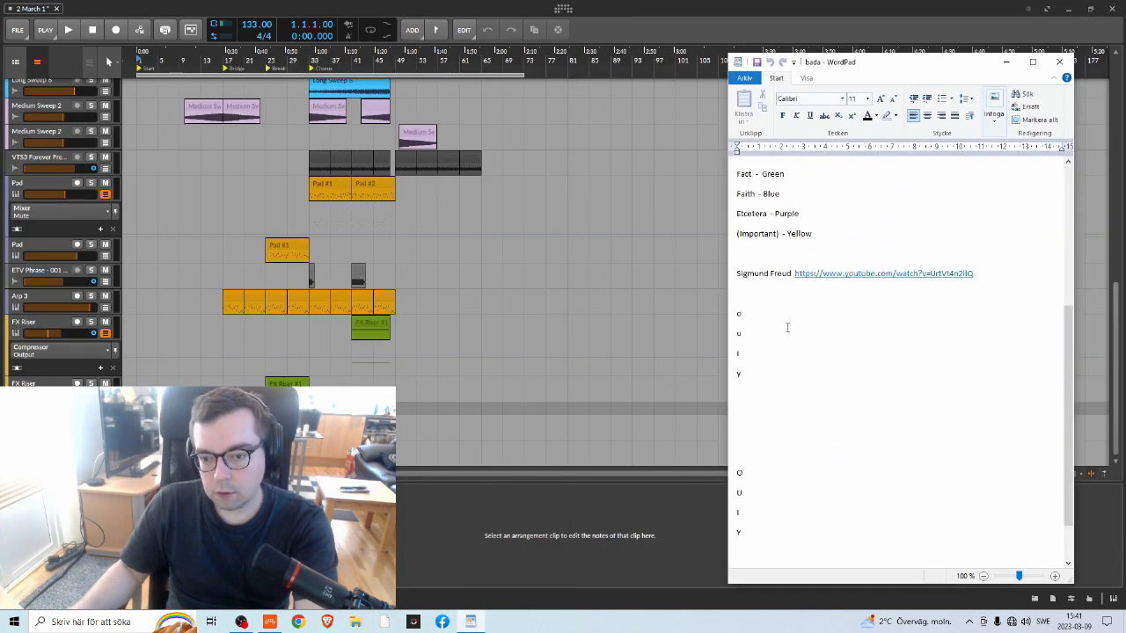
left_click(480, 5)
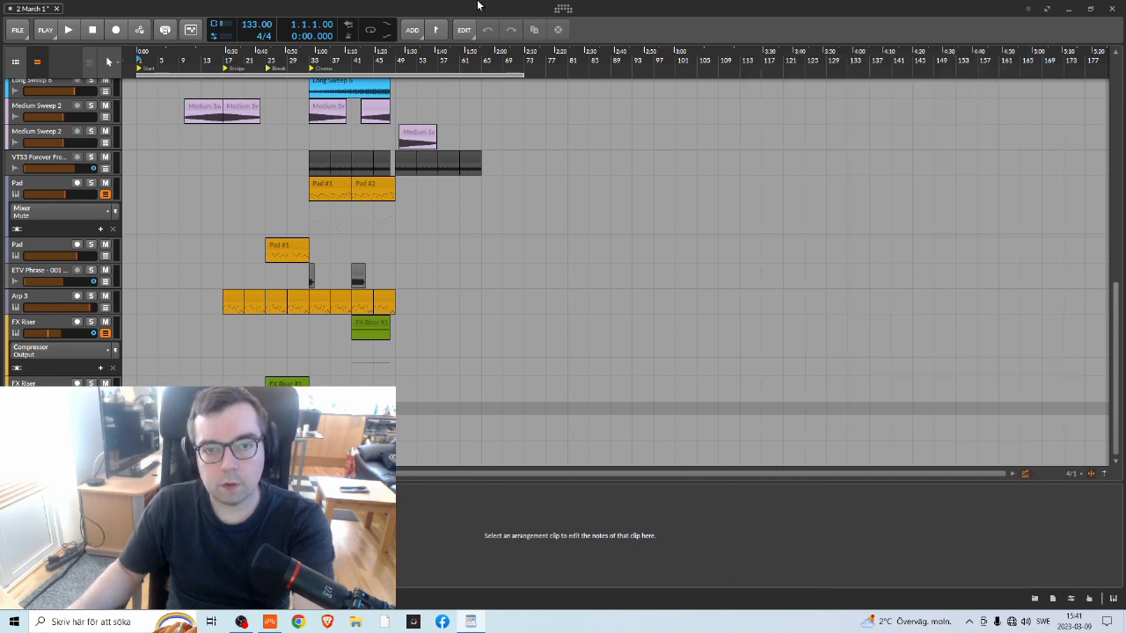
Examine the arrangement's tracks and marked sections, and undo the trial adjustment of the loop range's end
scroll(244, 163, "up", 8)
scroll(236, 131, "up", 1)
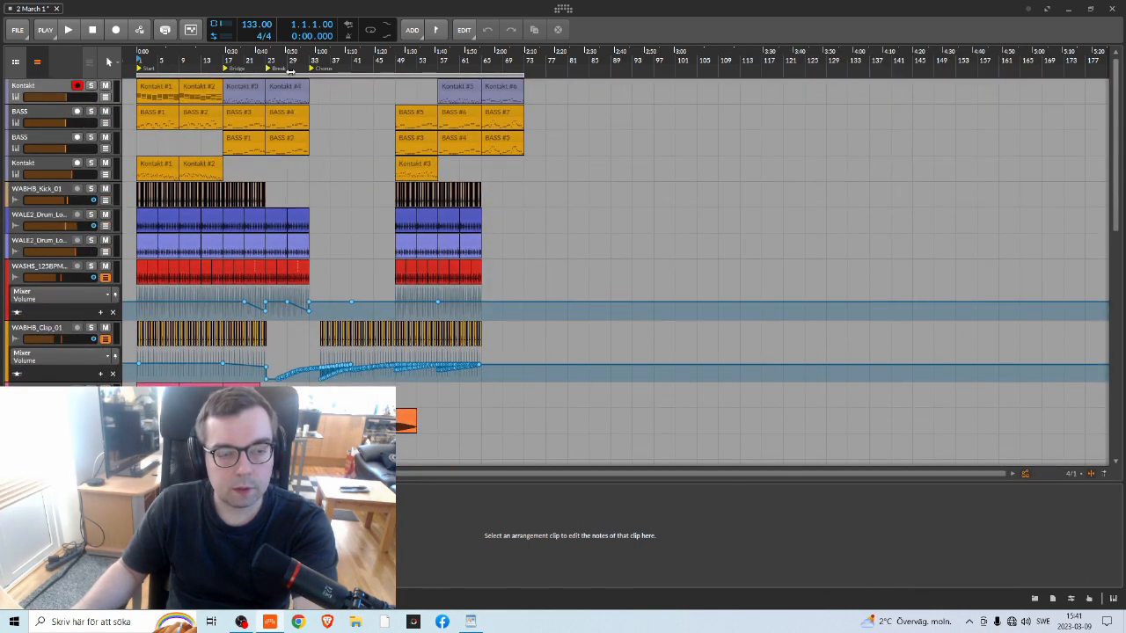
left_click_drag(269, 64, 331, 114)
scroll(336, 203, "down", 3)
scroll(336, 202, "down", 2)
scroll(327, 202, "up", 4)
scroll(328, 195, "down", 3)
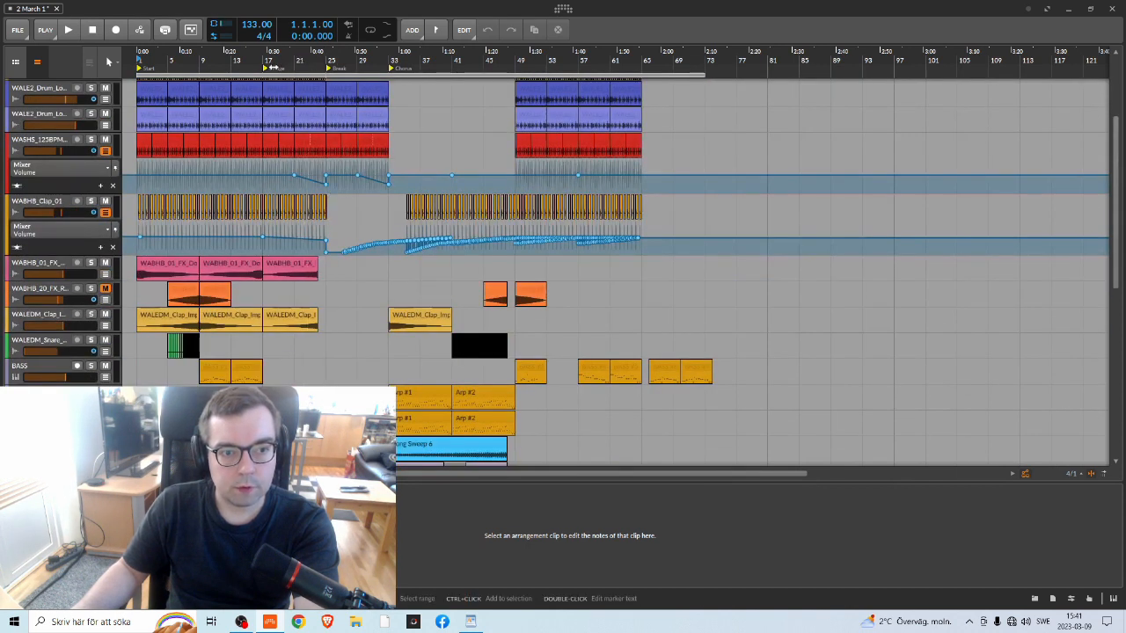
left_click_drag(706, 76, 694, 75)
key("ctrl+z")
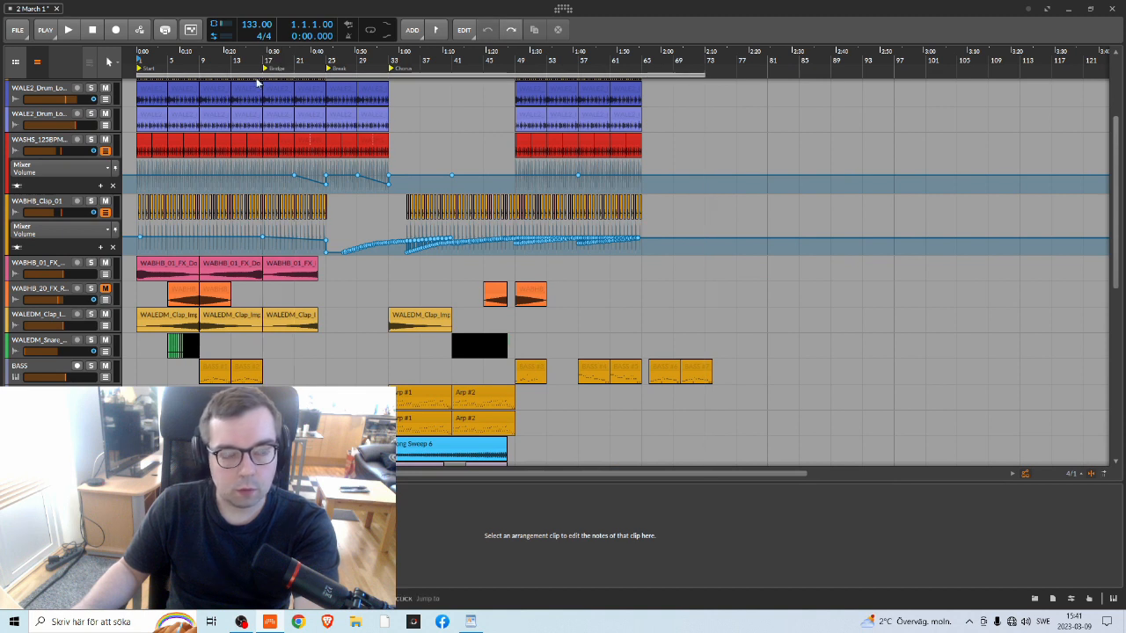
Play the song from the start and inspect the mixer without the device panel before returning to the arrangement
scroll(190, 110, "up", 5)
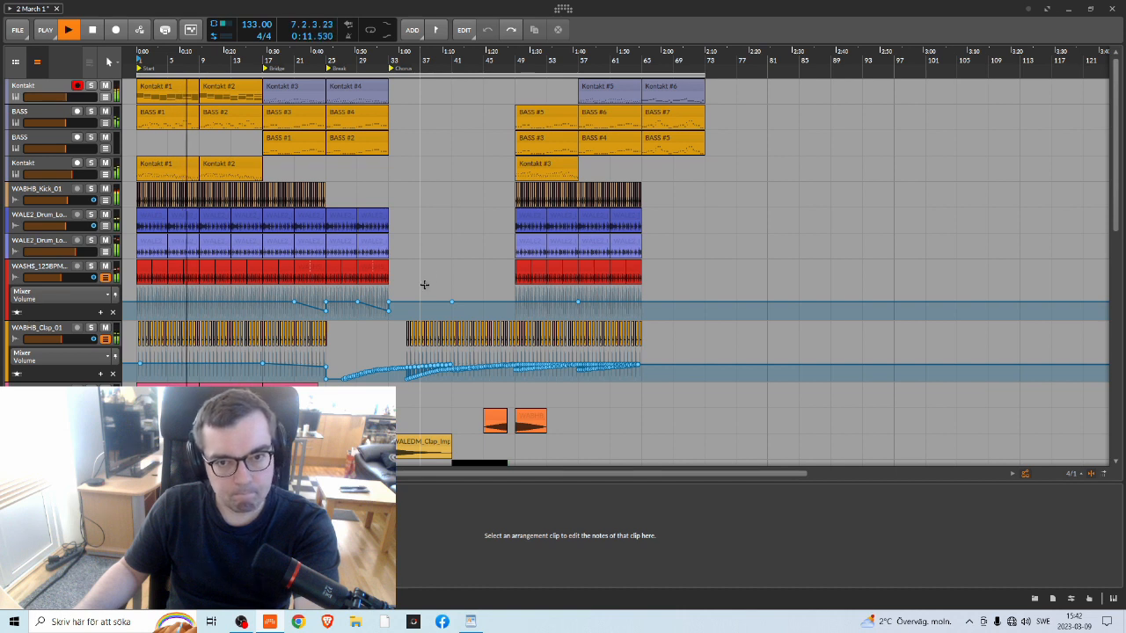
scroll(424, 285, "down", 10)
scroll(425, 285, "up", 10)
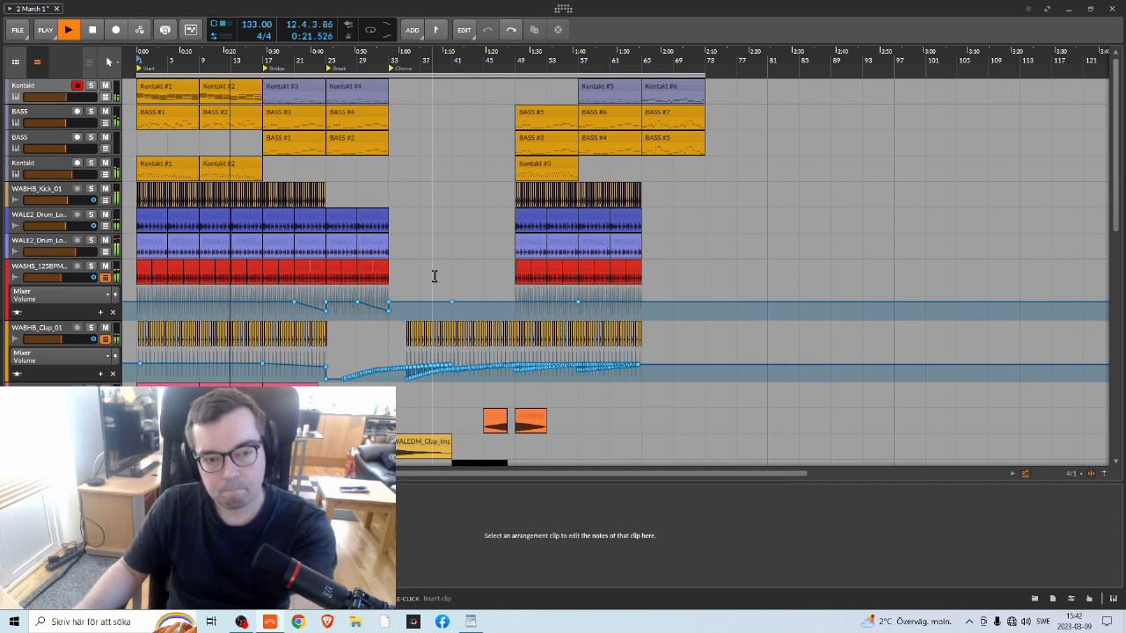
key("alt+2")
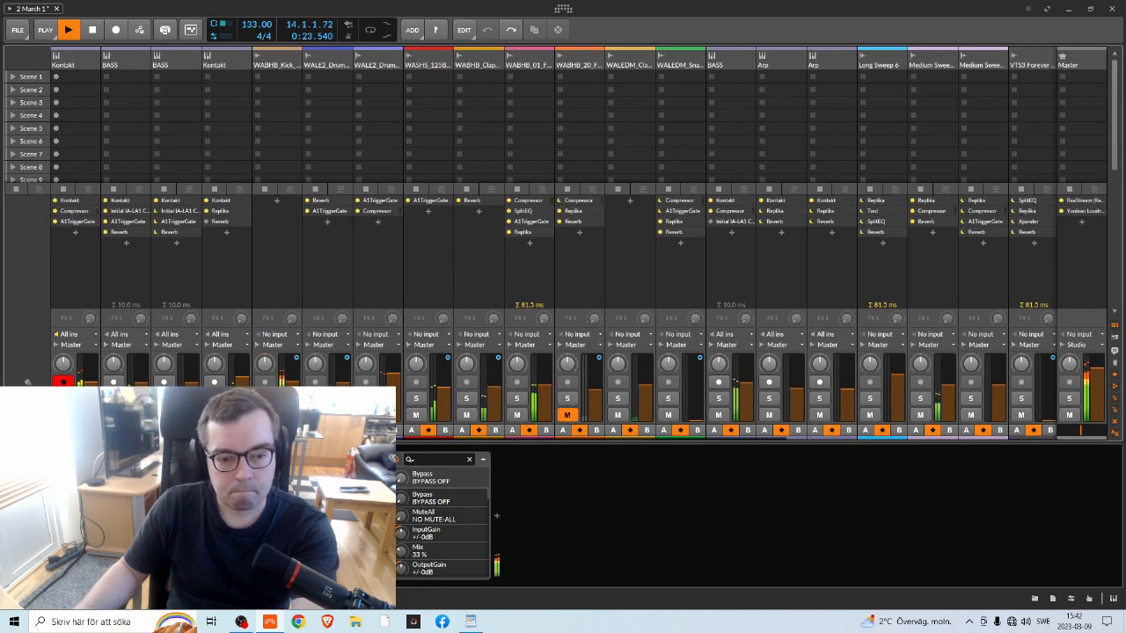
key("d")
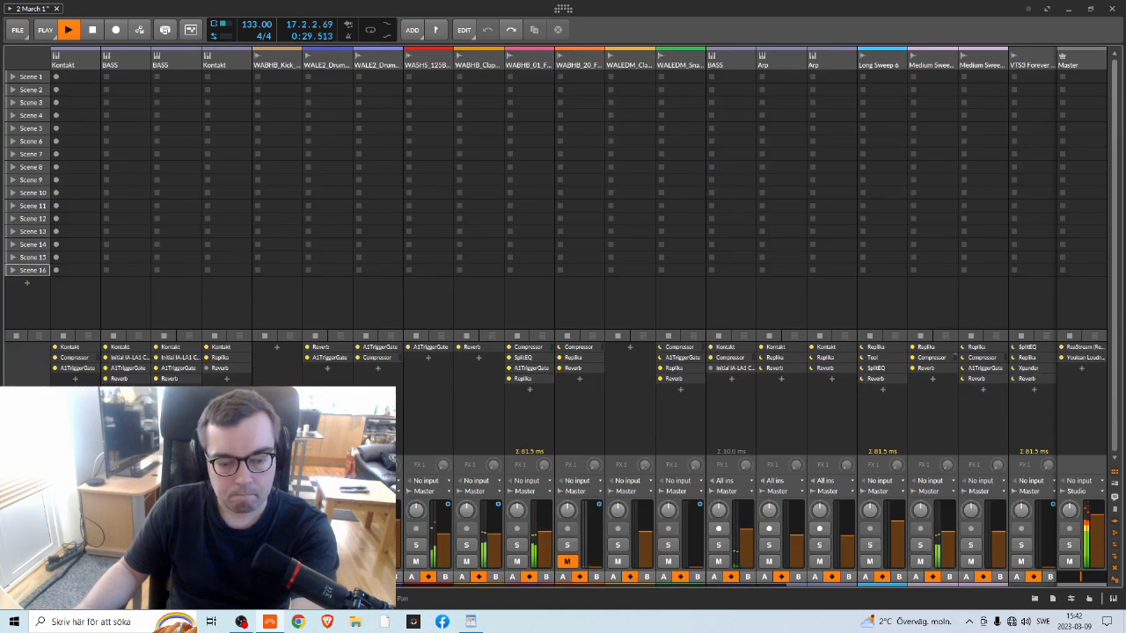
key("Tab")
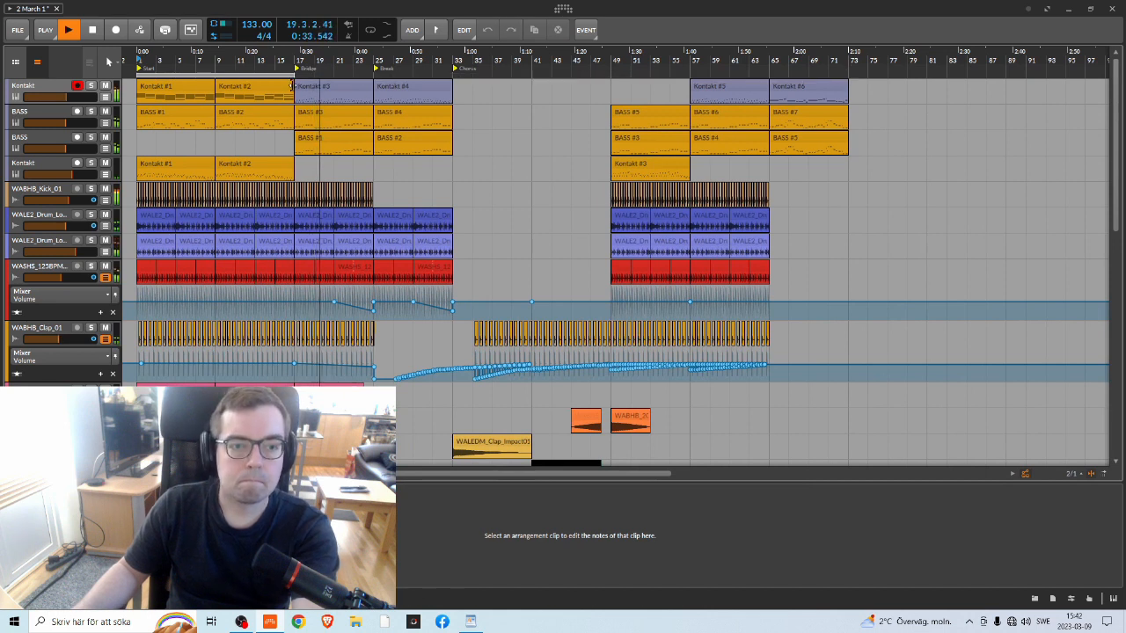
Set the loop range from the Bridge marker at bar 17 to the Chorus marker at bar 33
left_click_drag(283, 76, 447, 90)
left_click_drag(360, 59, 368, 83)
scroll(430, 179, "down", 3)
scroll(447, 184, "up", 3)
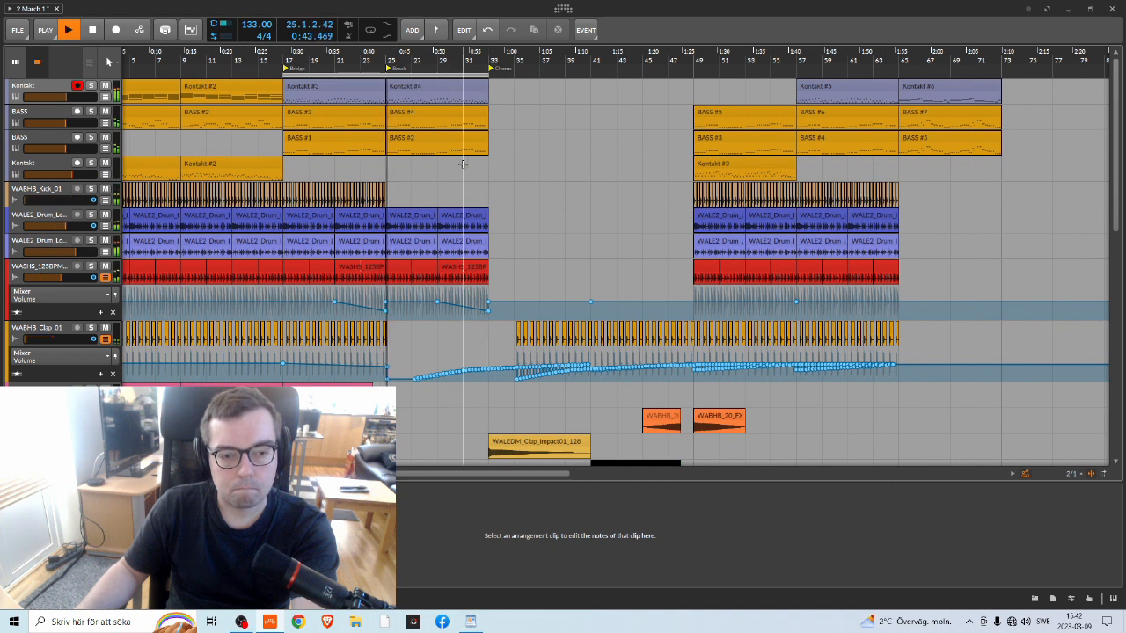
scroll(475, 264, "down", 10)
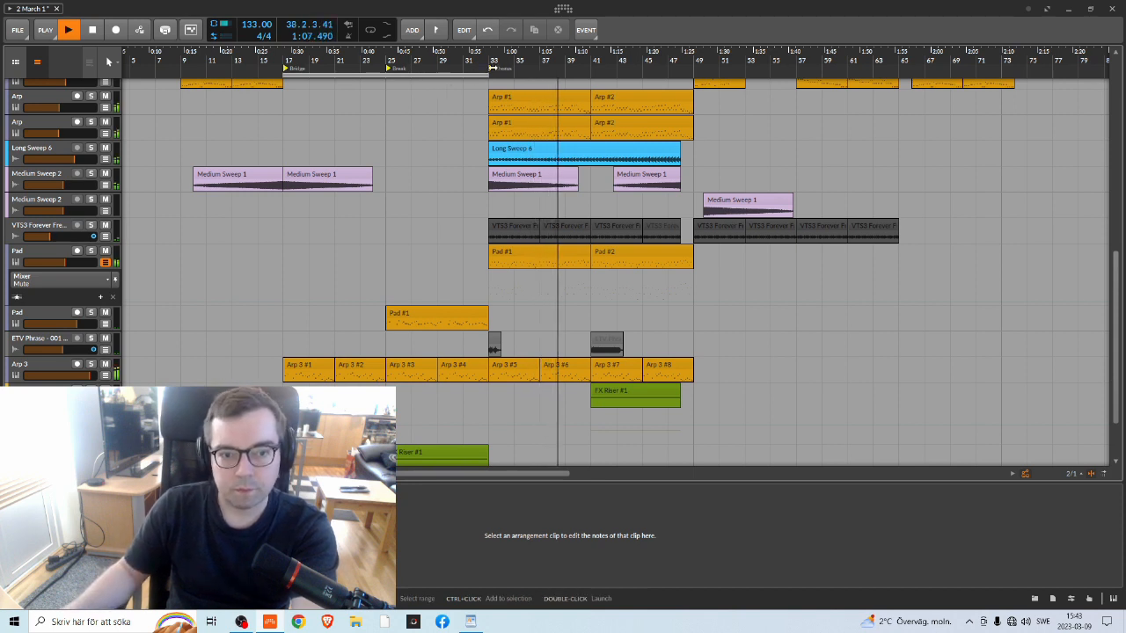
right_click(494, 66)
key("Escape")
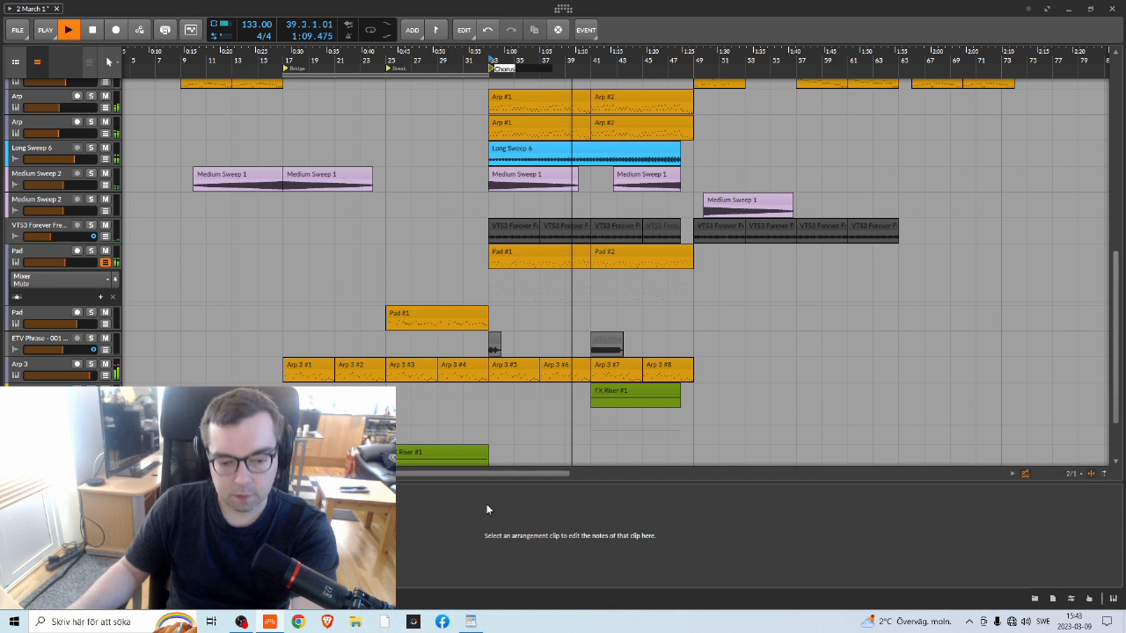
Write "Breakdown" in the WordPad notes under the Sigmund Freud link and return to Bitwig Studio
left_click(470, 623)
type("BG")
key("BackSpace")
type("reakf")
key("BackSpace")
type("d")
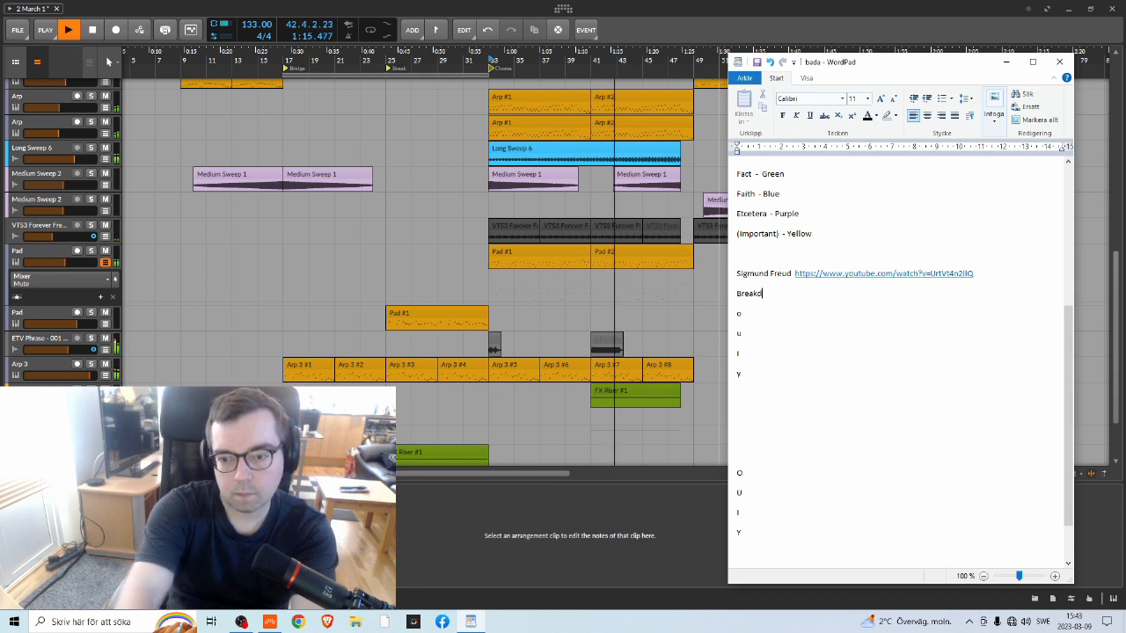
left_click_drag(784, 314, 729, 321)
left_click(805, 298)
type("owhn")
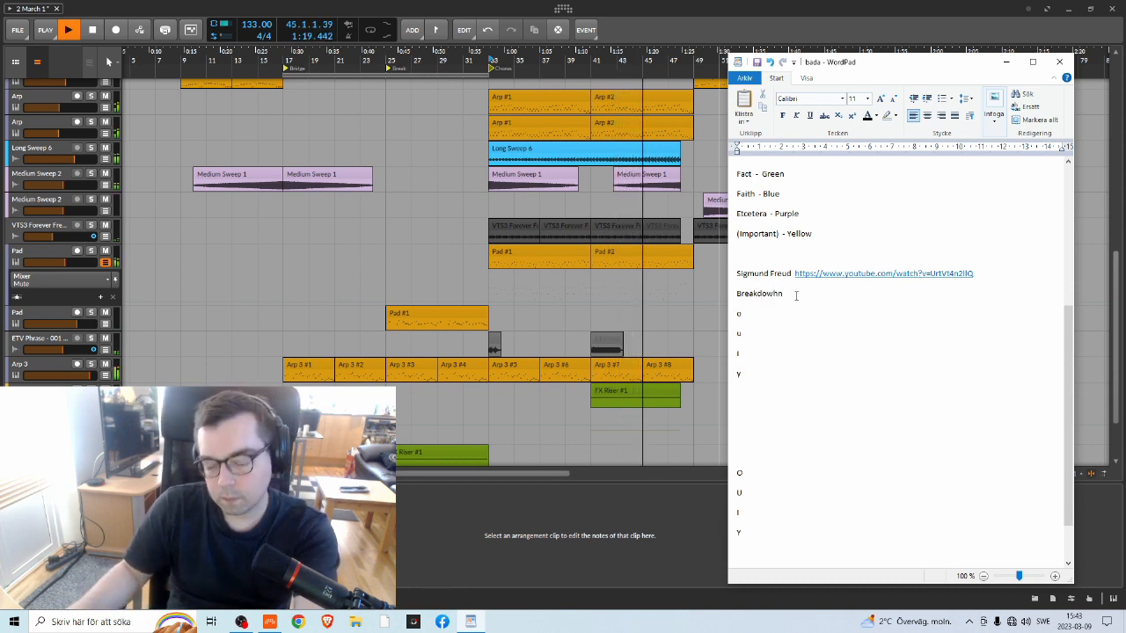
key("BackSpace")
key("BackSpace")
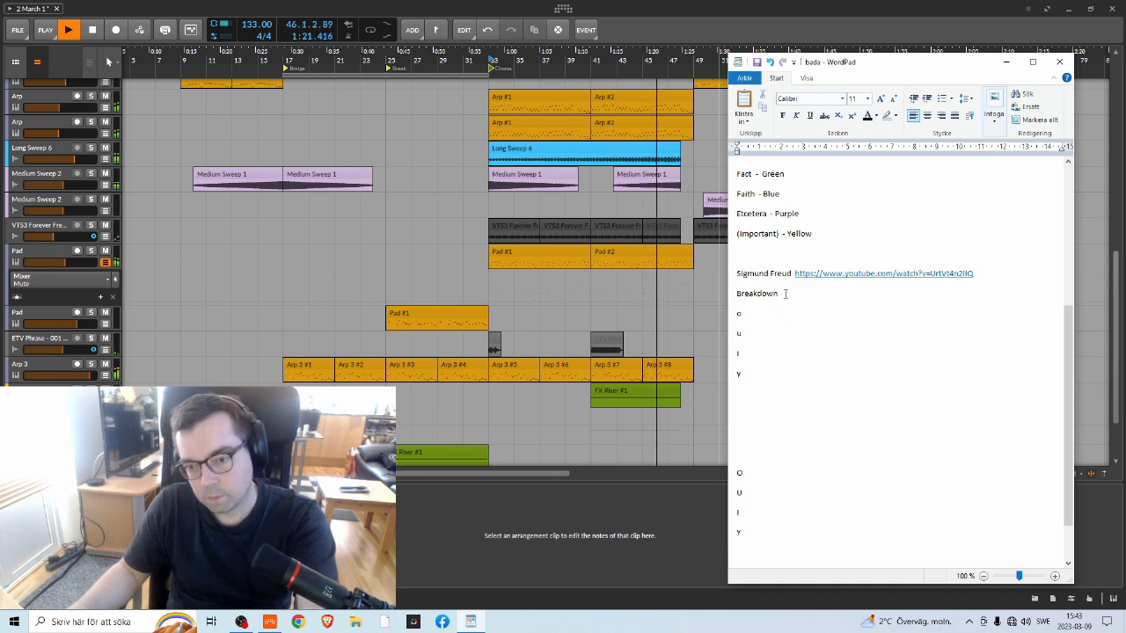
double_click(784, 295)
left_click(504, 6)
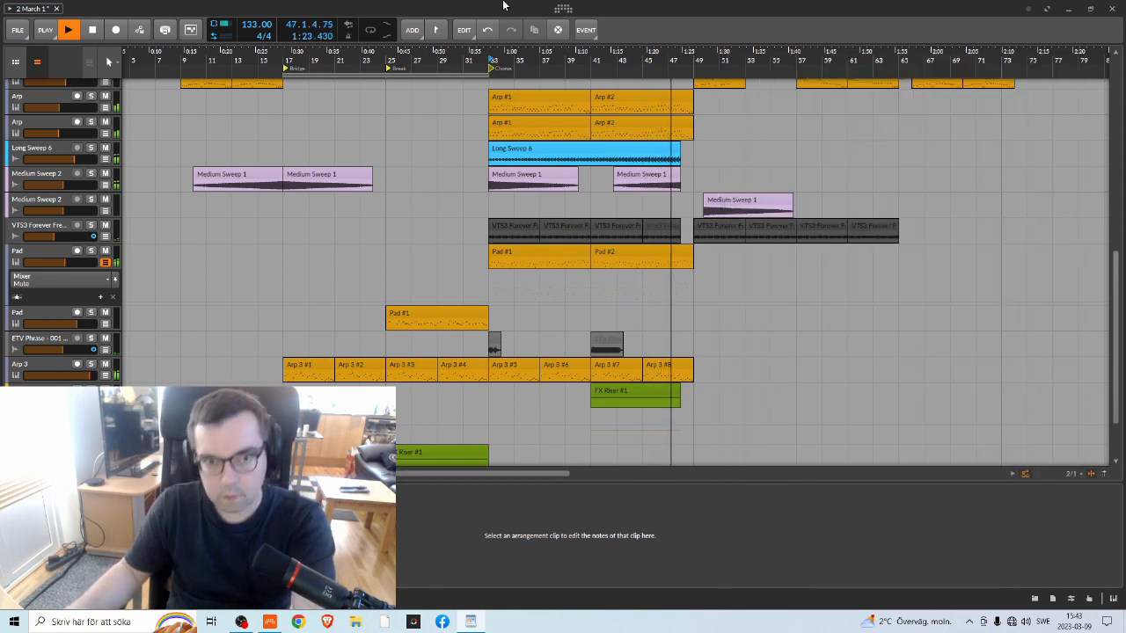
Rename the Chorus marker to "Breakdown" and stop playback
right_click(492, 69)
left_click(527, 78)
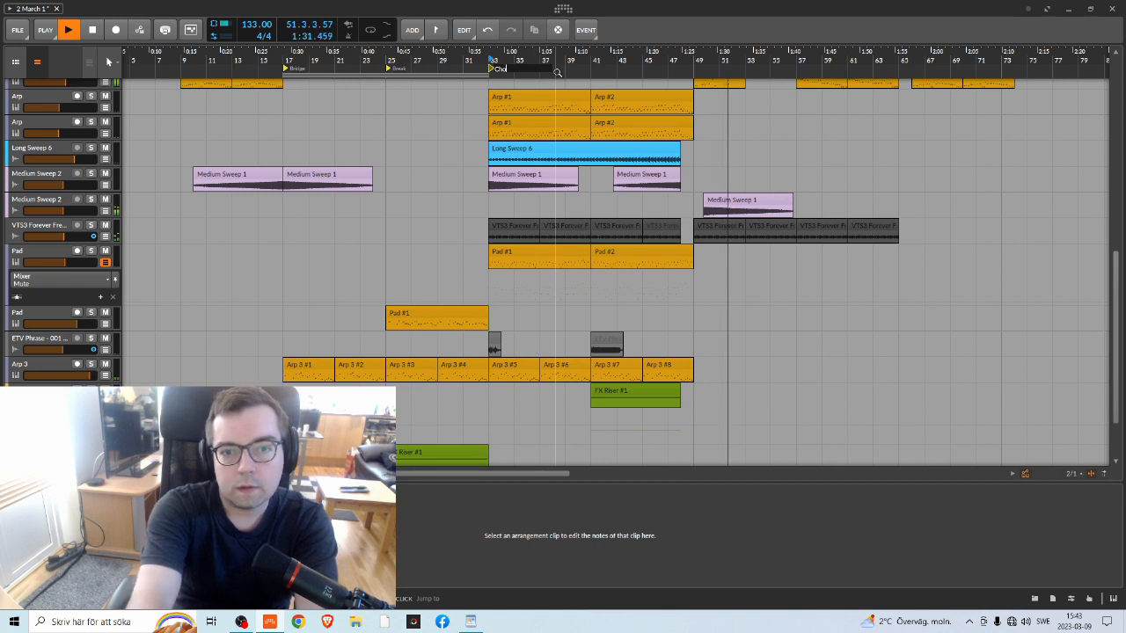
type("Breakdown")
key("Return")
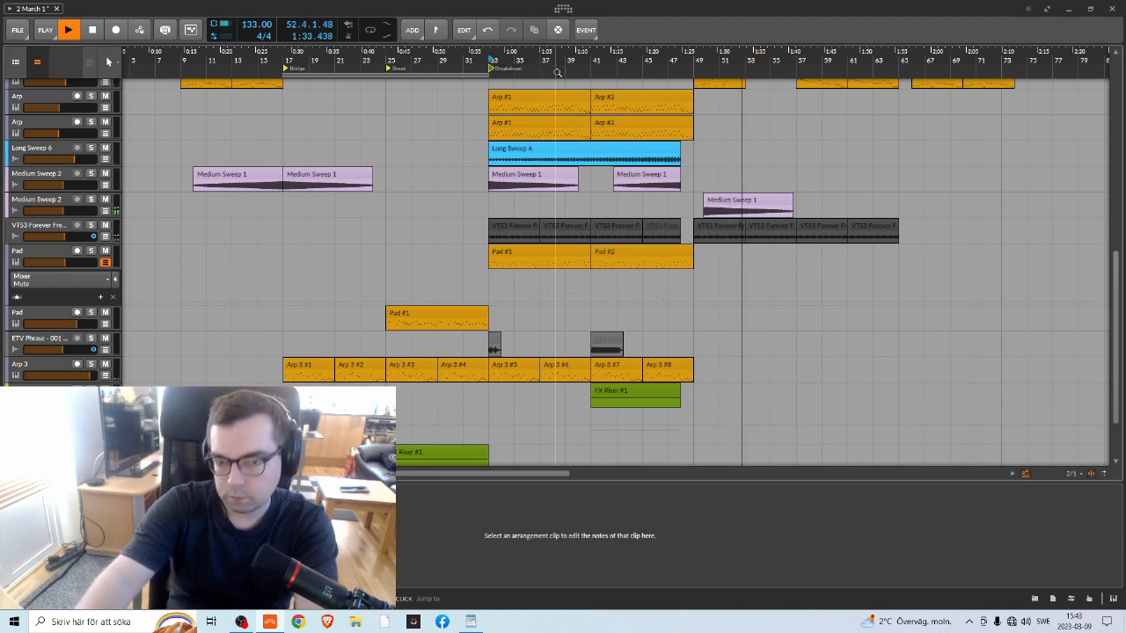
key("space")
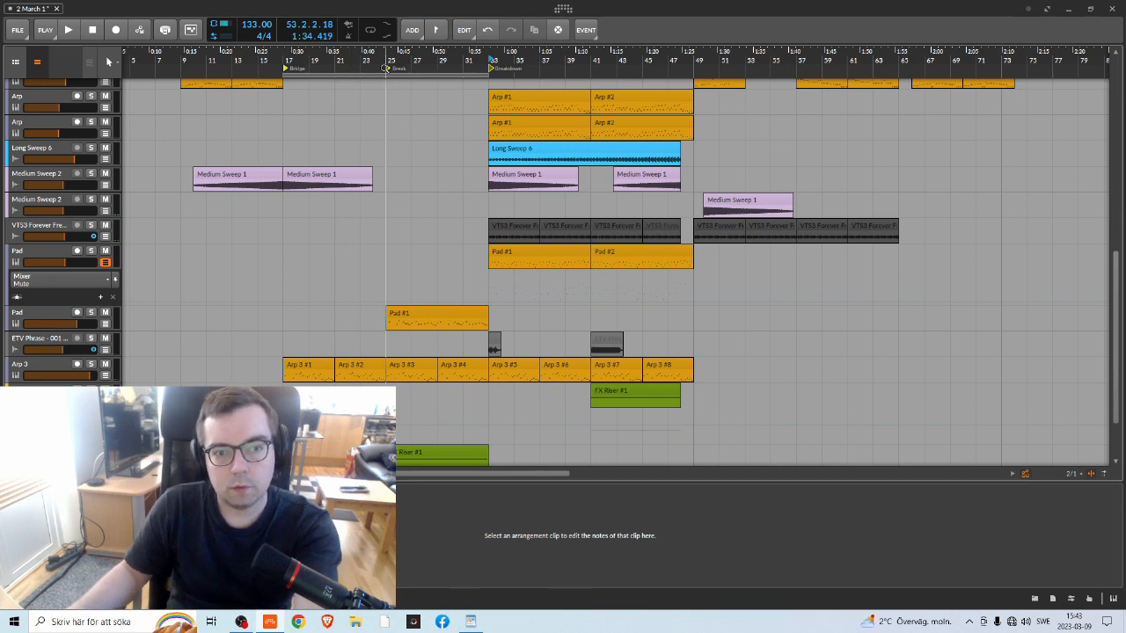
Show the notes of the Pad #1 clip at the Break marker and enlarge the note editor
left_click_drag(300, 75, 290, 76)
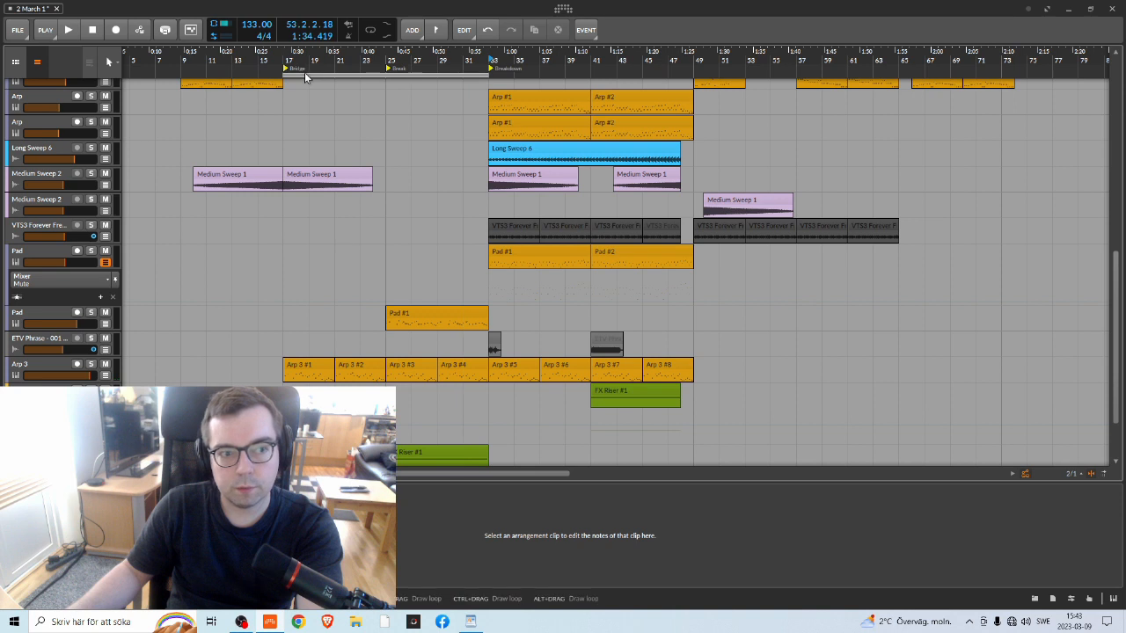
left_click_drag(309, 61, 367, 62)
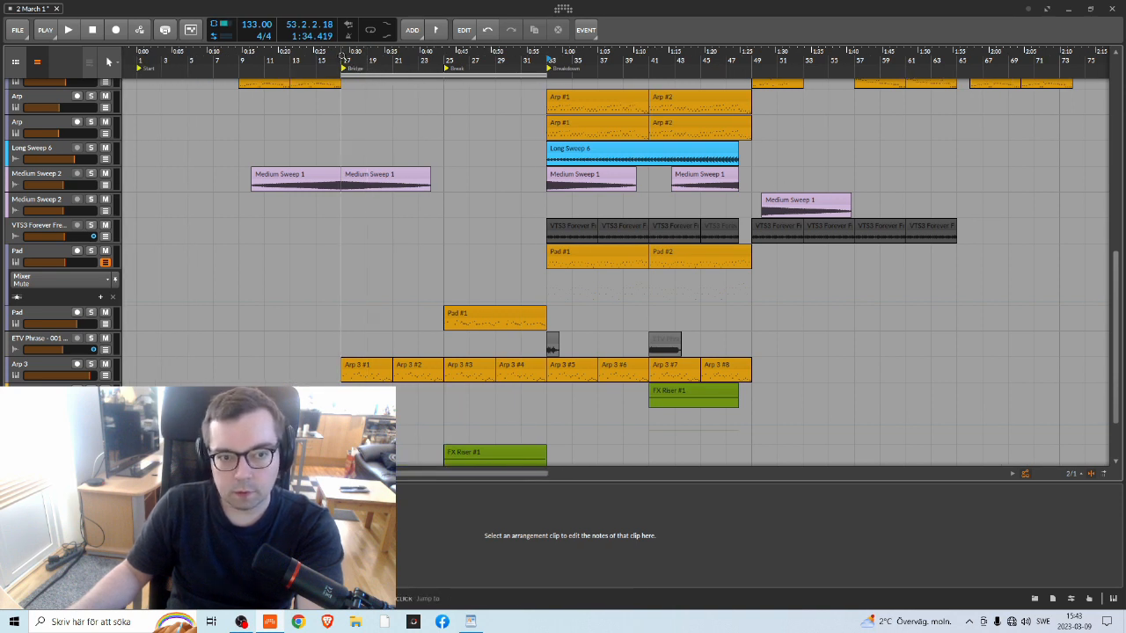
left_click(472, 313)
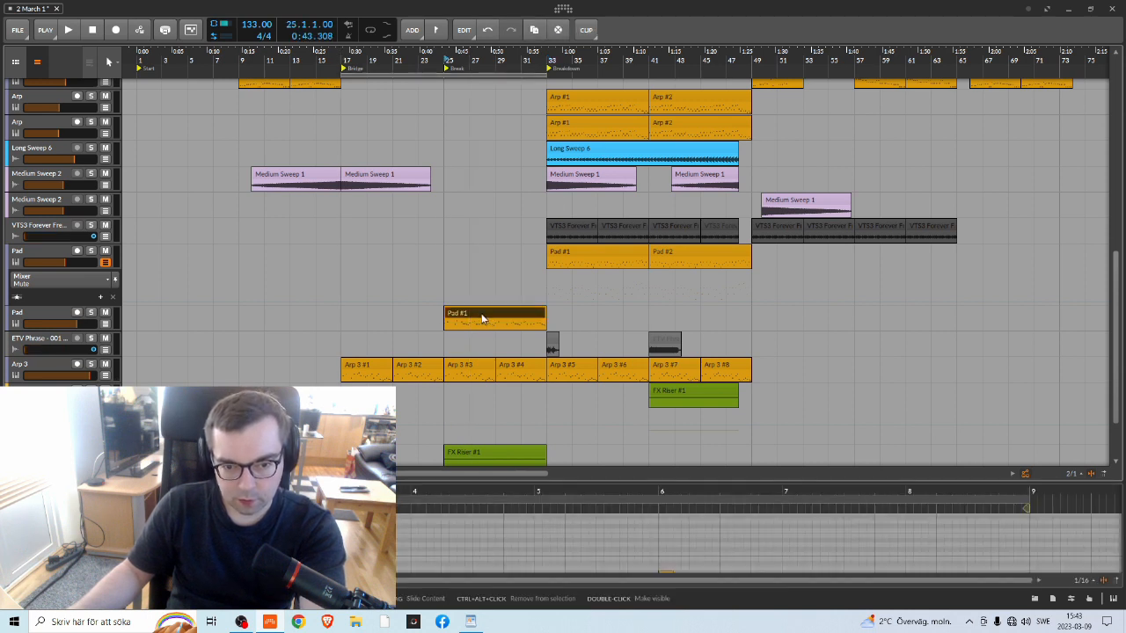
left_click_drag(528, 478, 518, 415)
scroll(496, 321, "up", 10)
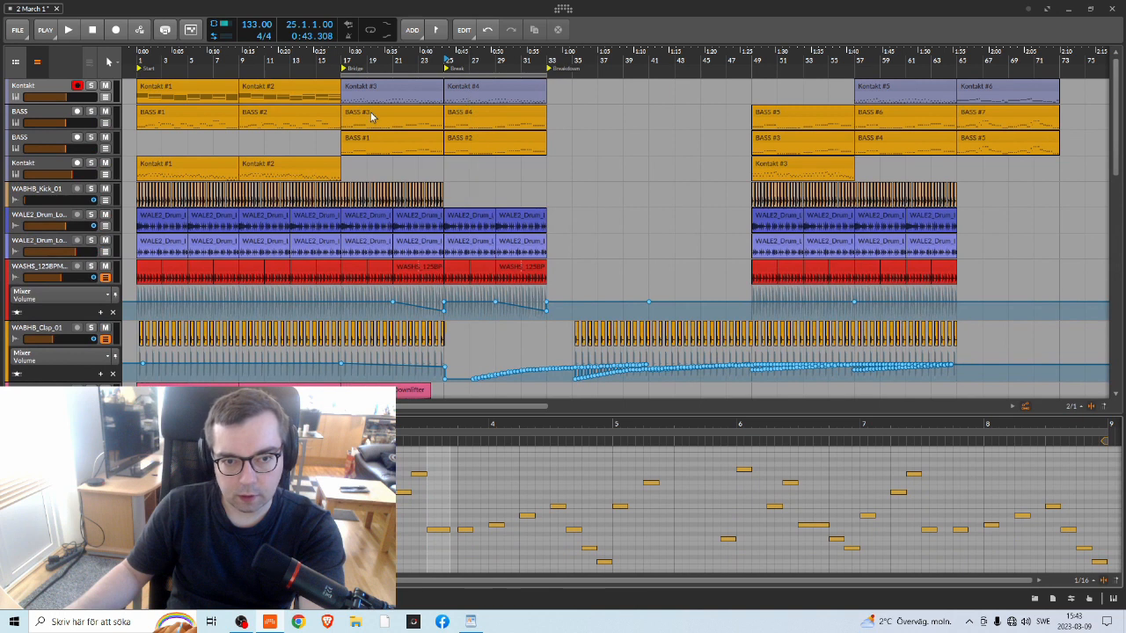
Audition the Break section from bar 25 with the first Kontakt track and the two BASS tracks soloed
left_click(448, 61)
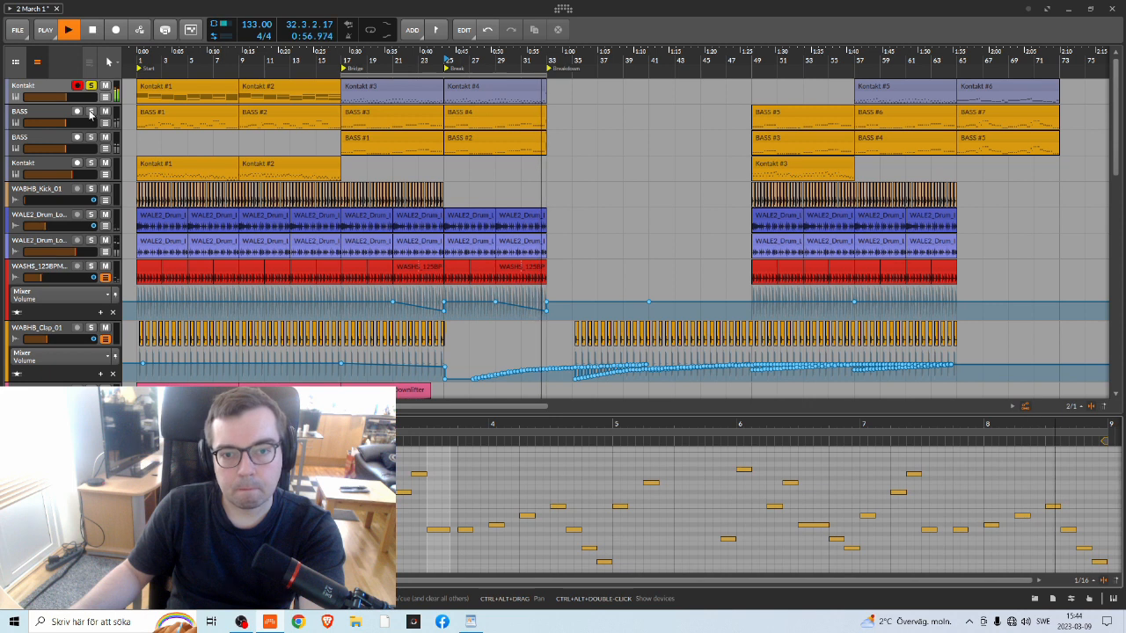
key("space")
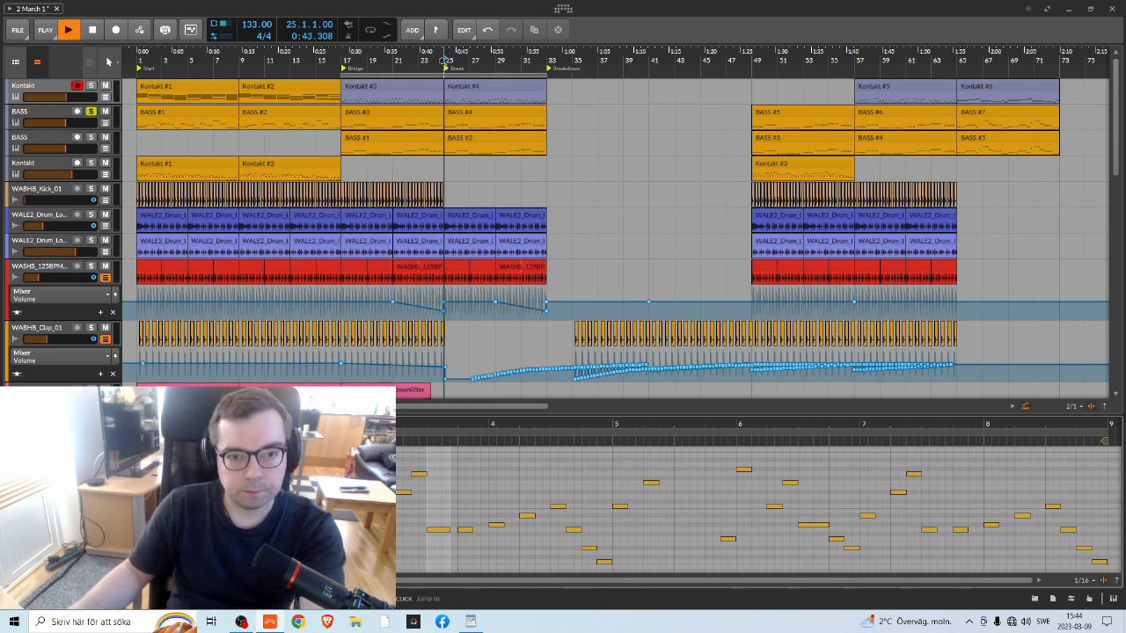
left_click(92, 138)
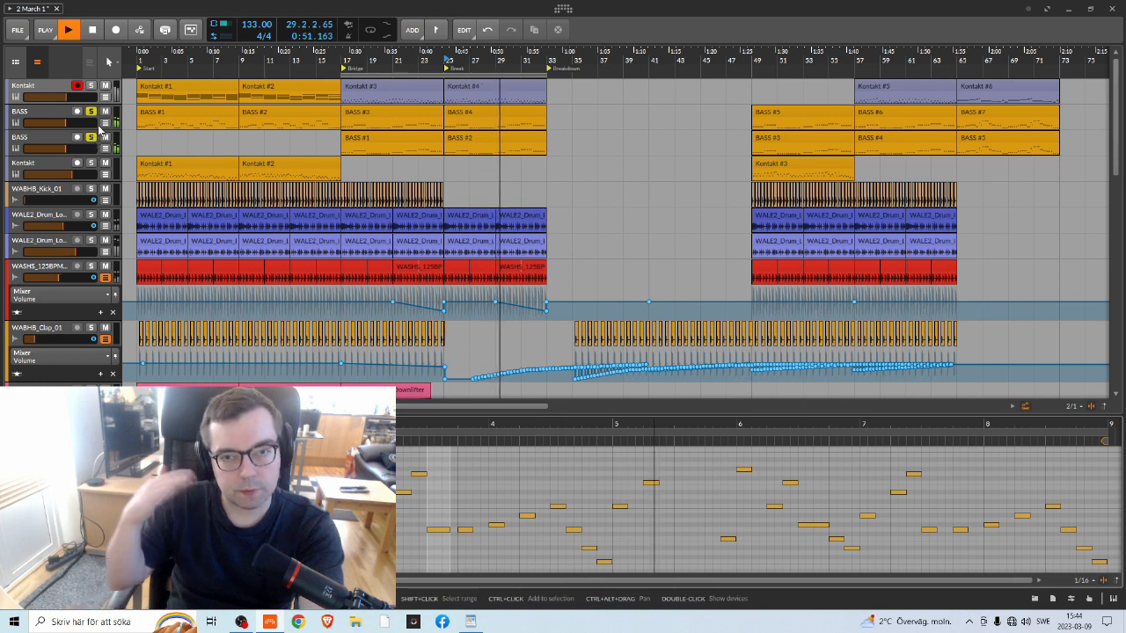
left_click(91, 85)
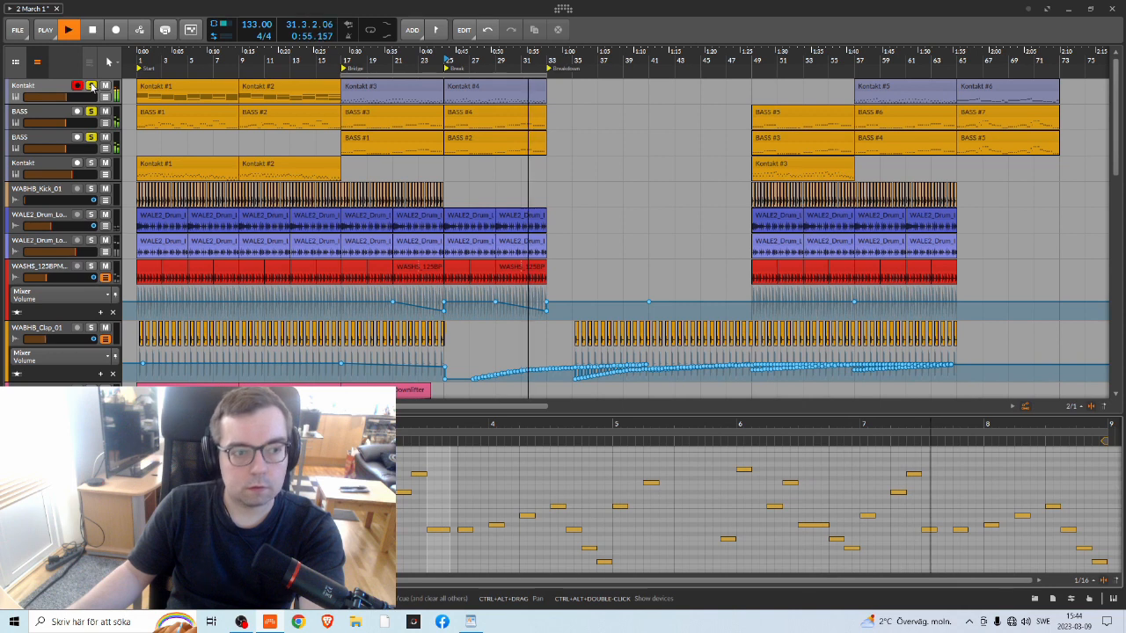
Audition the Break section from bar 25 with the two WALE2 drum loops and the WASHS_125BPM track soloed
scroll(195, 210, "down", 3)
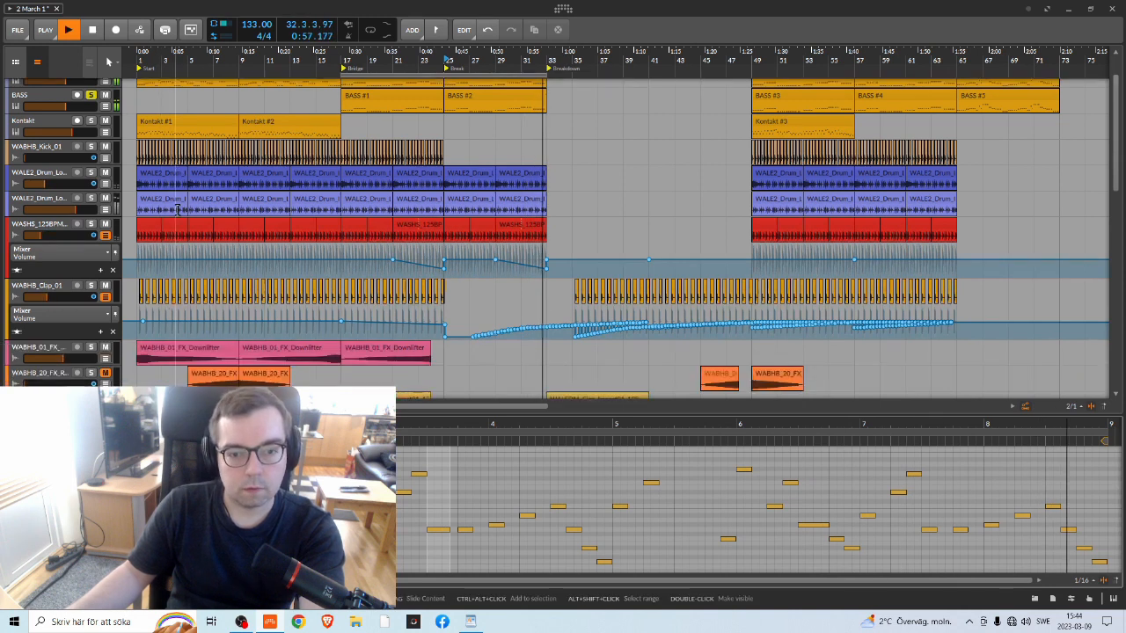
left_click(452, 63)
key("space")
left_click(92, 130)
left_click(91, 155)
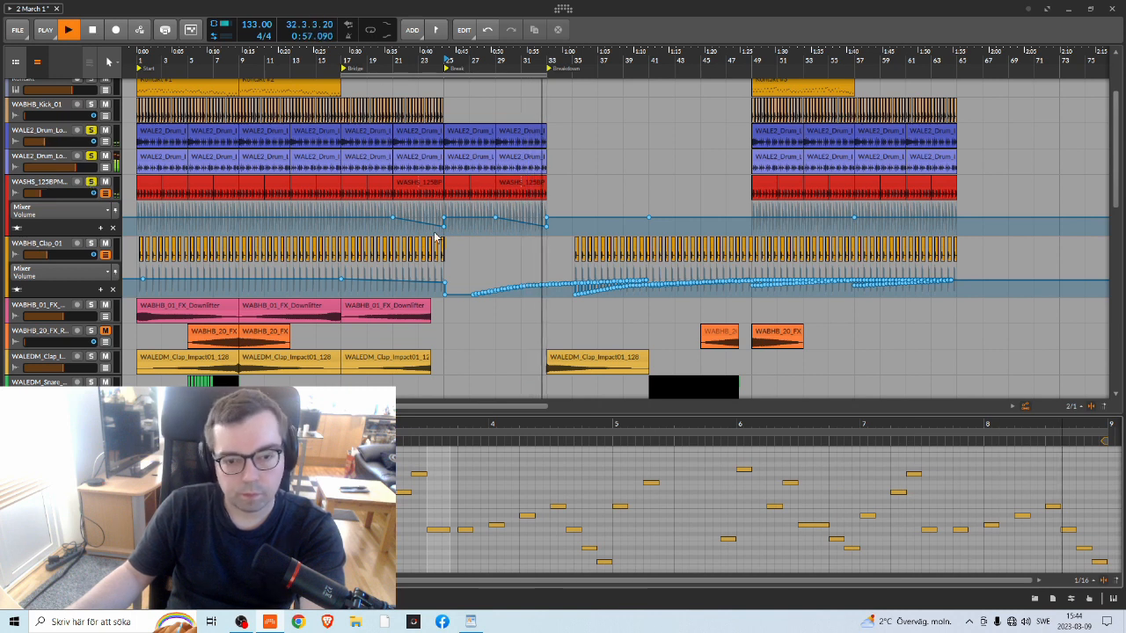
key("space")
Audition the Break section from bar 25 with the Arp 3 track added to the soloed tracks, stopping near its end
scroll(444, 224, "down", 10)
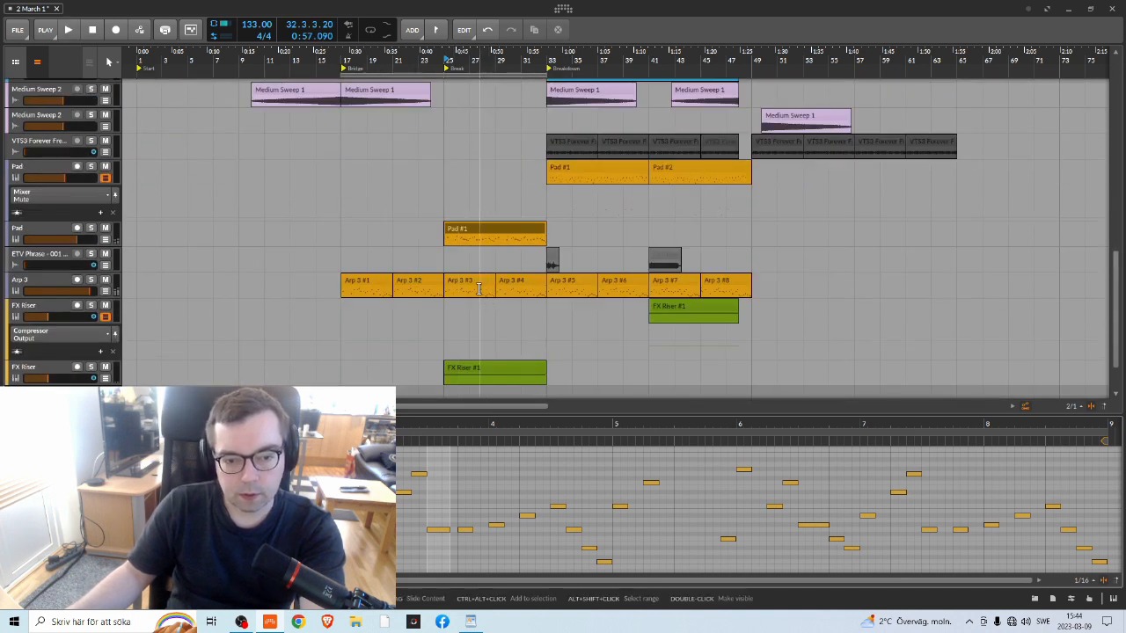
left_click(89, 281)
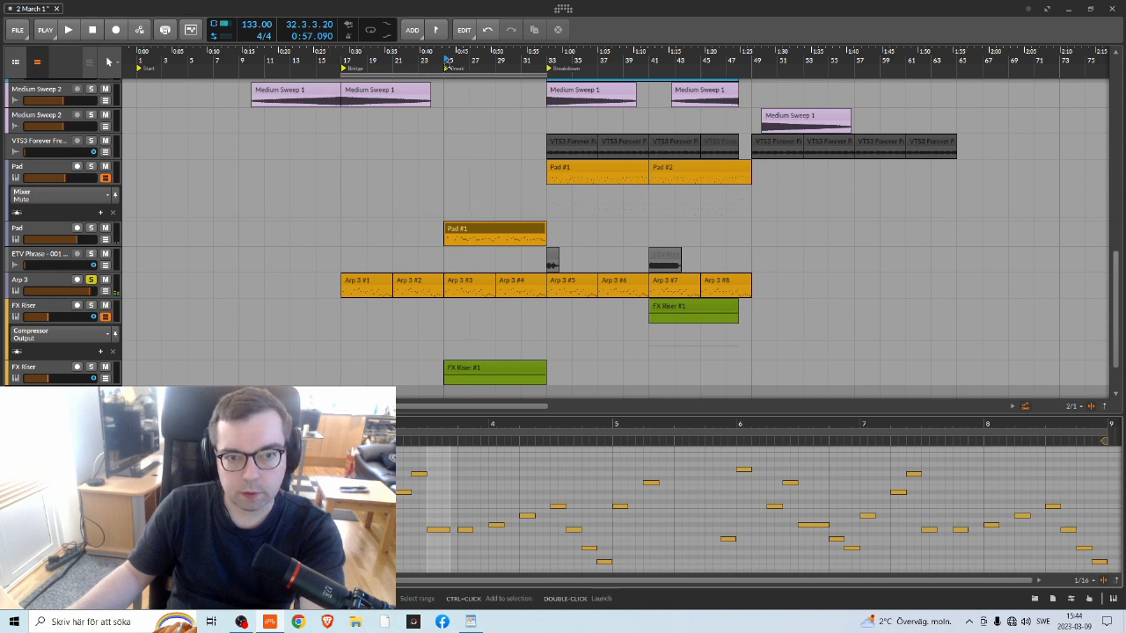
key("space")
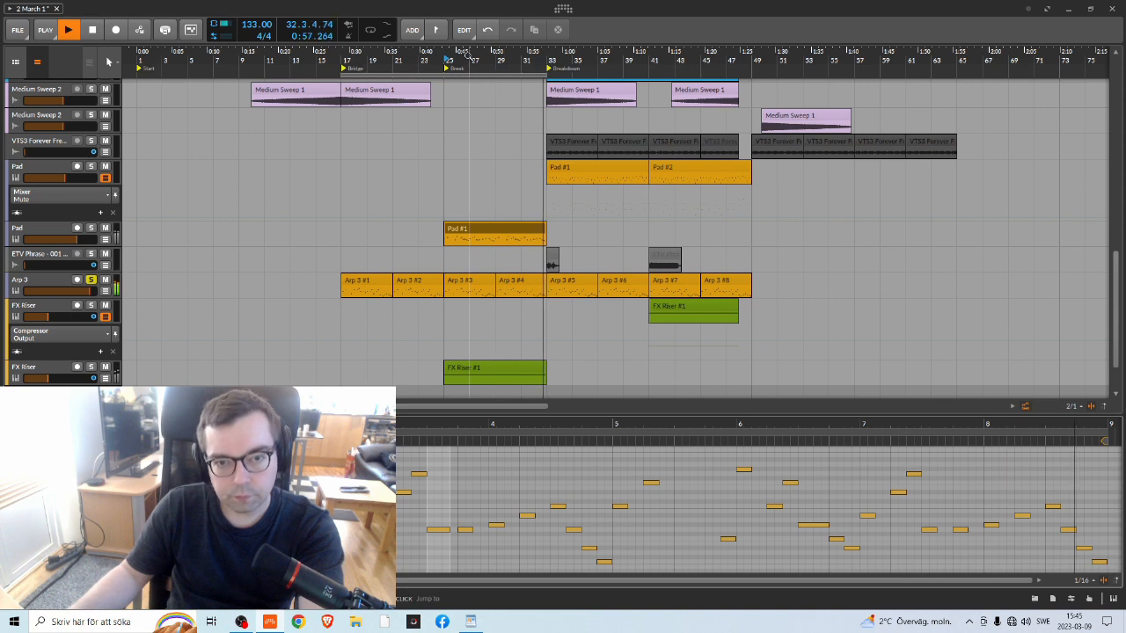
key("space")
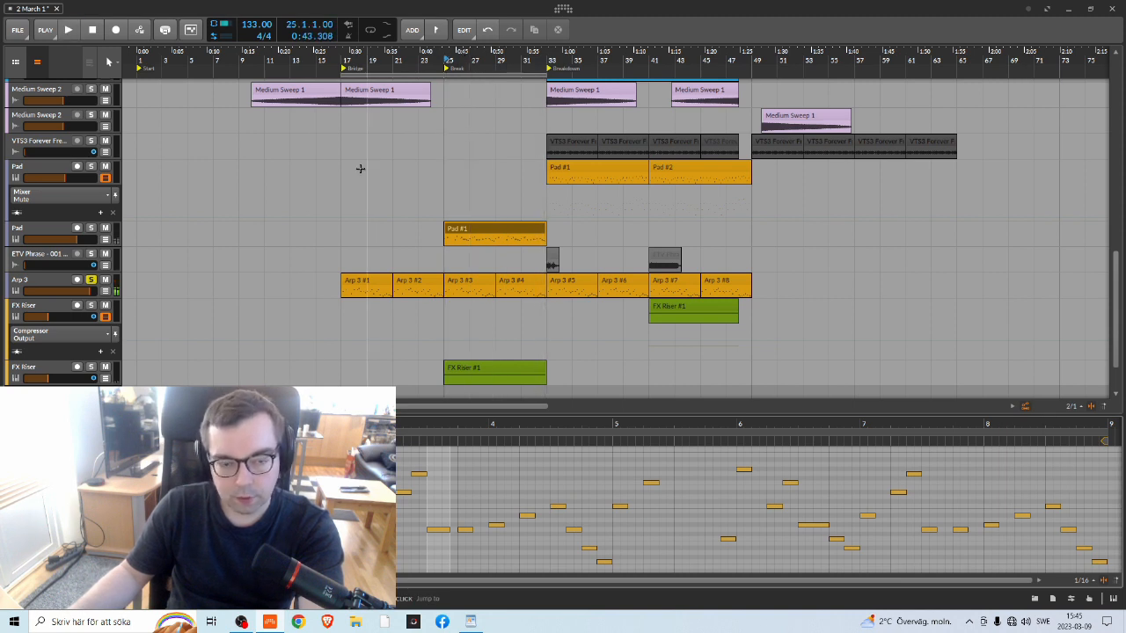
Audition the start of the Break section with the second Pad track also soloed, and show that track's device chain
left_click(90, 229)
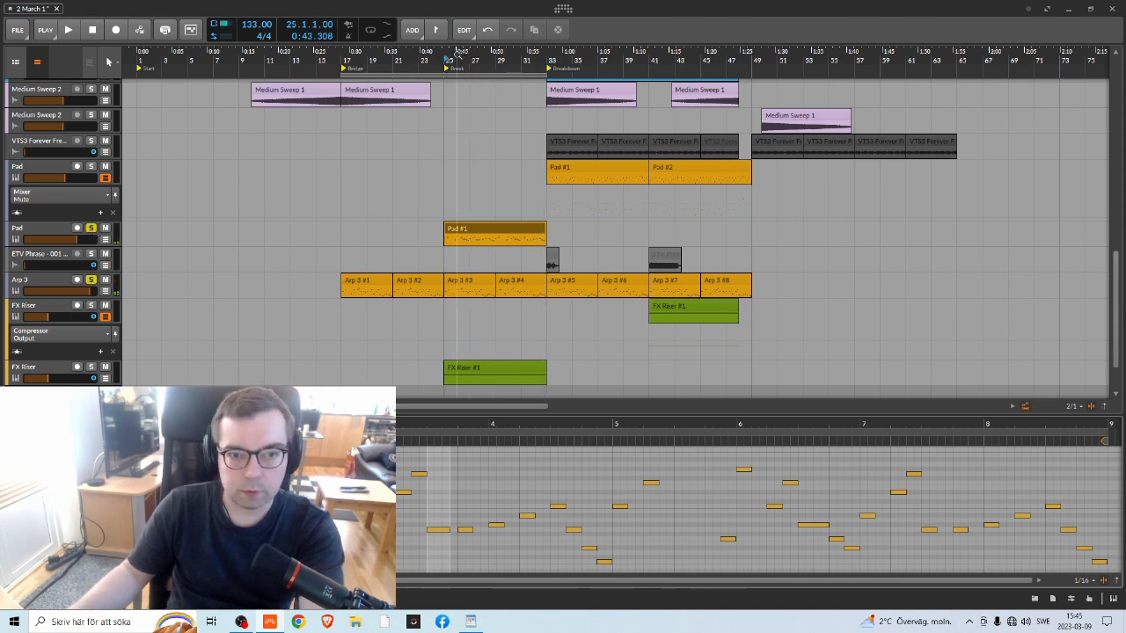
key("space")
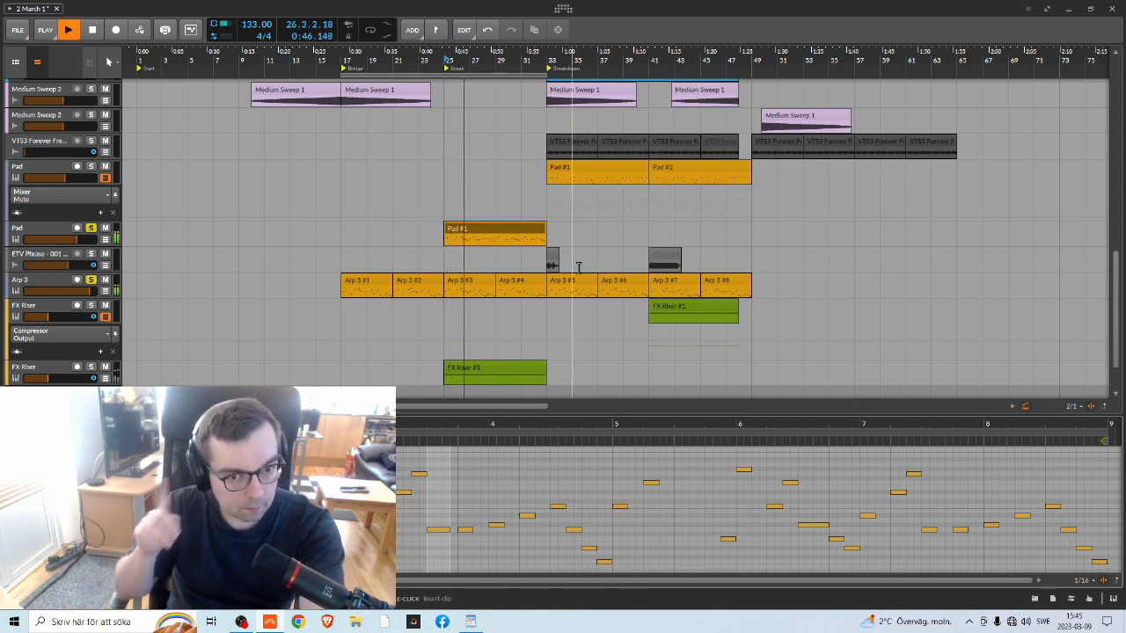
key("space")
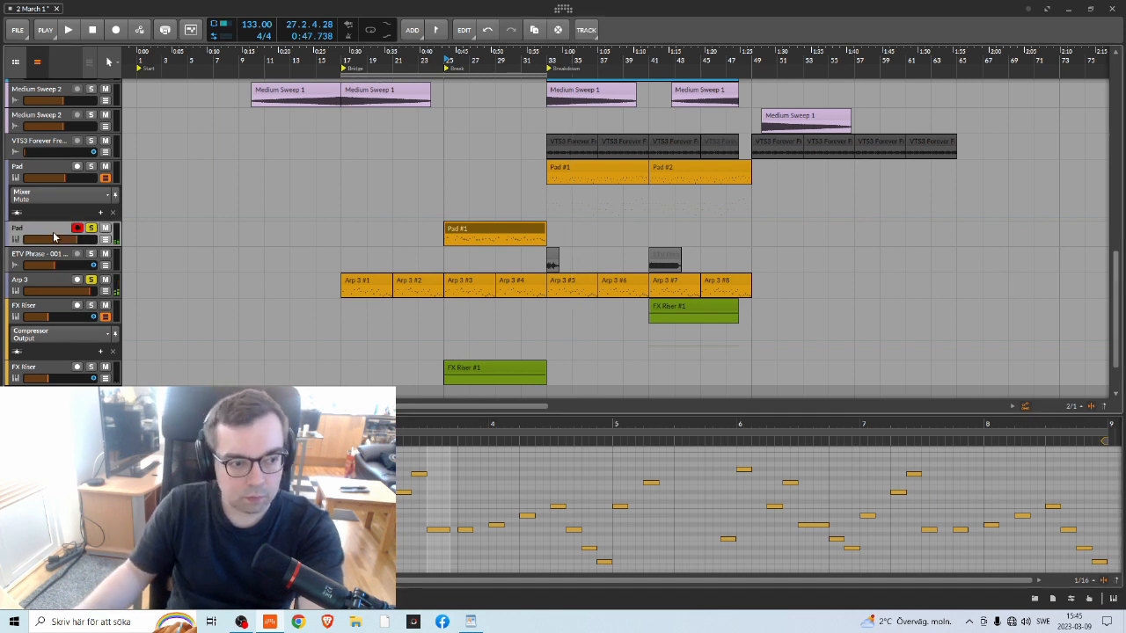
double_click(54, 234)
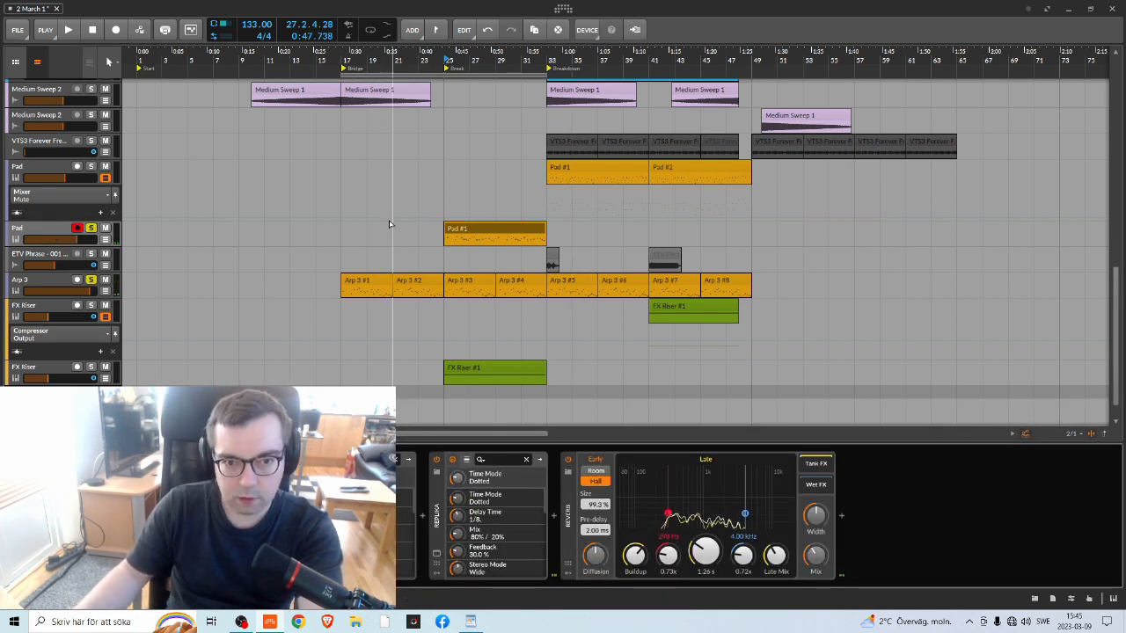
Examine which tracks have clips in the Break section and how they compare with the Bridge and Breakdown sections
scroll(510, 261, "up", 10)
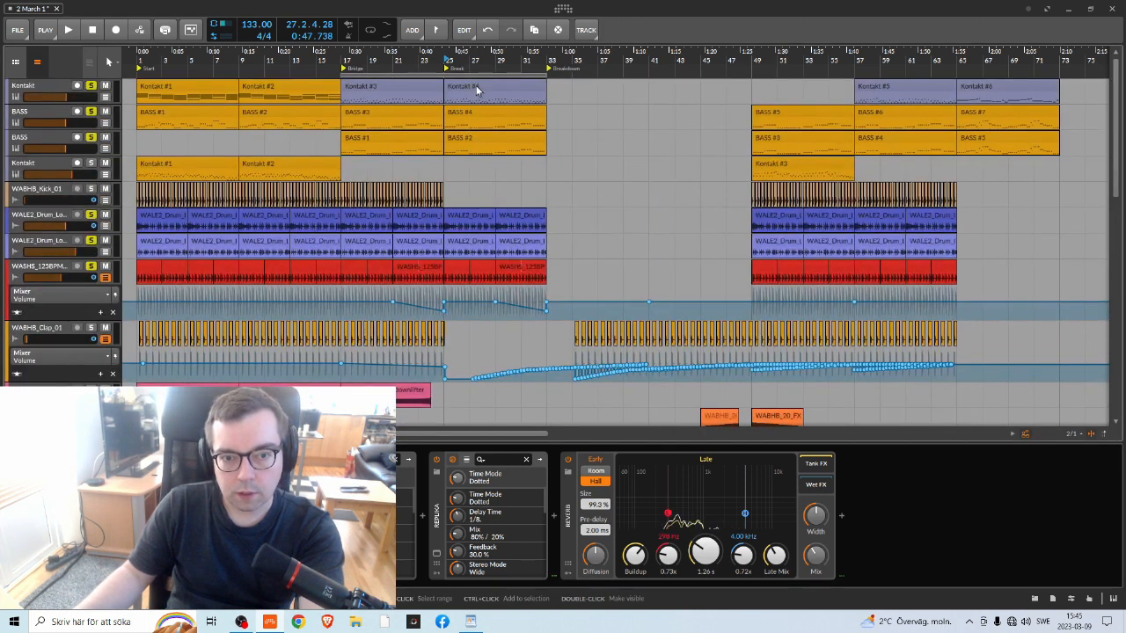
scroll(519, 238, "down", 6)
scroll(510, 211, "up", 6)
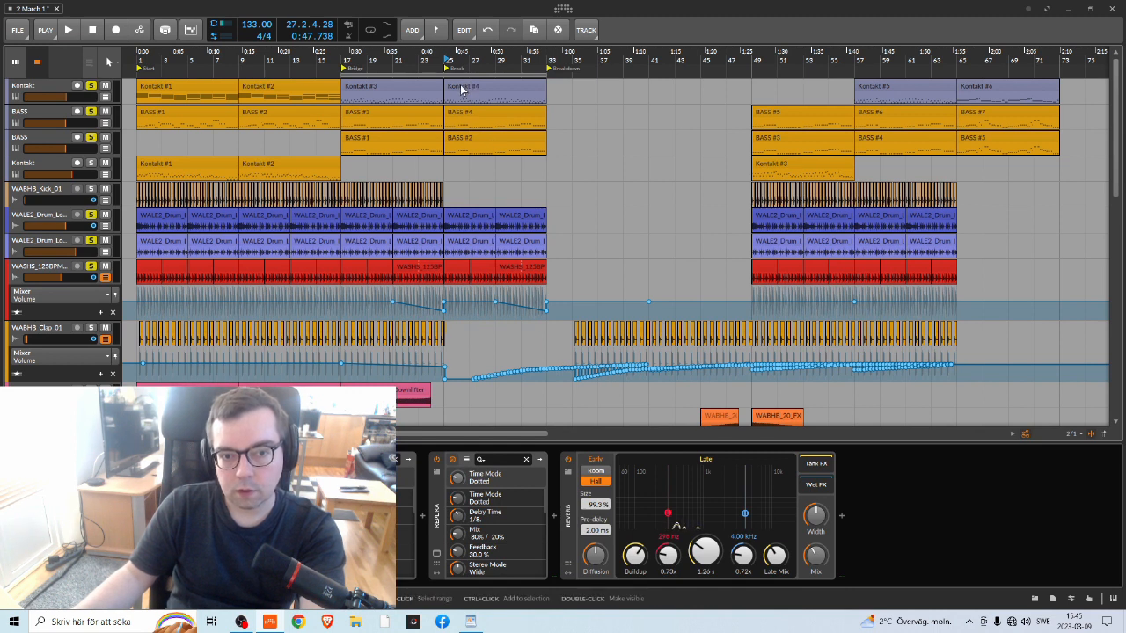
scroll(517, 247, "down", 10)
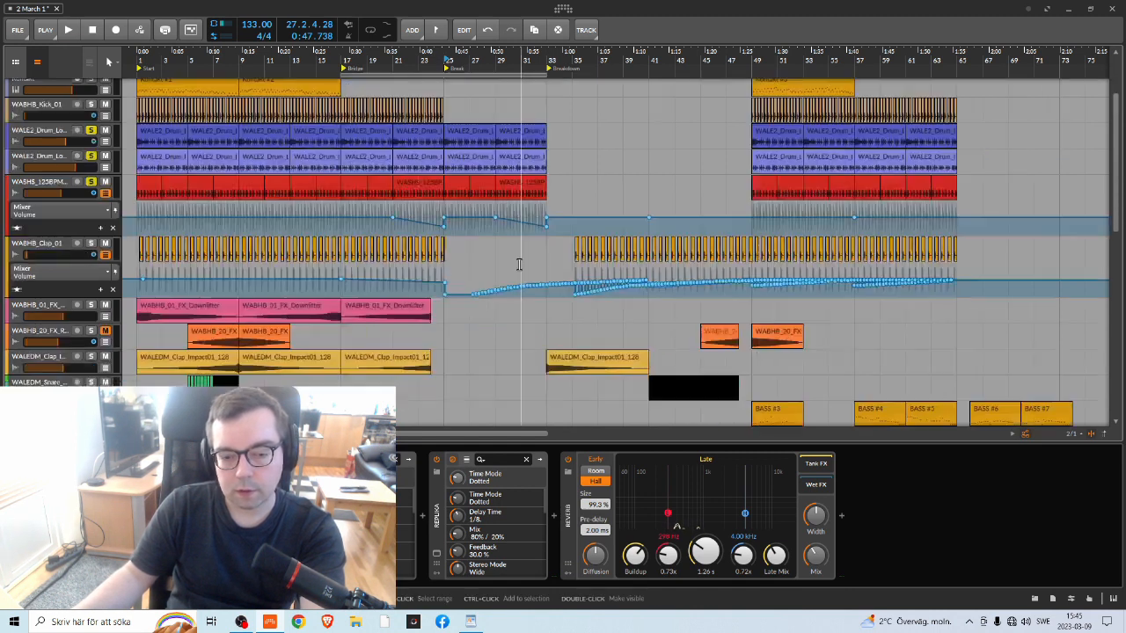
scroll(517, 247, "down", 5)
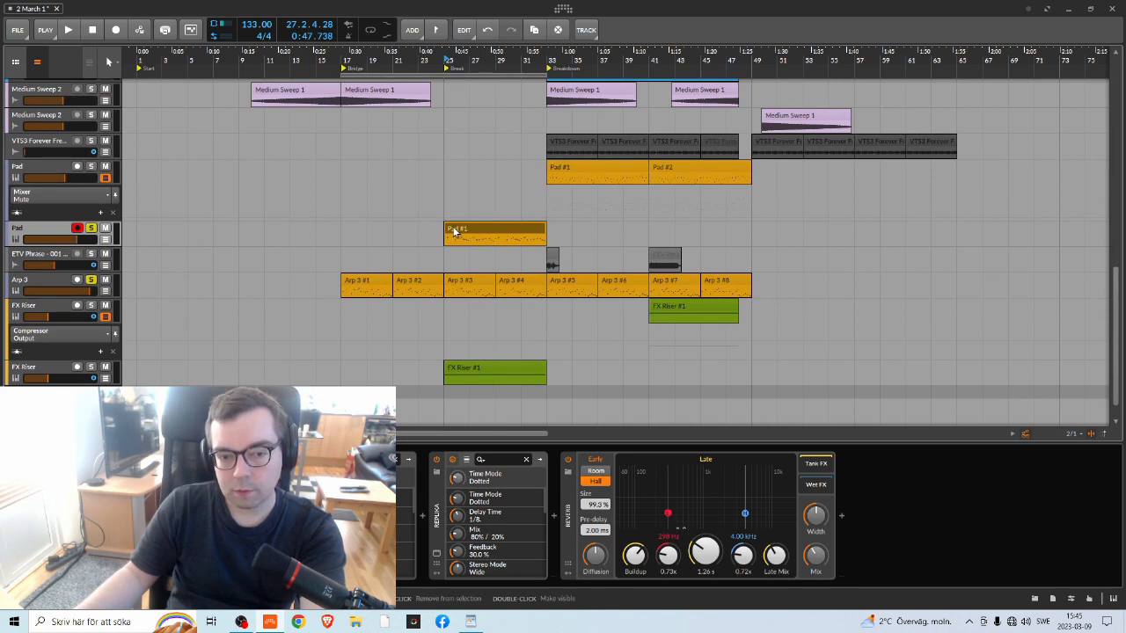
scroll(453, 231, "up", 15)
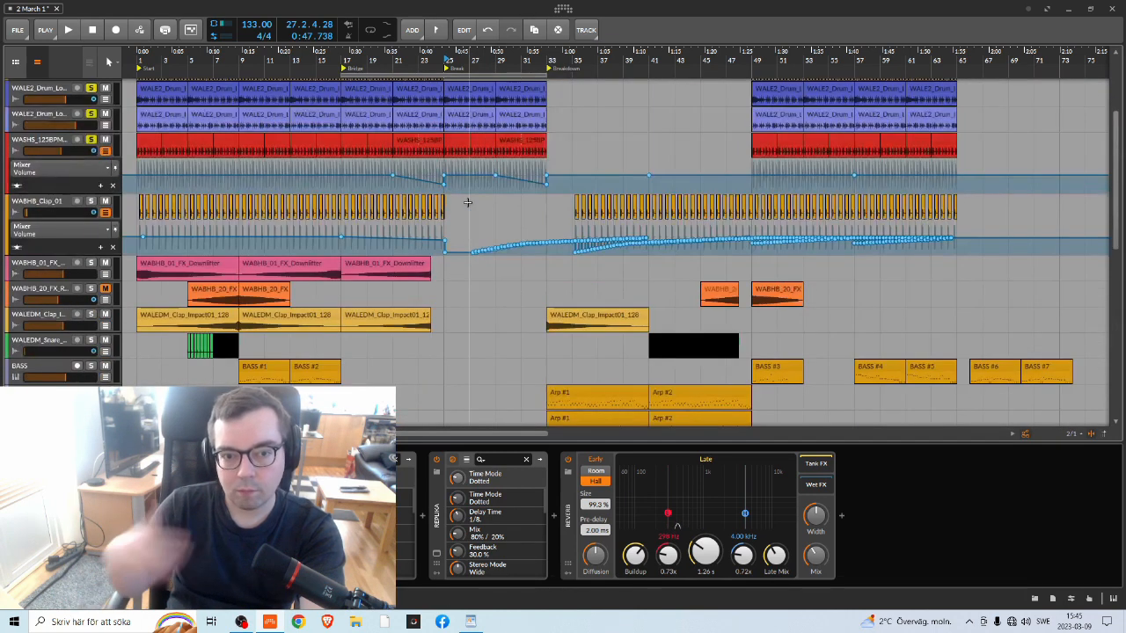
scroll(493, 188, "up", 5)
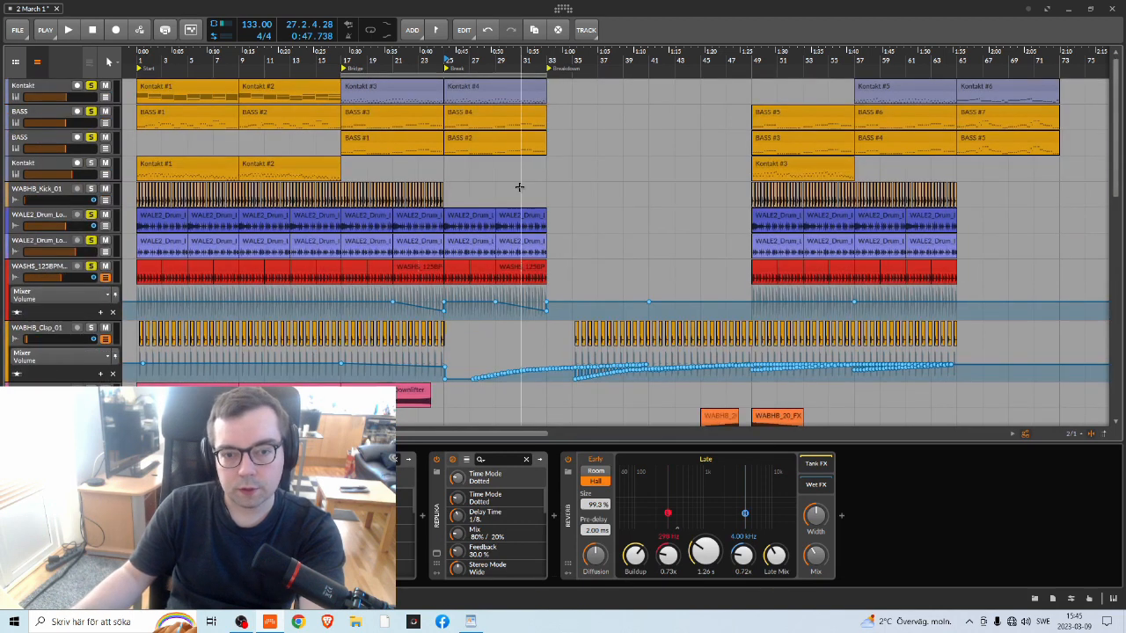
scroll(527, 229, "down", 18)
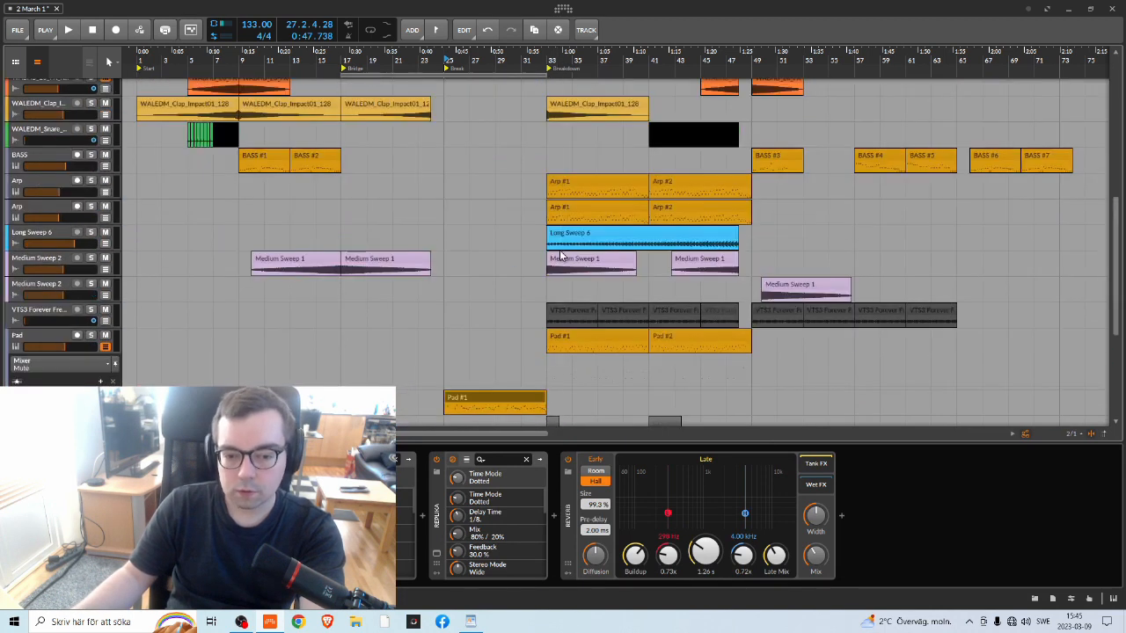
scroll(556, 240, "down", 3)
scroll(493, 216, "up", 20)
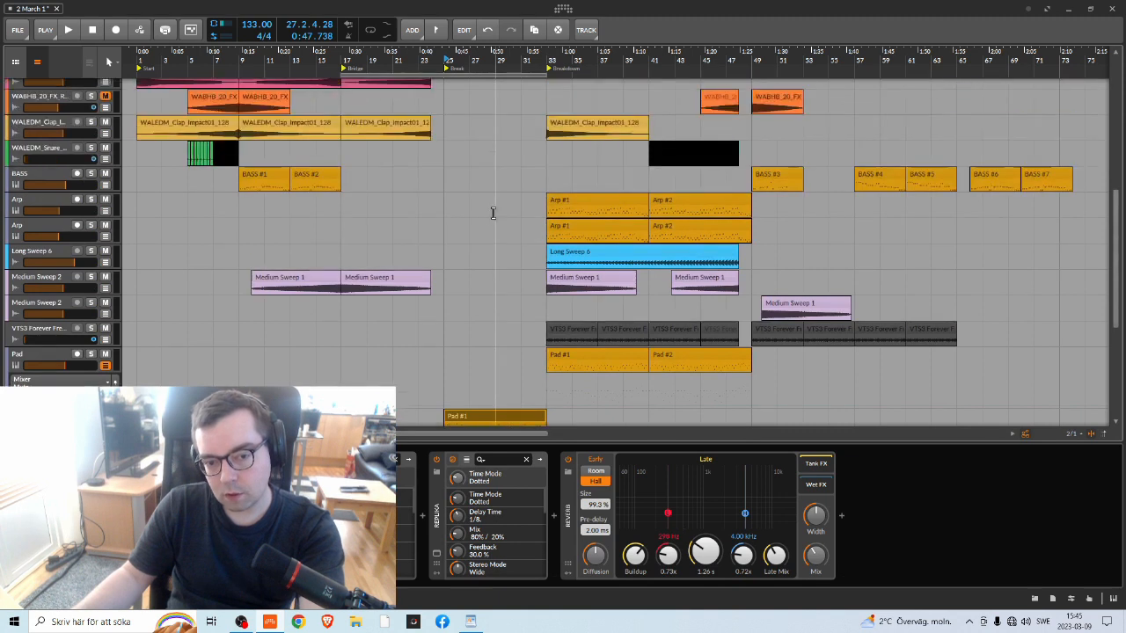
scroll(499, 140, "up", 3)
scroll(561, 233, "down", 13)
scroll(554, 246, "down", 4)
scroll(529, 315, "down", 2)
scroll(493, 264, "up", 13)
scroll(479, 243, "up", 4)
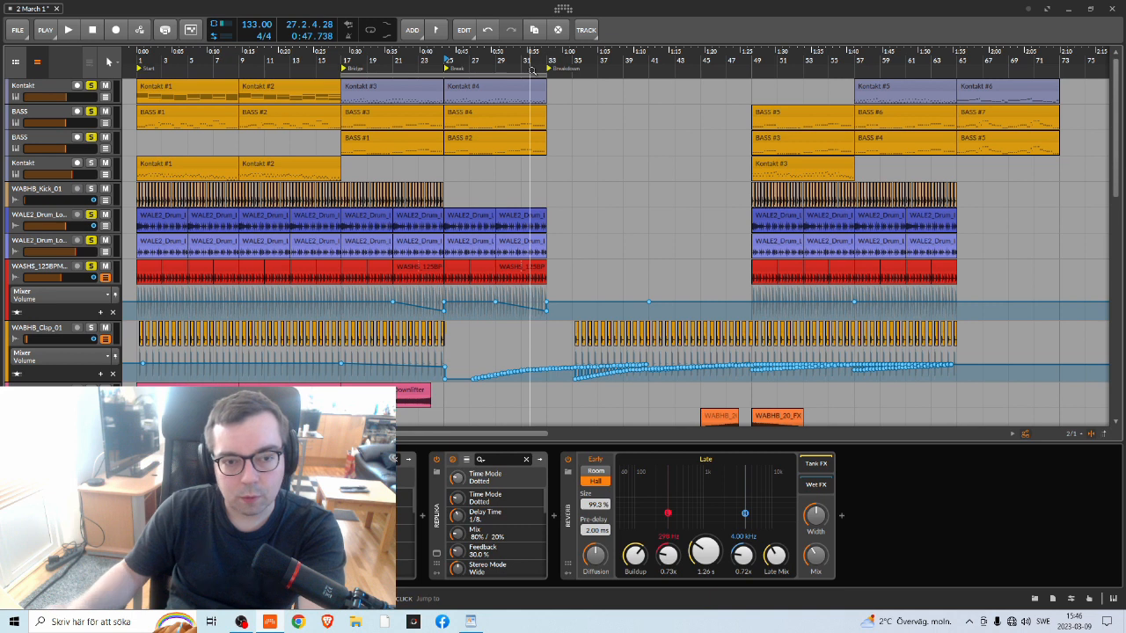
scroll(538, 199, "down", 5)
scroll(536, 227, "up", 4)
scroll(540, 209, "up", 2)
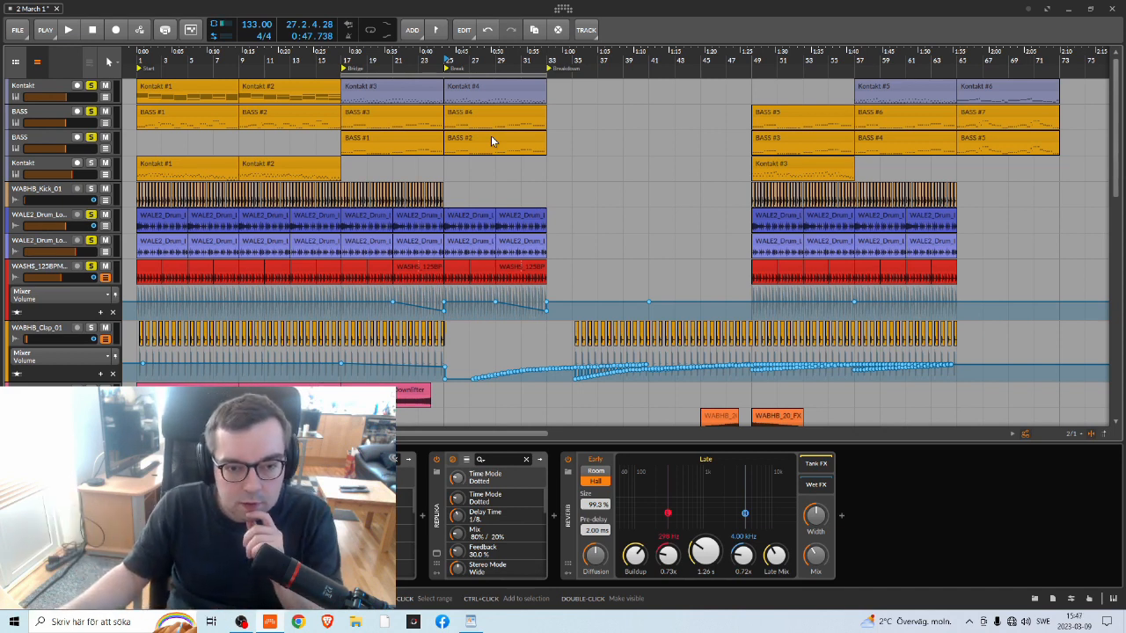
Open the Kontakt Player window of the first Kontakt track, expand the Alicia's Keys library's instruments, and close the window
left_click(39, 88)
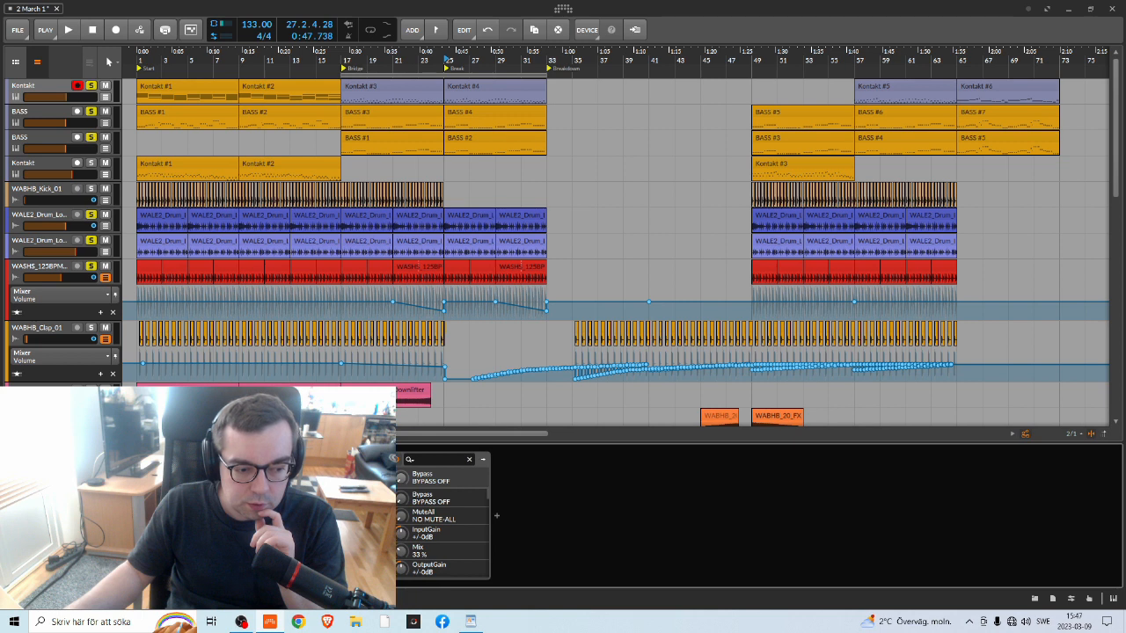
left_click(211, 517)
left_click_drag(418, 120, 595, 88)
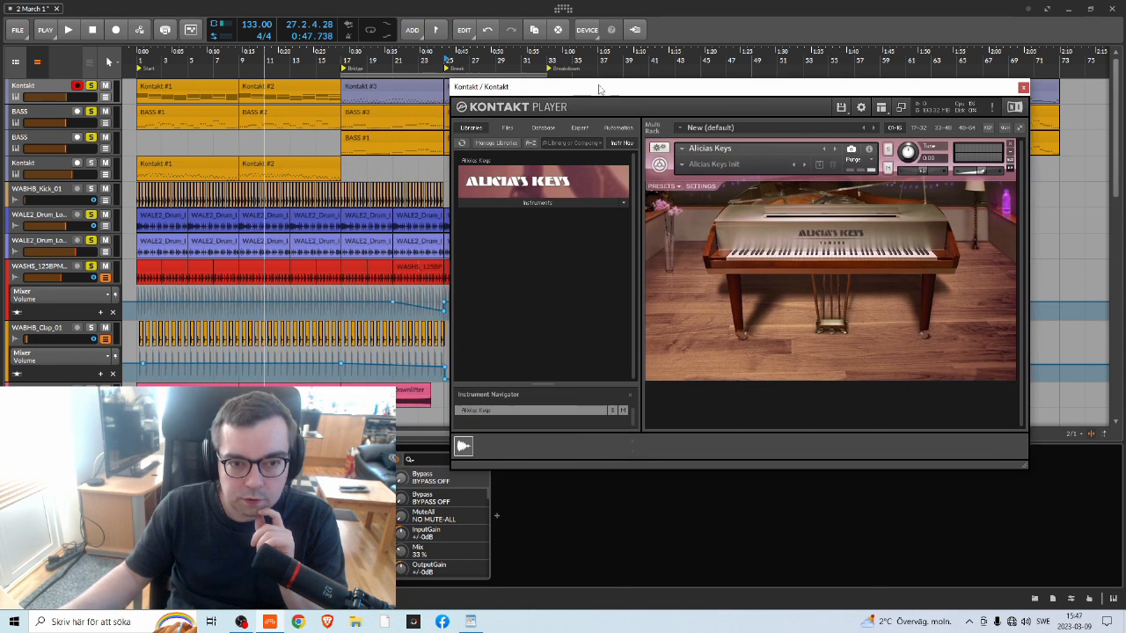
left_click(532, 204)
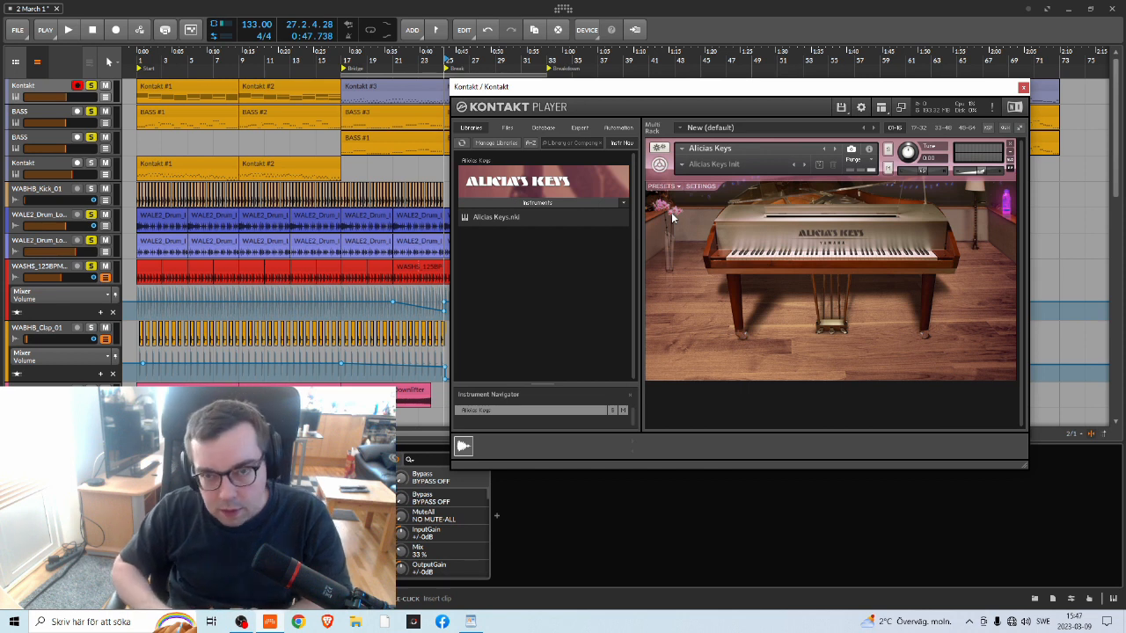
left_click_drag(837, 88, 846, 143)
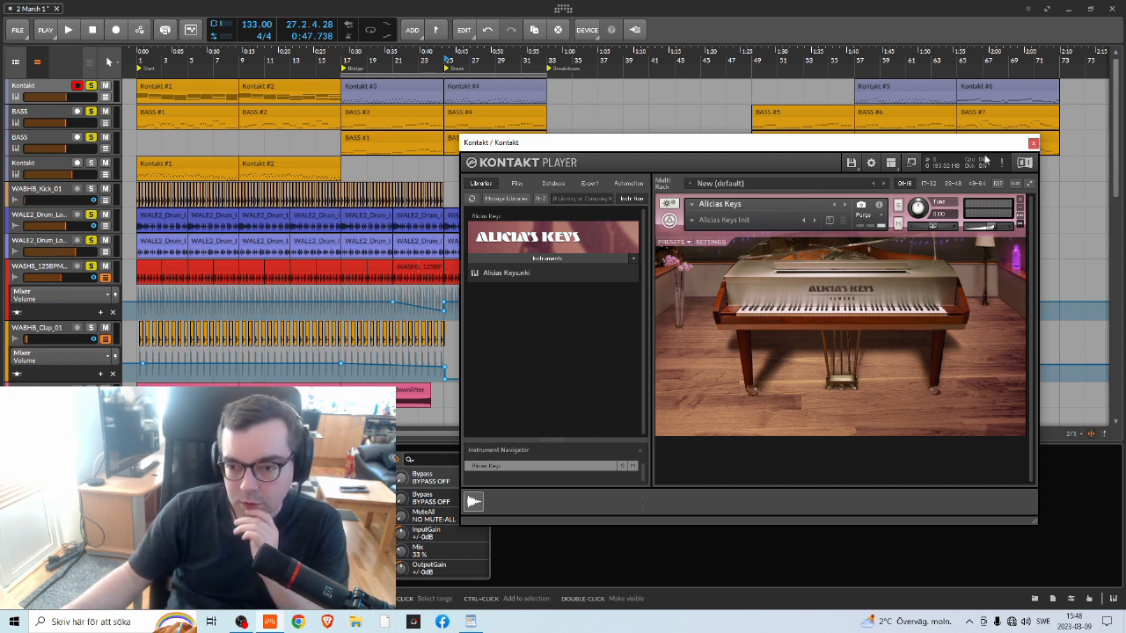
left_click(1033, 143)
Switch to OBS Studio to check the running recording, and return to the arrangement in Bitwig Studio
scroll(418, 268, "down", 10)
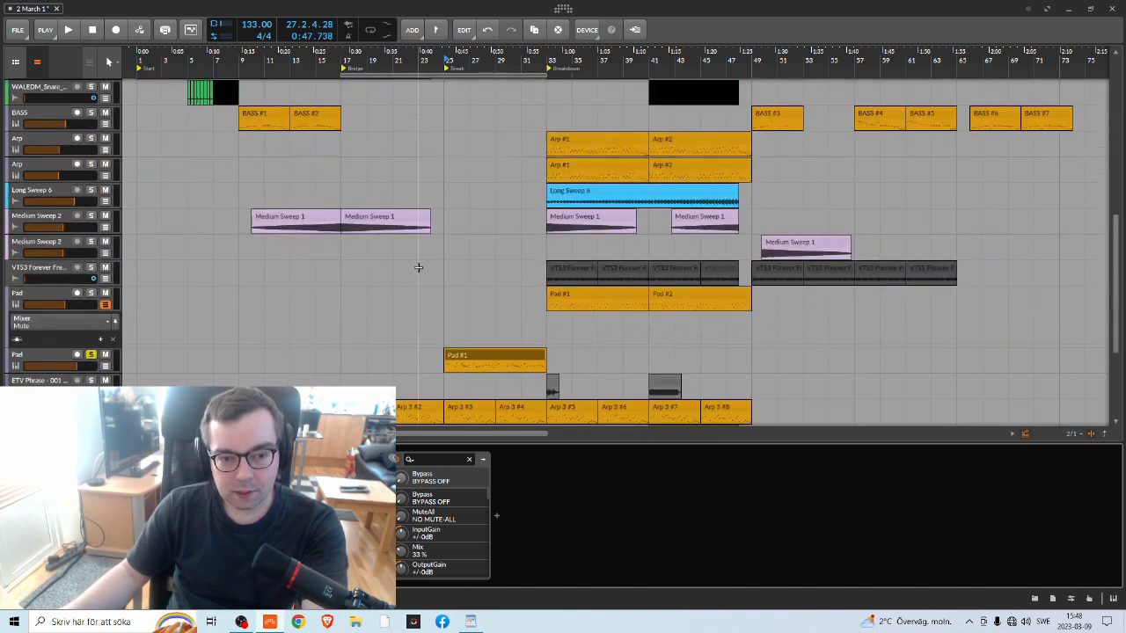
scroll(420, 268, "down", 5)
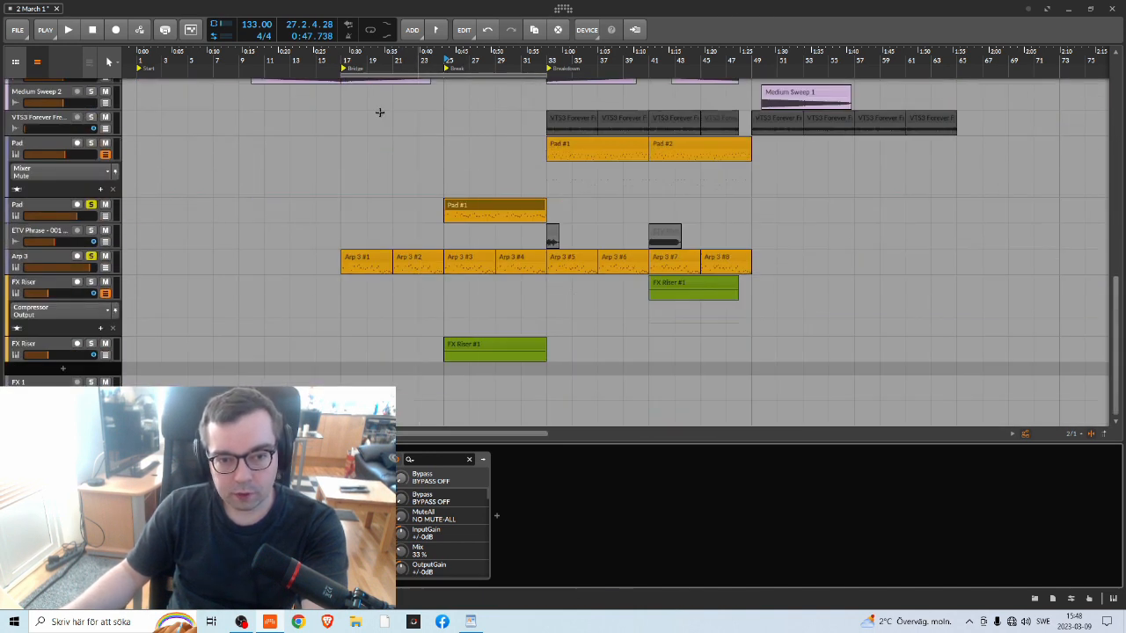
left_click_drag(381, 50, 415, 54)
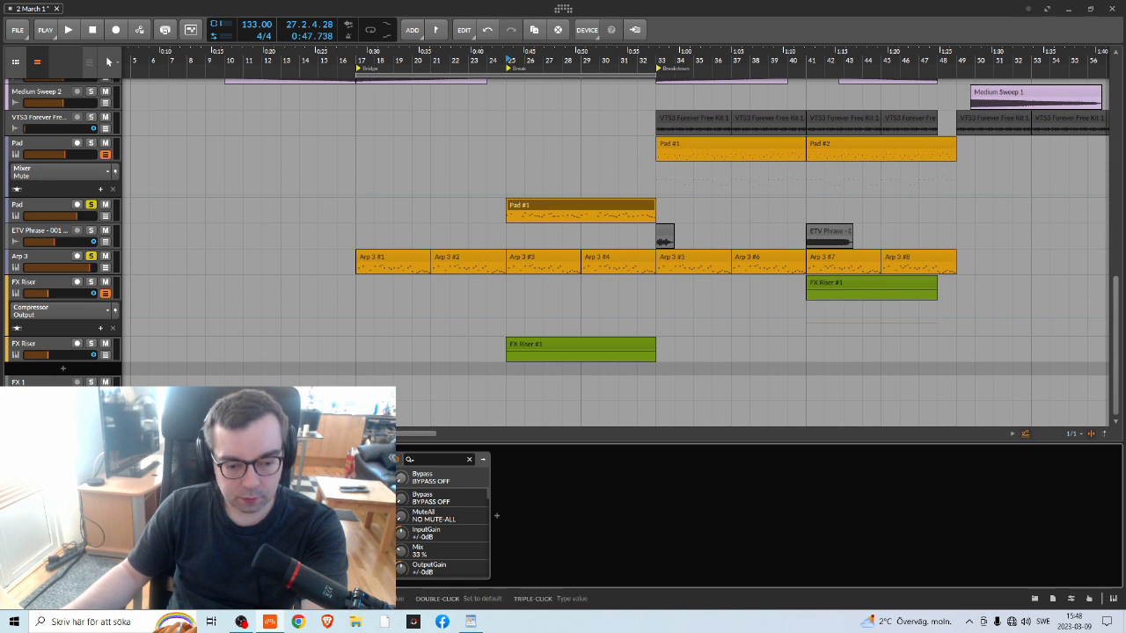
left_click(241, 623)
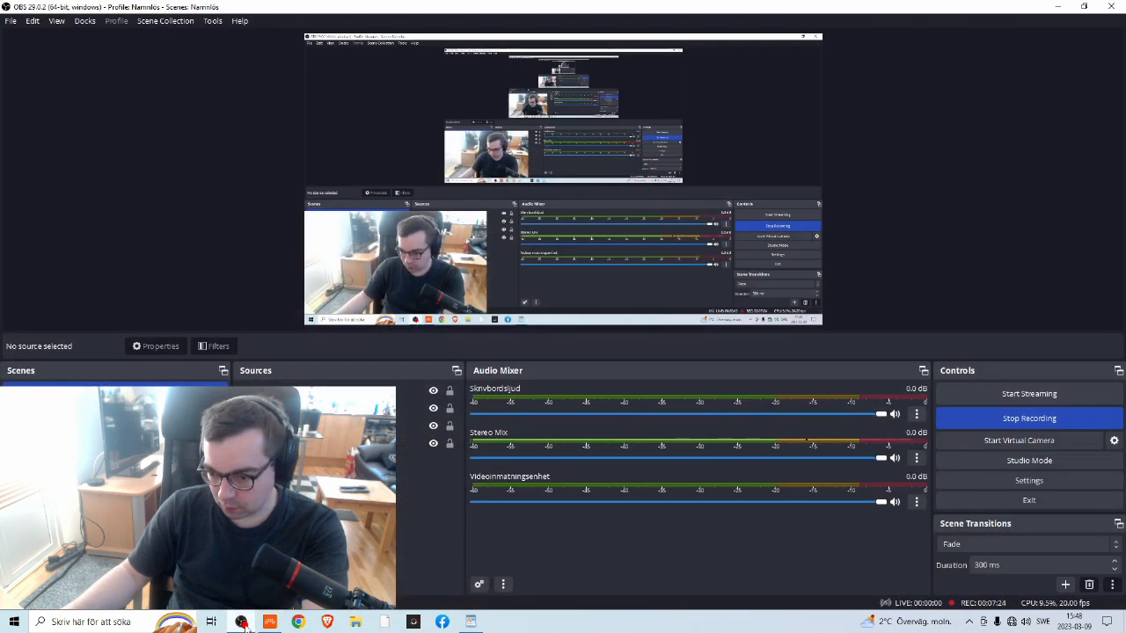
left_click(242, 623)
scroll(530, 113, "up", 3)
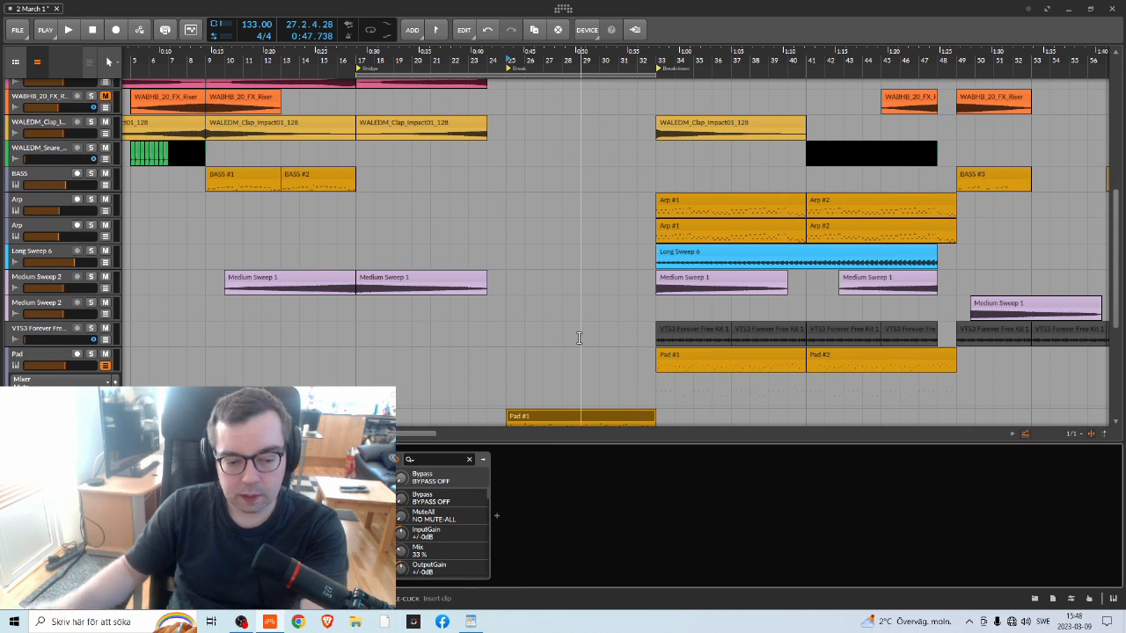
left_click(242, 623)
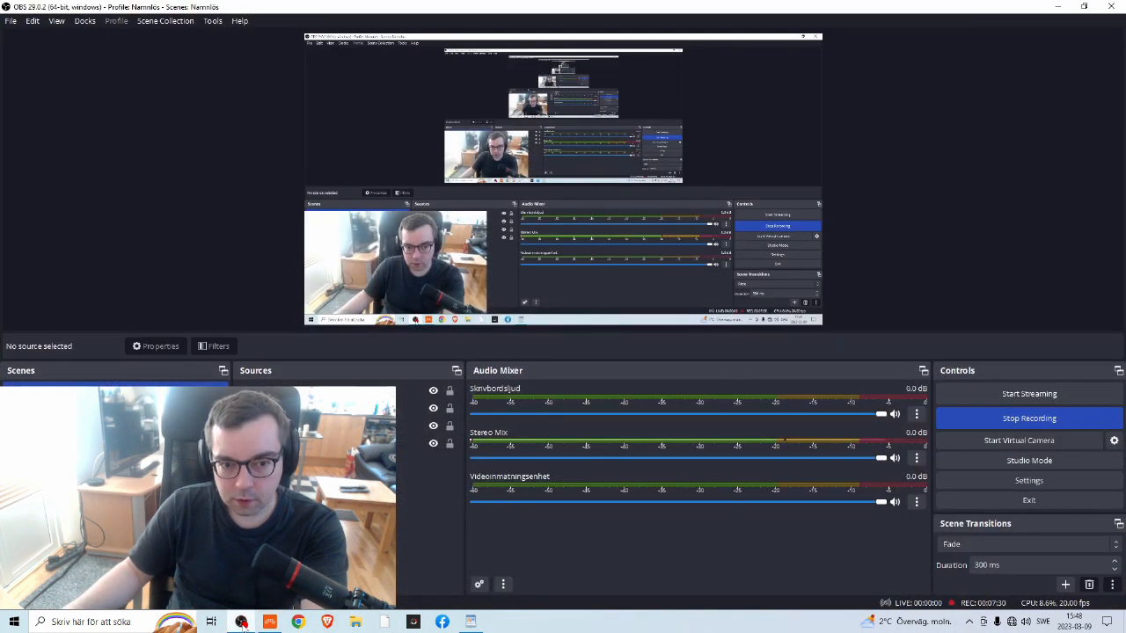
left_click(242, 623)
Select the Pad #1 clip at the Break marker and play the soloed tracks from bar 17 into the Break section
scroll(563, 134, "down", 3)
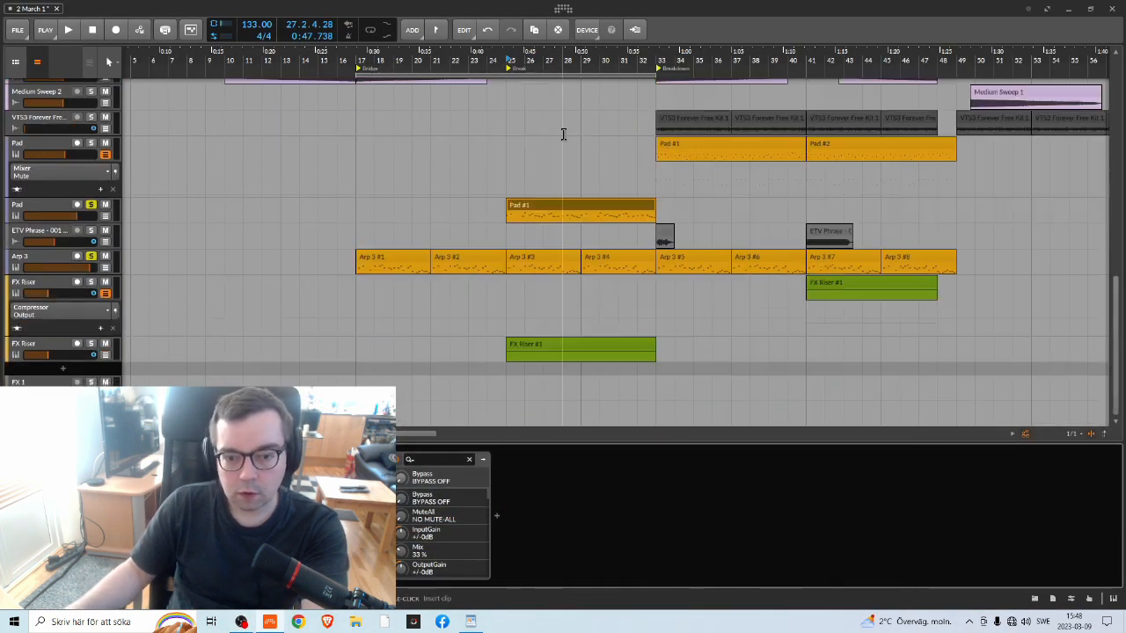
left_click(538, 212)
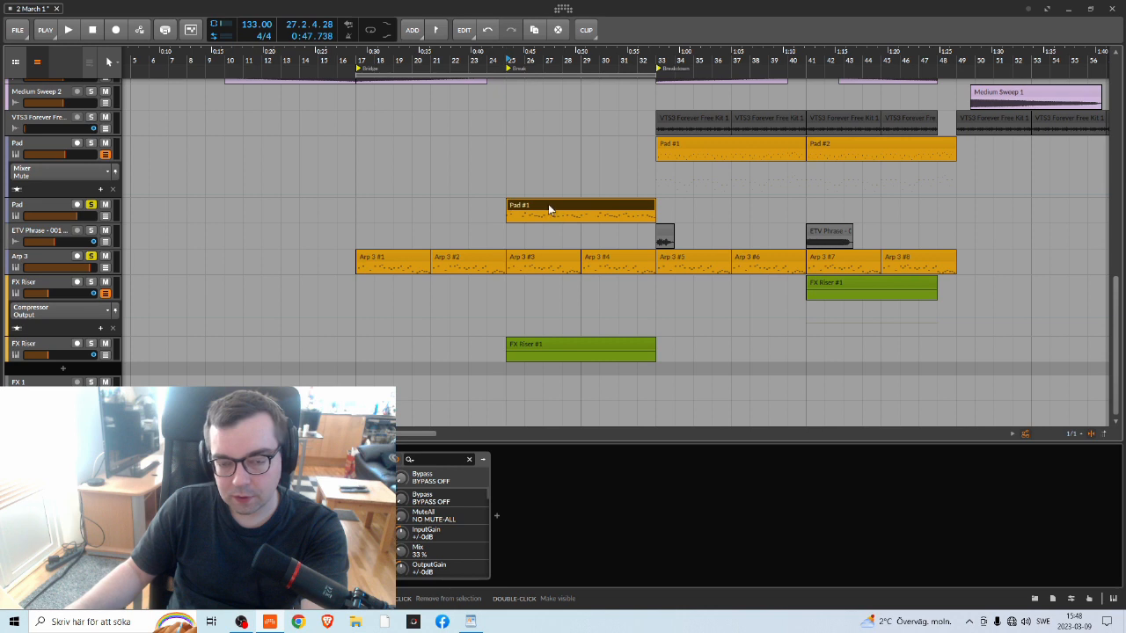
double_click(361, 60)
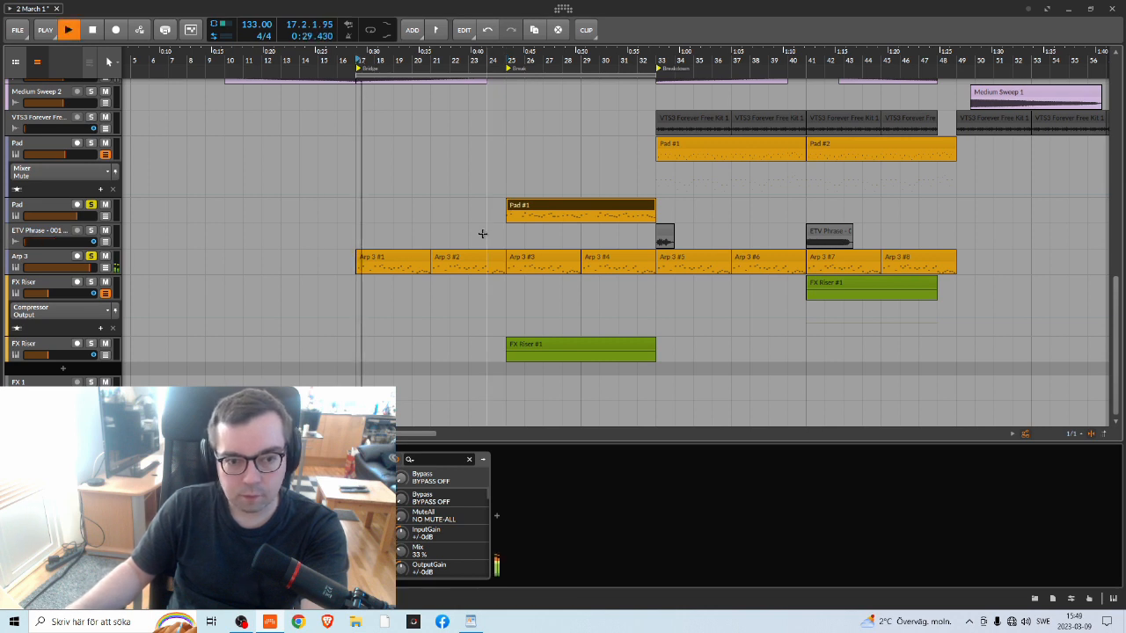
scroll(558, 307, "up", 8)
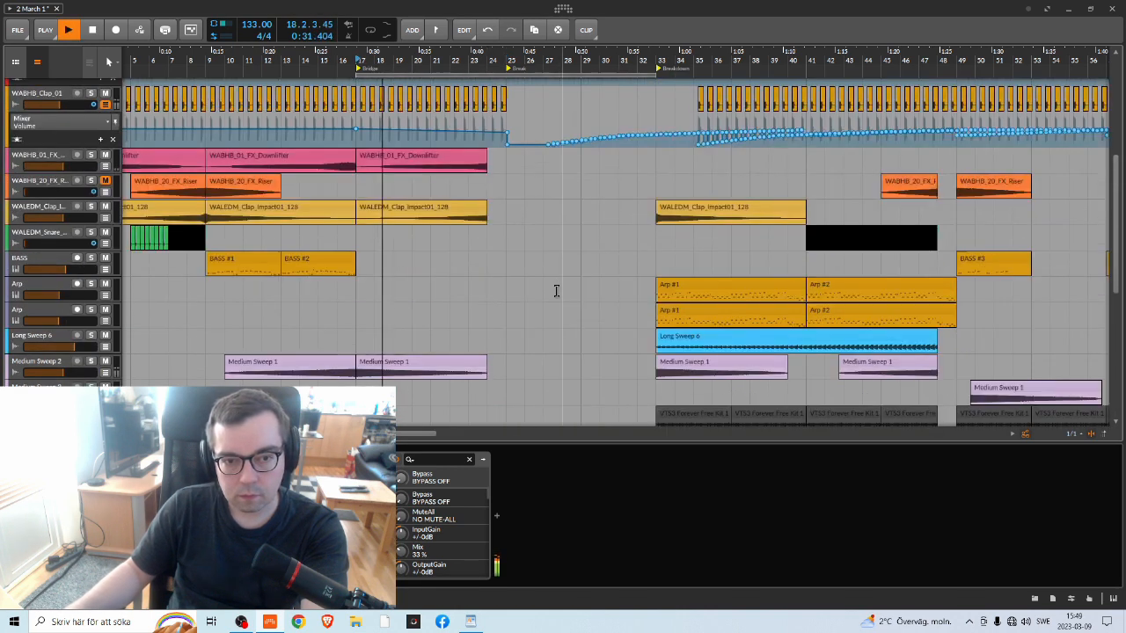
scroll(570, 260, "up", 3)
scroll(568, 284, "down", 12)
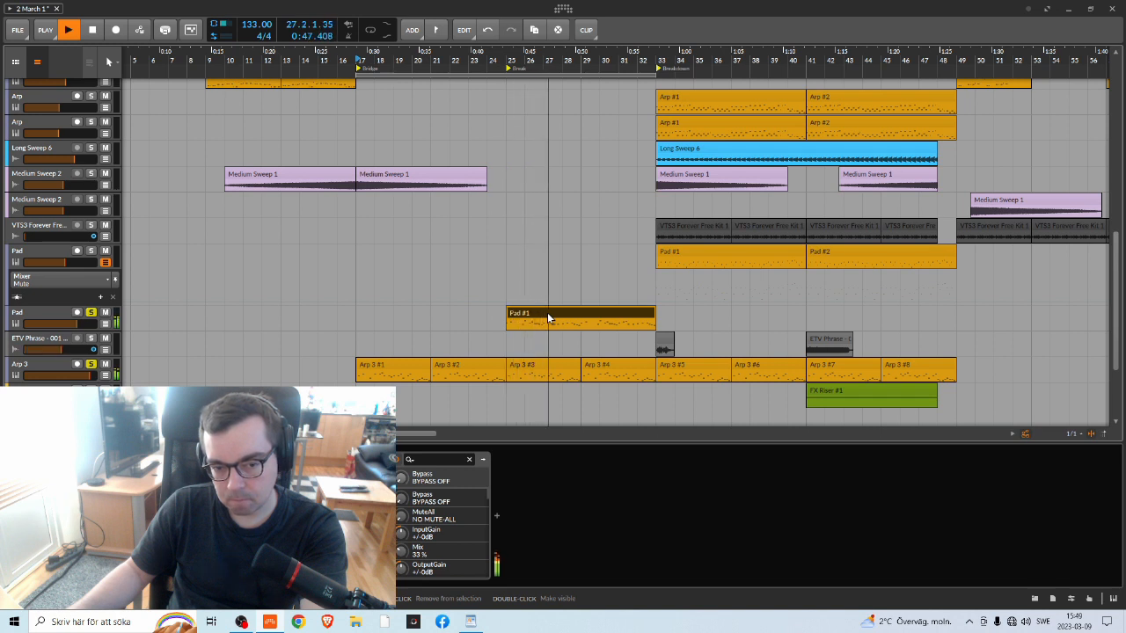
key("space")
Remove the solo from every track except the Pad track whose clip lies in the Break section
left_click(23, 312)
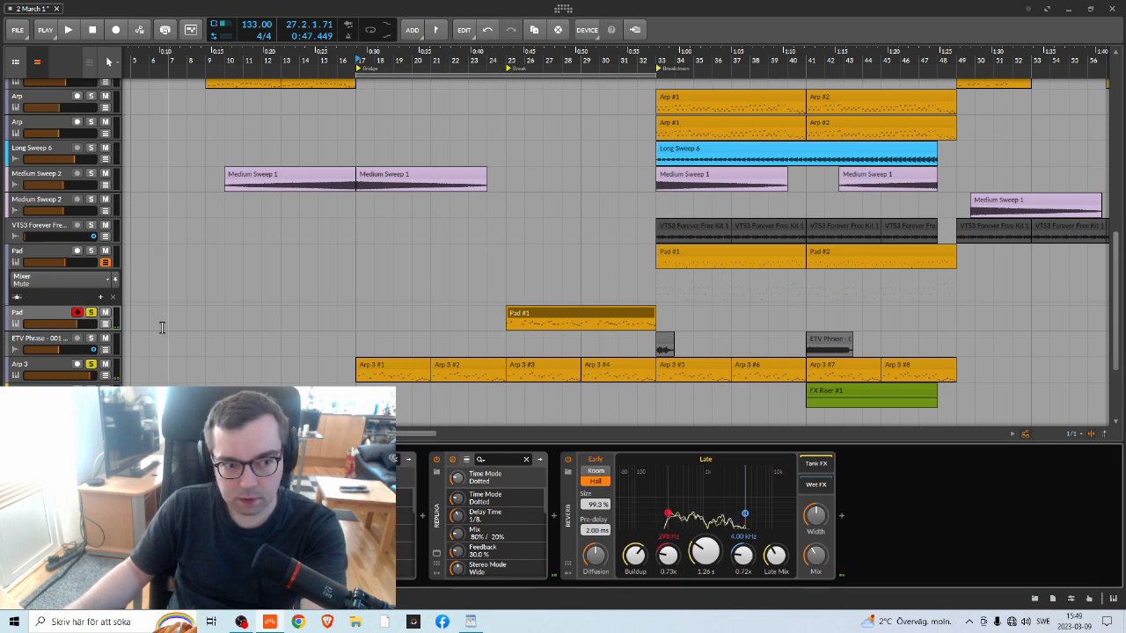
scroll(97, 298, "up", 10)
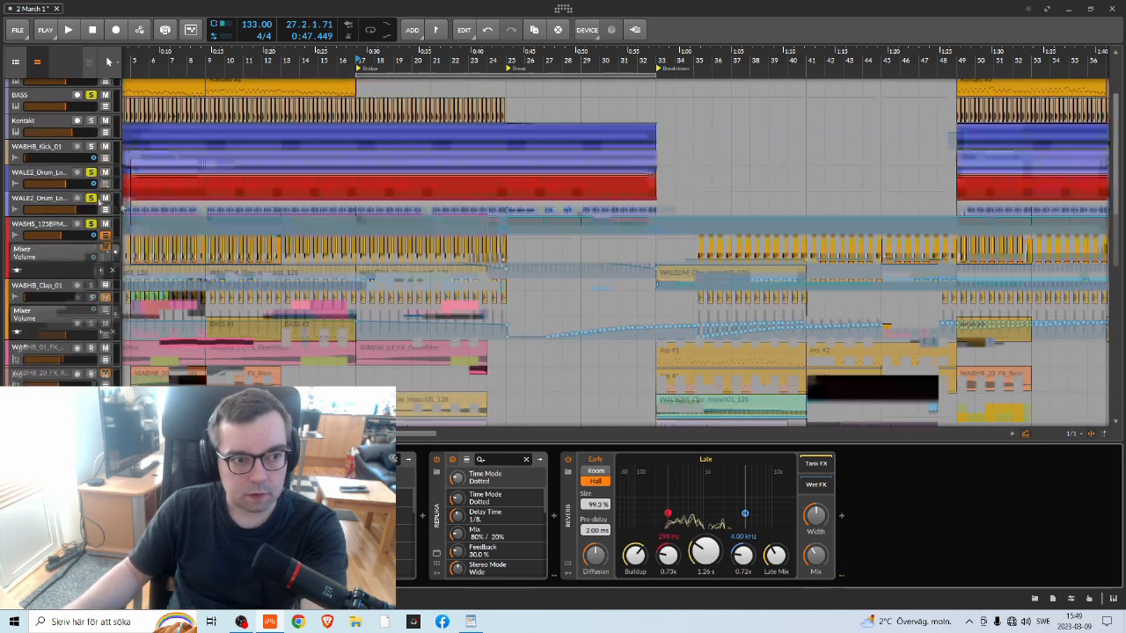
left_click(88, 218)
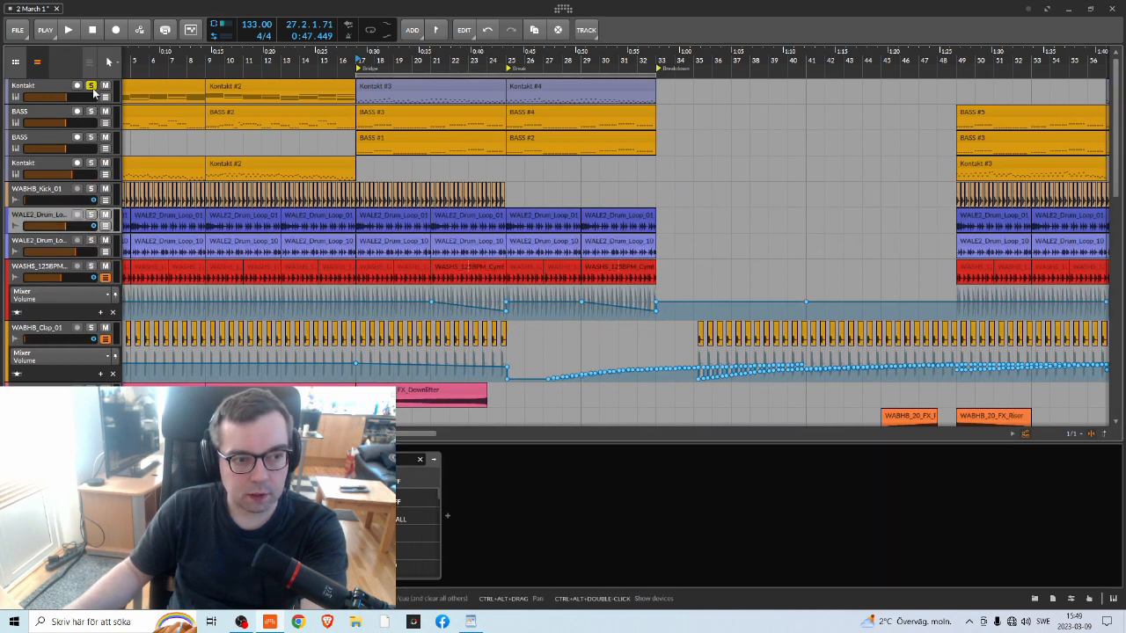
scroll(495, 213, "down", 10)
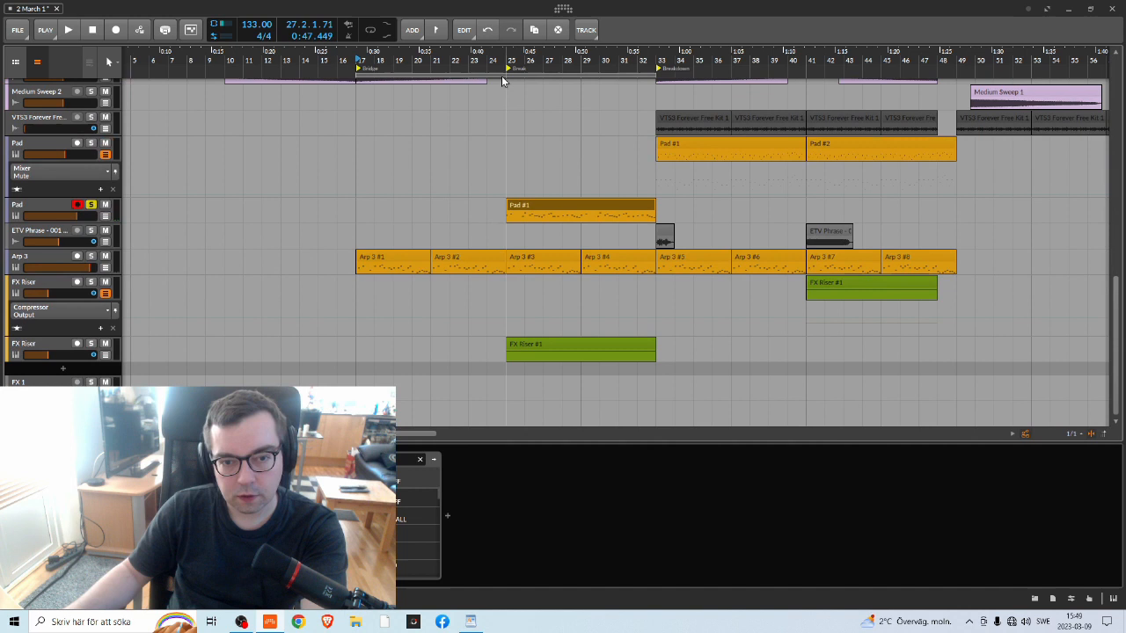
Play the Pad track soloed from the Break marker at bar 25 through to bar 32
key("space")
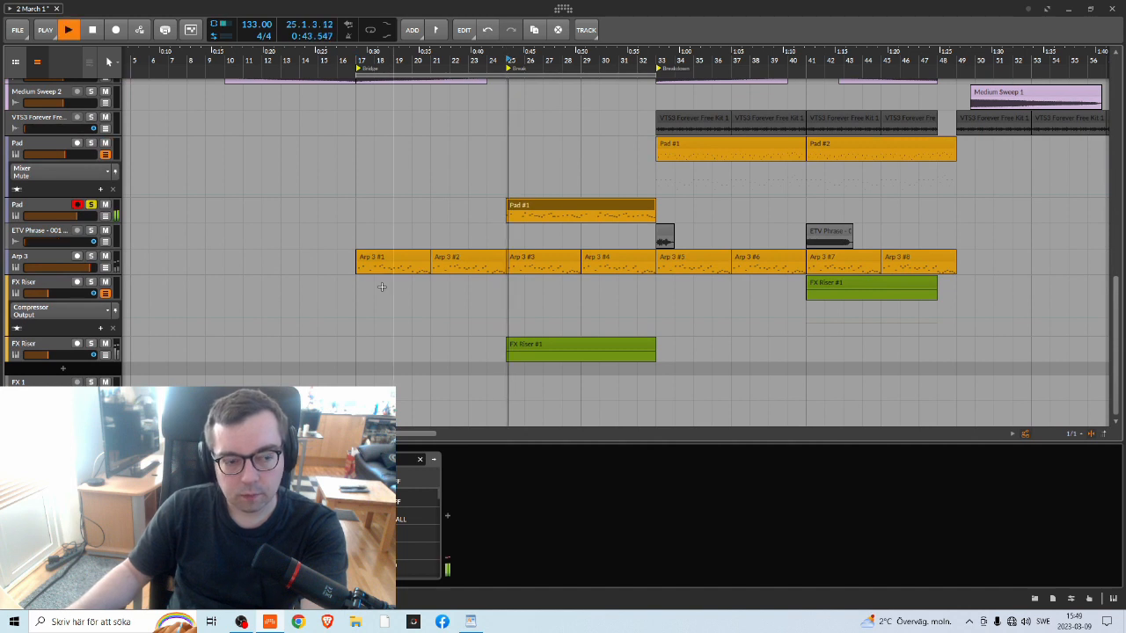
left_click(90, 205)
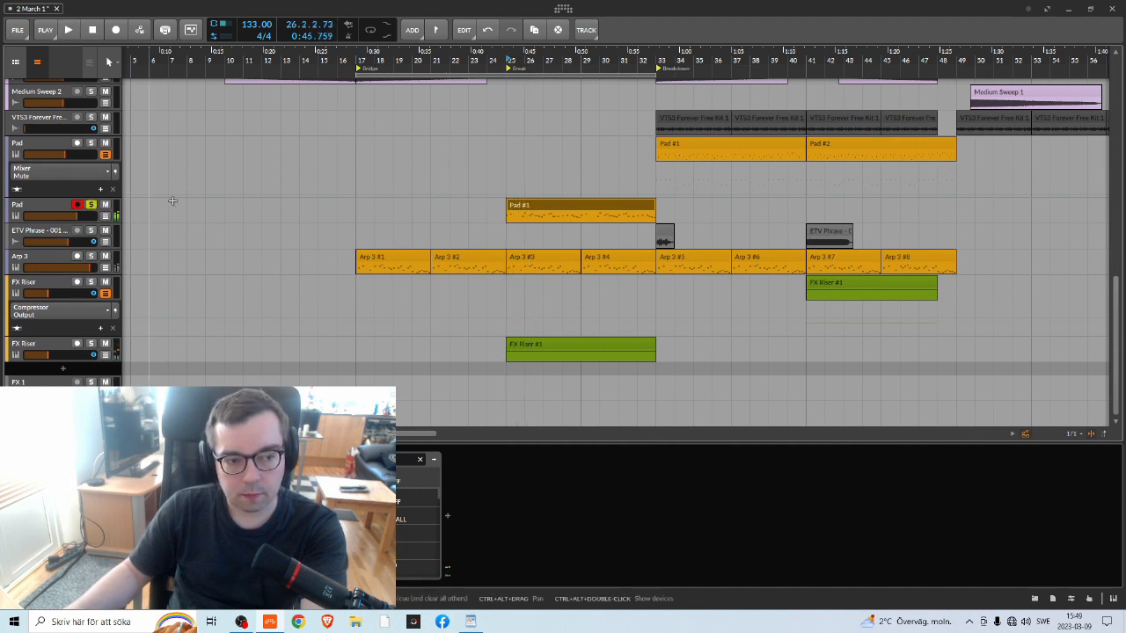
key("space")
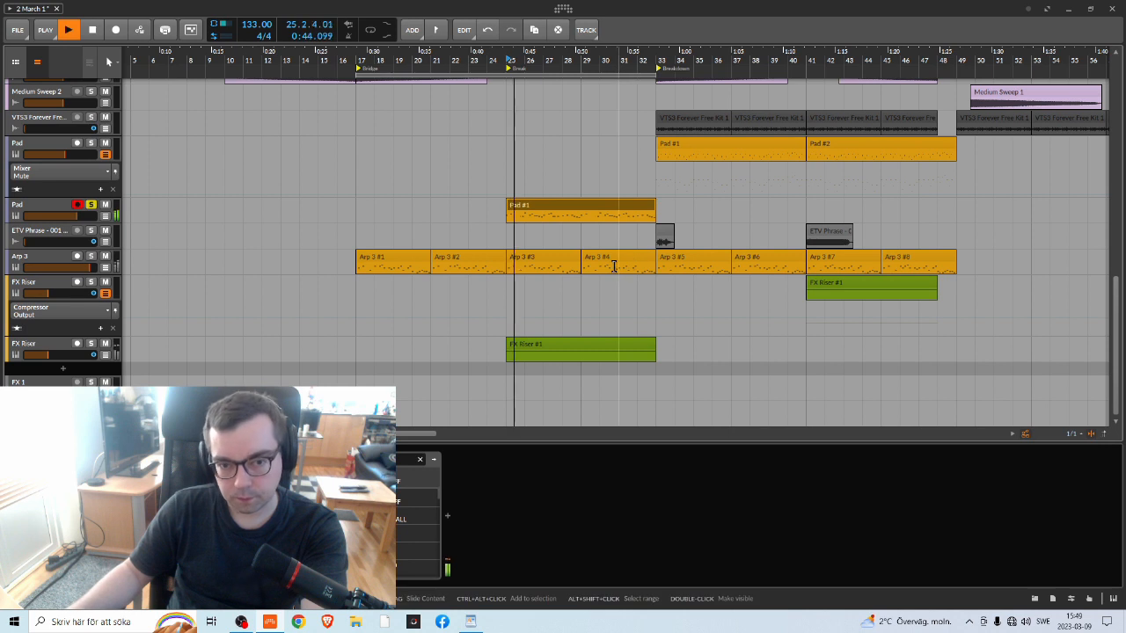
scroll(613, 264, "up", 1)
scroll(613, 263, "down", 1)
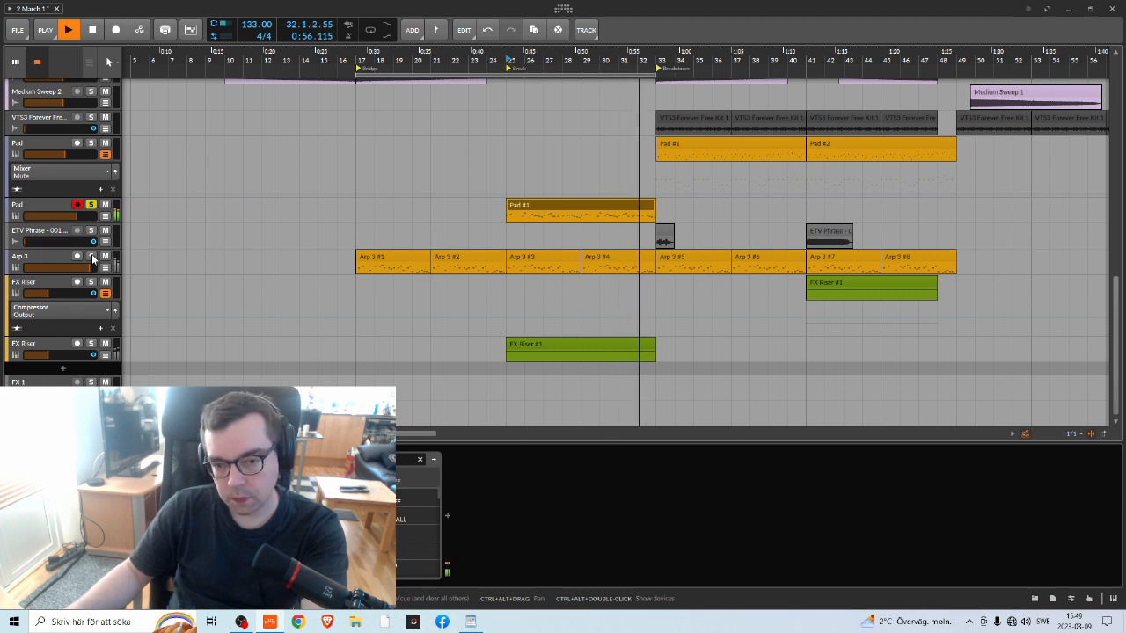
key("space")
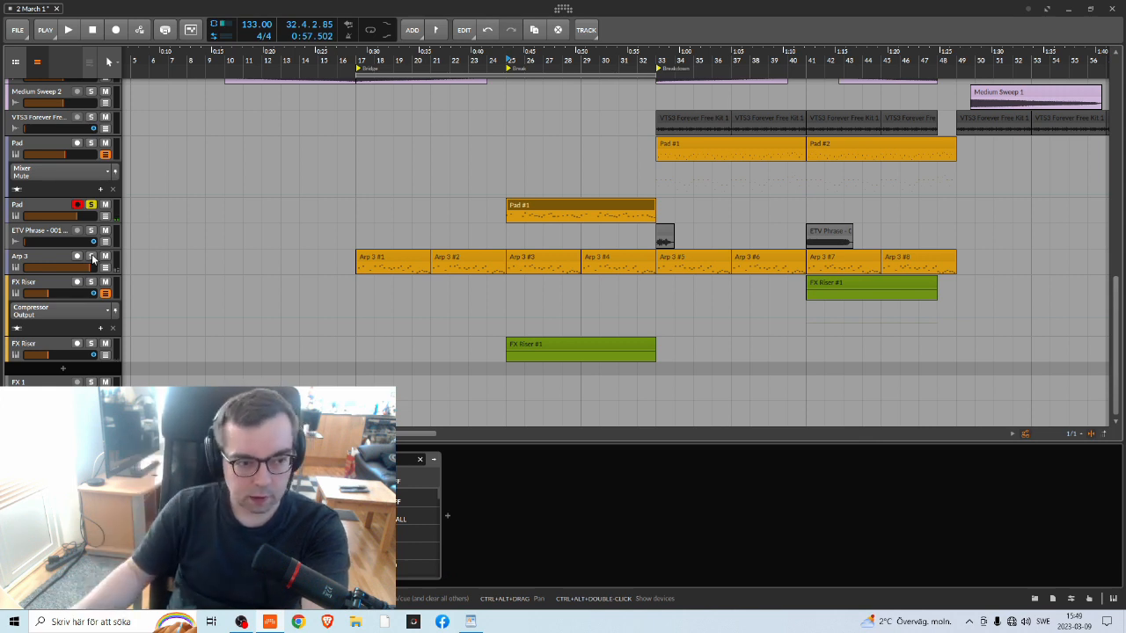
Solo Arp 3 together with the Pad and play both tracks from the Break marker
left_click(507, 67)
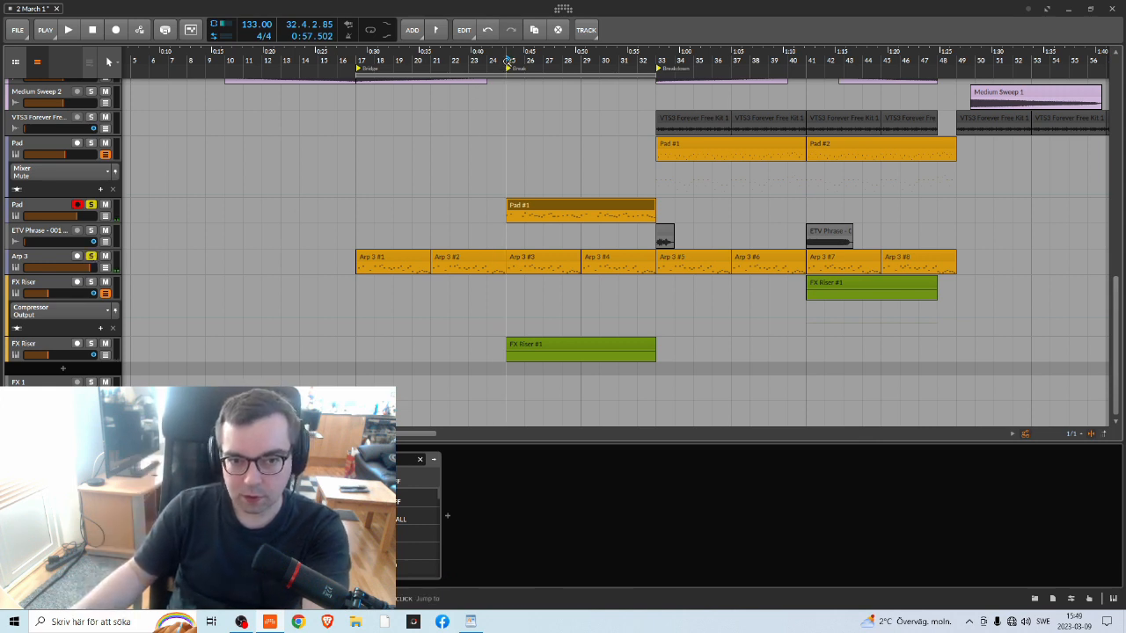
key("space")
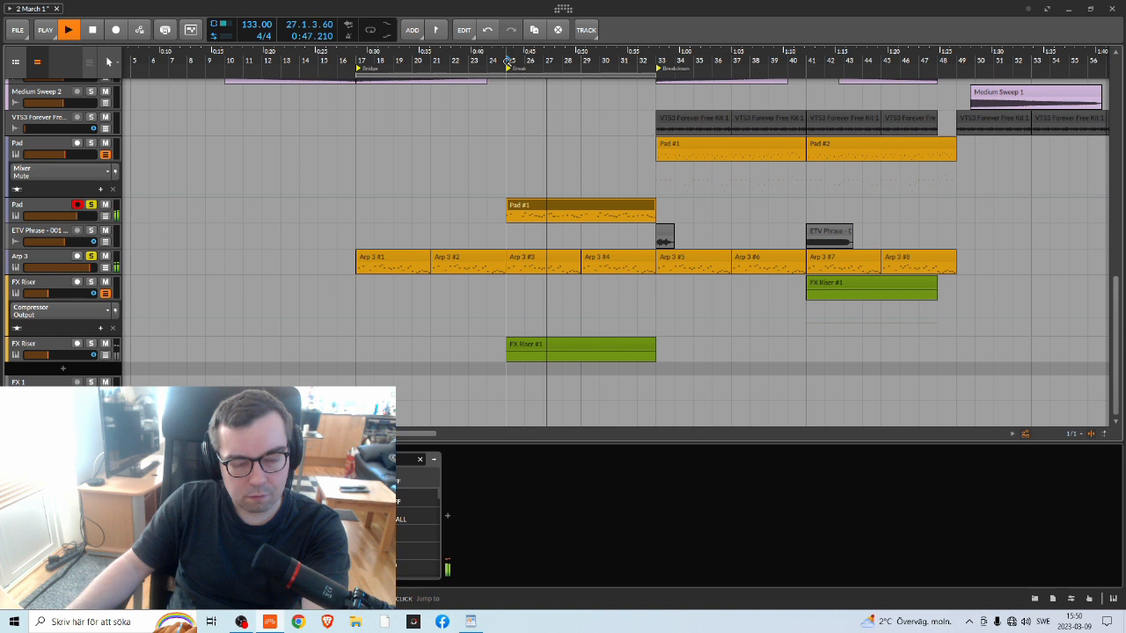
key("space")
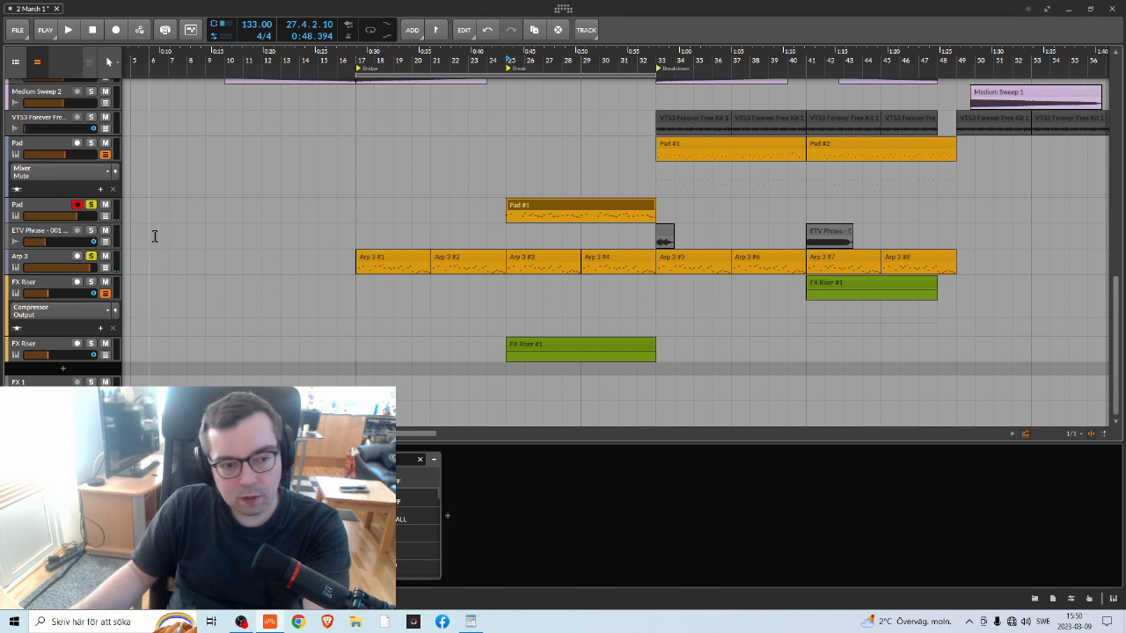
Switch off the Replika delay and Reverb devices on the Arp 3 track and the Break section's Pad track
left_click(49, 255)
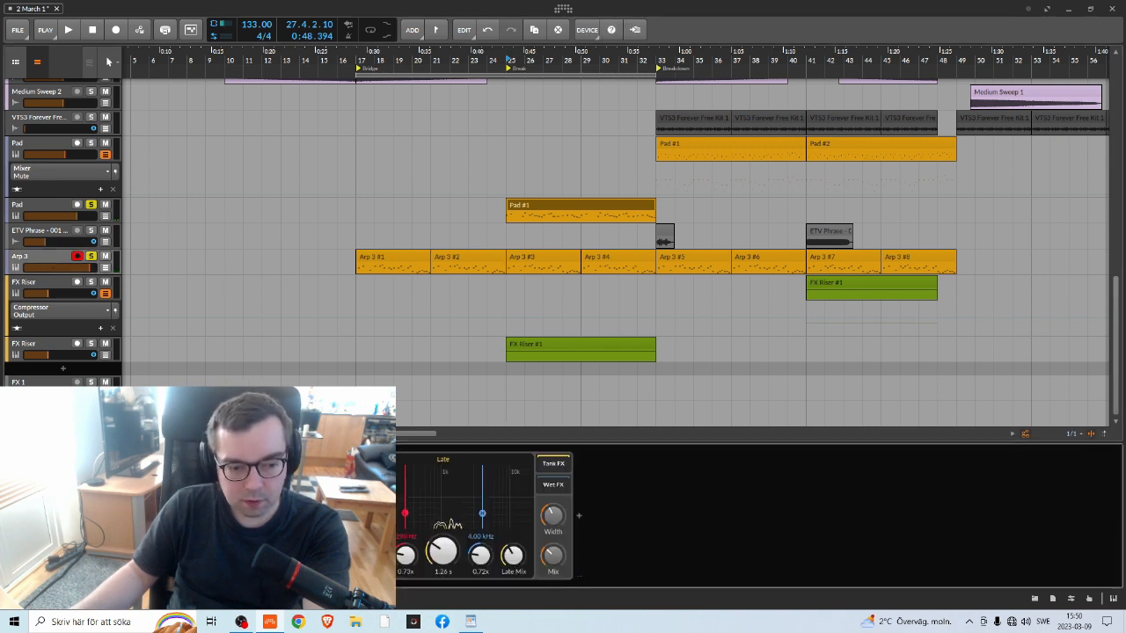
left_click(254, 461)
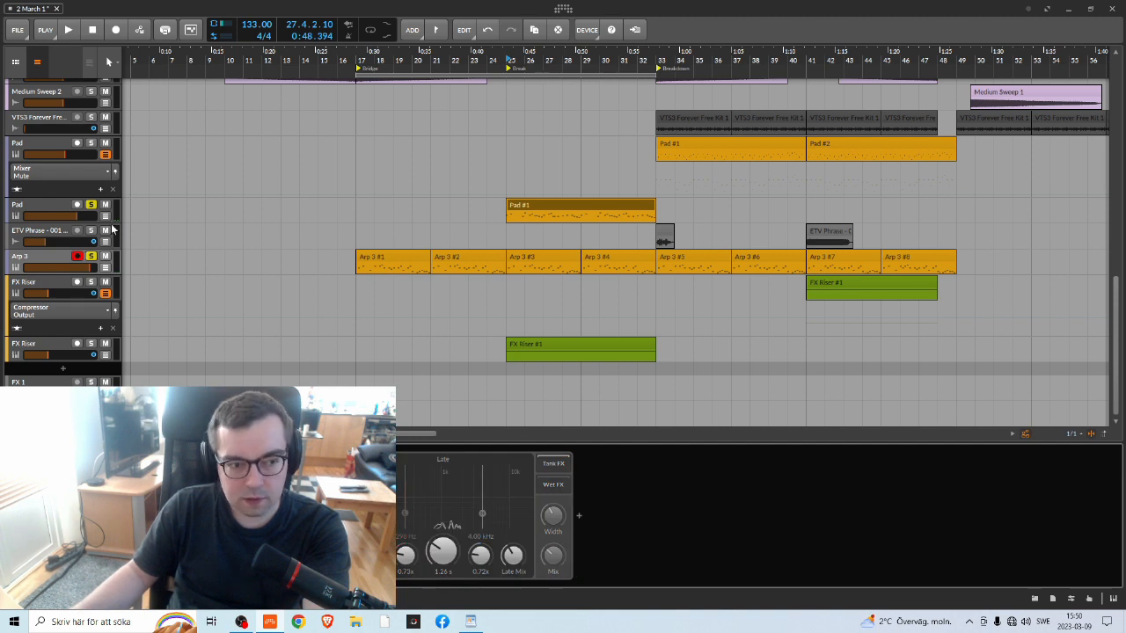
left_click(46, 212)
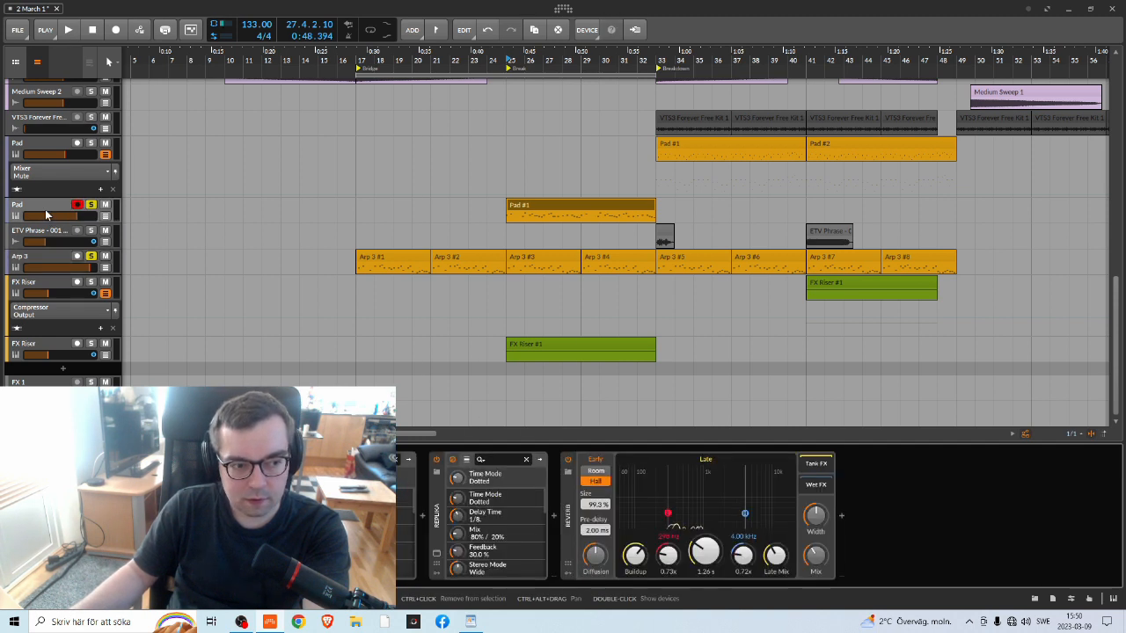
left_click(568, 459)
left_click(437, 462)
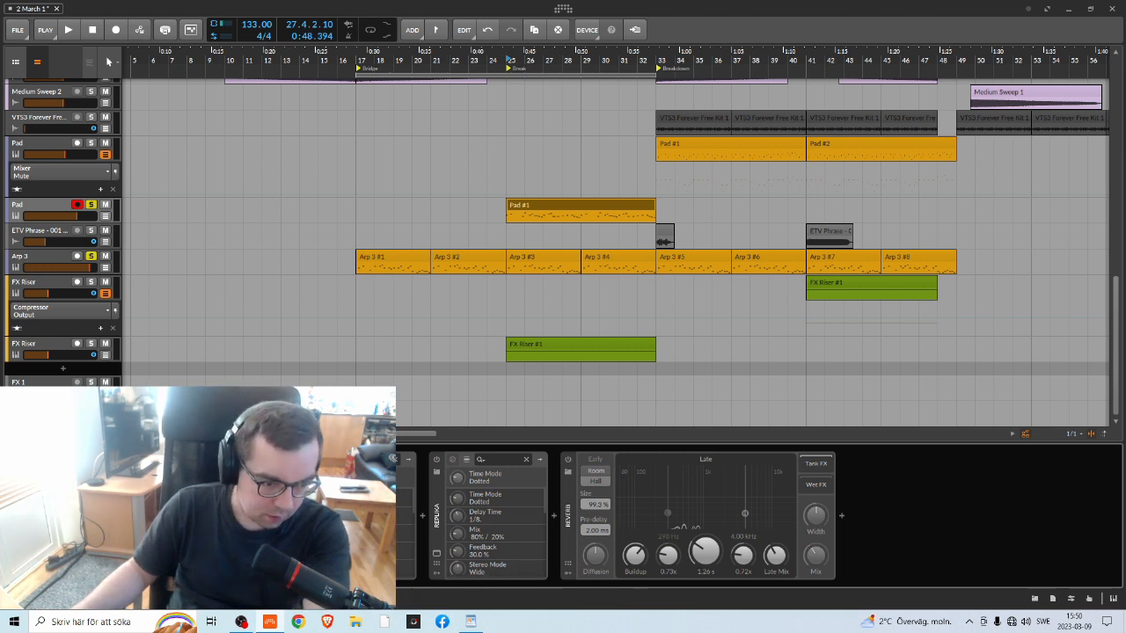
Play the soloed Pad and Arp 3 without their effects from the Break marker to judge the dry sound
left_click(509, 59)
key("space")
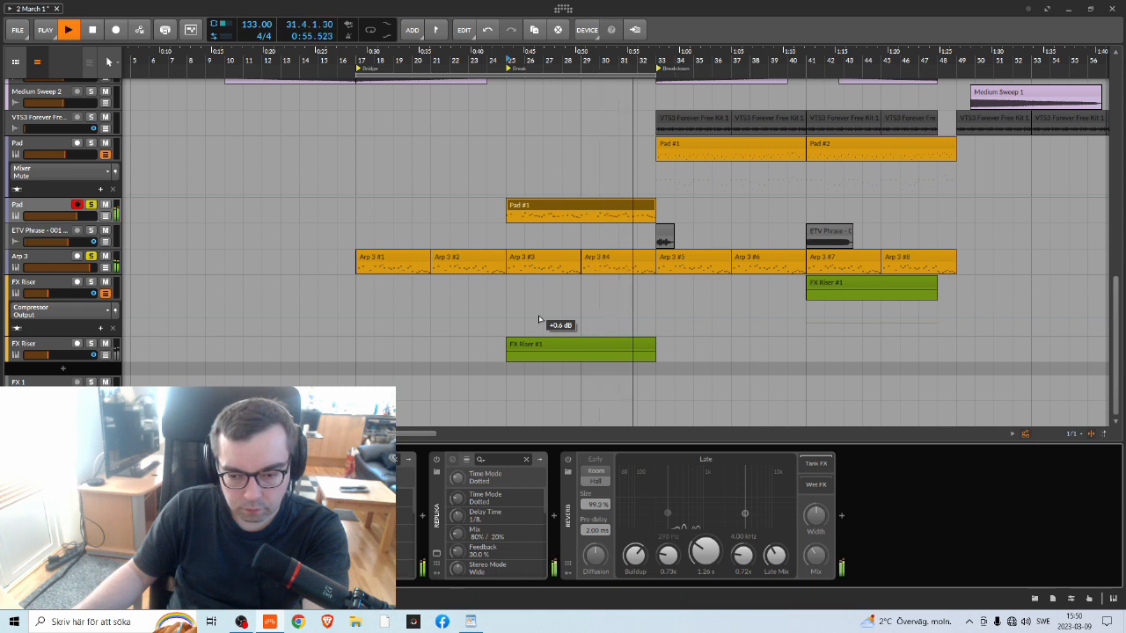
key("space")
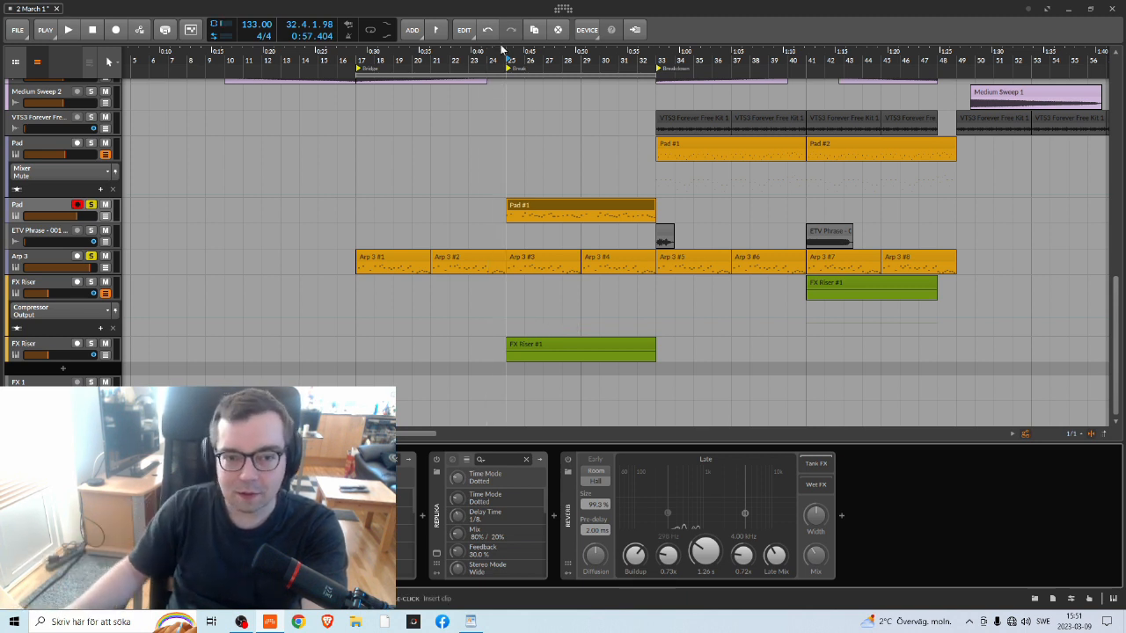
left_click_drag(511, 62, 479, 72)
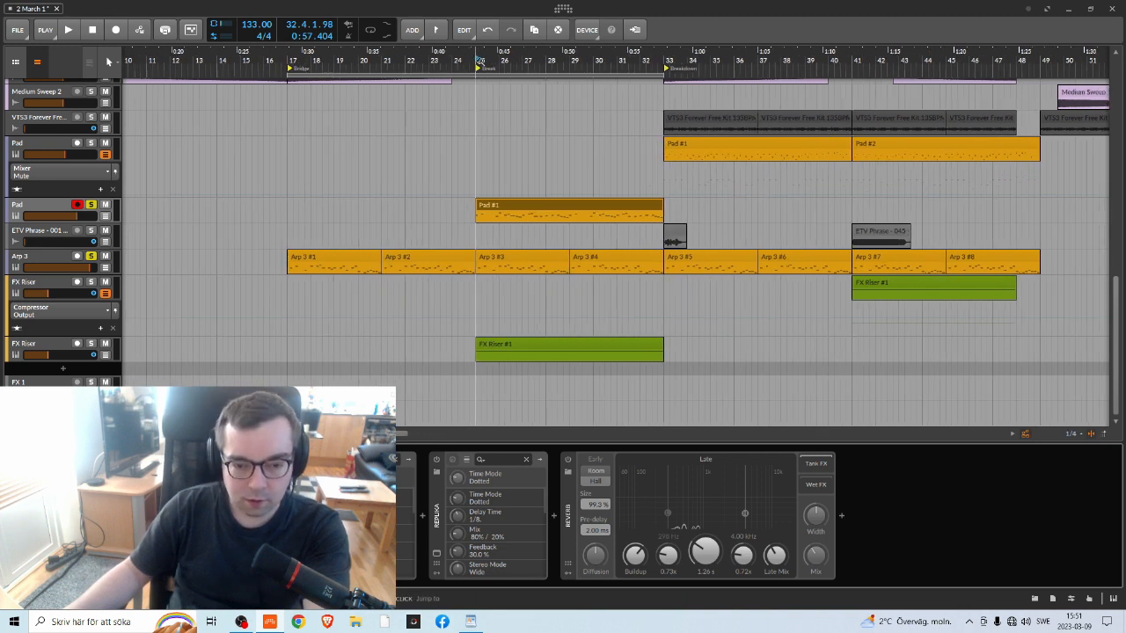
key("space")
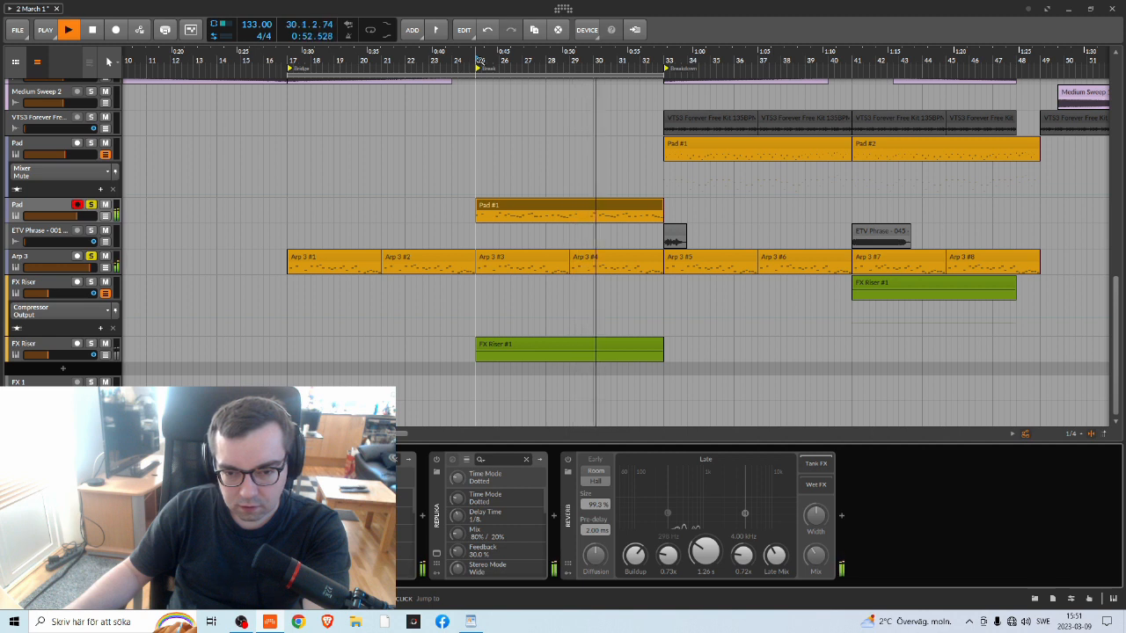
key("space")
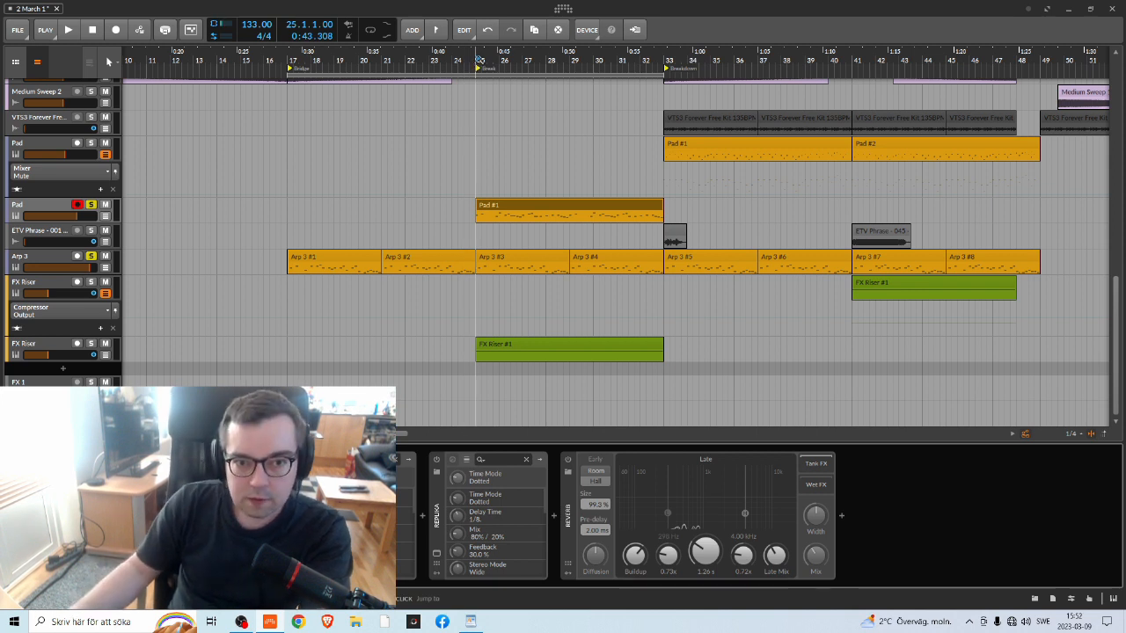
Replay the dry Break section, view the Replika delay settings of the Arp 3 track, and close the plug-in window
key("space")
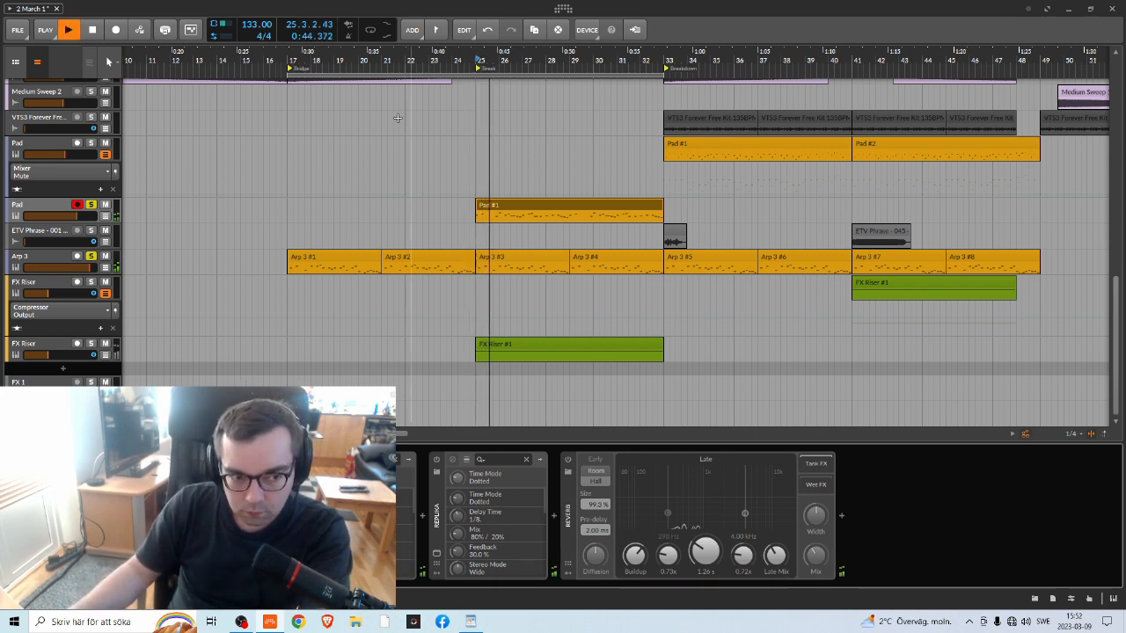
left_click(50, 209)
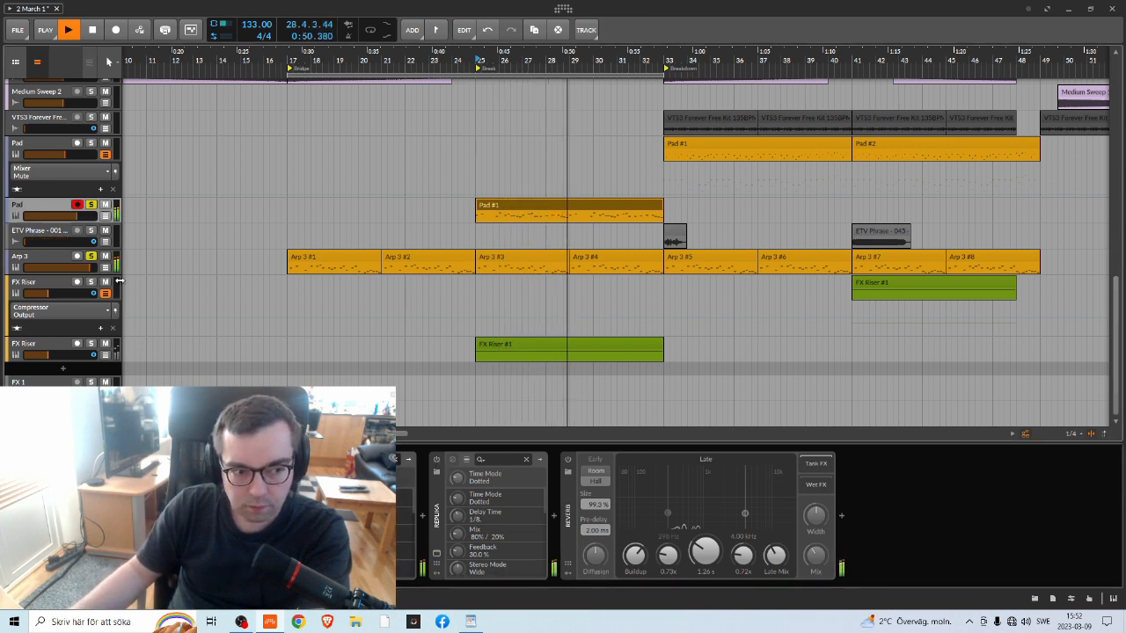
left_click(61, 266)
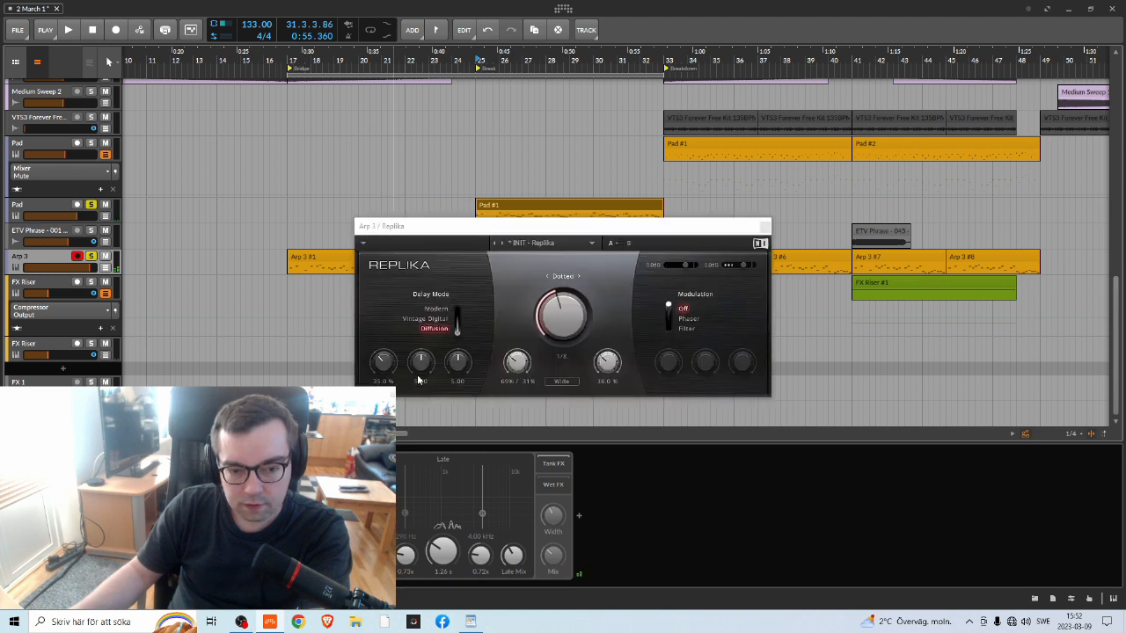
left_click(765, 226)
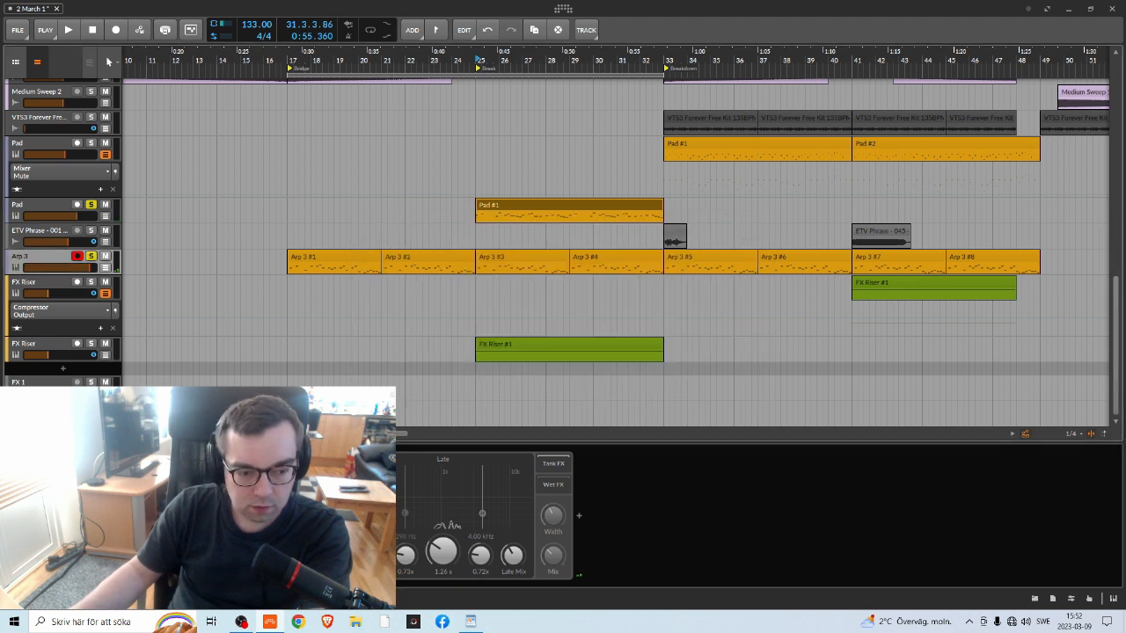
Turn Arp 3's Reverb back on and raise its Mix slightly while playing the Break section
key("space")
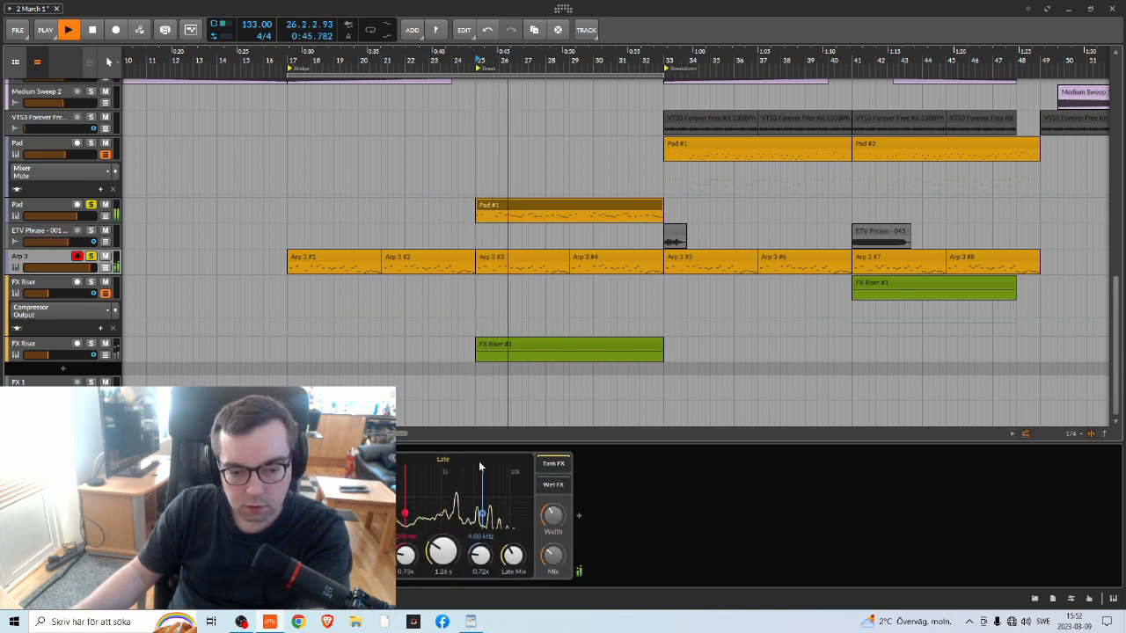
mouse_move(554, 556)
left_mouse_down()
mouse_move(554, 530)
mouse_move(554, 546)
left_mouse_up()
key("space")
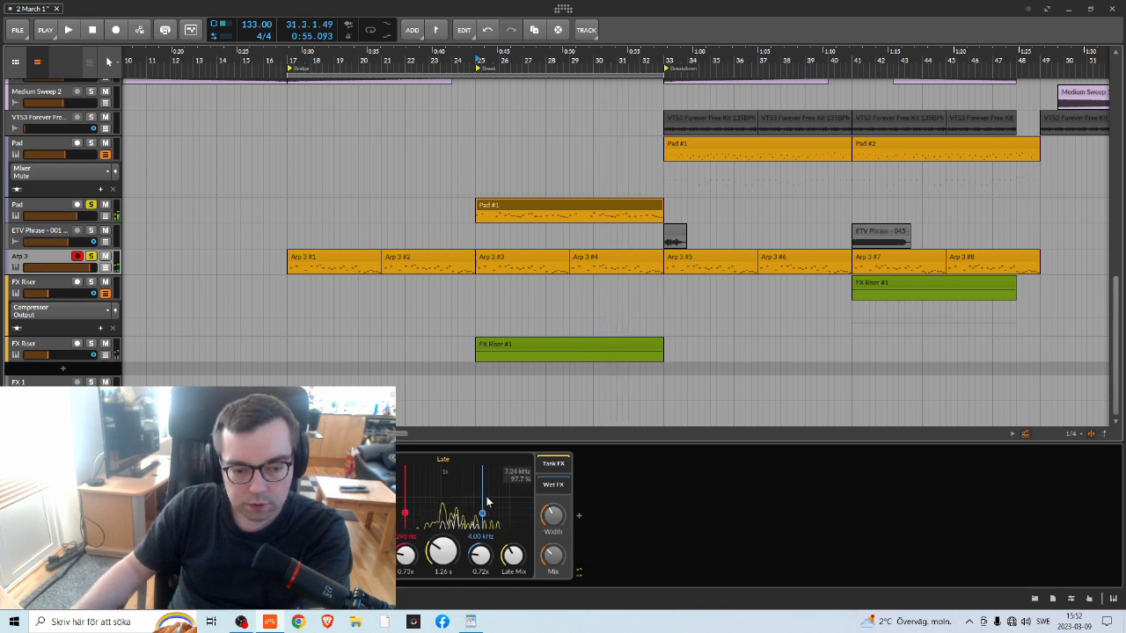
key("space")
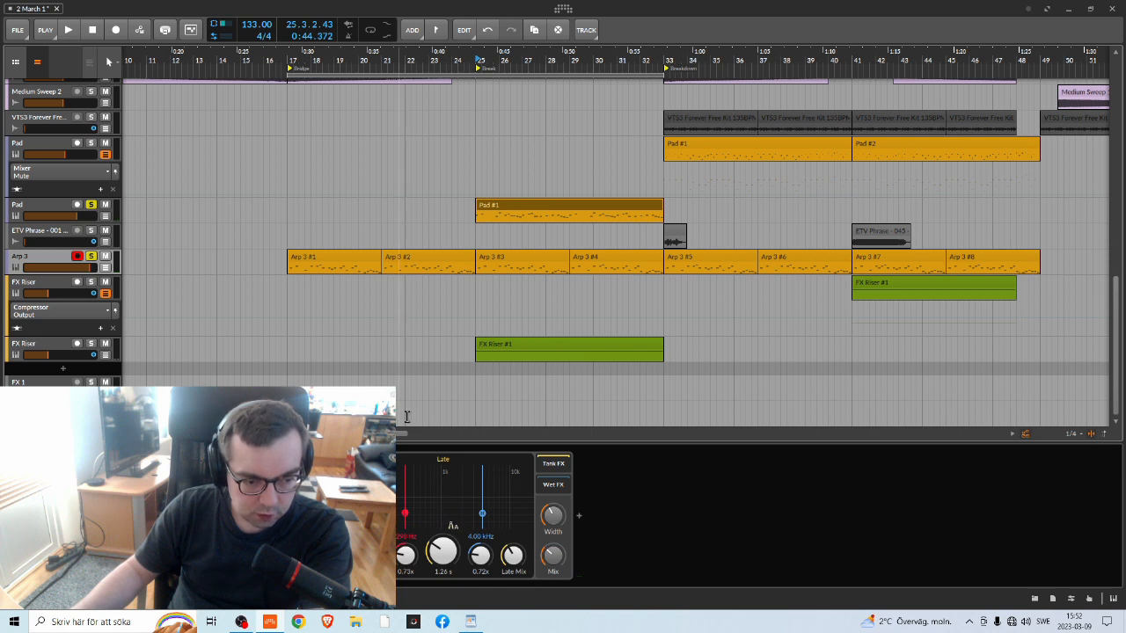
Open the Replika delay on Arp 3 and try its Feedback while playing the Break section
left_click(198, 519)
key("space")
mouse_move(609, 364)
left_click(610, 363)
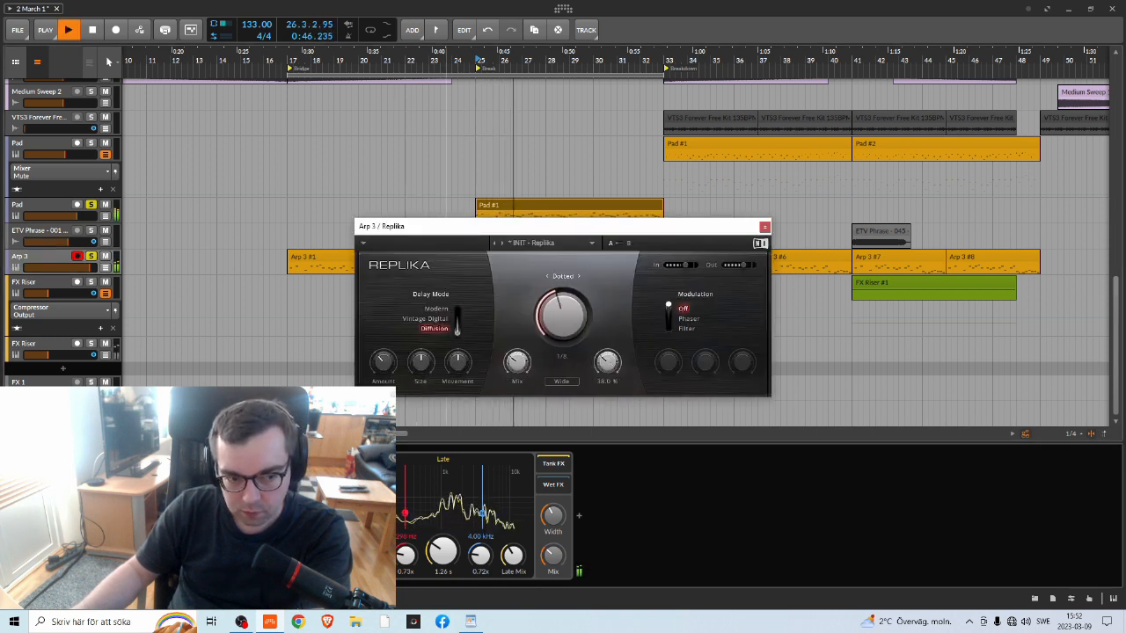
key("space")
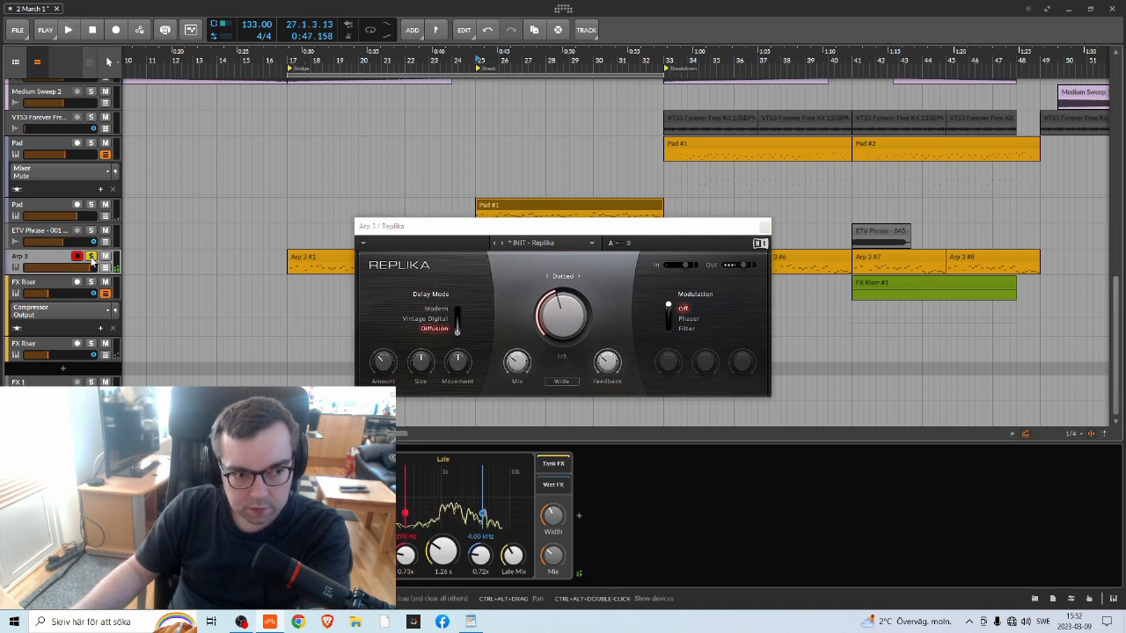
Unsolo the Pad and Arp 3, adjust Arp 3's Replika Mix during Break playback with all tracks, and close the plug-in
key("space")
left_click(609, 363)
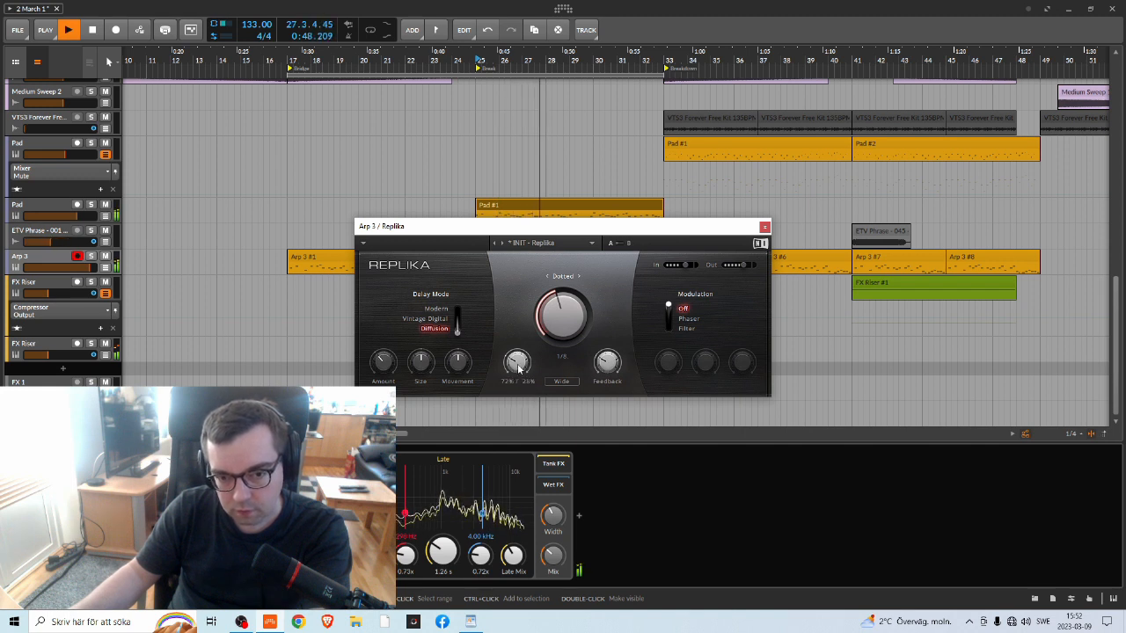
left_click_drag(615, 238, 836, 292)
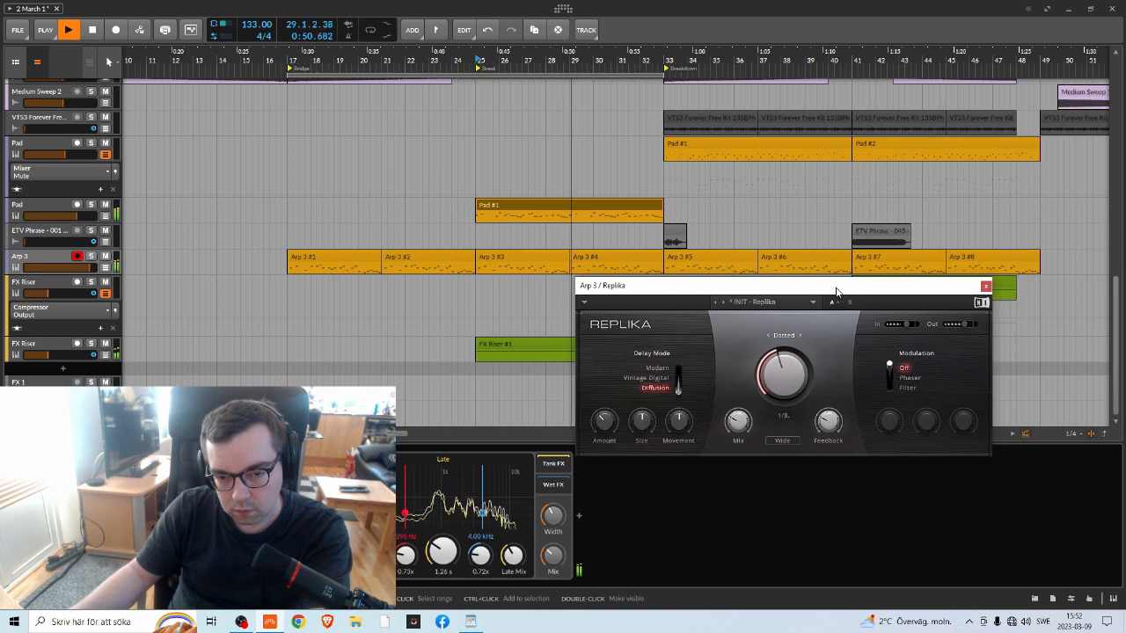
left_click(986, 288)
key("space")
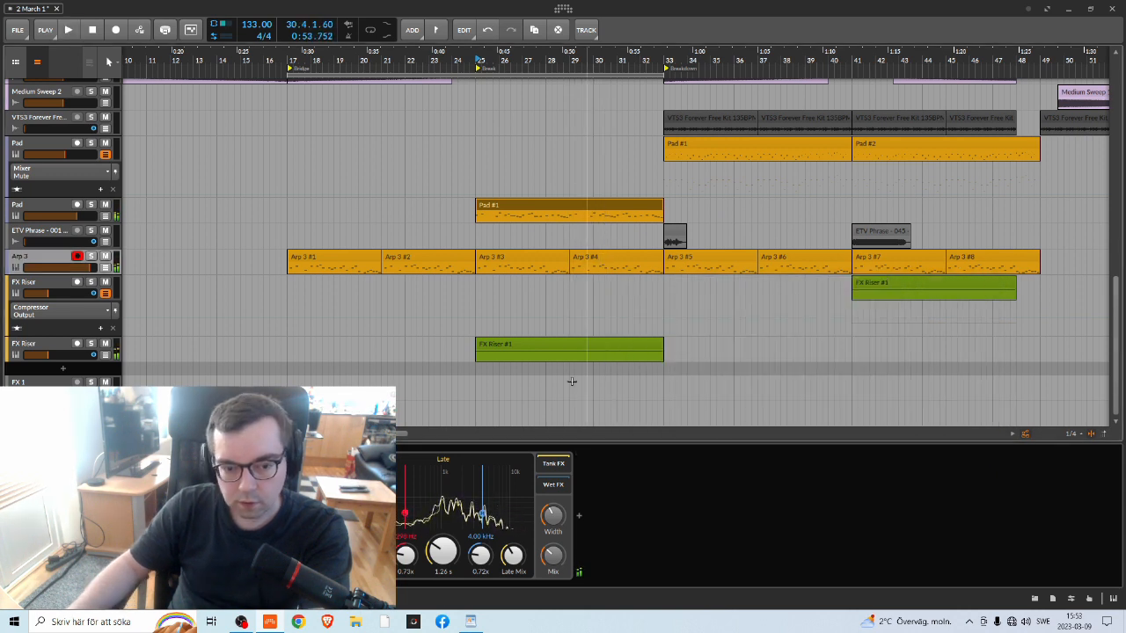
Set the Mix of Arp 3's Reverb to 36.0 % while playing from the Break marker
left_click(255, 519)
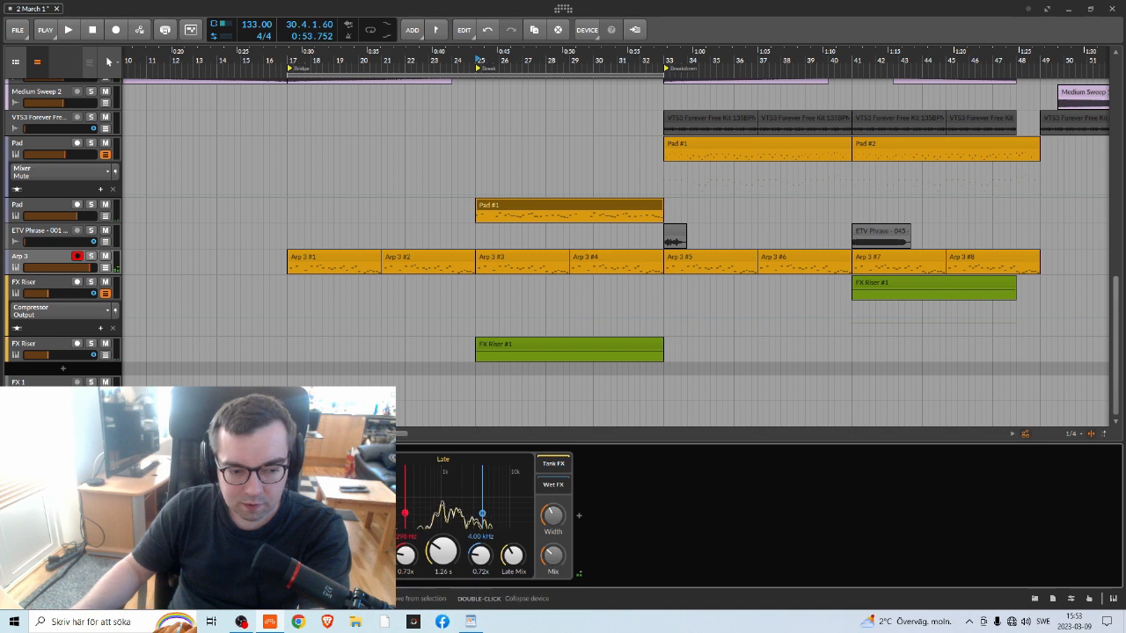
left_click(480, 60)
key("space")
left_click_drag(552, 556, 552, 550)
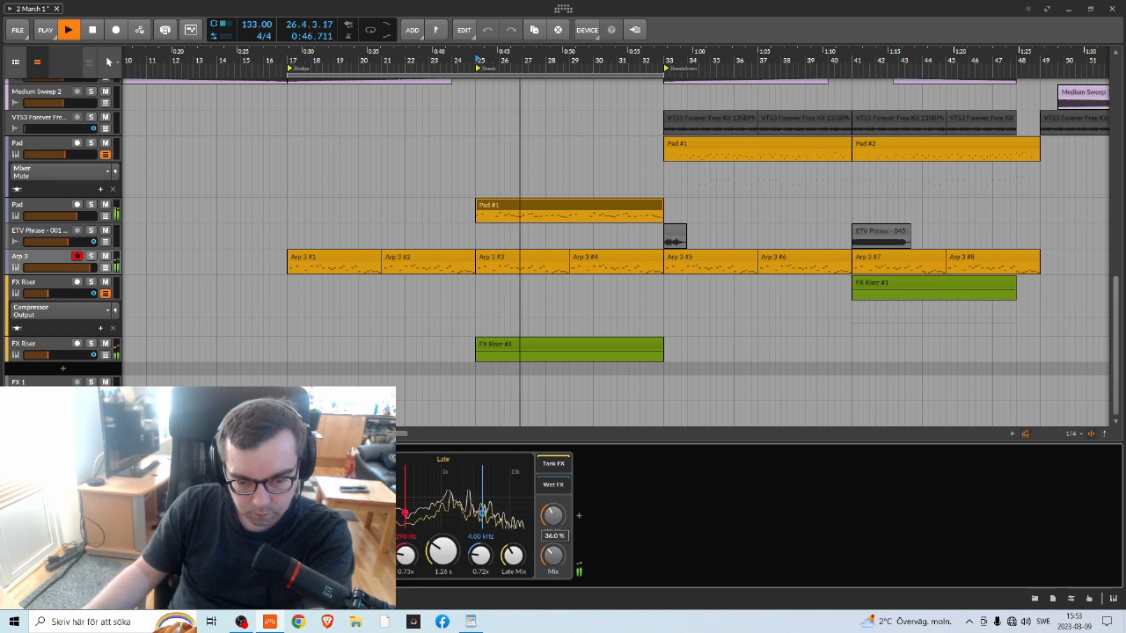
Fine-tune the Mix of Arp 3's Reverb, ending slightly lower, while replaying the Break section
left_click_drag(552, 550, 552, 547)
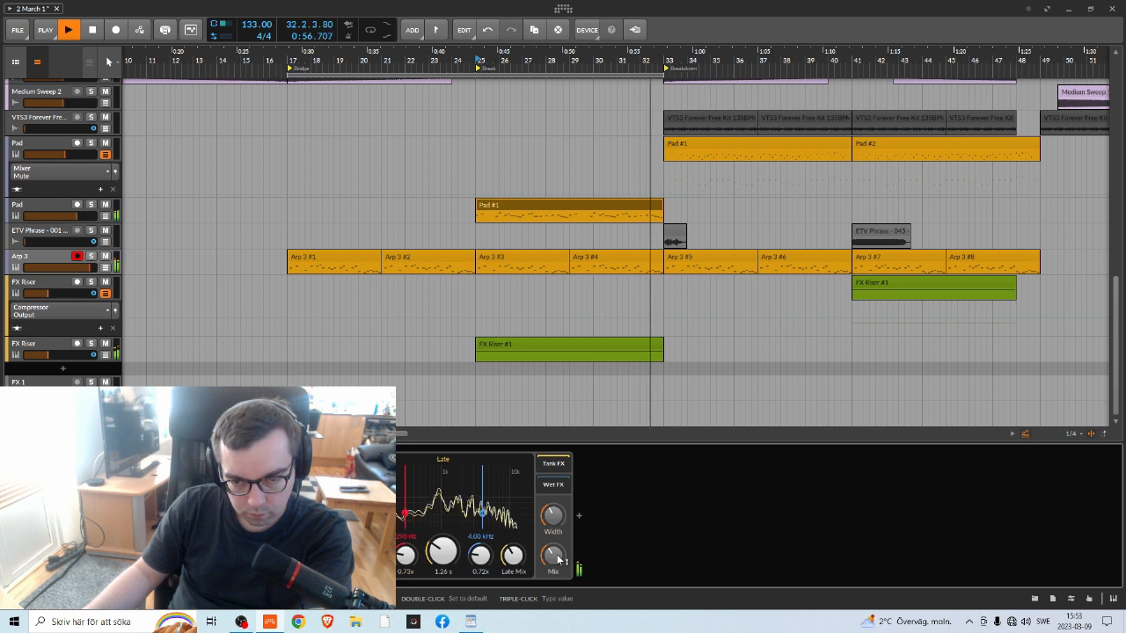
key("space")
key("space")
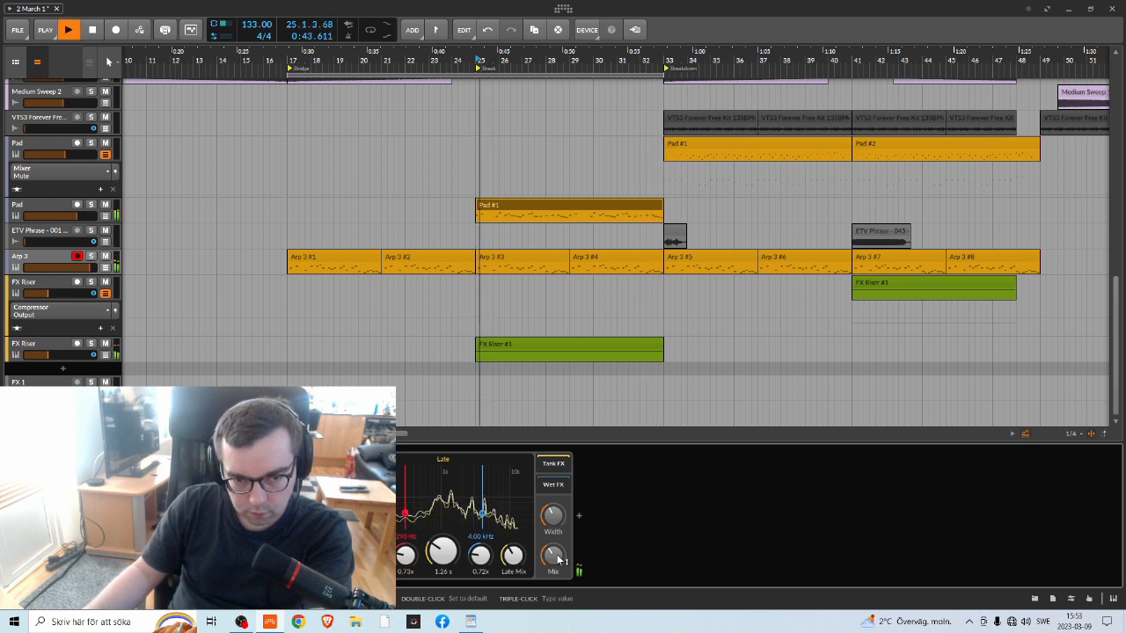
left_click_drag(557, 559, 557, 572)
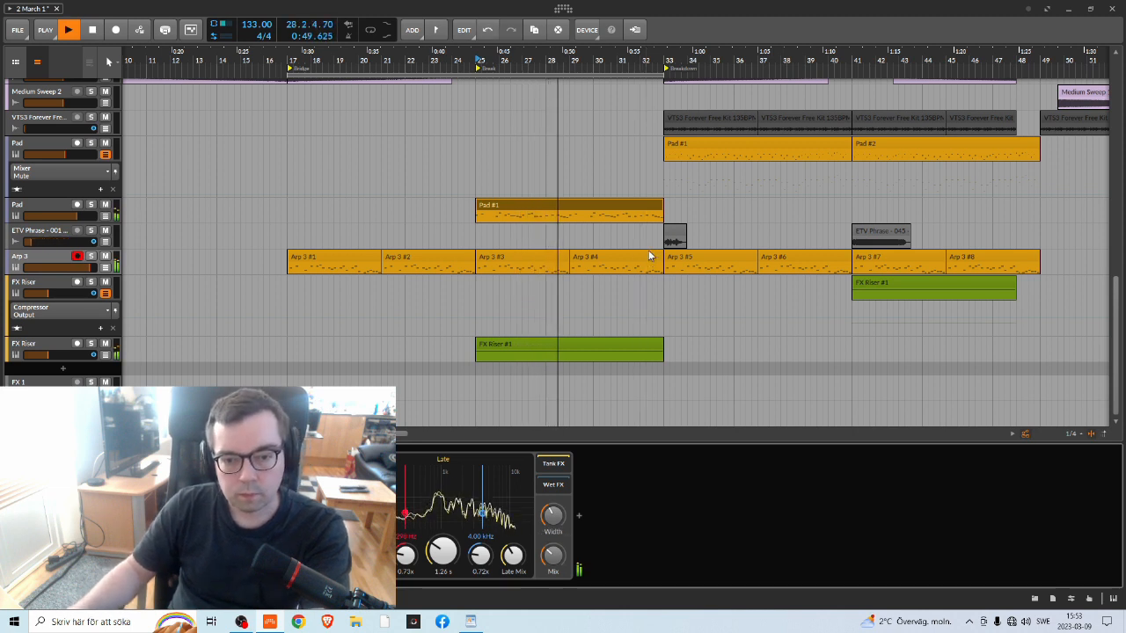
key("space")
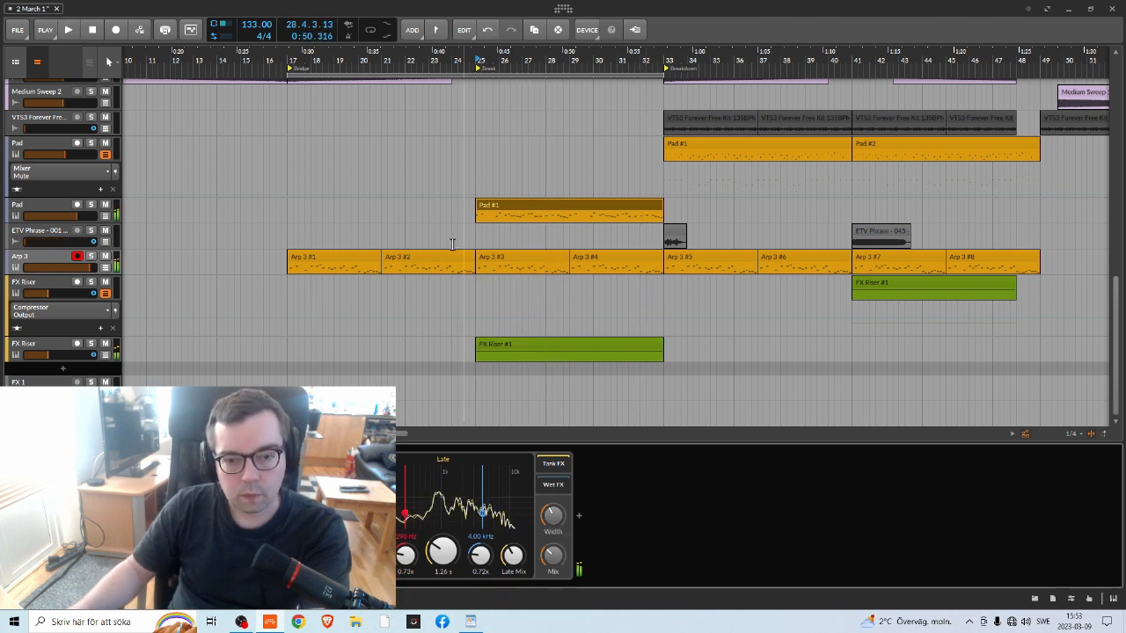
Turn on the Replika delay on the Pad track during Break playback and open its plug-in window
left_click(59, 213)
left_click(438, 492)
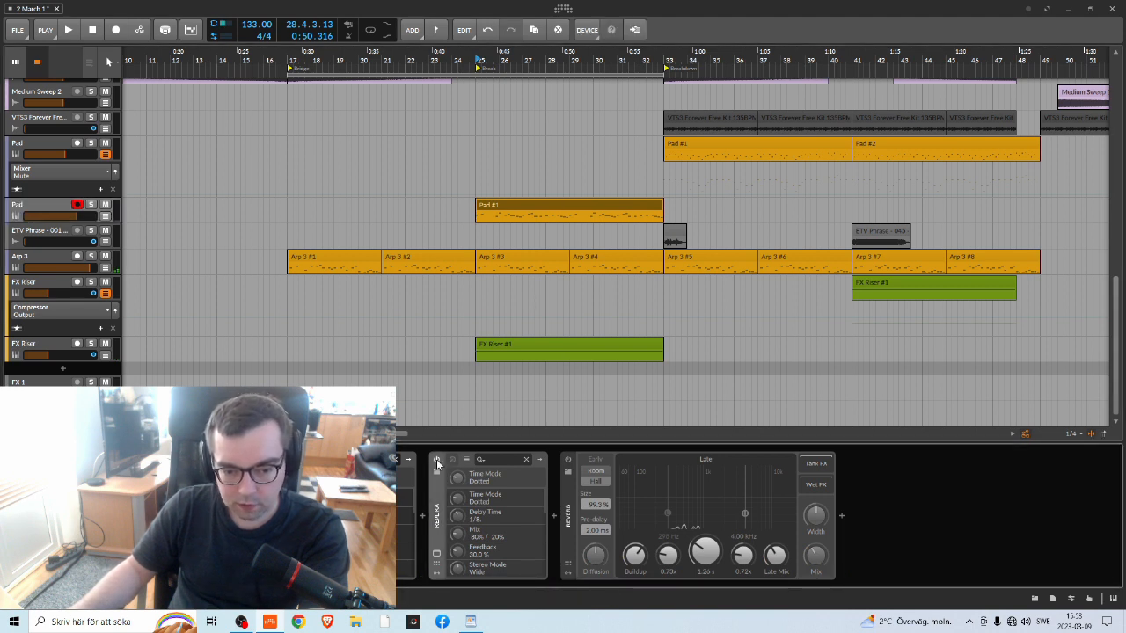
left_click(436, 553)
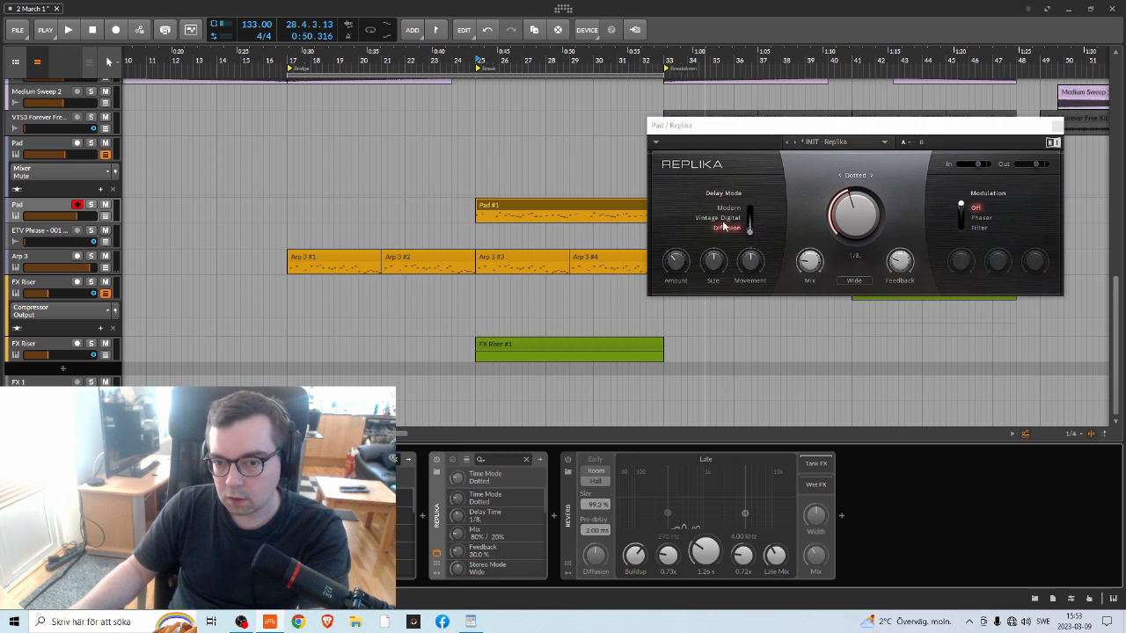
left_click(1056, 126)
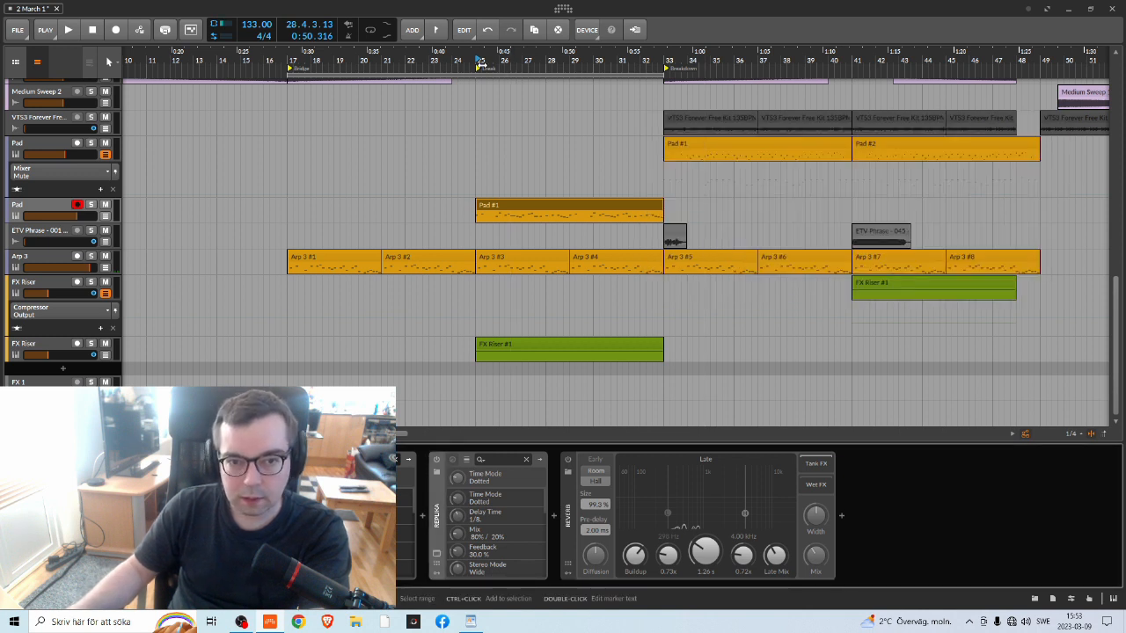
key("space")
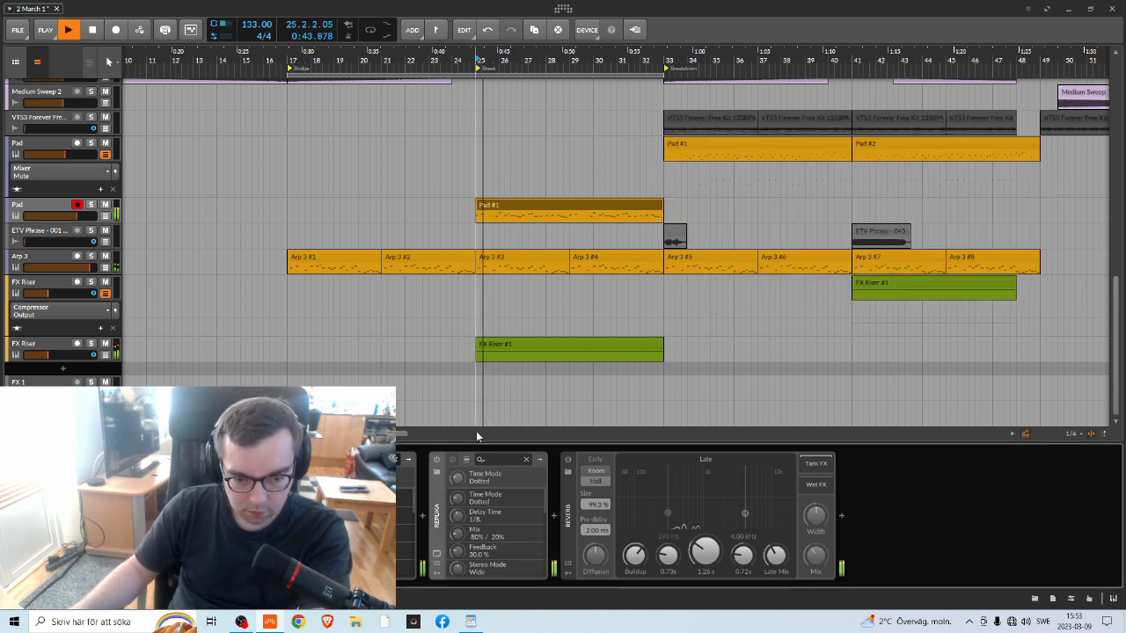
left_click(436, 460)
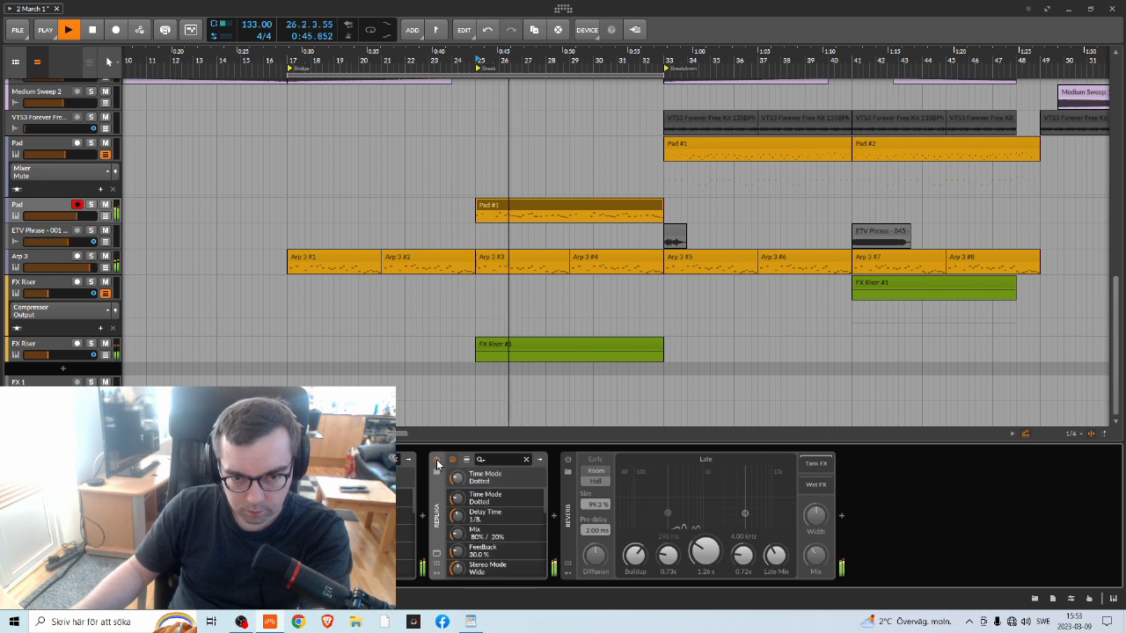
left_click(437, 554)
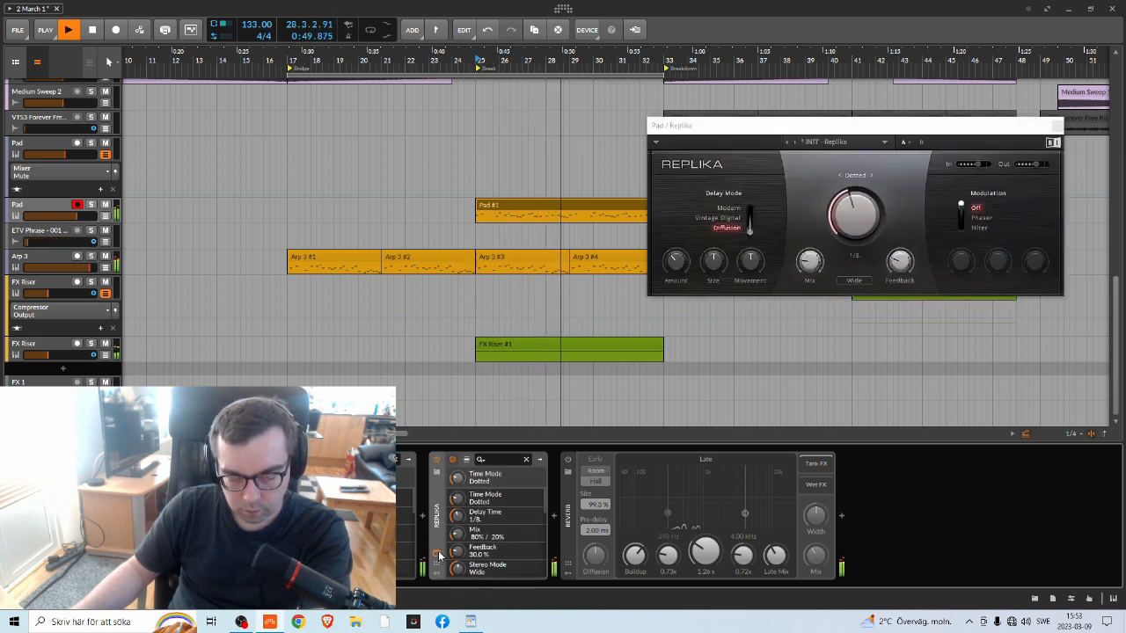
Set the Pad's Replika Feedback to 22.0 % and its Mix to 82% / 18% while replaying the Break section
key("space")
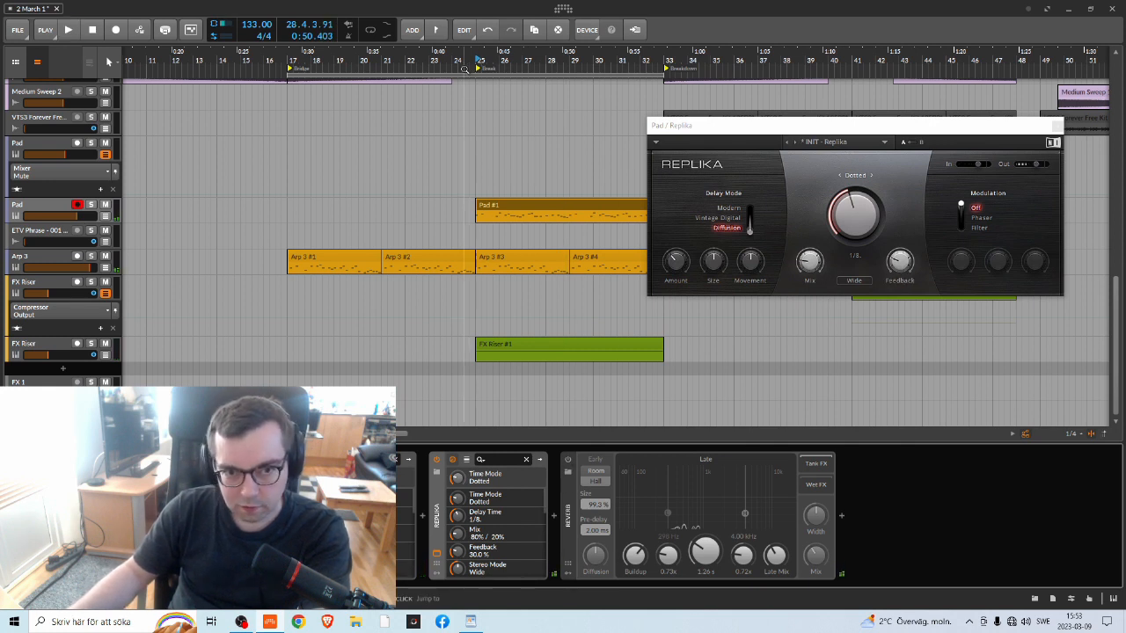
key("space")
mouse_move(899, 260)
left_click_drag(899, 260, 899, 267)
left_click_drag(809, 260, 809, 257)
left_click_drag(902, 264, 902, 265)
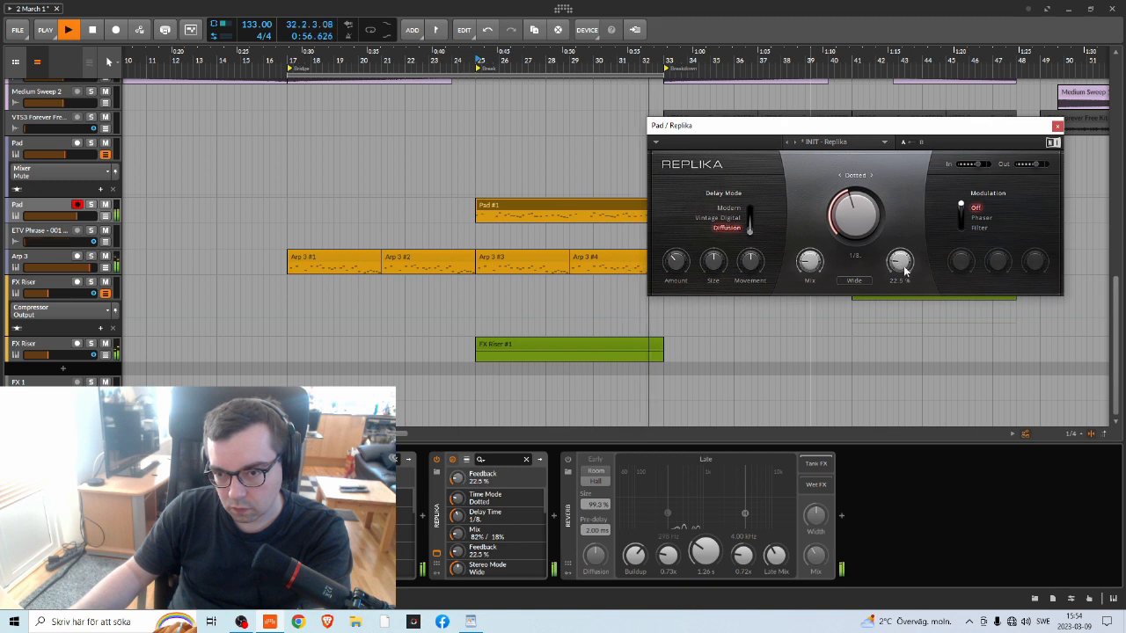
key("space")
key("space")
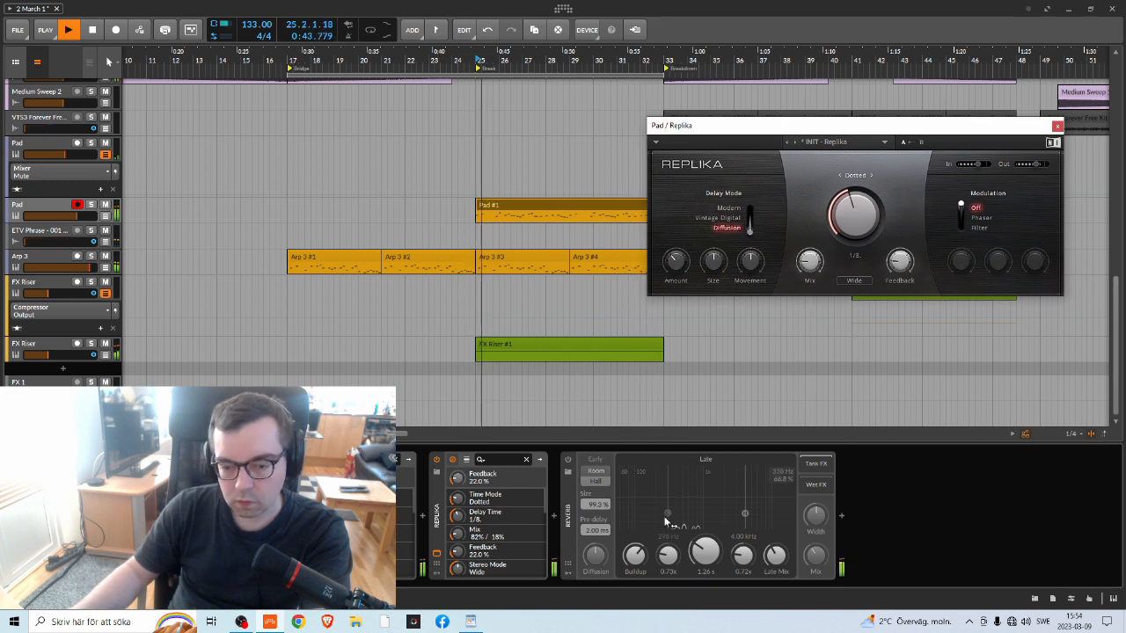
Turn on the Pad's Reverb and play the Break section, soloing the Pad briefly to check it
key("space")
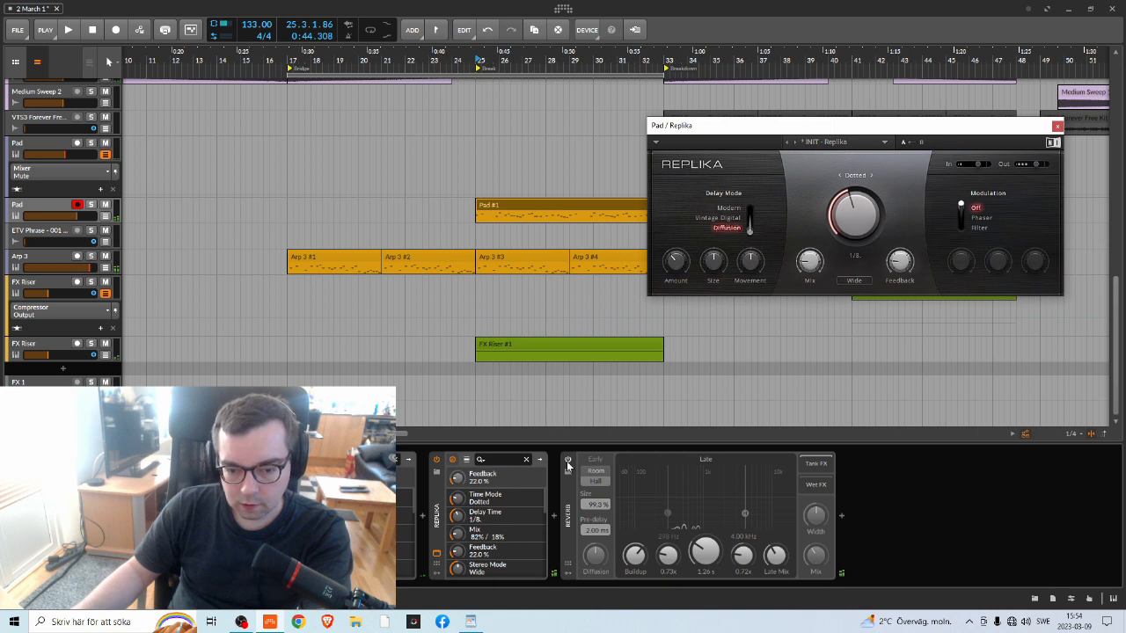
left_click(568, 460)
key("space")
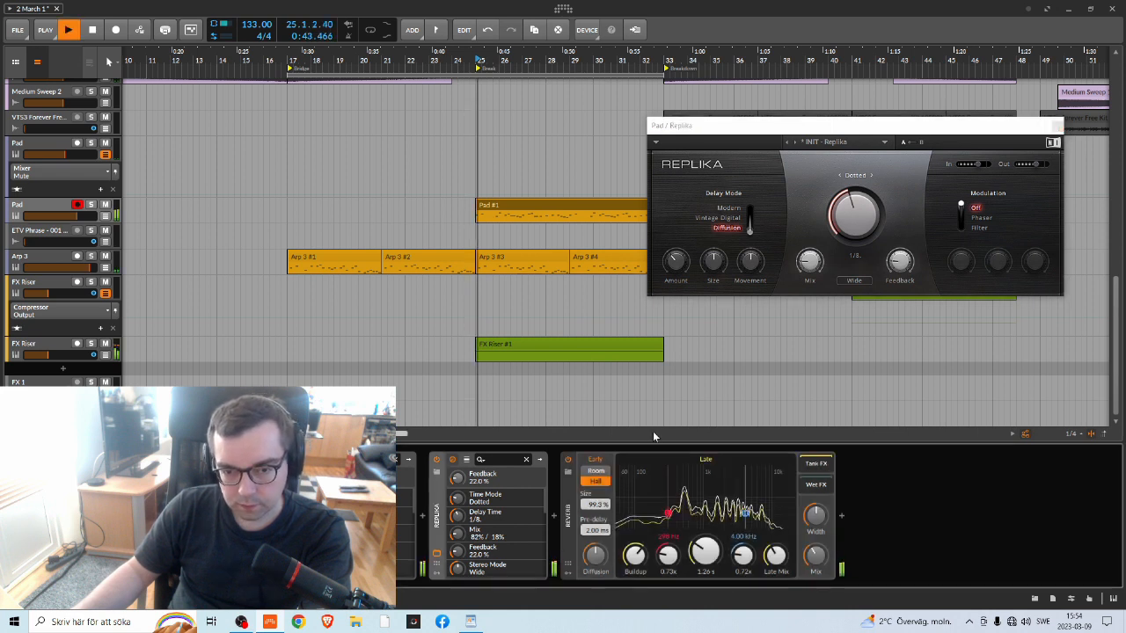
left_click(90, 205)
left_click(90, 205)
Lower the Mix of the Pad's Reverb while playing the Break section
key("space")
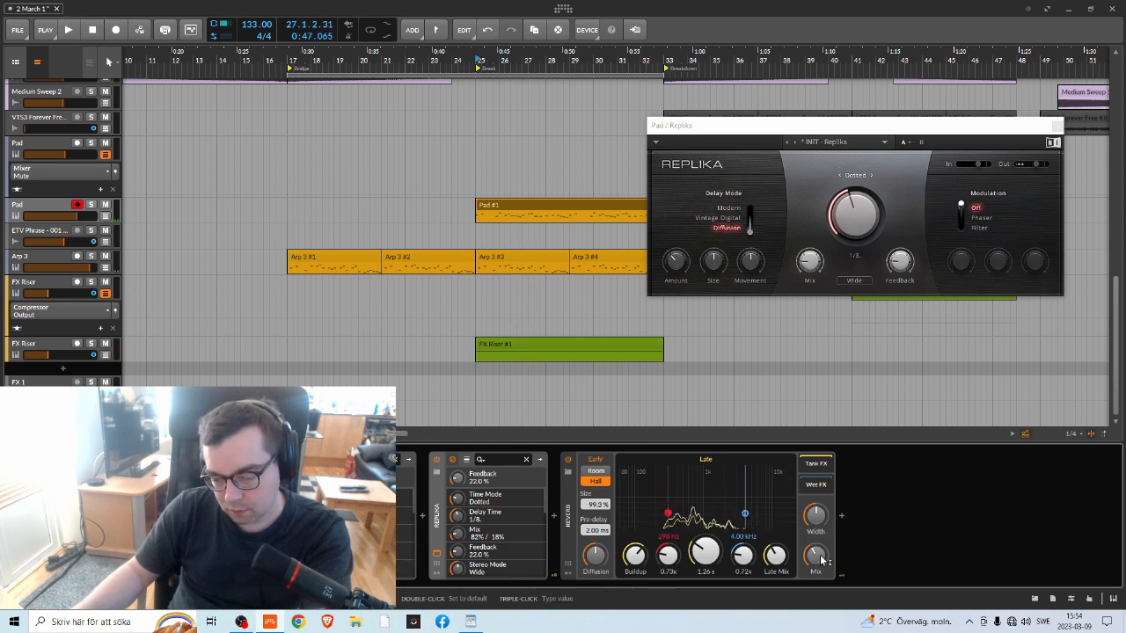
key("space")
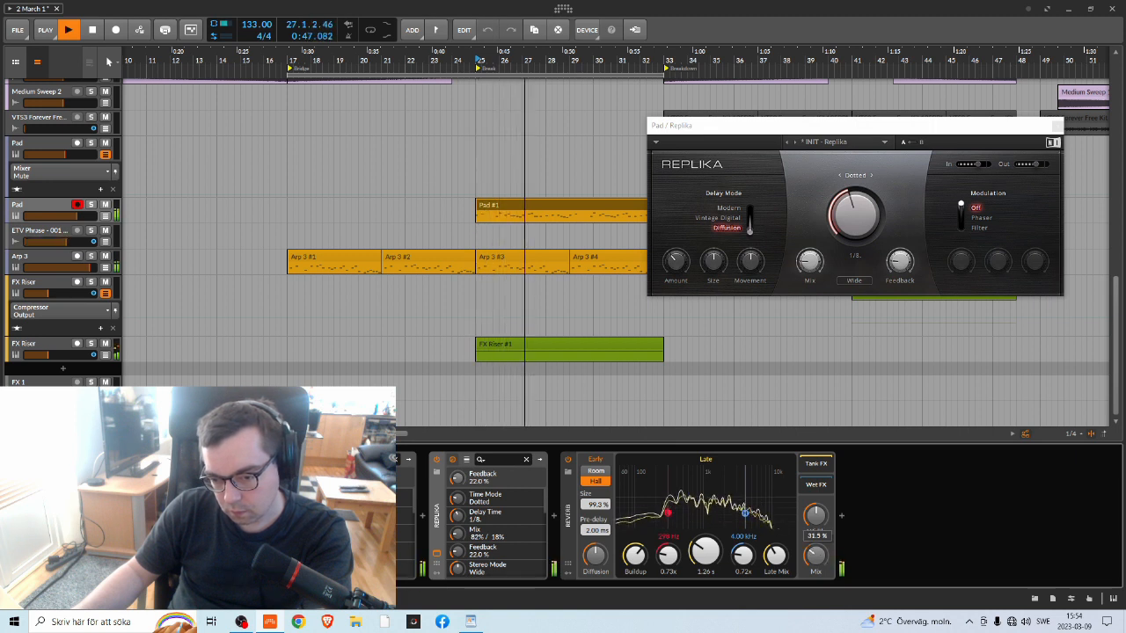
left_click_drag(820, 560, 820, 570)
key("space")
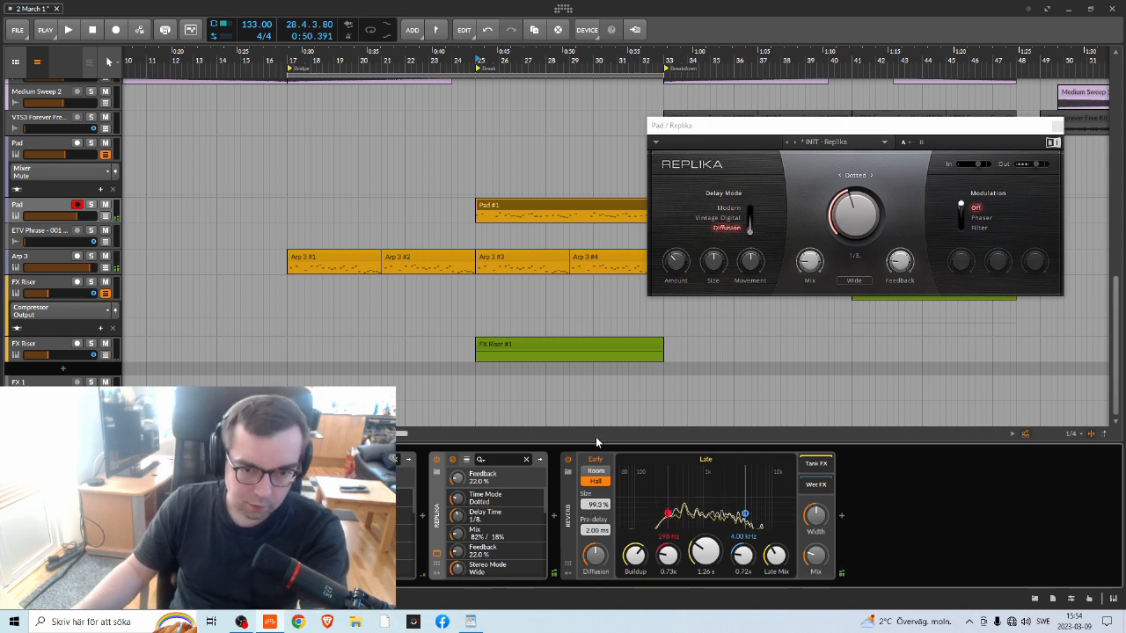
key("space")
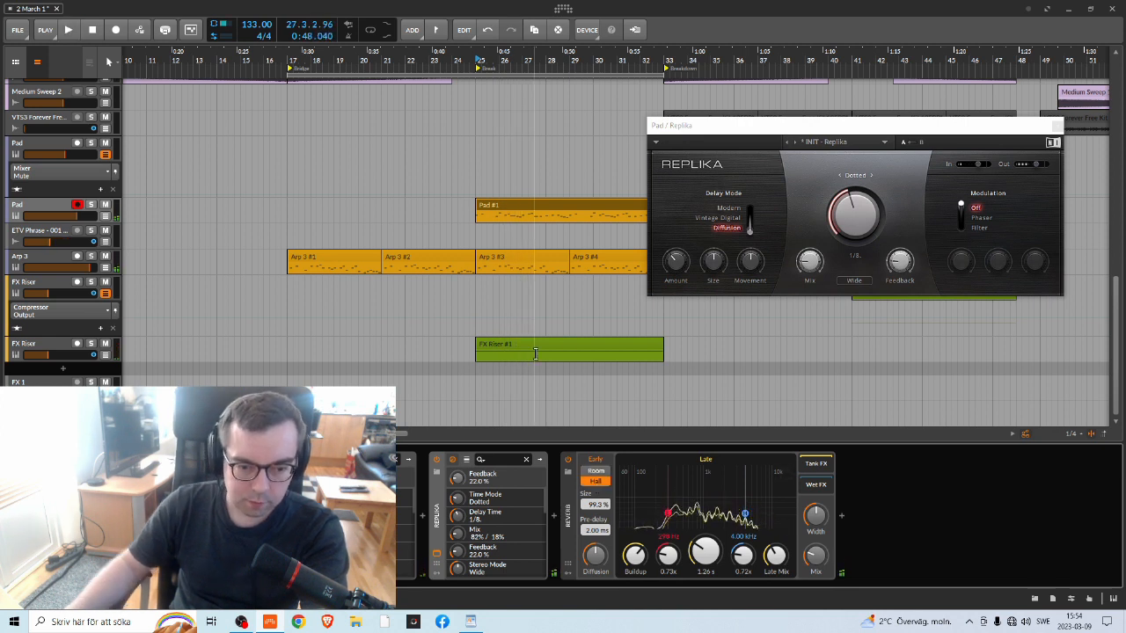
Solo the FX Riser track that has its clip in the Break and play it from the Break marker
scroll(503, 229, "up", 3)
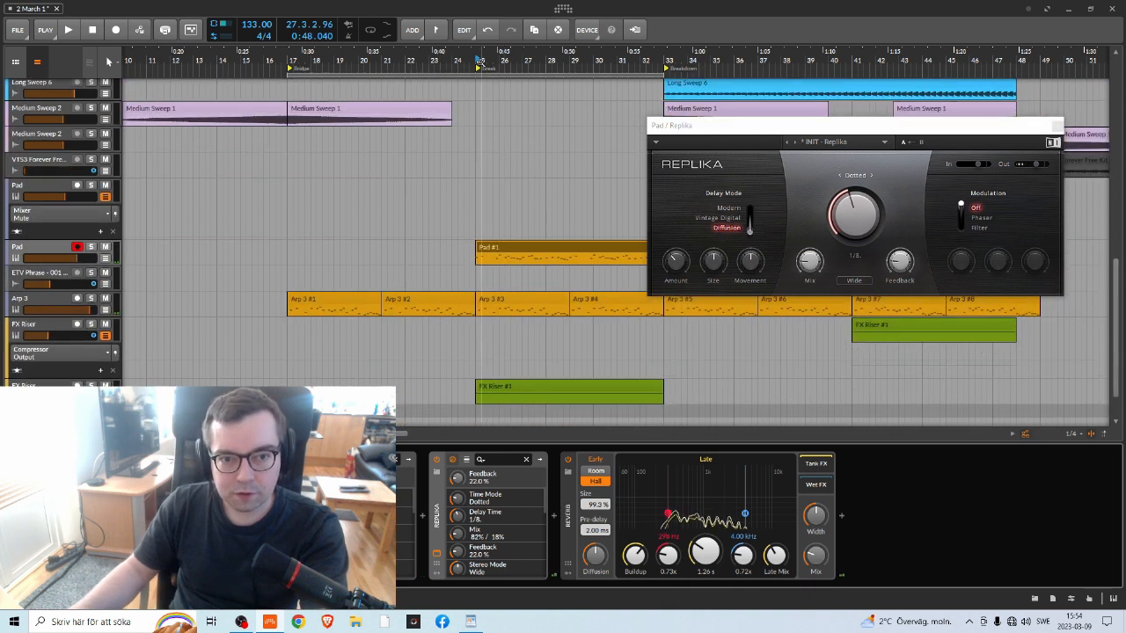
scroll(479, 228, "up", 20)
scroll(475, 241, "down", 20)
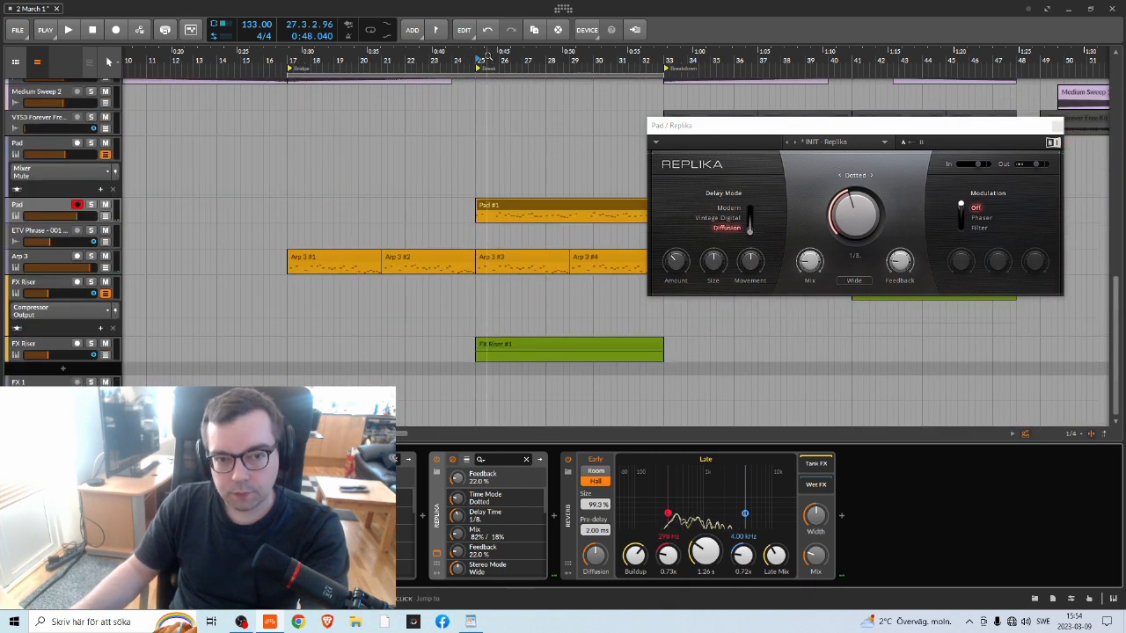
left_click(479, 59)
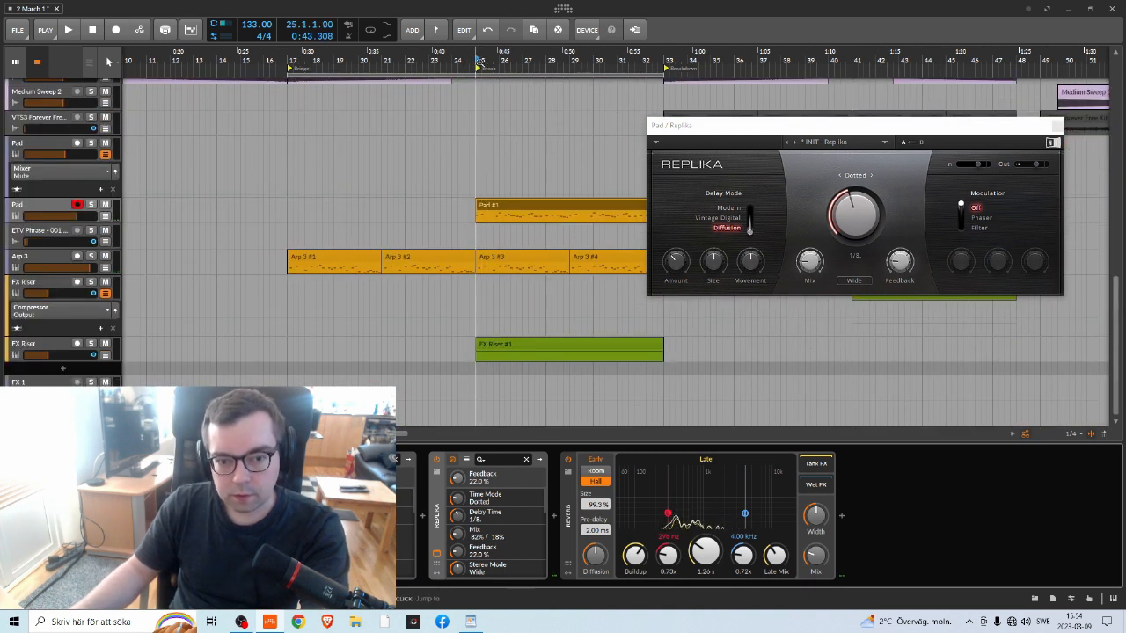
left_click(81, 348)
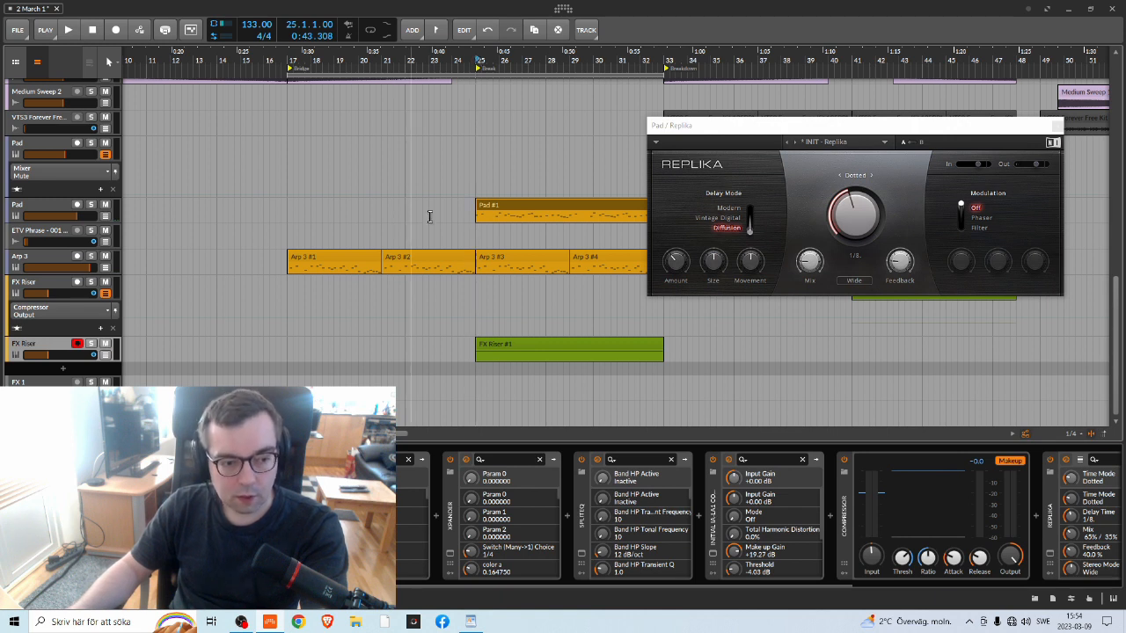
scroll(92, 345, "up", 8)
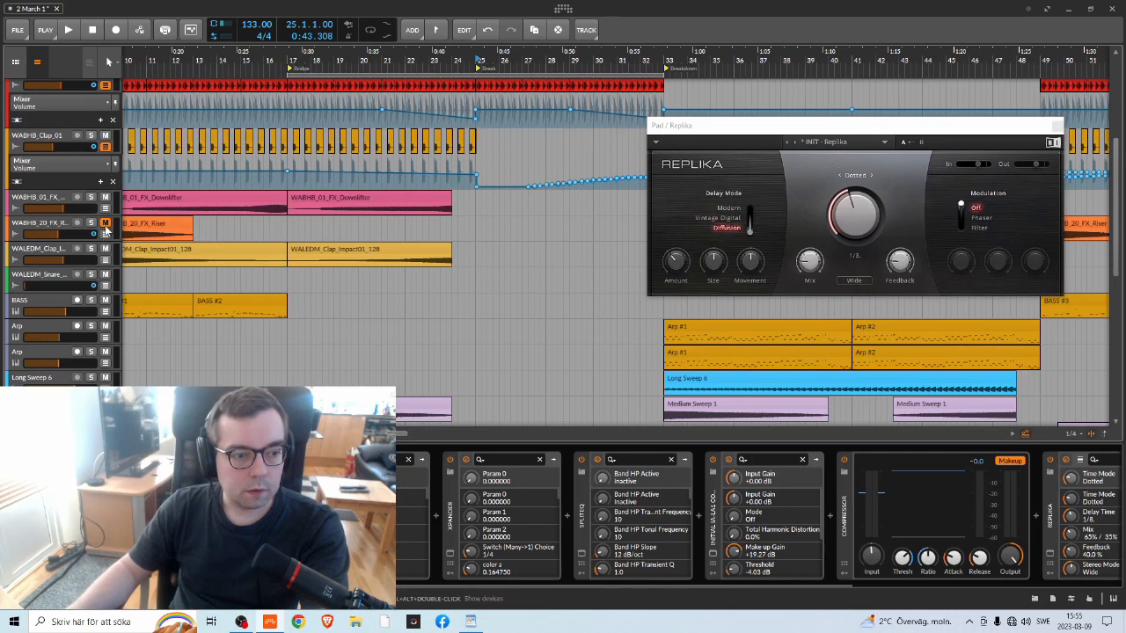
scroll(490, 321, "down", 8)
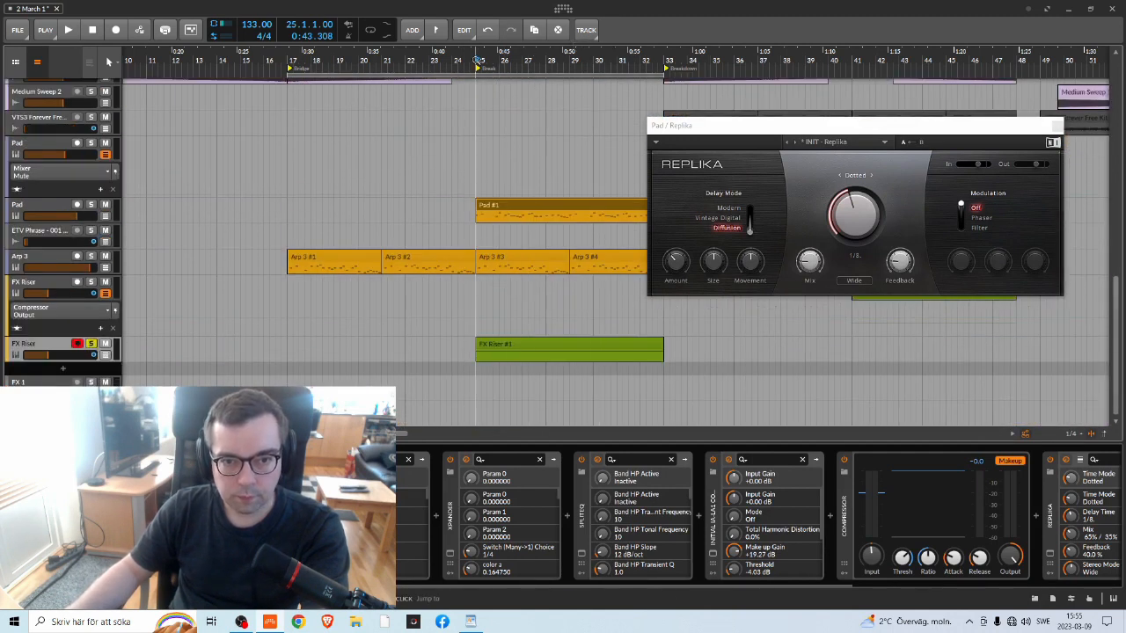
key("space")
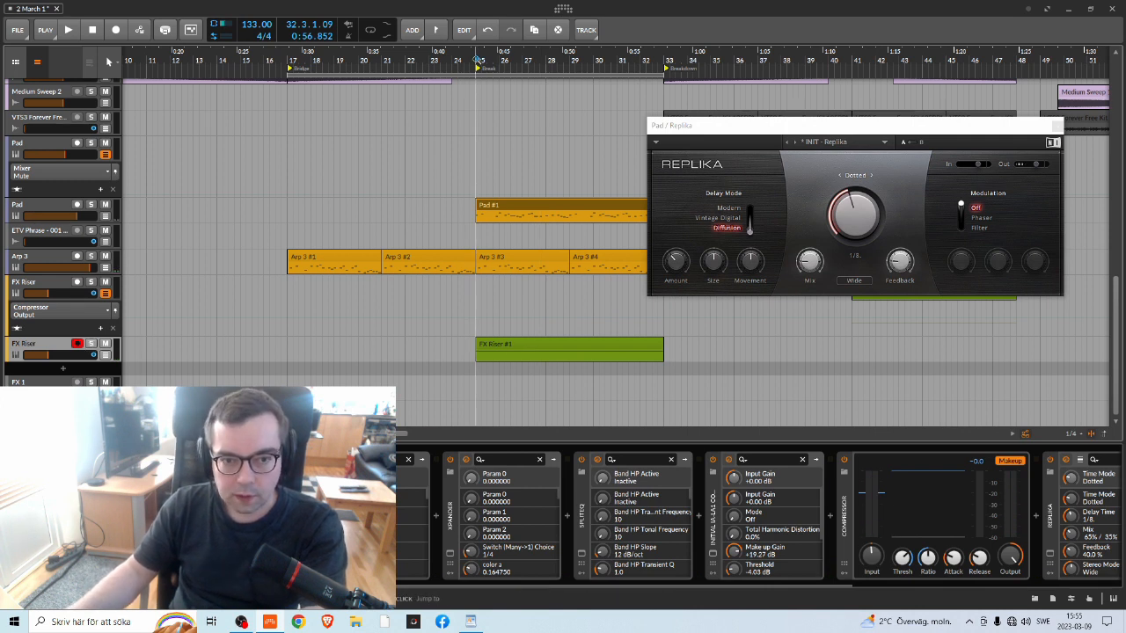
Compare the Break with the FX Riser unsoloed and muted, playing the muted version through into the Breakdown
left_click(476, 60)
key("space")
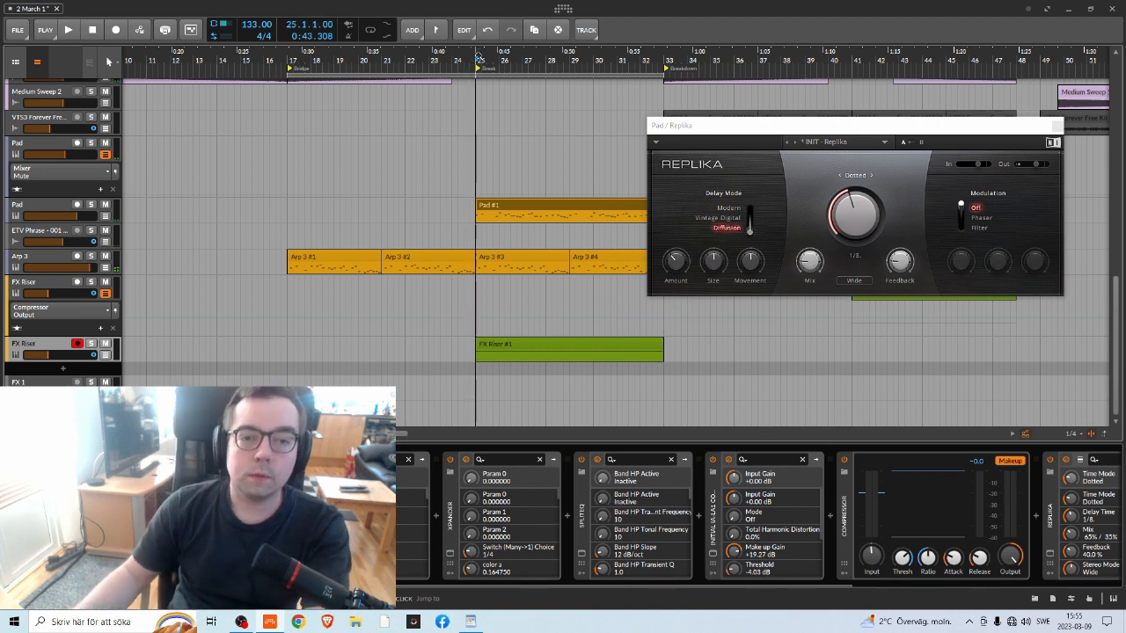
key("space")
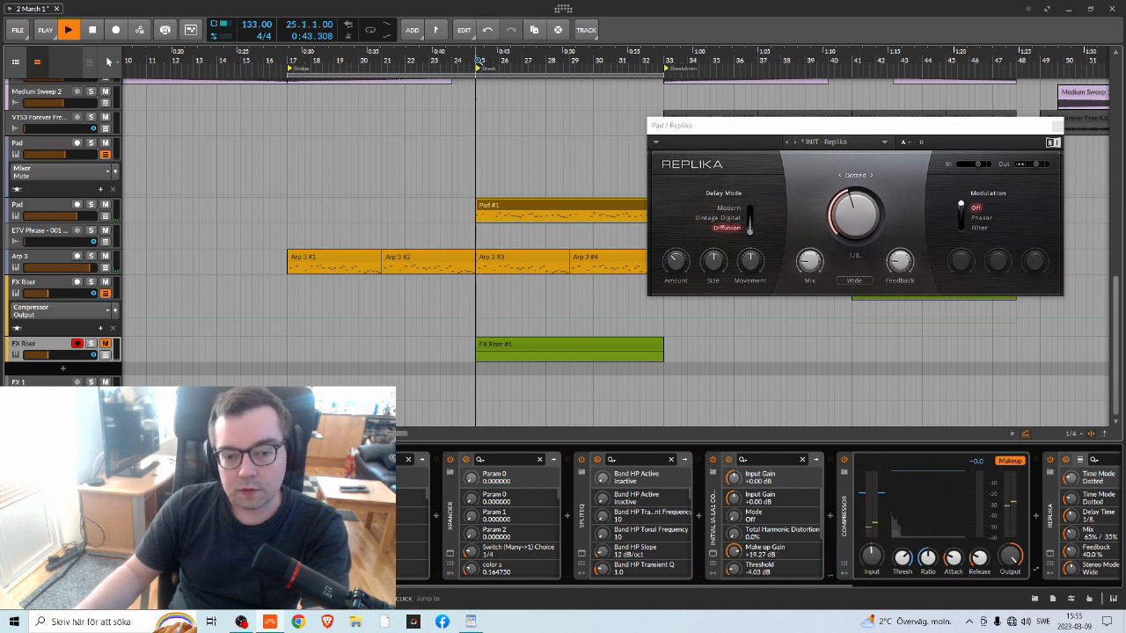
key("space")
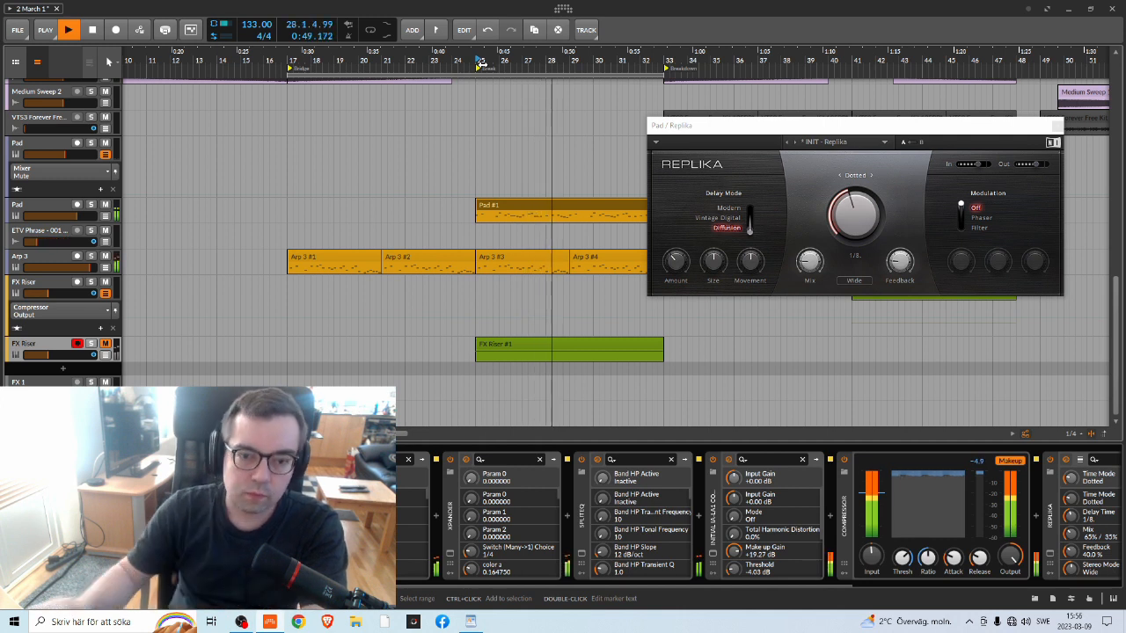
scroll(526, 111, "down", 2)
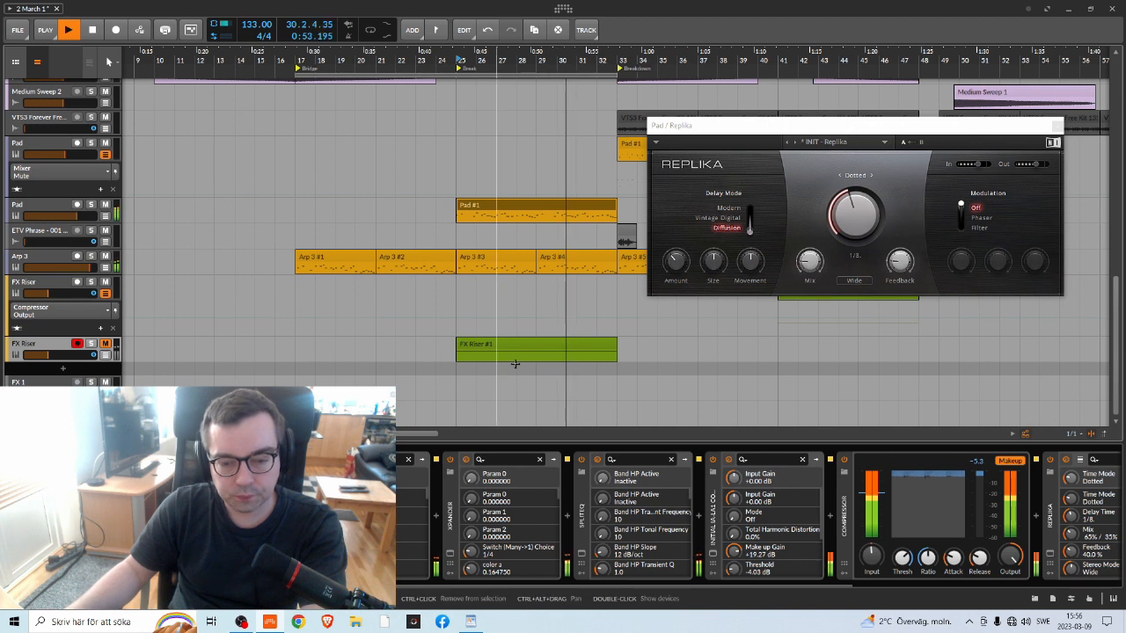
left_click_drag(584, 59, 494, 61)
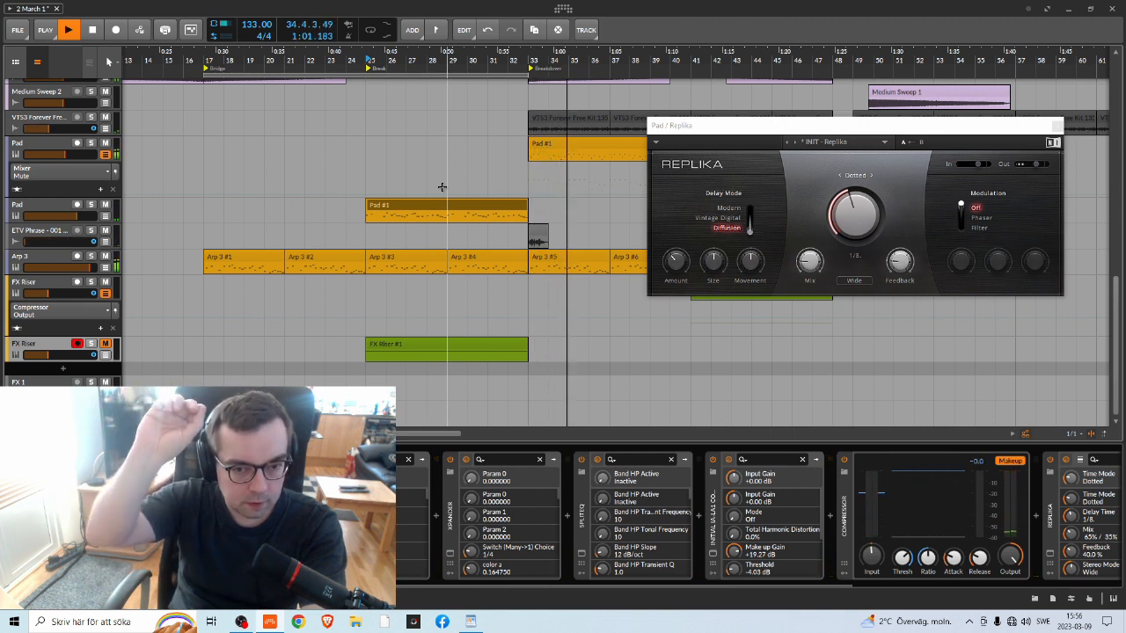
key("space")
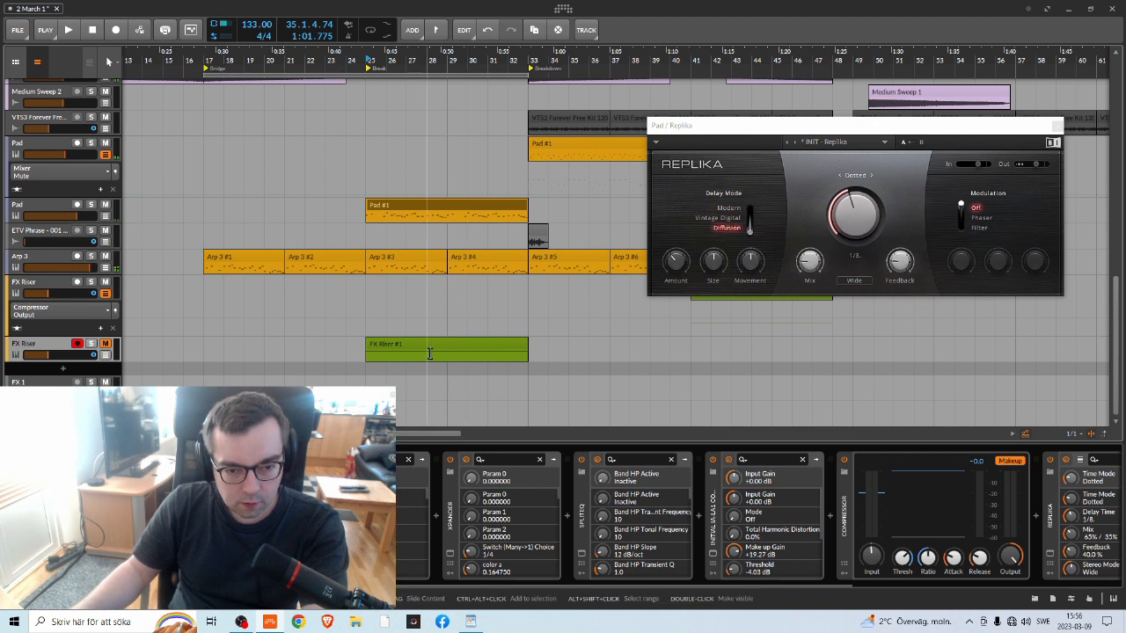
Unmute the FX Riser, replay the Break section with it and open its FX Riser #1 clip in the note editor
left_click(225, 360)
double_click(37, 347)
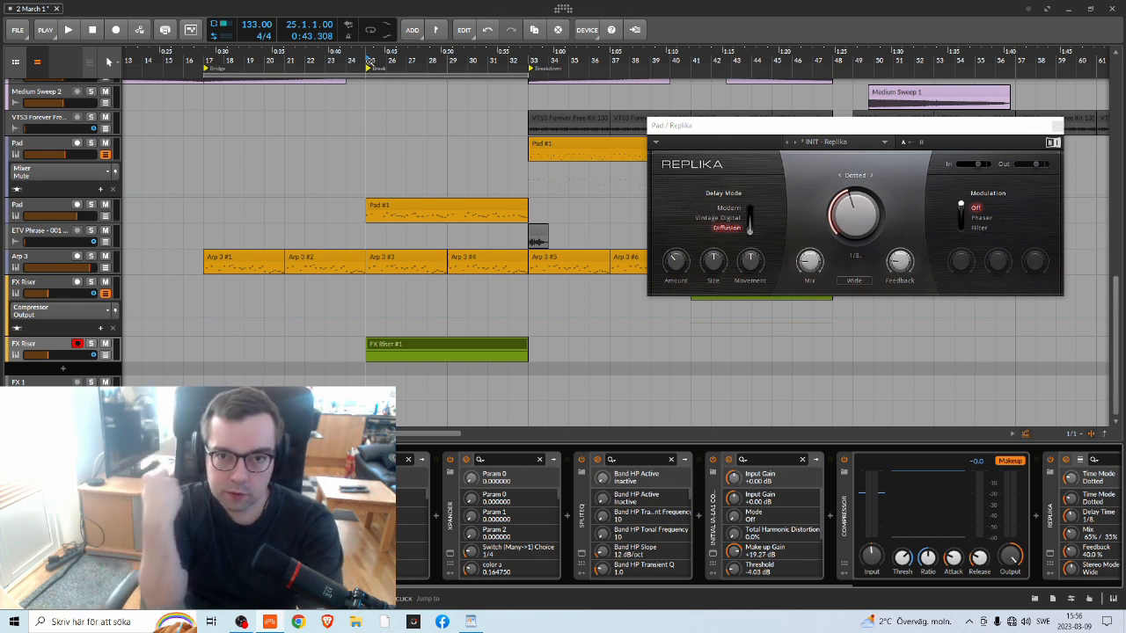
key("space")
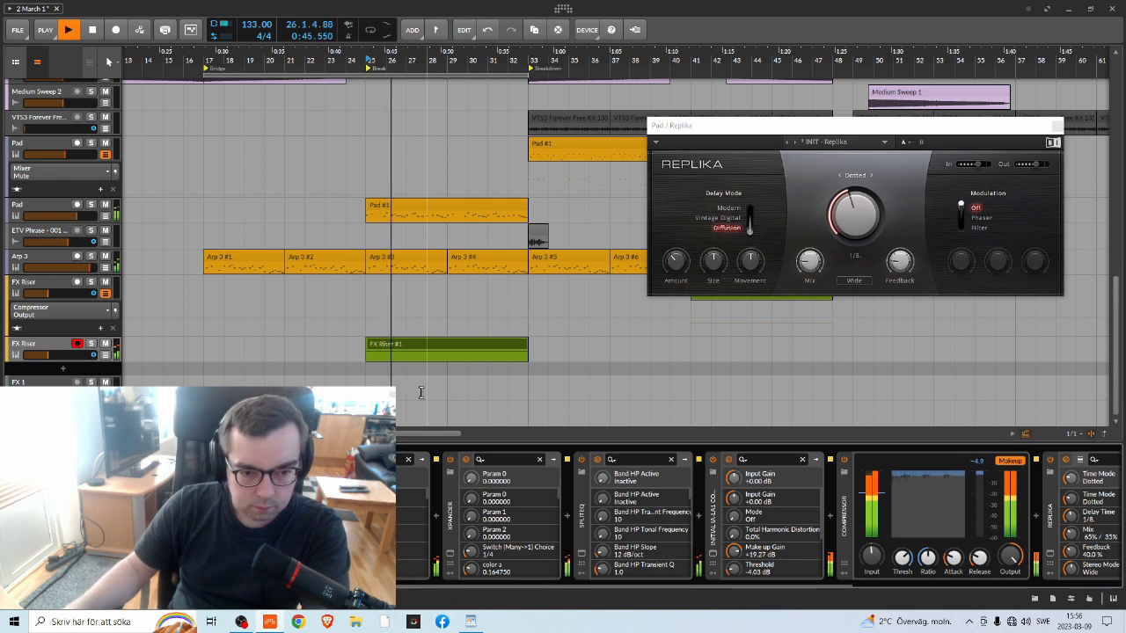
double_click(437, 349)
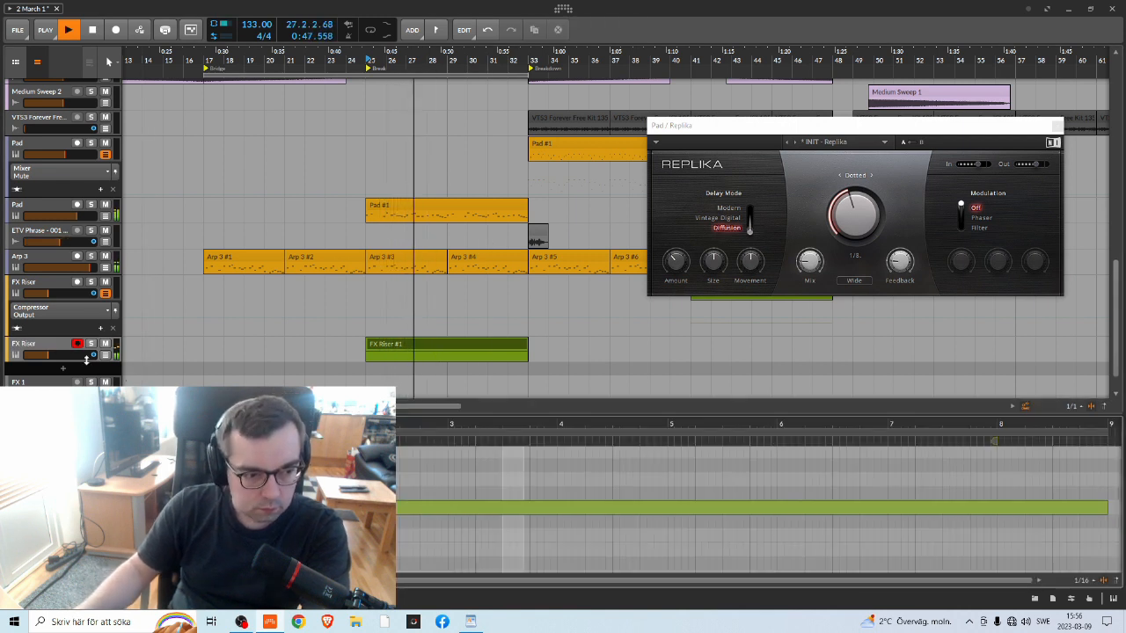
Select the FX Riser track, close the Pad's Replika window and look over the arrangement around the Breakdown
left_click(54, 345)
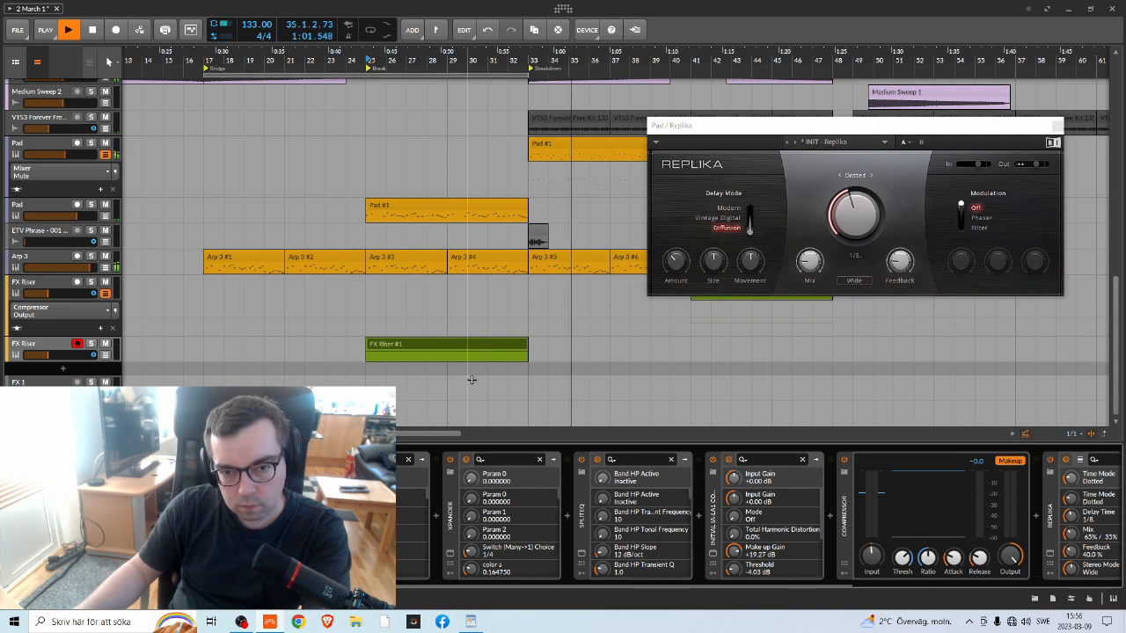
left_click_drag(701, 129, 665, 233)
left_click(1022, 229)
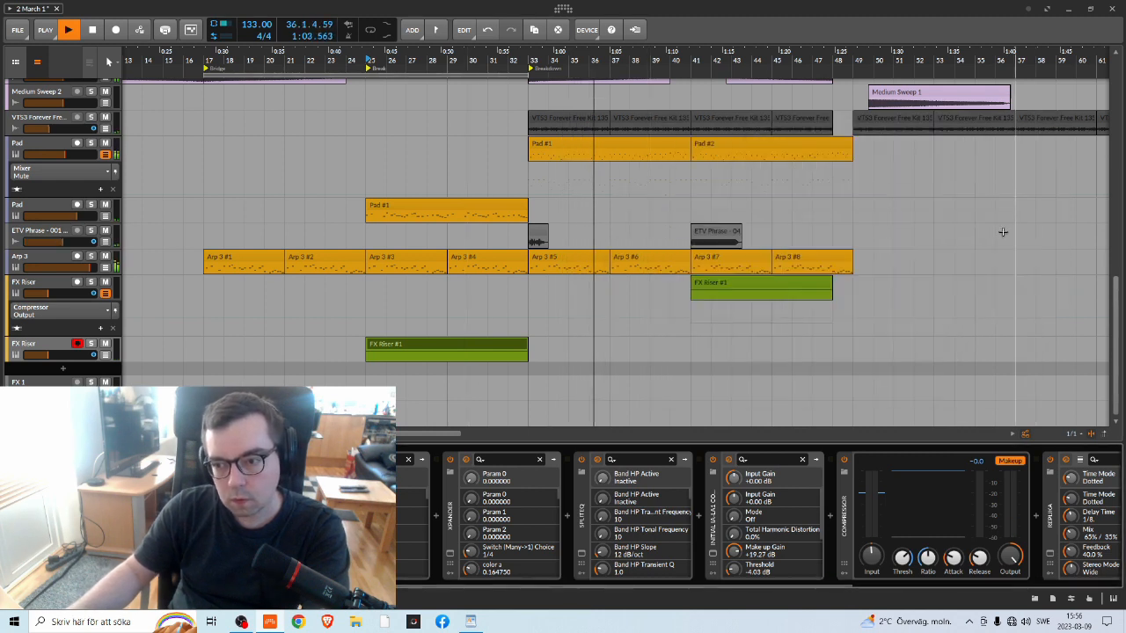
scroll(665, 198, "up", 2)
left_click_drag(604, 59, 410, 180)
scroll(388, 209, "up", 10)
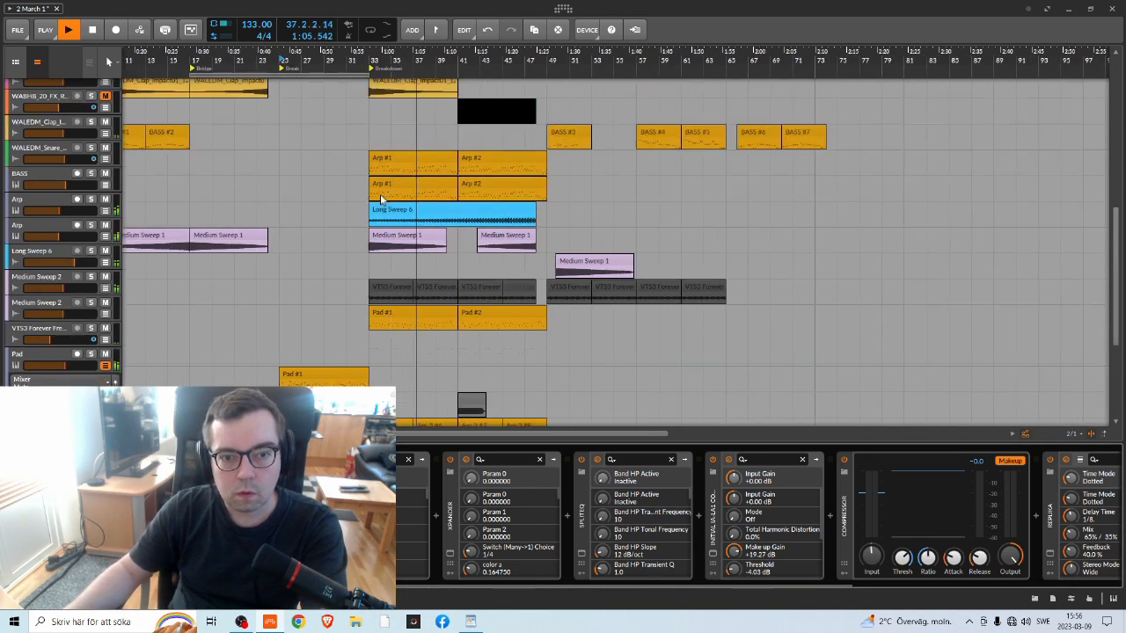
scroll(402, 193, "down", 5)
scroll(403, 192, "down", 7)
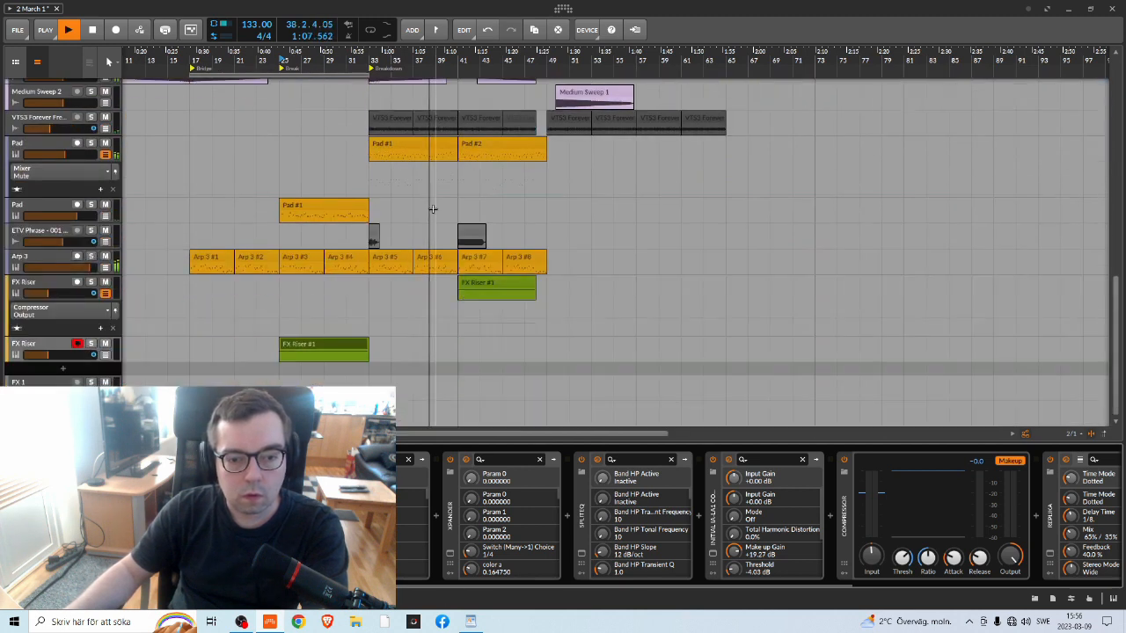
Play from the Breakdown marker, open the Breakdown's Pad #1 clip in the note editor and briefly solo its Pad track
left_click_drag(345, 60, 375, 104)
key("space")
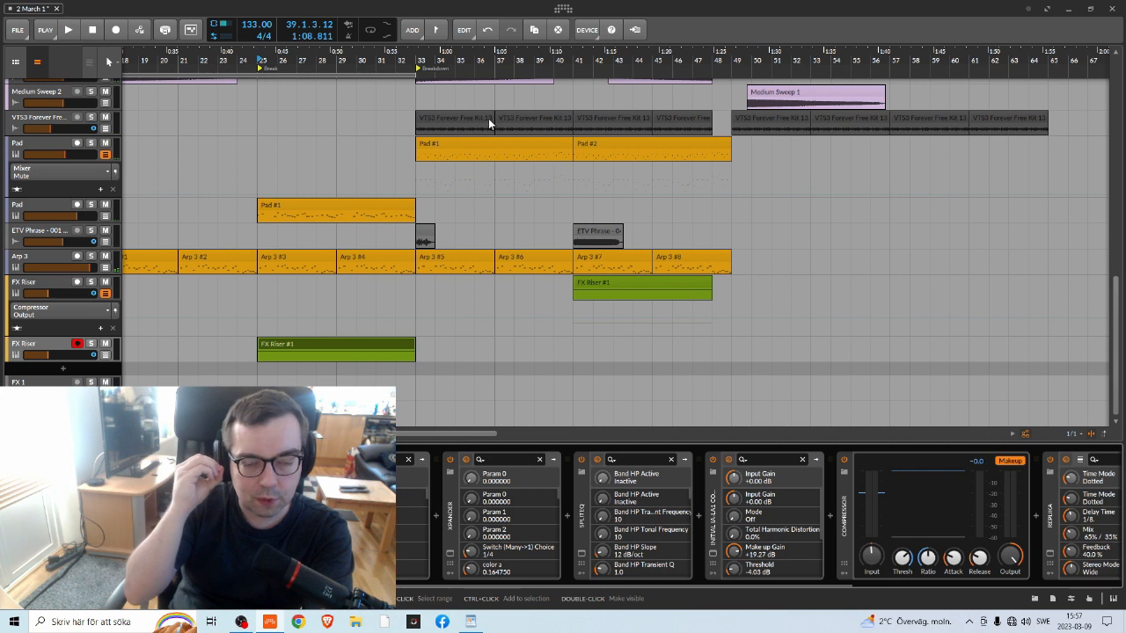
key("space")
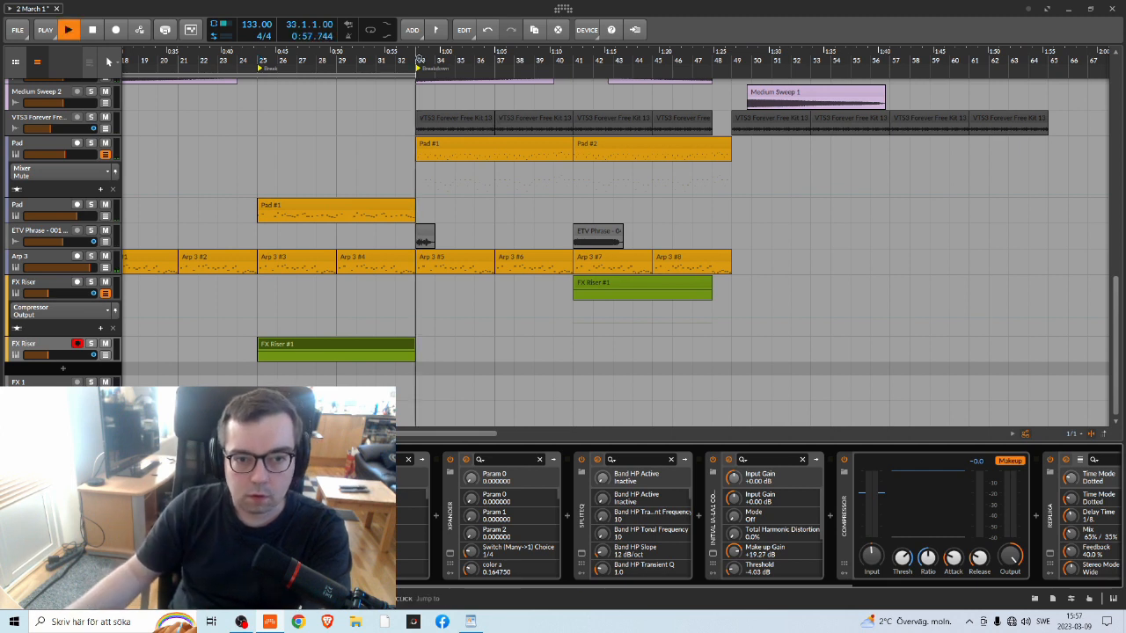
double_click(468, 143)
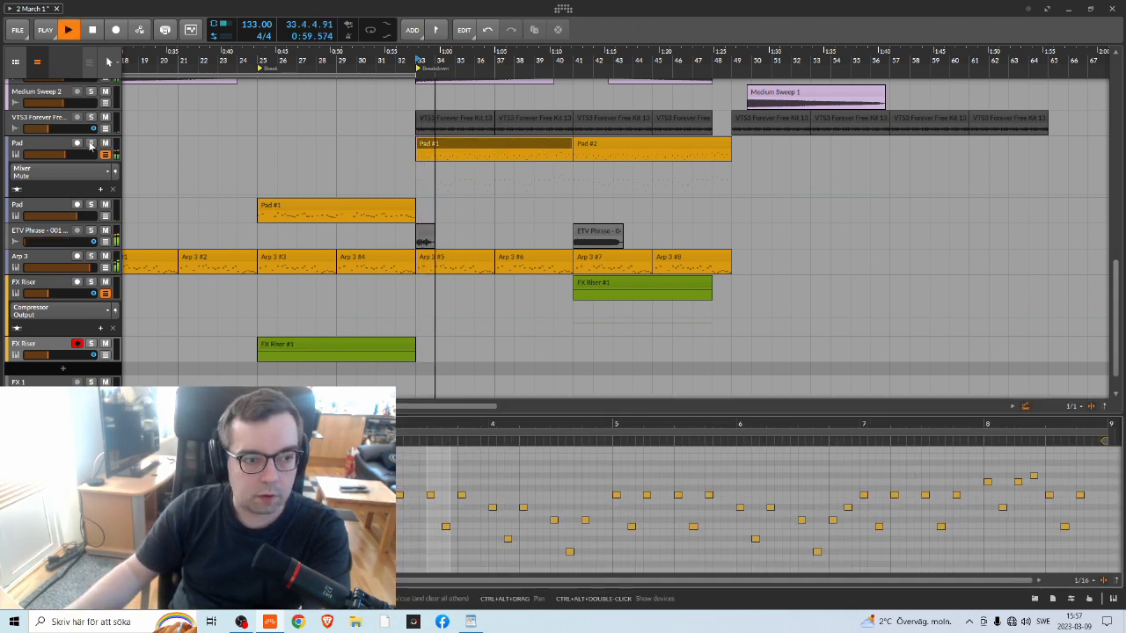
left_click(91, 144)
left_click(90, 146)
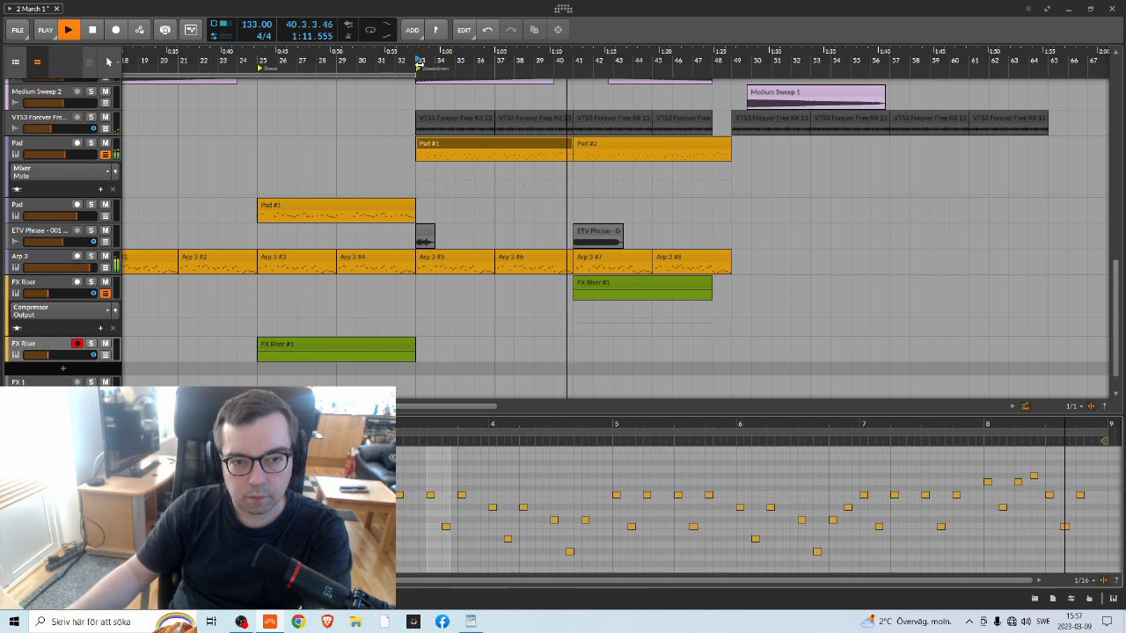
key("space")
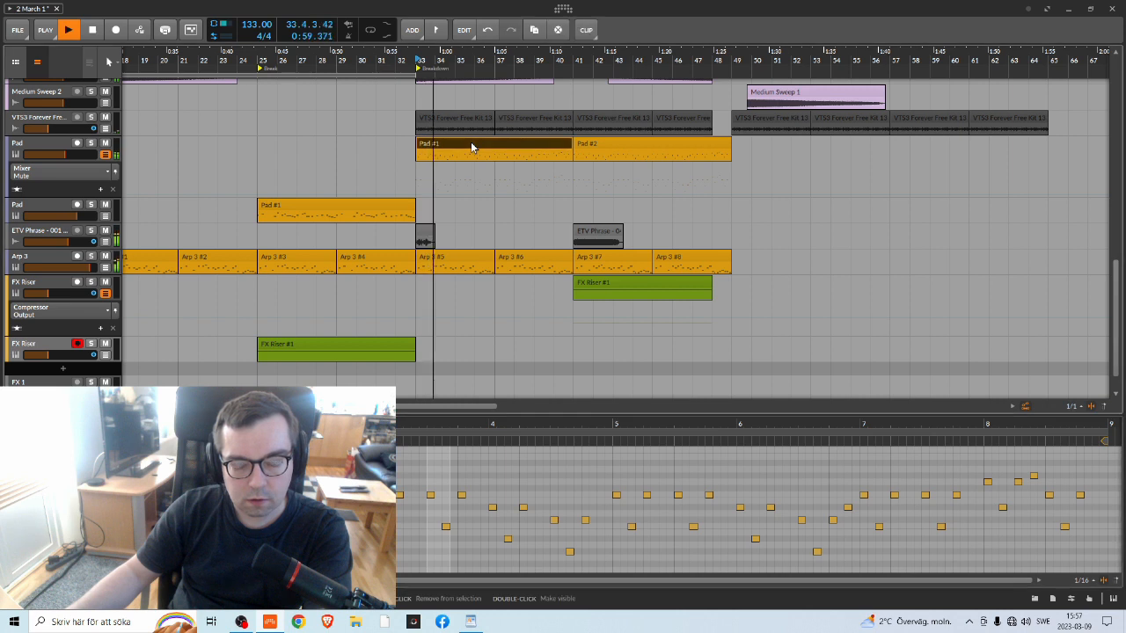
Show the Breakdown's Pad #1 clip in the full-size note editor and examine its melody while playing it from the start
left_click(99, 598)
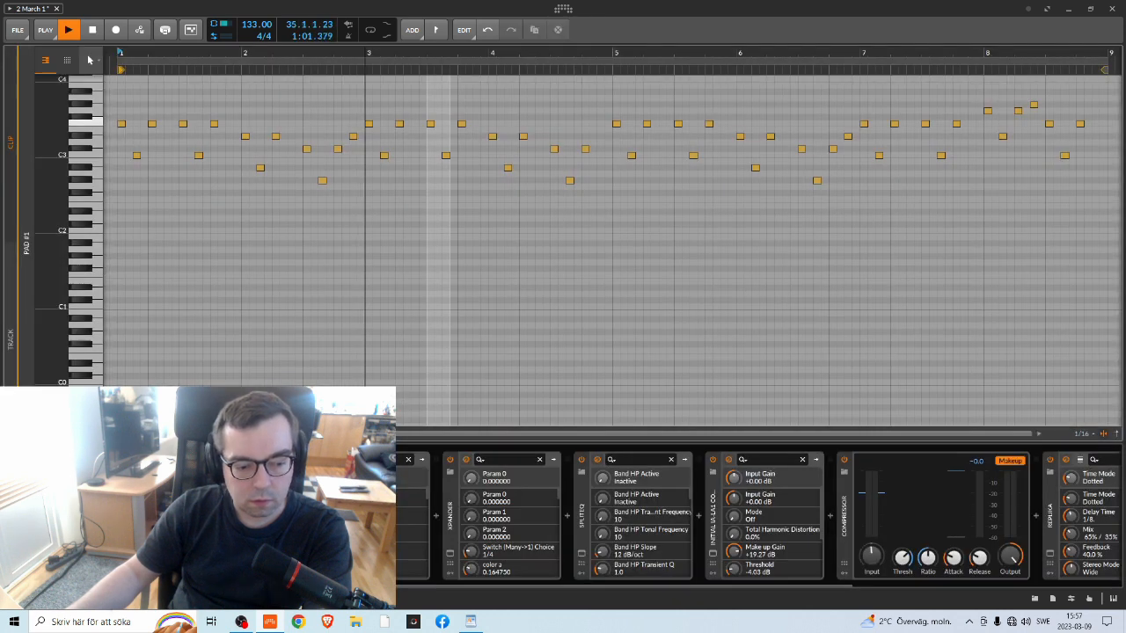
scroll(290, 352, "up", 1)
scroll(384, 328, "down", 3)
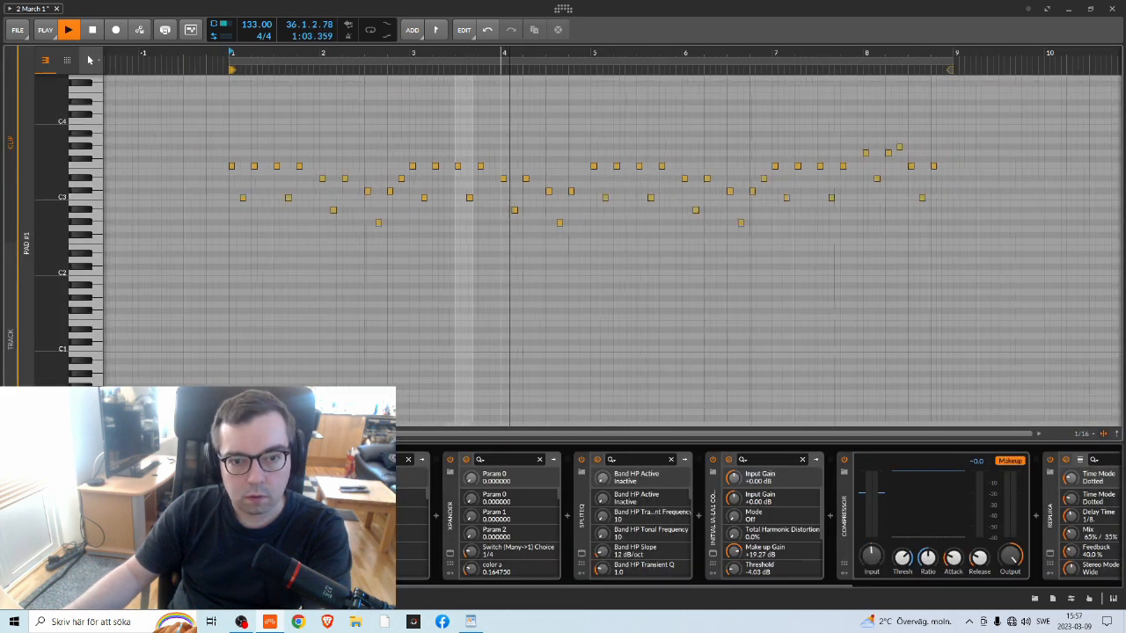
scroll(488, 264, "up", 2)
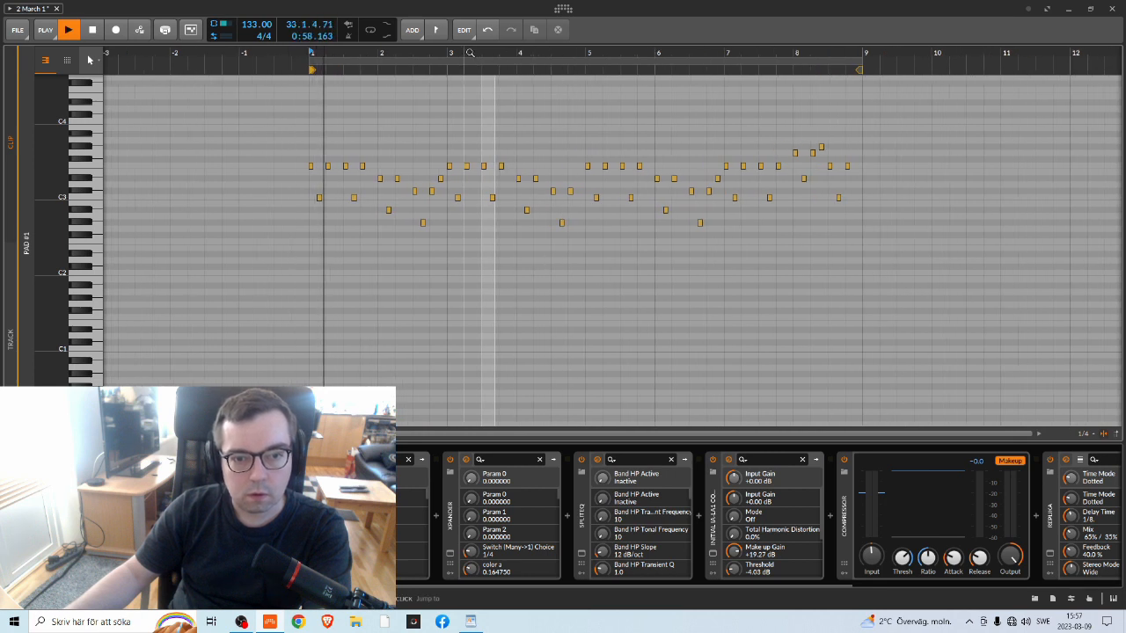
left_click_drag(458, 53, 354, 53)
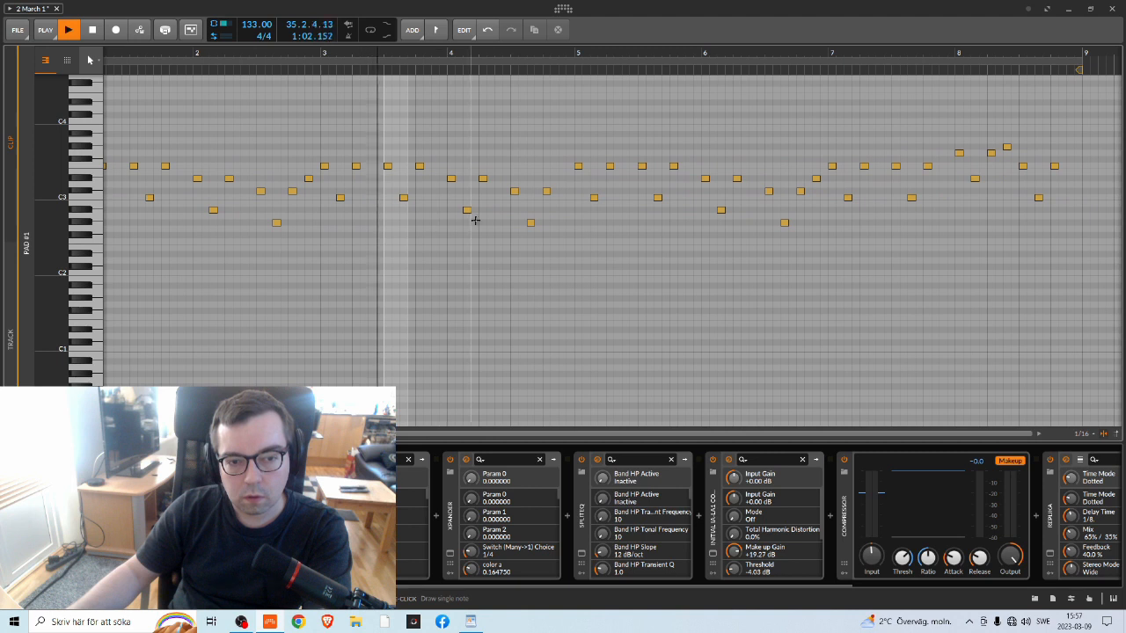
key("space")
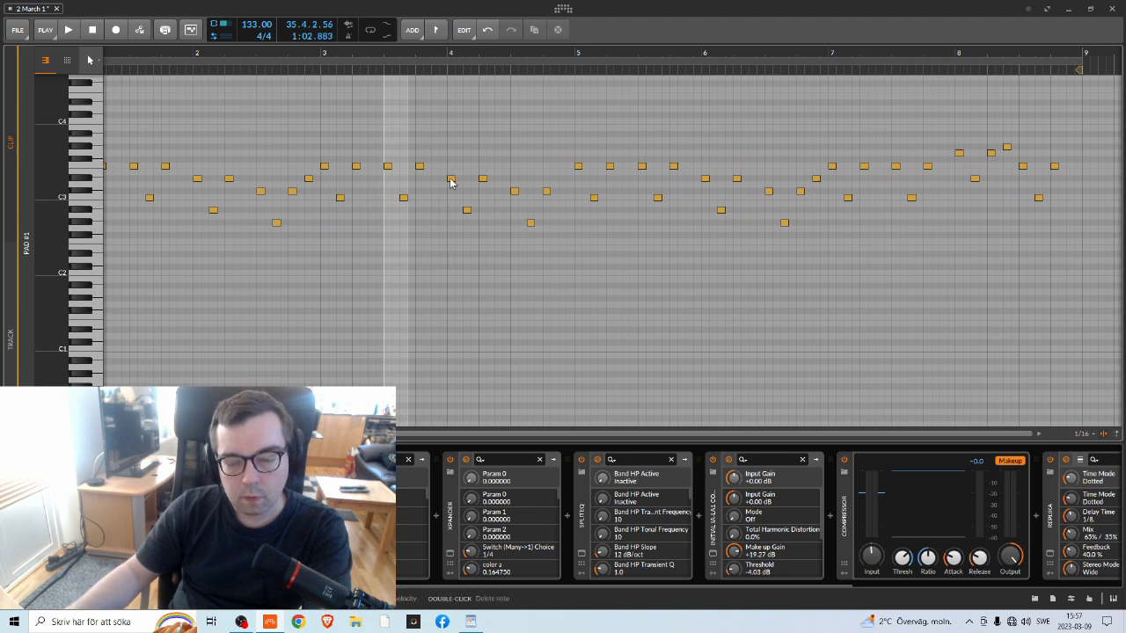
left_click_drag(482, 53, 462, 53)
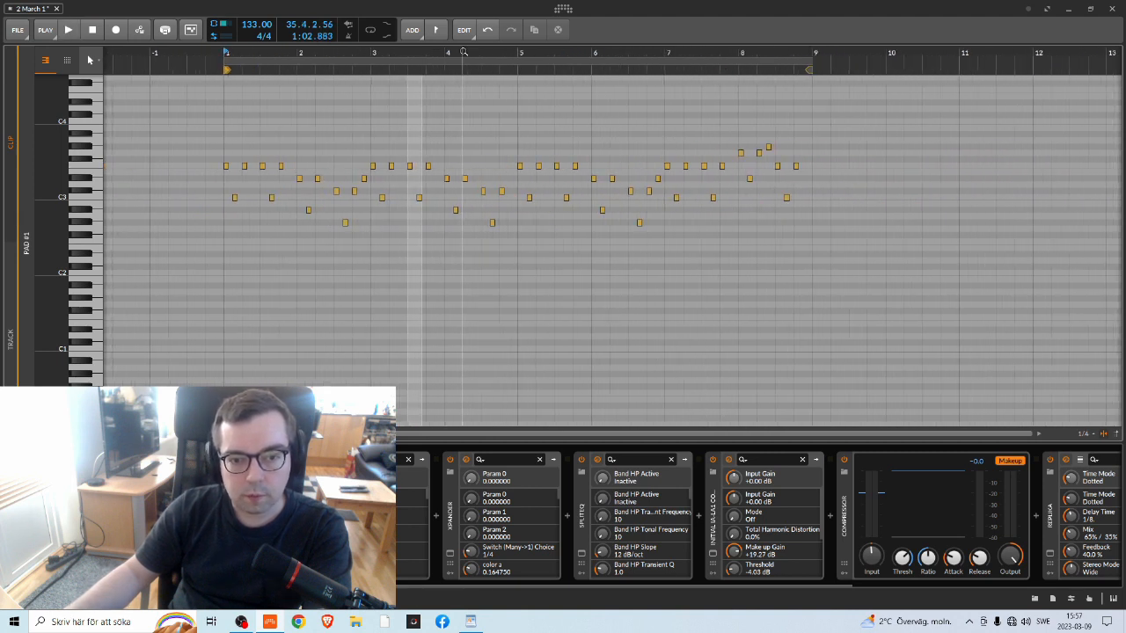
Move all Pad #1 notes from bar 4 onward two bars later and play the clip from its start
left_click_drag(825, 114, 597, 183)
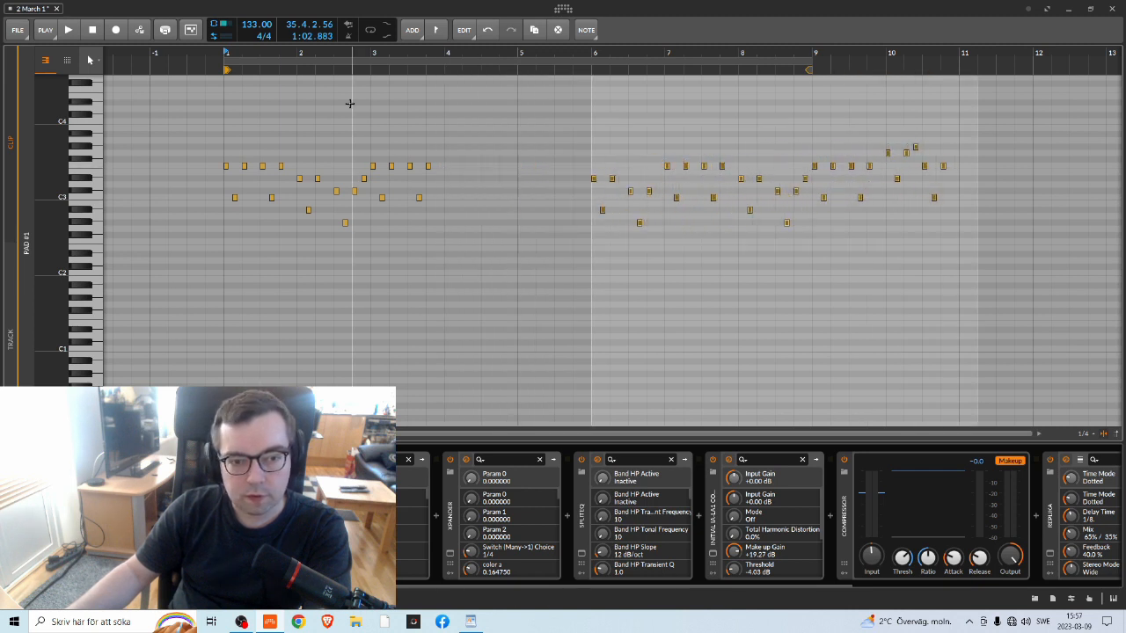
key("space")
left_click_drag(346, 50, 341, 88)
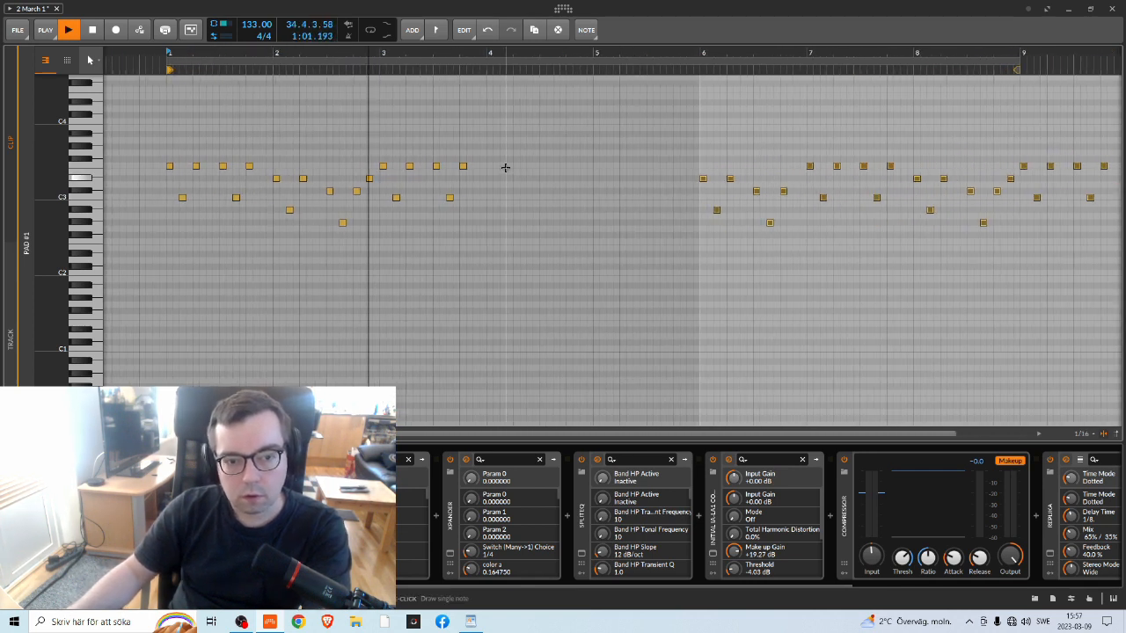
key("space")
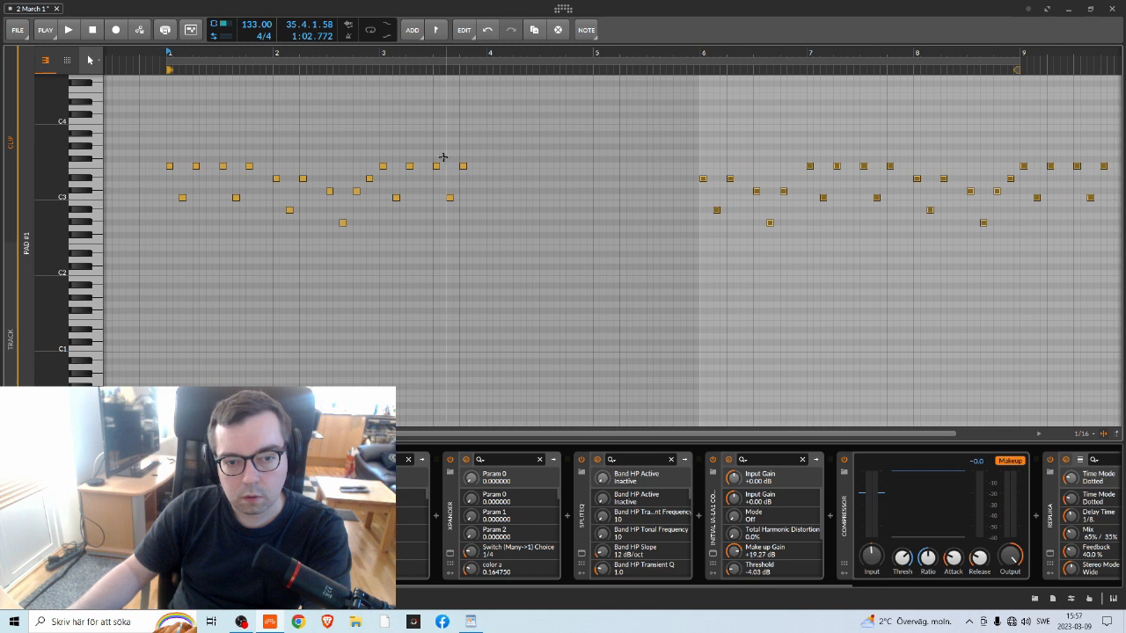
Copy the last three notes of bar 3 to the start of bar 4 and raise the two upper copies by two semitones
left_click_drag(443, 53, 460, 138)
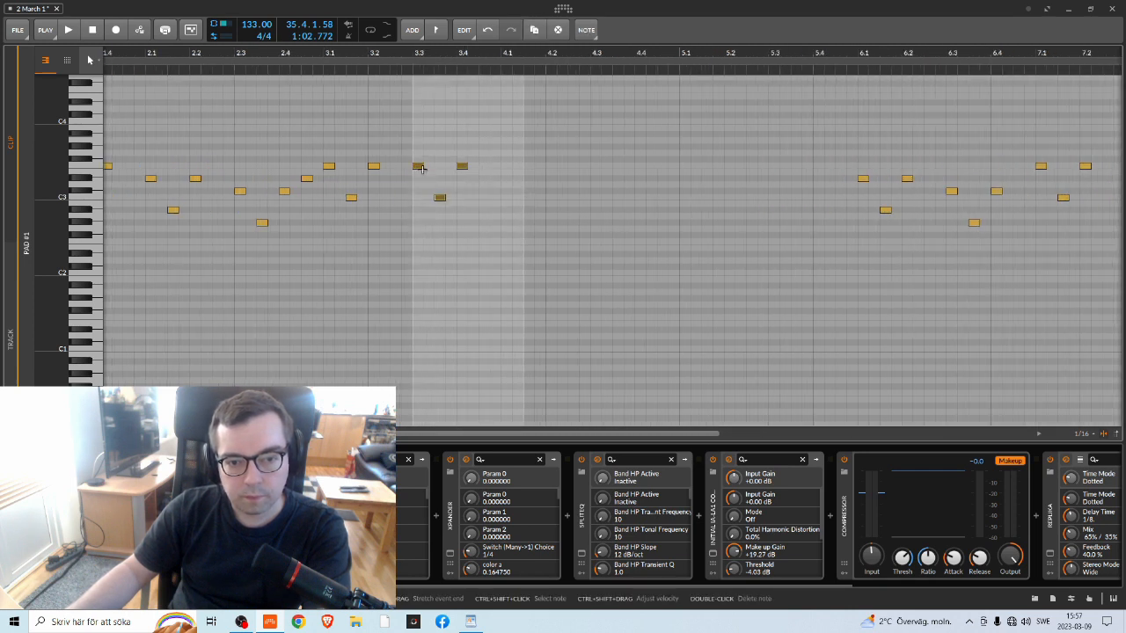
left_click_drag(498, 171, 507, 169)
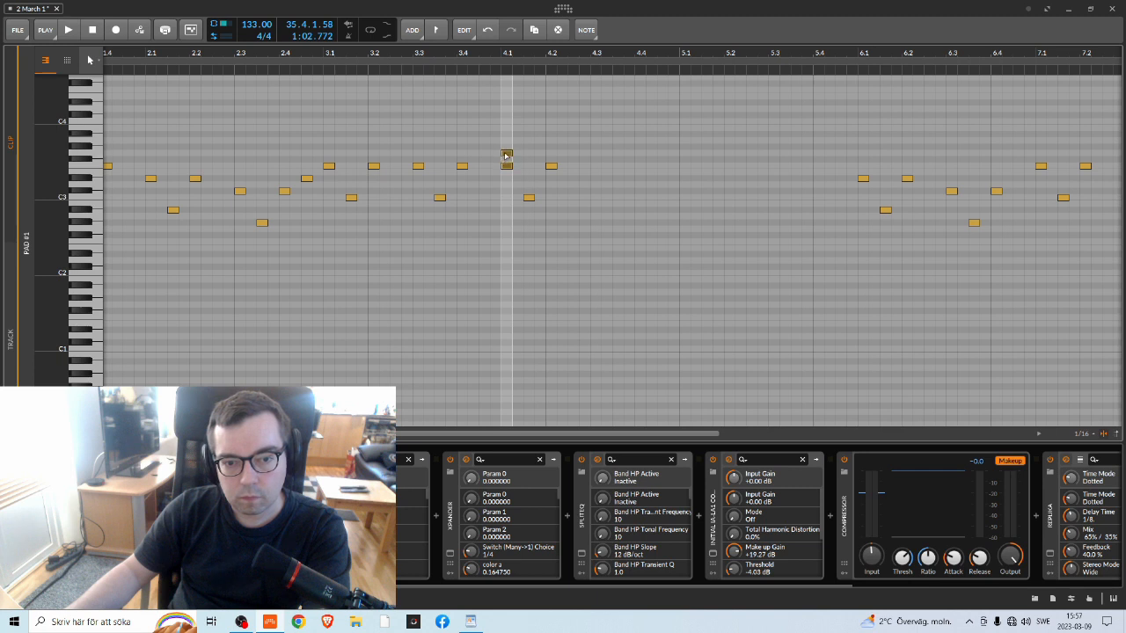
left_click(528, 199)
left_click_drag(551, 167, 550, 154)
scroll(402, 127, "right", 3)
Duplicate the three-note figure from 4.1 to 4.3, raise the two upper copies by one semitone and play it back
left_click_drag(402, 127, 477, 256)
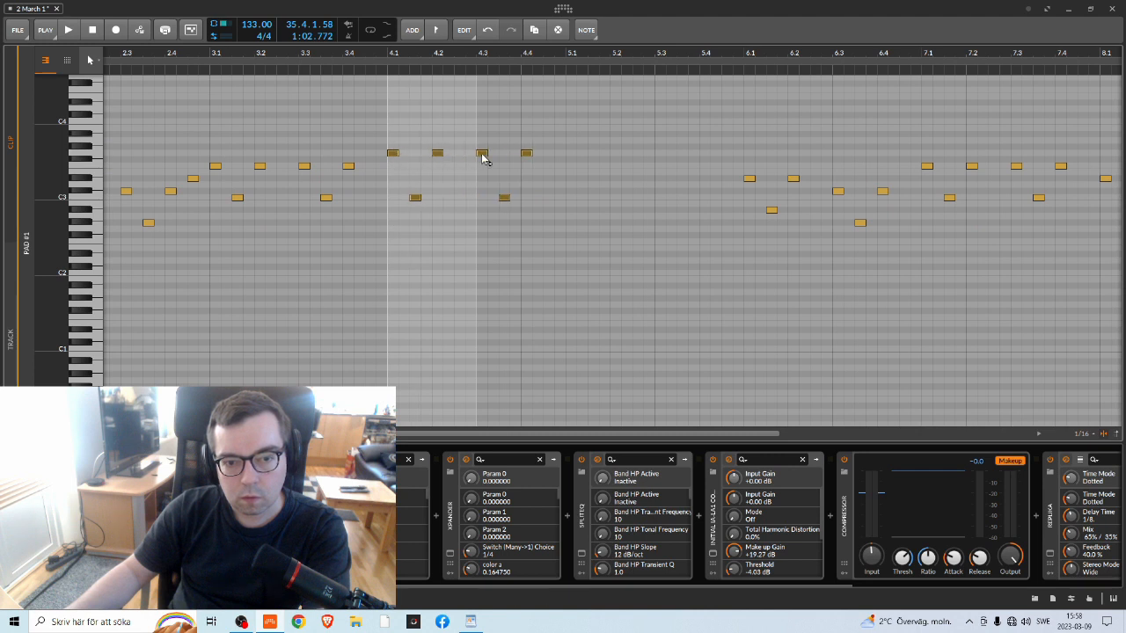
key("ctrl+d")
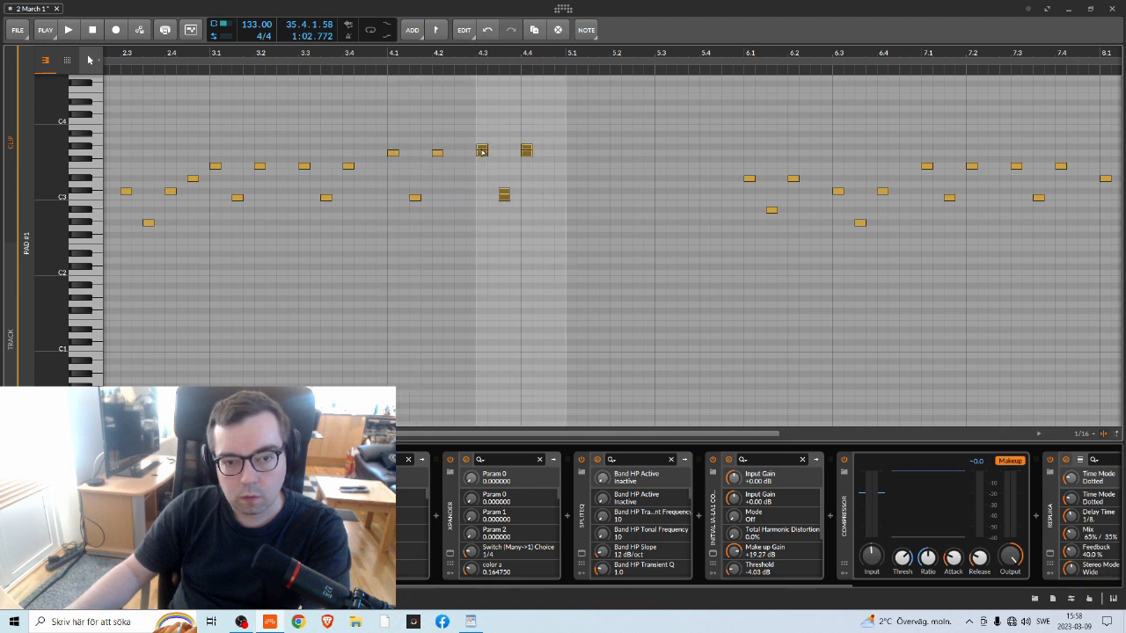
left_click(504, 194)
left_click(525, 149)
key("space")
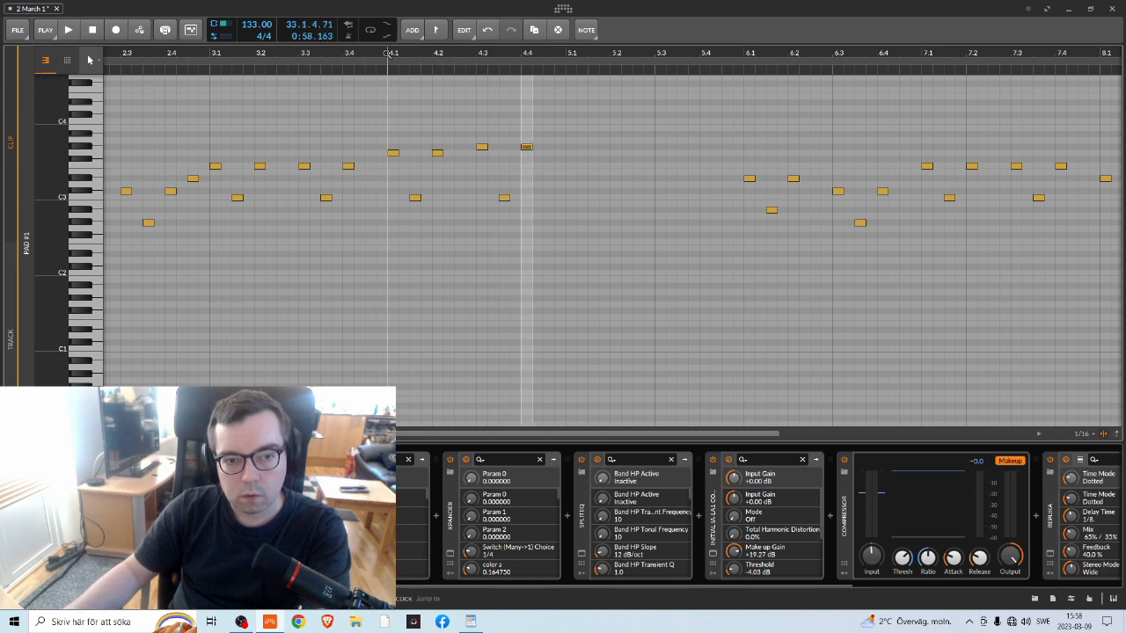
key("space")
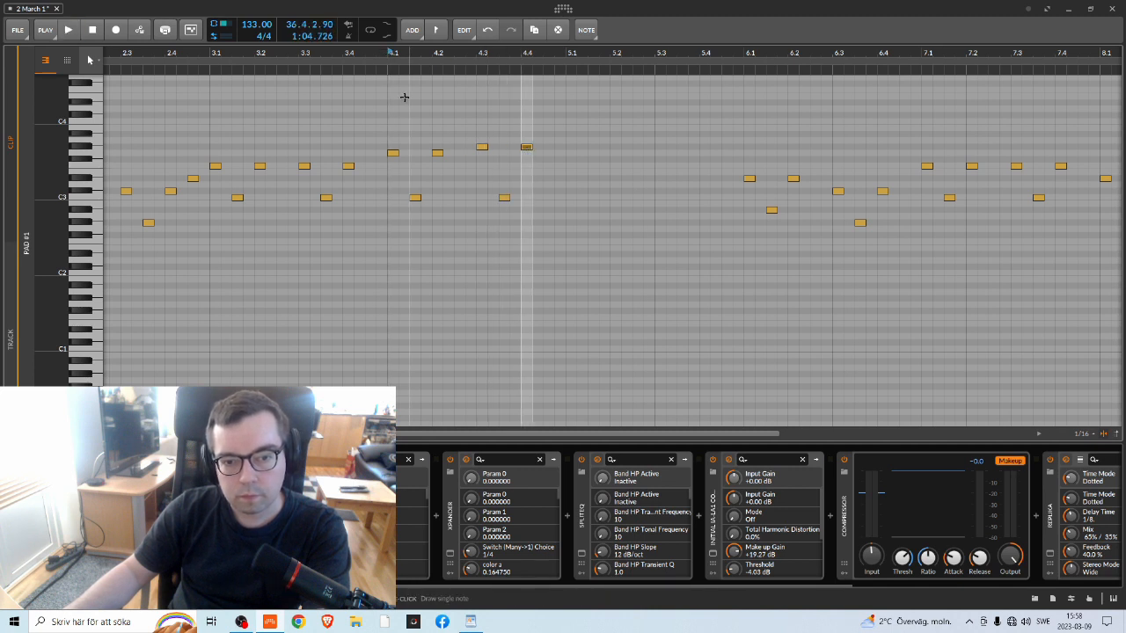
Add another low note at the same pitch midway between 4.4 and 5.1 and play bar 4 to check it
scroll(466, 96, "right", 2)
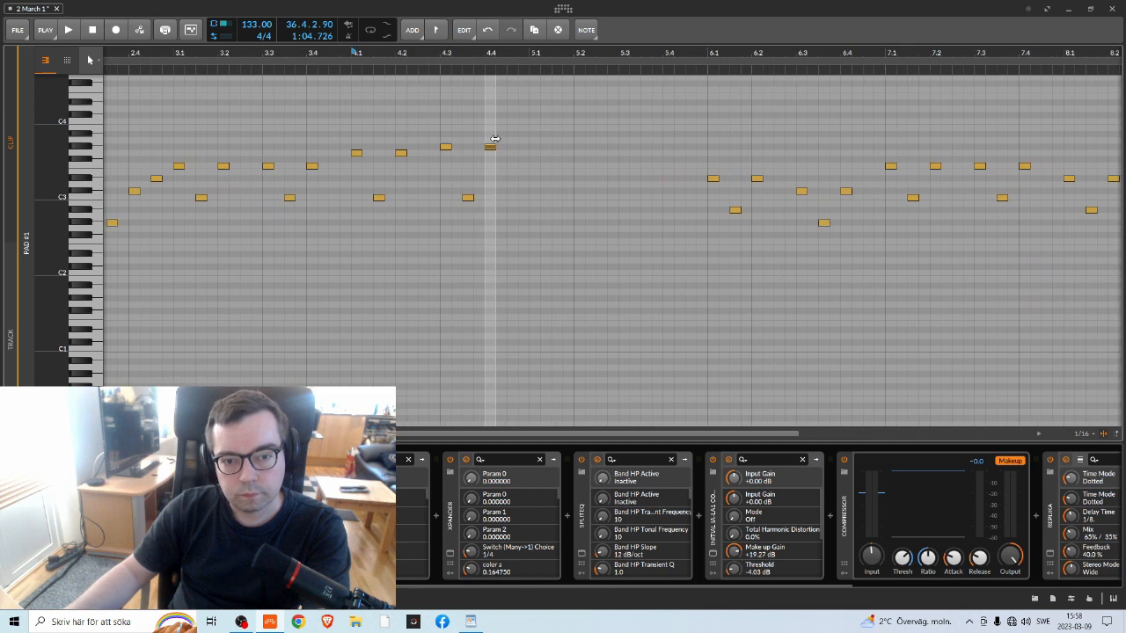
left_click(525, 199)
key("space")
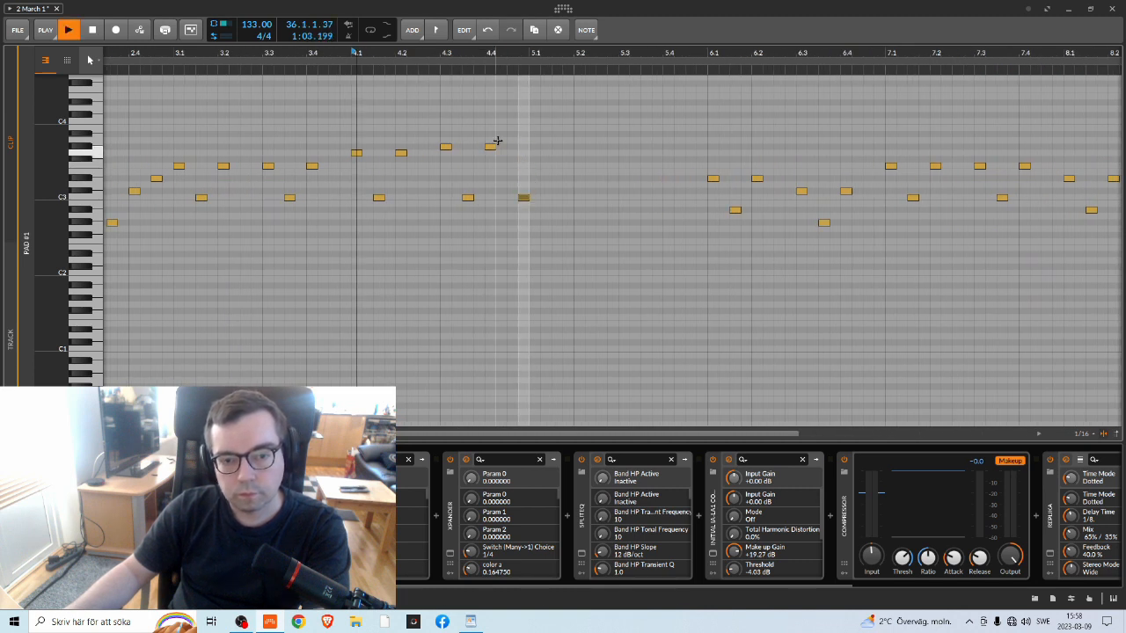
key("space")
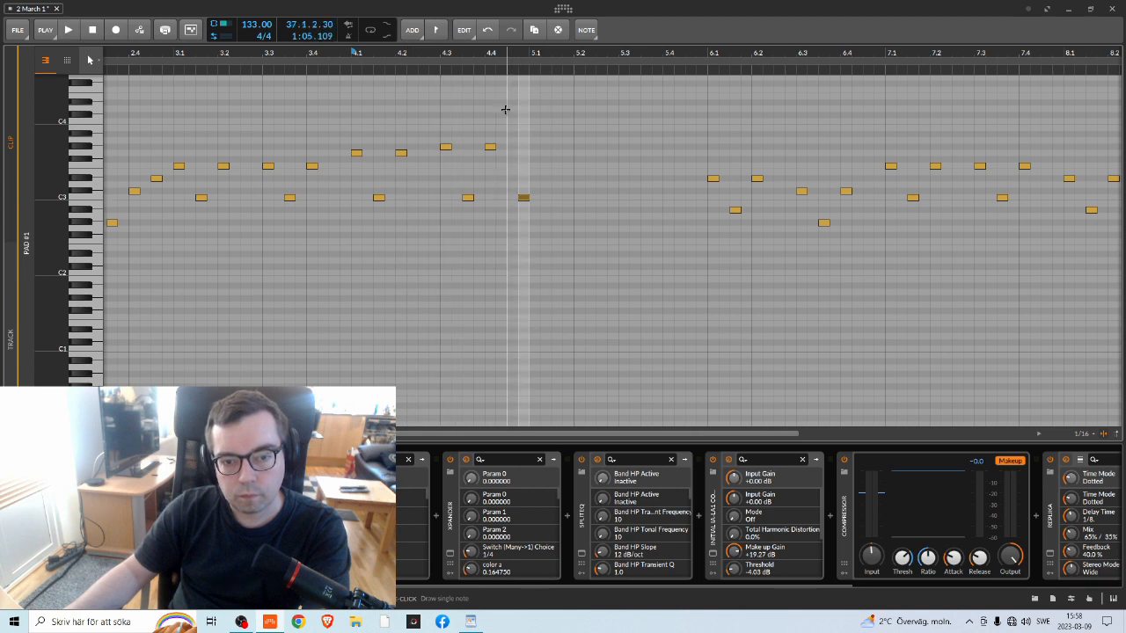
key("space")
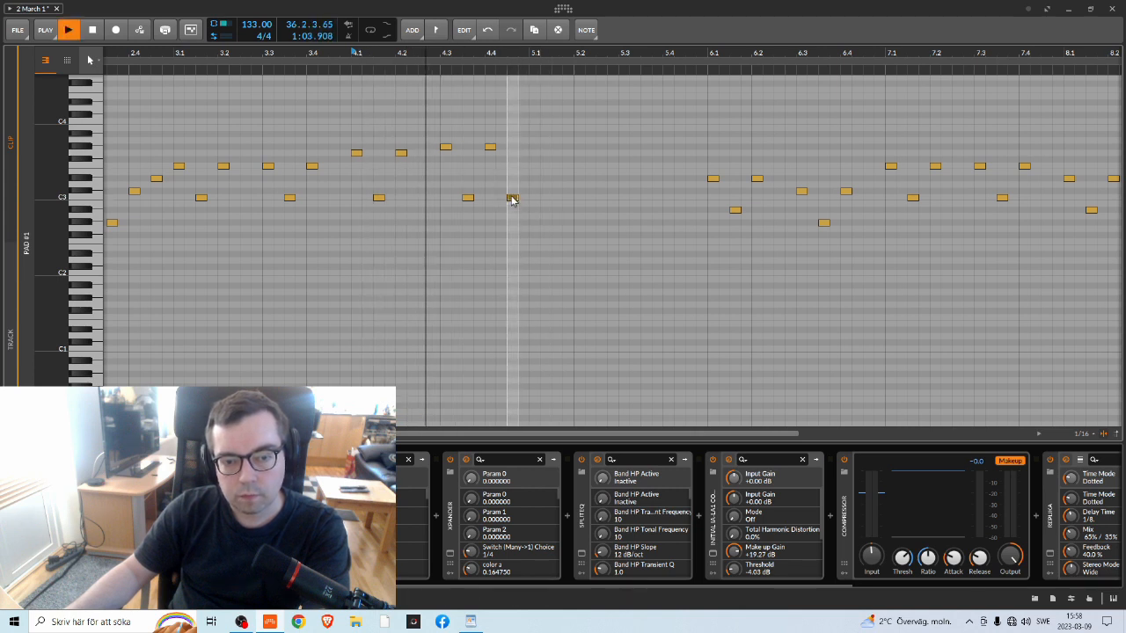
key("space")
left_click(488, 81)
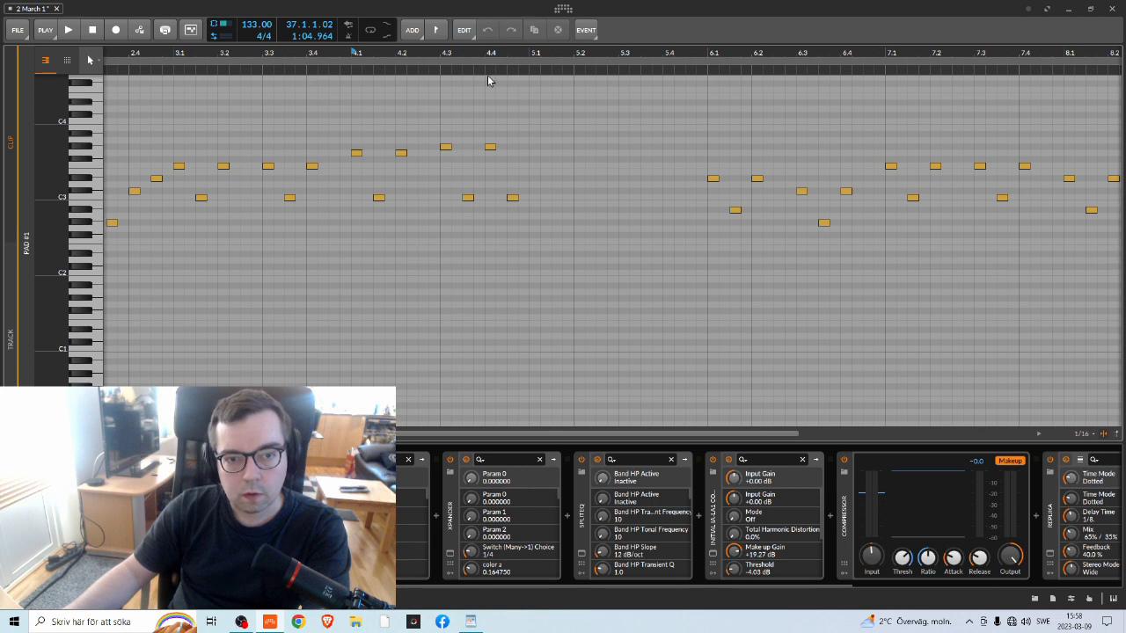
Play the edited Pad #1 clip from its start towards the new notes in bar 4
left_click_drag(490, 53, 491, 118)
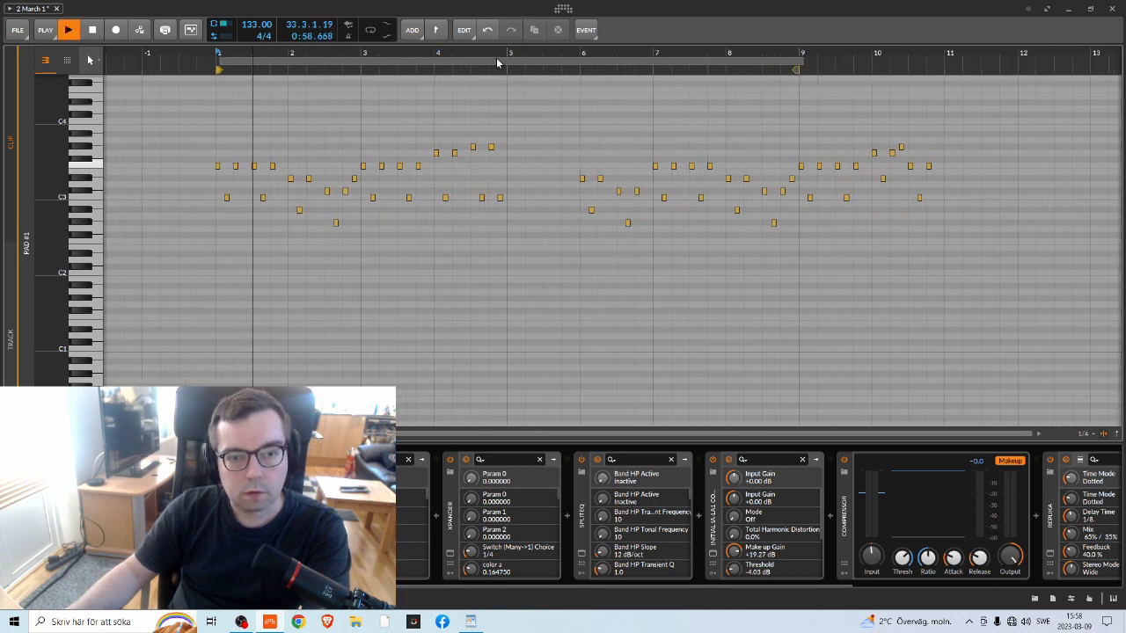
left_click_drag(506, 53, 394, 63)
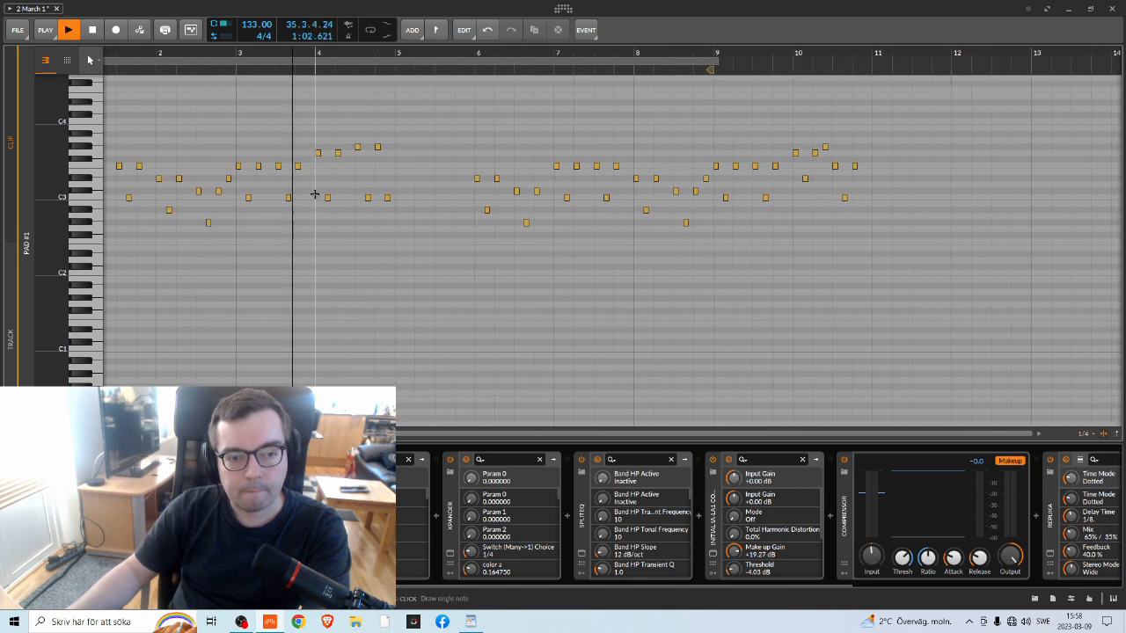
key("space")
Copy the 4.2 note down to the low-note pitch midway between 4.2 and 4.3 and play bar 4 again
left_click_drag(319, 53, 318, 49)
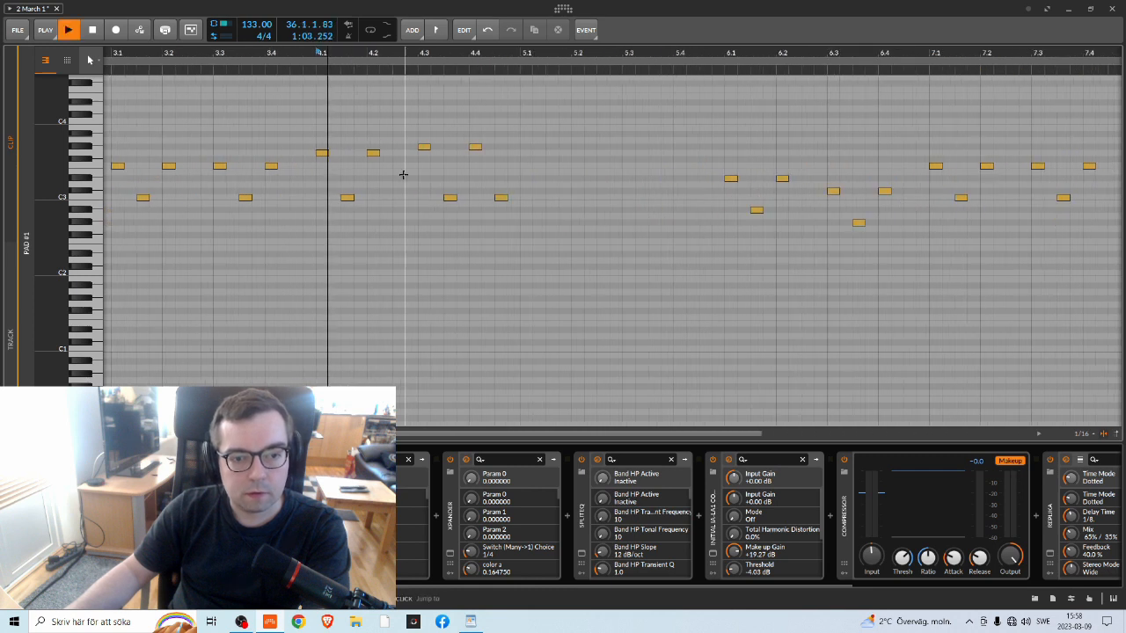
left_click(372, 154)
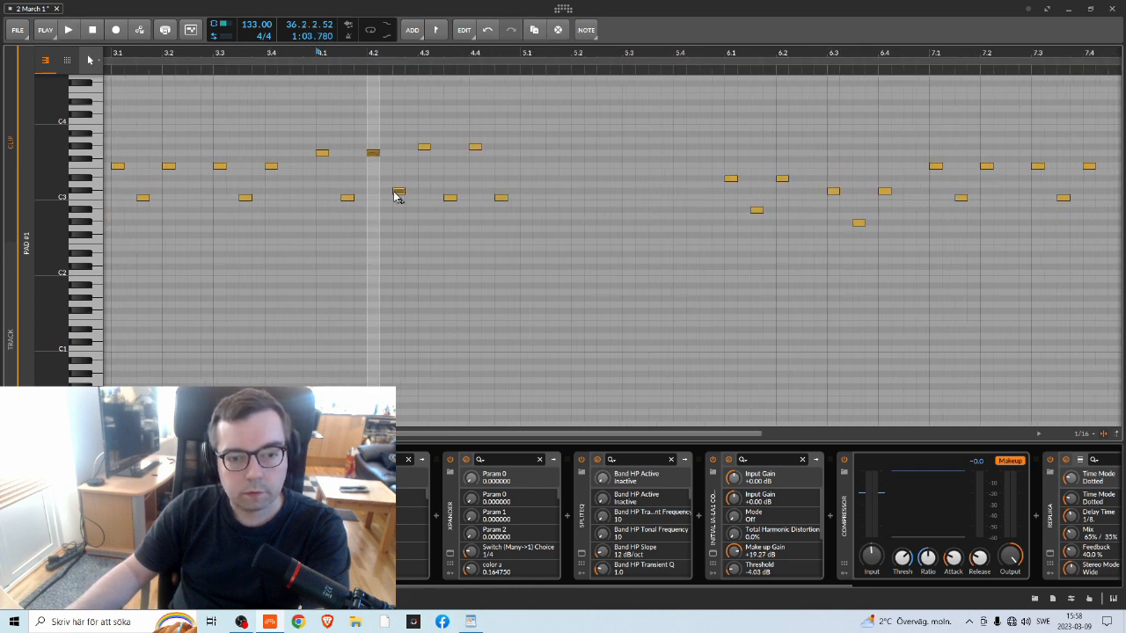
left_click_drag(395, 192, 394, 196)
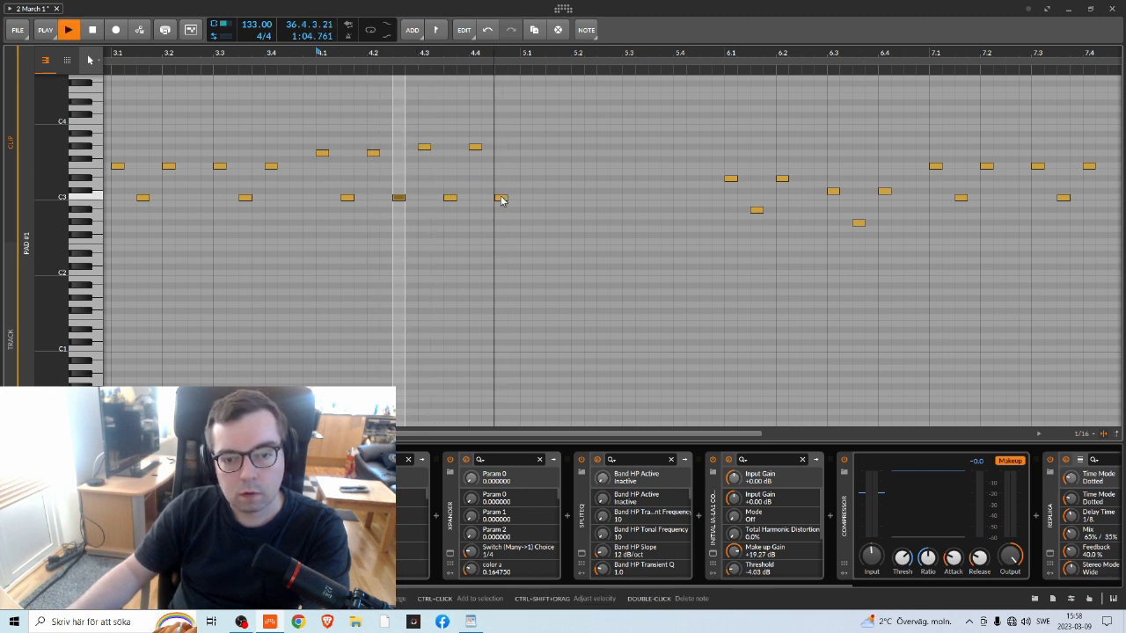
key("space")
left_click_drag(510, 59, 405, 203)
left_click(429, 212)
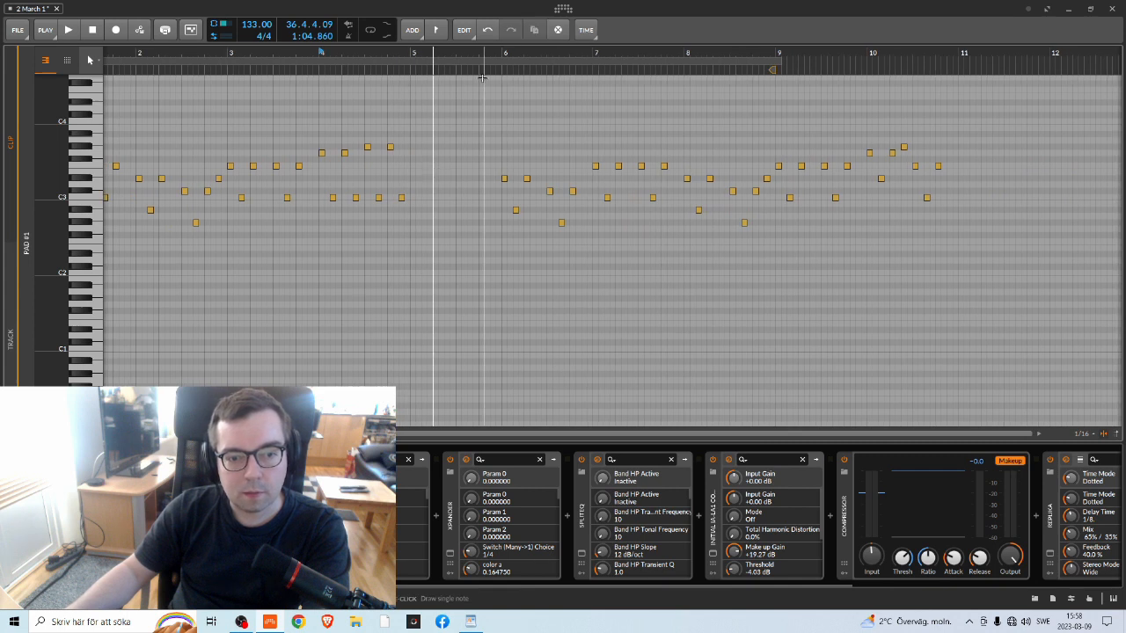
Move all the old Pad #1 notes from bar 6 onward three bars later to start at bar 9, one semitone higher
left_click_drag(464, 53, 283, 63)
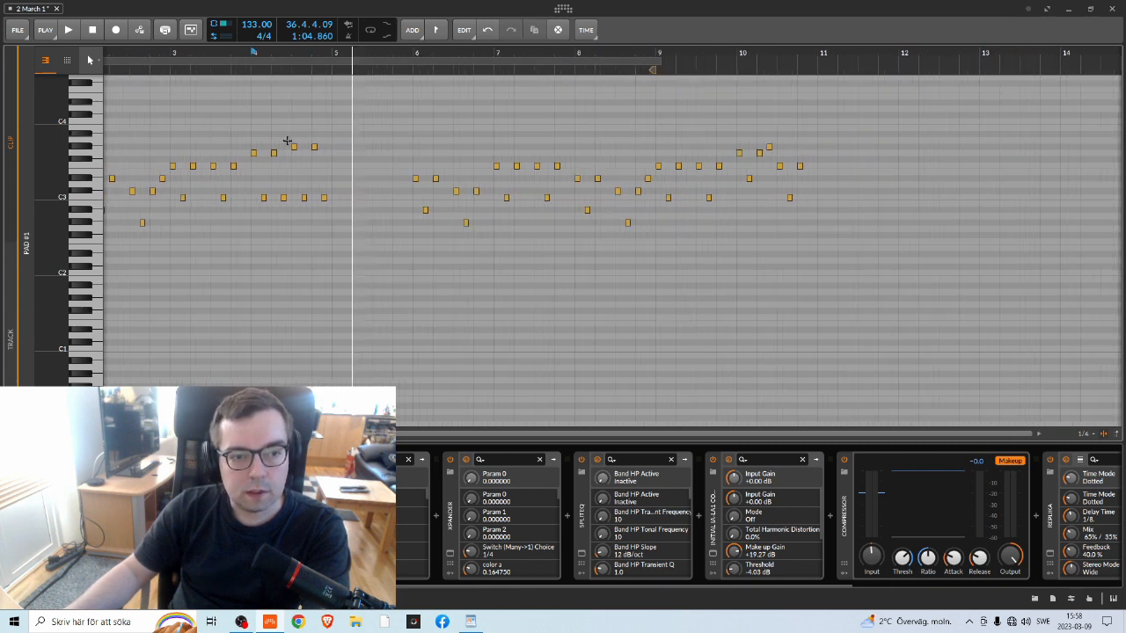
left_click_drag(385, 88, 877, 284)
left_click_drag(309, 69, 475, 73)
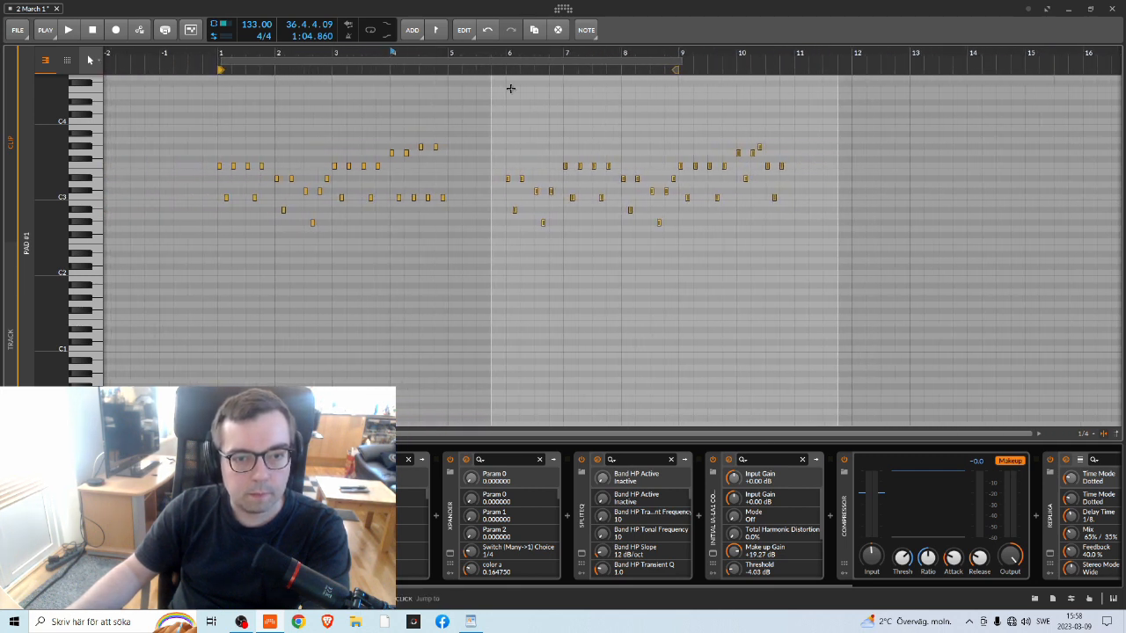
left_click_drag(486, 115, 861, 261)
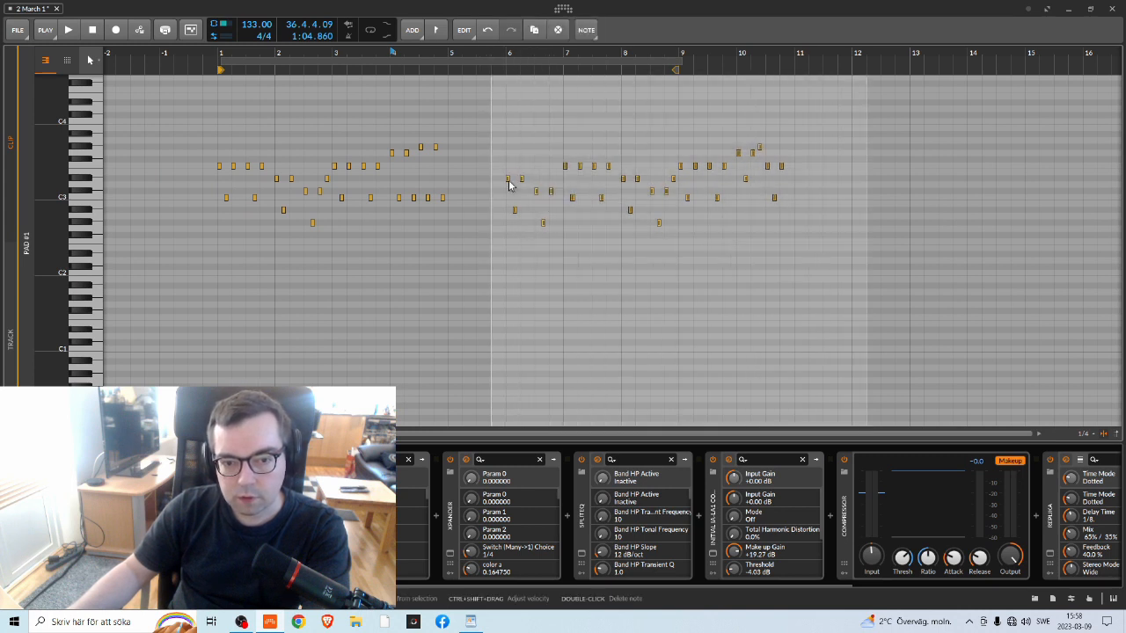
left_click_drag(570, 182, 682, 175)
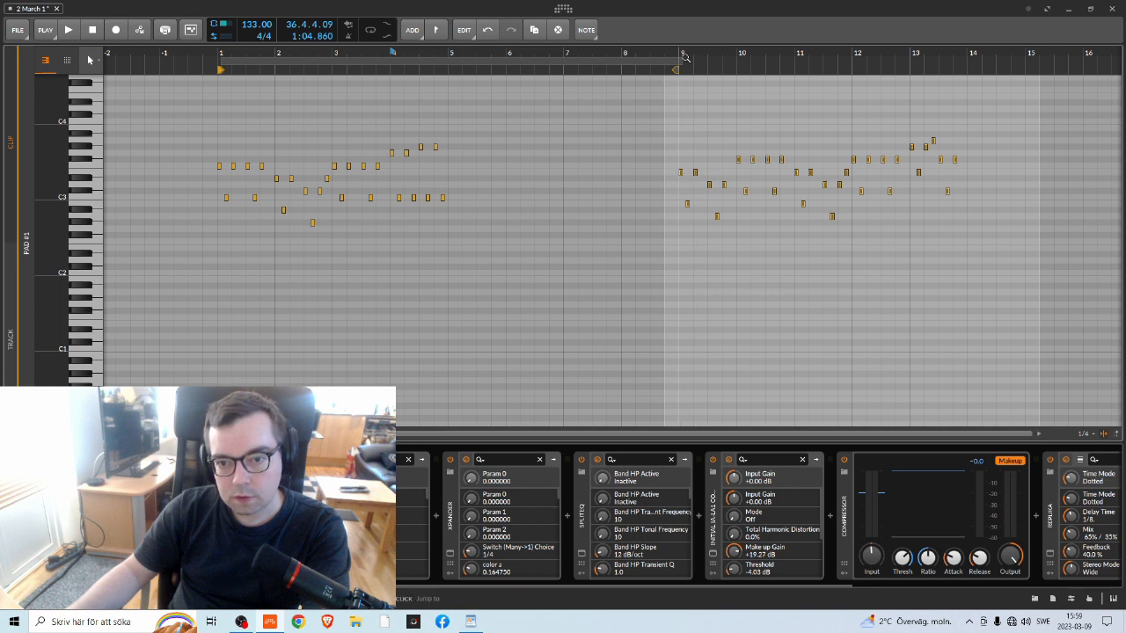
Copy the four-bar melody in bars 1–4 of the Pad #1 clip to bars 5–8, one semitone higher
left_click(269, 130)
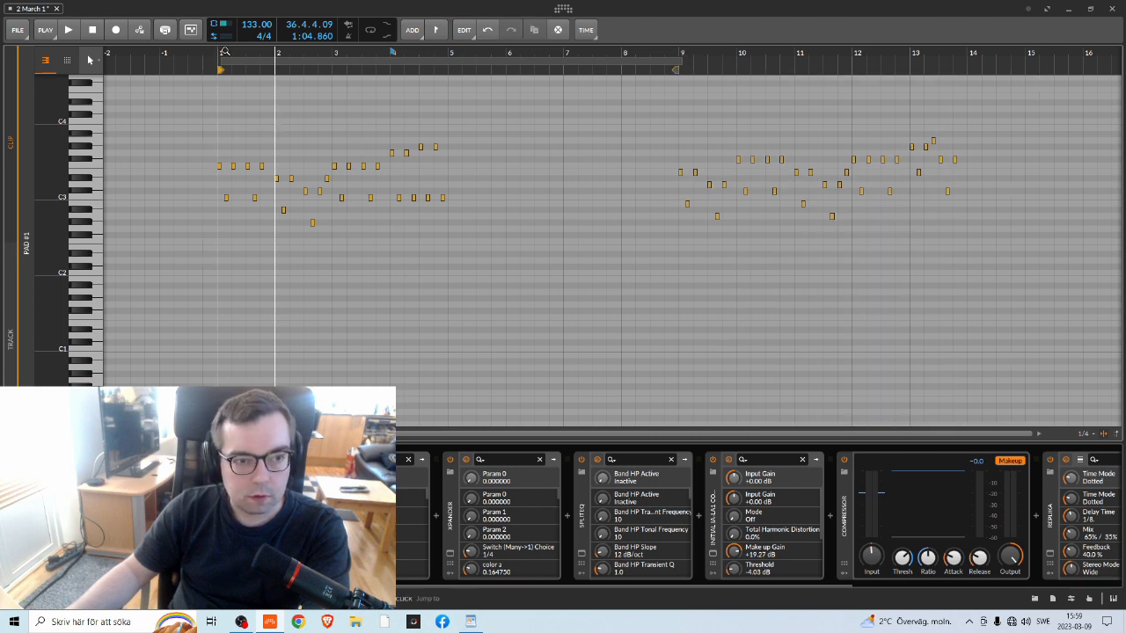
key("space")
left_click(221, 151)
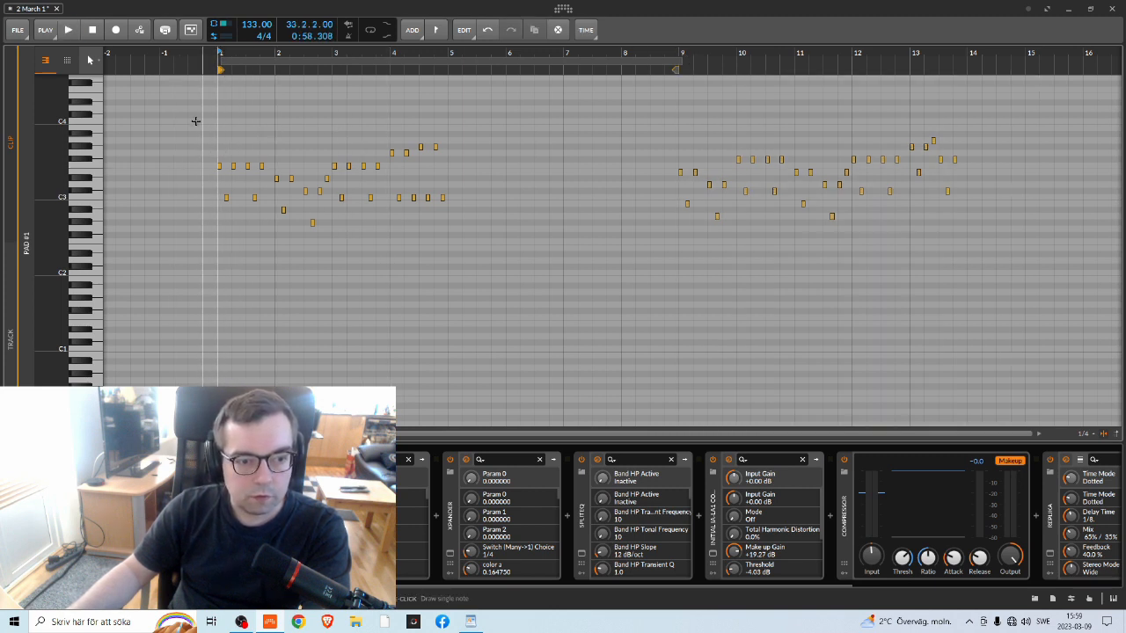
left_click_drag(197, 127, 466, 278)
left_click_drag(276, 170, 448, 163)
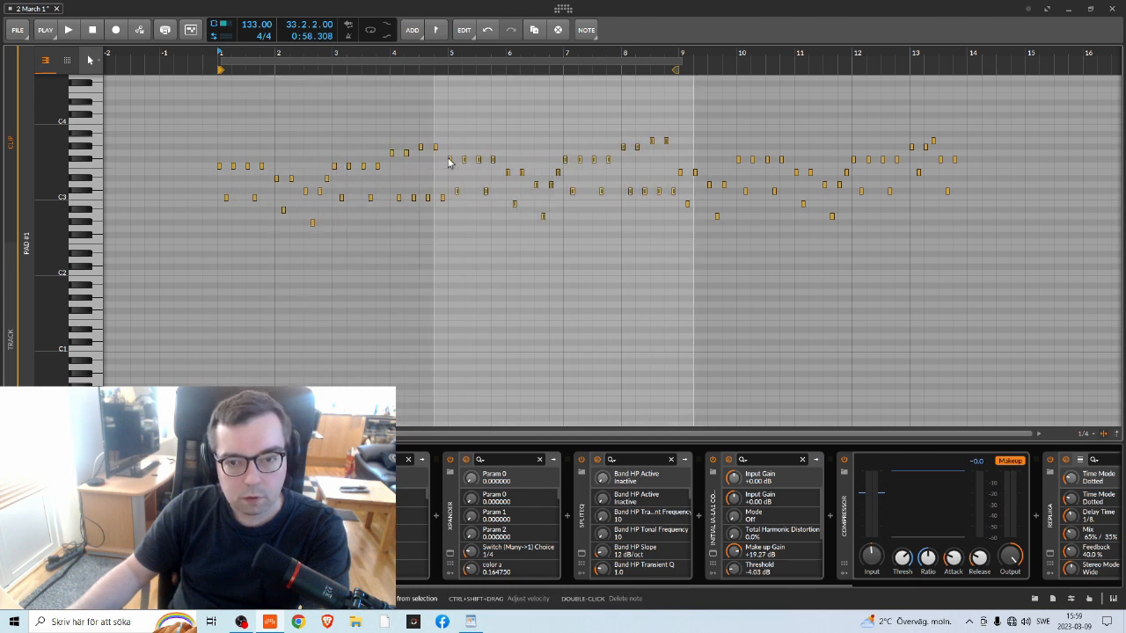
Move the leftover old notes starting at bar 9 one bar later, to start at bar 10
left_click(962, 123)
left_click_drag(986, 110, 680, 308)
left_click_drag(679, 175, 741, 176)
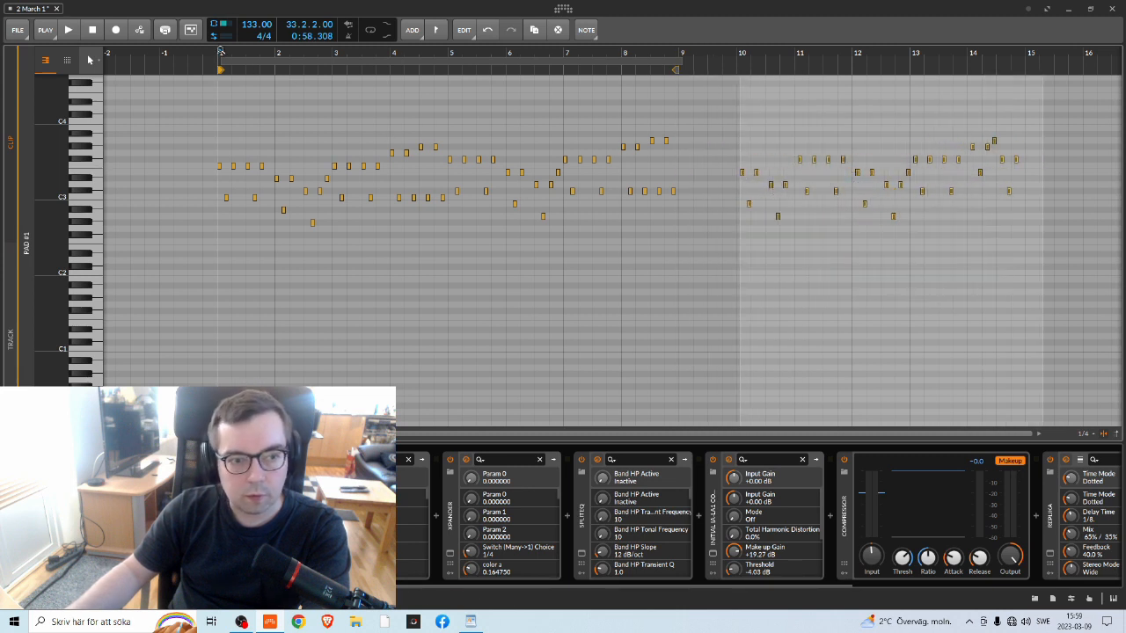
Play the Pad #1 clip from its start into the copied melody at bar 5
key("space")
key("space")
left_click(224, 69)
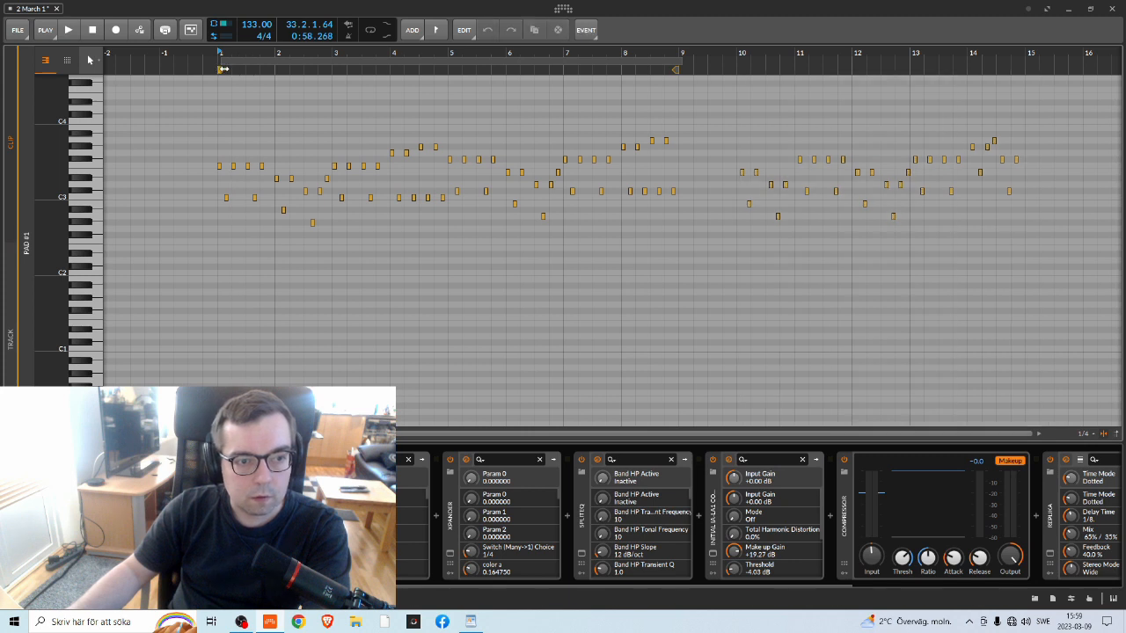
left_click_drag(222, 59, 220, 59)
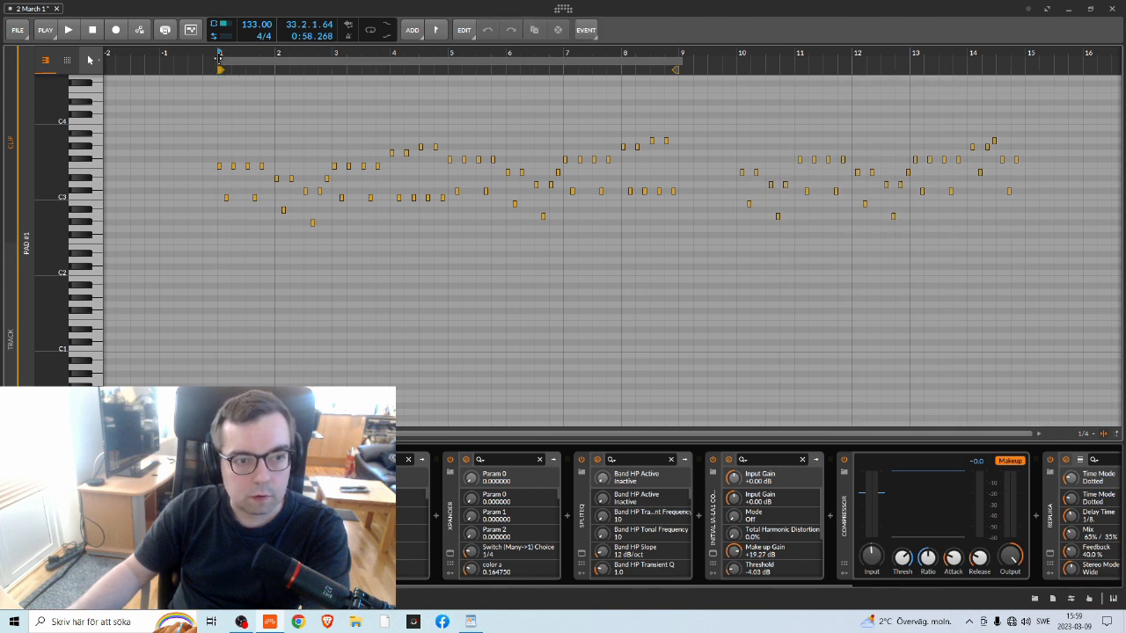
key("space")
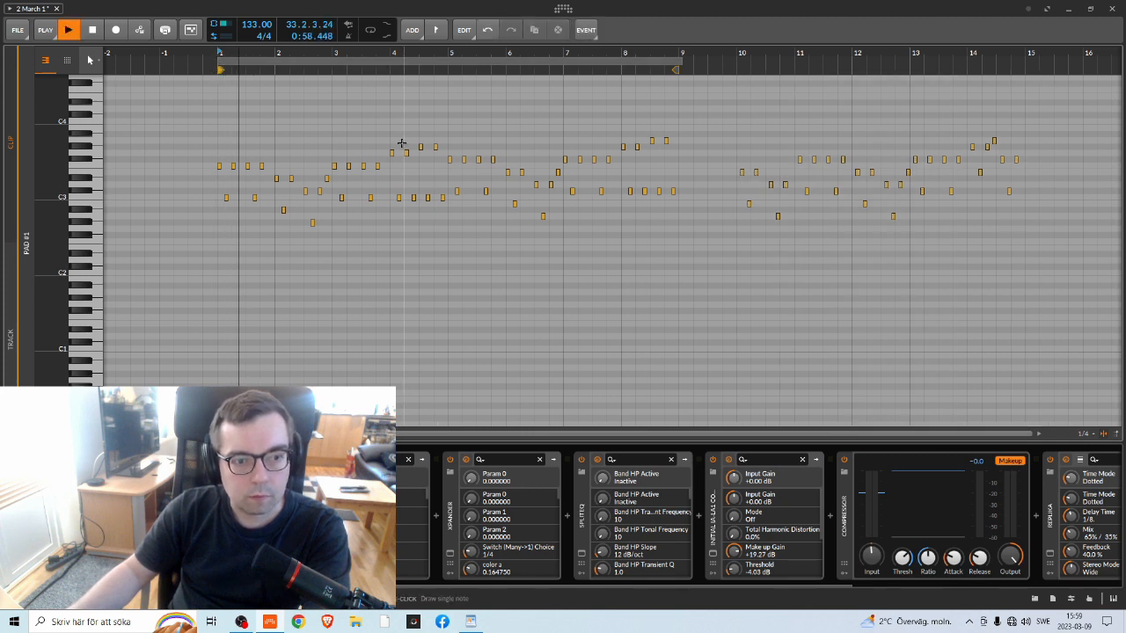
mouse_move(356, 54)
left_mouse_down()
mouse_move(331, 37)
mouse_move(313, 44)
mouse_move(363, 49)
left_mouse_up()
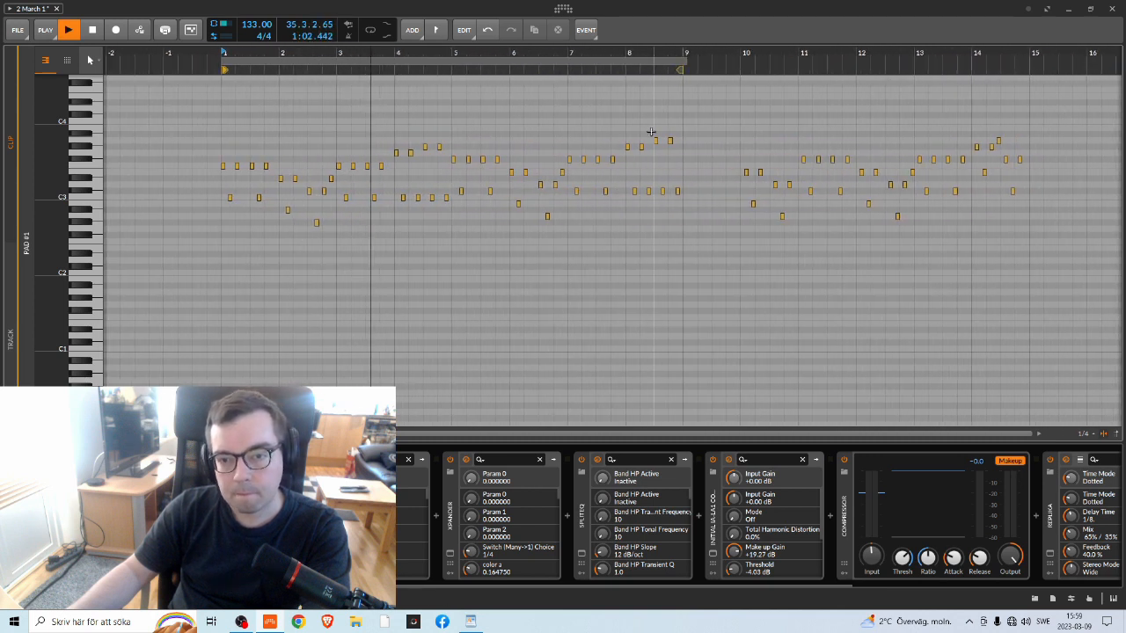
left_click(681, 61)
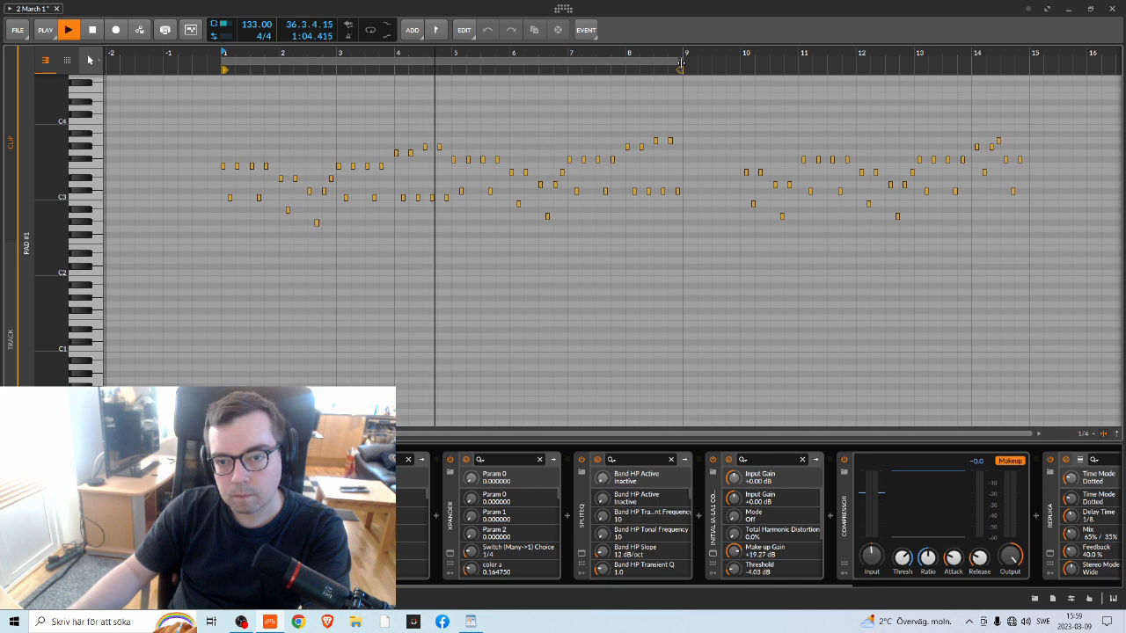
key("space")
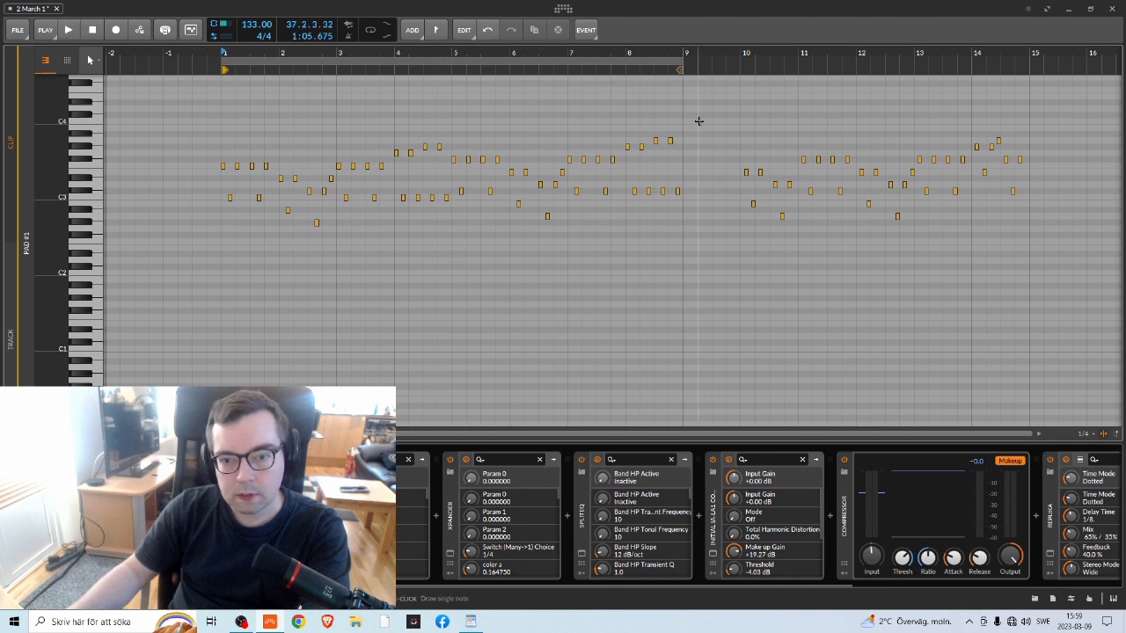
Lower the copied melody in bars 5–8 by one semitone to match bars 1–4 and play the clip
left_click_drag(711, 90, 452, 281)
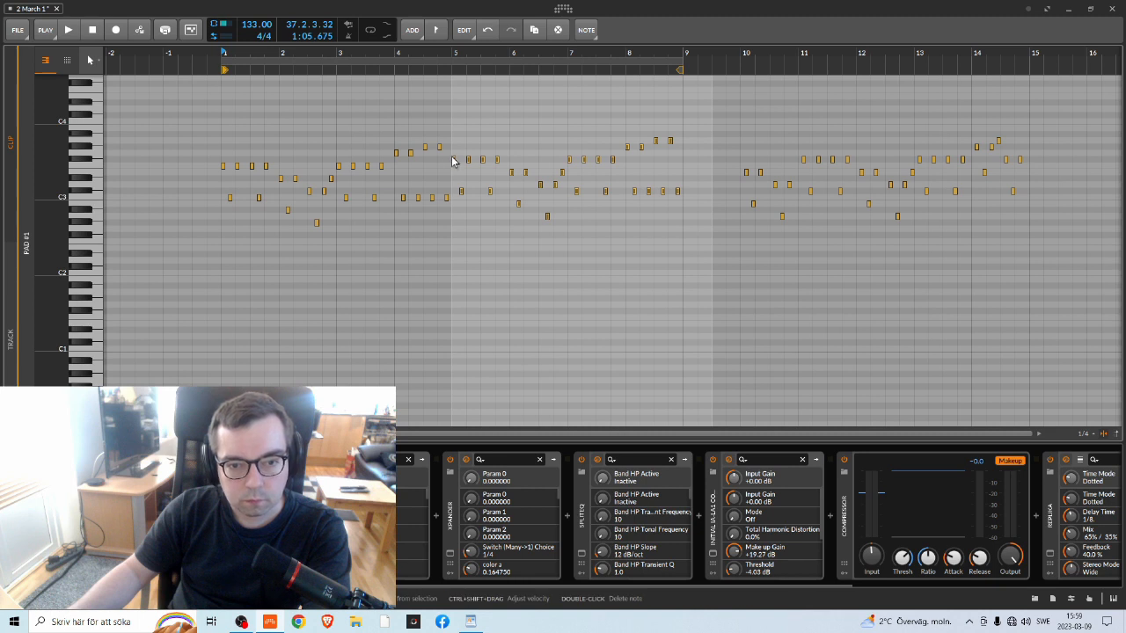
left_click_drag(454, 167, 454, 169)
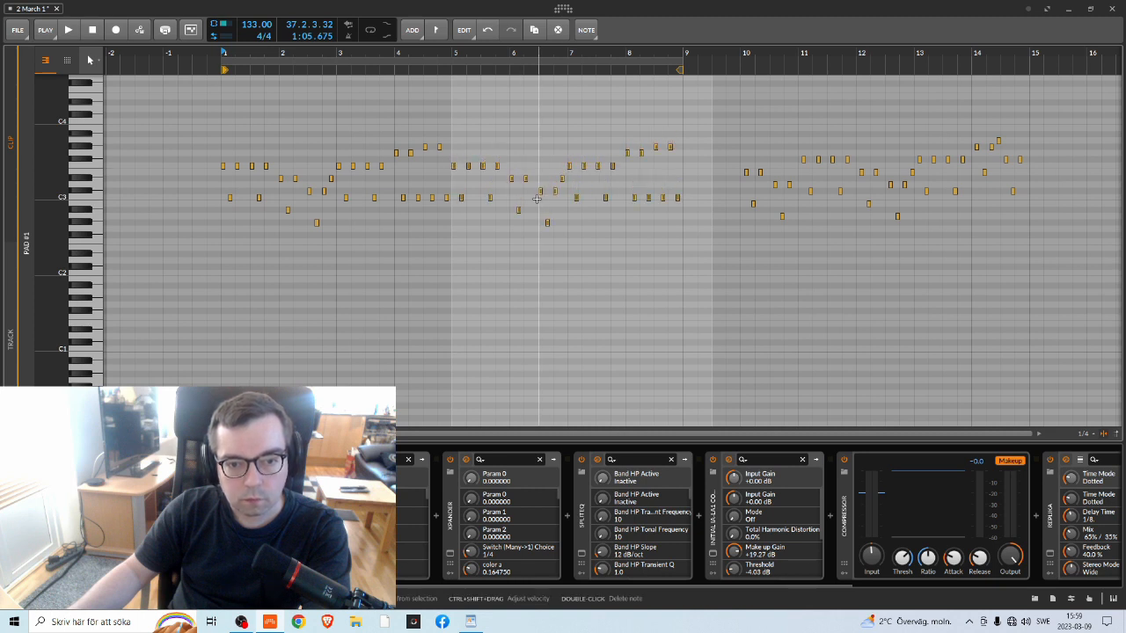
key("space")
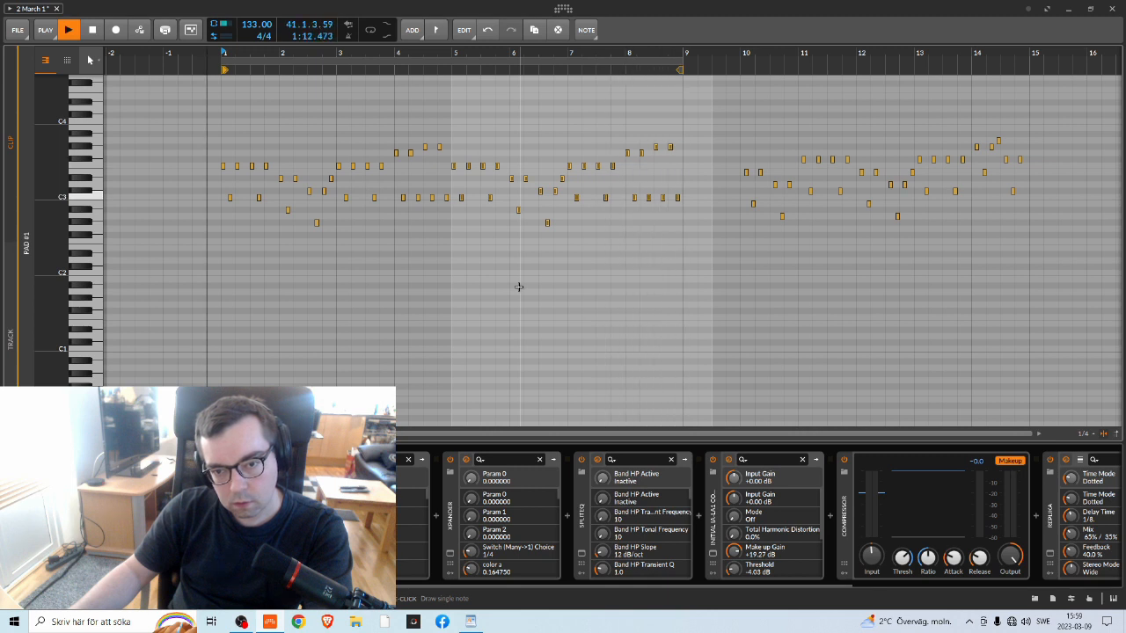
Return to the arrangement and compare the notes of the Breakdown's Pad #1 and Pad #2 clips
key("alt+2")
key("alt+1")
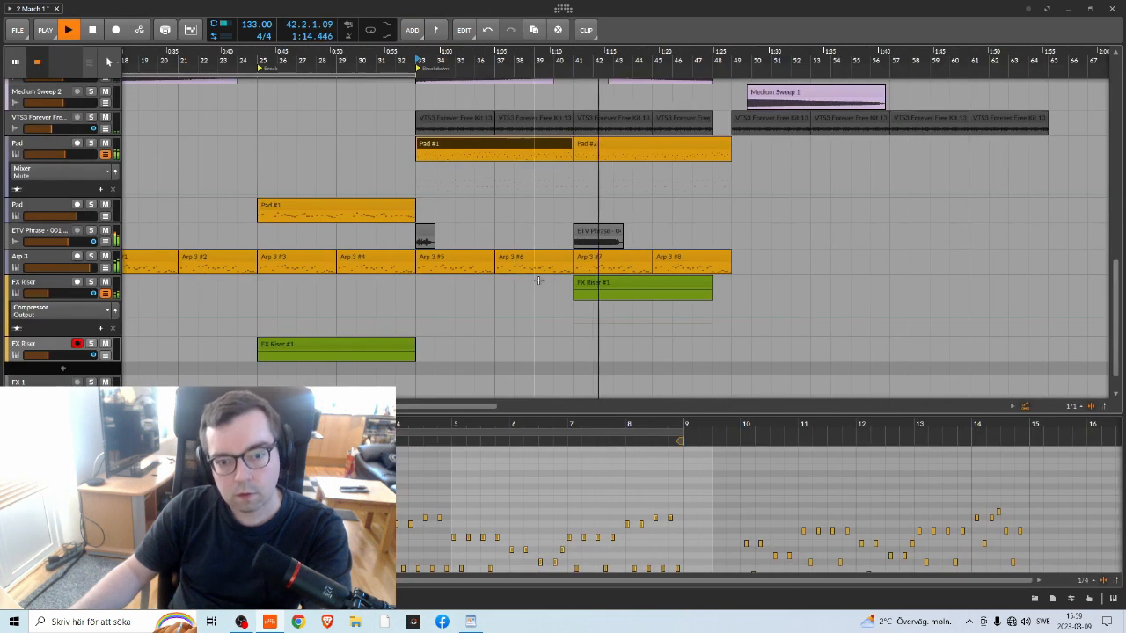
left_click(603, 147)
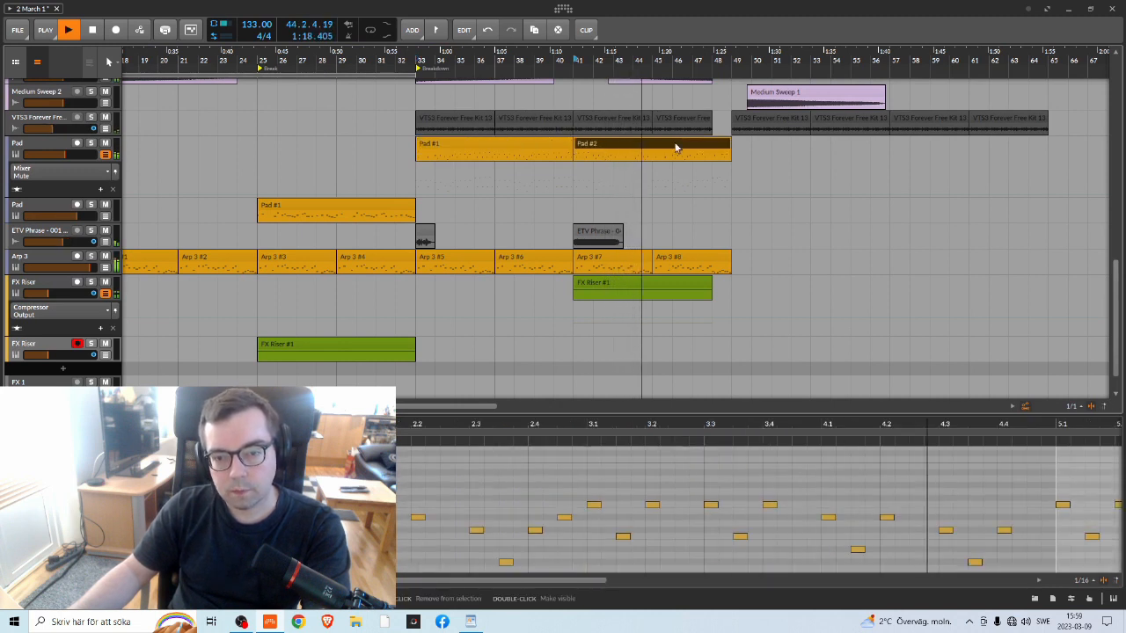
key("space")
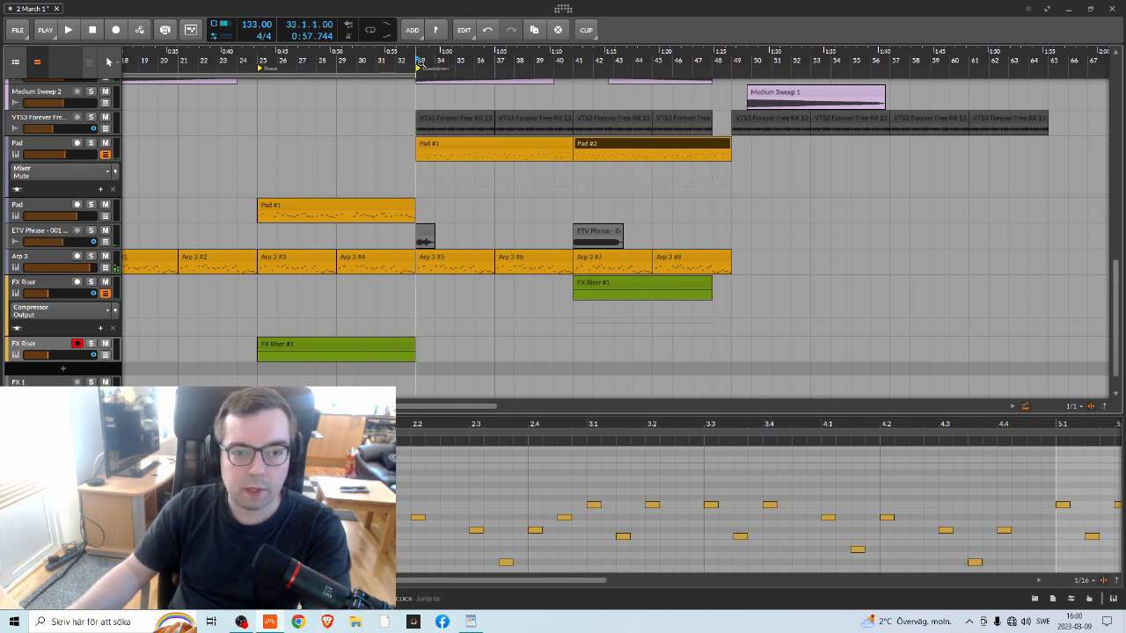
left_click(465, 152)
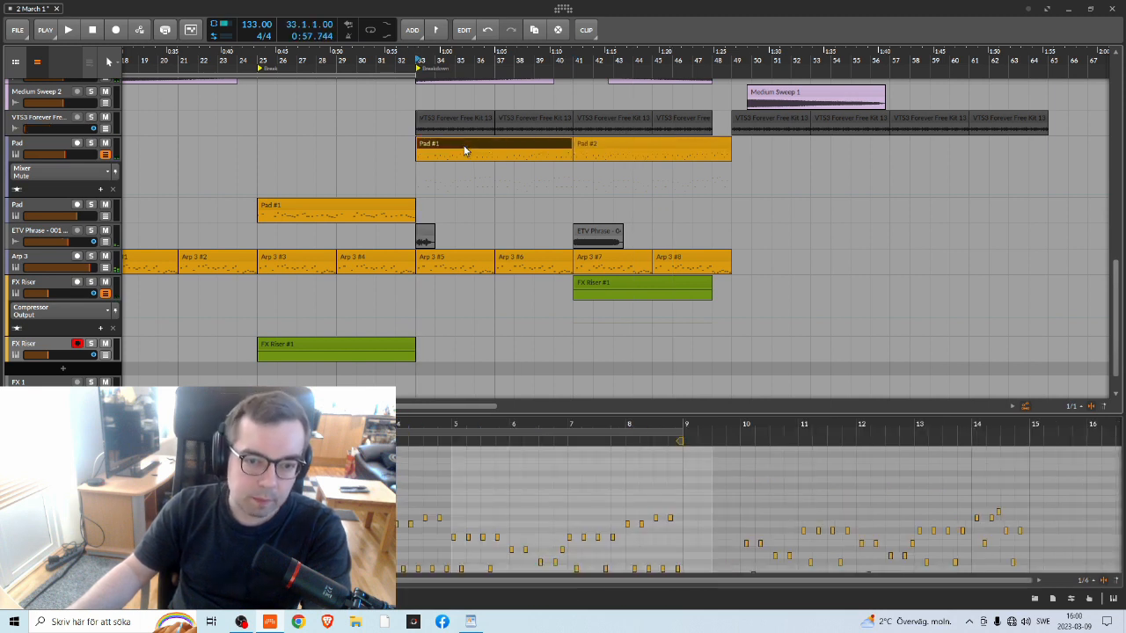
left_click(612, 151)
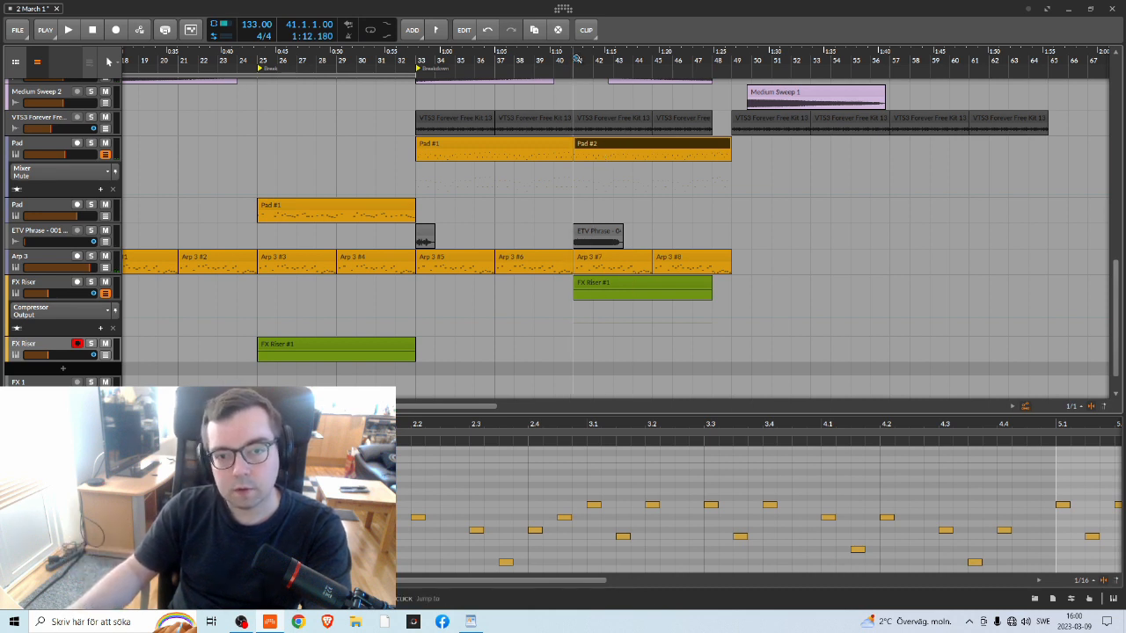
Delete the leftover notes from bar 10 onward in the Breakdown's Pad #1 clip
left_click(496, 140)
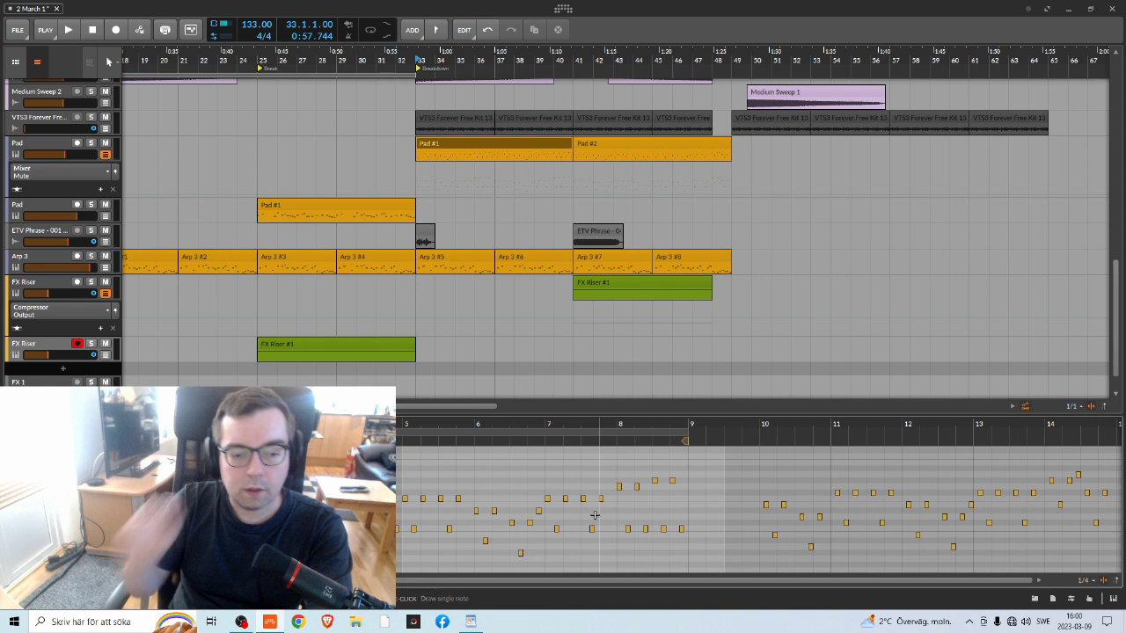
left_click_drag(759, 425, 561, 424)
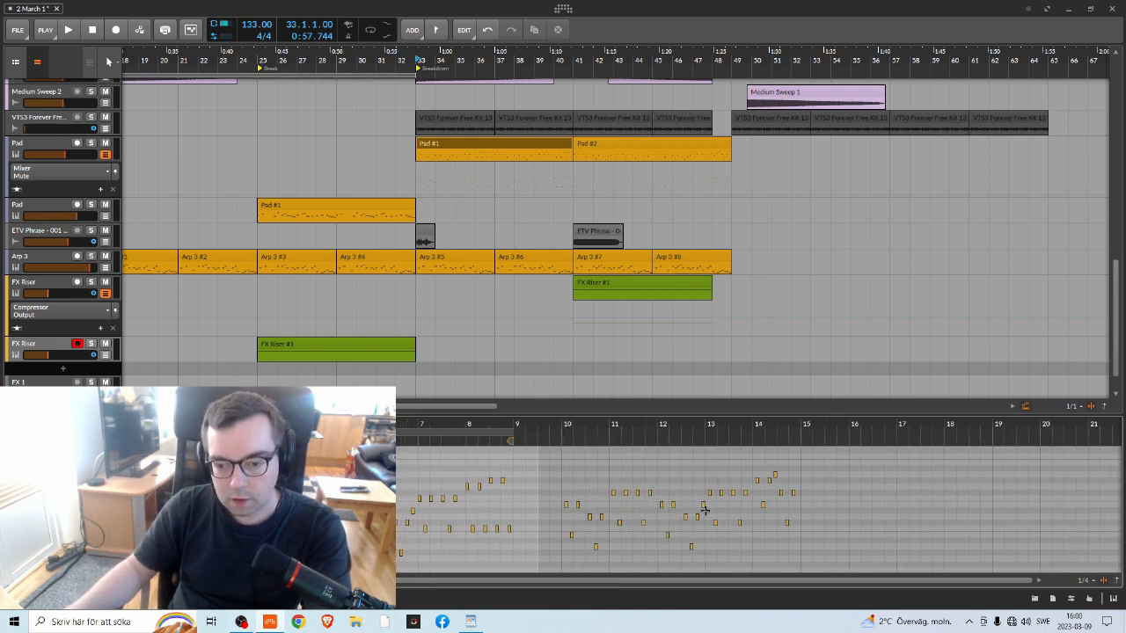
left_click_drag(813, 455, 558, 546)
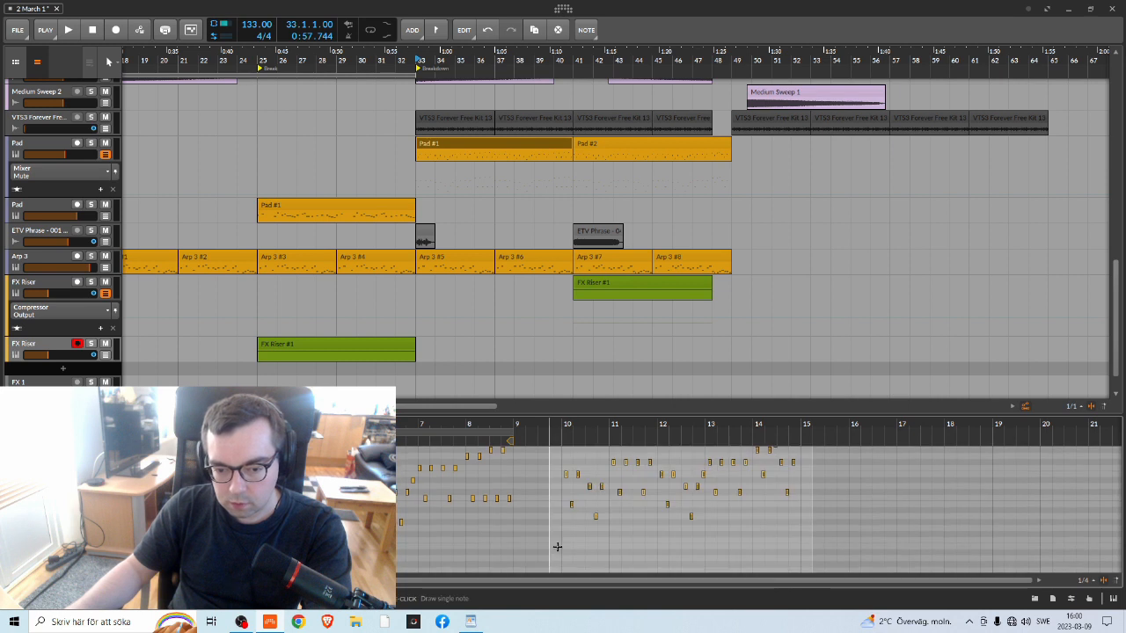
key("Delete")
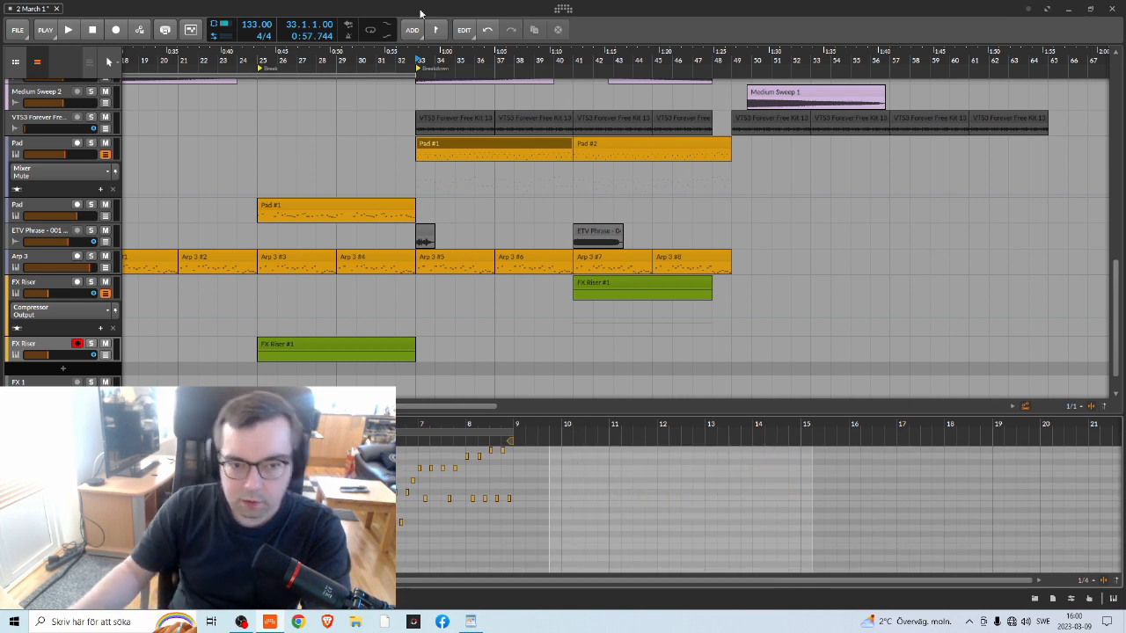
Save the project with the rewritten Pad #1 melody
left_click_drag(407, 63, 537, 66)
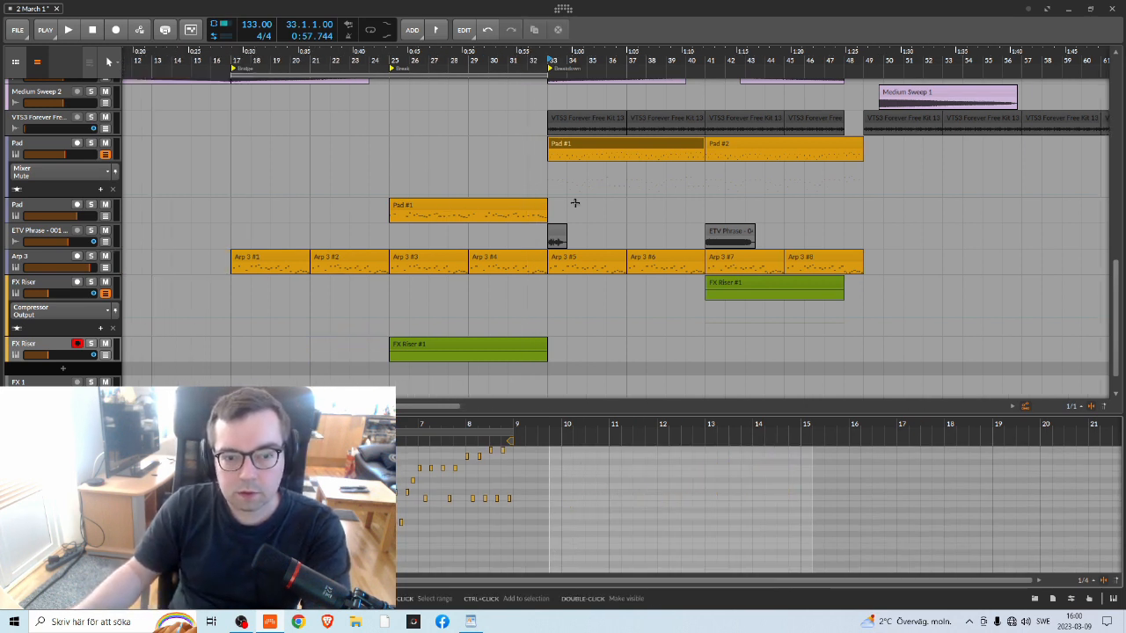
left_click(20, 33)
left_click(44, 86)
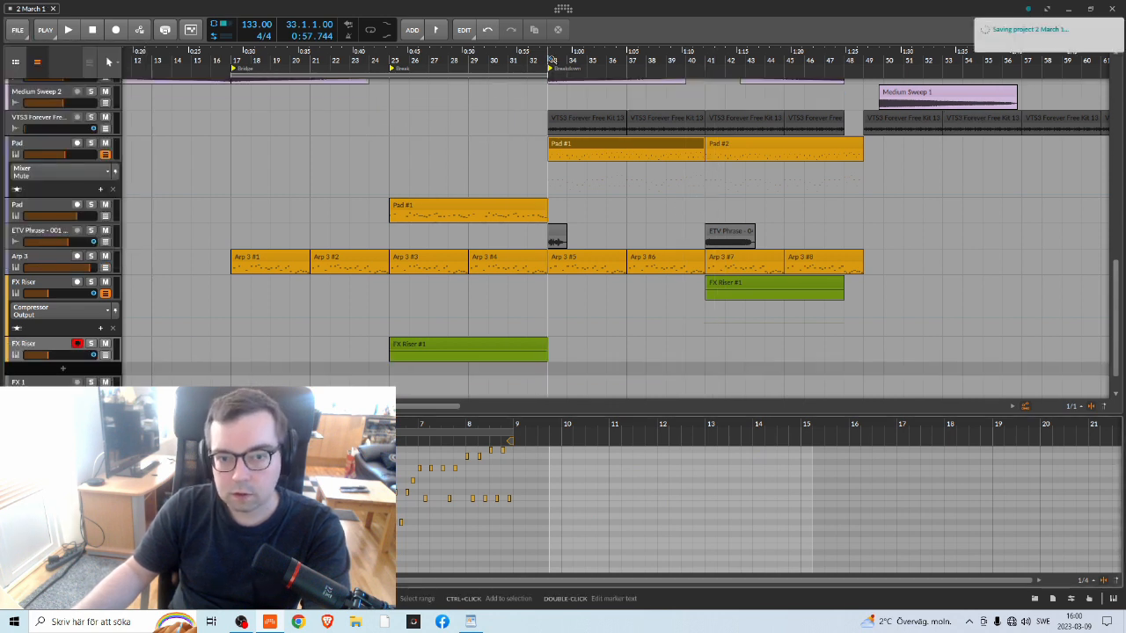
Play the Break section briefly from its start at bar 25 to check its Pad sound
left_click_drag(552, 60, 613, 62)
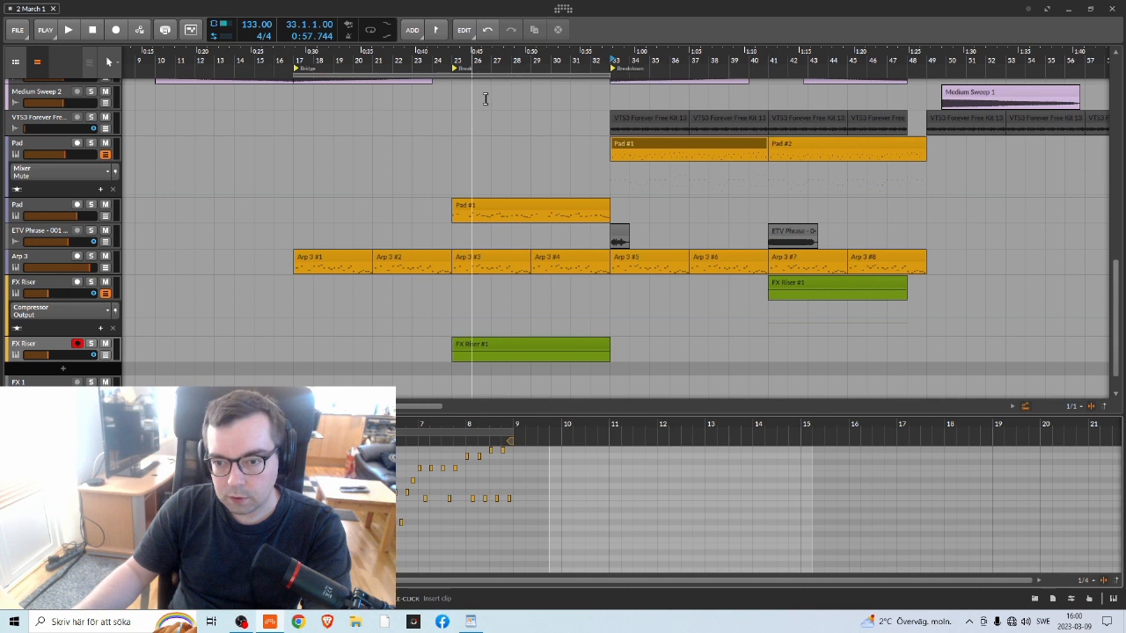
left_click_drag(367, 59, 426, 68)
left_click(475, 61)
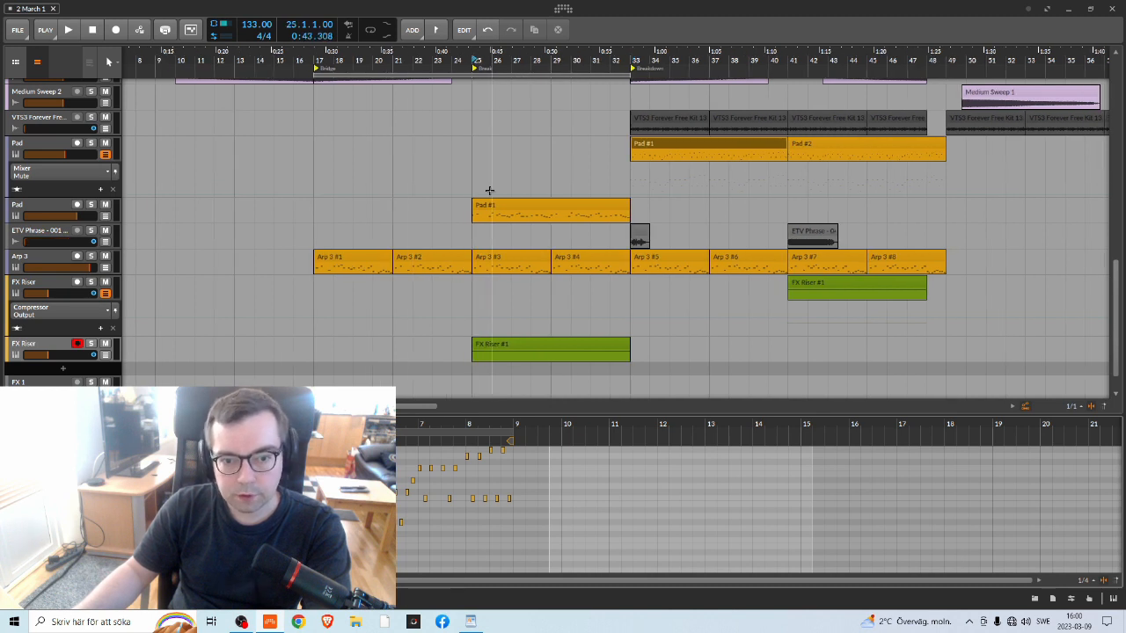
key("space")
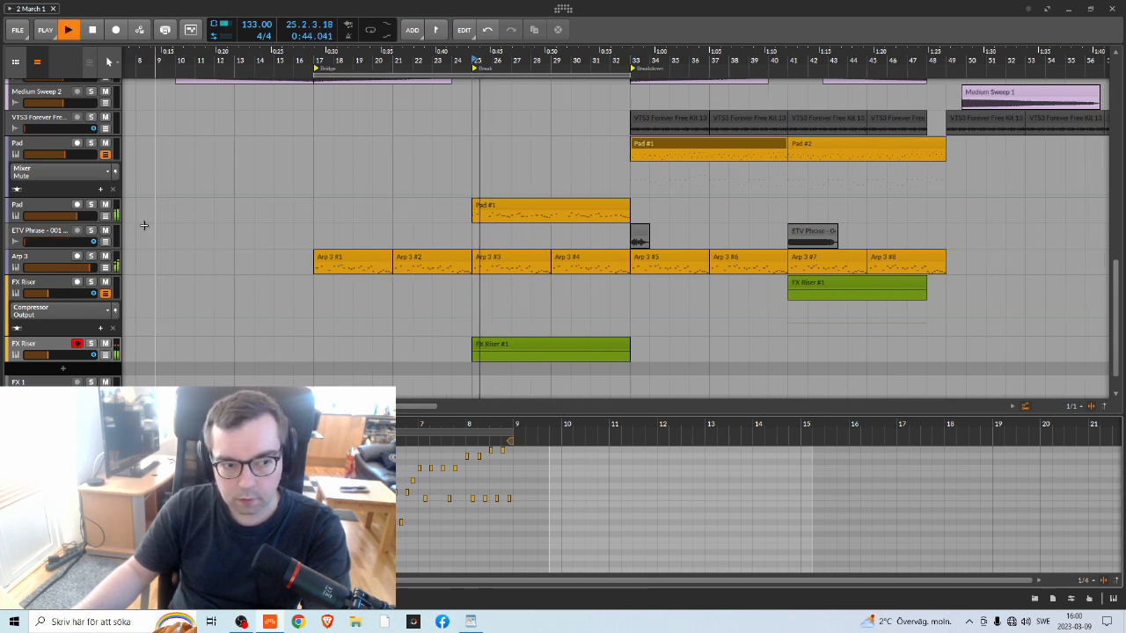
key("space")
Insert a Compressor ahead of the two Replika delays on the Break section's Pad track and play the section
double_click(42, 205)
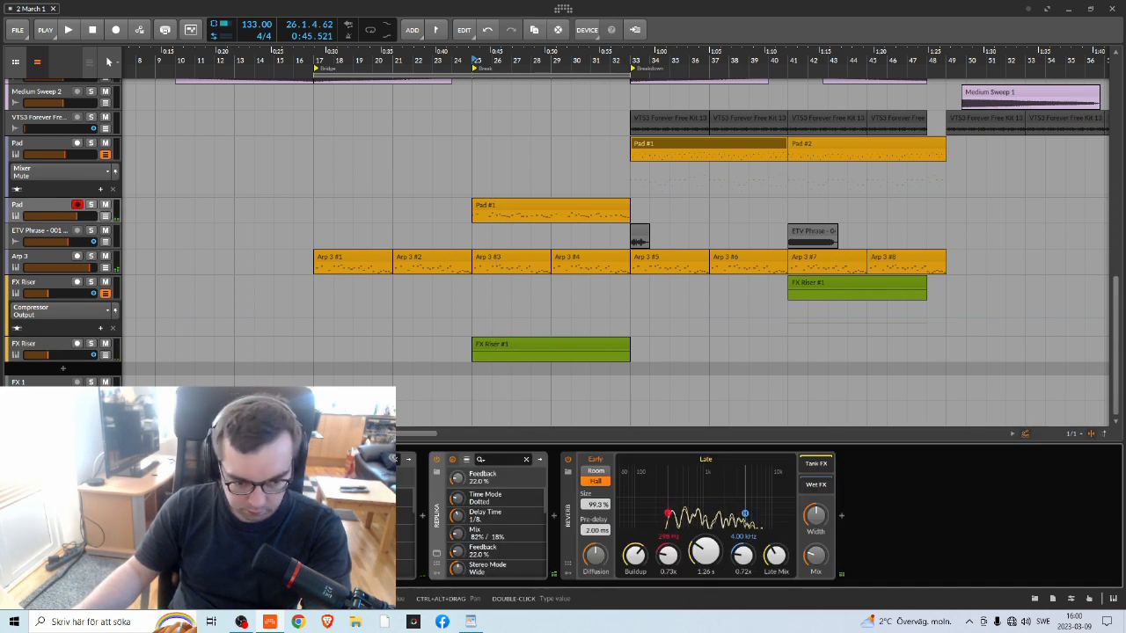
left_click(422, 516)
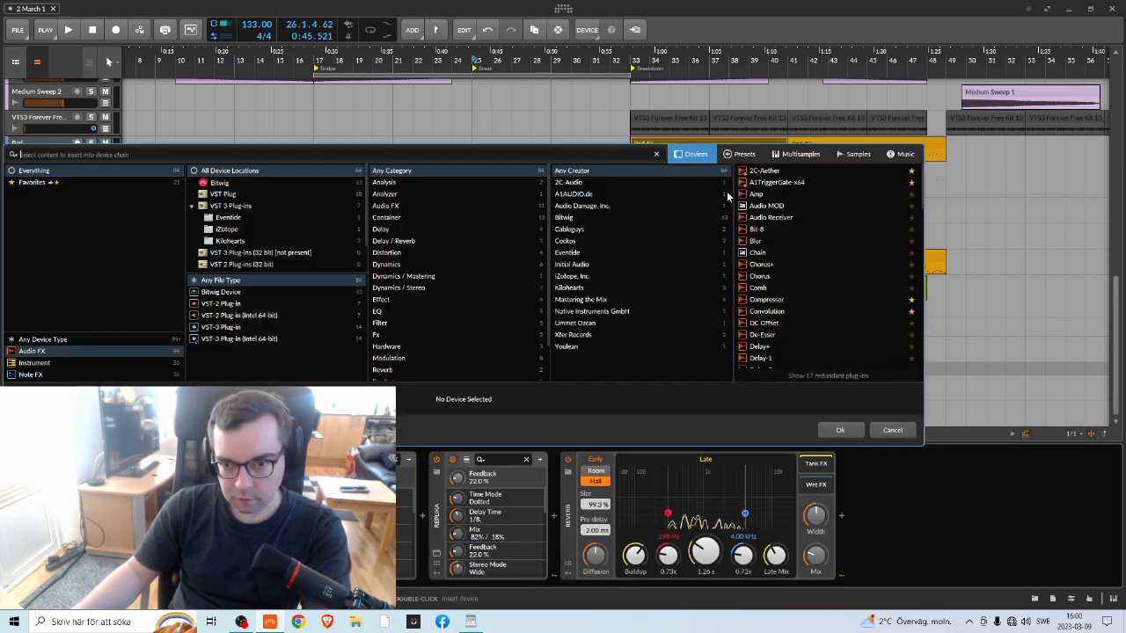
type("c")
double_click(769, 219)
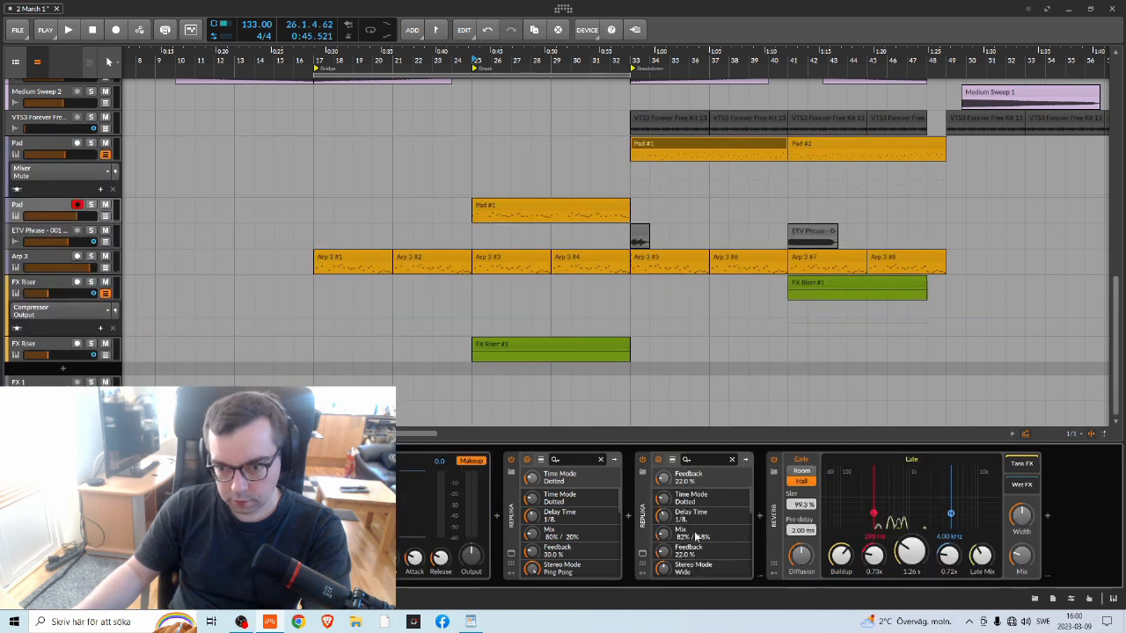
key("space")
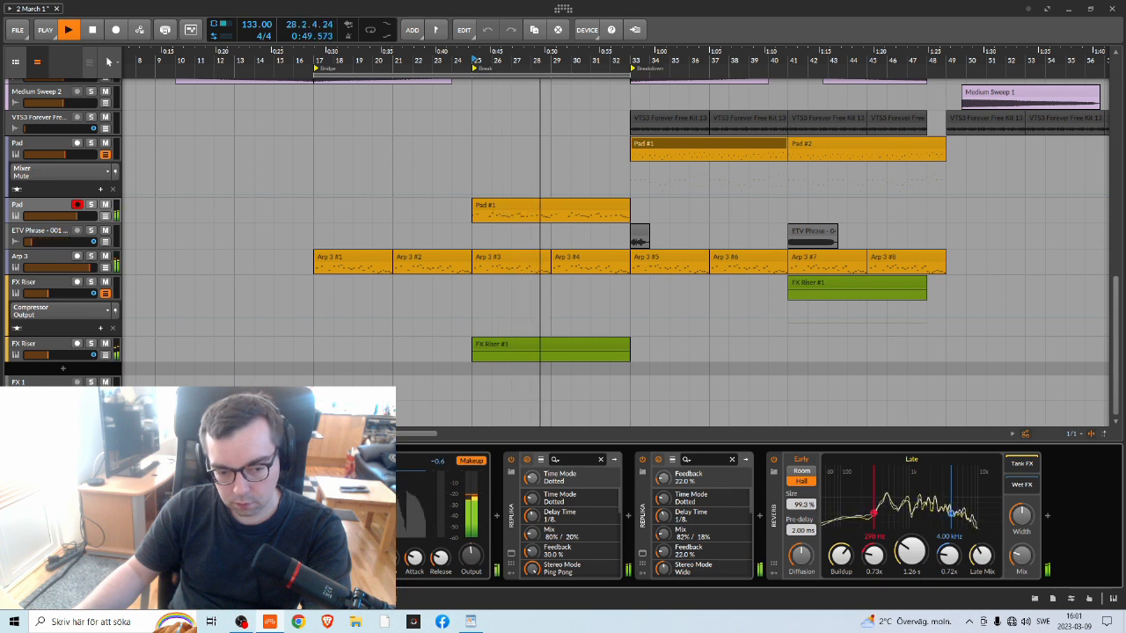
Bypass the Break Pad track's Compressor and insert the Initial IA-LA1 Compressor after it, ahead of the two Replika delays
key("space")
key("space")
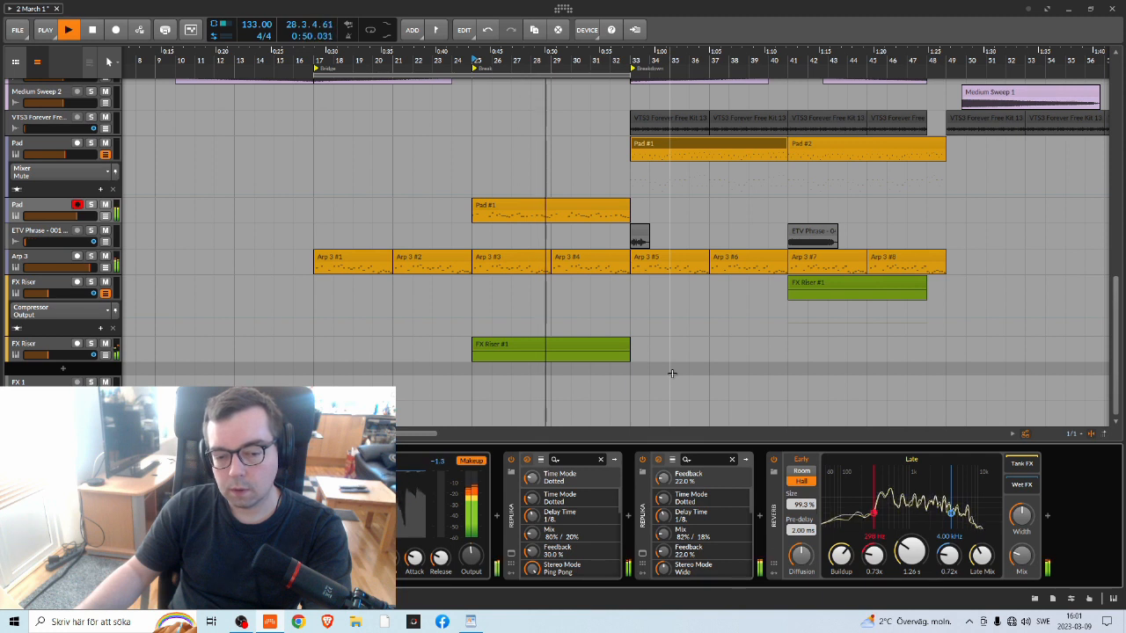
key("space")
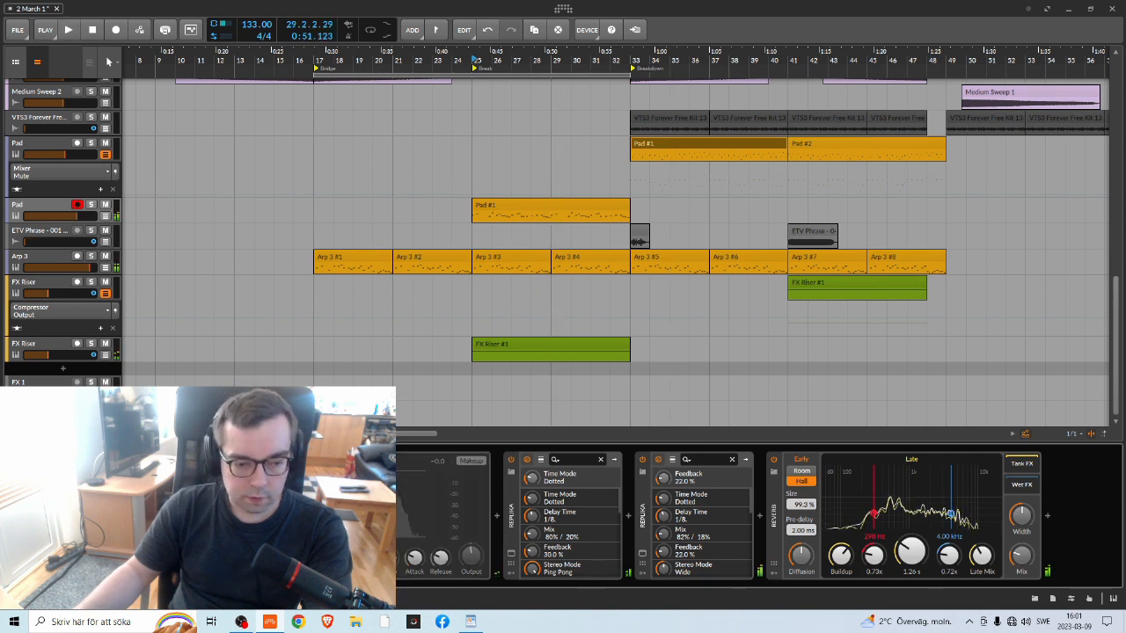
left_click(495, 519)
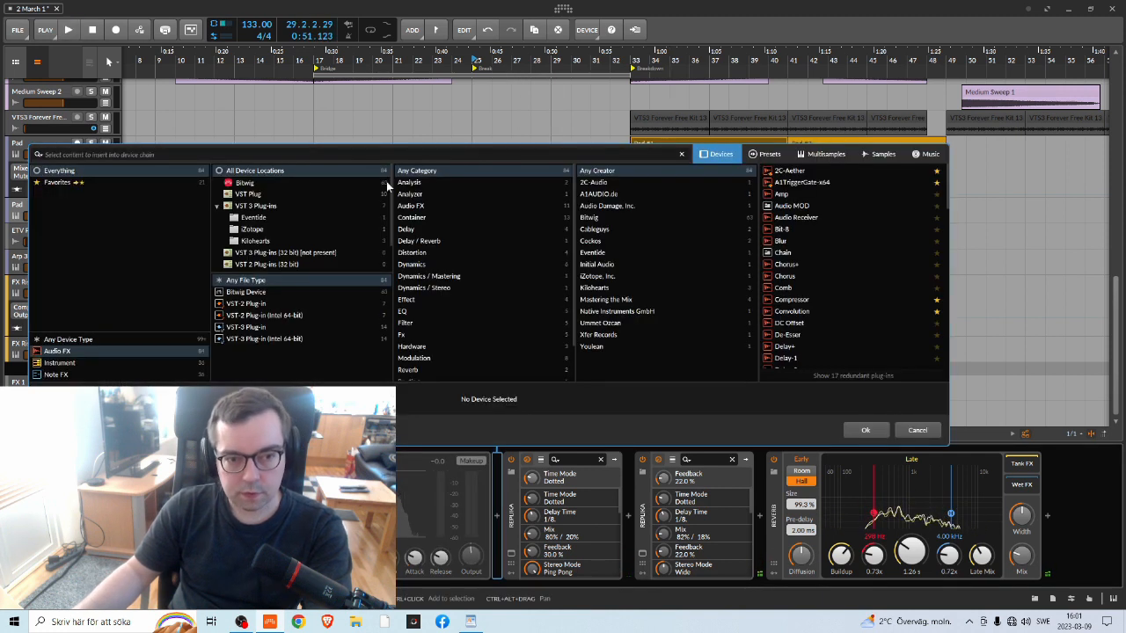
type("c")
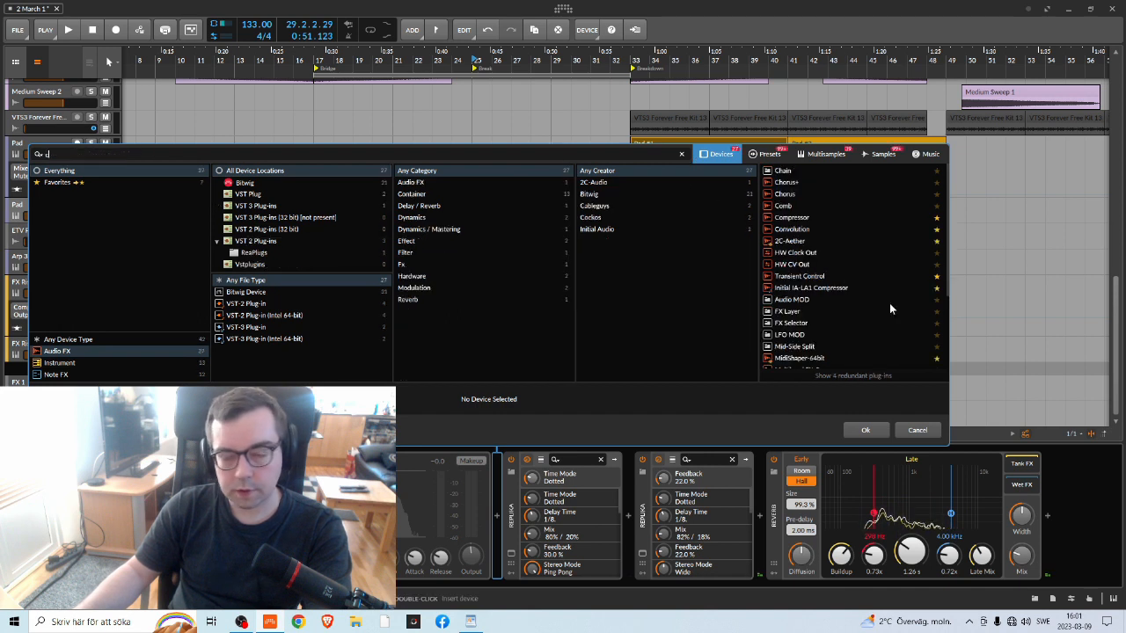
left_click(802, 288)
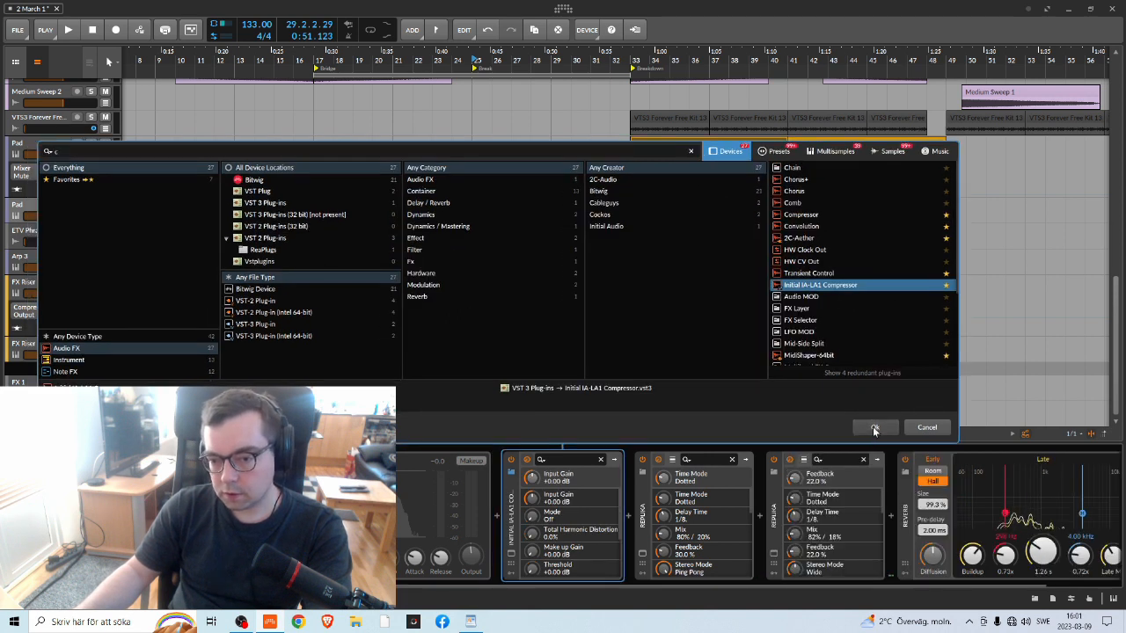
left_click(865, 430)
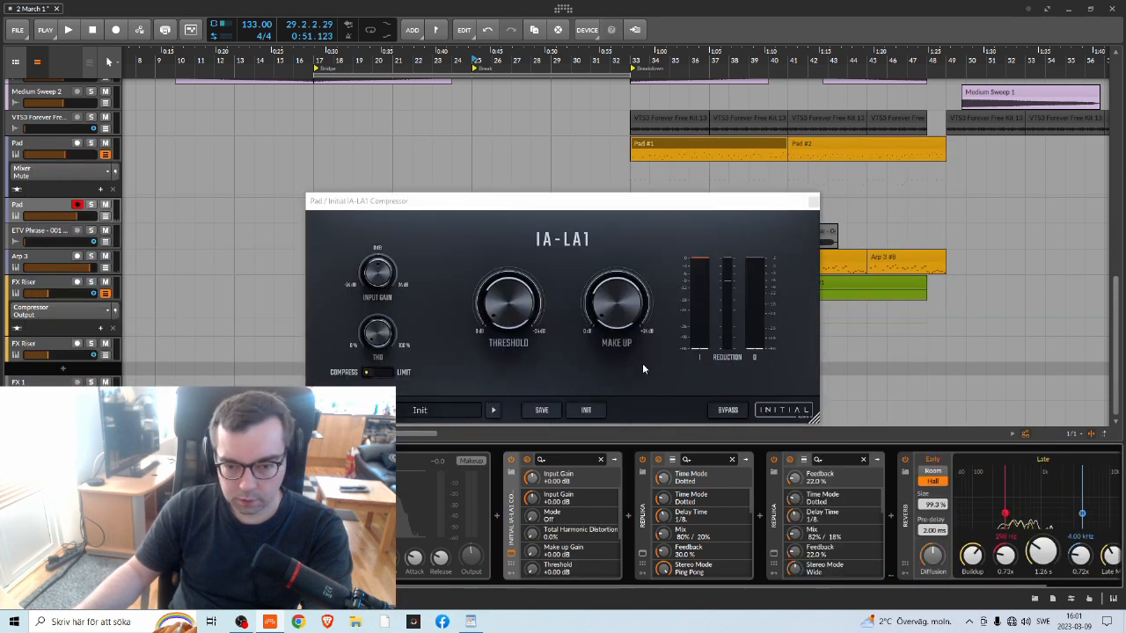
Set the IA-LA1's threshold to -0.88 dB and make-up gain to +1.58 dB in Compress mode while auditioning the Break
left_click_drag(620, 321, 628, 310)
left_click_drag(525, 308, 528, 309)
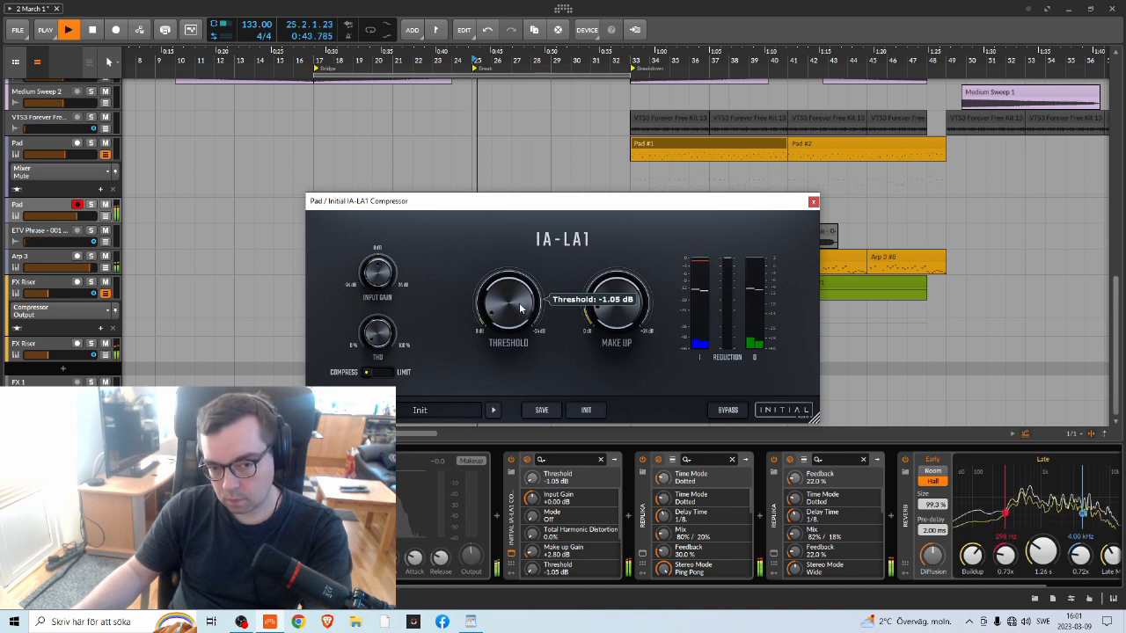
left_click(387, 372)
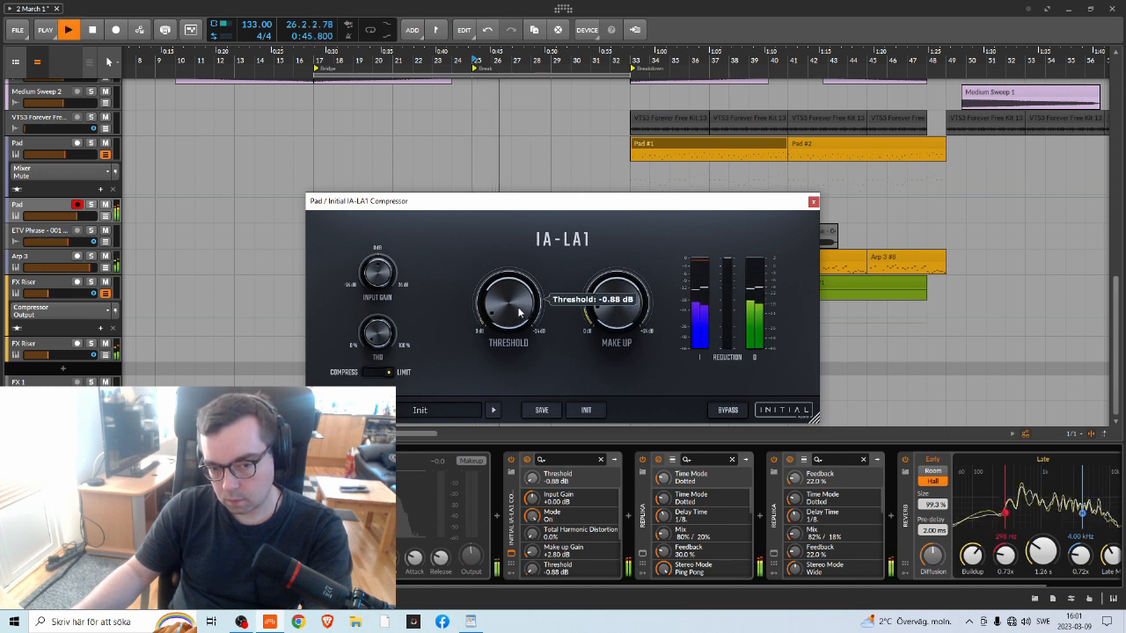
left_click_drag(597, 312, 594, 321)
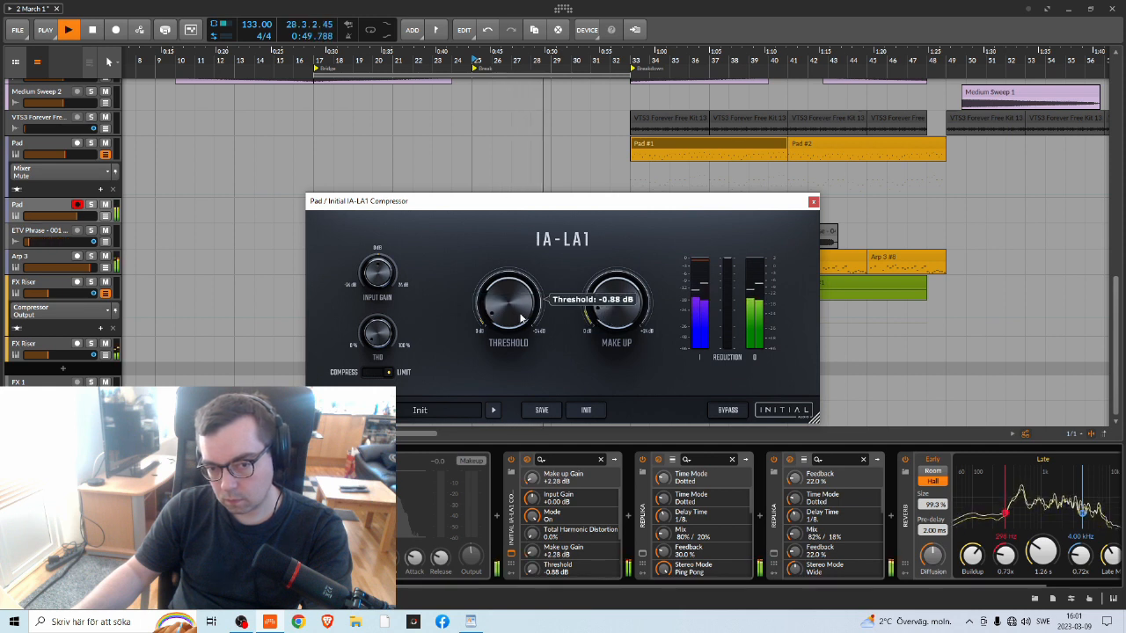
left_click(391, 373)
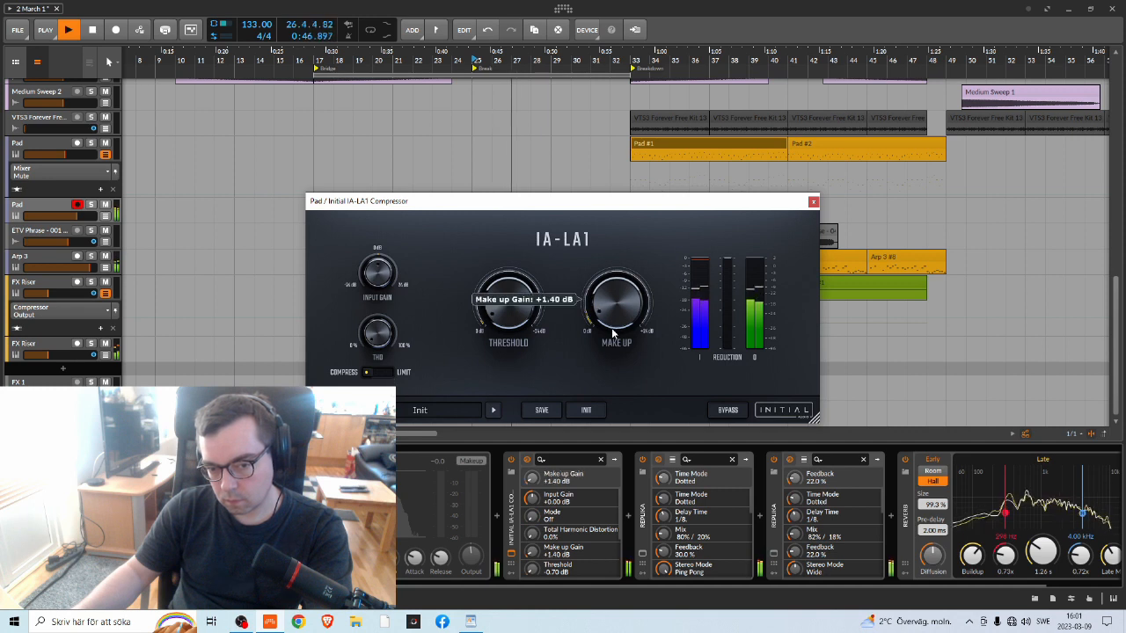
left_click_drag(613, 333, 612, 332)
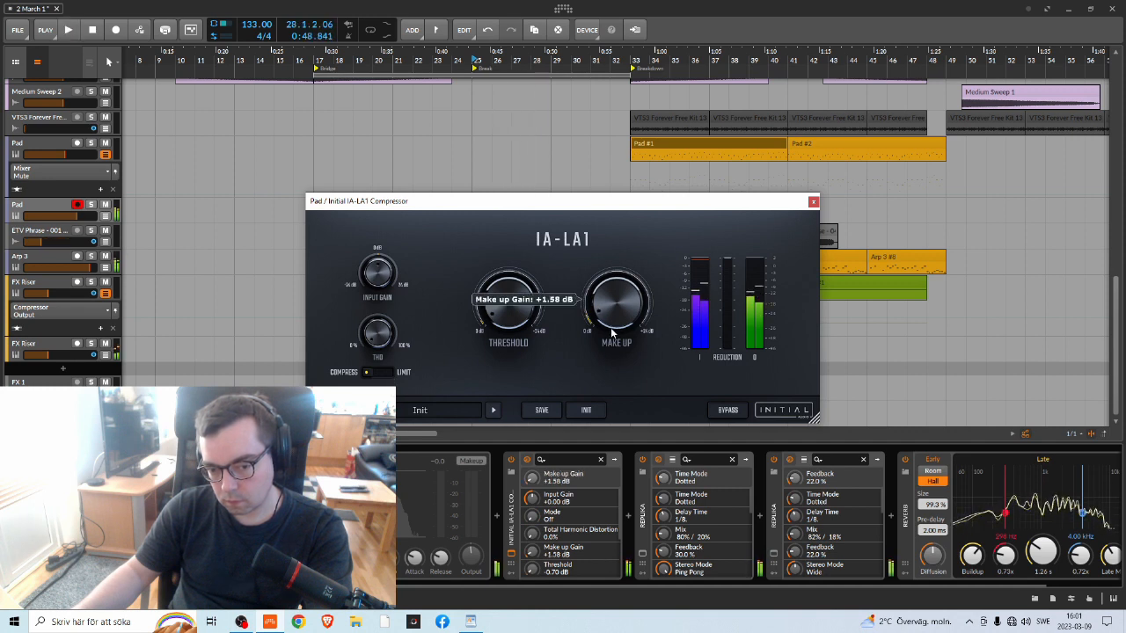
key("space")
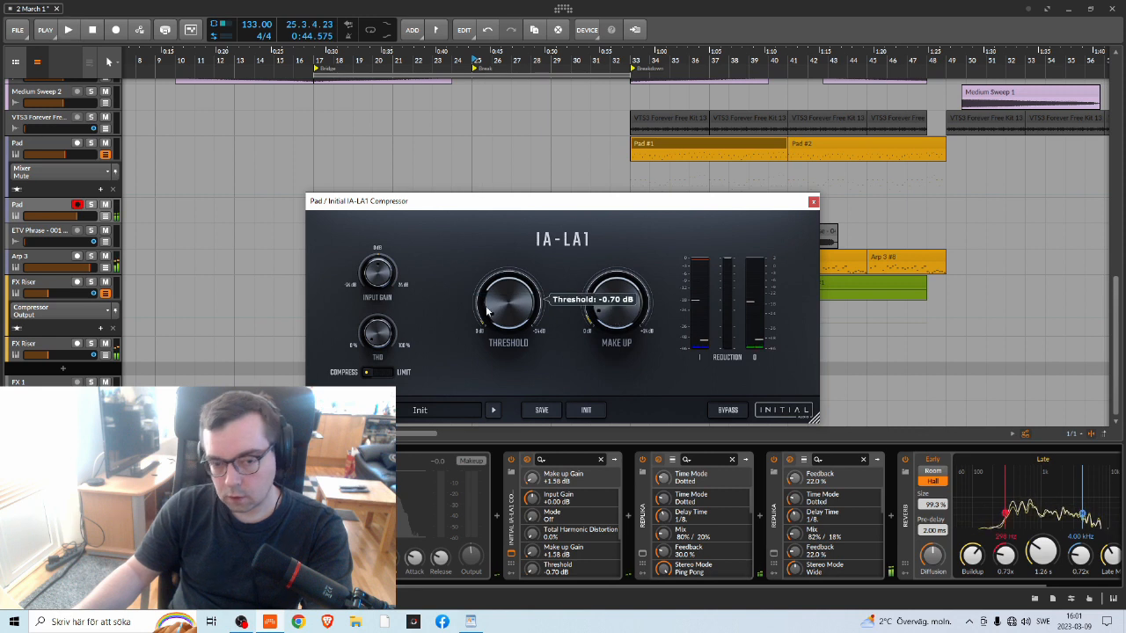
left_click(507, 309)
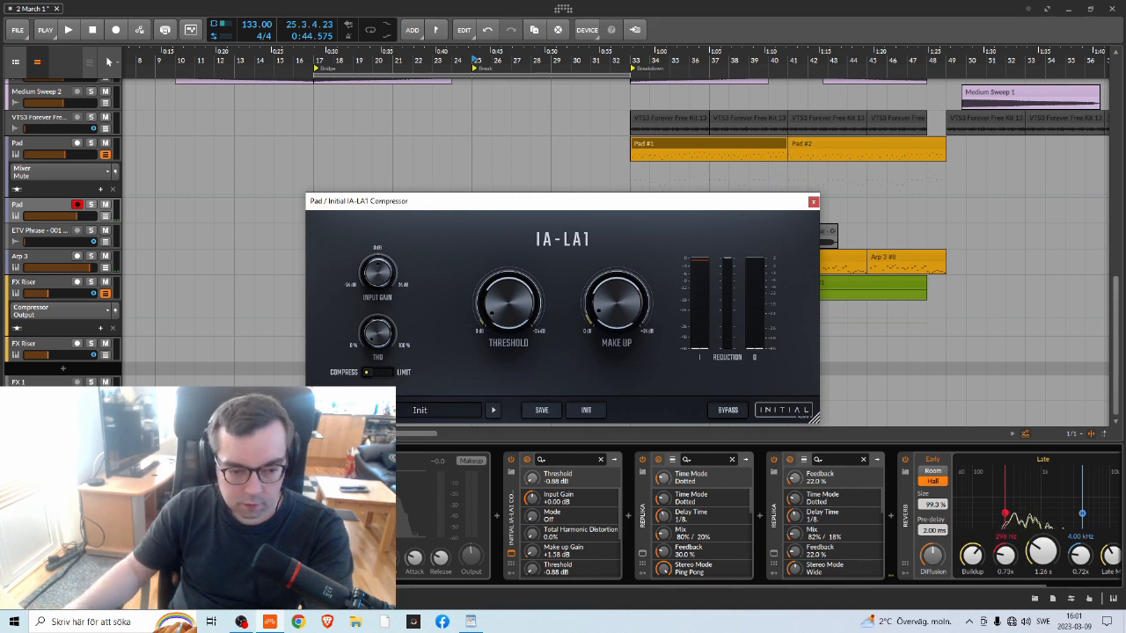
Re-enable the Compressor ahead of the IA-LA1, play the Break into the Breakdown, and close the IA-LA1 window
left_click(465, 525)
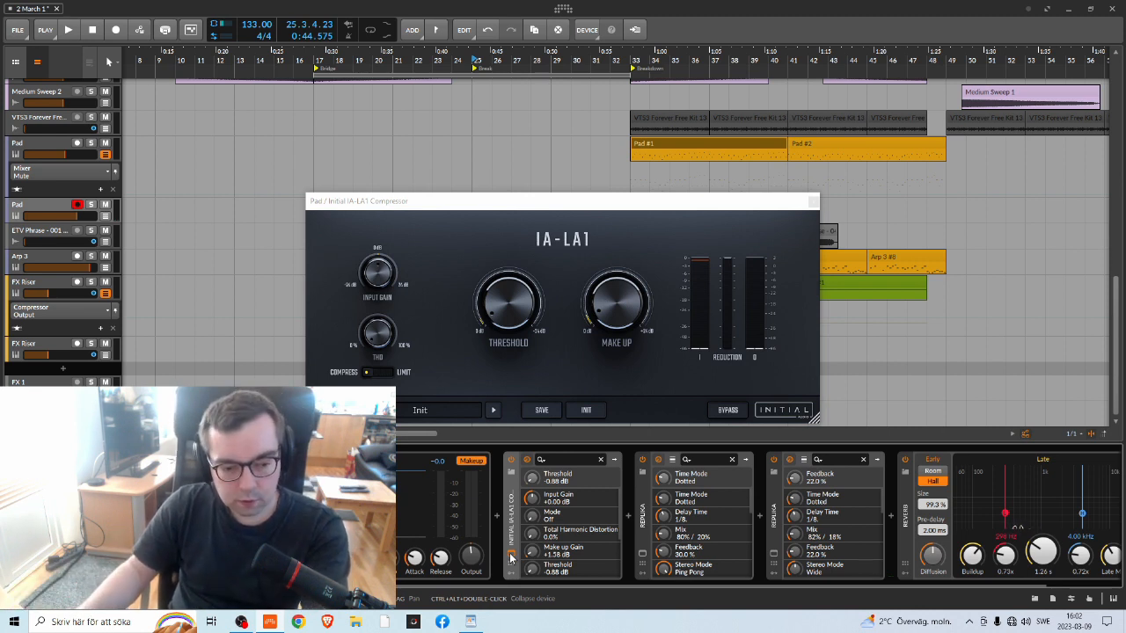
key("space")
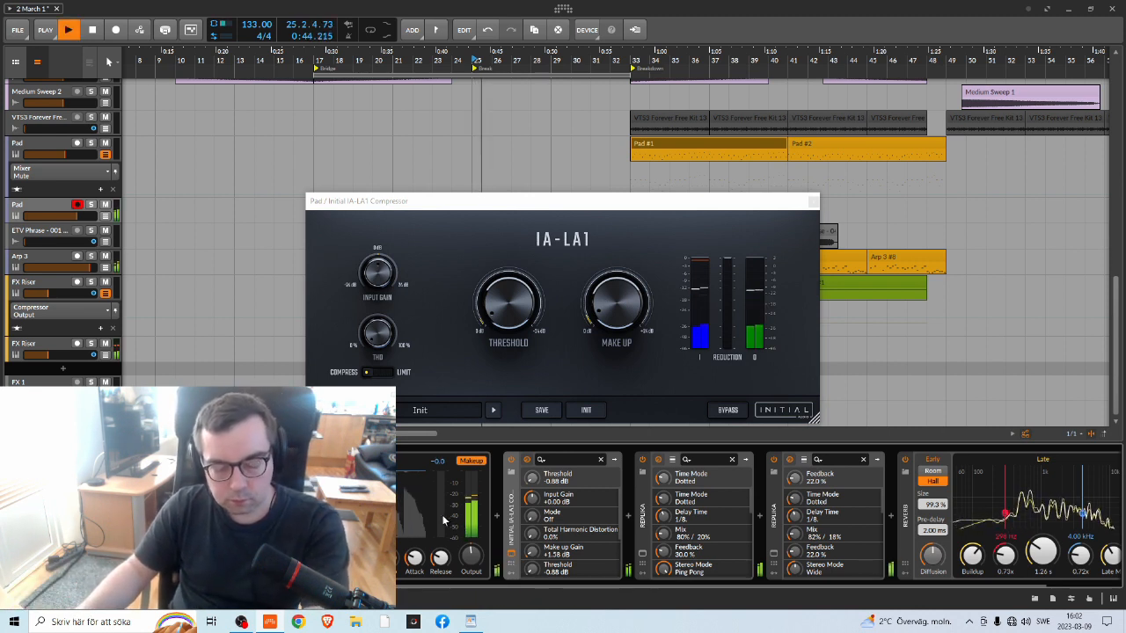
key("space")
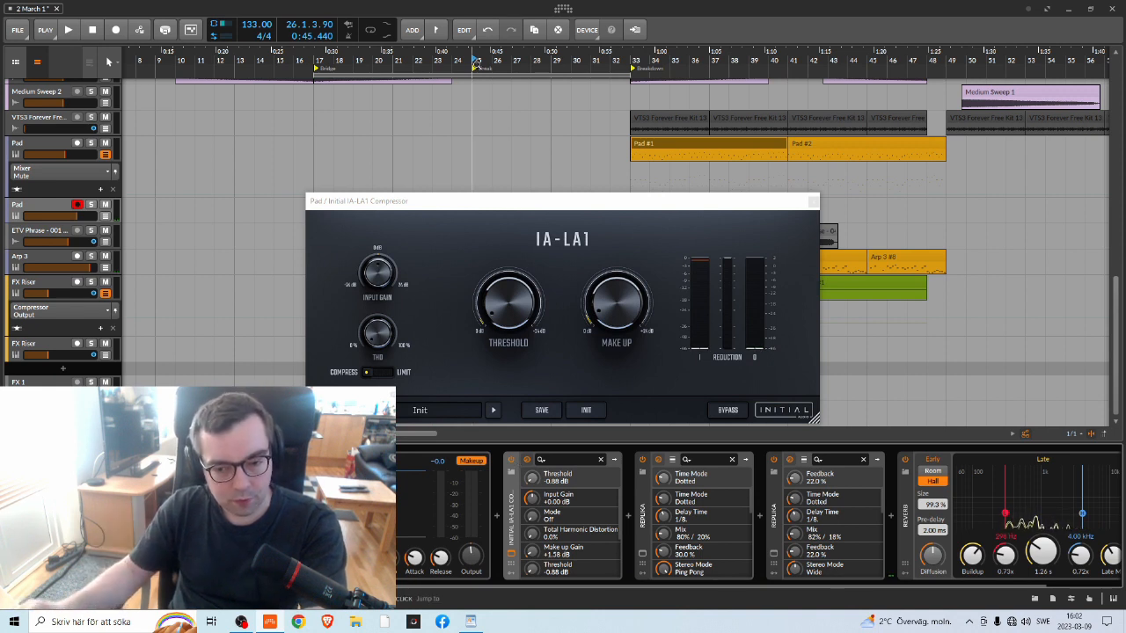
key("space")
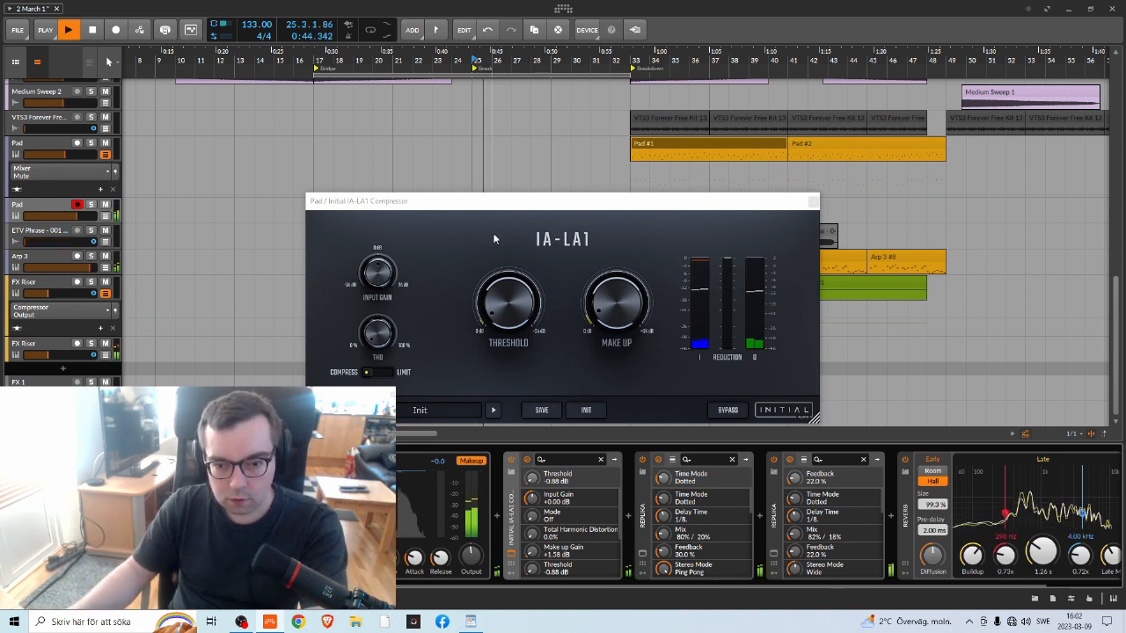
mouse_move(612, 310)
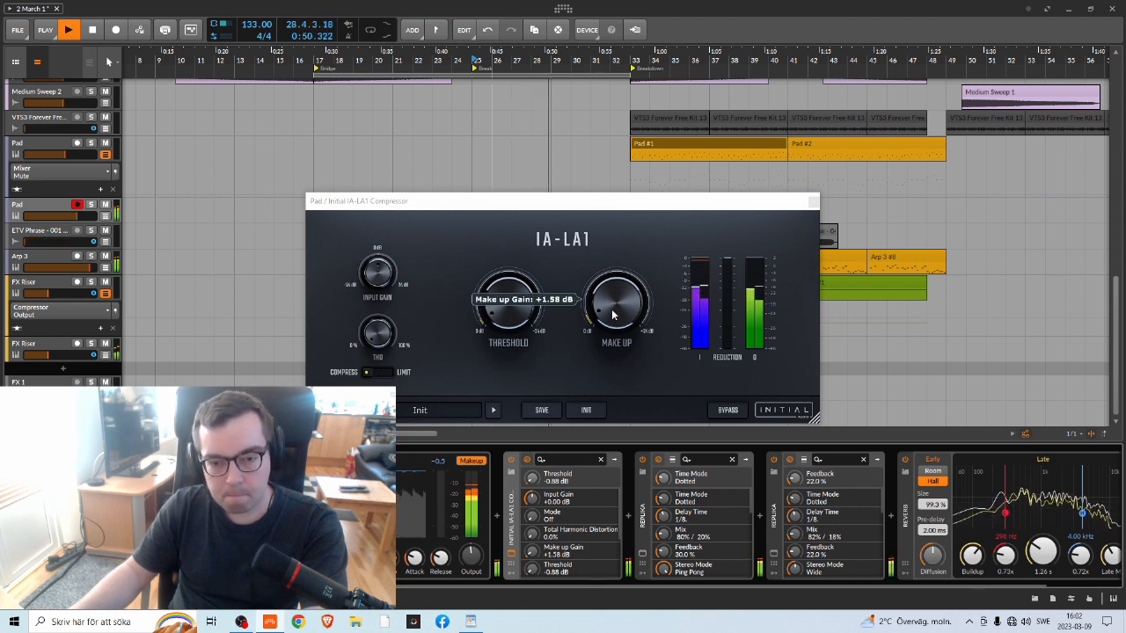
left_click_drag(624, 217, 625, 141)
left_click(825, 141)
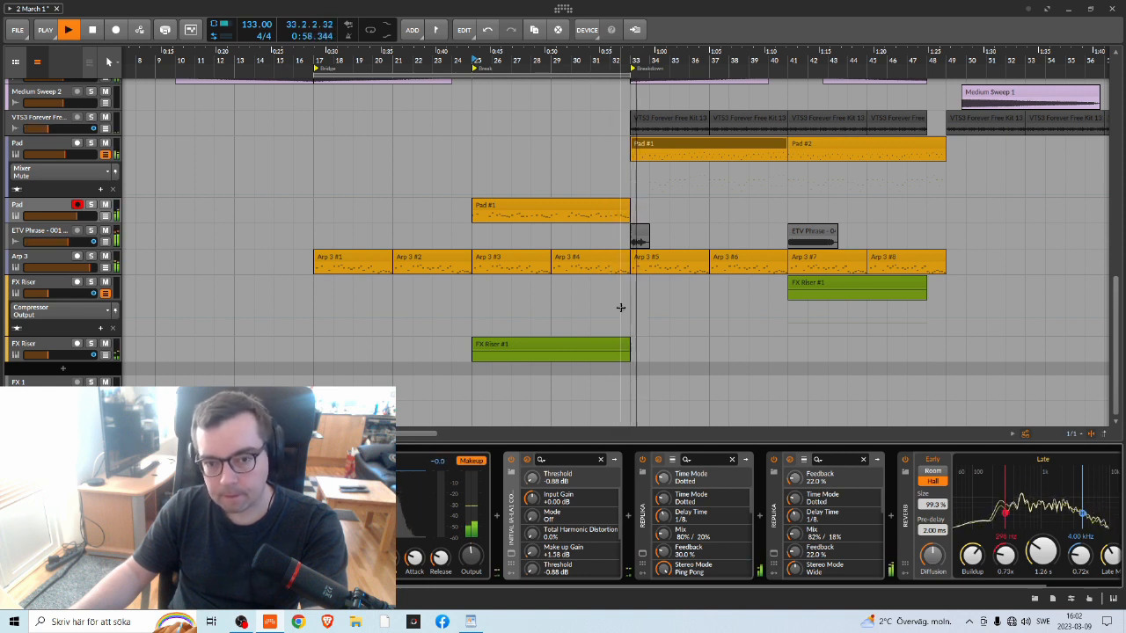
left_click(535, 204)
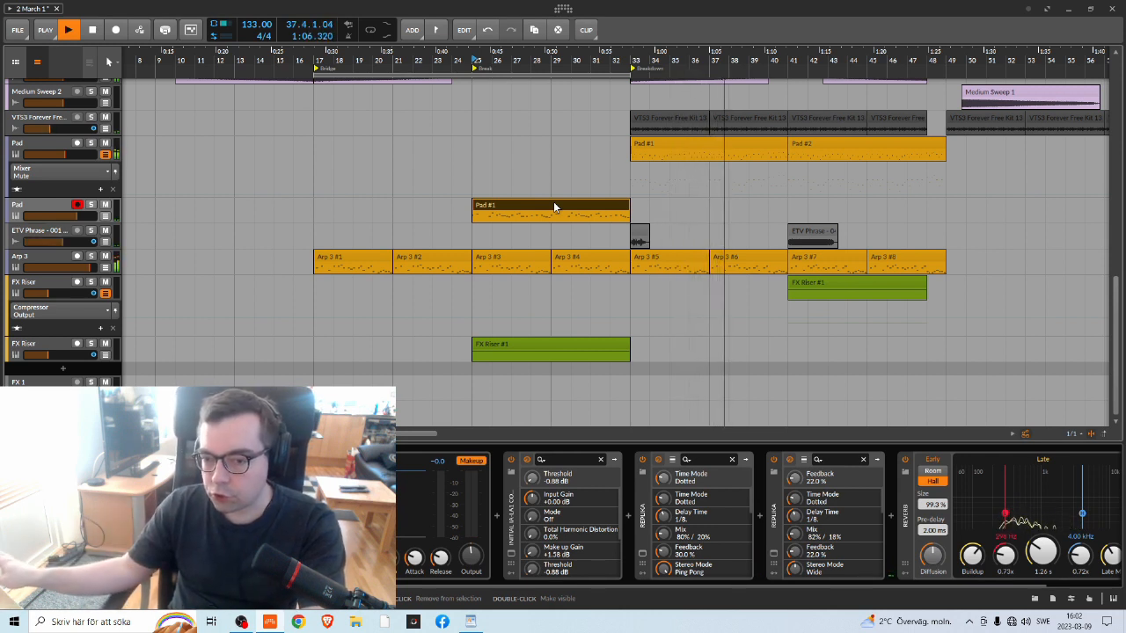
key("space")
Try a copy of the Break's FX Riser clip at bar 33 and remove it
left_click(535, 343)
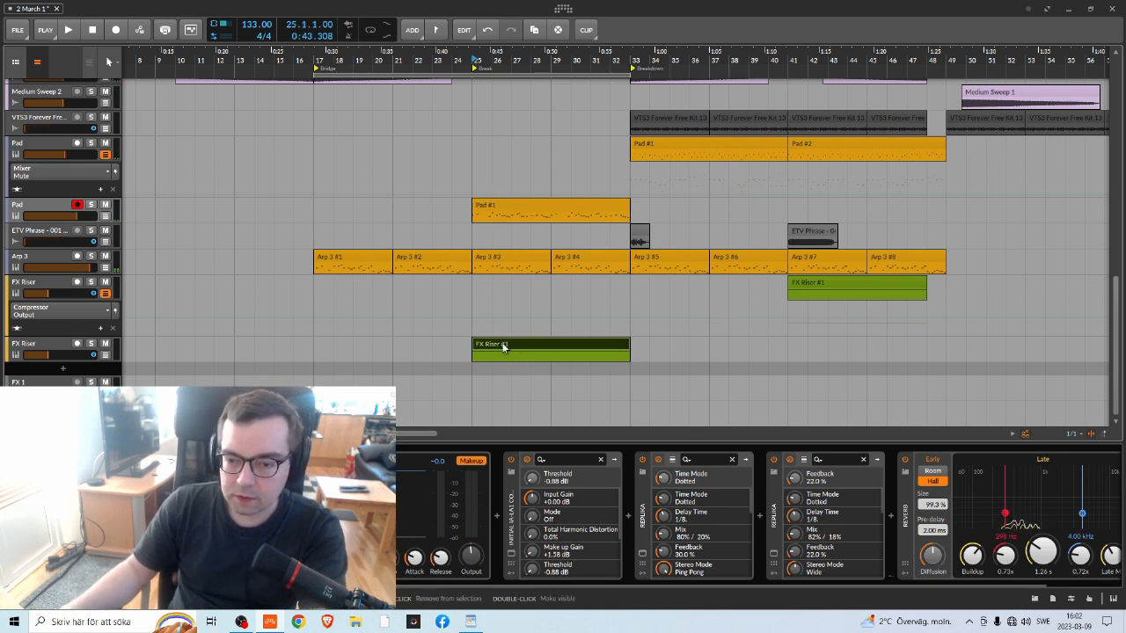
left_click_drag(508, 342, 667, 352)
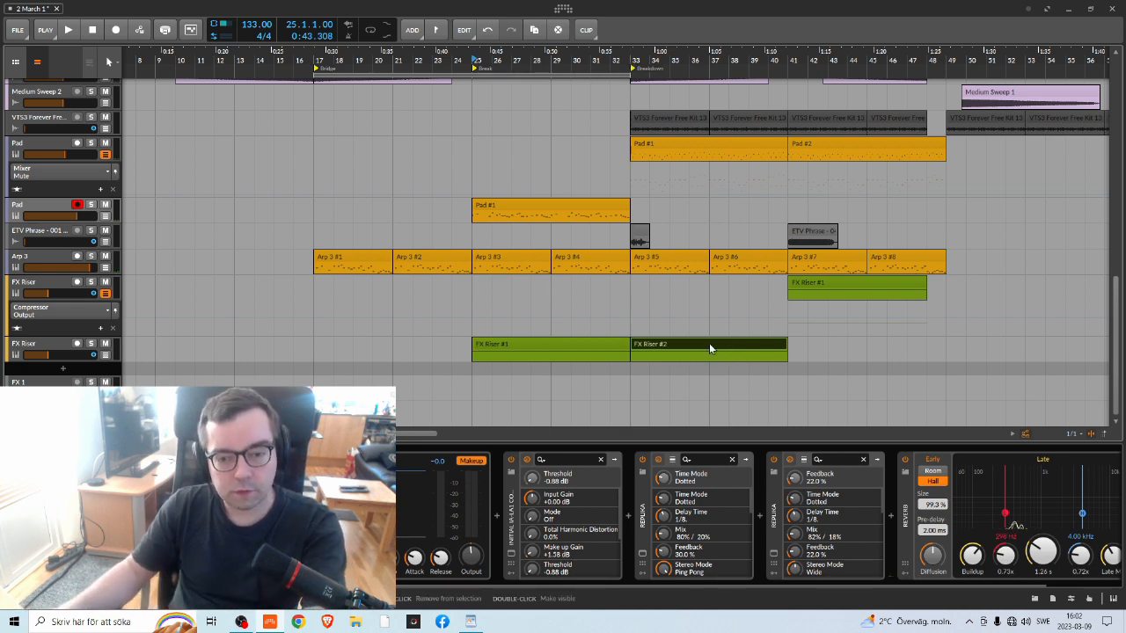
left_click(650, 343)
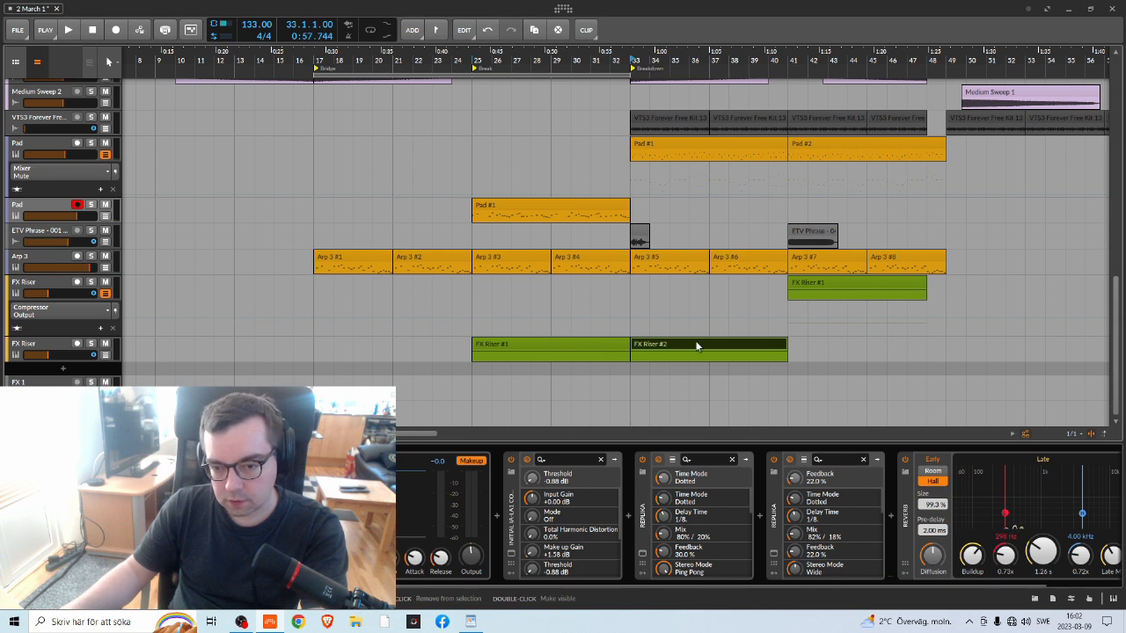
key("Delete")
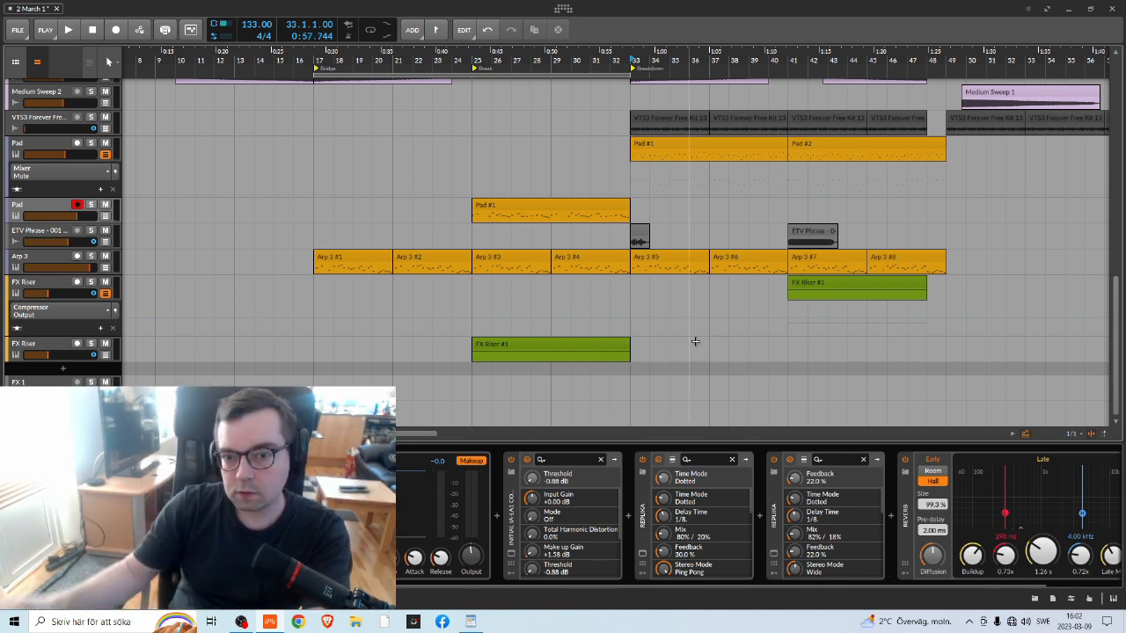
Play the Breakdown from bar 33 and briefly solo the upper Medium Sweep 2 track to check its sweep
scroll(653, 299, "up", 5)
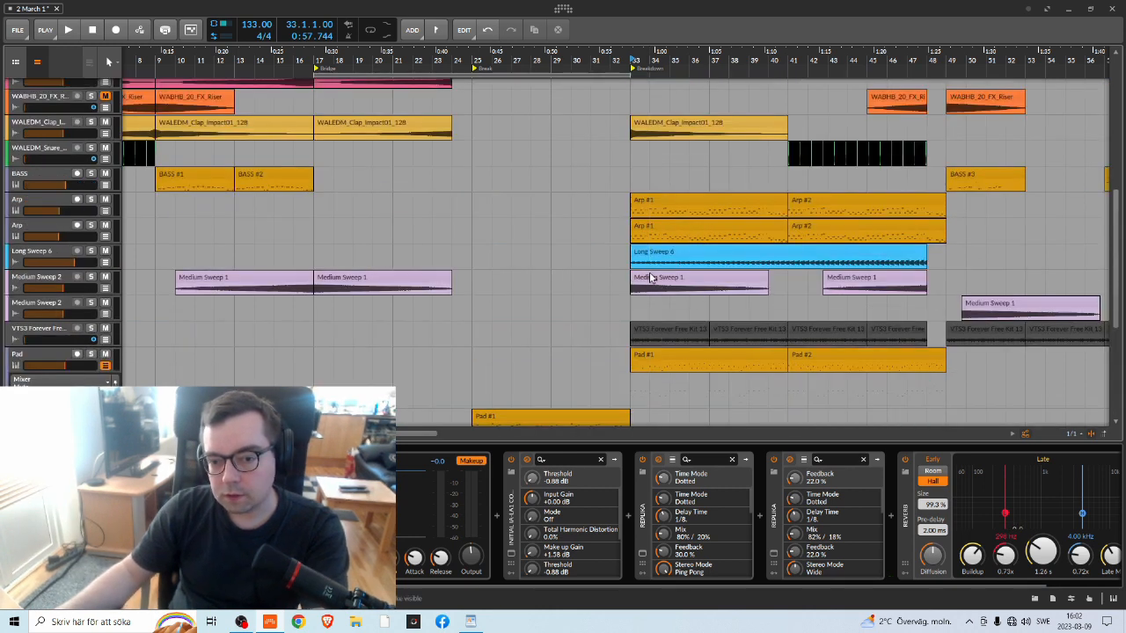
key("space")
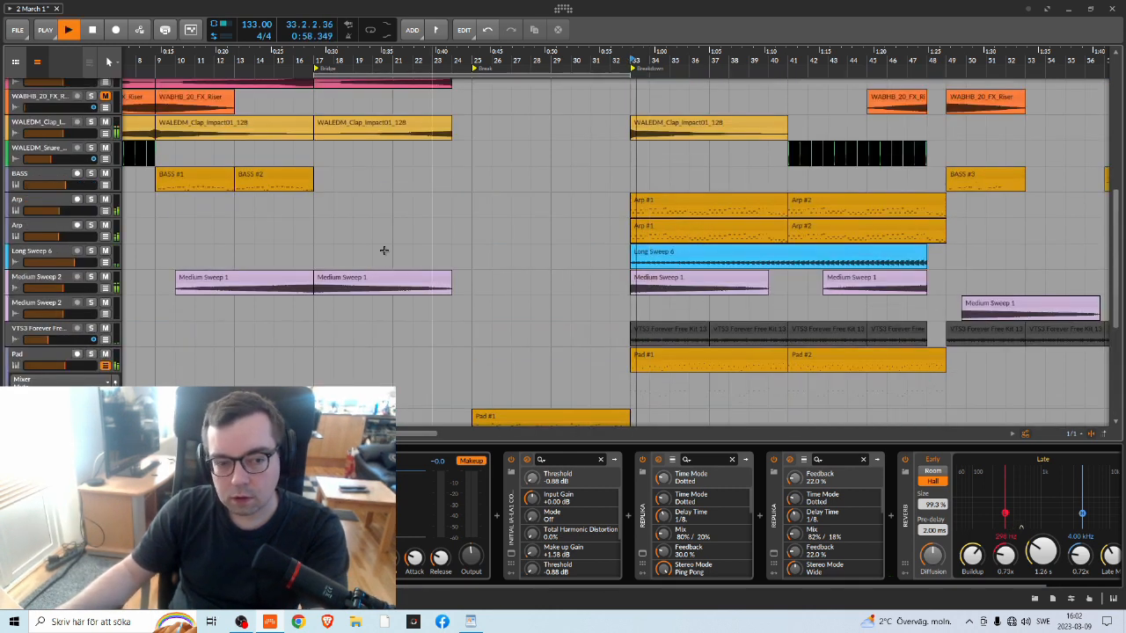
left_click(91, 278)
left_click(90, 278)
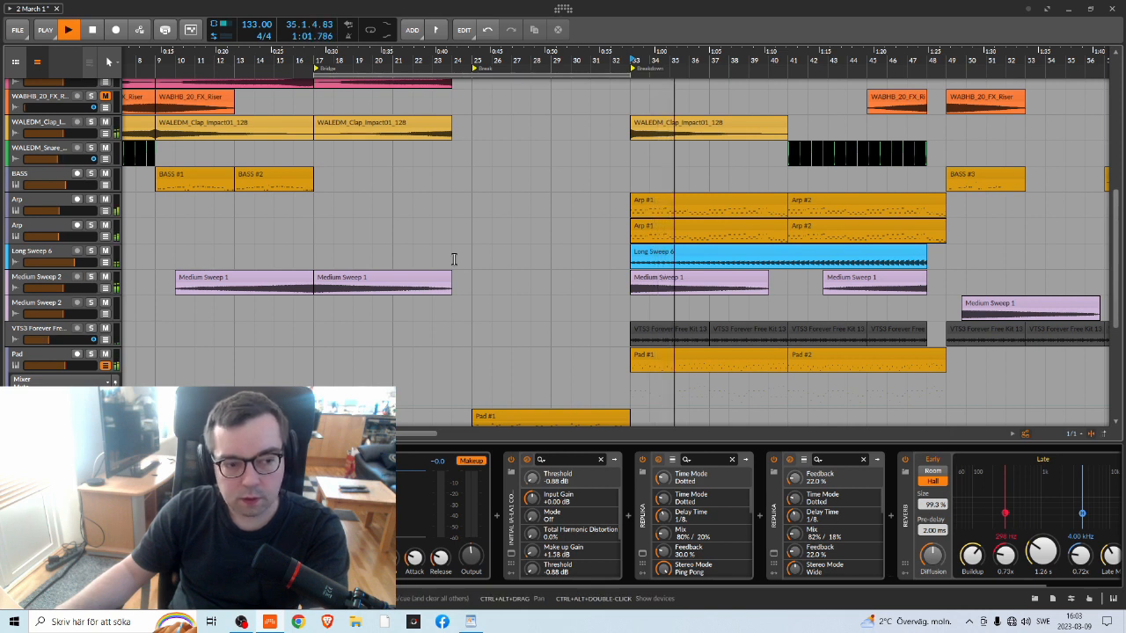
left_click(739, 281)
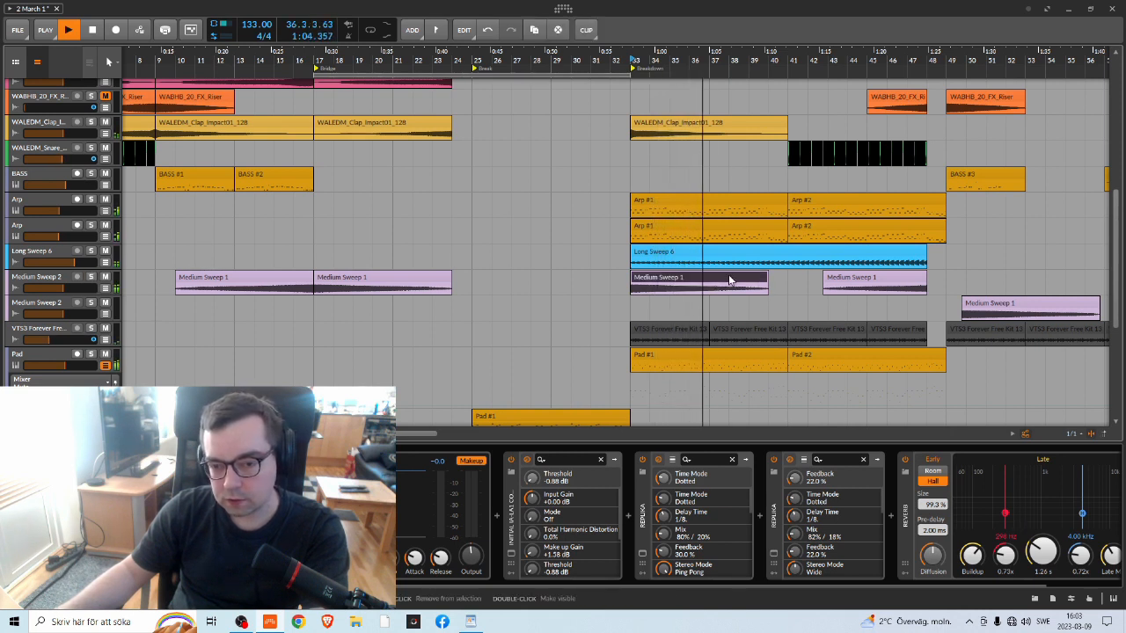
key("space")
Replay the Breakdown from bar 33, briefly soloing the VTS3 Forever Free track and the upper Medium Sweep 2 track to identify their sounds
key("space")
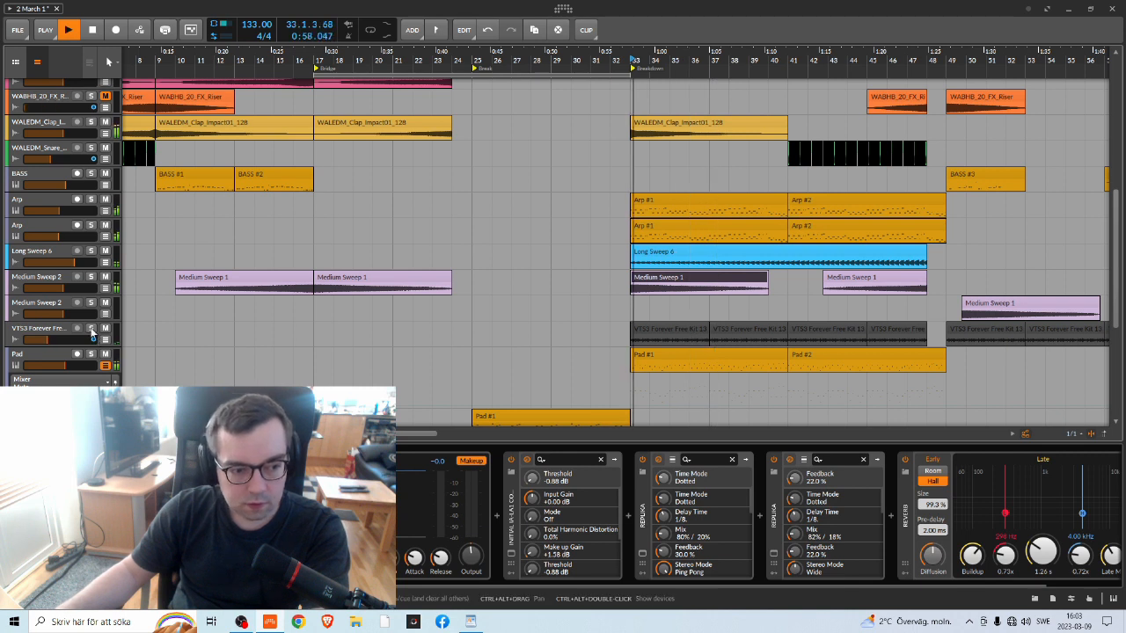
left_click(91, 328)
left_click(90, 329)
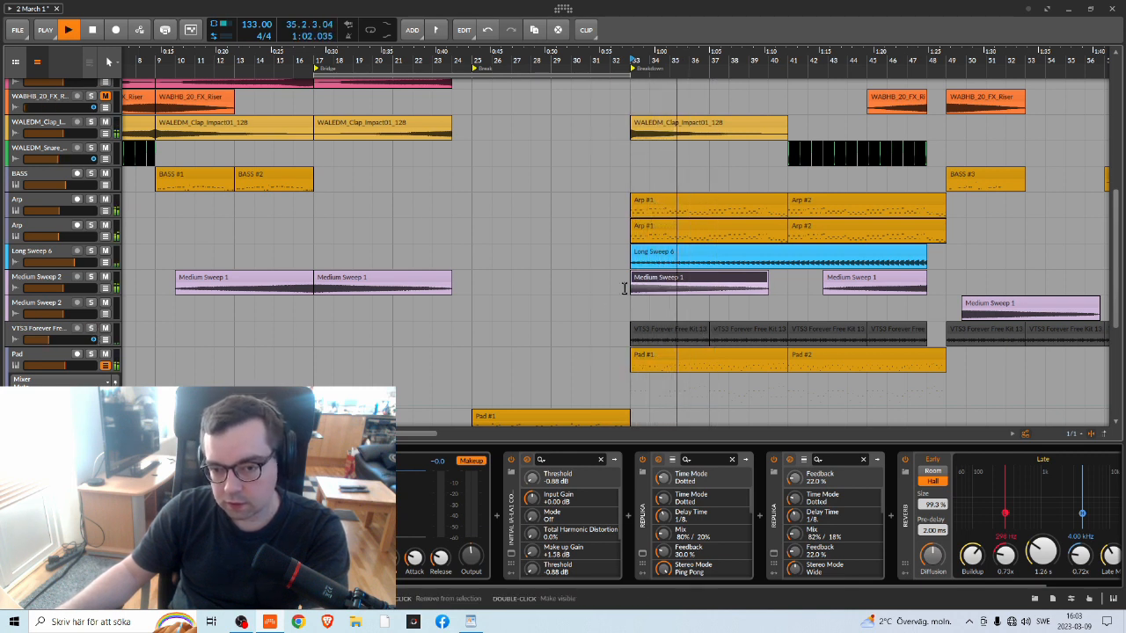
left_click(91, 277)
left_click(91, 277)
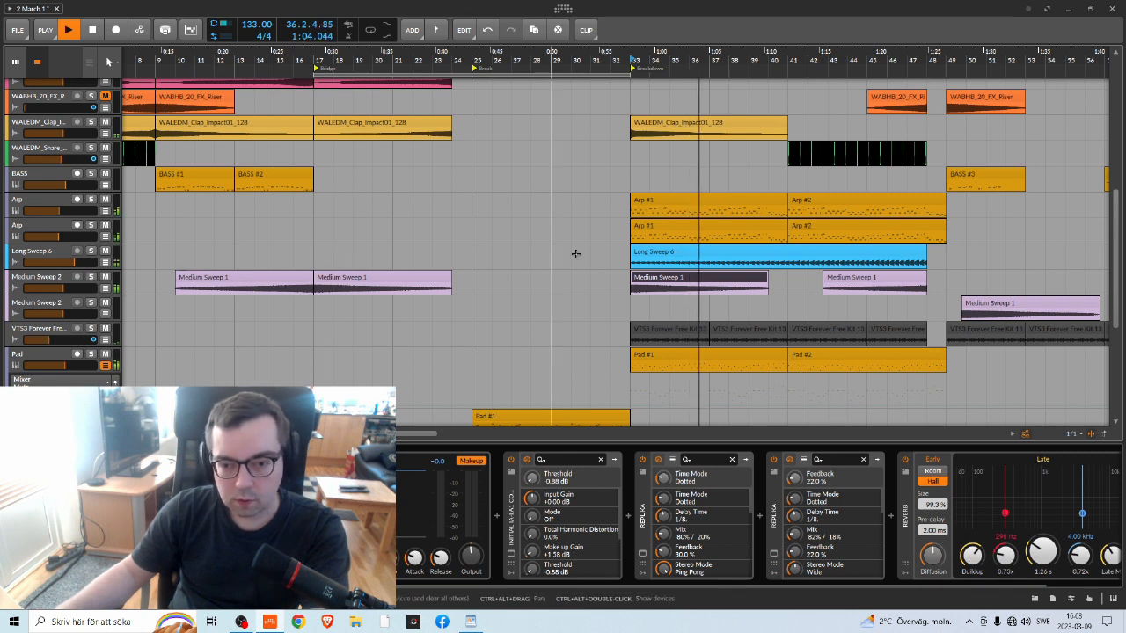
key("space")
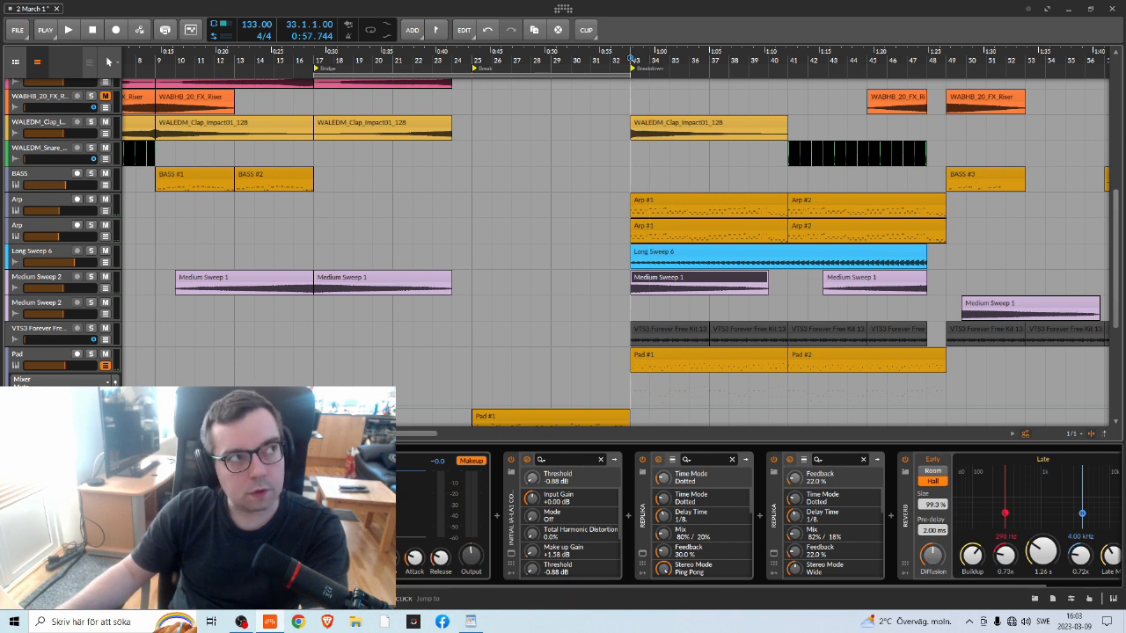
Play the first bars of the Breakdown once more with all tracks to judge the transition
key("space")
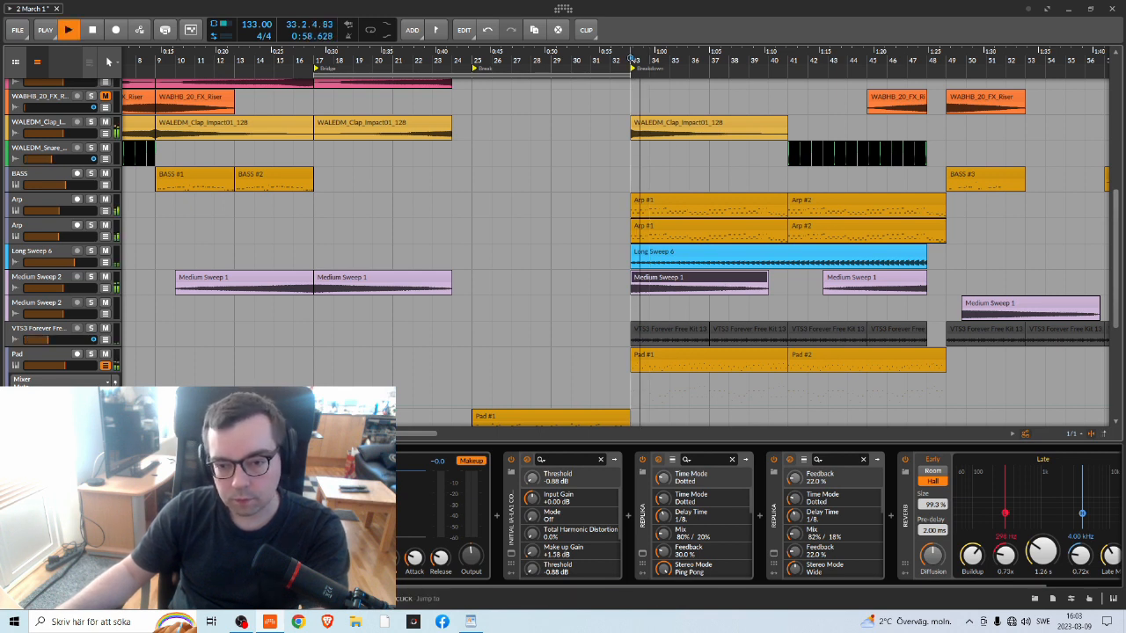
key("space")
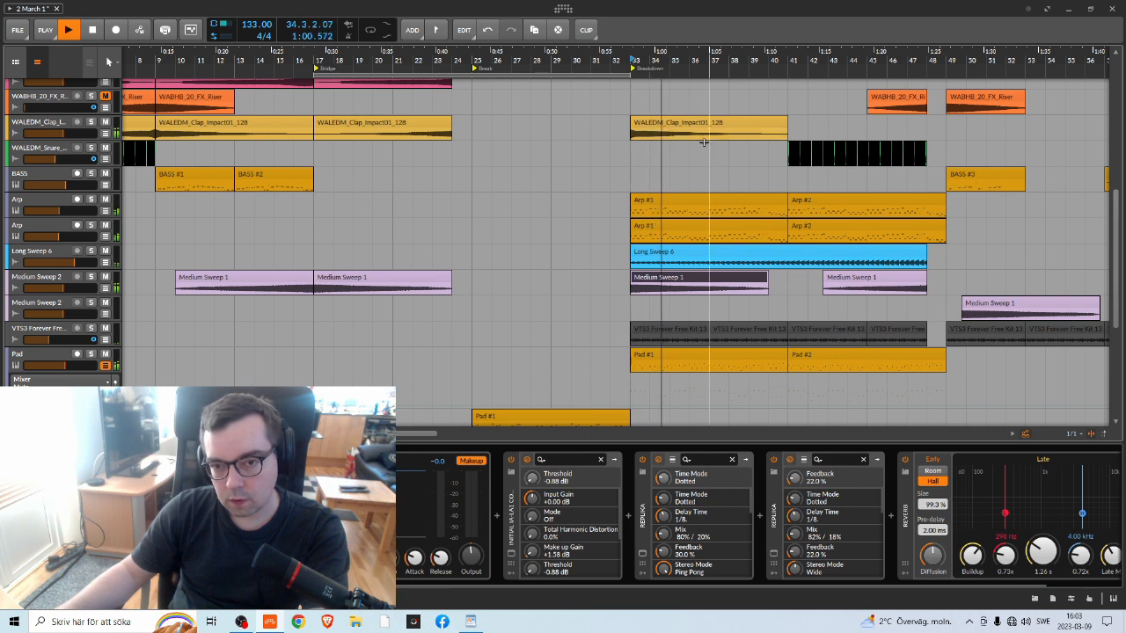
scroll(739, 281, "down", 2)
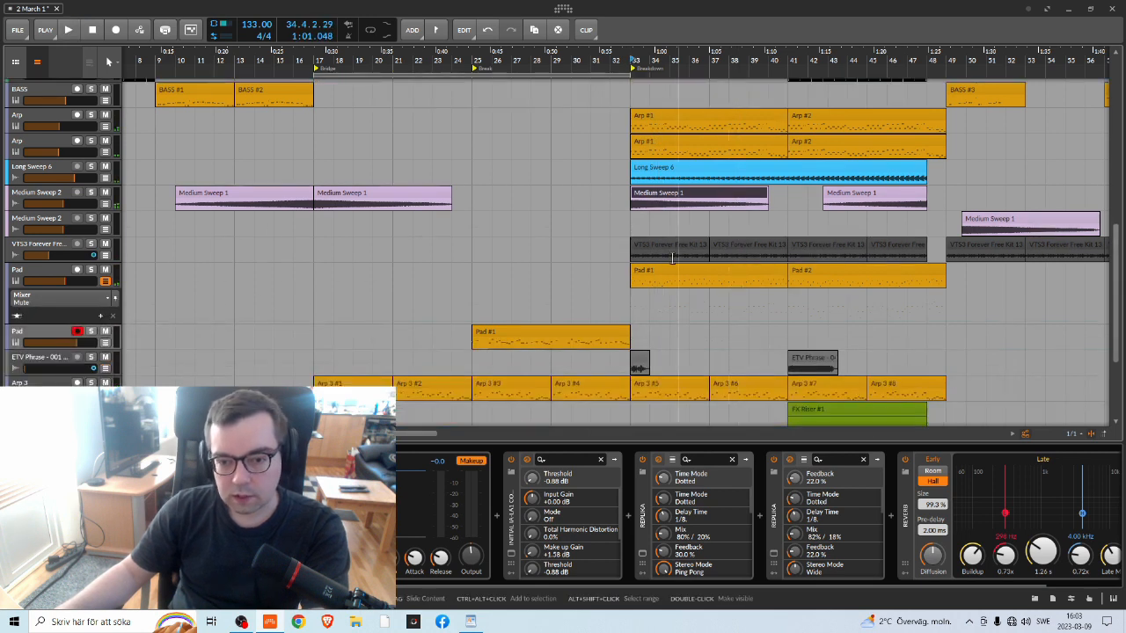
Open the A1TriggerGate plug-in on the lower Medium Sweep 2 track to check its gate settings, and close it
scroll(666, 251, "up", 1)
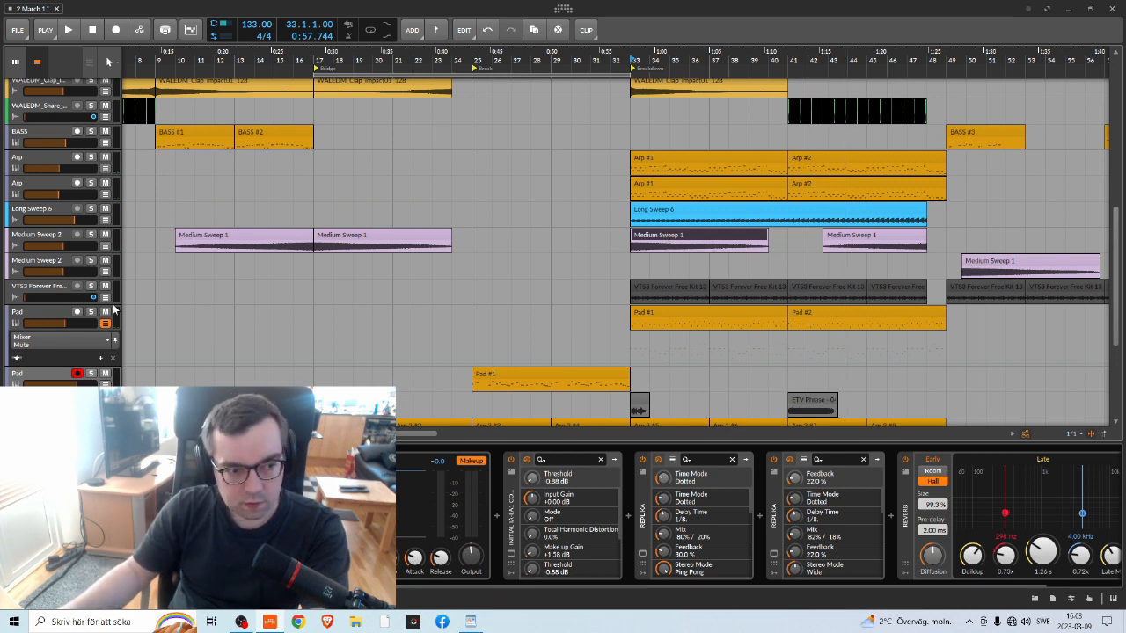
left_click(47, 266)
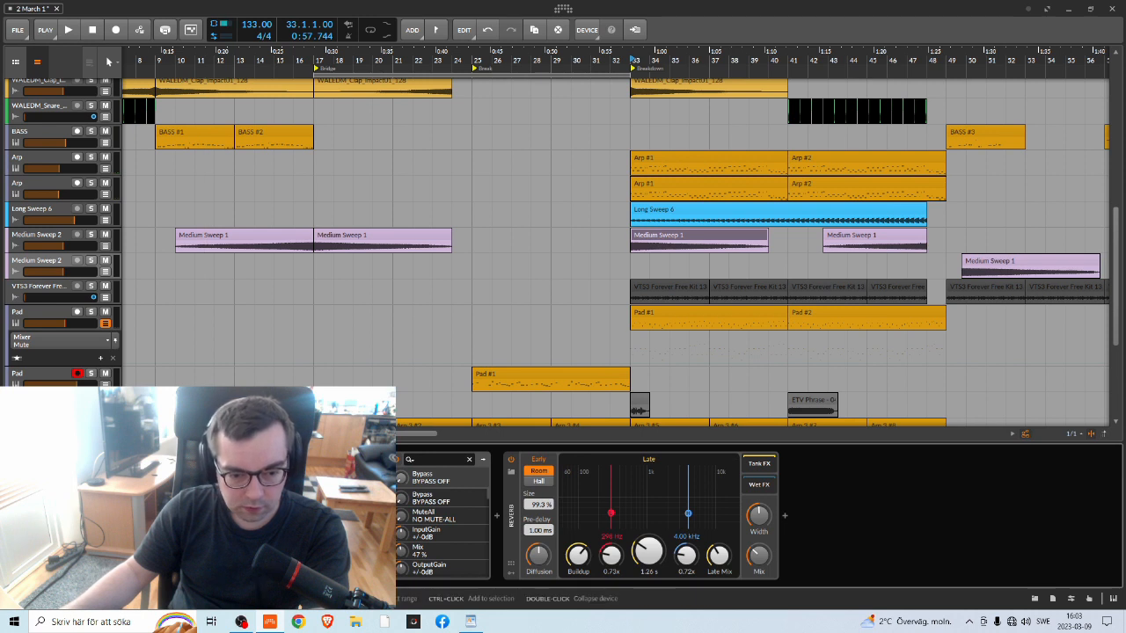
left_click(385, 528)
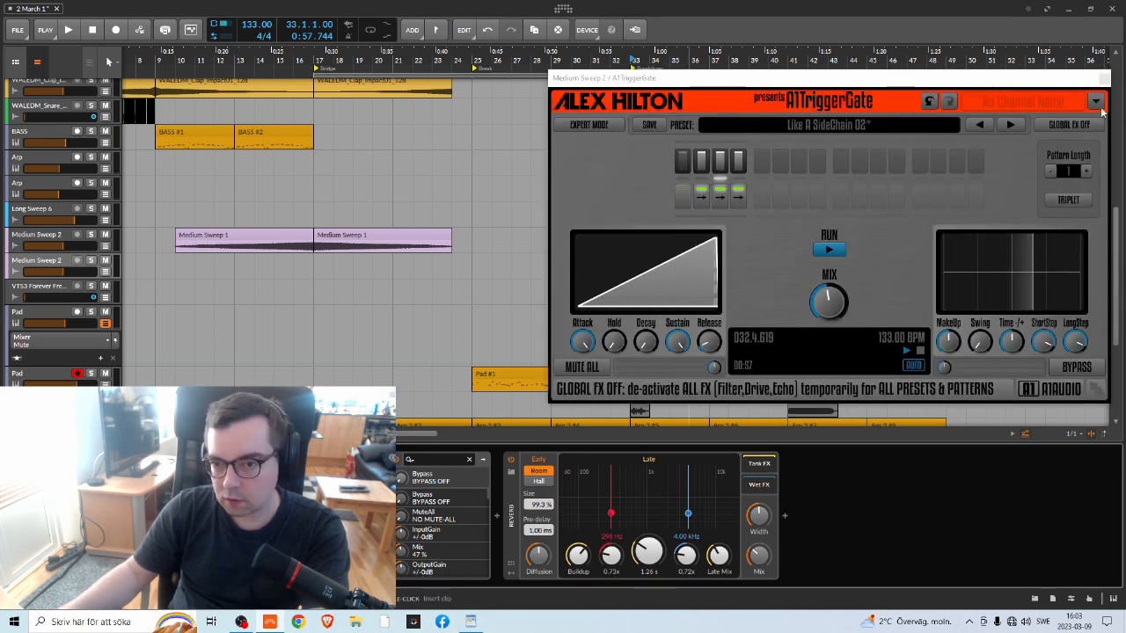
left_click(1099, 79)
Copy the lower Medium Sweep 2 track's clip back to bar 33 and delete the upper track's clip there
left_click_drag(987, 264, 653, 266)
key("space")
left_click(664, 238)
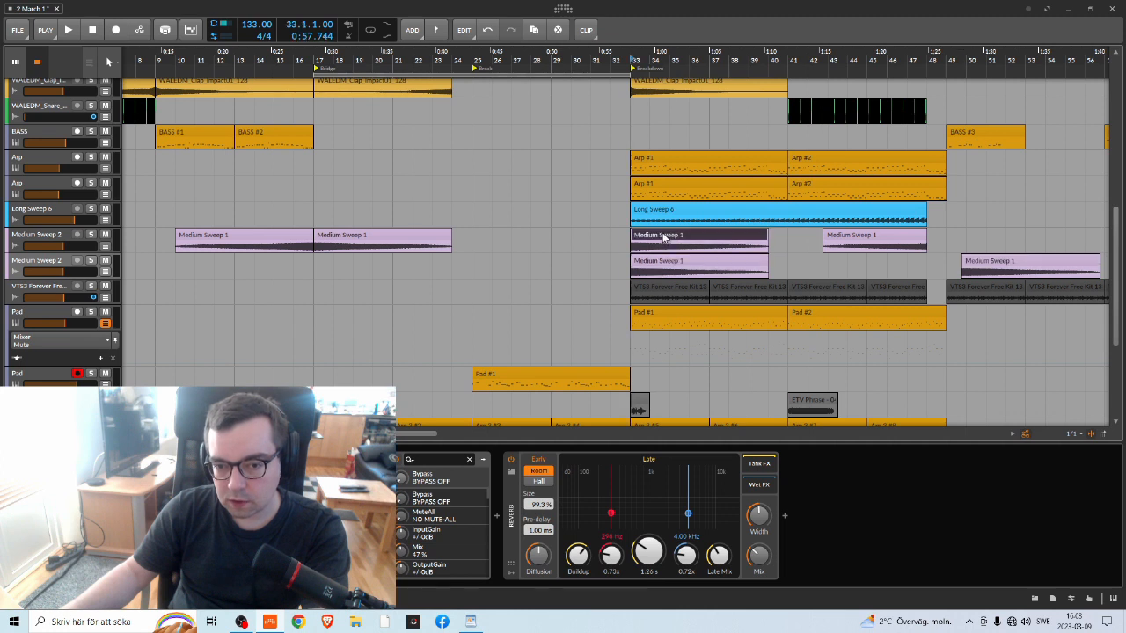
key("Delete")
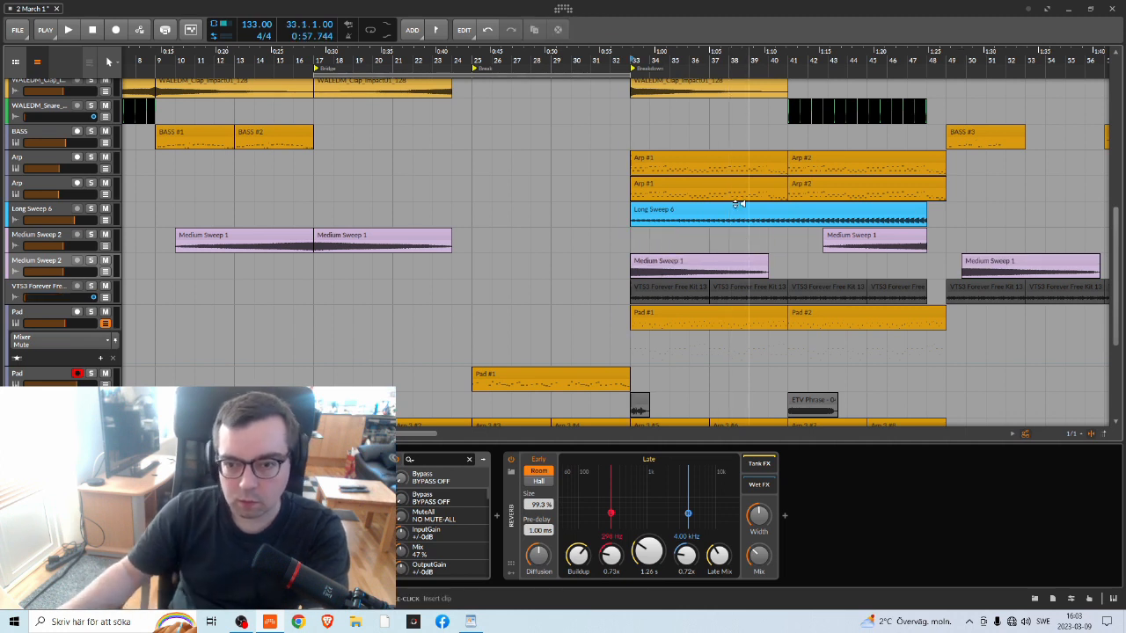
Play the Breakdown from bar 33 twice to judge the sweep on the lower Medium Sweep 2 track
key("space")
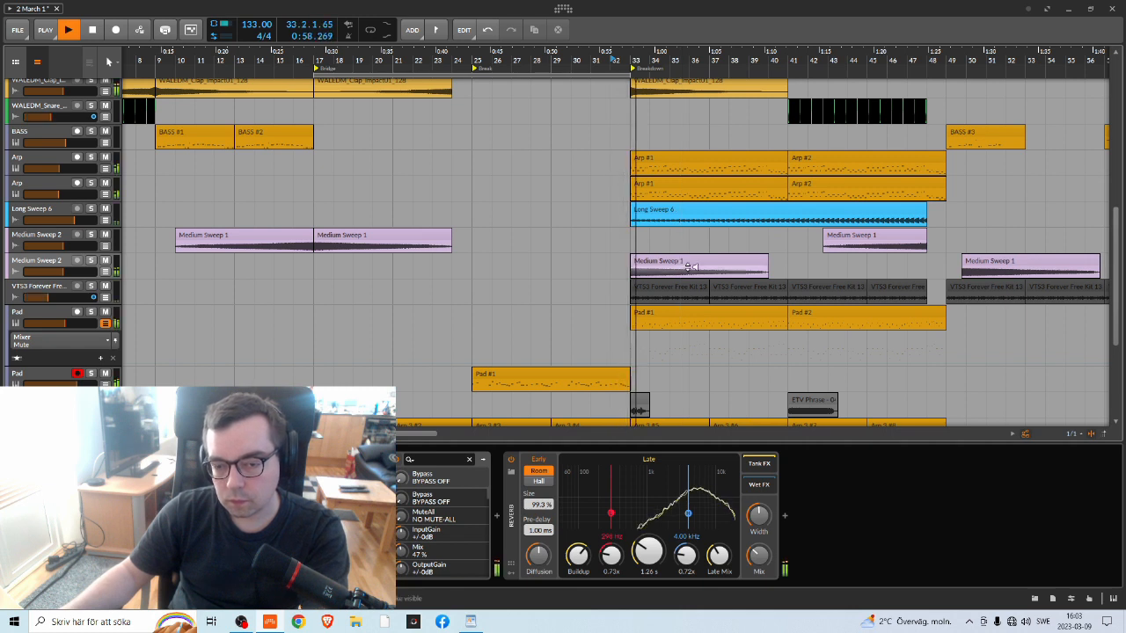
left_click(695, 267)
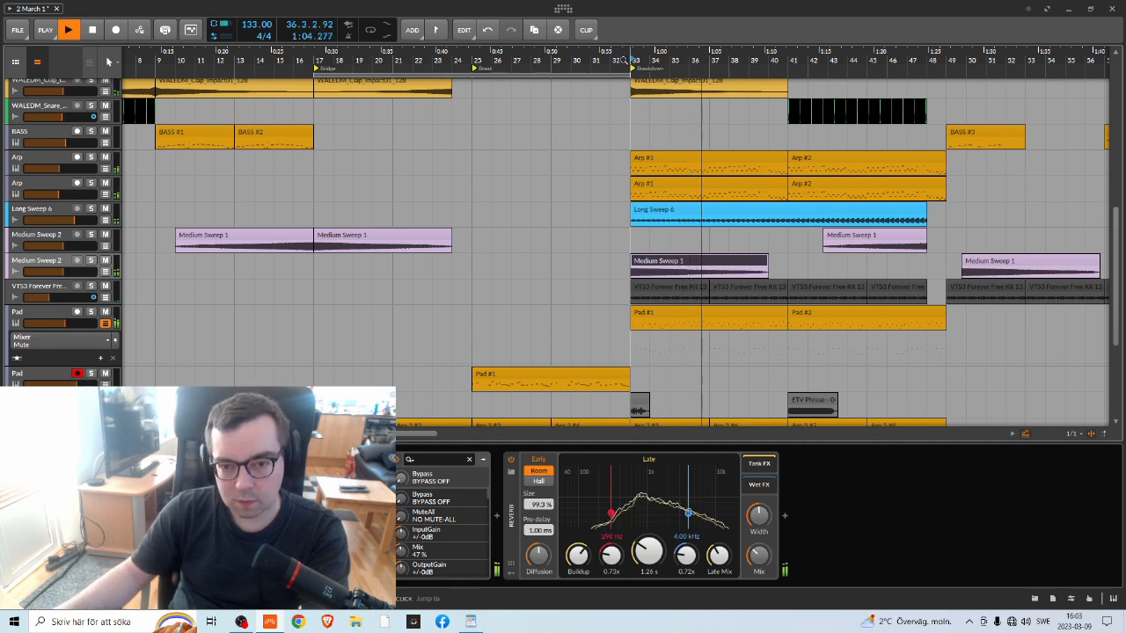
key("space")
key("space")
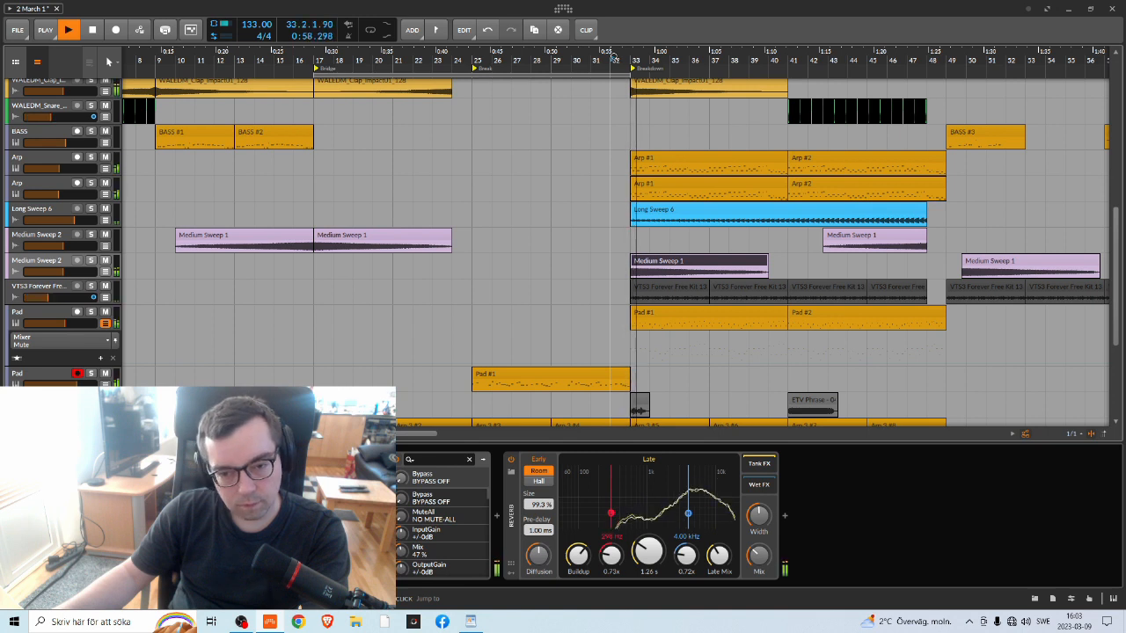
key("space")
Restore the upper track's sweep clip at bar 33 and delete the copy on the lower Medium Sweep 2 track
key("ctrl+z")
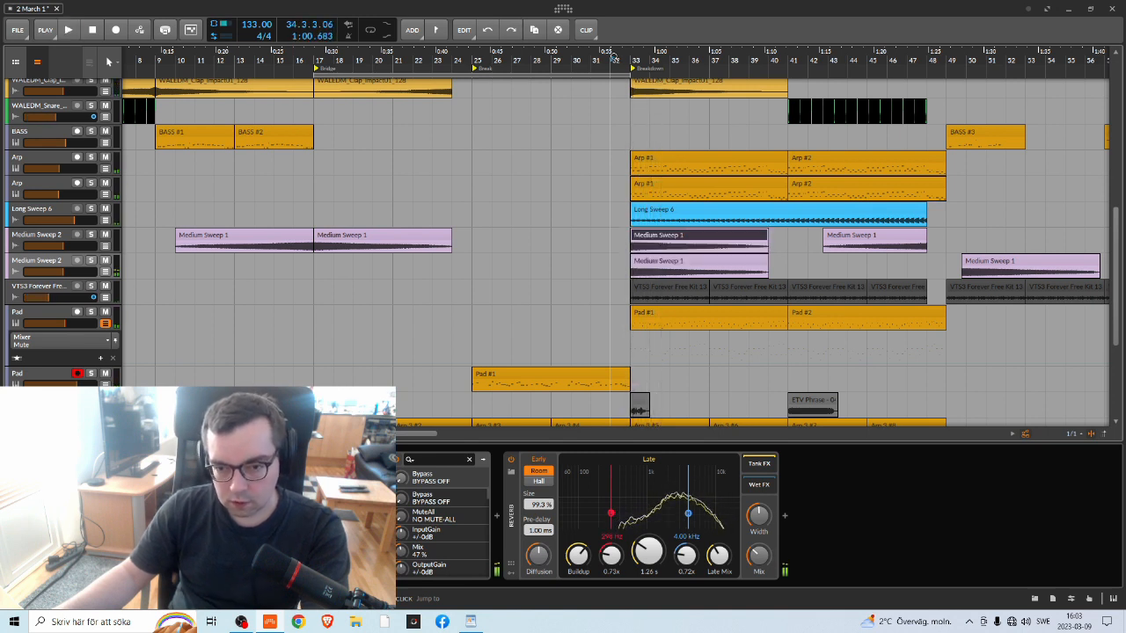
left_click(679, 263)
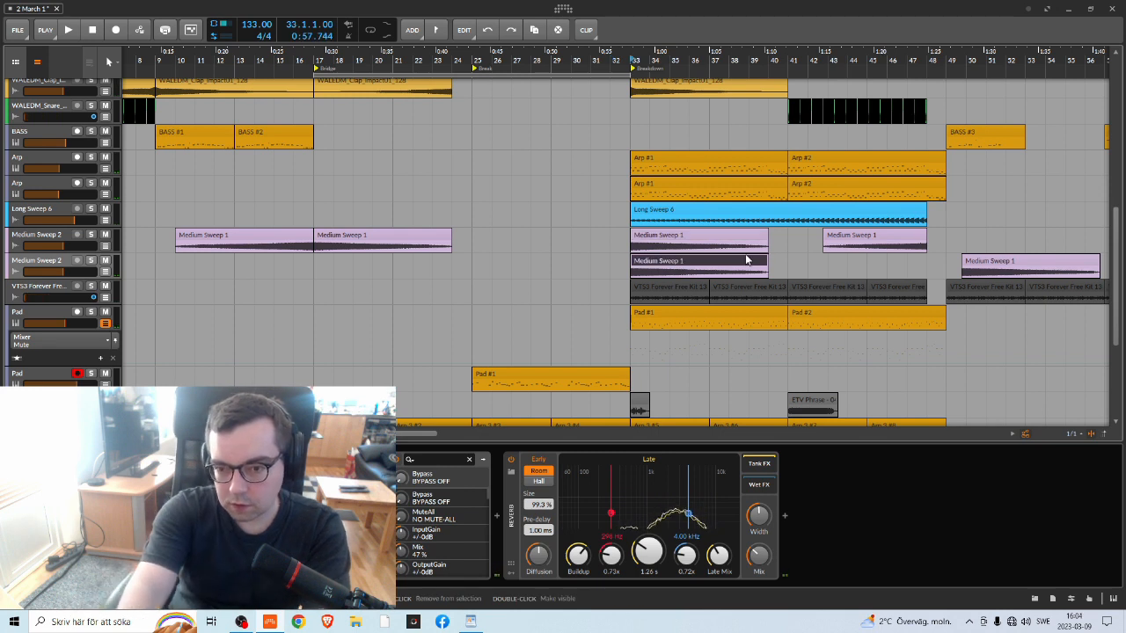
key("Delete")
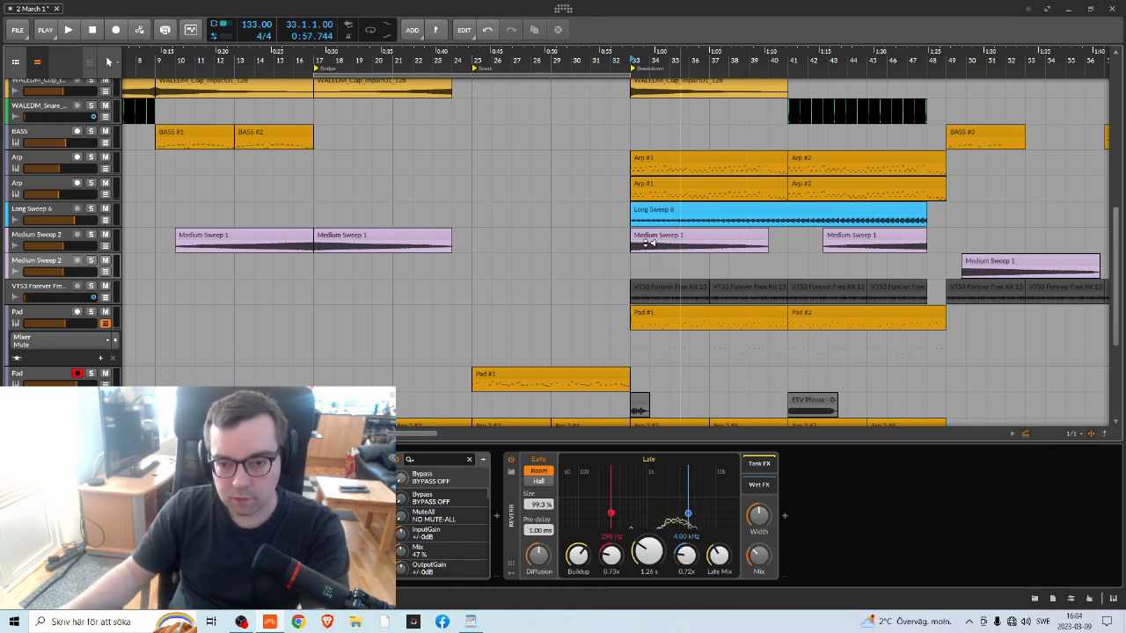
Duplicate the lower Medium Sweep 2 track directly below itself
left_click(30, 234)
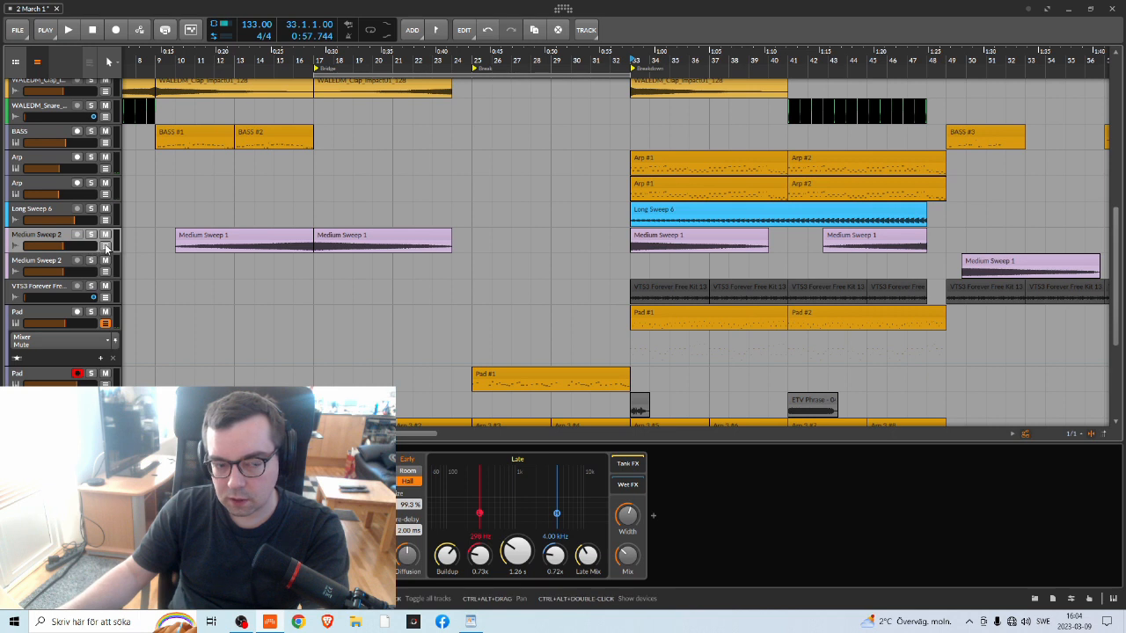
left_click(57, 259)
left_click_drag(57, 260, 47, 288)
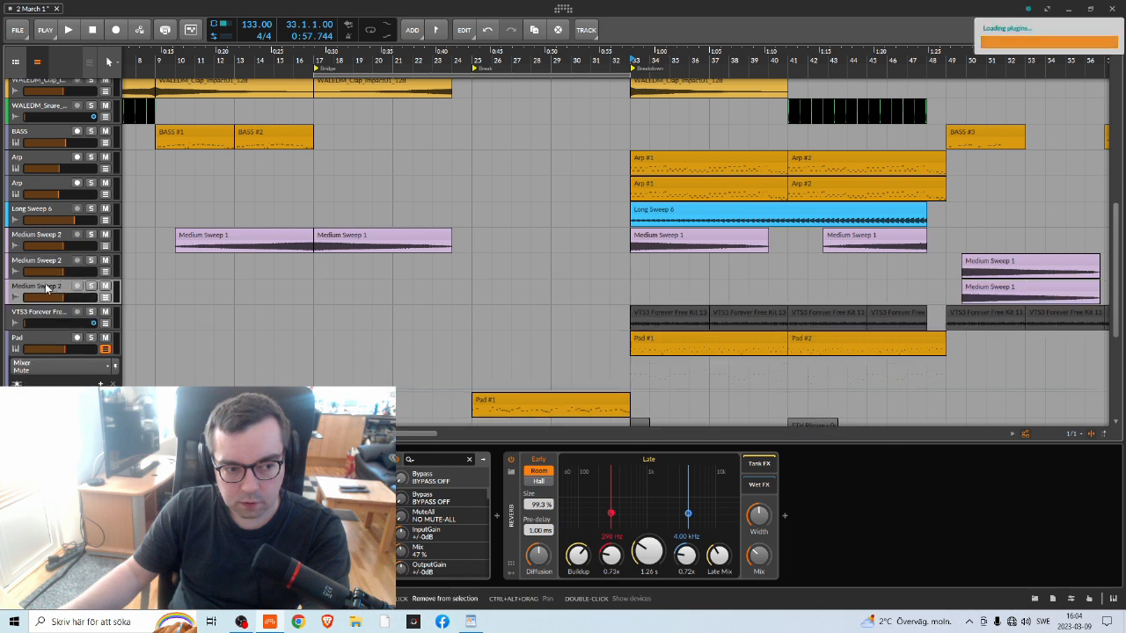
Remove only the A1TriggerGate device from the duplicated Medium Sweep 2 track, keeping its Reverb
left_click(473, 512)
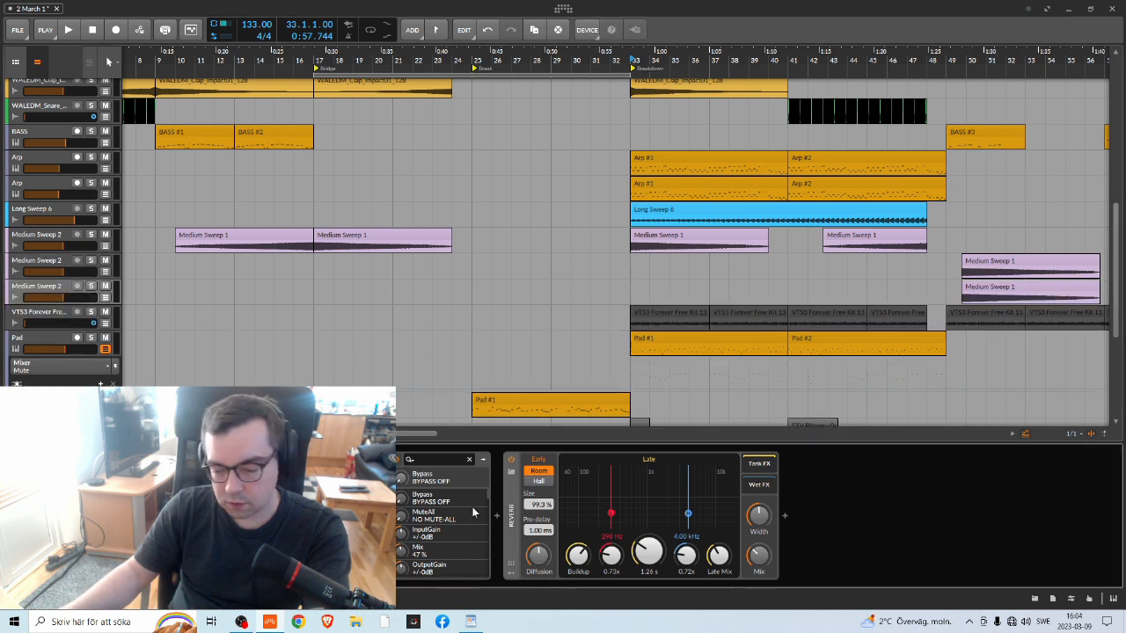
key("Delete")
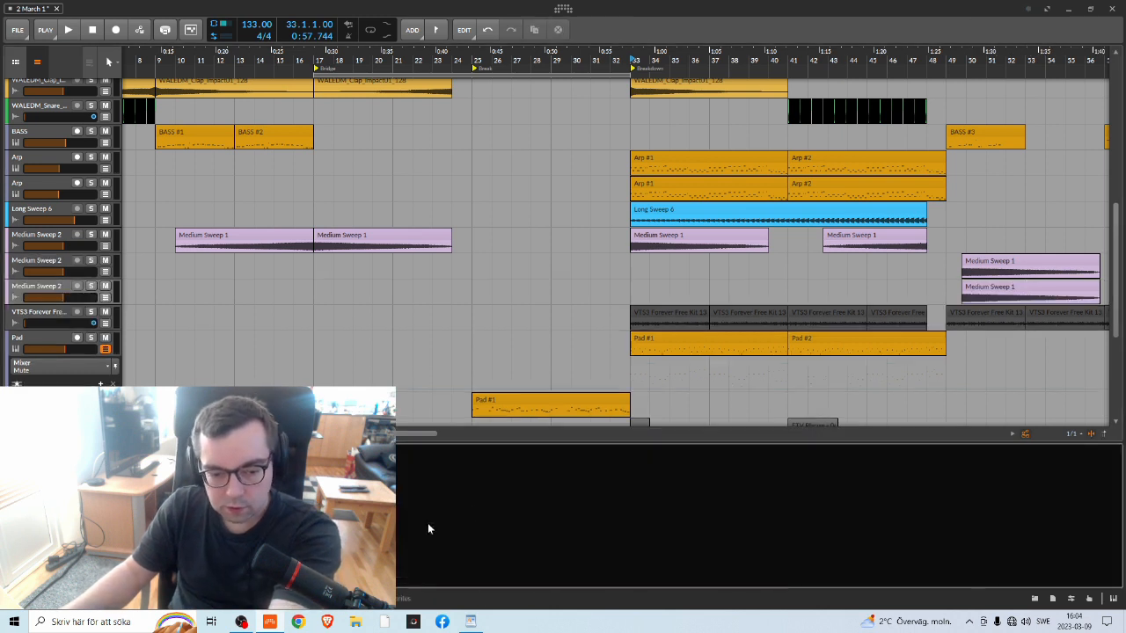
key("ctrl+z")
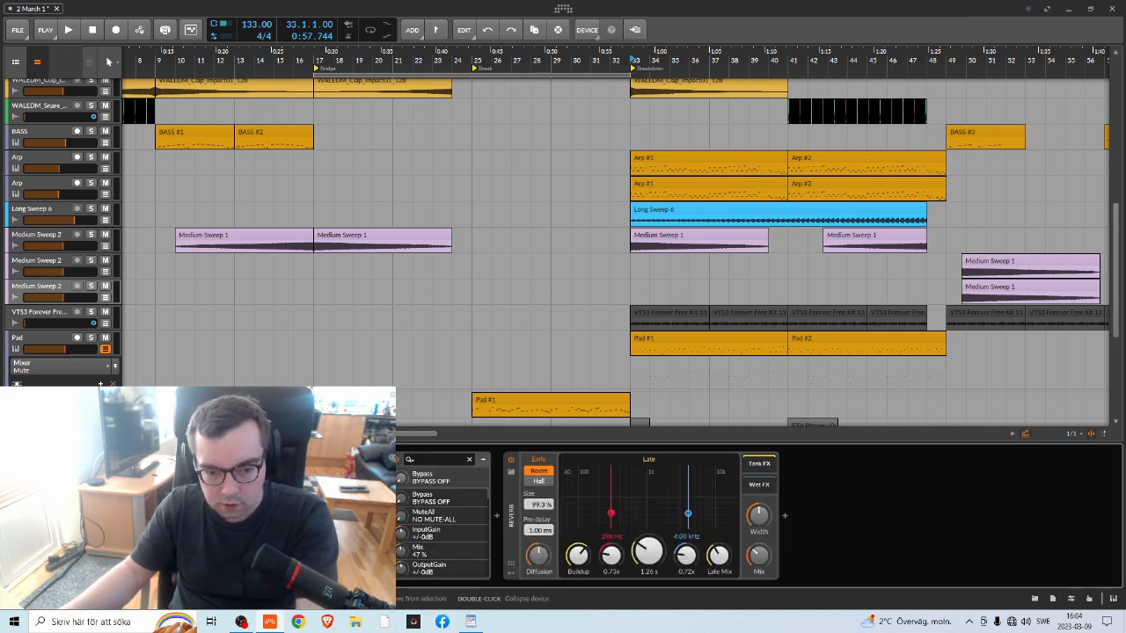
key("Delete")
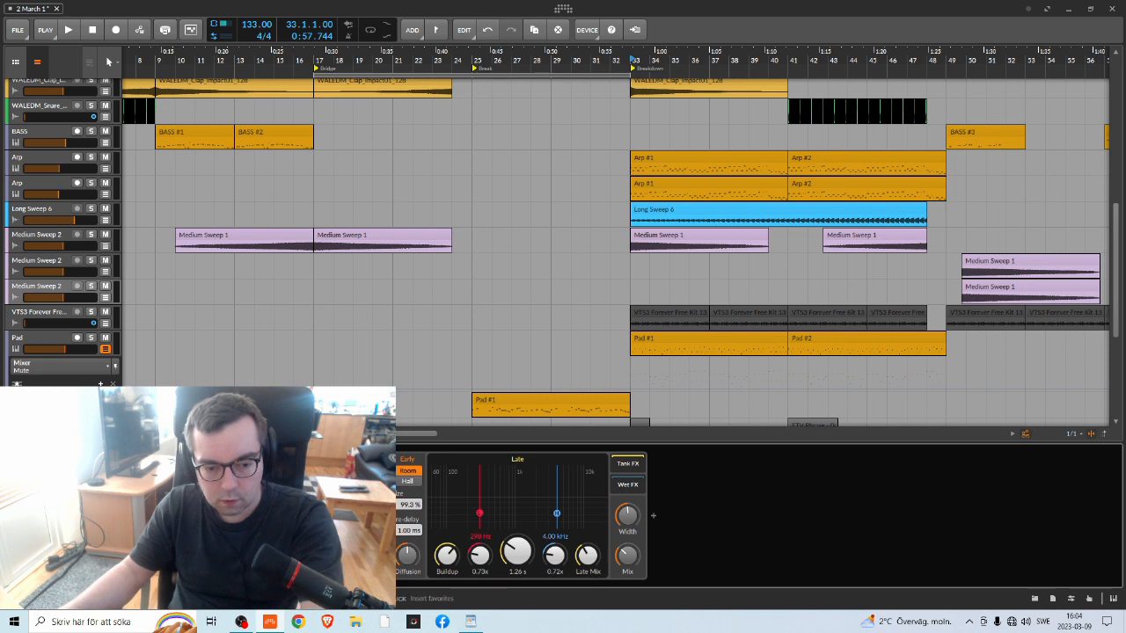
Find ShaperBox 2 by searching for "cab" and insert it before the Reverb on the duplicated sweep track
key("b")
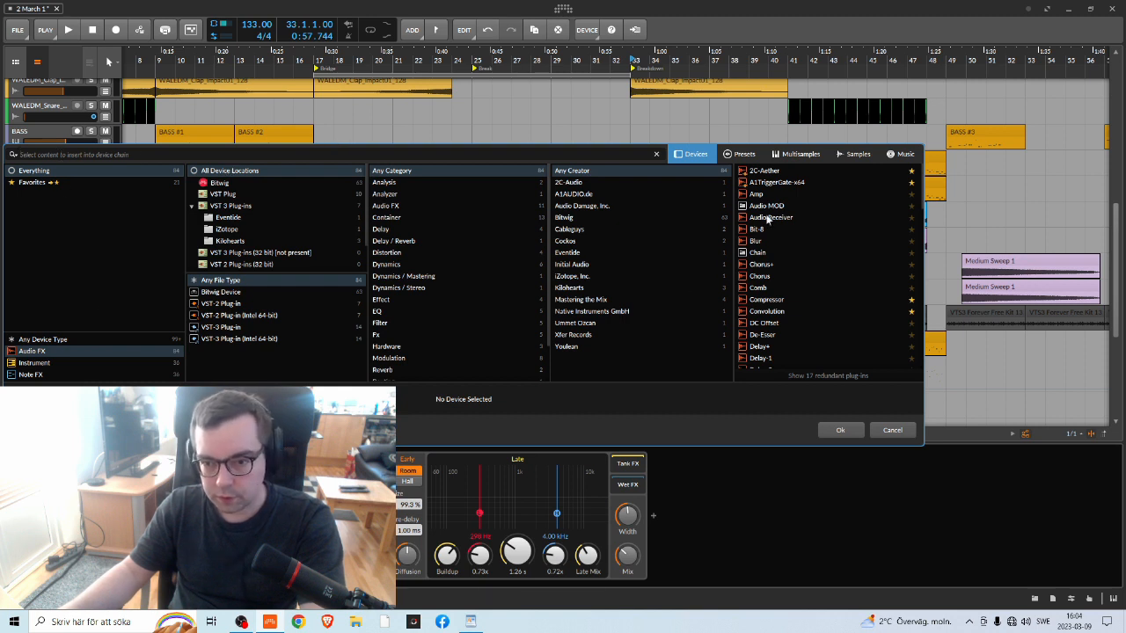
scroll(792, 304, "down", 5)
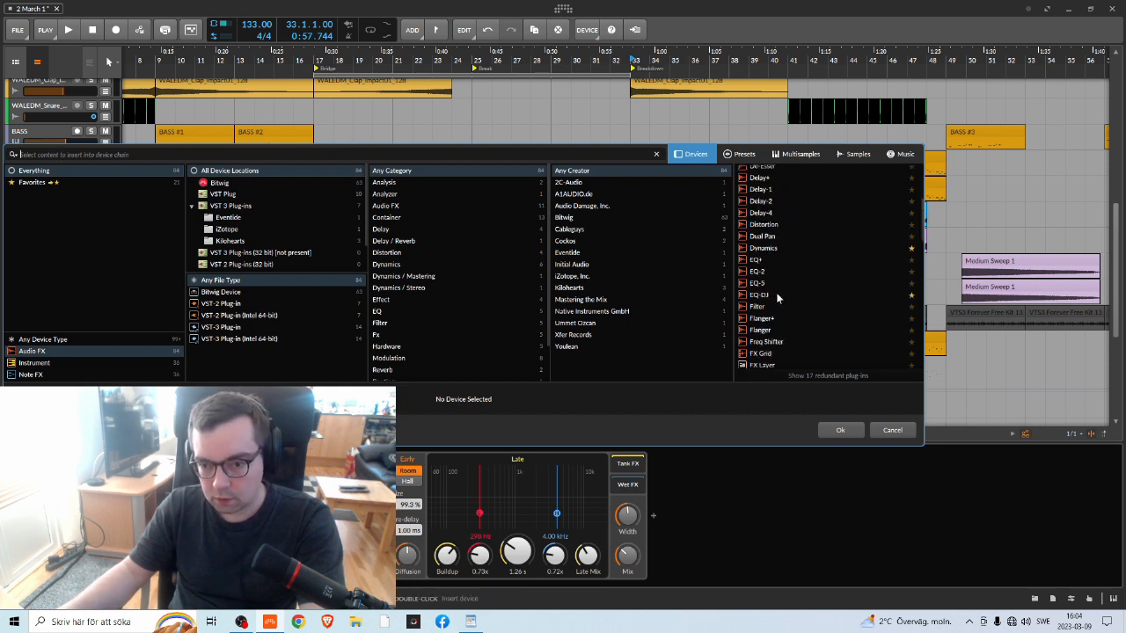
left_click(130, 154)
type("cab")
left_click(765, 182)
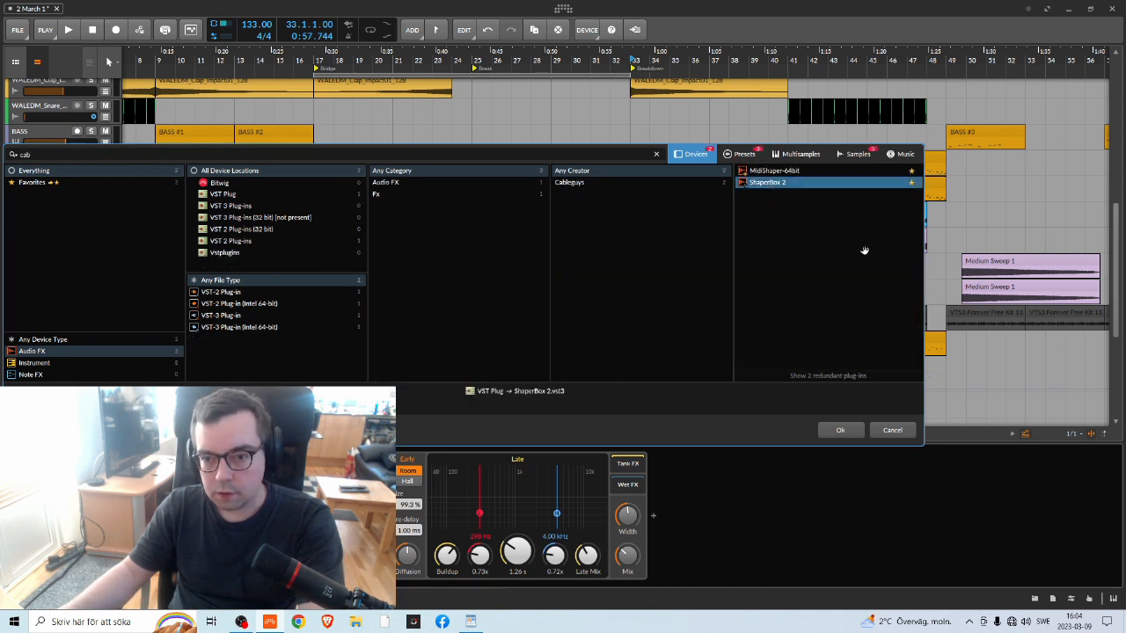
left_click(836, 430)
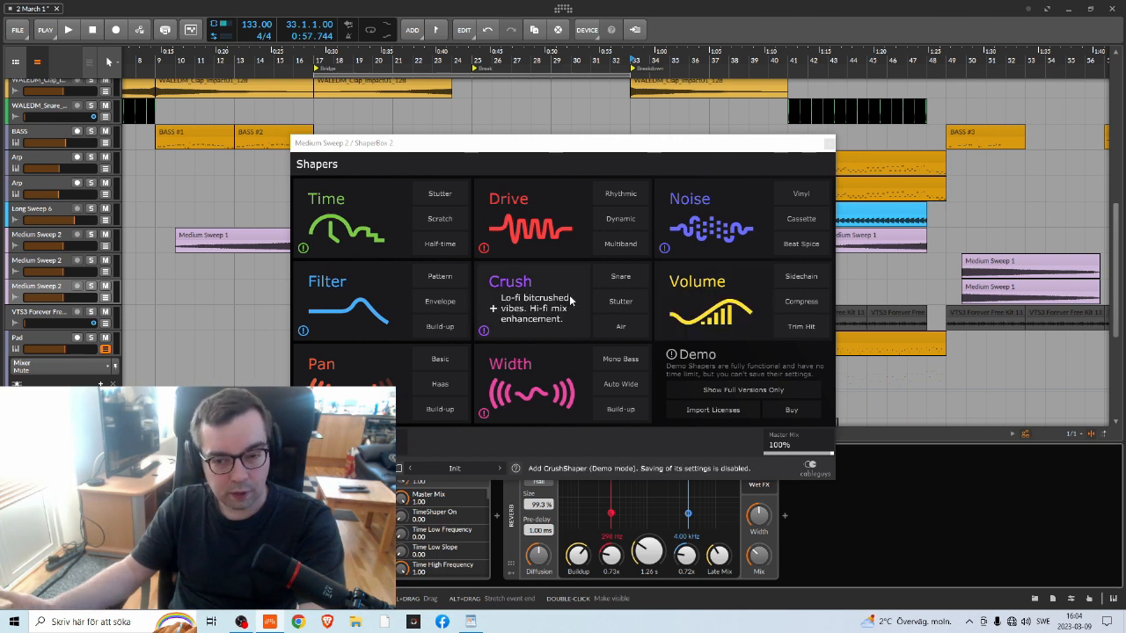
Add the Volume shaper to ShaperBox 2 with a smooth S-shaped Sidechain curve, and briefly play from bar 33
left_click(712, 292)
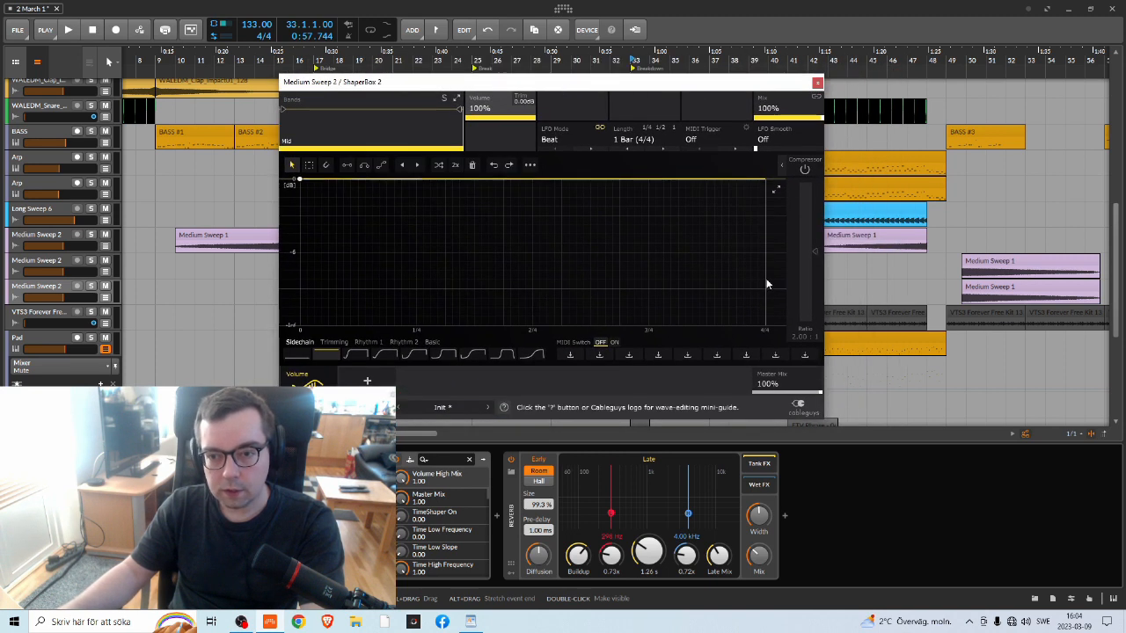
left_click(381, 356)
left_click(385, 355)
left_click_drag(652, 81, 948, 535)
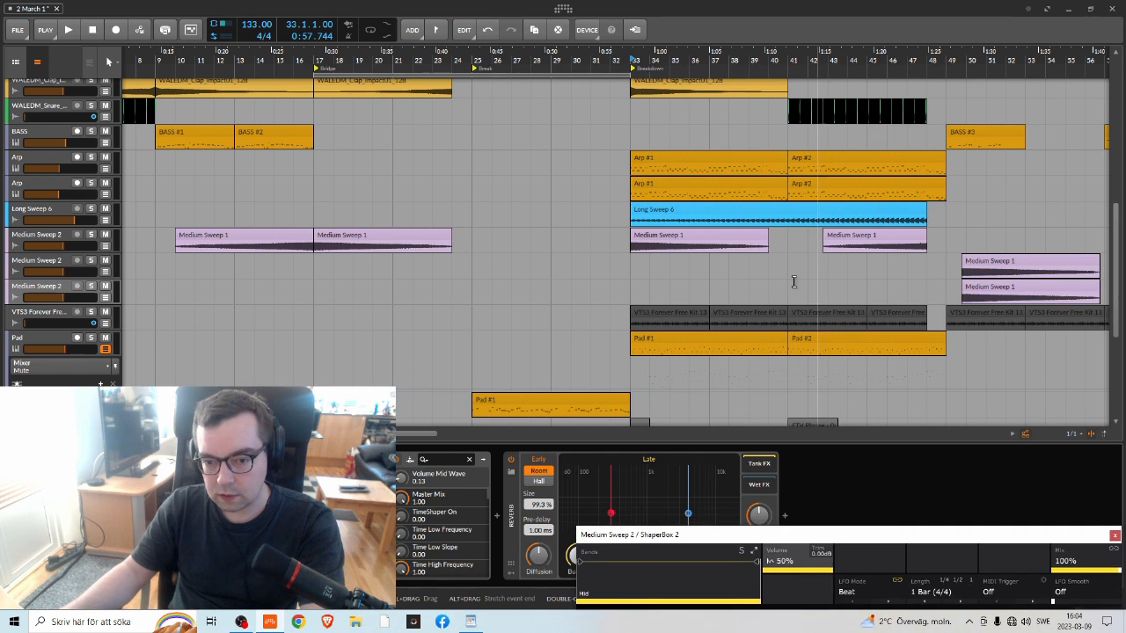
double_click(633, 60)
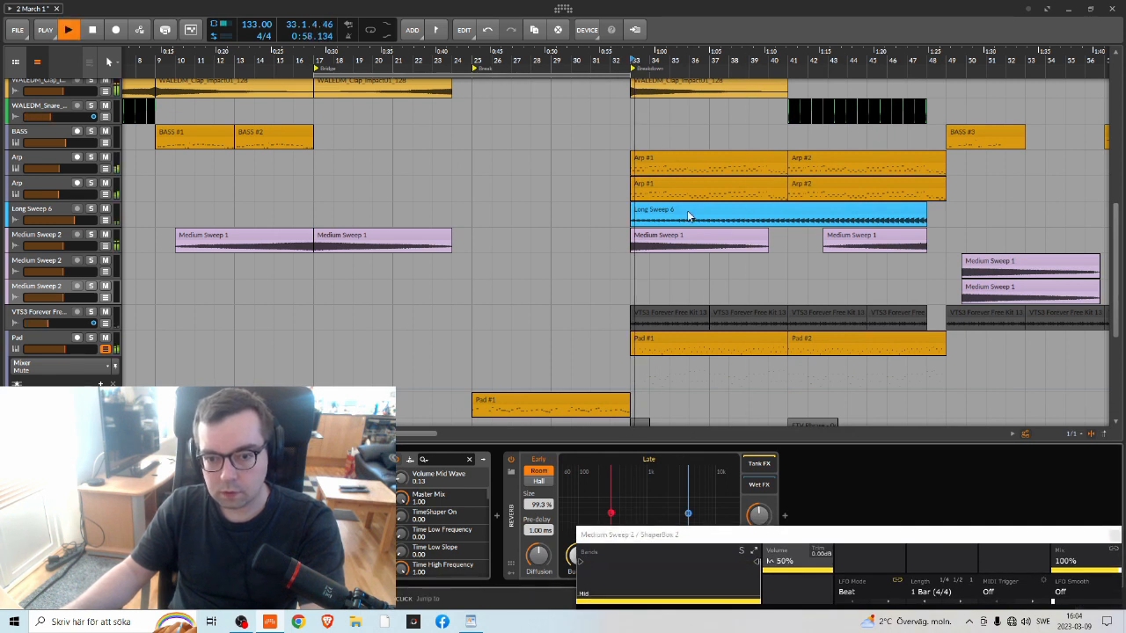
key("space")
Rename the duplicated sweep track, the lowest of the three, to Medium Sweep 3
left_click(666, 241)
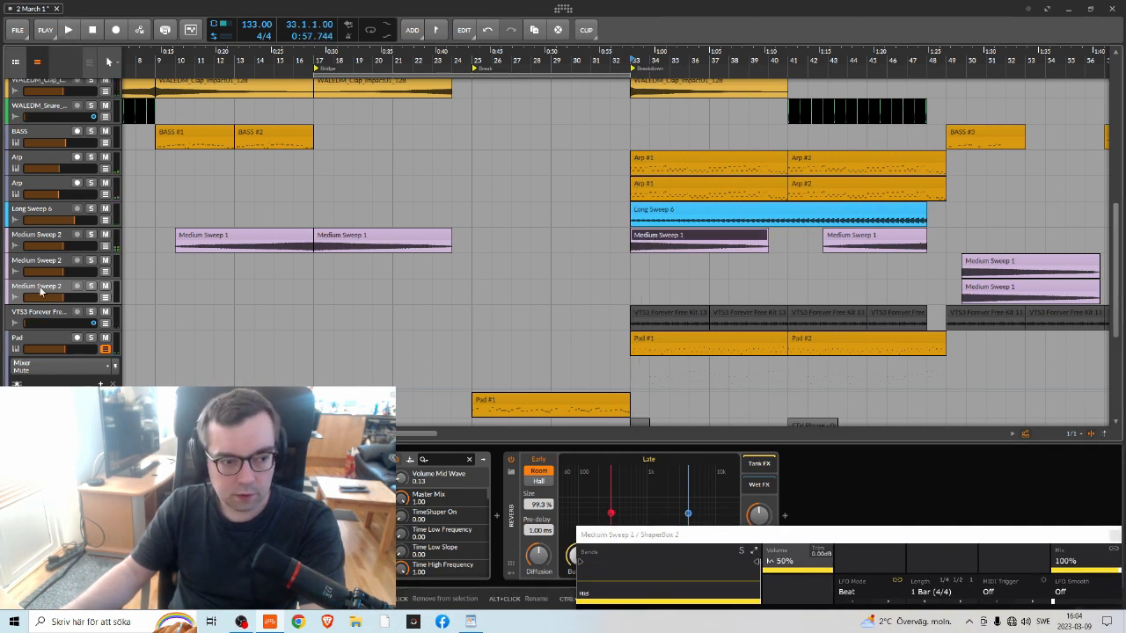
right_click(62, 290)
left_click(98, 468)
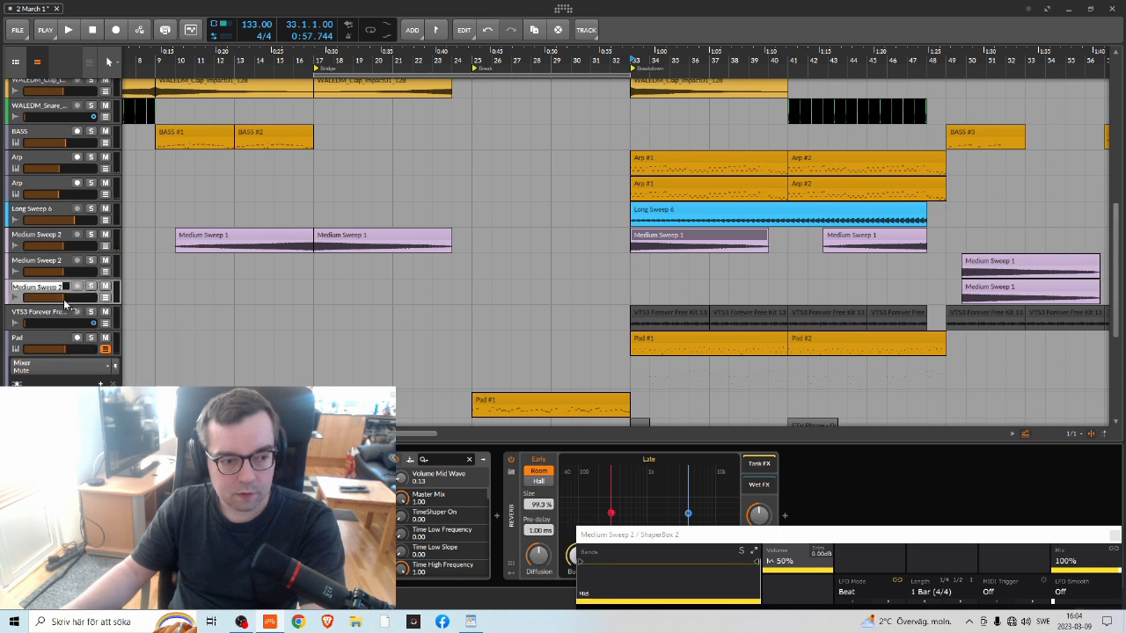
key("Right")
key("BackSpace")
type("3")
key("Return")
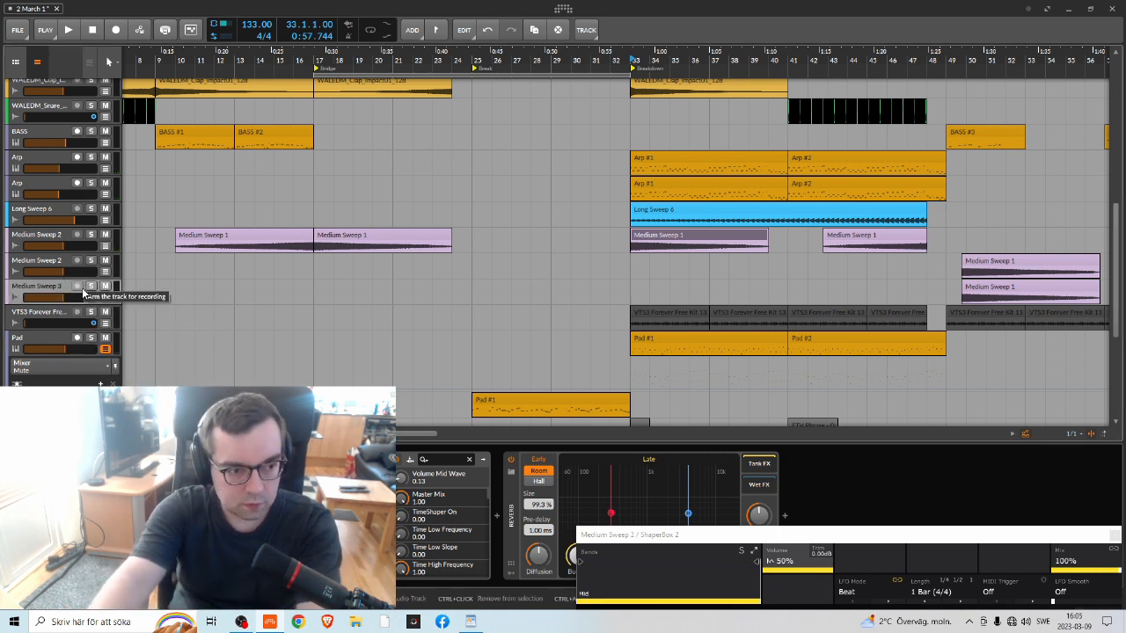
Rename the uppermost of the three sweep tracks to Medium Sweep 1
left_click(58, 239)
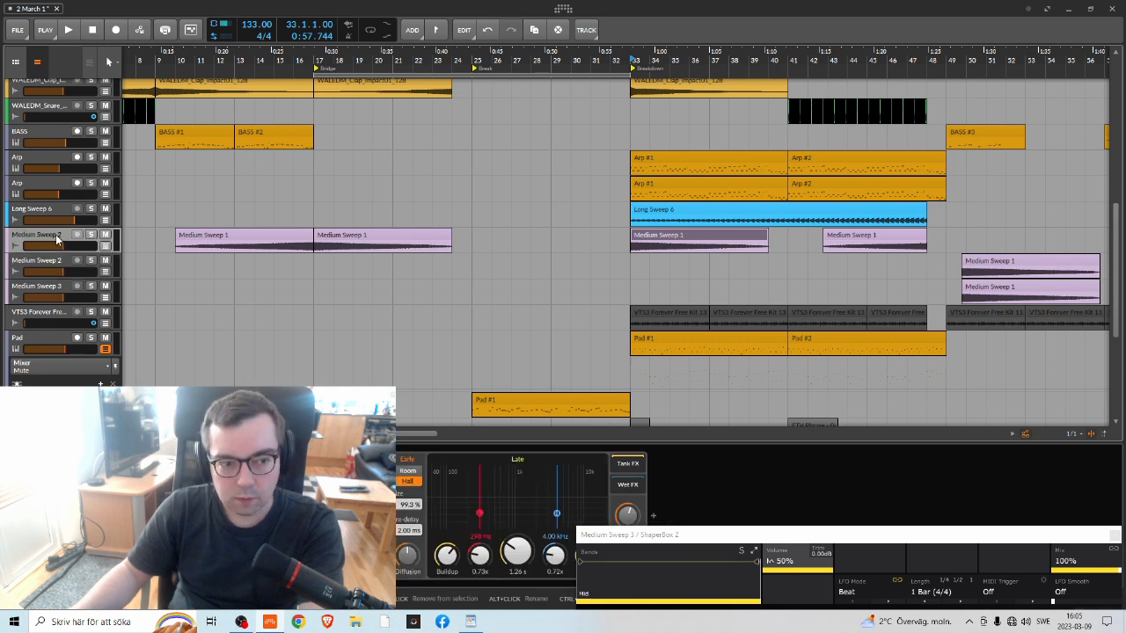
right_click(57, 239)
left_click(66, 371)
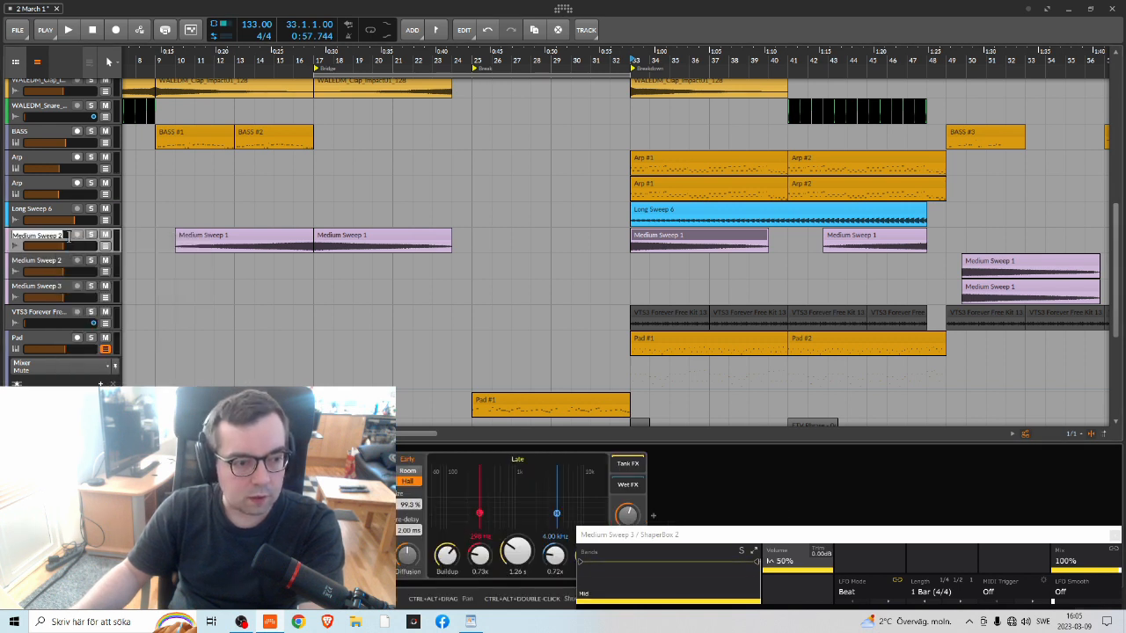
key("Right")
key("BackSpace")
type("1")
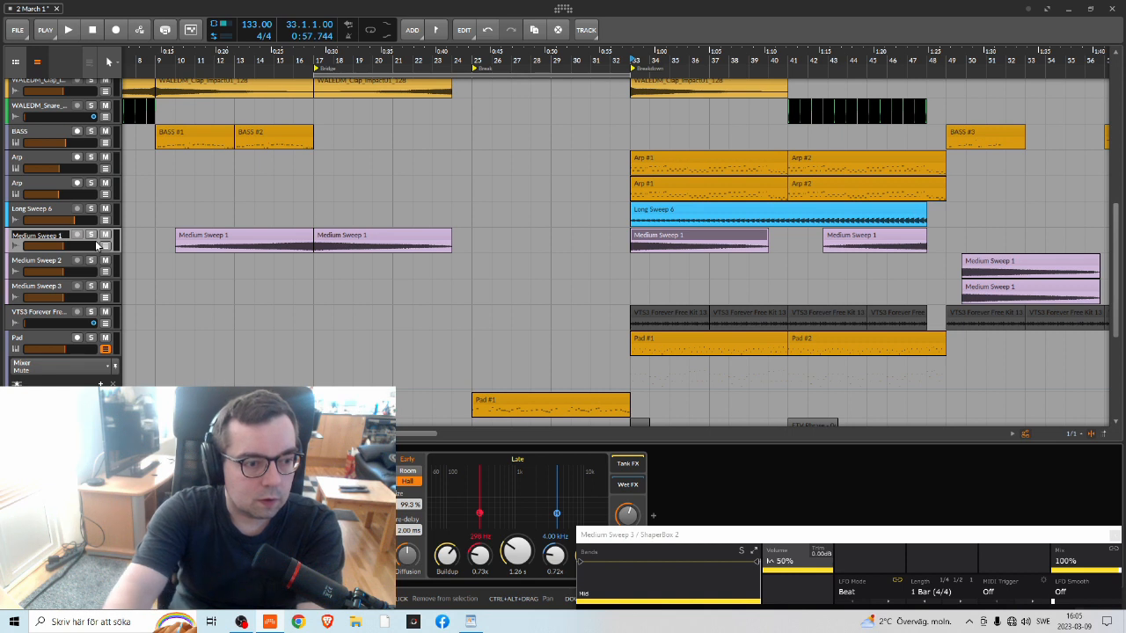
key("Return")
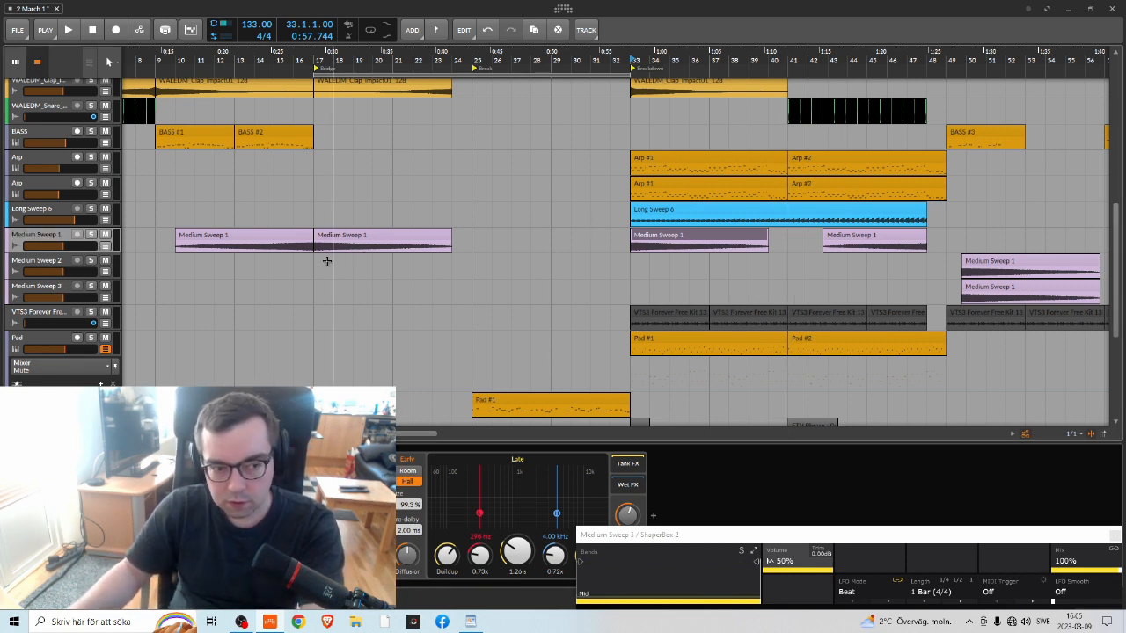
Copy the Medium Sweep 1 track's clip at bar 33 onto the Medium Sweep 3 track at the same position
left_click(699, 241)
left_click_drag(666, 237, 666, 290)
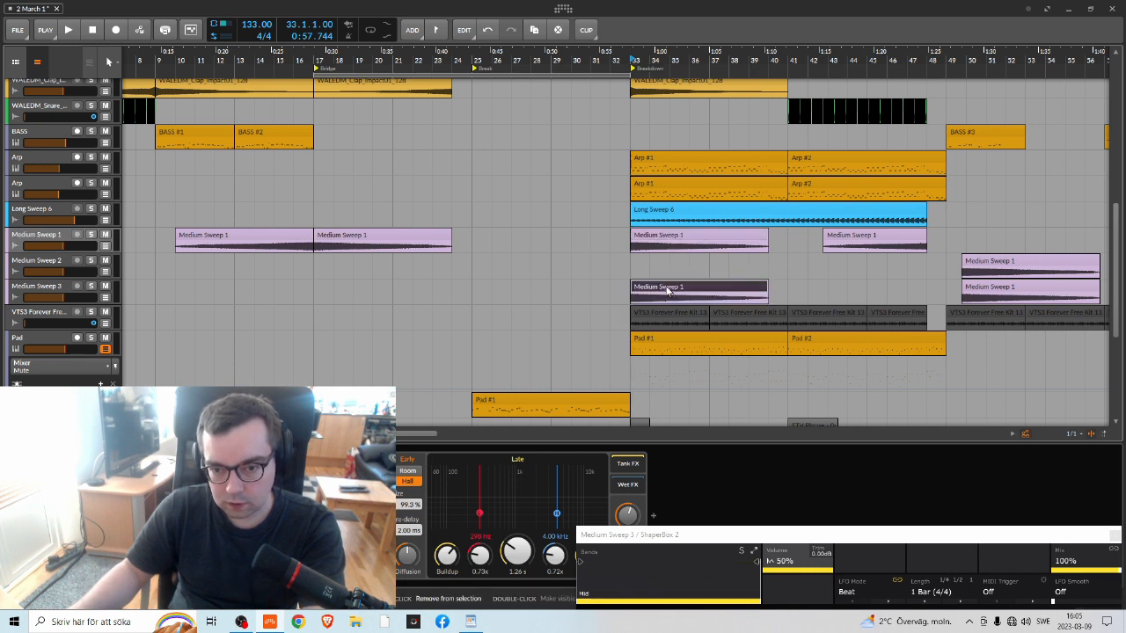
Set the Volume shaper's trim to about -20.9 dB in Medium Sweep 3's ShaperBox 2 and move its window clear of the Breakdown clips
left_click(53, 297)
left_click_drag(695, 536, 611, 126)
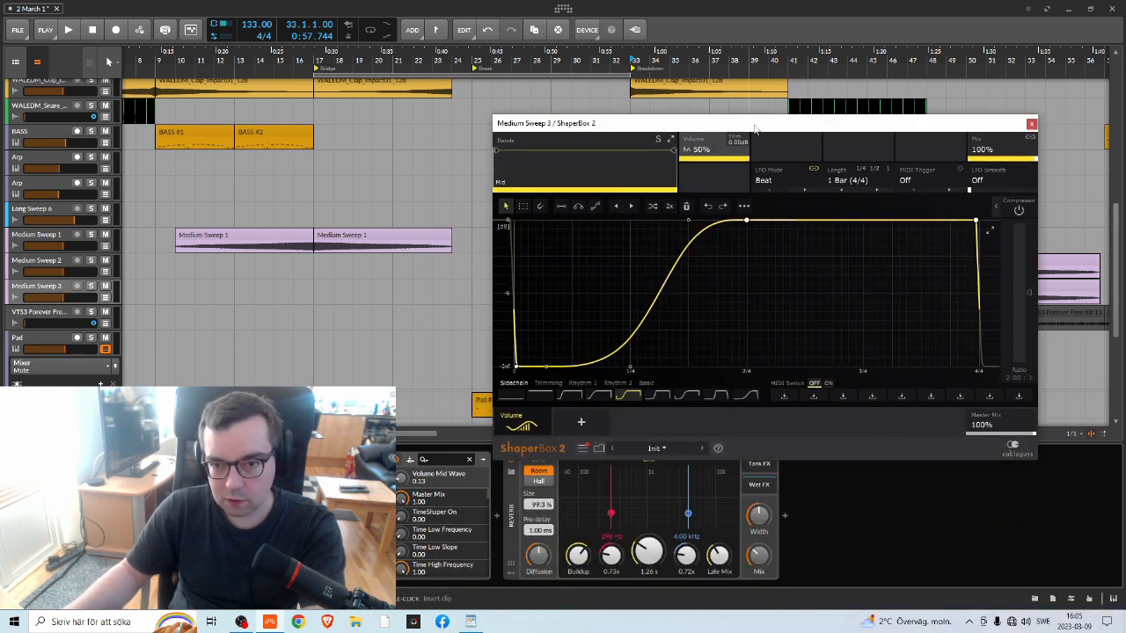
left_click_drag(770, 132, 301, 84)
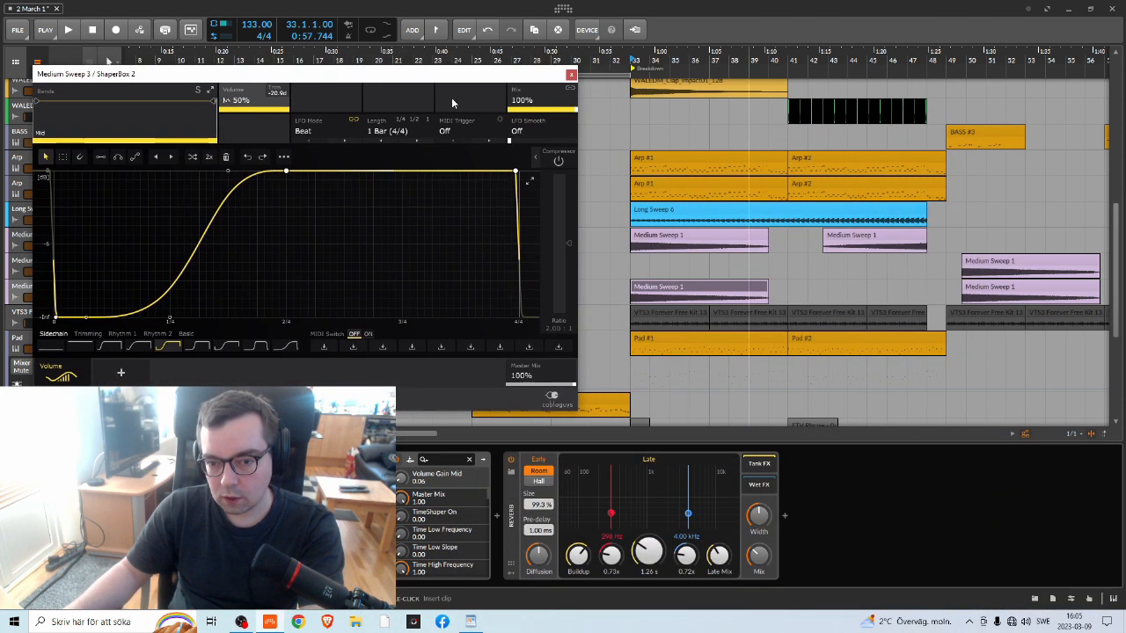
left_click_drag(567, 76, 453, 162)
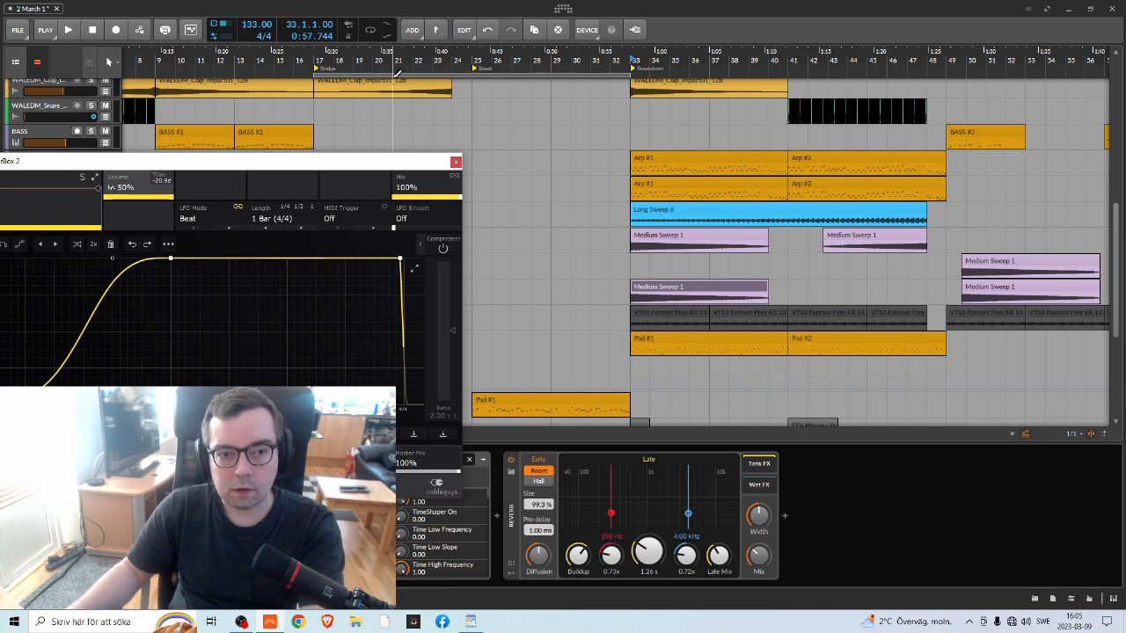
Set the arranger loop over the Breakdown from bar 33 to 41 and move the ShaperBox 2 window clear of the track headers
left_click_drag(630, 75, 468, 81)
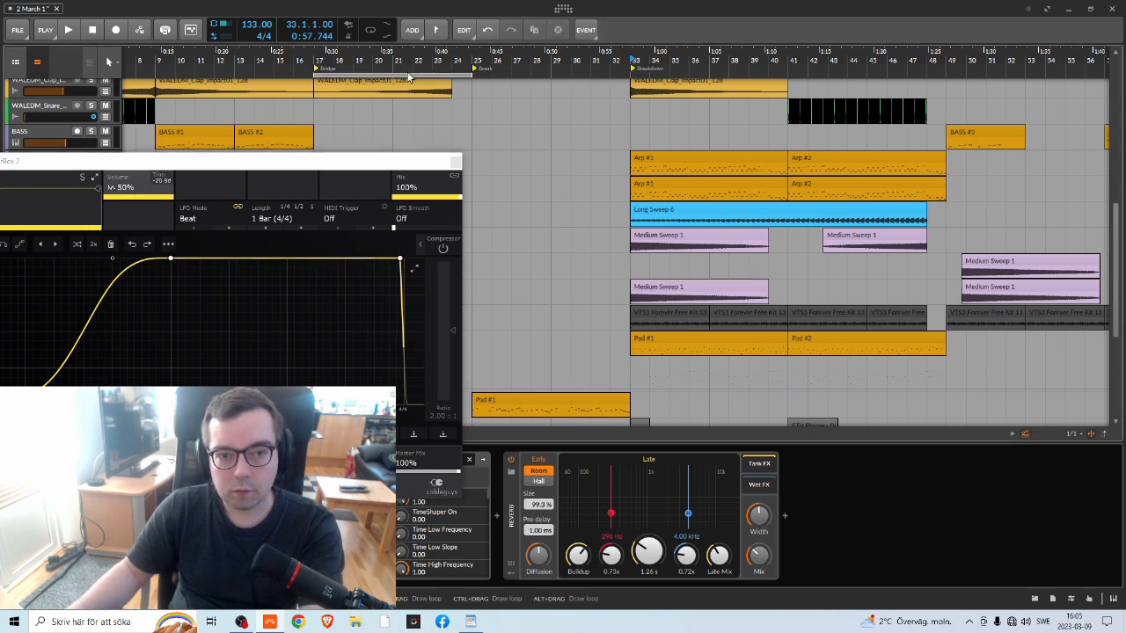
left_click_drag(692, 66, 626, 68)
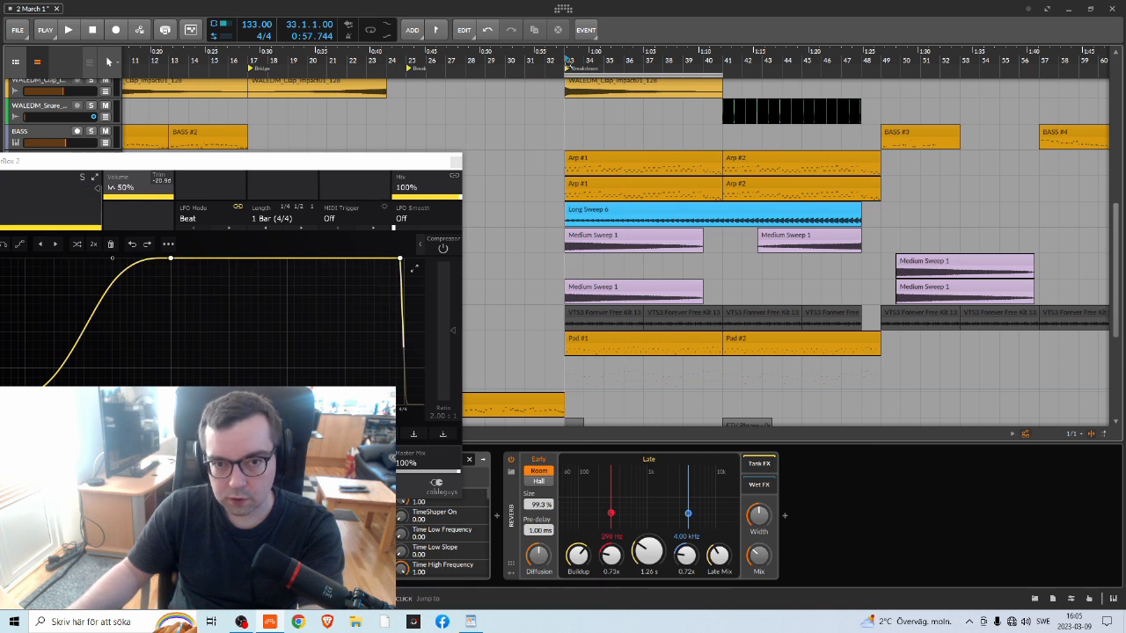
left_click_drag(402, 160, 492, 420)
Solo the Medium Sweep 3 track and toggle looping while playing the Breakdown from bar 33
key("space")
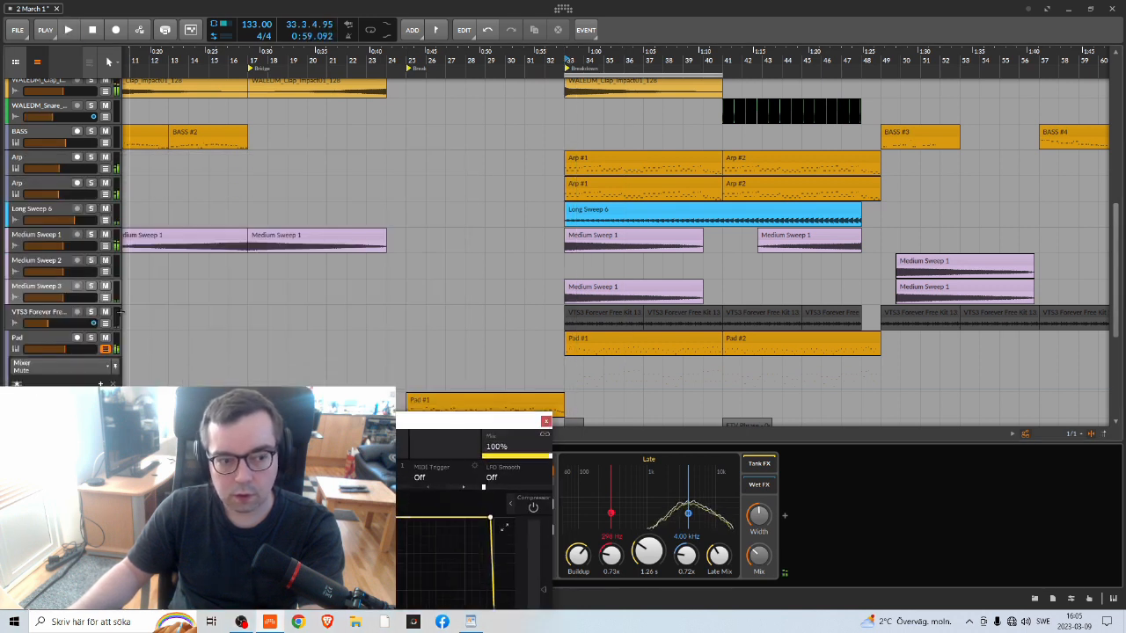
left_click(91, 287)
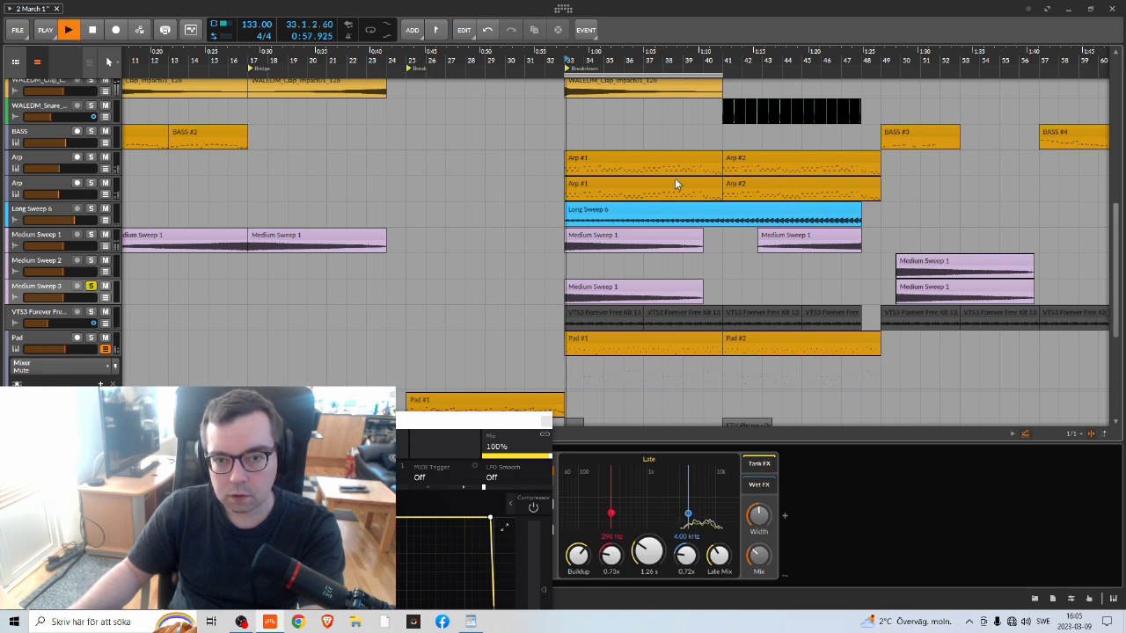
left_click(371, 30)
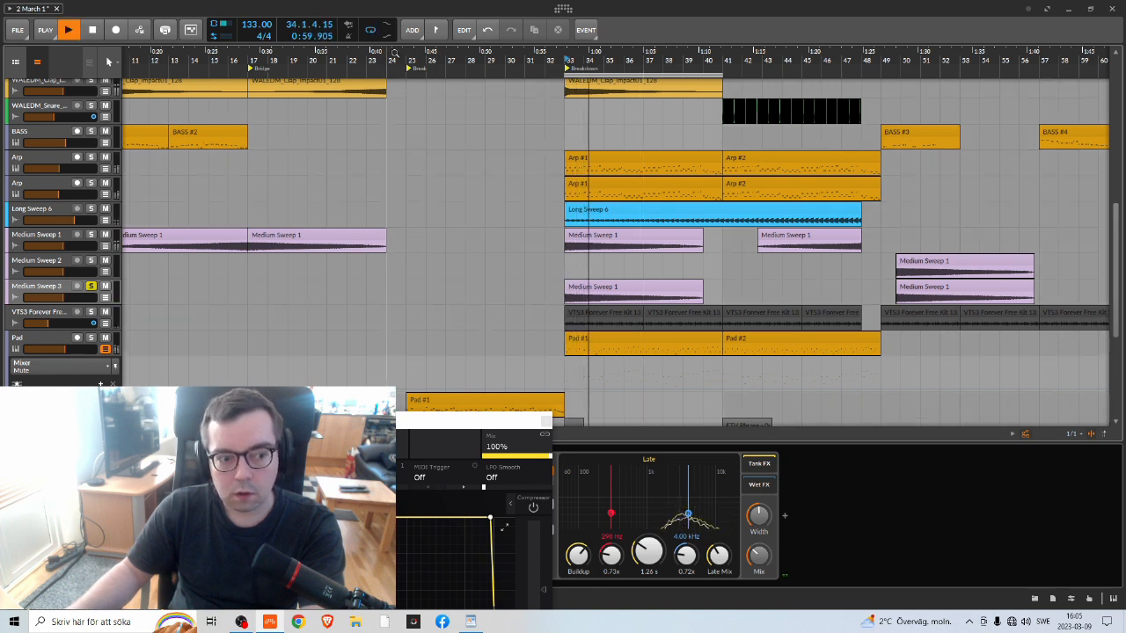
left_click(376, 32)
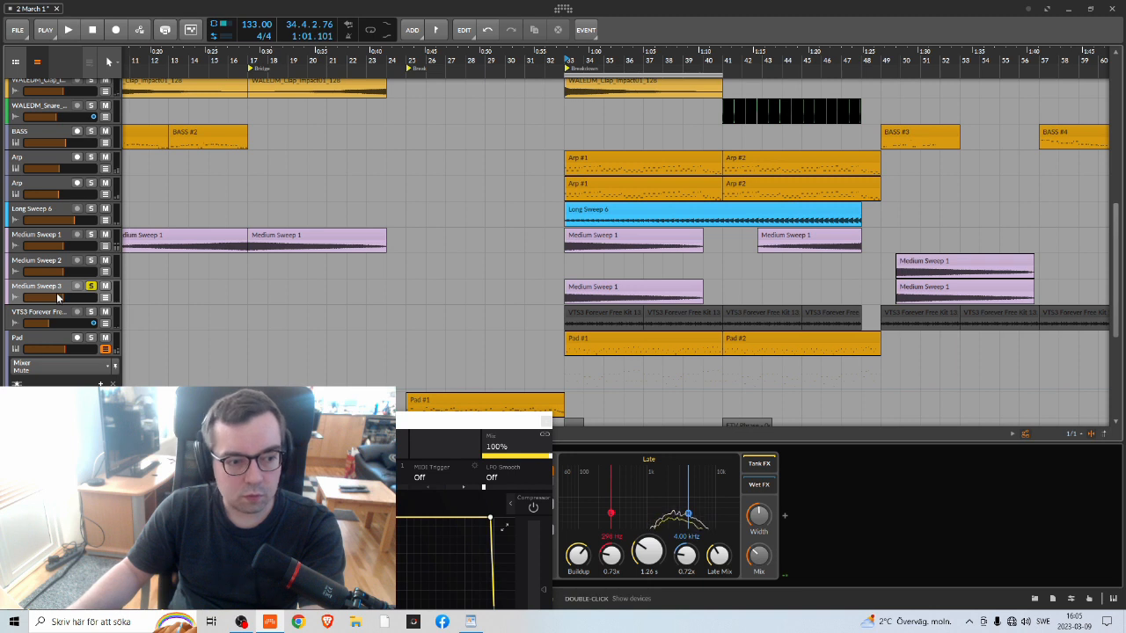
Compare Medium Sweep 3's sound with its Reverb bypassed and active, keeping the ShaperBox 2 window clear of the device chain
left_click_drag(308, 415, 1027, 120)
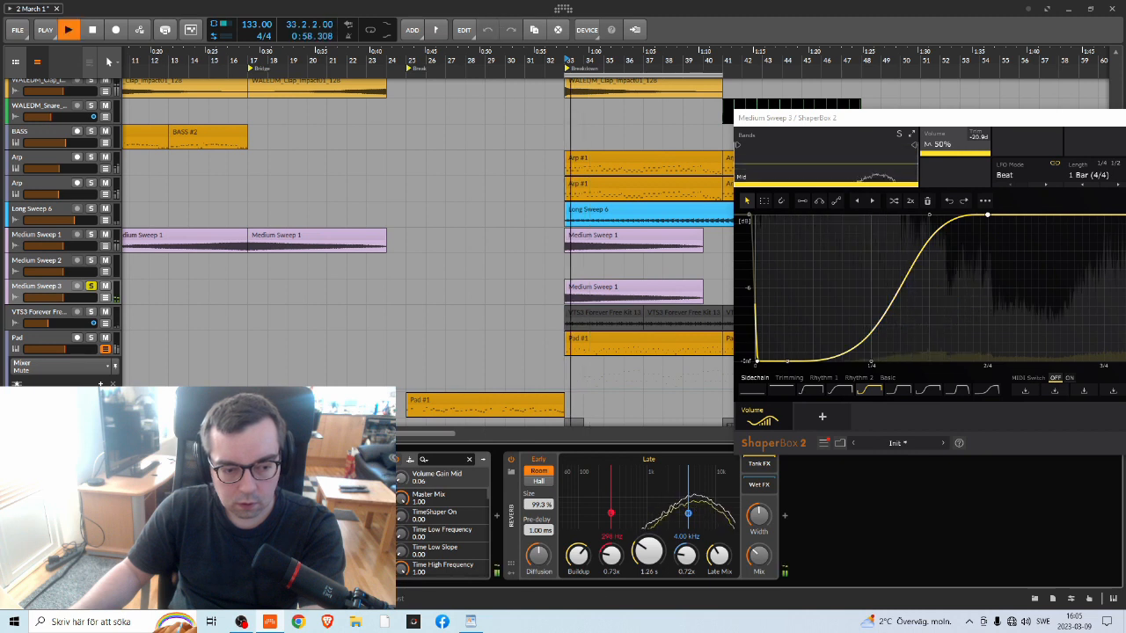
key("space")
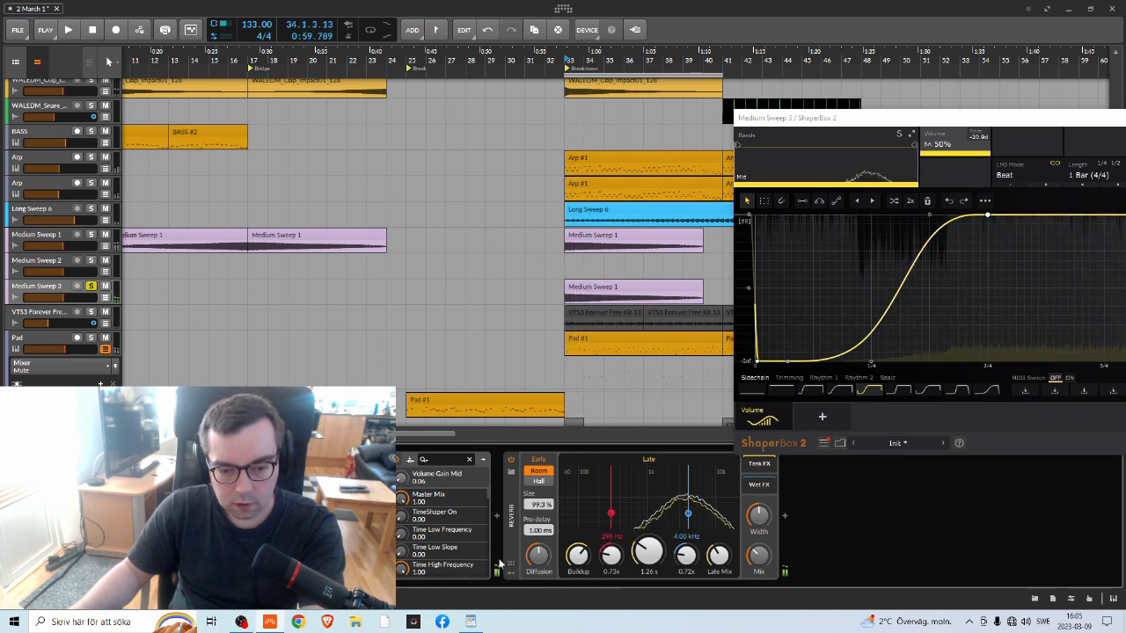
left_click(512, 461)
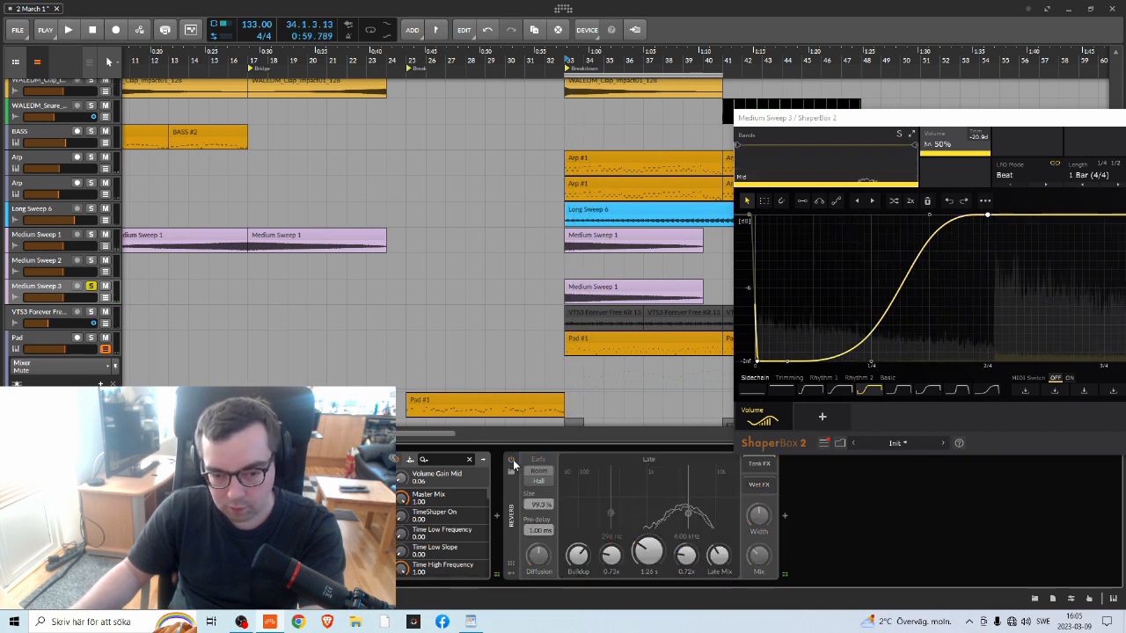
key("space")
left_click(512, 461)
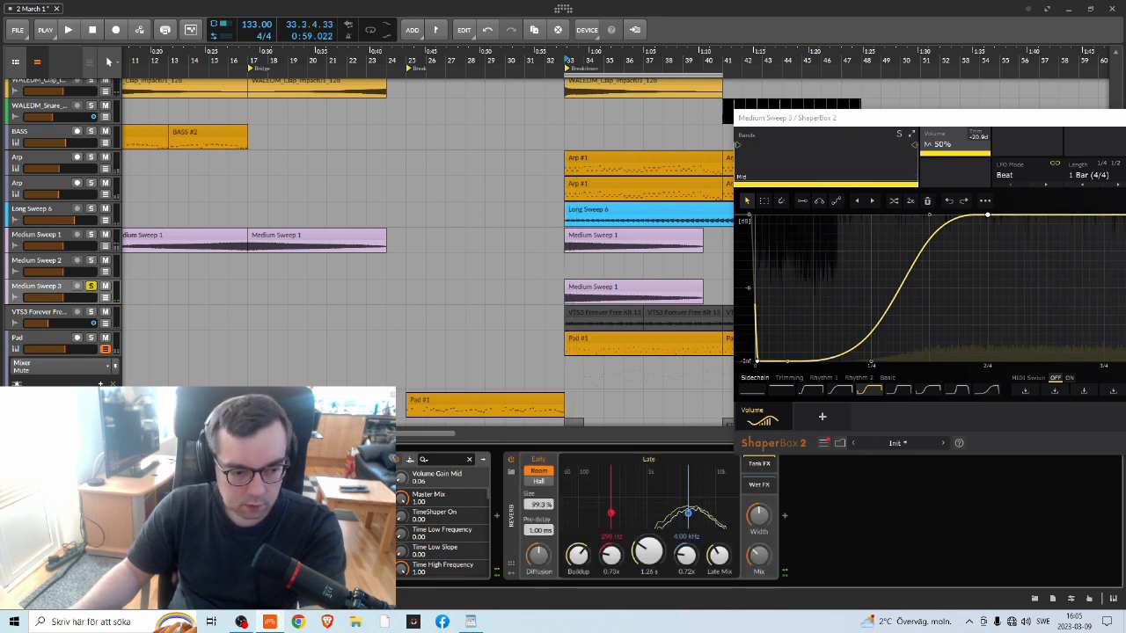
Check Medium Sweep 3's Replika delay settings, close its window, and shift the ShaperBox 2 window off the Breakdown clips
left_click(263, 459)
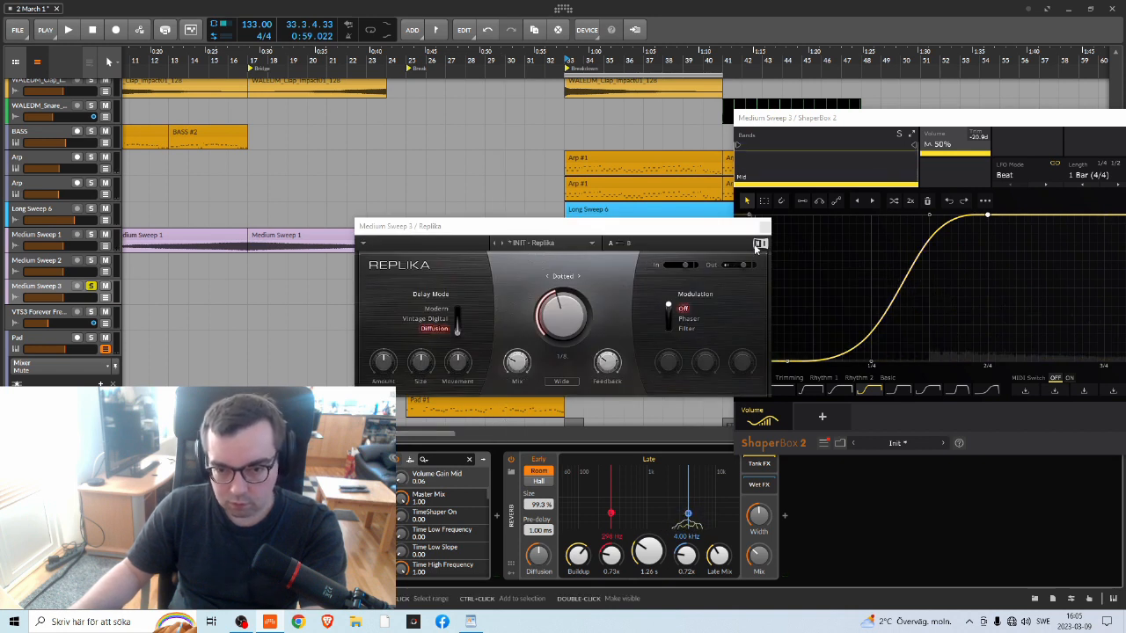
left_click(764, 227)
left_click_drag(867, 121, 956, 146)
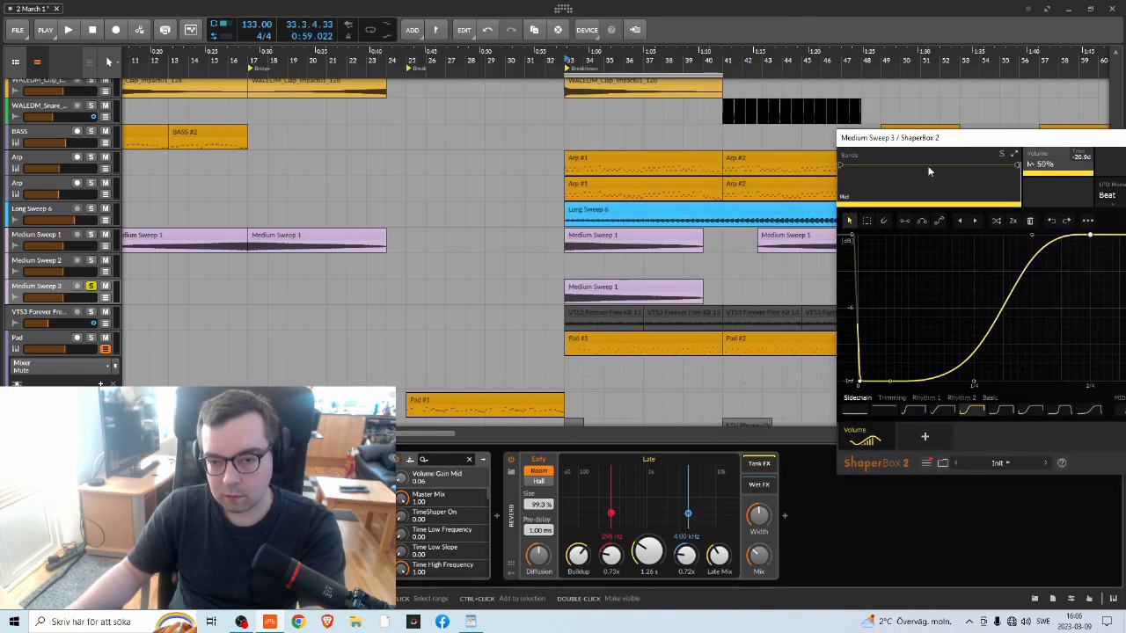
Raise the Medium Sweep 3 track's volume and play back the soloed sweep from bar 33
key("space")
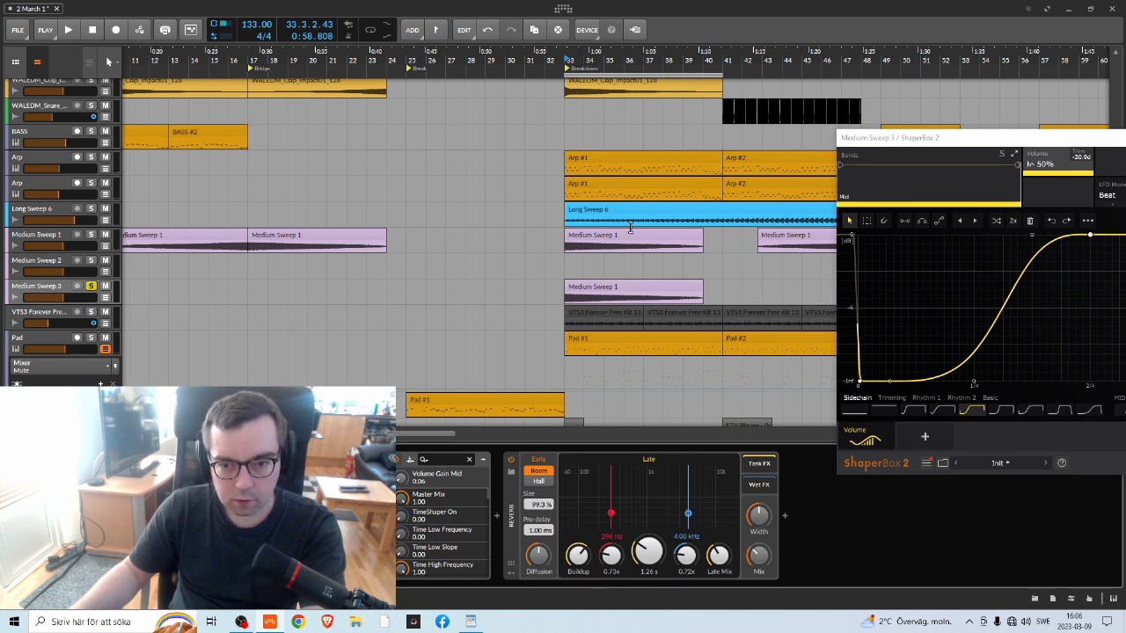
left_click(47, 296)
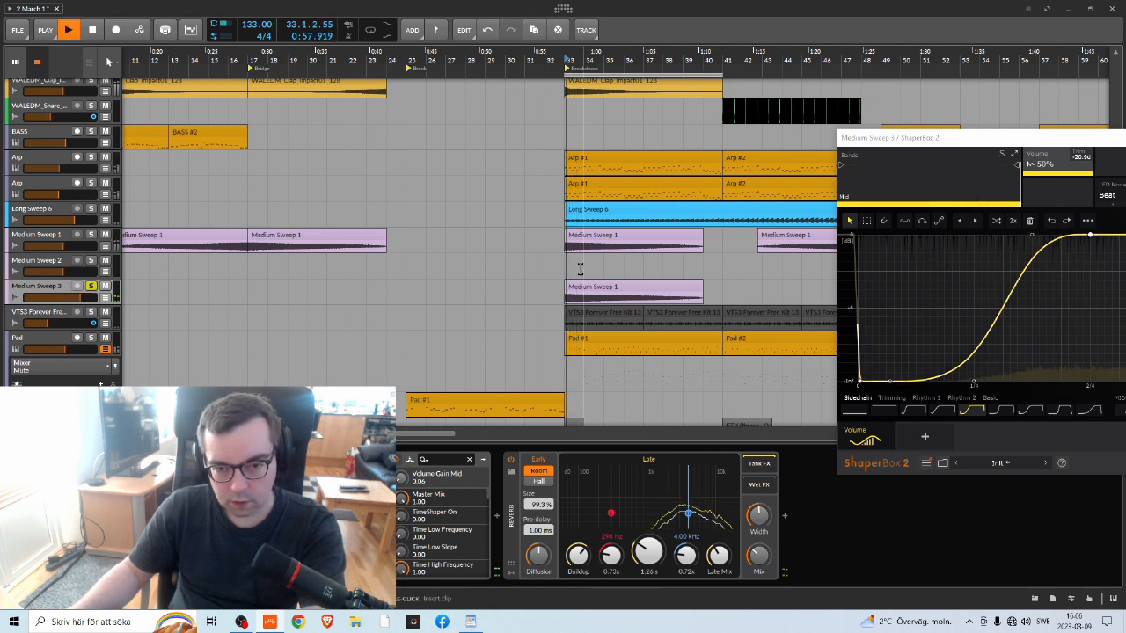
key("space")
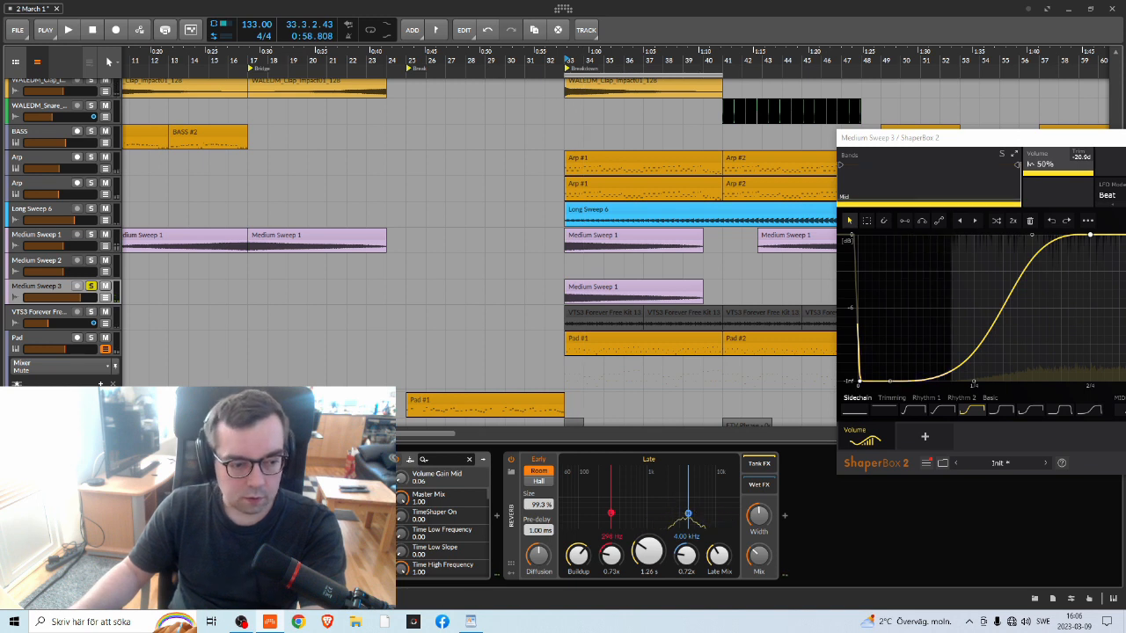
key("space")
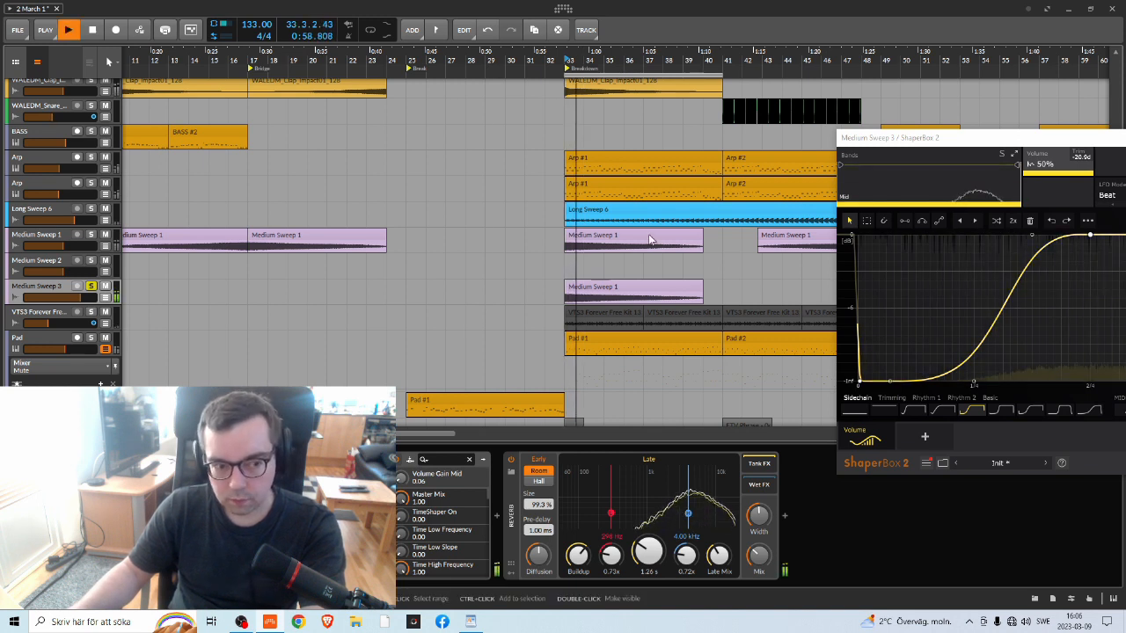
key("space")
Enable the Volume shaper's compressor in Medium Sweep 3's ShaperBox 2 and set its ratio to about 1.49 : 1 during playback
left_click_drag(945, 138, 118, 49)
key("space")
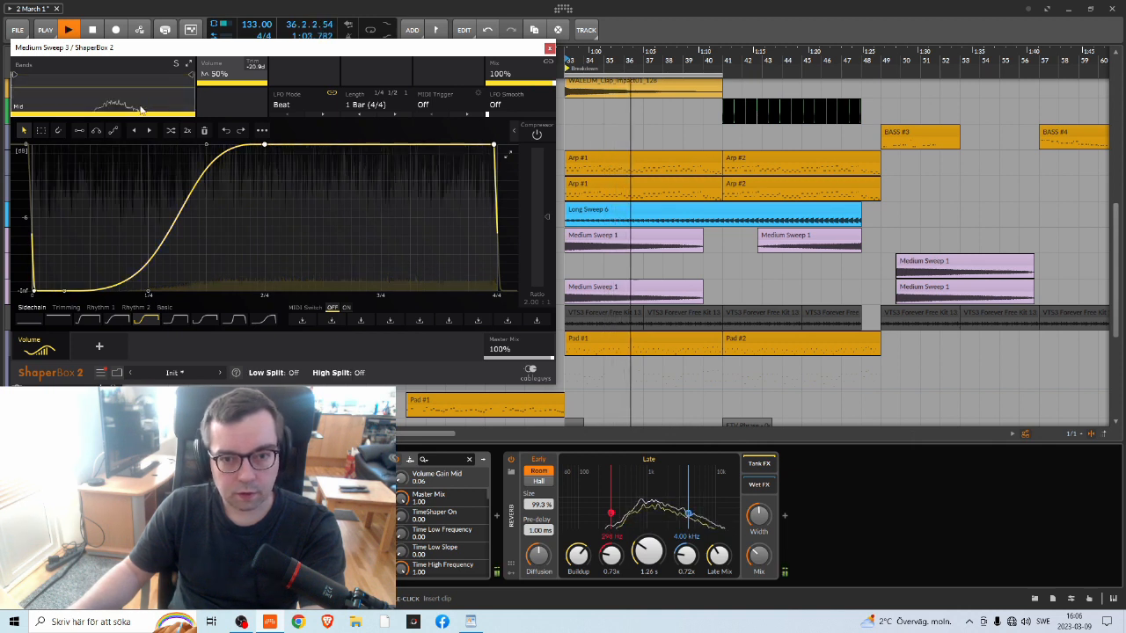
left_click(537, 134)
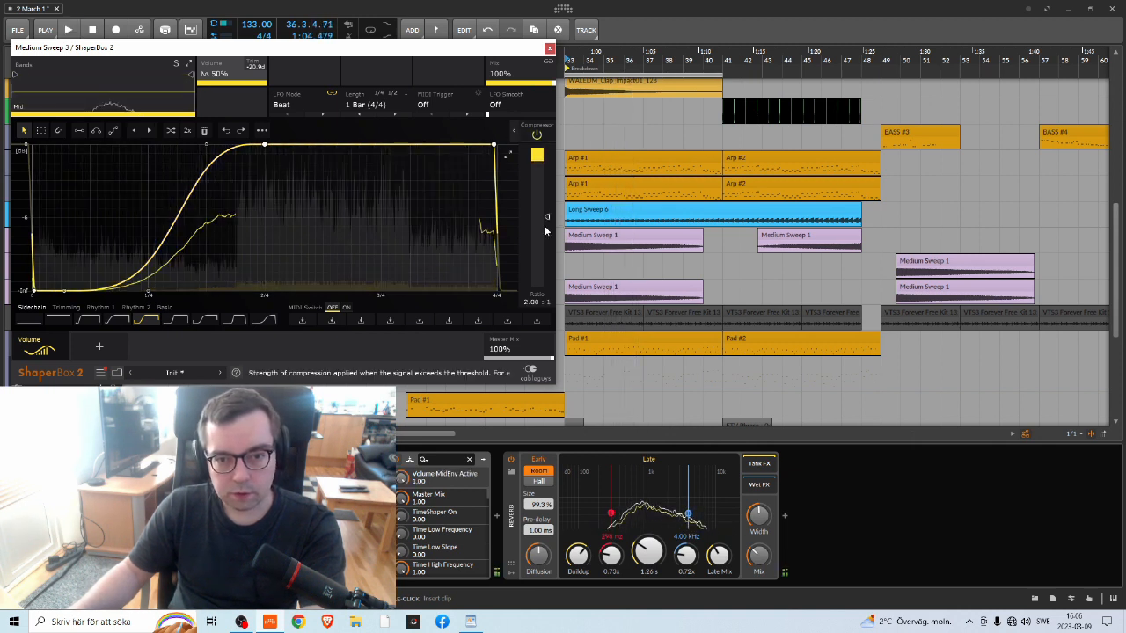
key("space")
left_click_drag(547, 217, 547, 193)
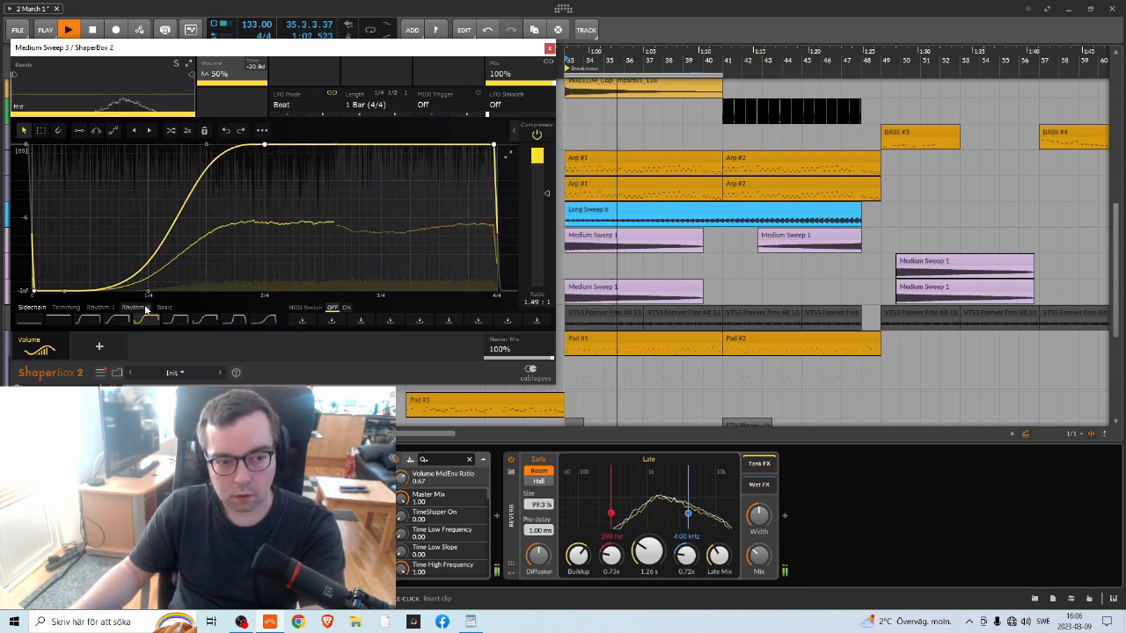
Apply the sixth Sidechain preset shape to the volume LFO, set its length to 1/4T (1/6), and play the result
left_click(175, 320)
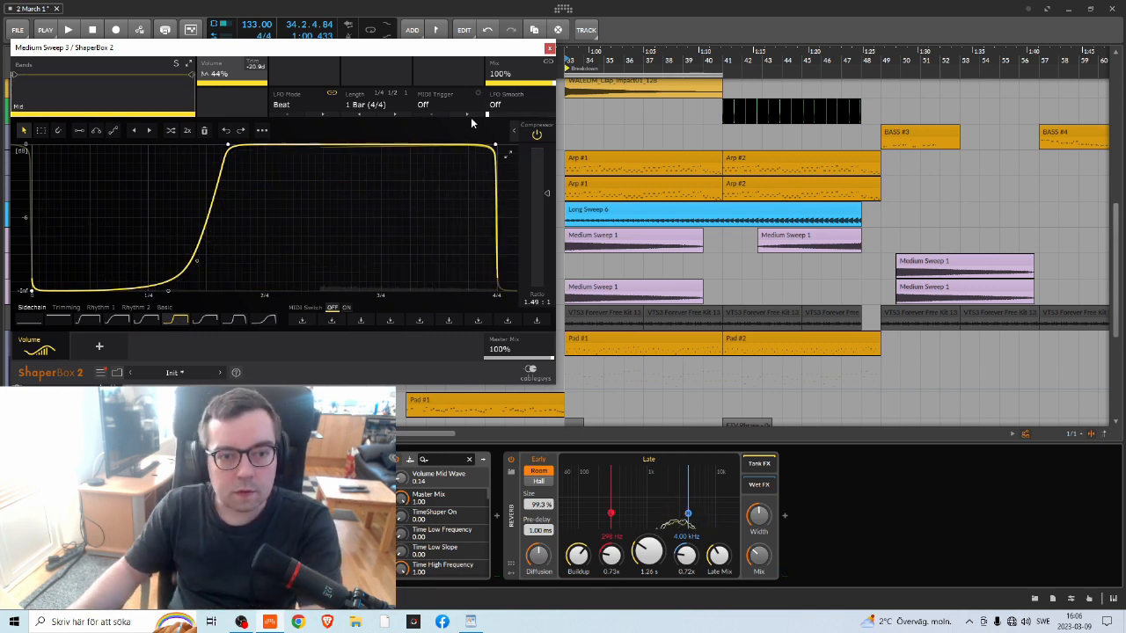
left_click(363, 102)
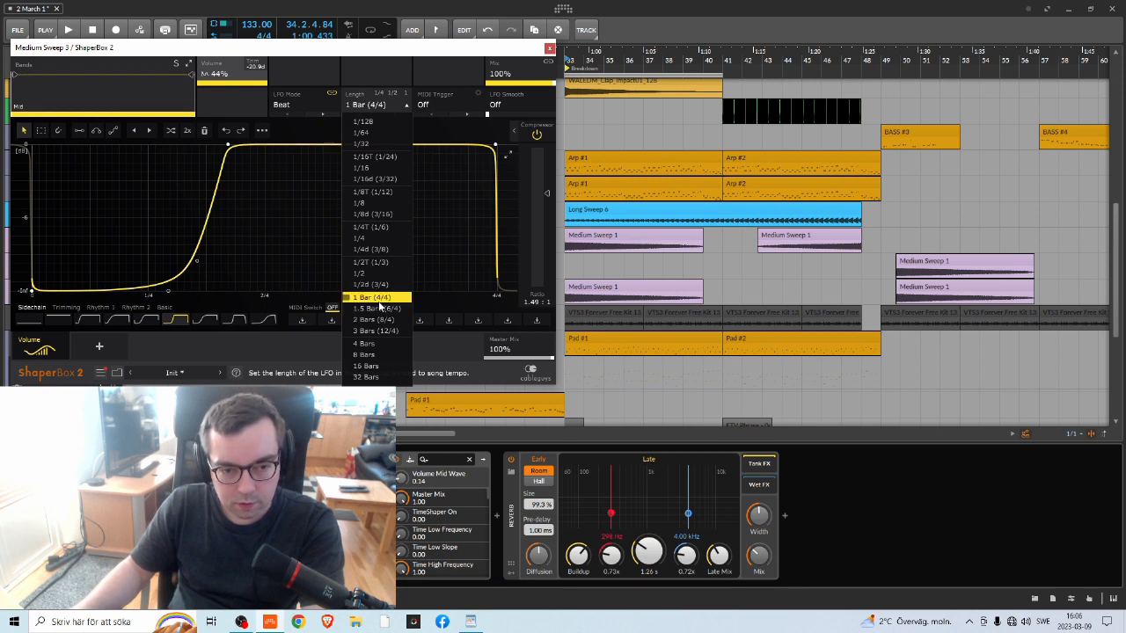
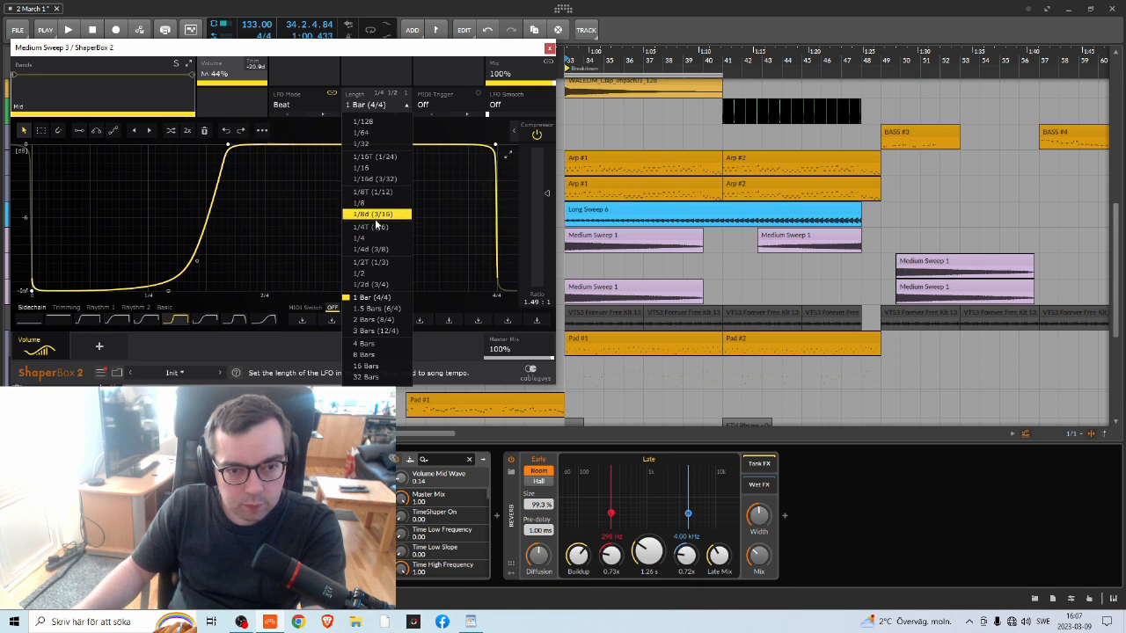
left_click(374, 231)
key("space")
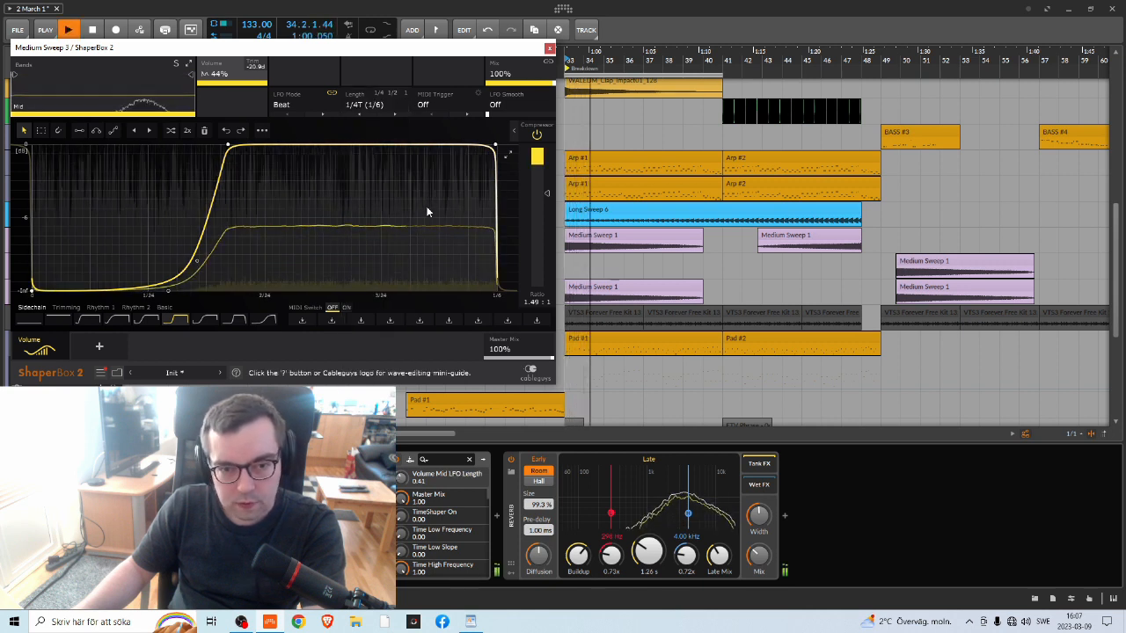
key("space")
Lower the compressor ratio of the volume shaper to 1.10:1 during playback
left_click_drag(383, 53, 807, 85)
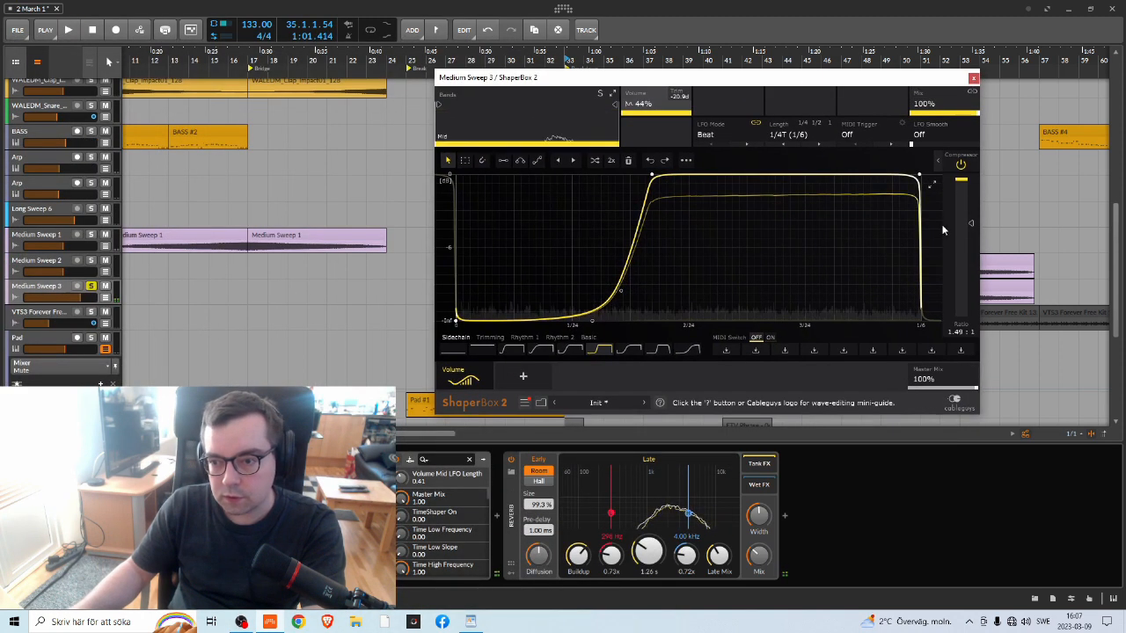
key("space")
left_click_drag(971, 223, 971, 189)
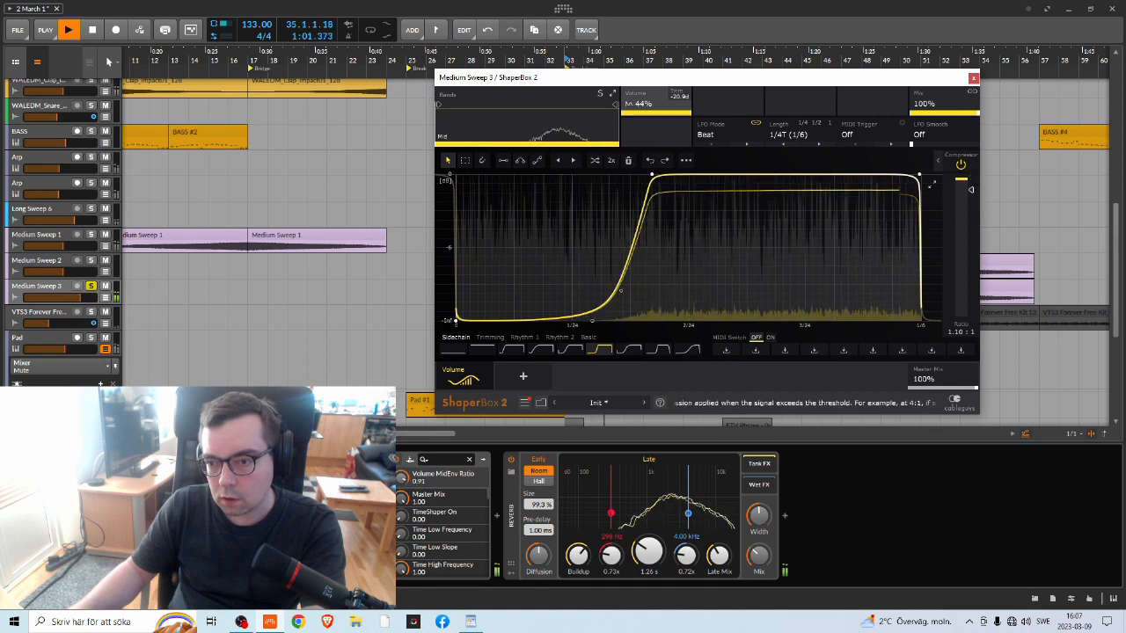
key("space")
Move the plugin window clear of the tracks, unsolo Medium Sweep 3 and listen to it in the full mix
left_click_drag(810, 80, 951, 269)
left_click_drag(634, 267, 881, 201)
key("space")
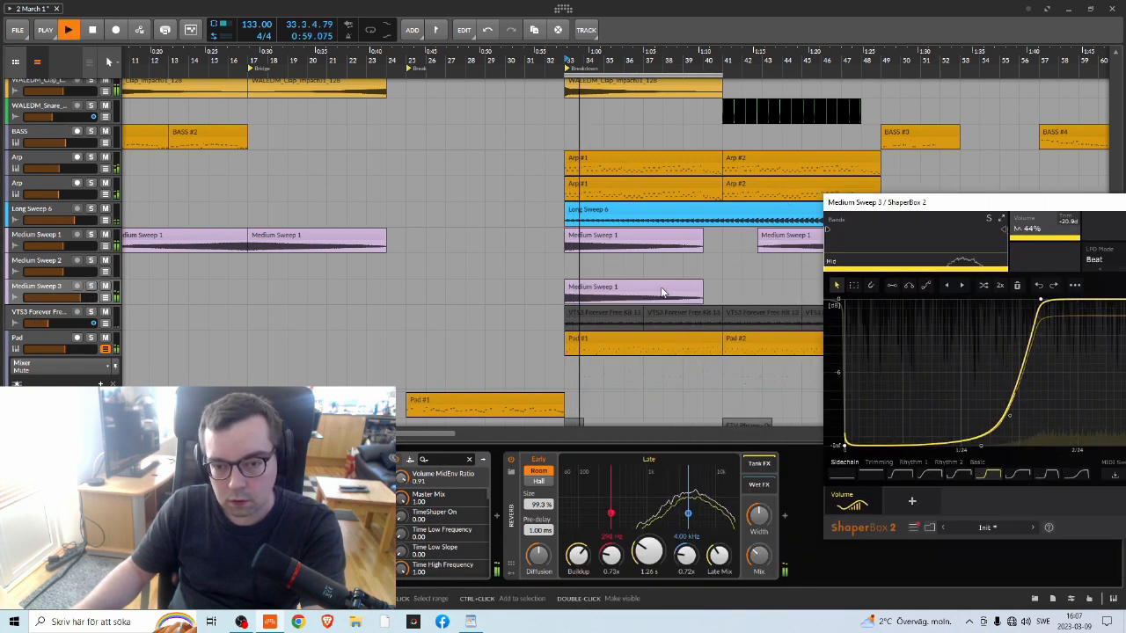
left_click(92, 287)
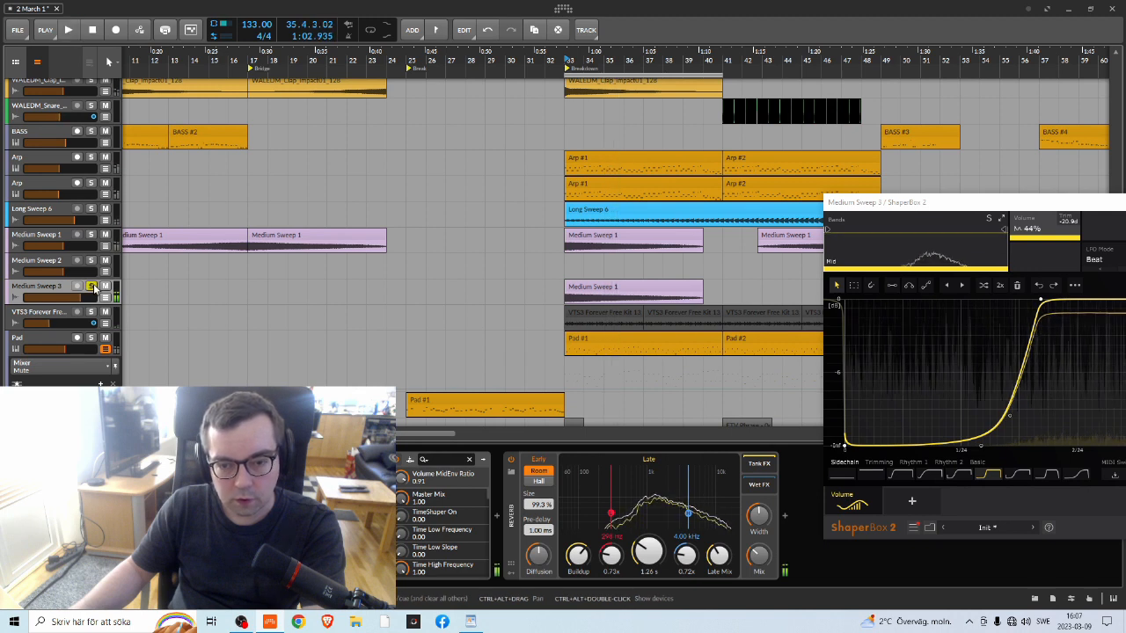
key("space")
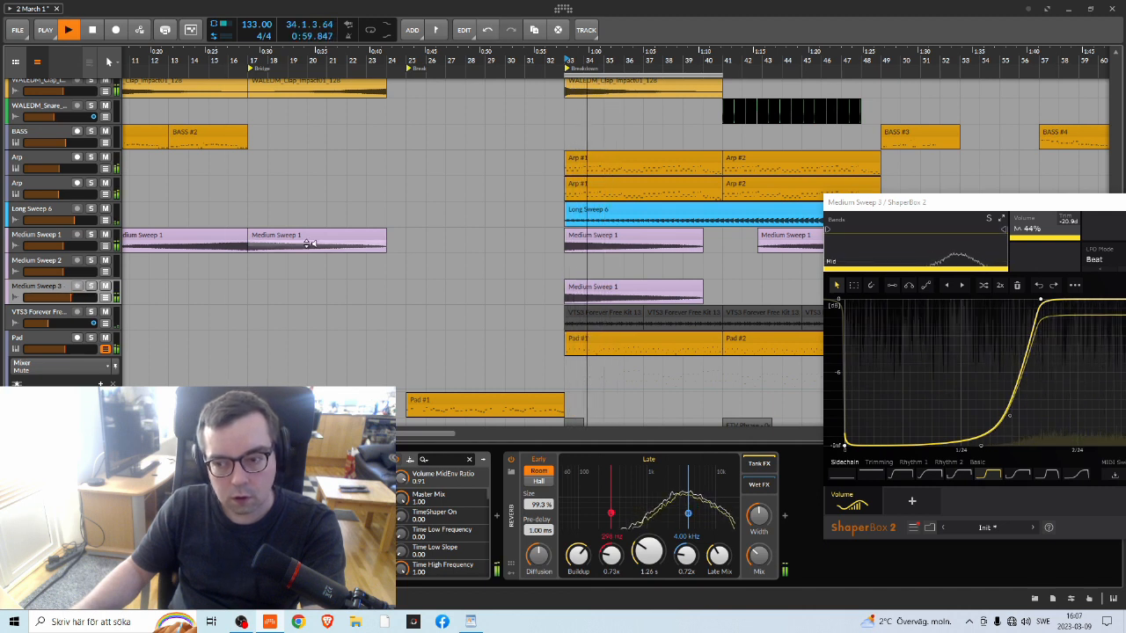
key("space")
Bring the plugin window back over the arrangement and test the band's Mix control while playing the breakdown
left_click_drag(869, 204, 473, 148)
left_click_drag(876, 148, 477, 50)
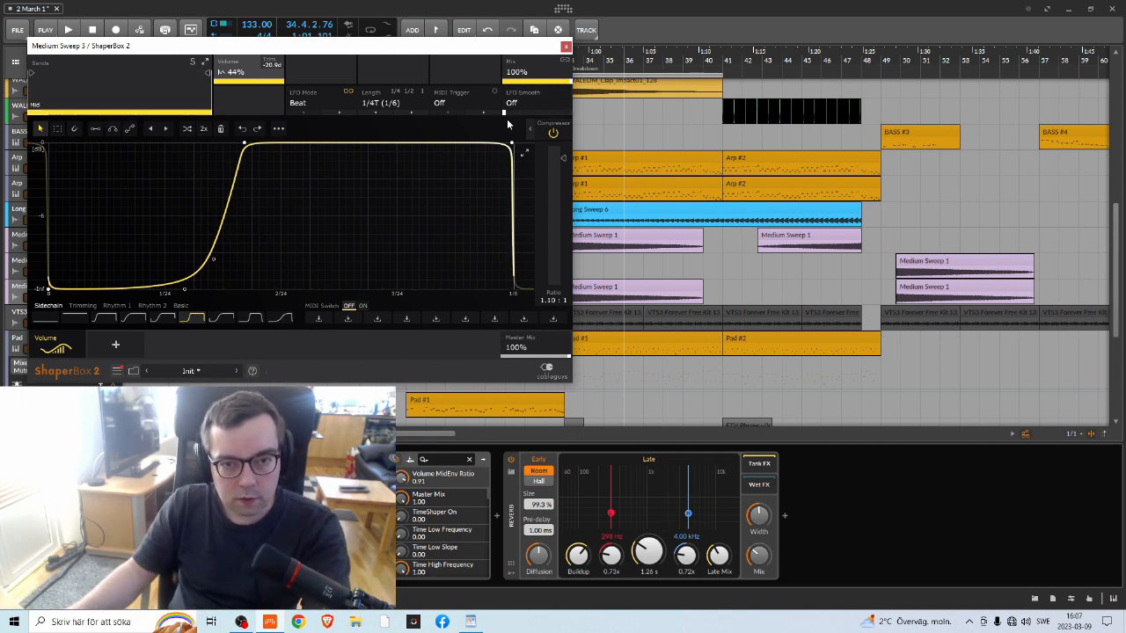
key("space")
mouse_move(564, 81)
left_mouse_down()
mouse_move(548, 80)
mouse_move(567, 81)
left_mouse_up()
key("space")
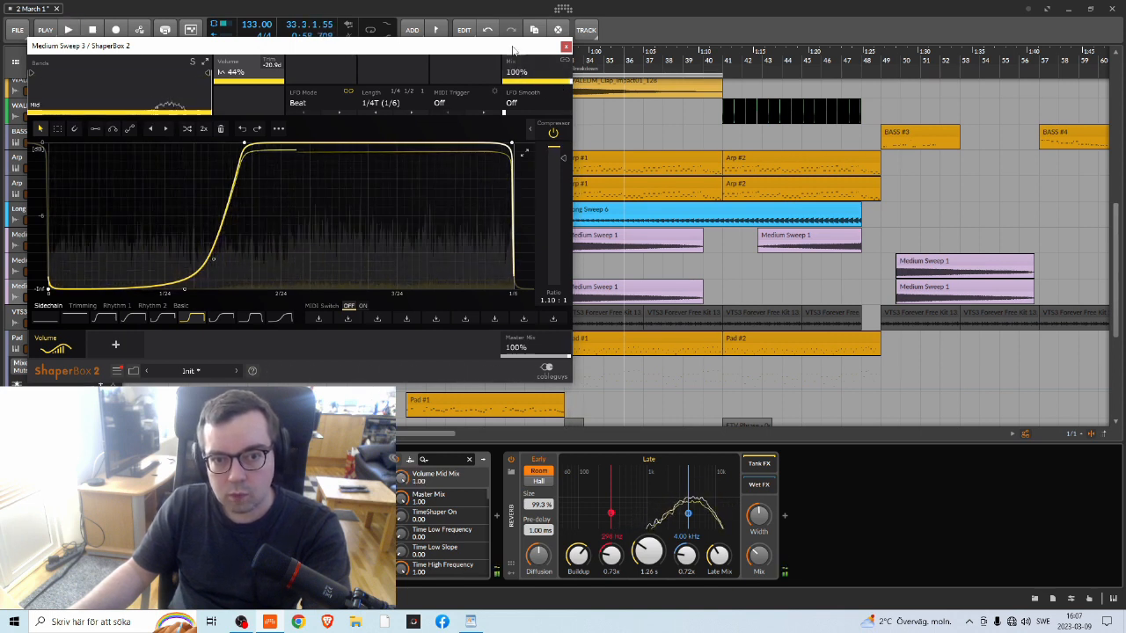
Solo Medium Sweep 3 and listen to the shaped sweep from the start of the breakdown
left_click_drag(514, 50, 772, 415)
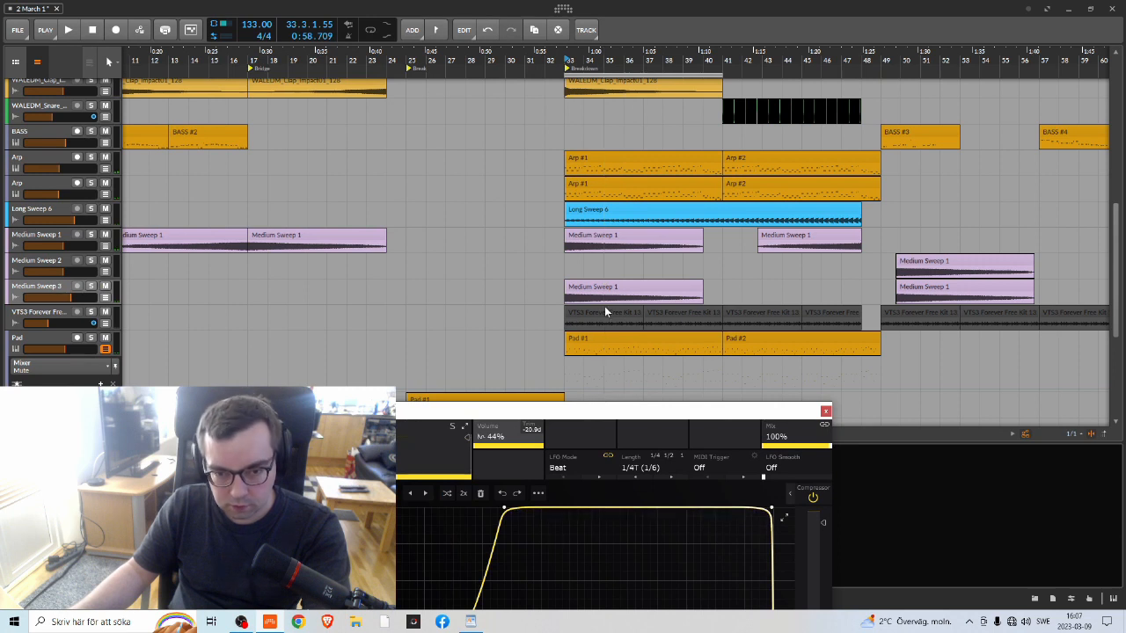
left_click(91, 286)
key("space")
left_click_drag(587, 409, 420, 32)
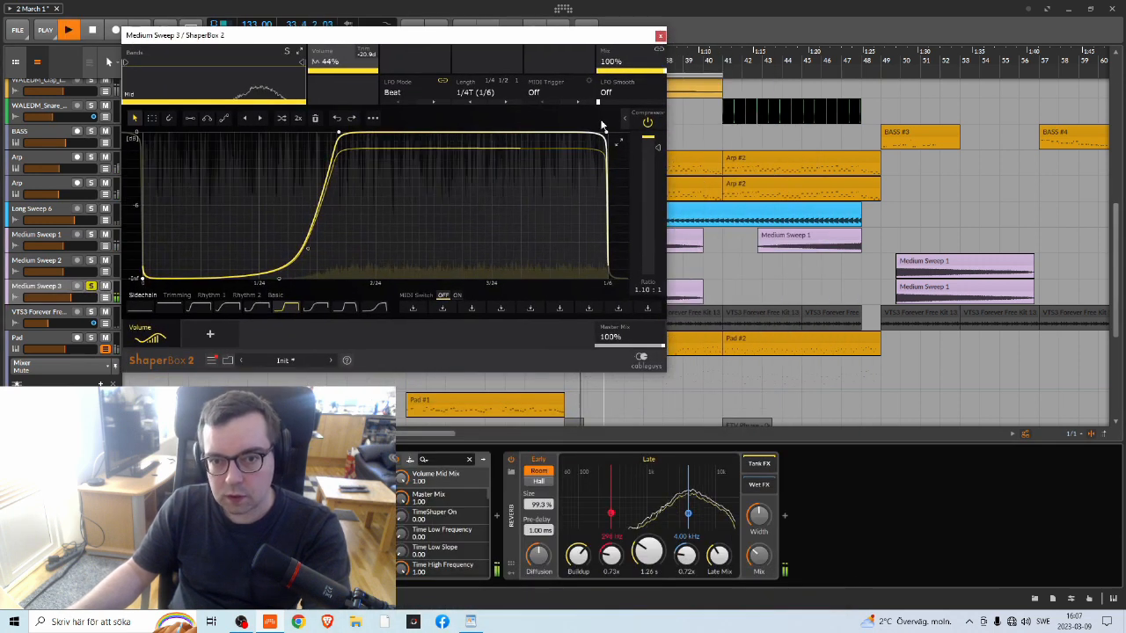
key("space")
Raise the Medium Sweep 3 track volume close to its maximum and play the track soloed
left_click_drag(71, 298, 93, 299)
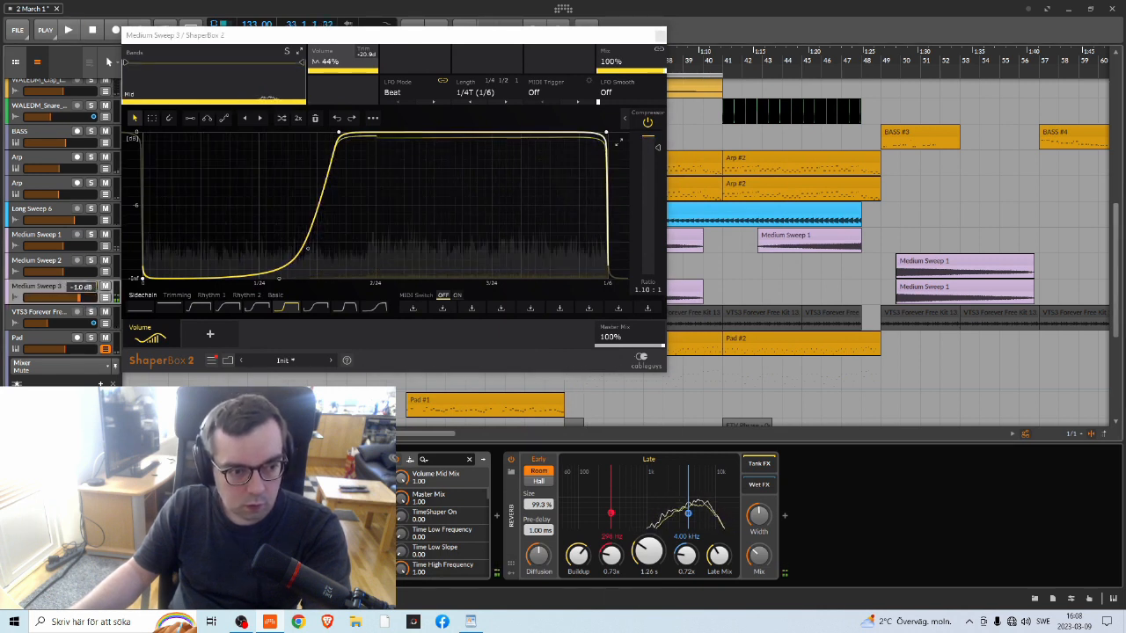
left_click(91, 286)
key("space")
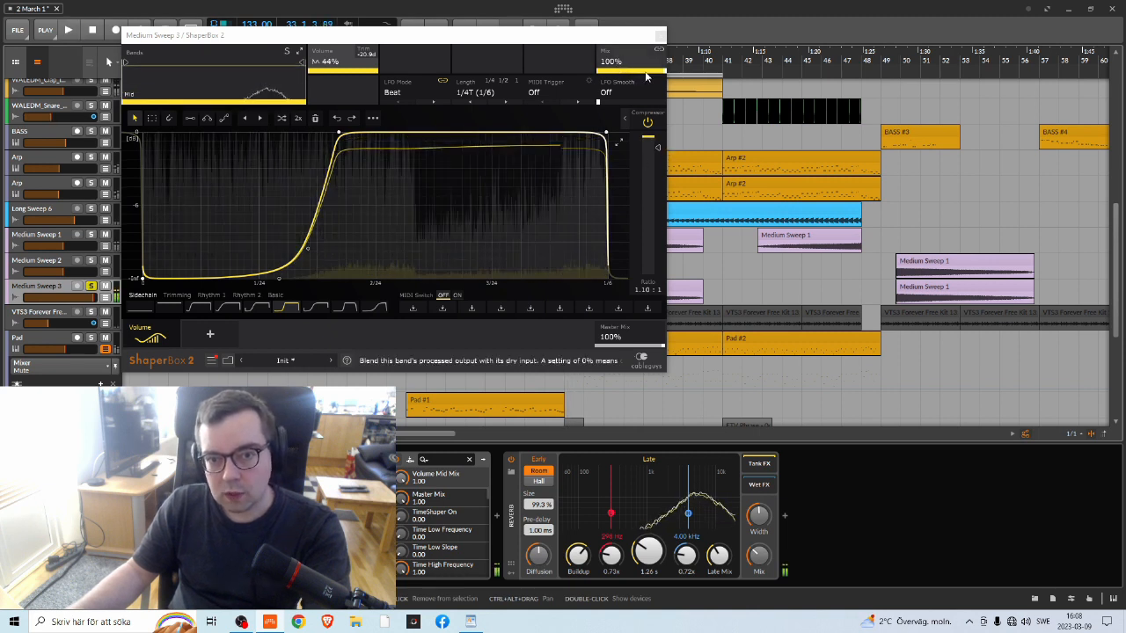
Try lower Mix amounts of 69% and 56% on the band during playback, returning it to 100%
left_click_drag(661, 78, 655, 77)
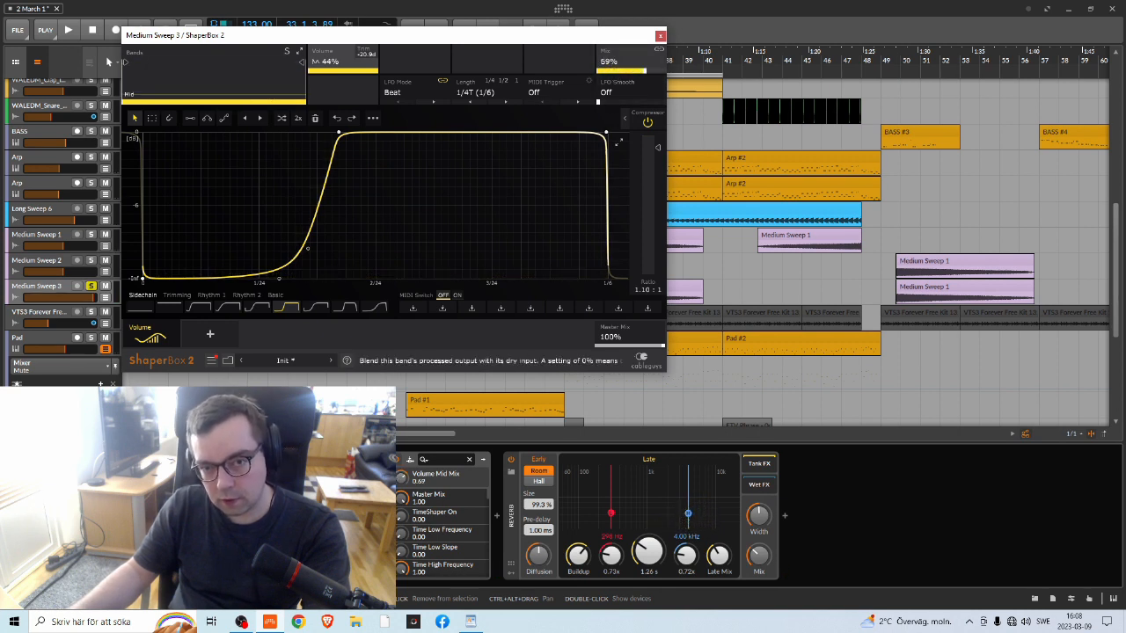
left_click_drag(616, 74, 641, 75)
key("space")
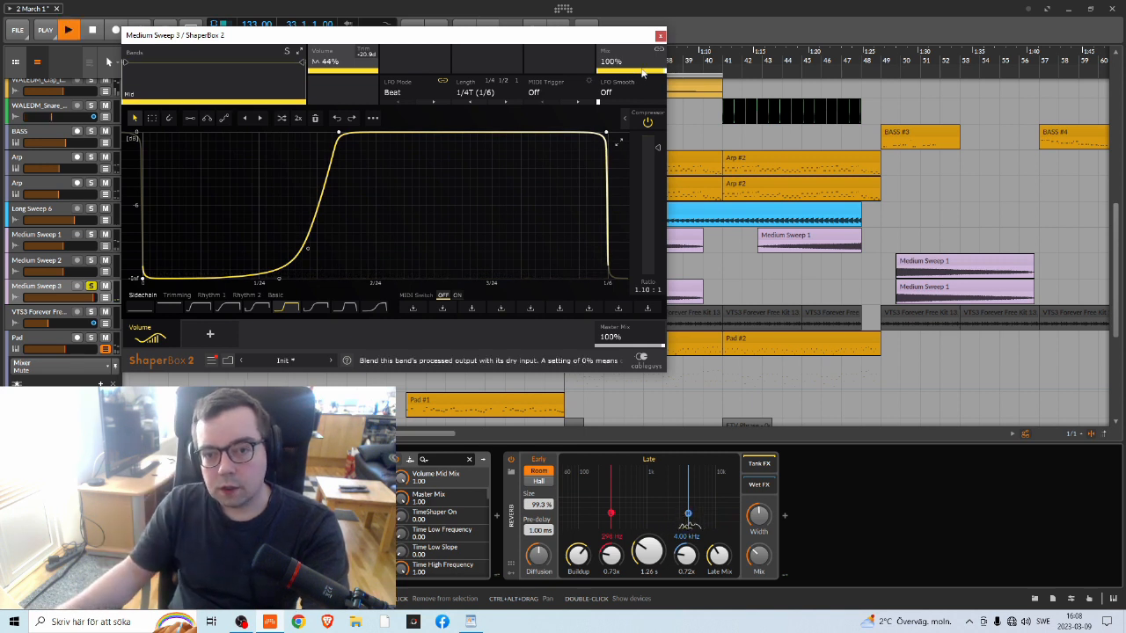
left_click_drag(643, 74, 648, 93)
key("space")
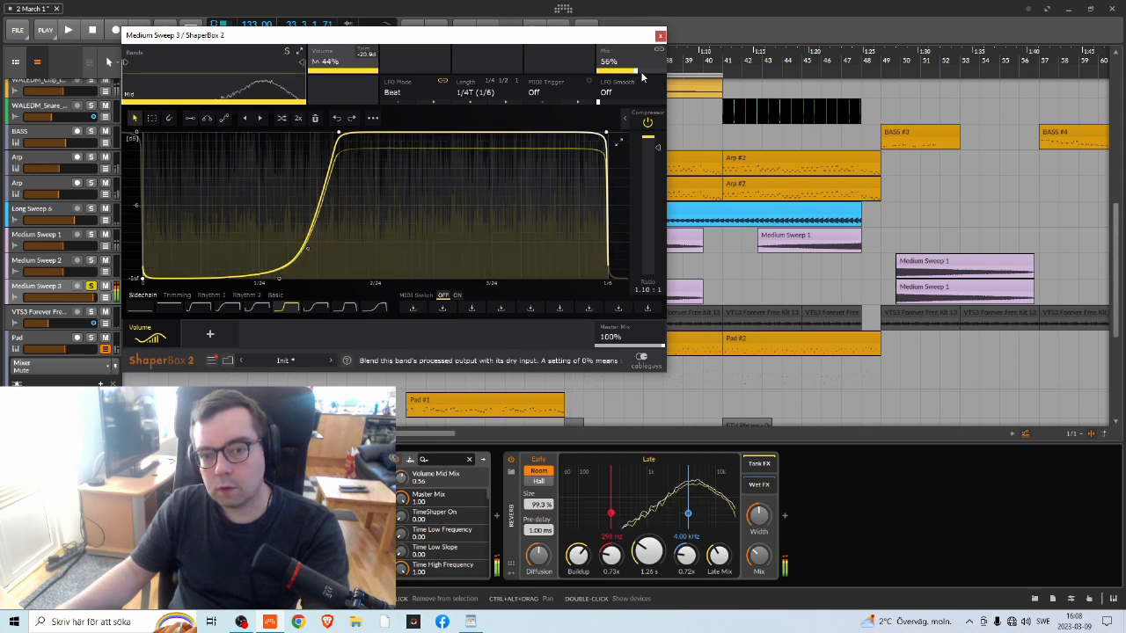
left_click_drag(636, 74, 664, 75)
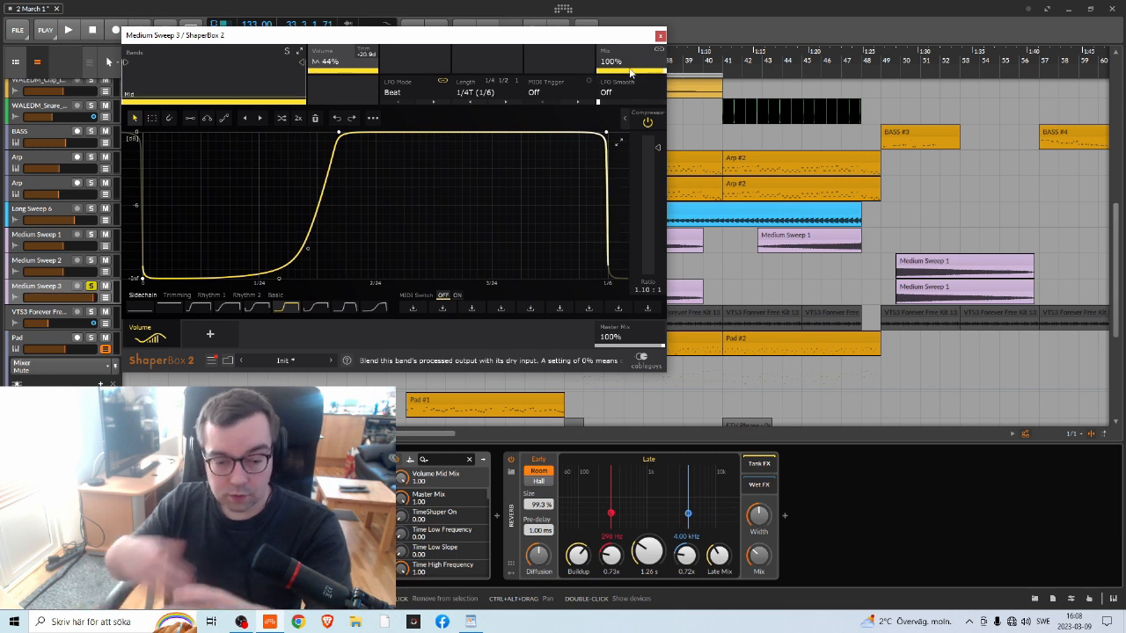
Bypass the Reverb device and try the band's Mix at 76% and 70% while playing the dry sweep
left_click(511, 460)
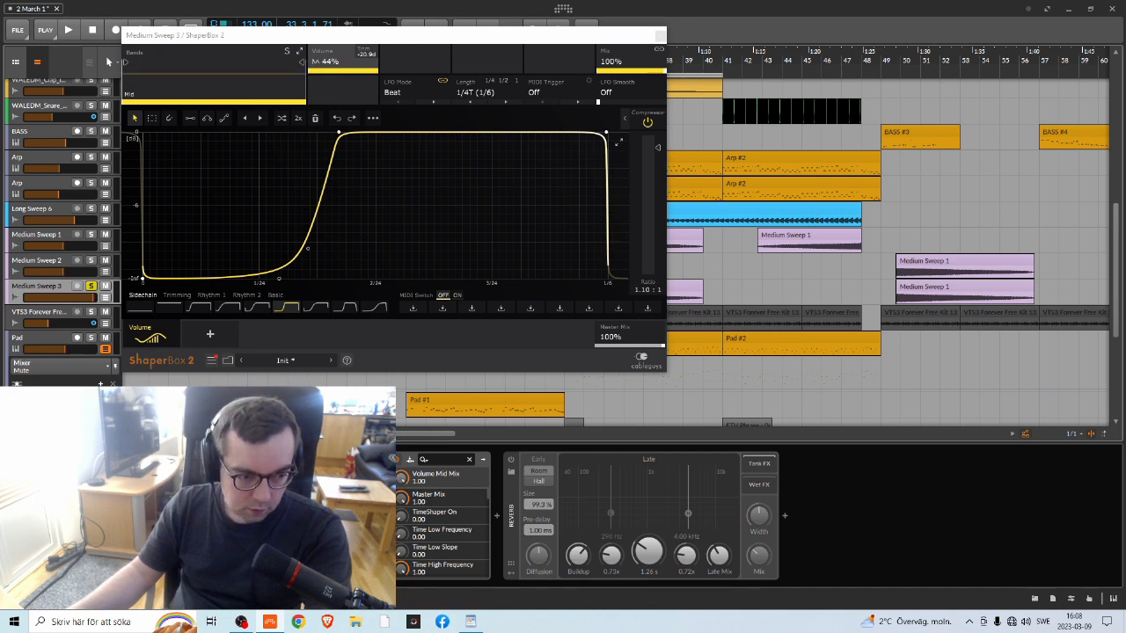
key("space")
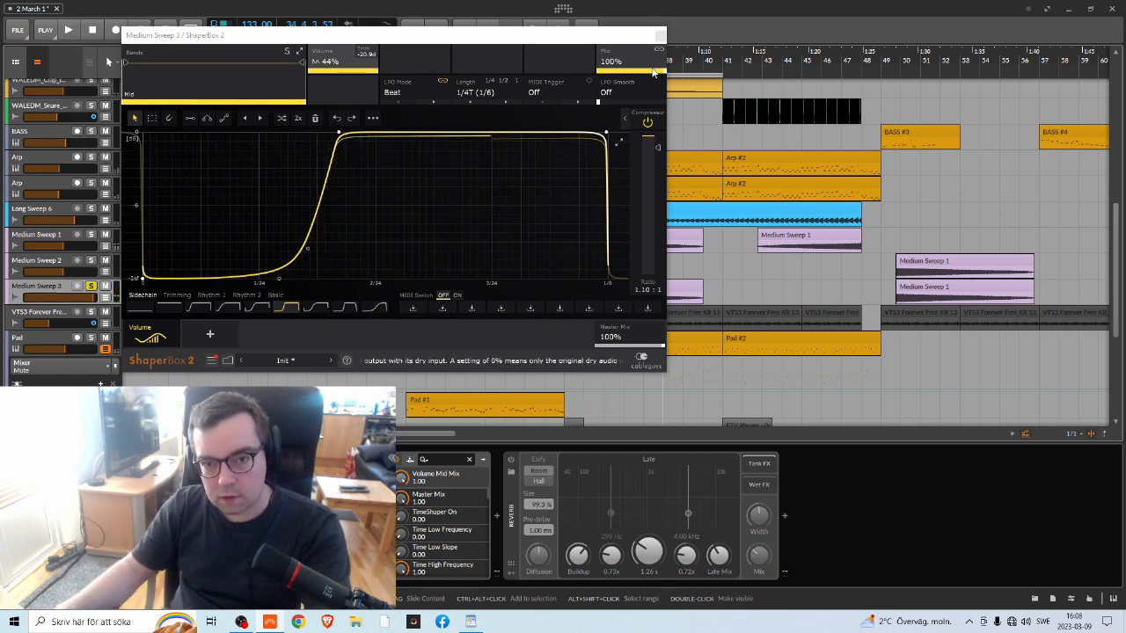
left_click(648, 75)
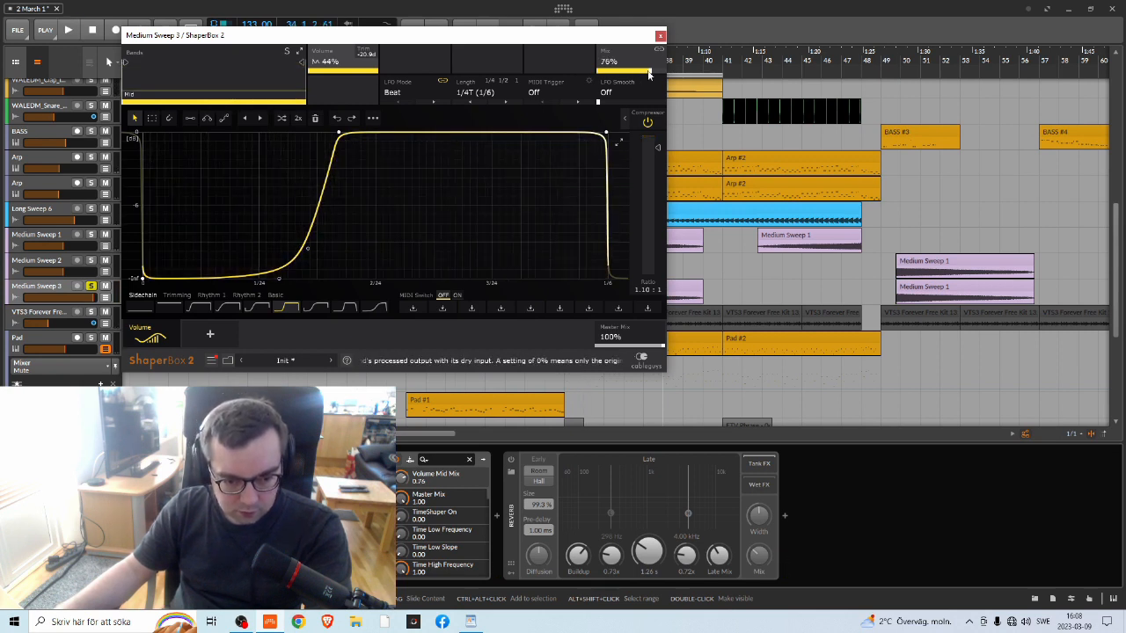
key("space")
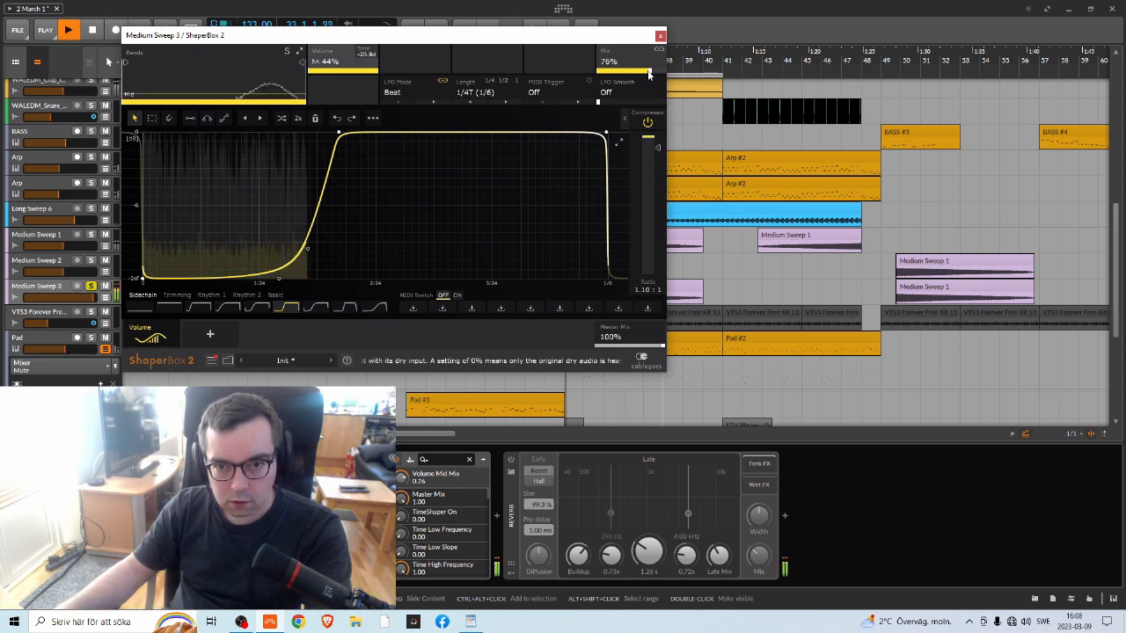
left_click_drag(648, 75, 648, 83)
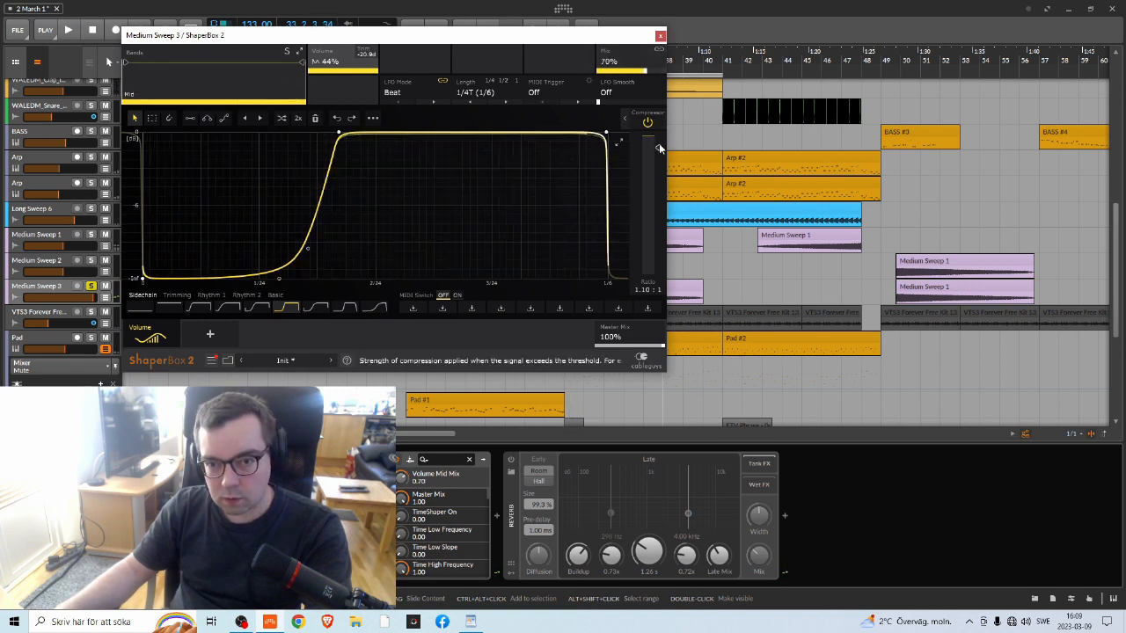
Switch off the compressor in the volume shaper and set the band's Mix to 99%
left_click(648, 124)
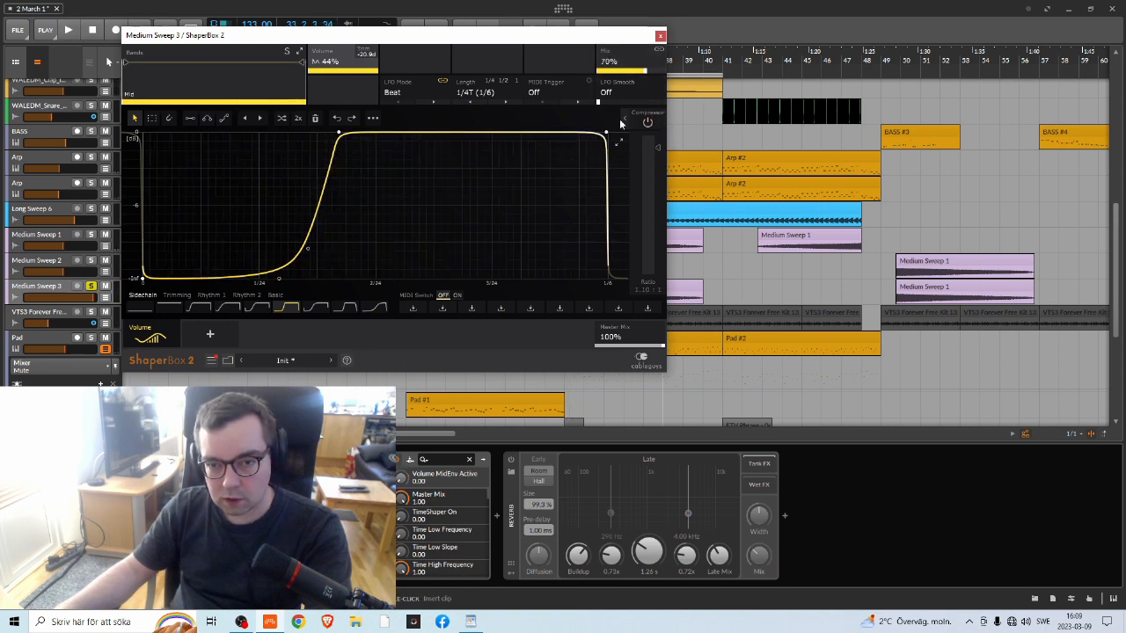
left_click_drag(627, 71, 641, 65)
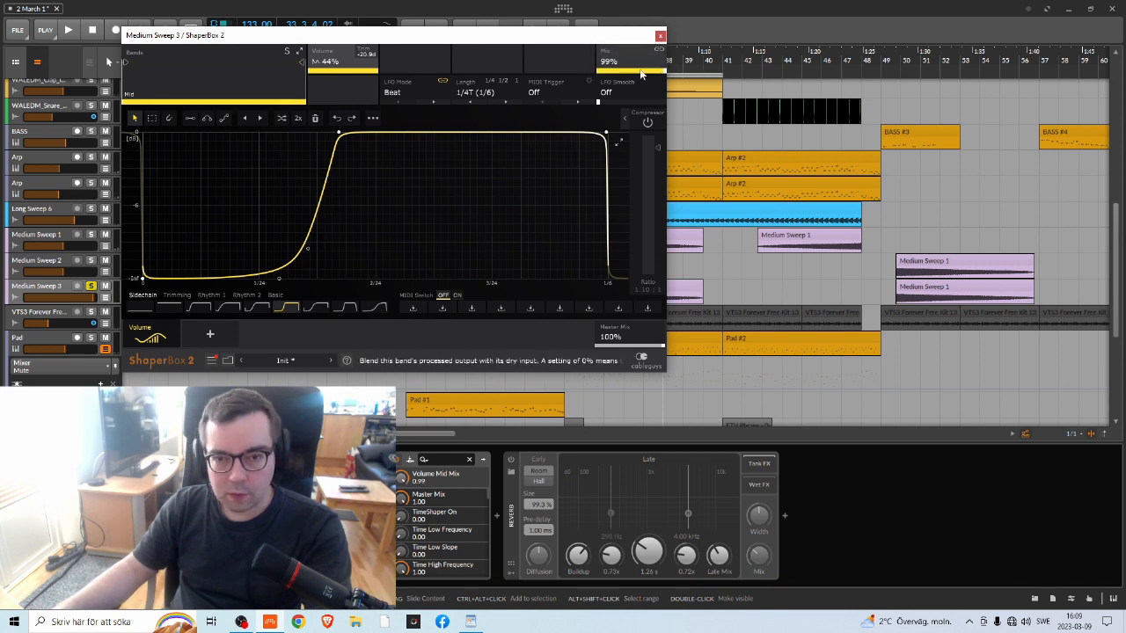
Re-enable the Reverb device and the volume shaper's compressor, listening to the sweep during playback
left_click(448, 452)
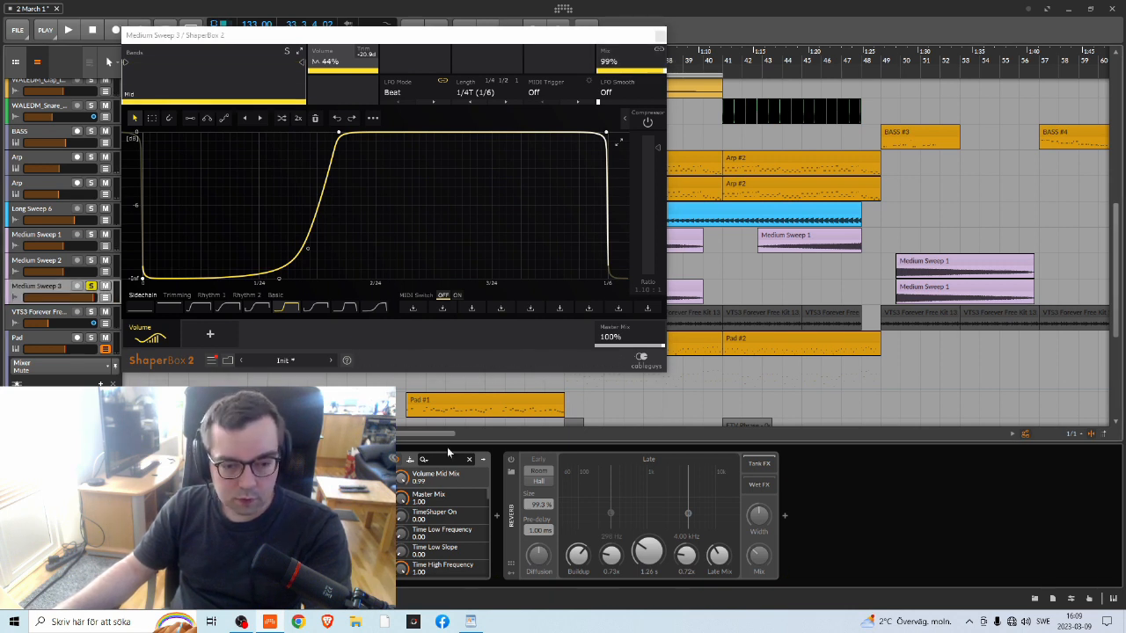
left_click(510, 460)
key("space")
left_click(651, 123)
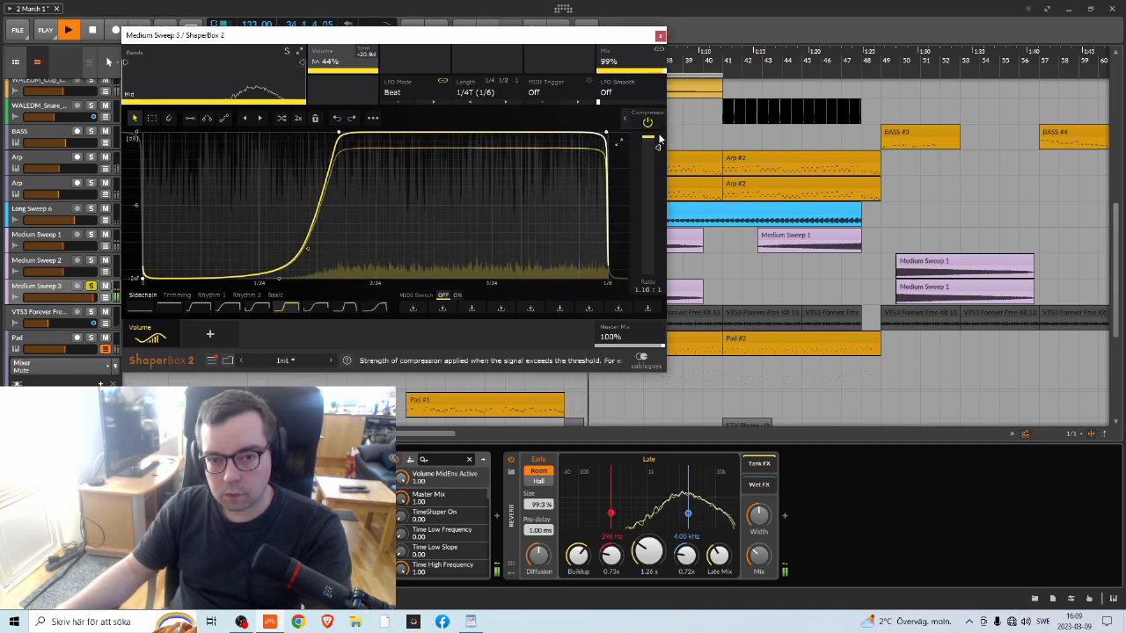
key("space")
Move the plugin window off the tracks, unsolo Medium Sweep 3 and lower its track volume
left_click_drag(584, 42, 650, 77)
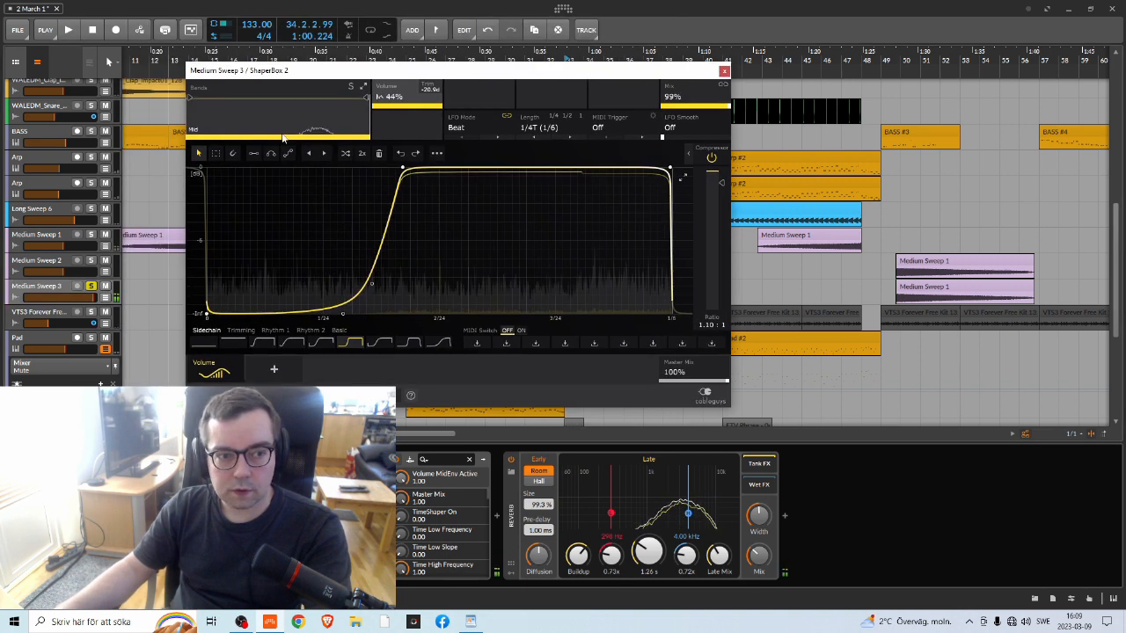
left_click_drag(319, 70, 445, 77)
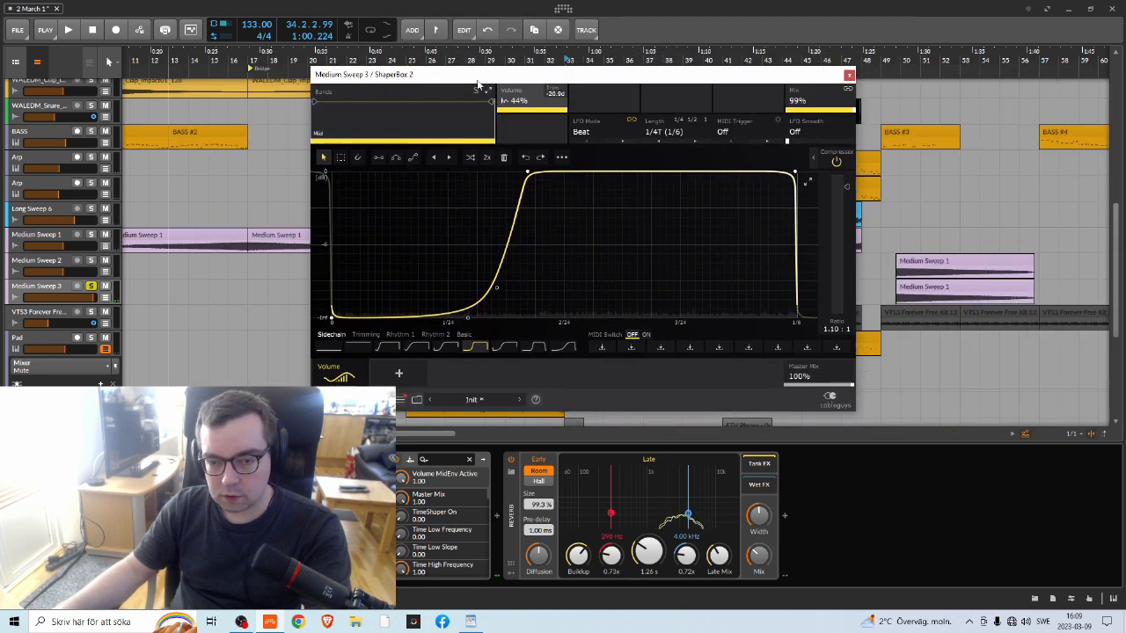
left_click_drag(581, 92, 939, 104)
left_click_drag(598, 55, 460, 58)
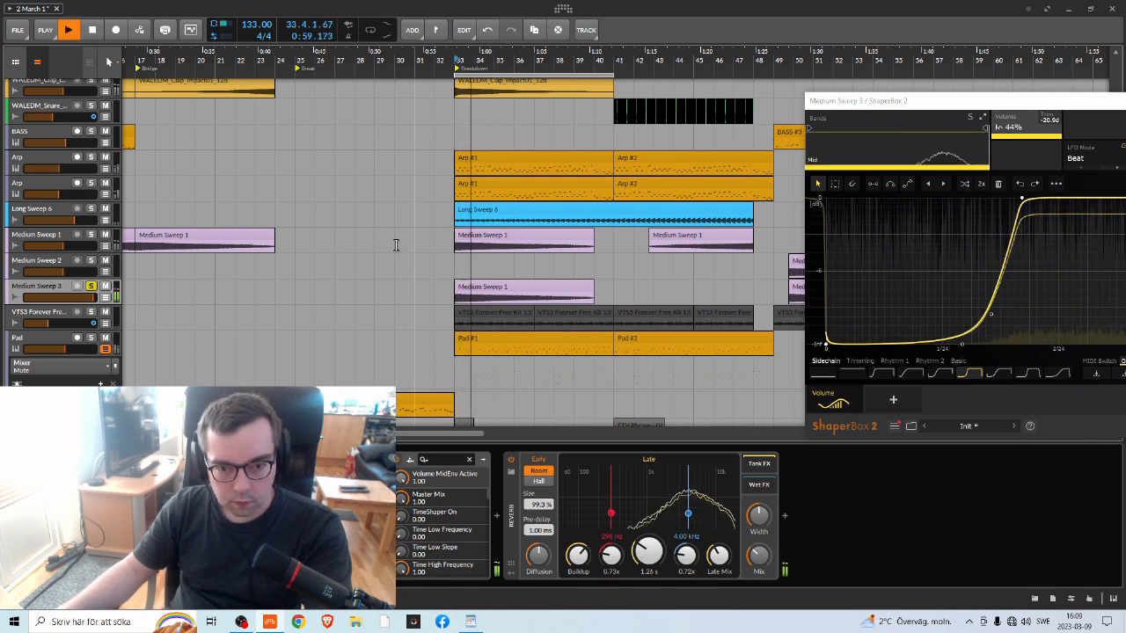
left_click(91, 287)
left_click_drag(95, 298, 63, 299)
Mute Medium Sweep 1 and play the breakdown to hear Medium Sweep 3 in the mix
key("space")
key("space")
key("space")
key("space")
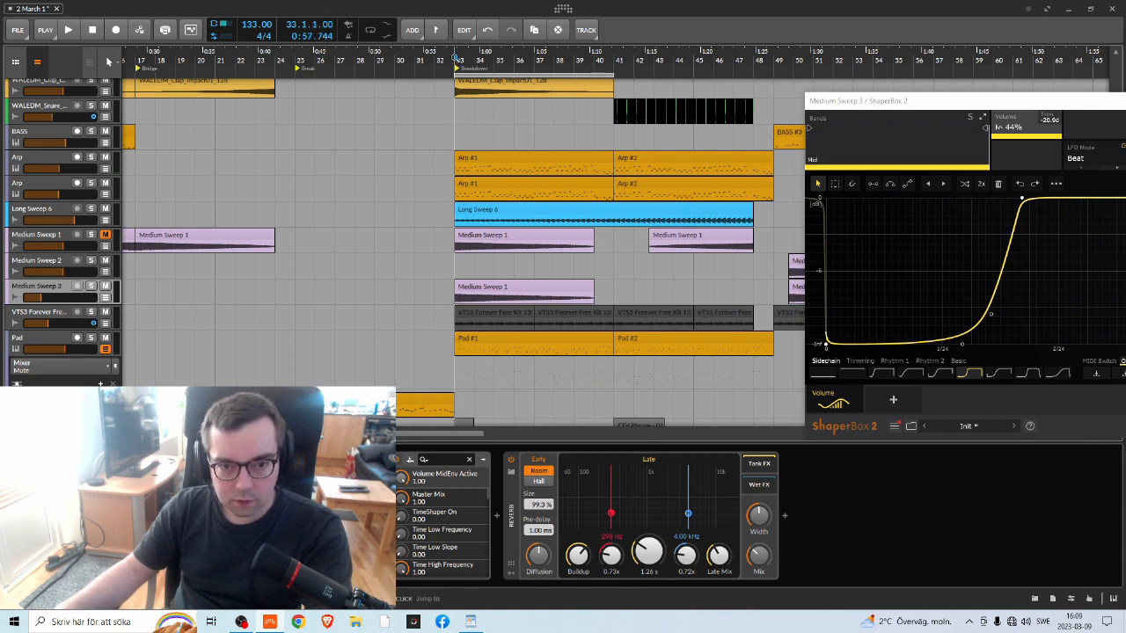
key("space")
key("space")
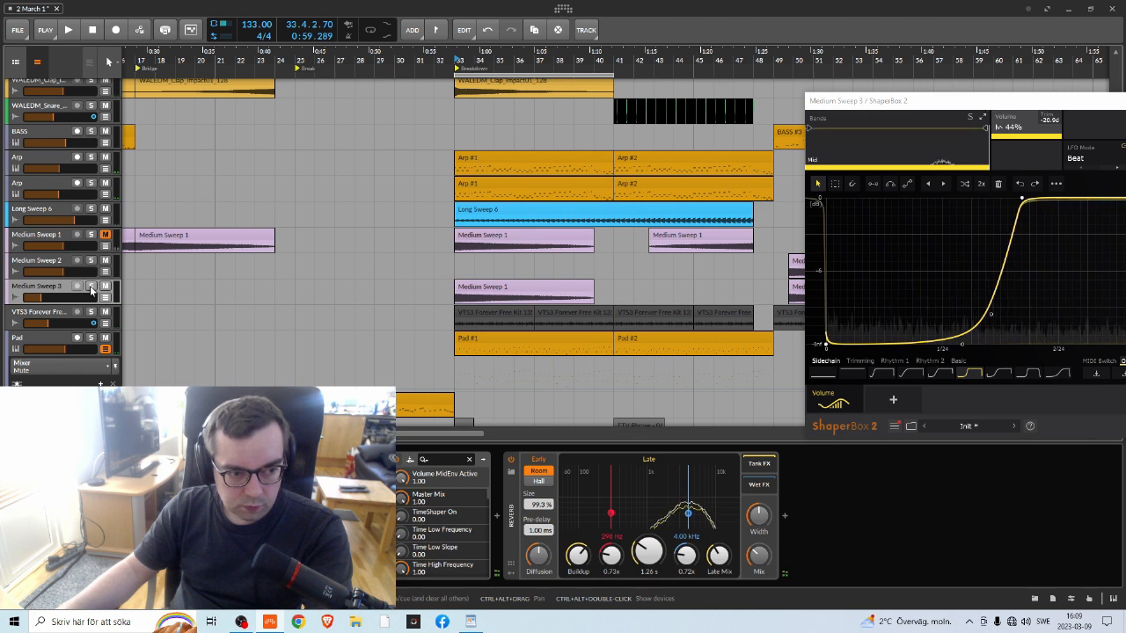
Check Medium Sweep 3 in solo and raise its track volume to about -3.5 dB
key("space")
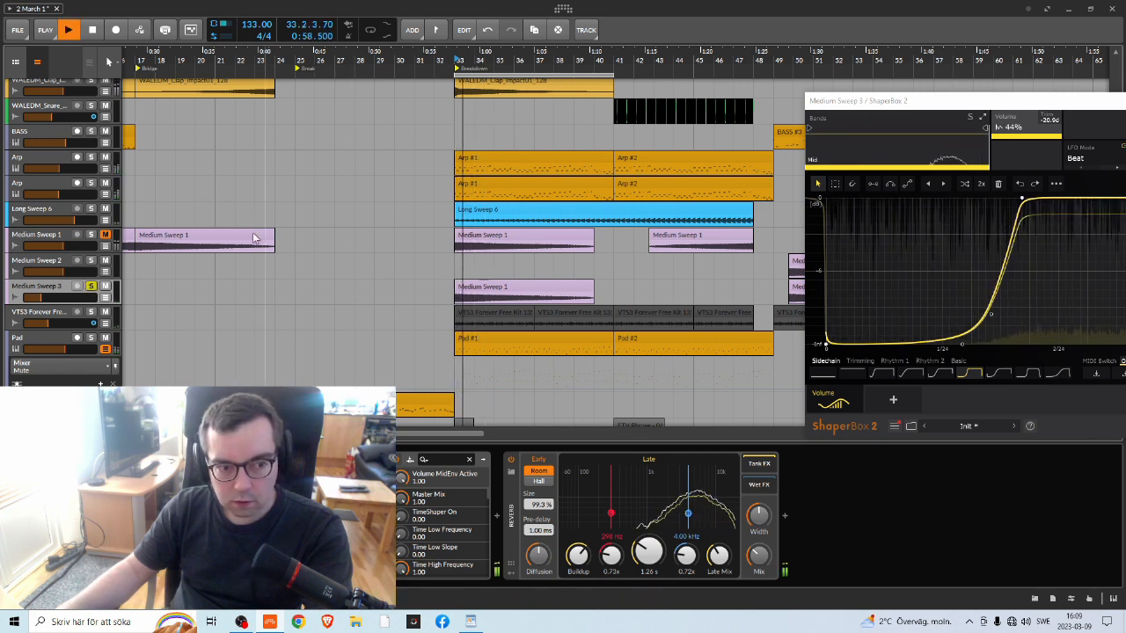
key("space")
left_click_drag(65, 297, 76, 297)
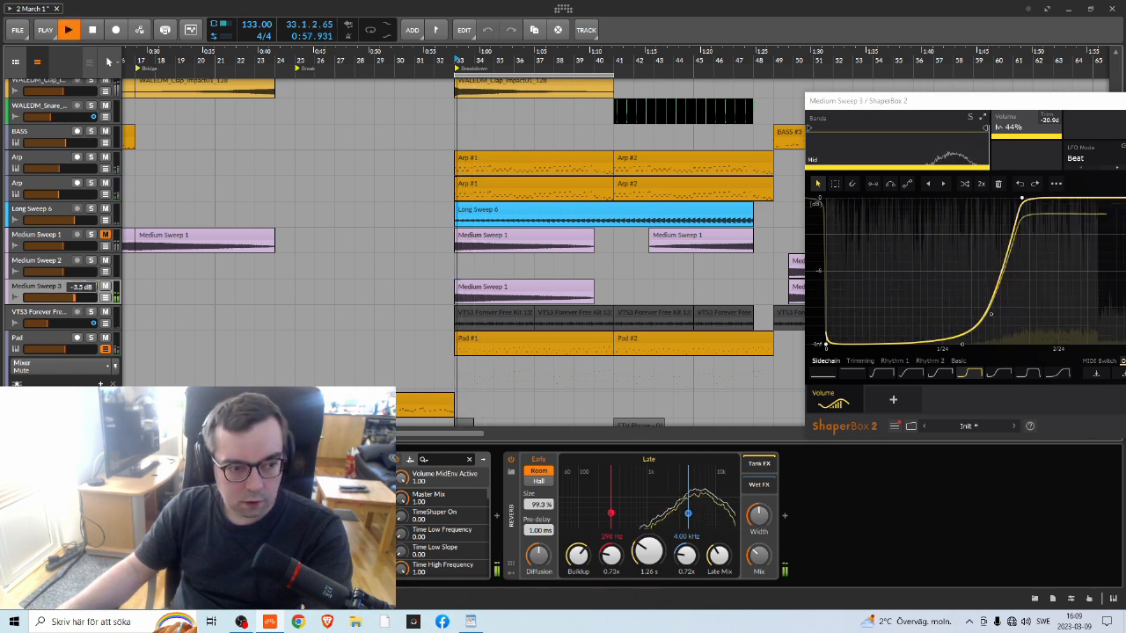
Raise the Medium Sweep 3 track volume slightly while replaying the start of the breakdown
key("space")
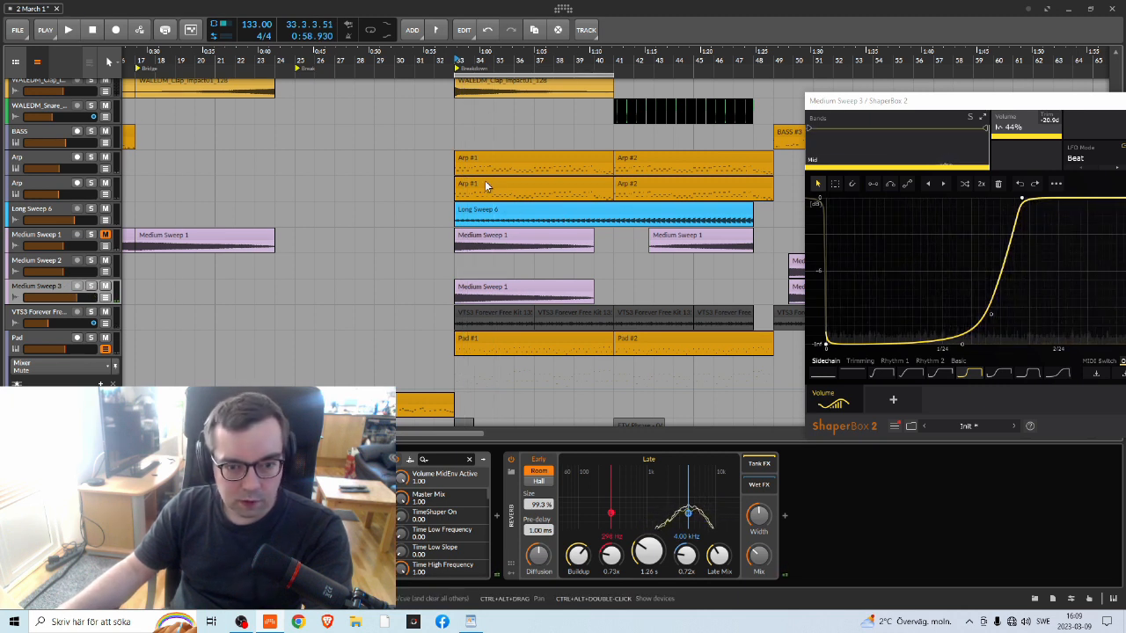
key("space")
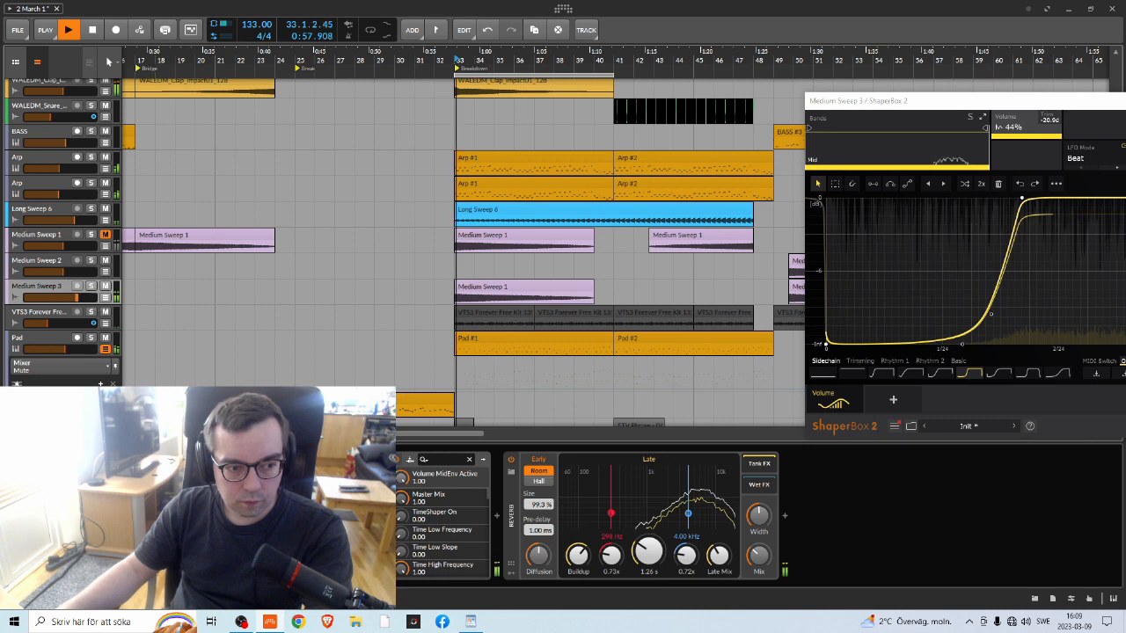
left_click_drag(72, 297, 79, 297)
key("space")
key("space")
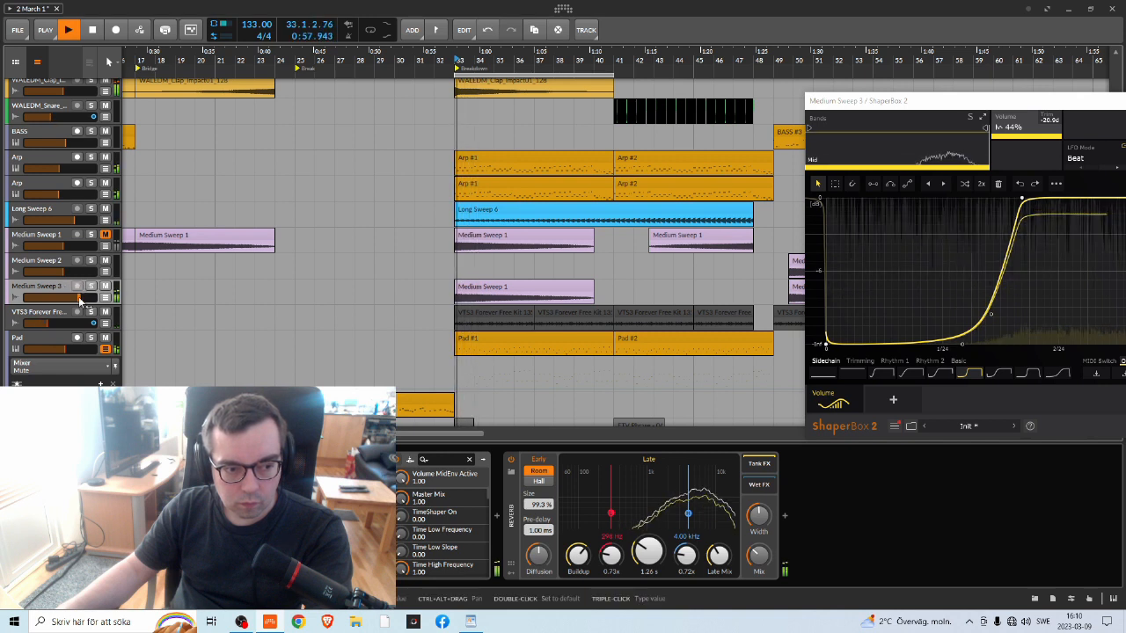
Play the breakdown to judge Medium Sweep 3 in the mix, keeping the ShaperBox window clear of the clips
left_click_drag(906, 102, 654, 146)
key("space")
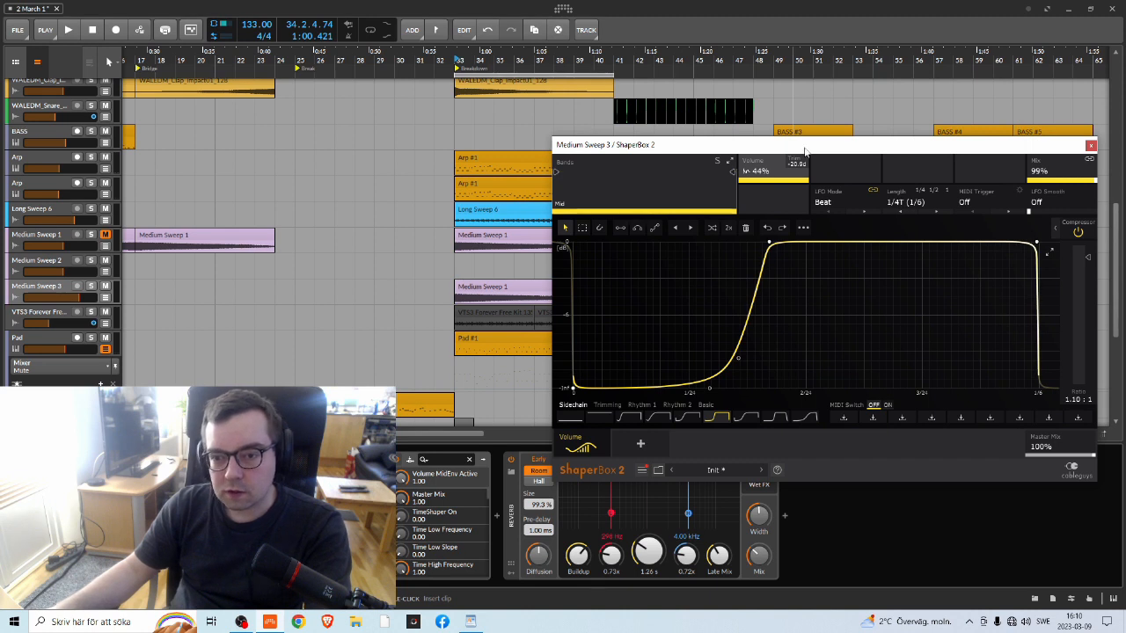
left_click_drag(806, 148, 953, 127)
key("space")
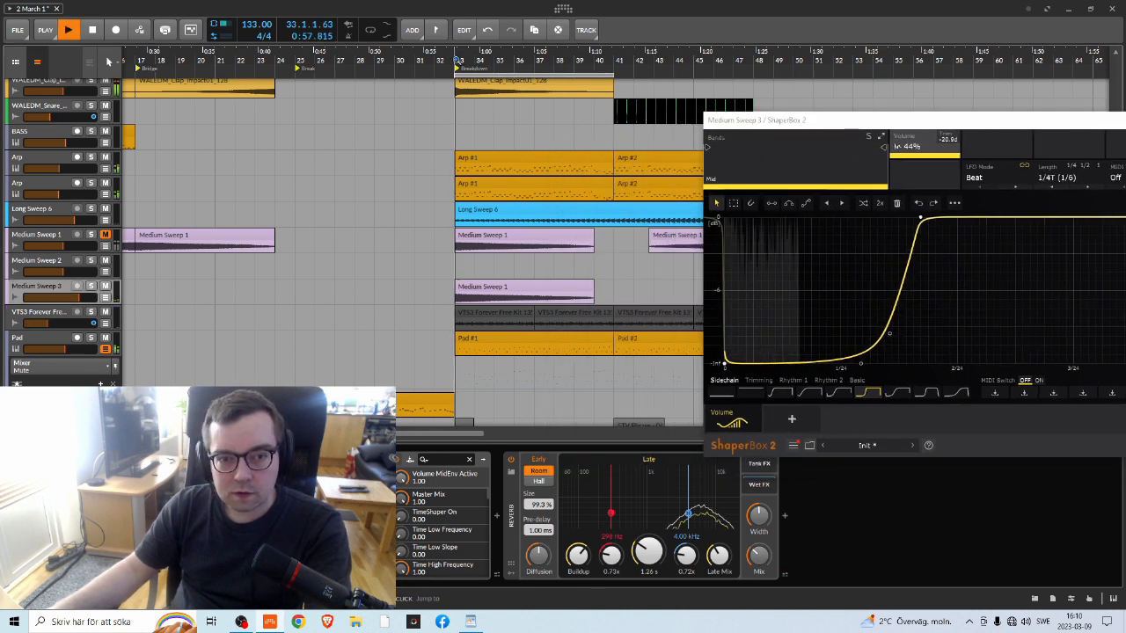
key("space")
left_click_drag(733, 119, 609, 159)
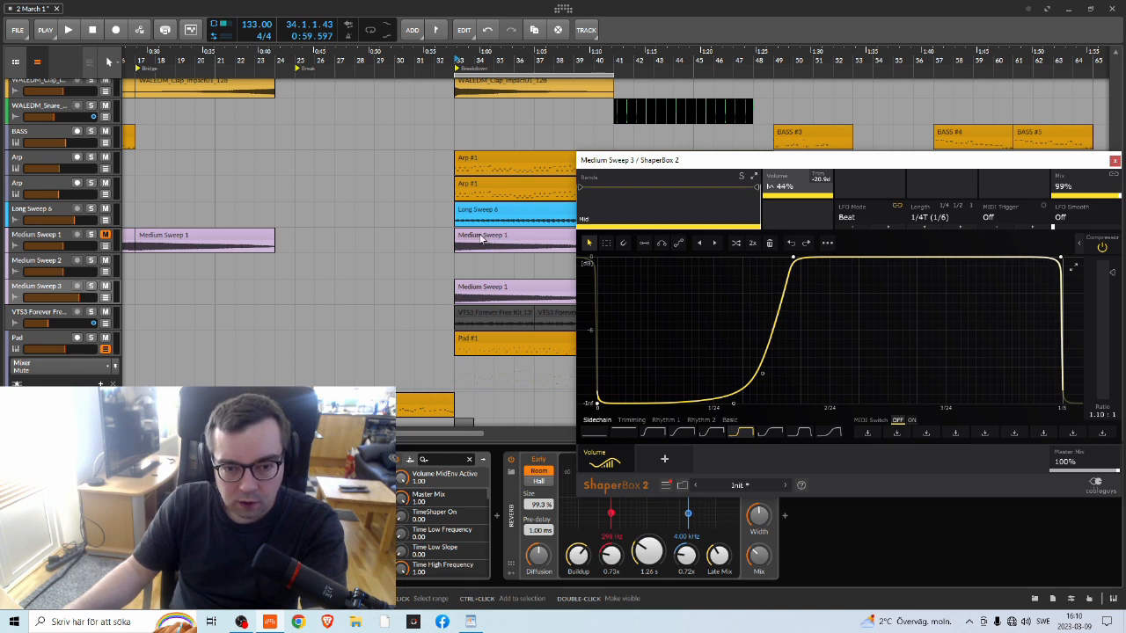
left_click_drag(743, 162, 745, 130)
left_click_drag(646, 133, 751, 115)
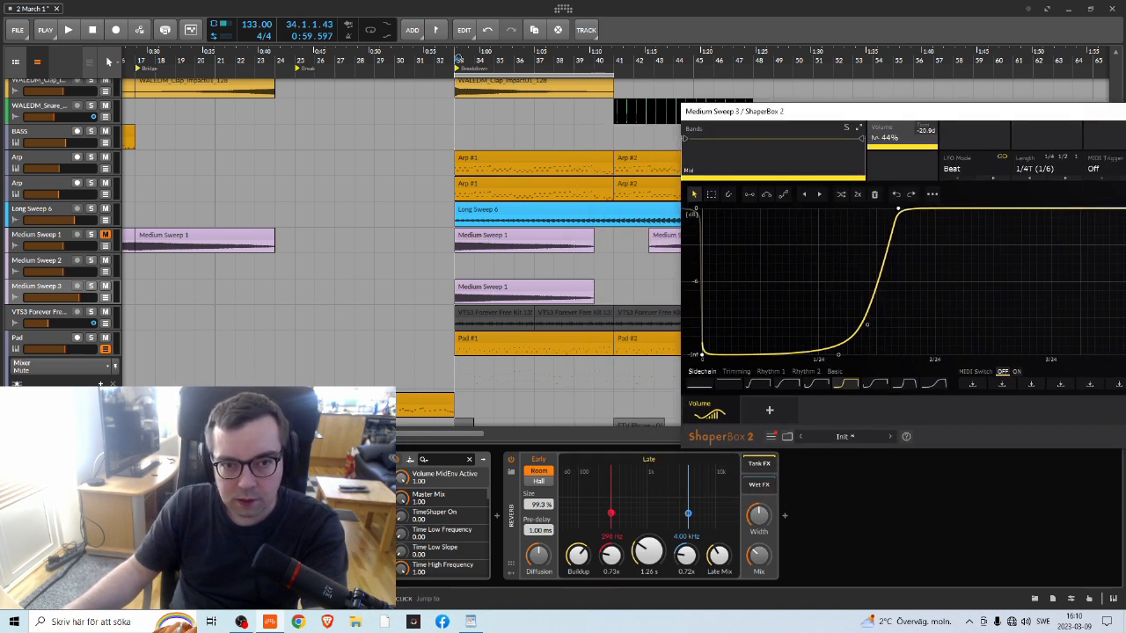
Solo Medium Sweep 3 and listen to it from the start of the breakdown at bar 33
left_click(457, 58)
key("space")
key("space")
left_click(92, 285)
key("space")
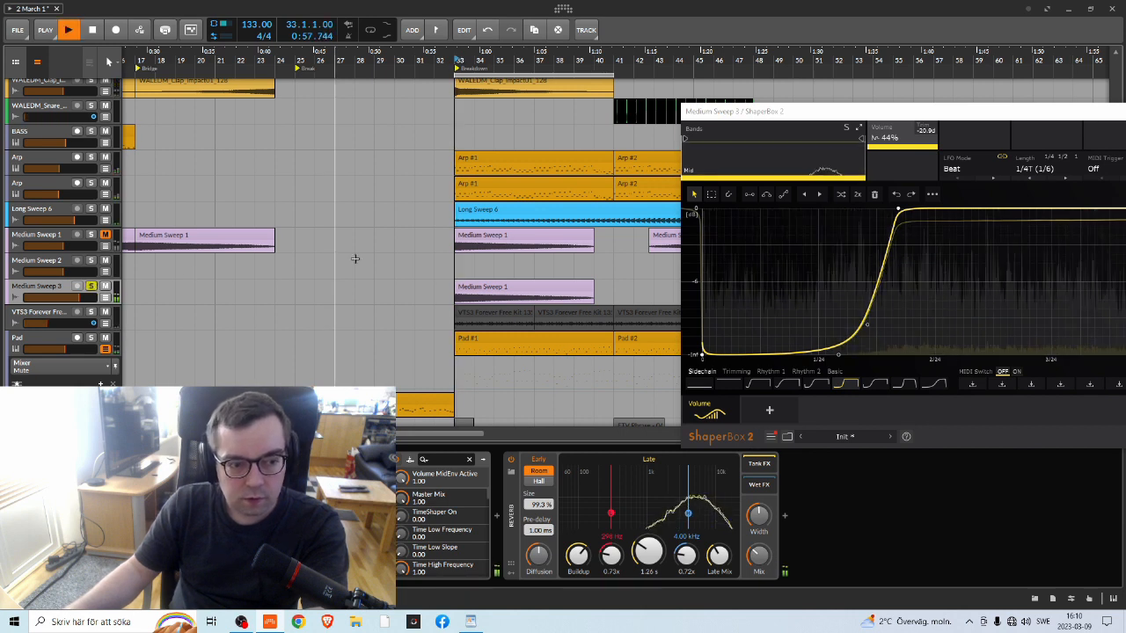
key("space")
Set the ShaperBox volume LFO length to 1/8T (1/12)
left_click_drag(820, 114, 640, 189)
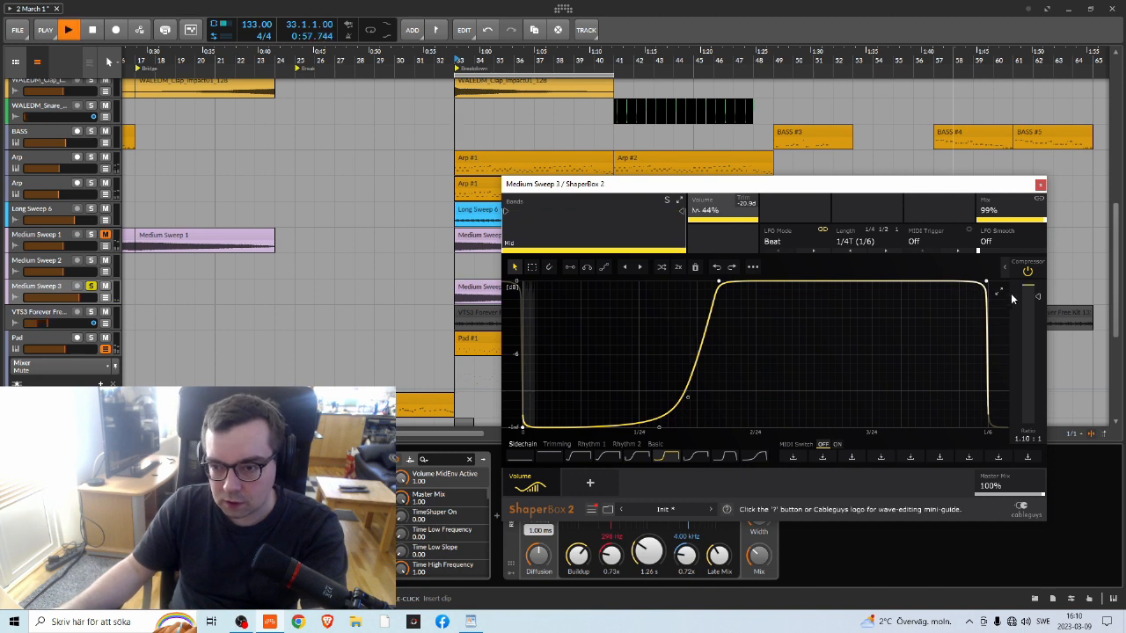
left_click(854, 241)
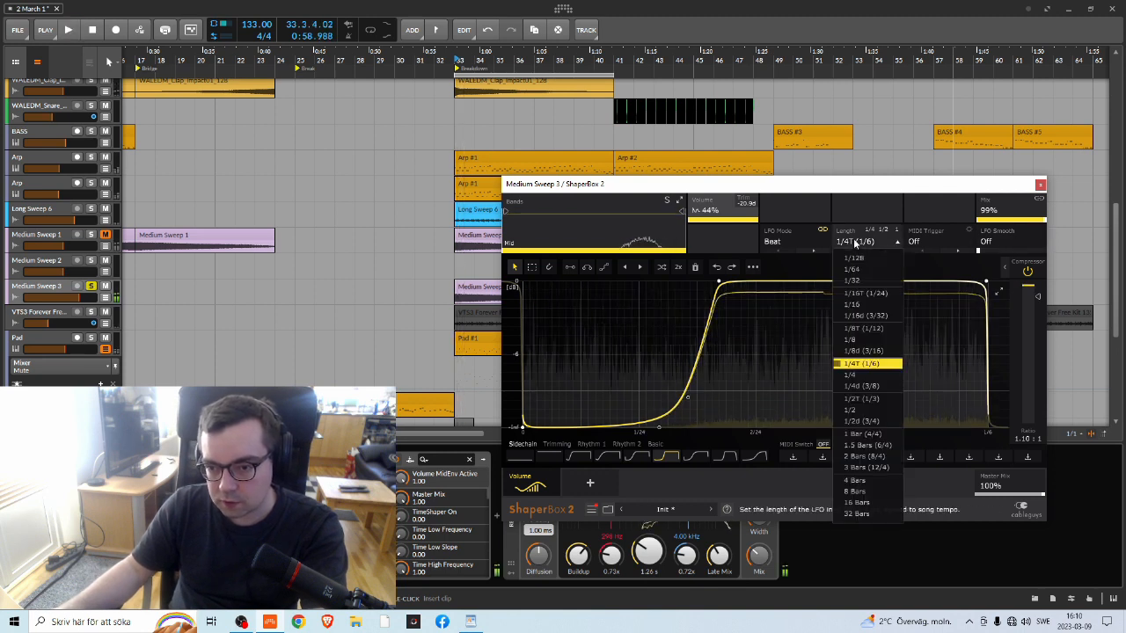
left_click(862, 328)
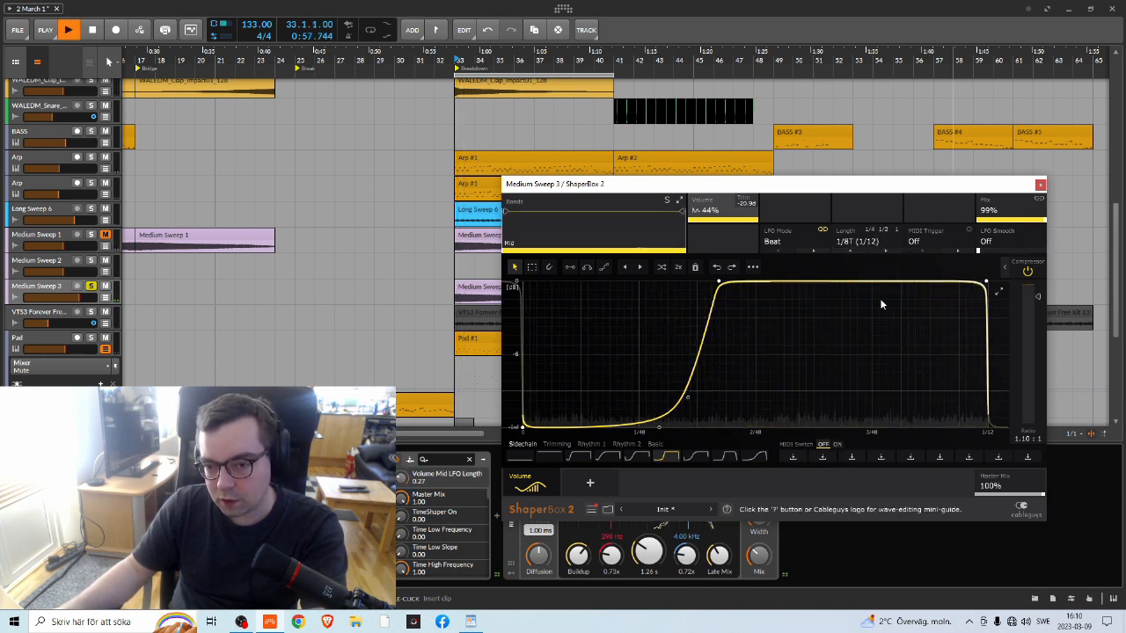
Unsolo Medium Sweep 3 and listen to the 1/8T pulse in the mix, starting shortly before the breakdown
left_click(91, 286)
key("space")
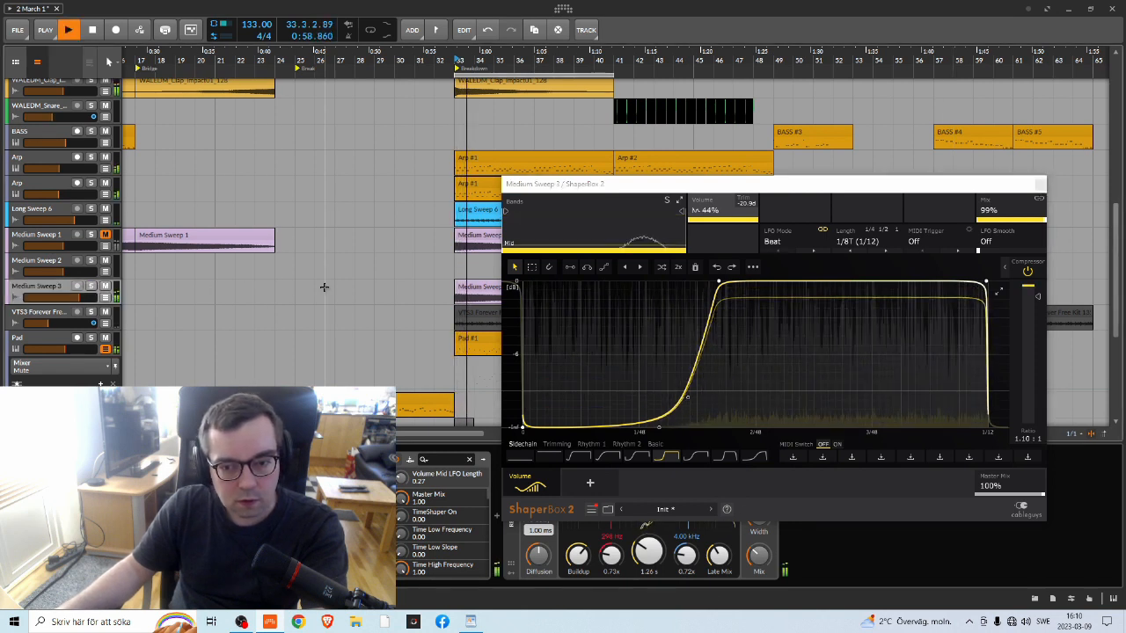
left_click_drag(563, 184, 789, 165)
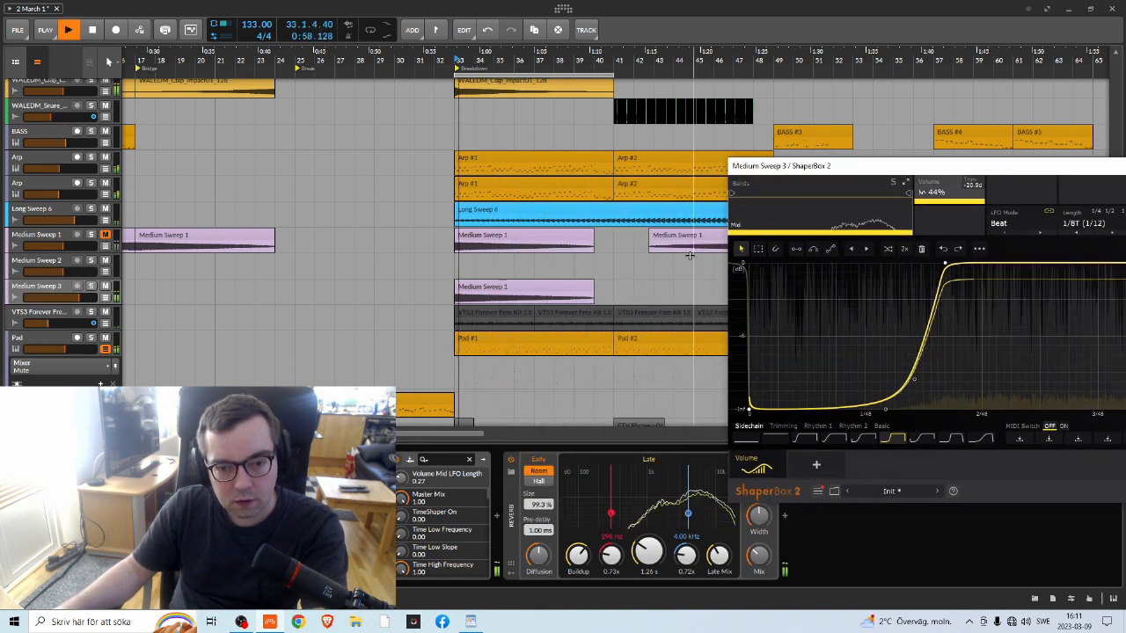
key("space")
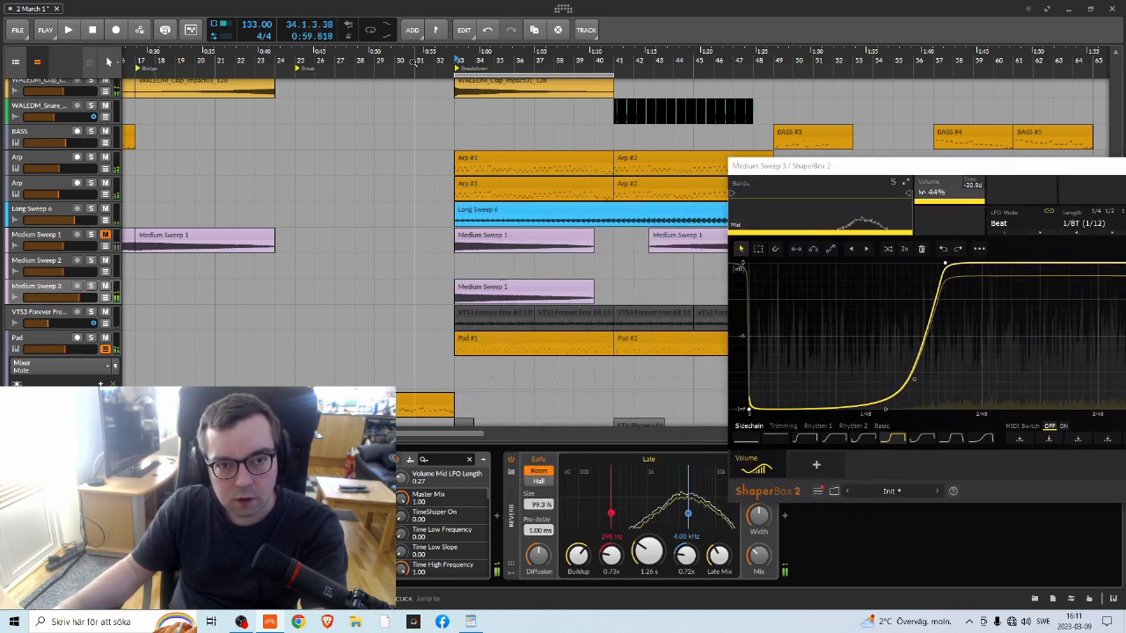
left_click(413, 62)
key("space")
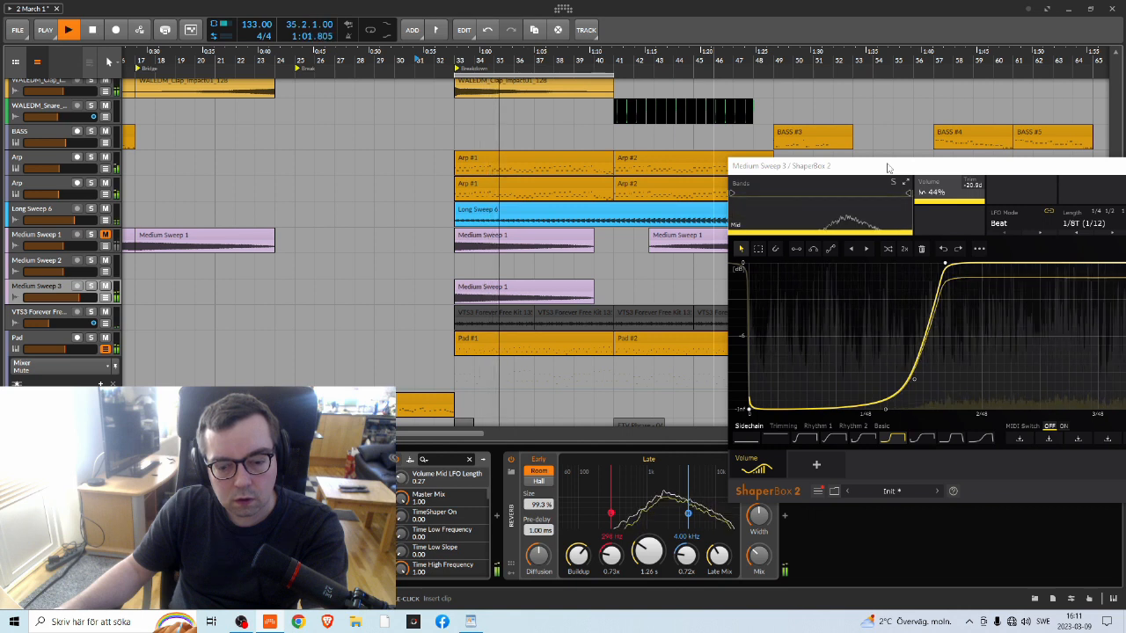
Raise the Reverb device's mix on Medium Sweep 3 and switch its early reflections from Room to Hall
key("space")
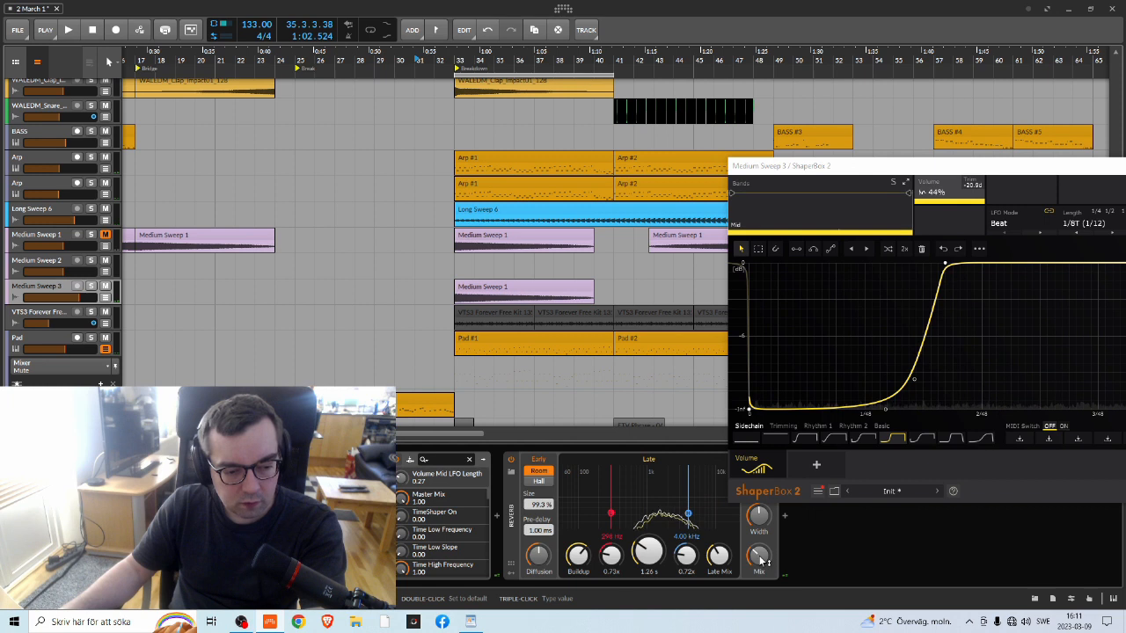
key("space")
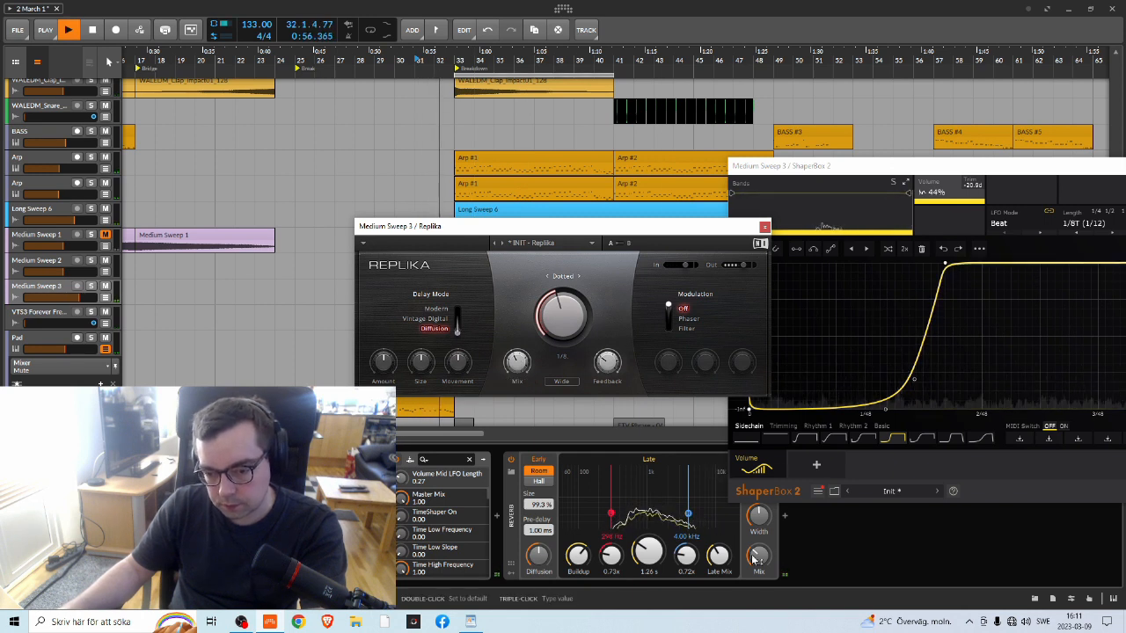
left_click_drag(754, 553, 755, 547)
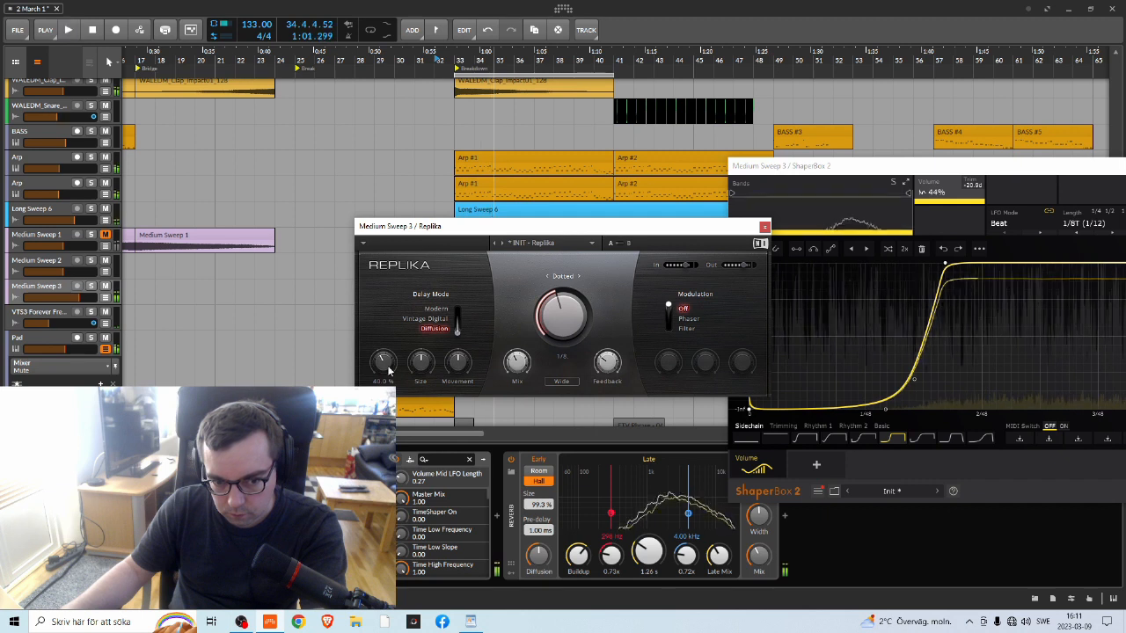
Lower Replika's diffusion amount to 35% while the breakdown plays
left_click_drag(388, 370, 388, 390)
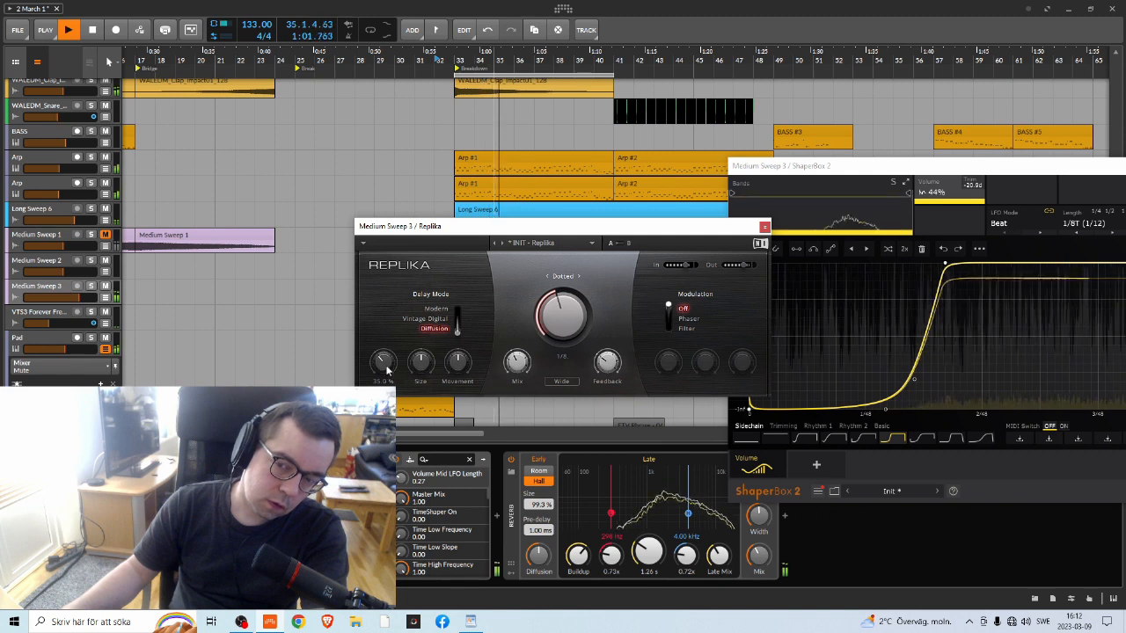
key("space")
Arrange the Replika and ShaperBox windows side by side and set the volume LFO length to 1/4
left_click_drag(675, 226, 371, 114)
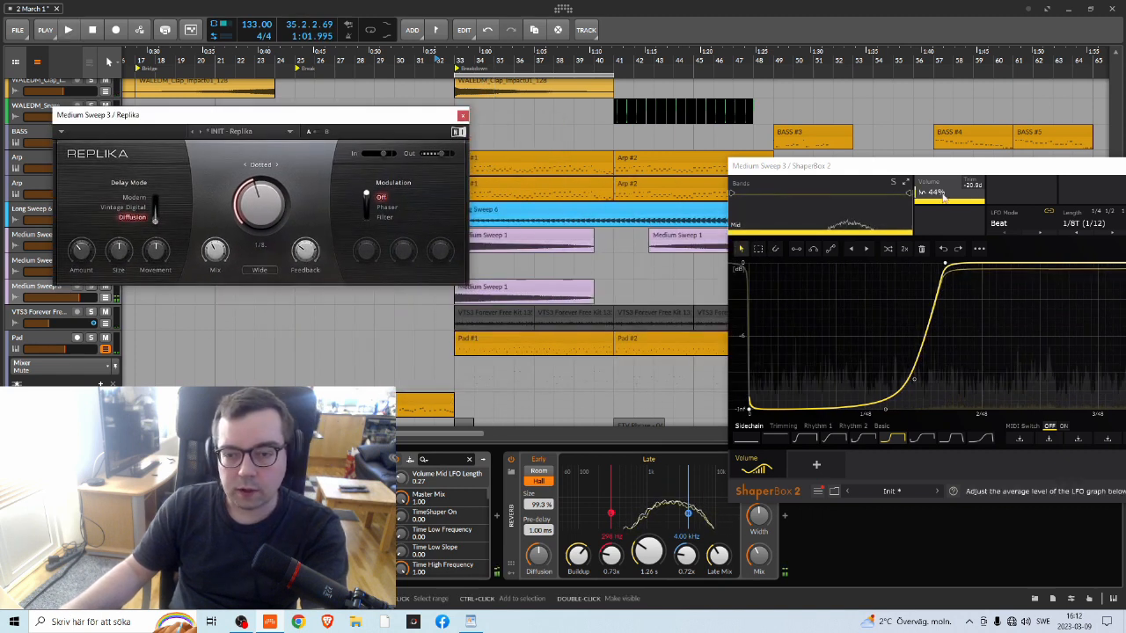
left_click_drag(858, 169, 660, 160)
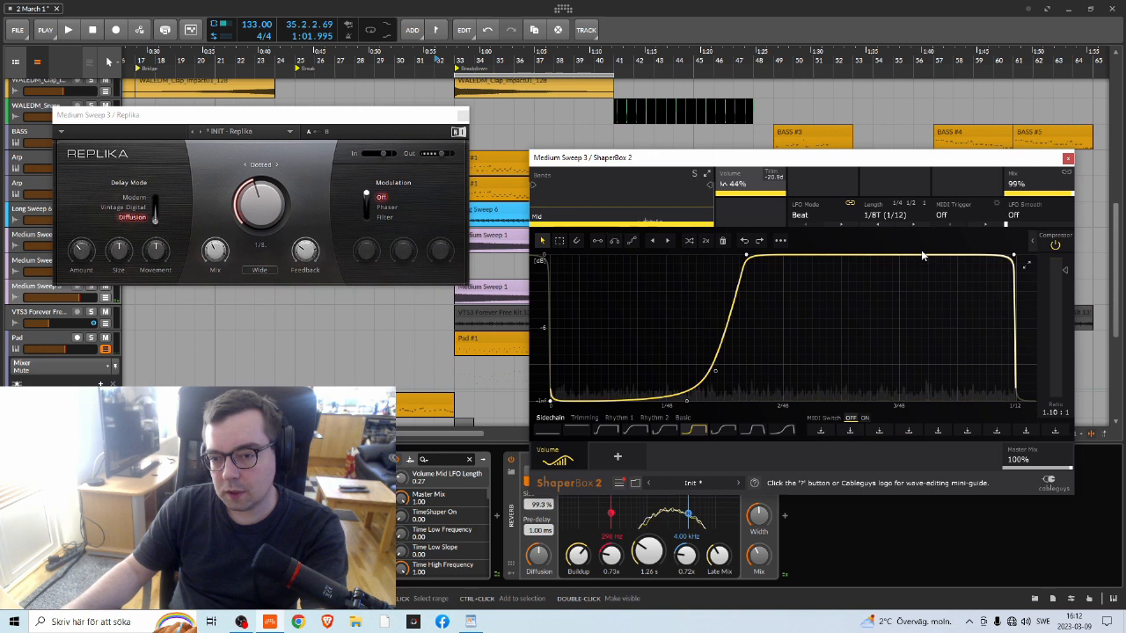
key("space")
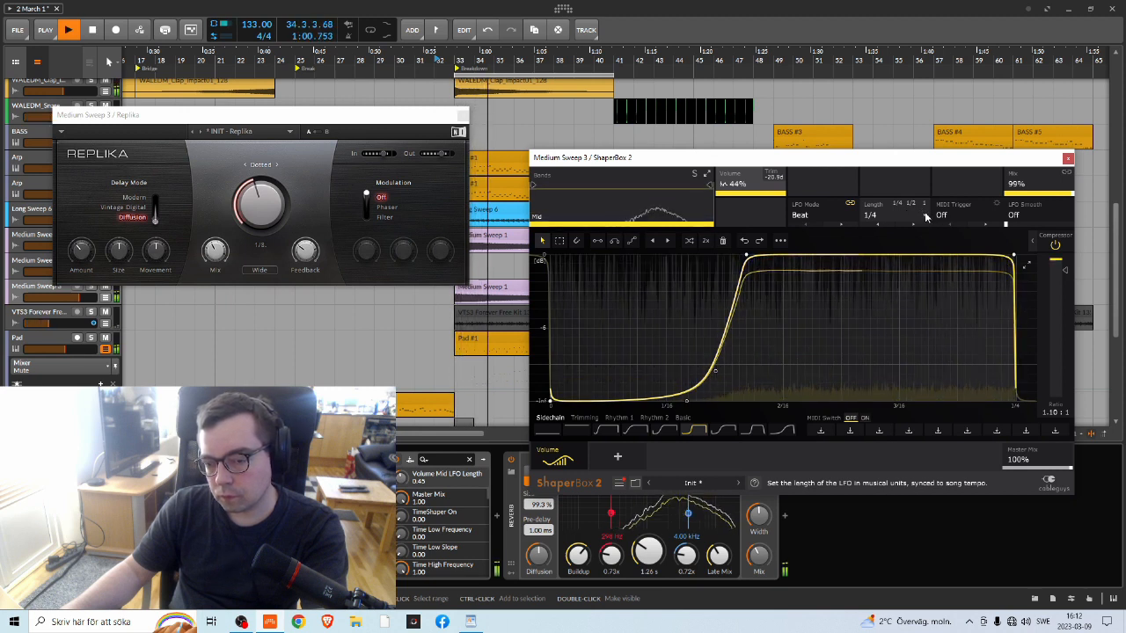
Replay the breakdown and raise the Reverb device's mix a little further
key("space")
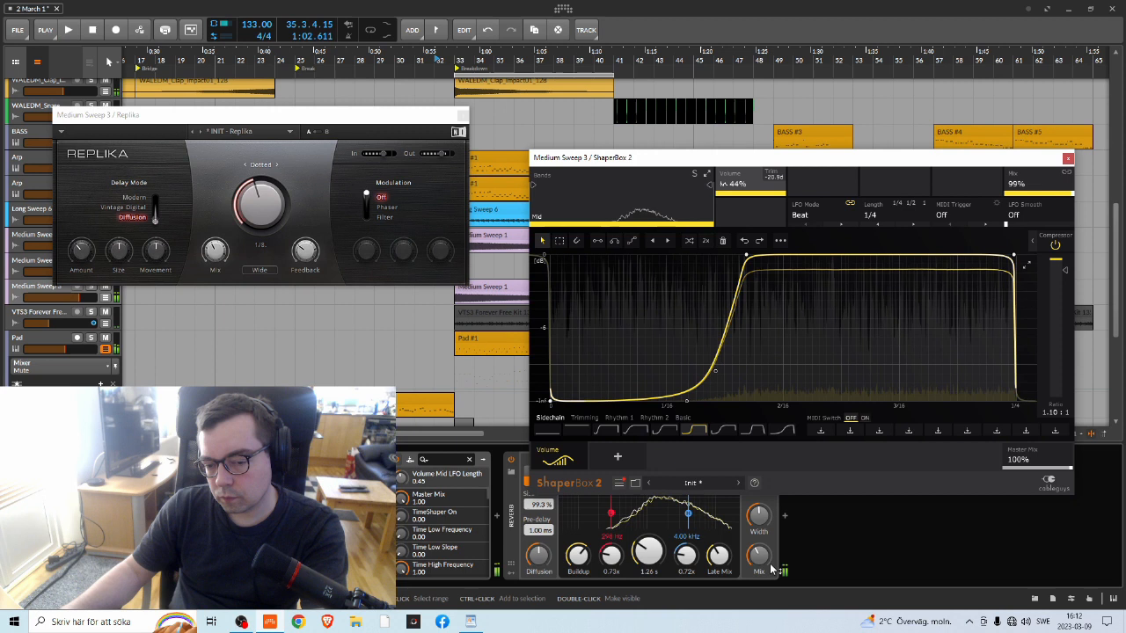
key("space")
left_click_drag(759, 557, 759, 541)
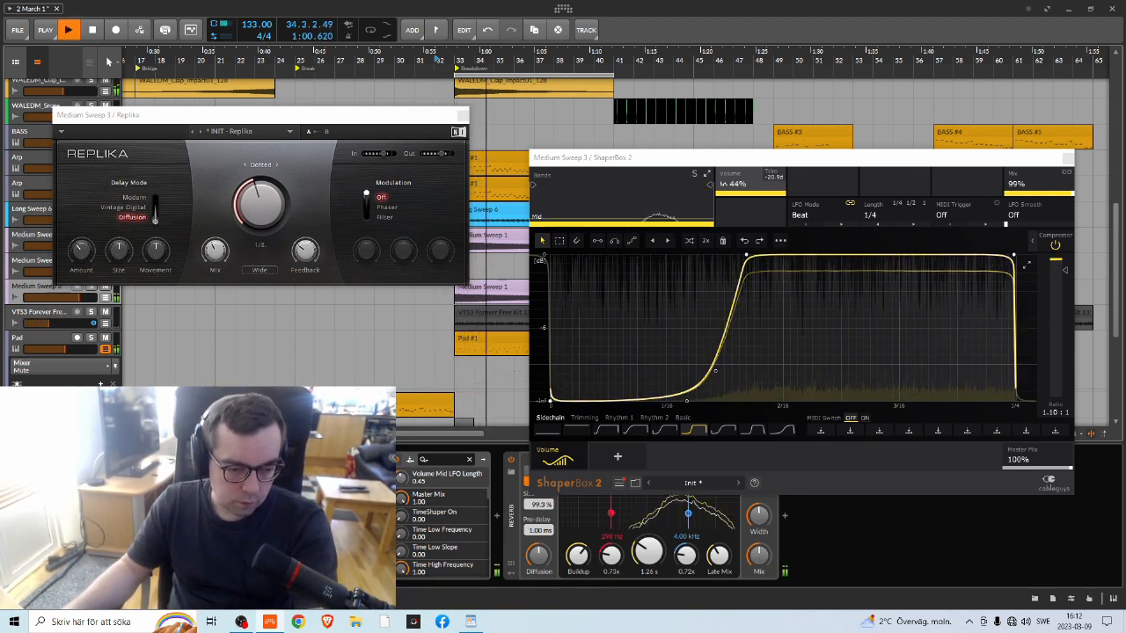
Reopen Replika and lower its feedback slightly while playing into the breakdown from about bar 30
left_click(463, 116)
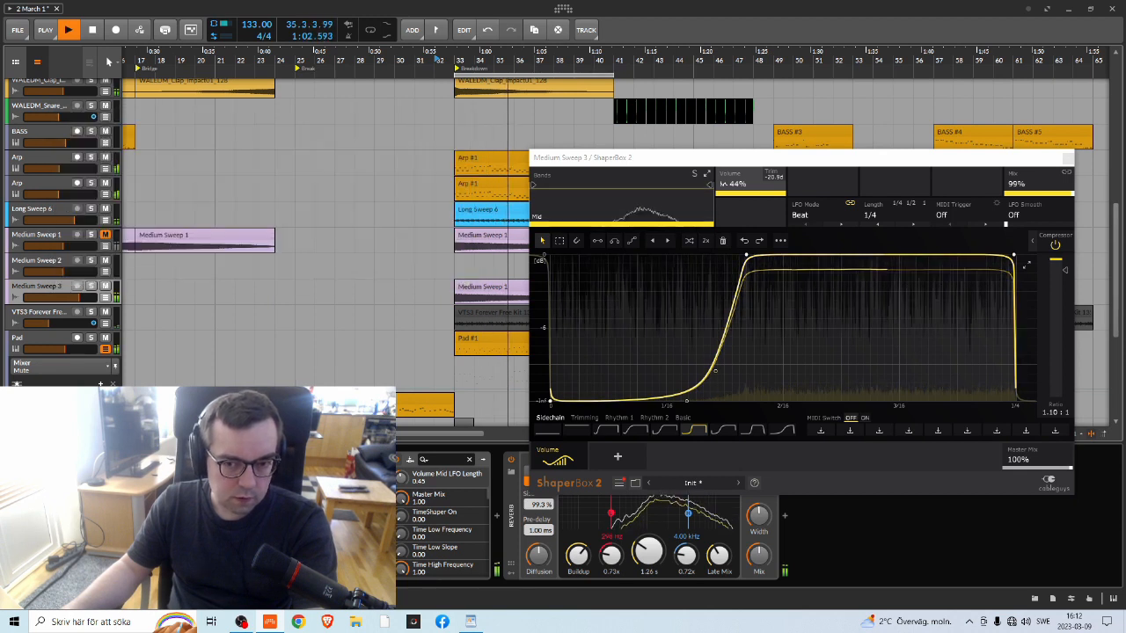
left_click(266, 460)
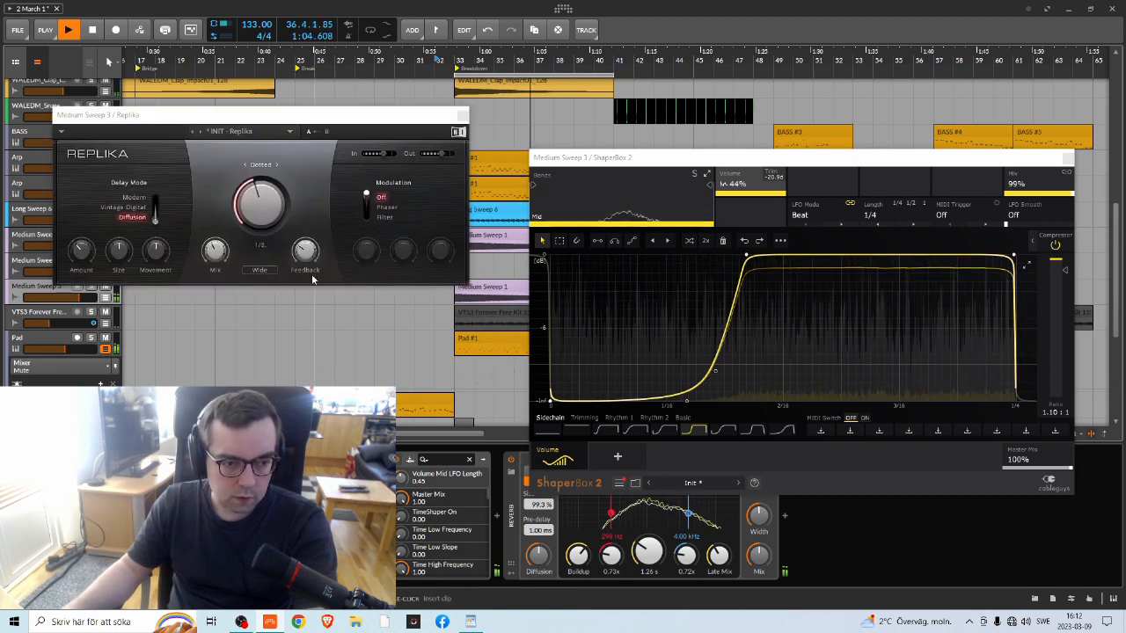
key("space")
left_click(401, 61)
key("space")
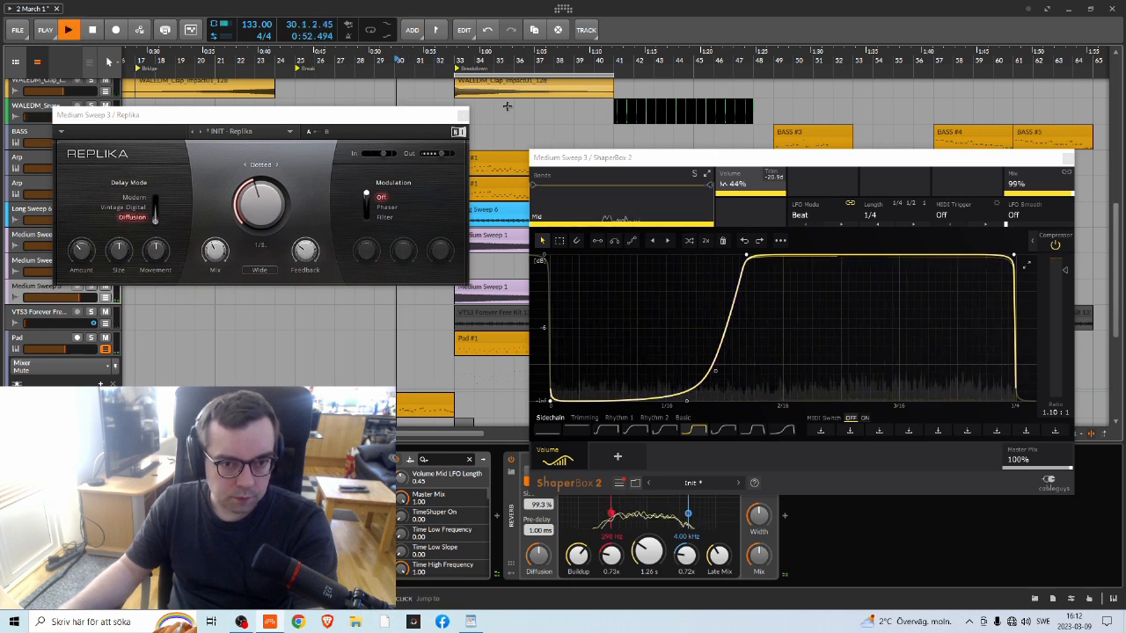
mouse_move(424, 117)
left_mouse_down()
mouse_move(410, 116)
mouse_move(403, 91)
left_mouse_up()
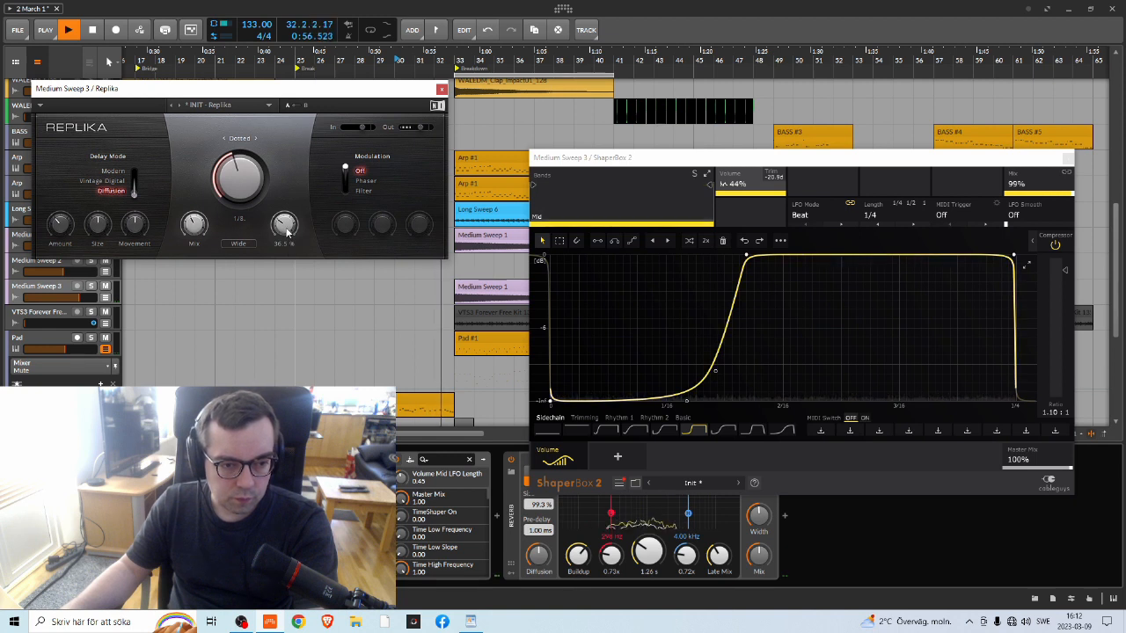
mouse_move(287, 228)
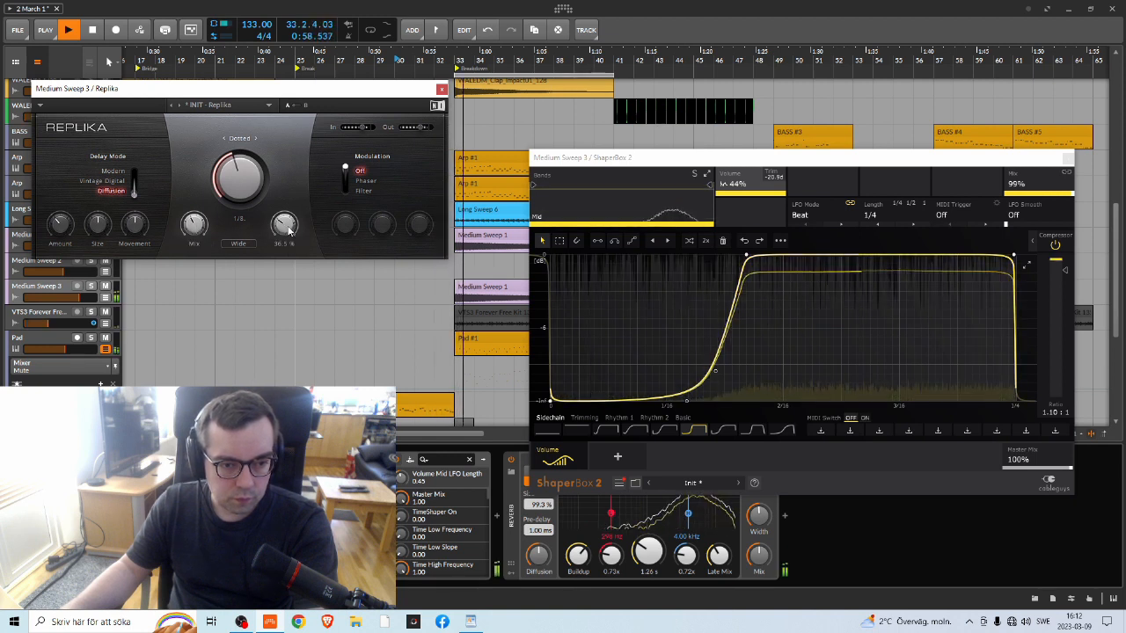
left_click_drag(286, 227, 285, 233)
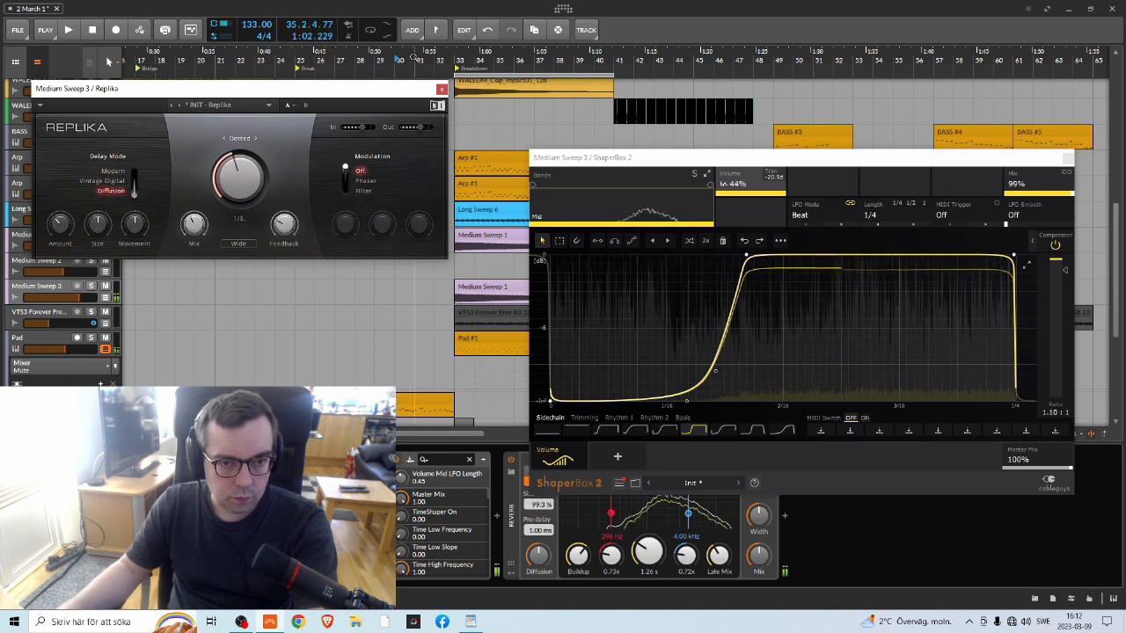
Play into the breakdown from about bar 31 and set the ShaperBox volume mix to 100%
left_click(417, 66)
mouse_move(194, 224)
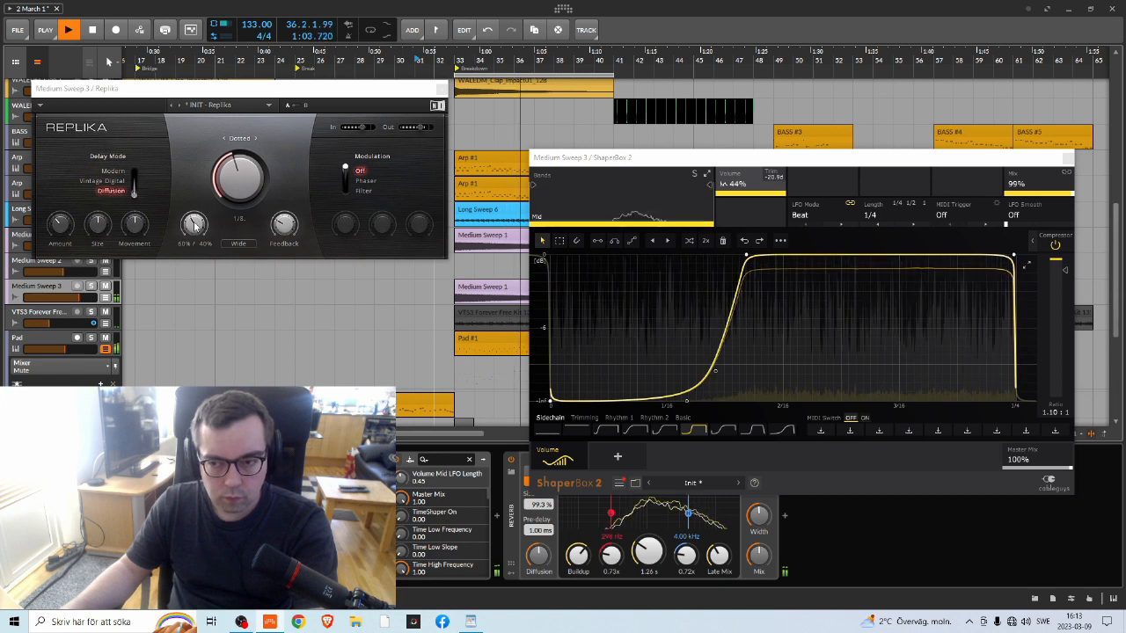
left_click_drag(1055, 186, 1057, 180)
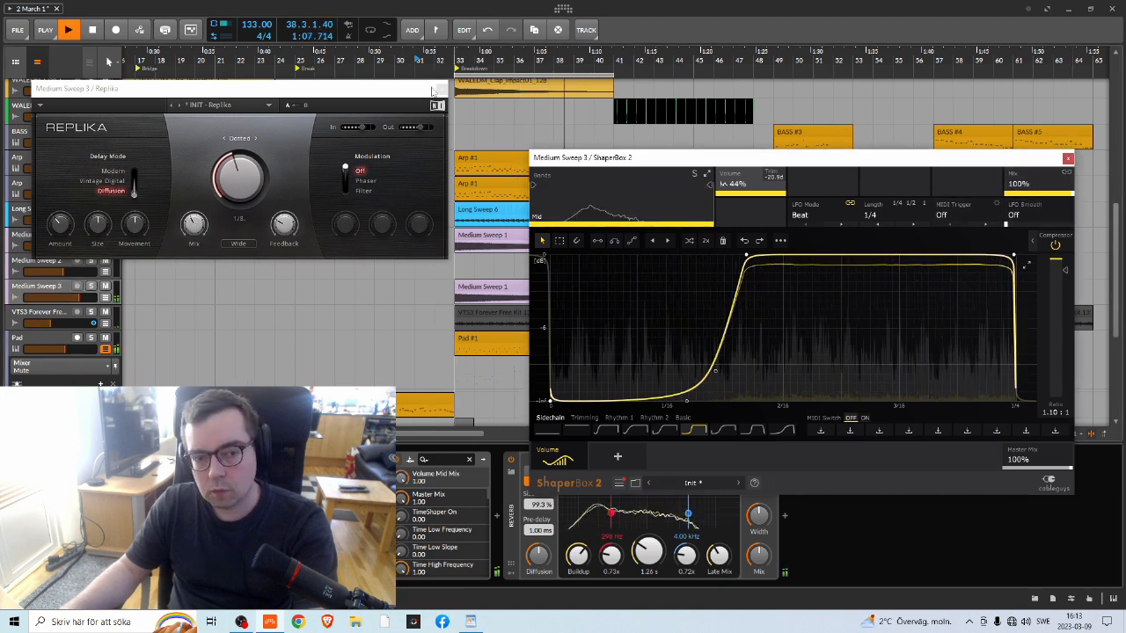
Close the Replika and ShaperBox windows and look over the arrangement's tracks around the breakdown
left_click(441, 88)
left_click(1067, 159)
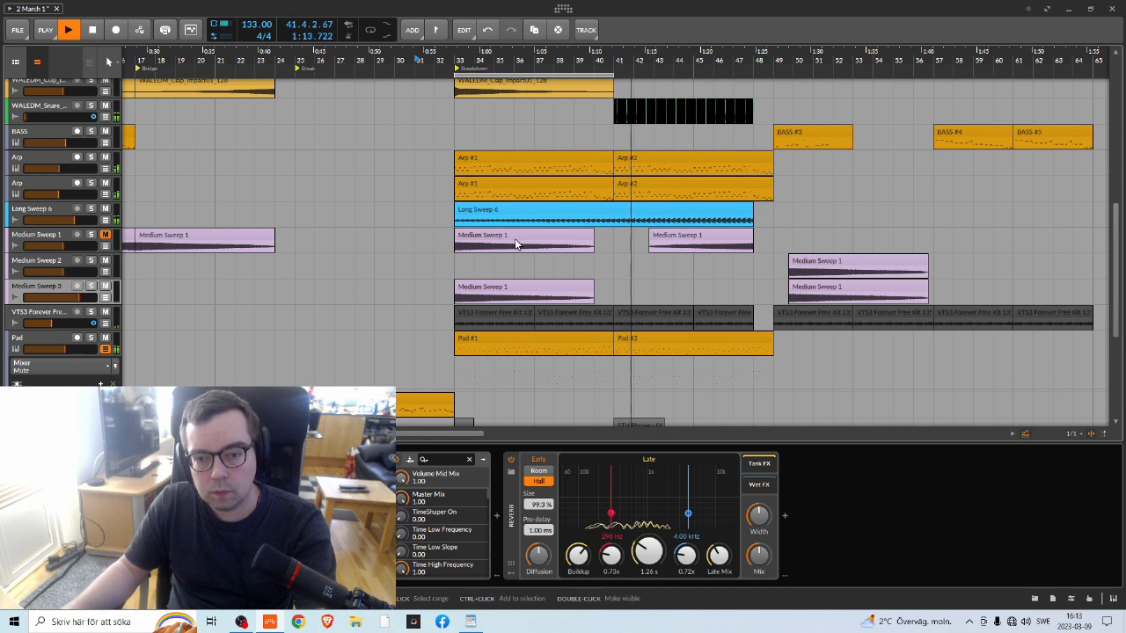
scroll(528, 246, "down", 5)
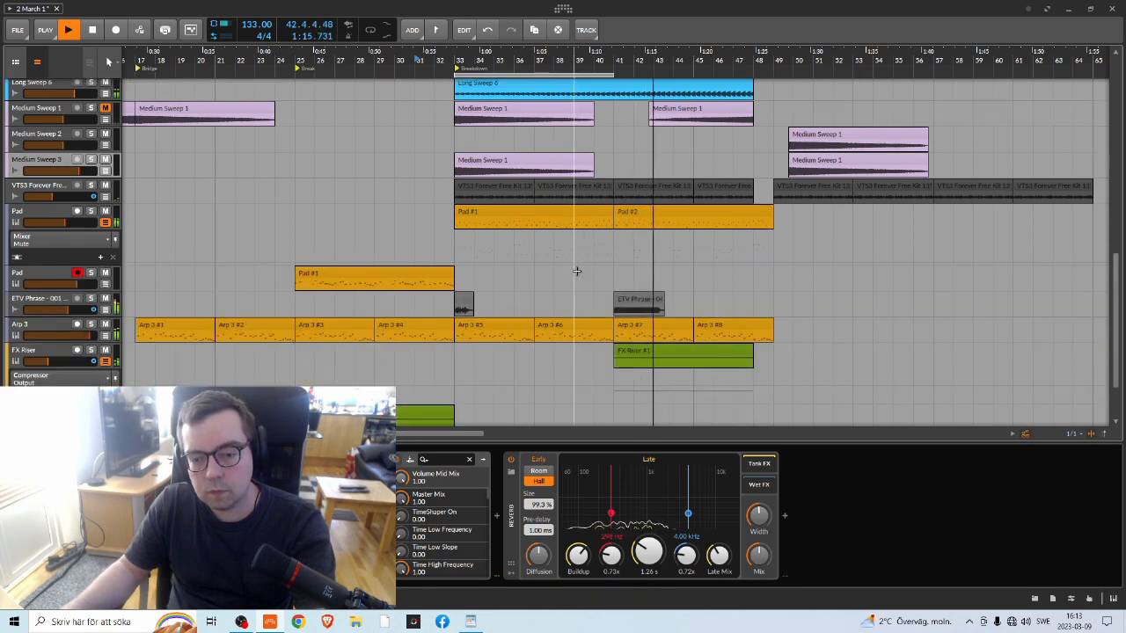
scroll(576, 269, "up", 3)
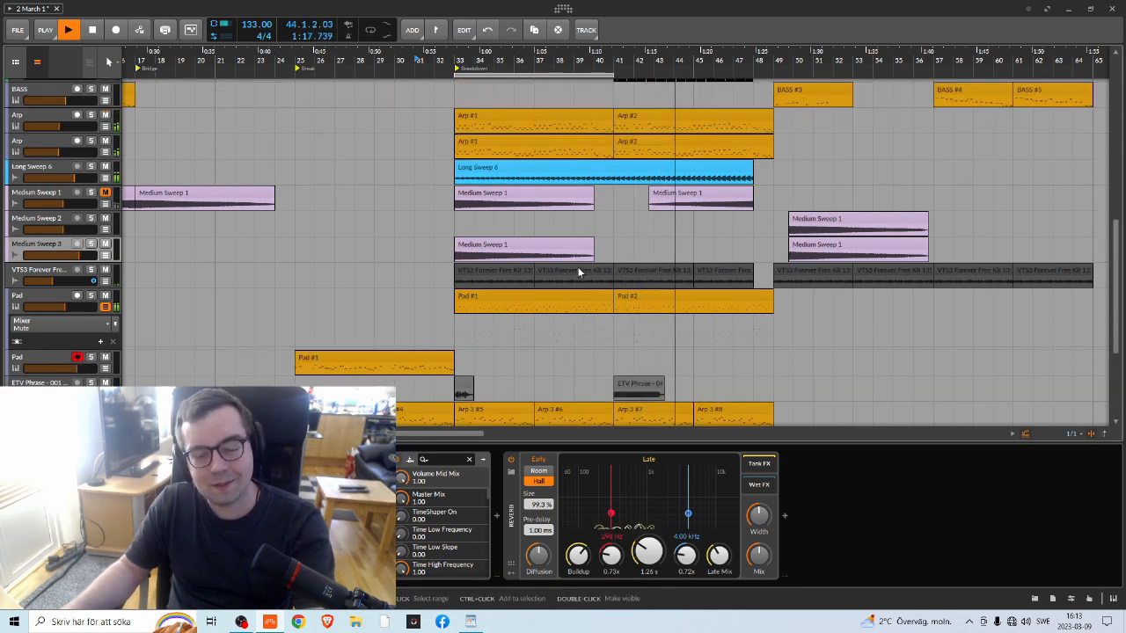
Play on through the end of the breakdown and examine the drum, effect, arp and sweep tracks around it
scroll(577, 267, "down", 3)
scroll(578, 264, "up", 3)
scroll(578, 264, "down", 2)
scroll(577, 263, "up", 12)
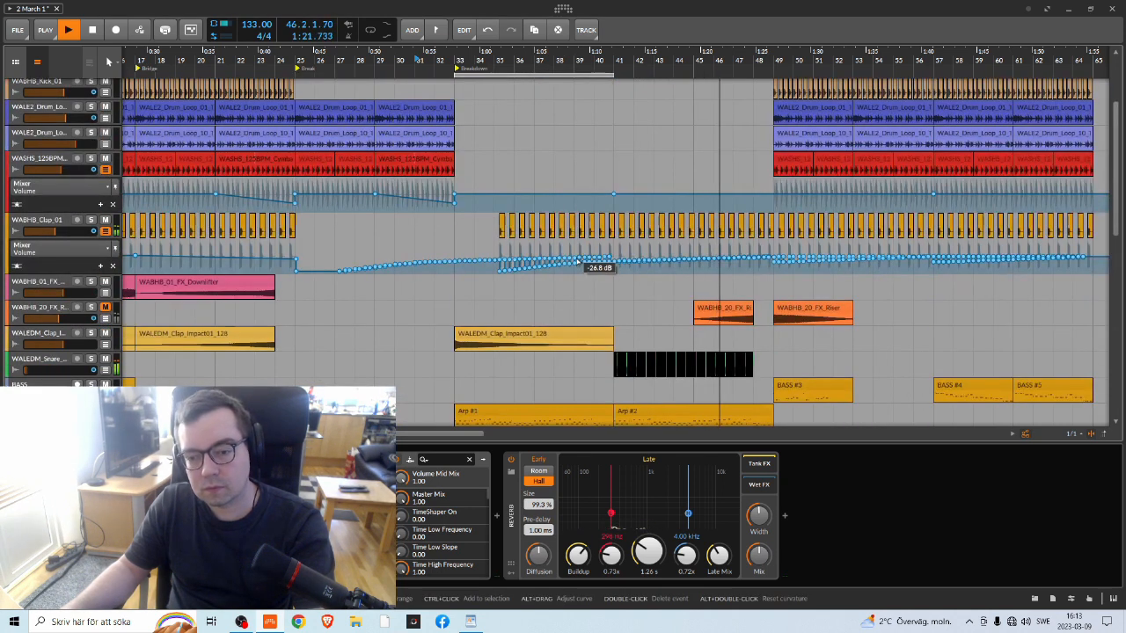
scroll(582, 257, "up", 4)
scroll(587, 255, "down", 10)
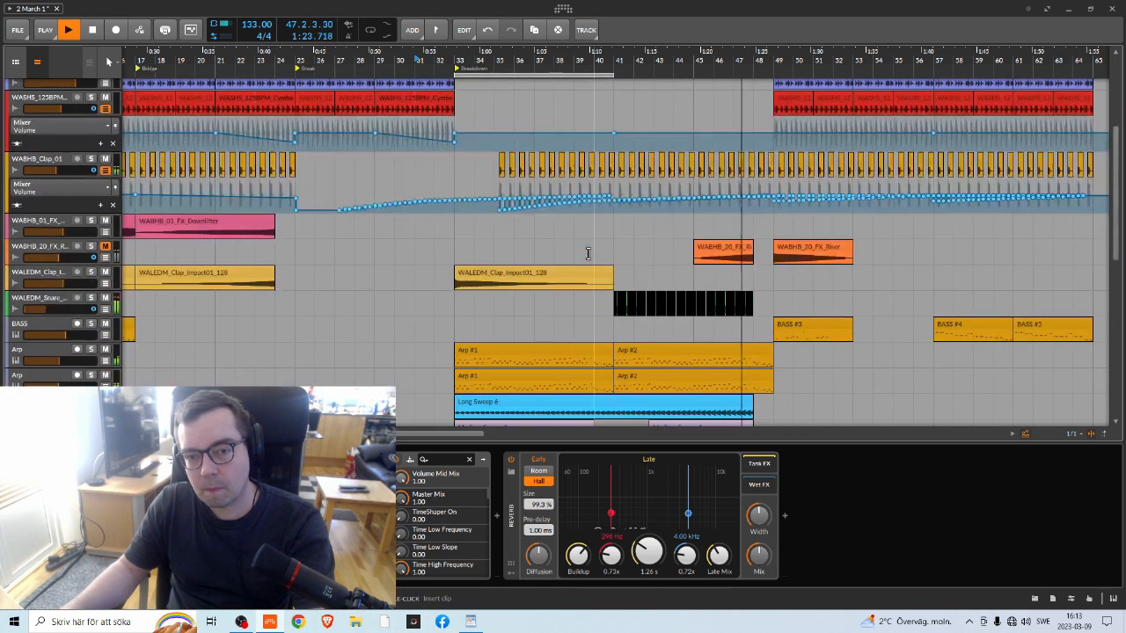
scroll(587, 255, "down", 3)
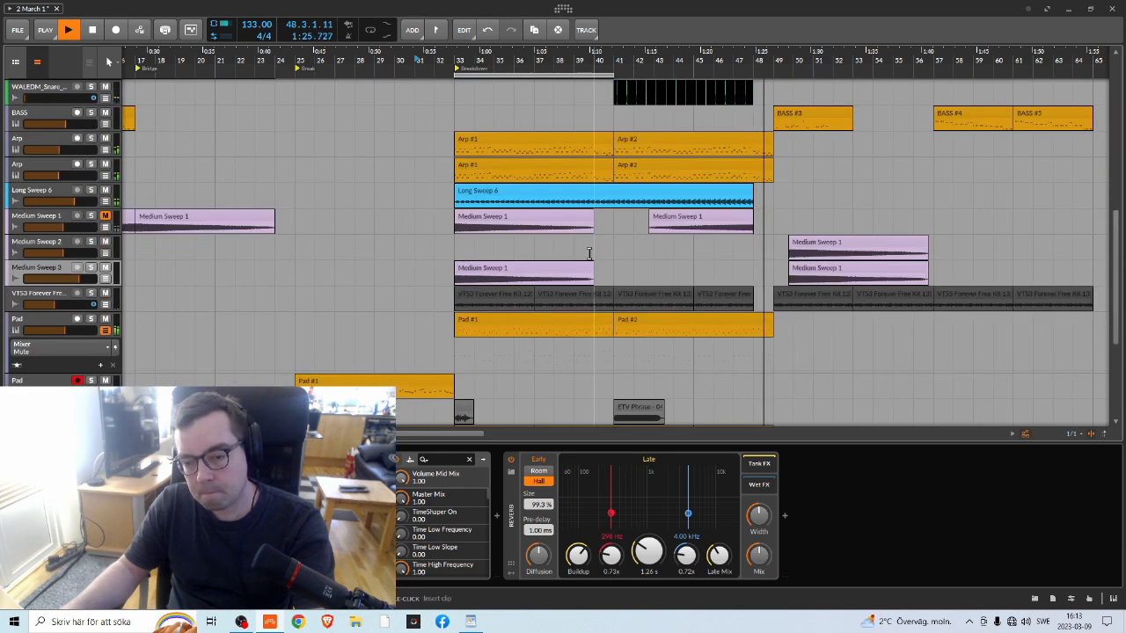
scroll(588, 251, "up", 12)
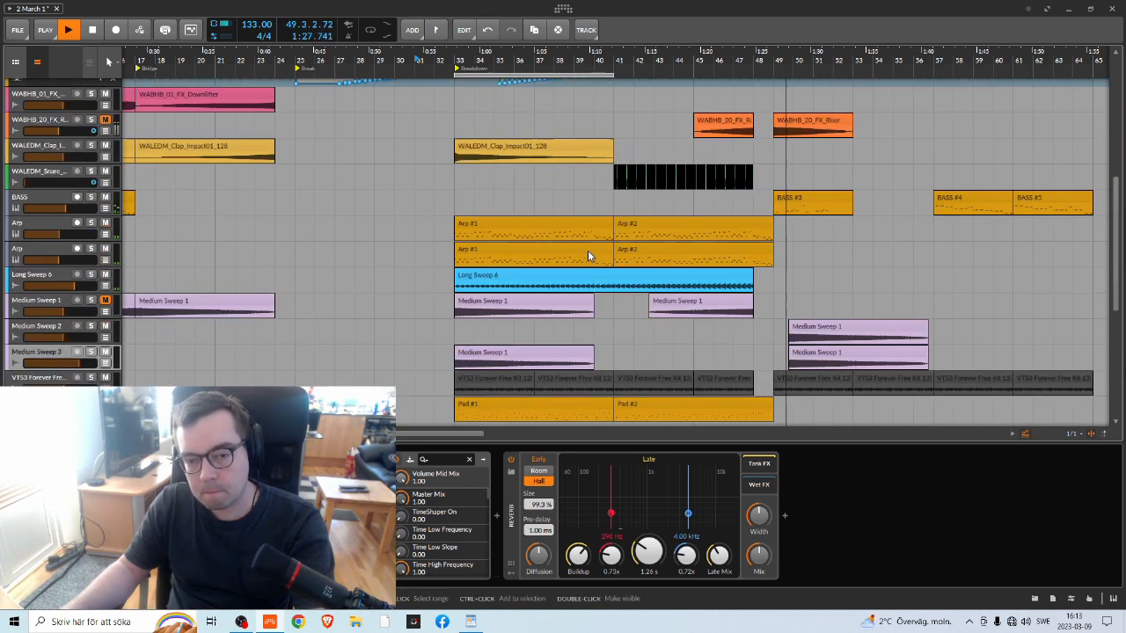
scroll(580, 242, "down", 12)
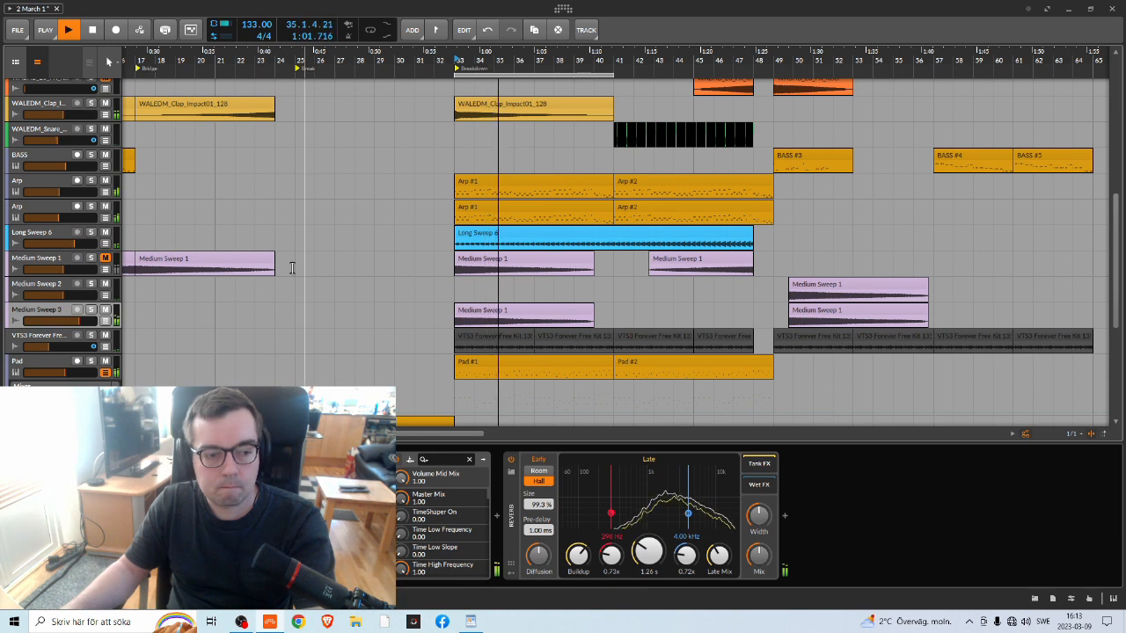
Replay the breakdown from bar 33 and inspect its opening sweep clips on the Medium Sweep 3 and Medium Sweep 1 tracks
double_click(494, 317)
left_click(52, 312)
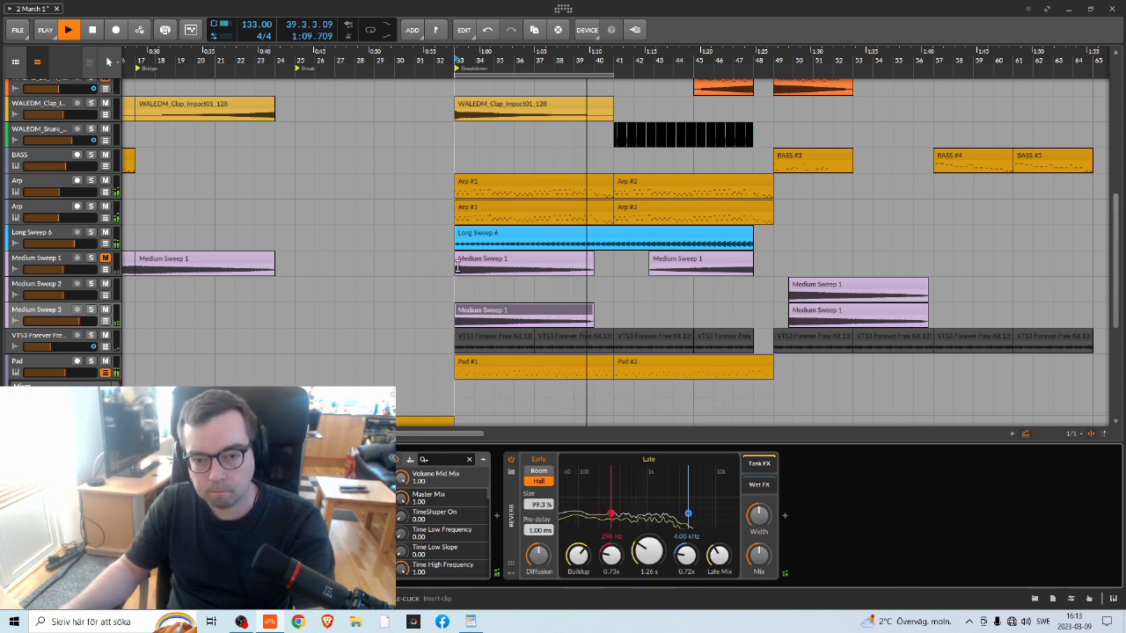
left_click(497, 263)
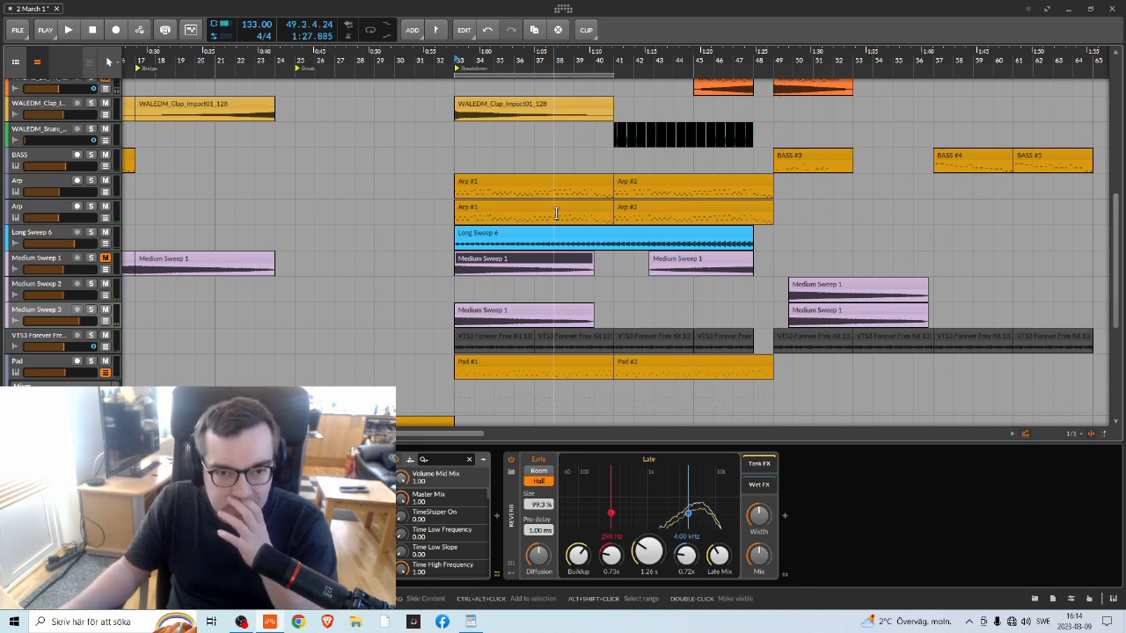
Play briefly from the Bridge marker at bar 17 and look over the pad, arp and riser tracks leading into the breakdown
left_click_drag(397, 59, 457, 59)
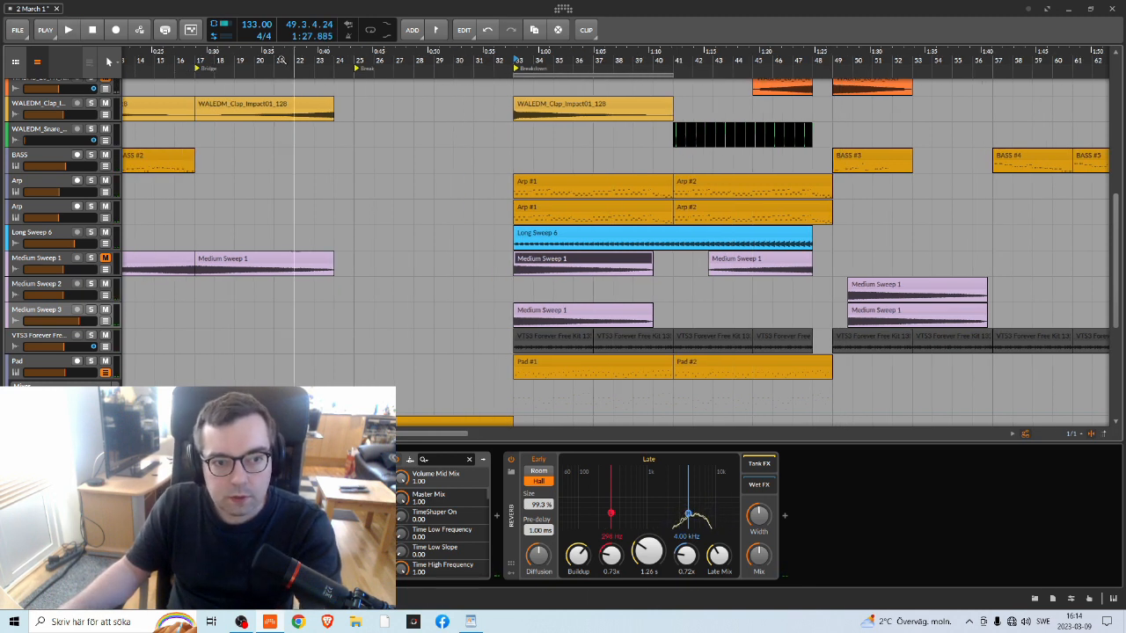
left_click(195, 64)
key("space")
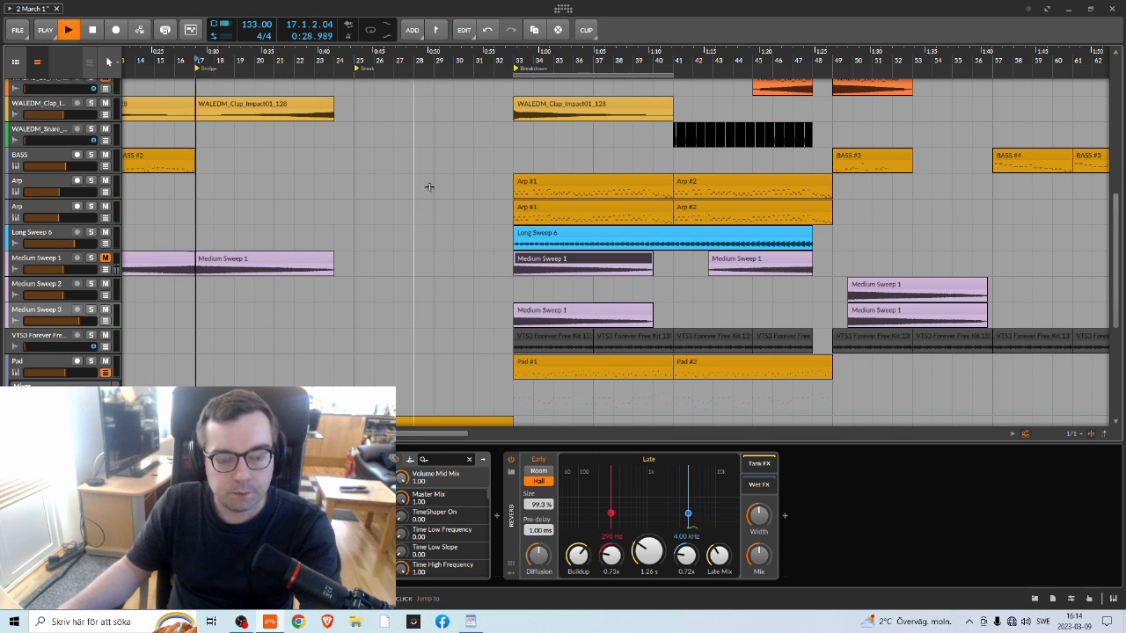
scroll(405, 185, "down", 4)
key("space")
left_click(415, 295)
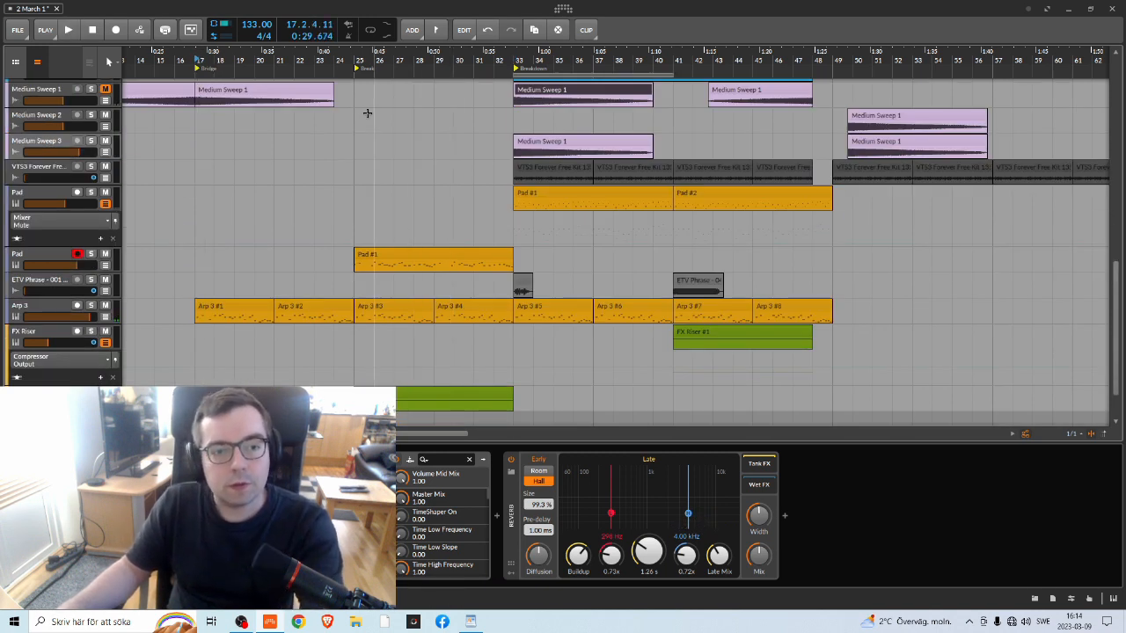
scroll(363, 141, "up", 8)
scroll(376, 173, "down", 5)
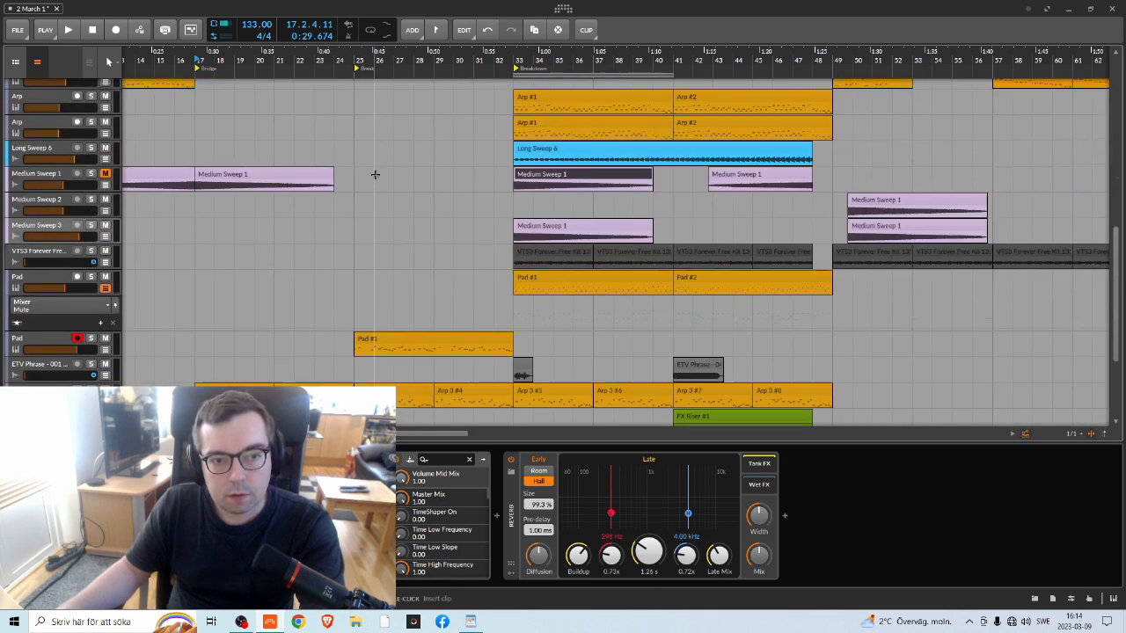
Delete the Break cue marker at bar 25
left_click(358, 68)
right_click(357, 68)
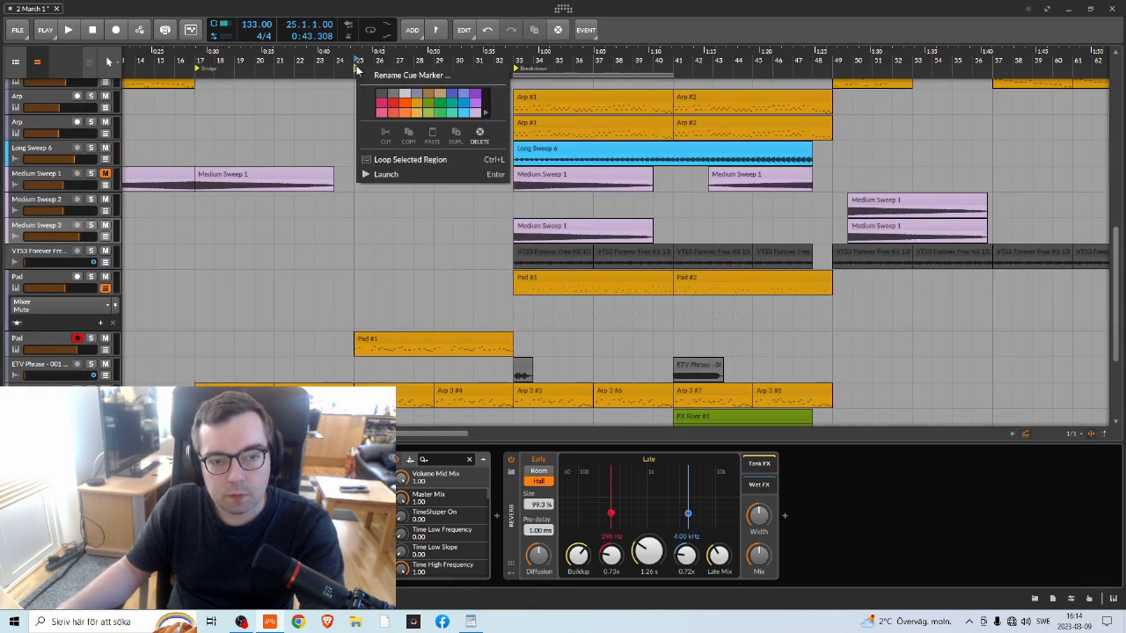
left_click(350, 63)
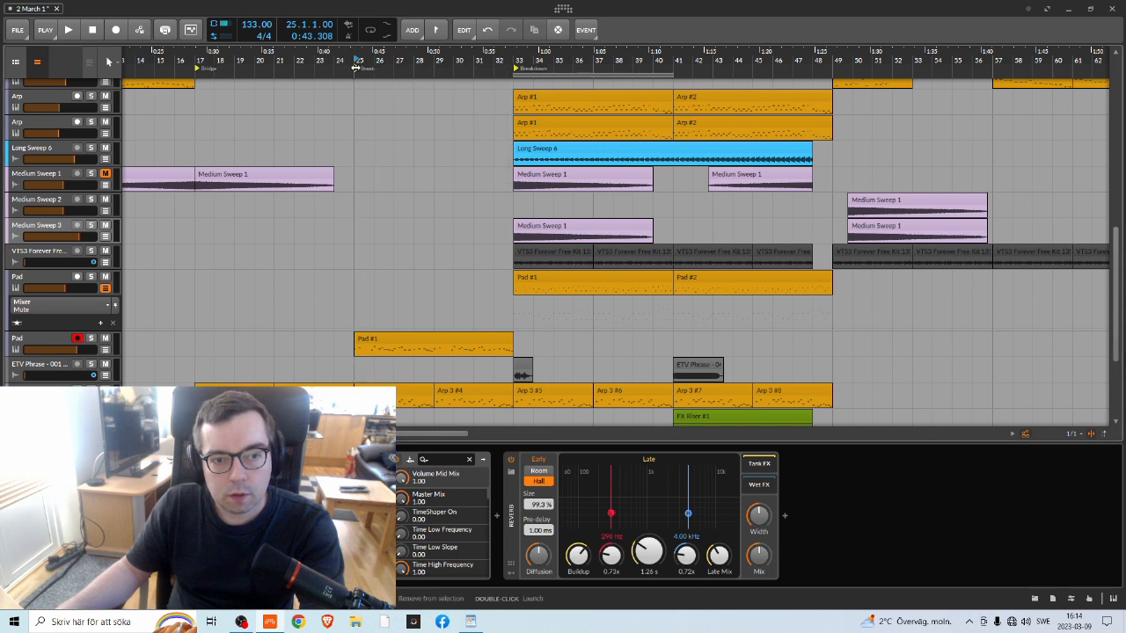
right_click(355, 70)
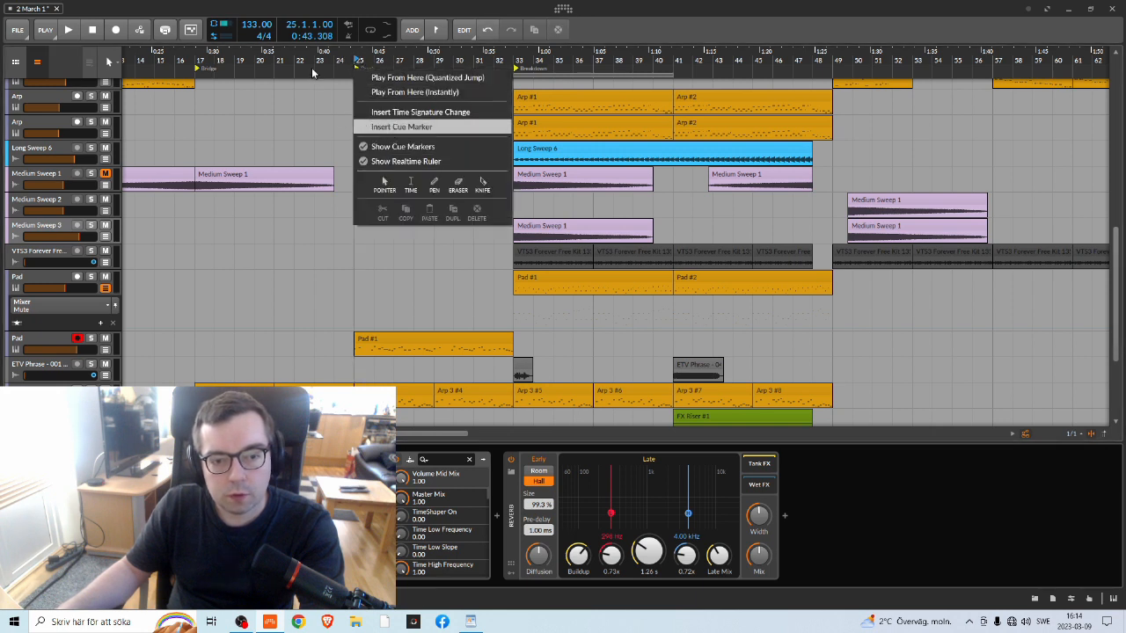
left_click(325, 67)
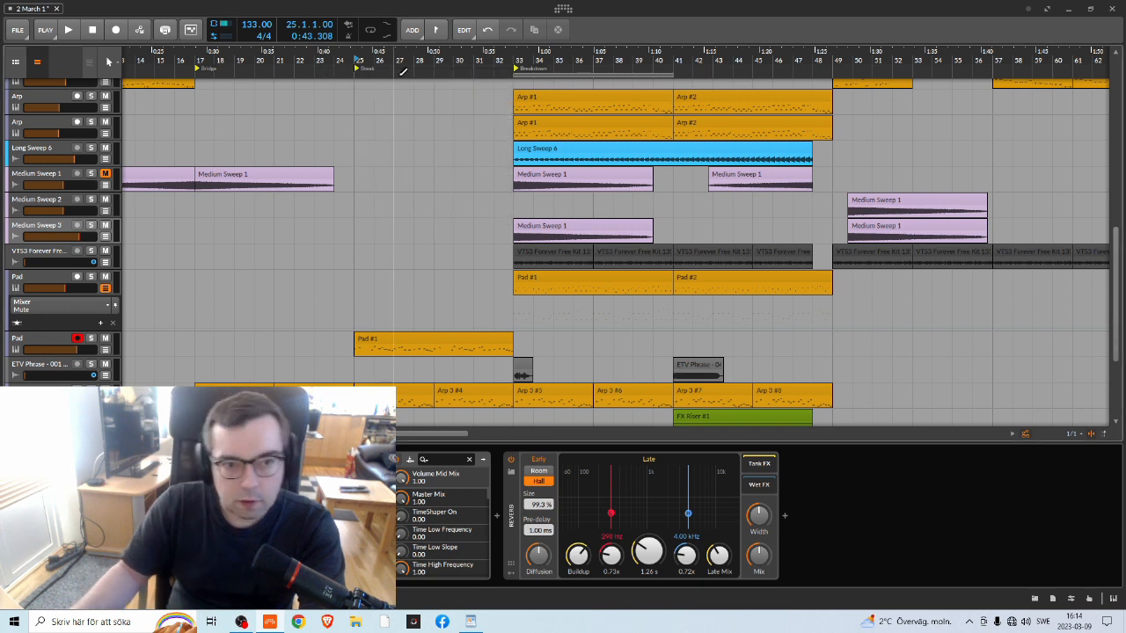
key("Delete")
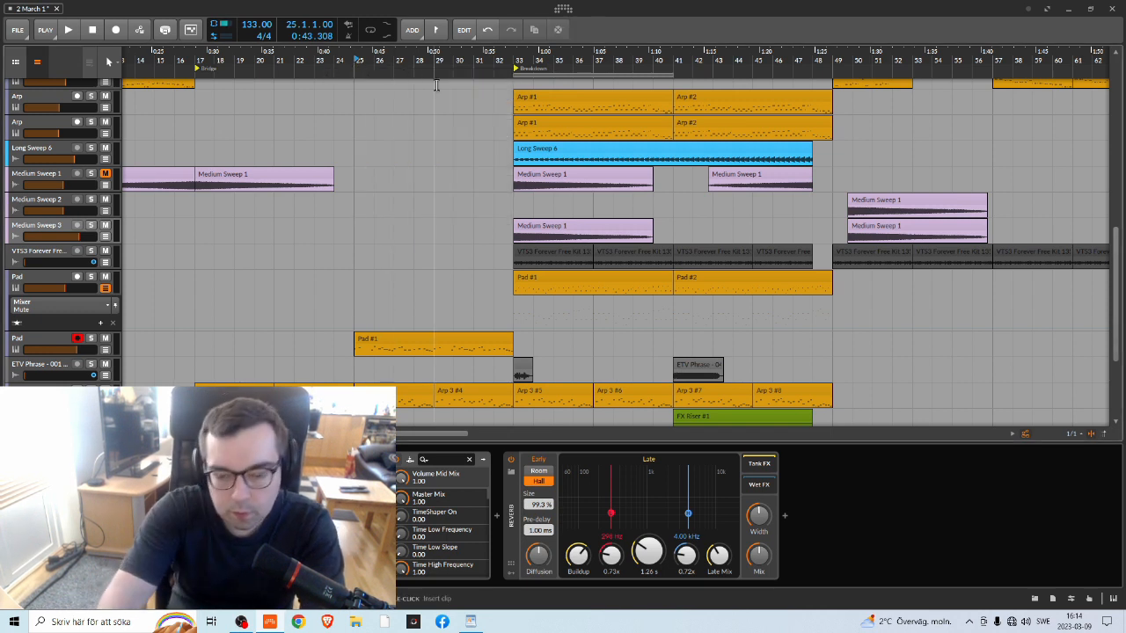
Play from the Bridge marker and duplicate the Pad #1 clip from bar 25 to bar 17 on the same track
left_click(189, 54)
key("space")
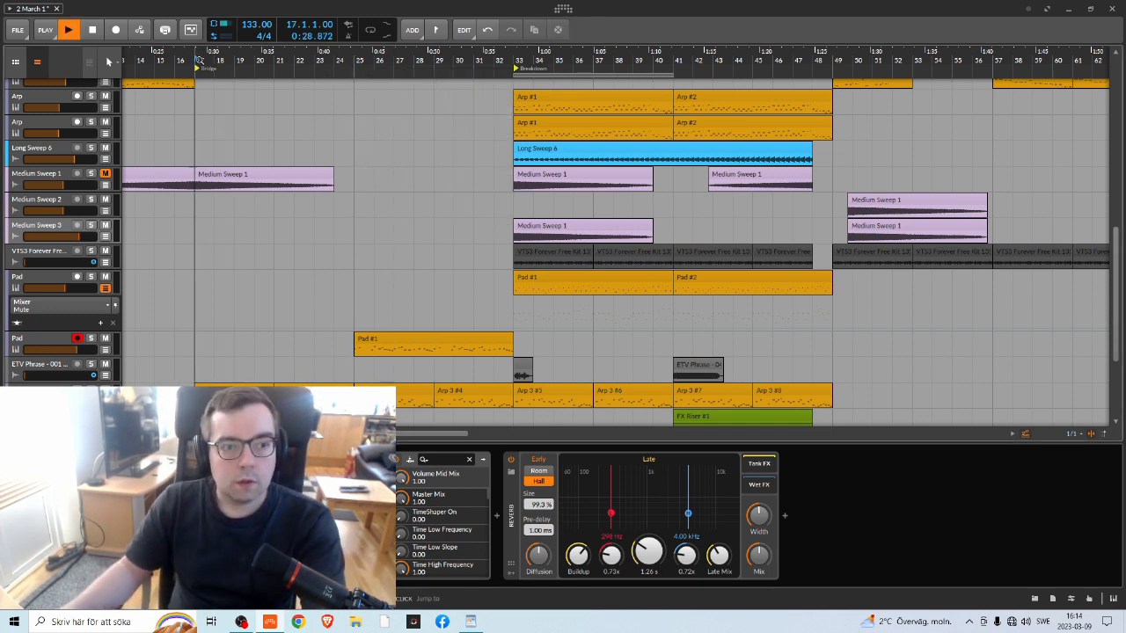
scroll(410, 264, "down", 2)
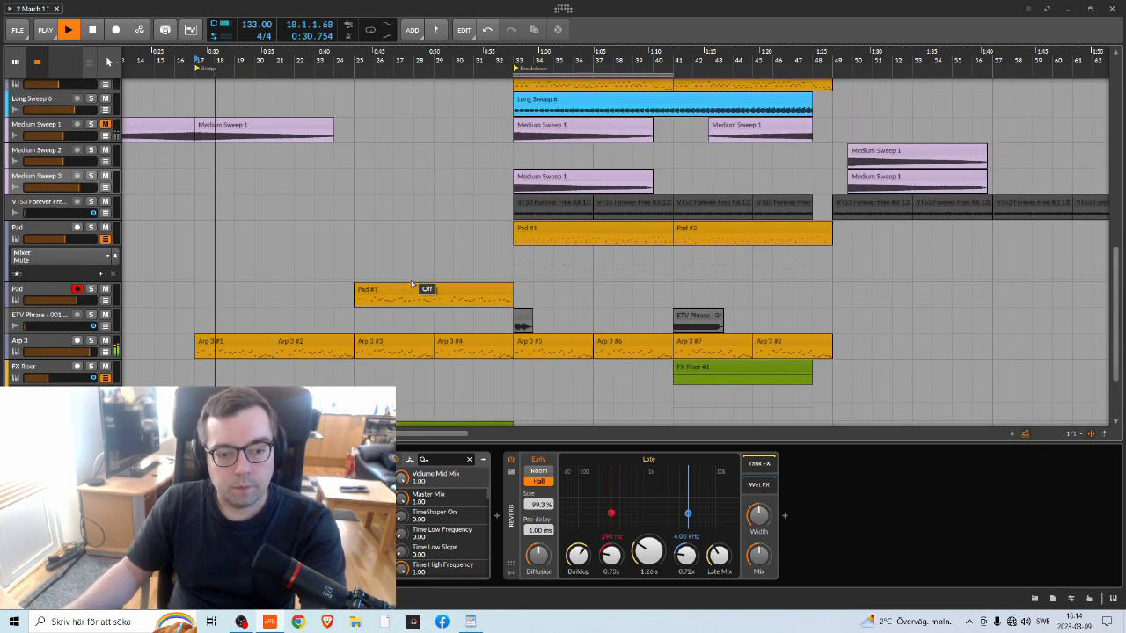
key("space")
left_click_drag(402, 292, 244, 292)
scroll(138, 50, "left", 3)
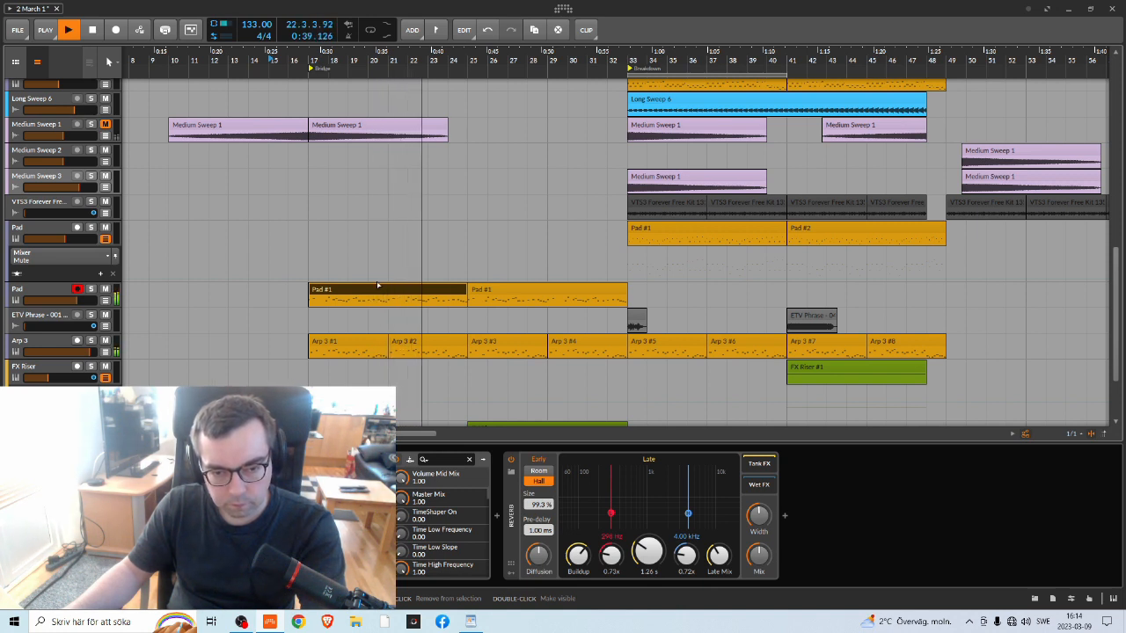
Listen to the bridge with the duplicated pad and check the pad, bass, drum and effect tracks up to the breakdown
scroll(397, 260, "down", 3)
scroll(397, 259, "up", 2)
scroll(399, 251, "down", 2)
scroll(398, 251, "up", 2)
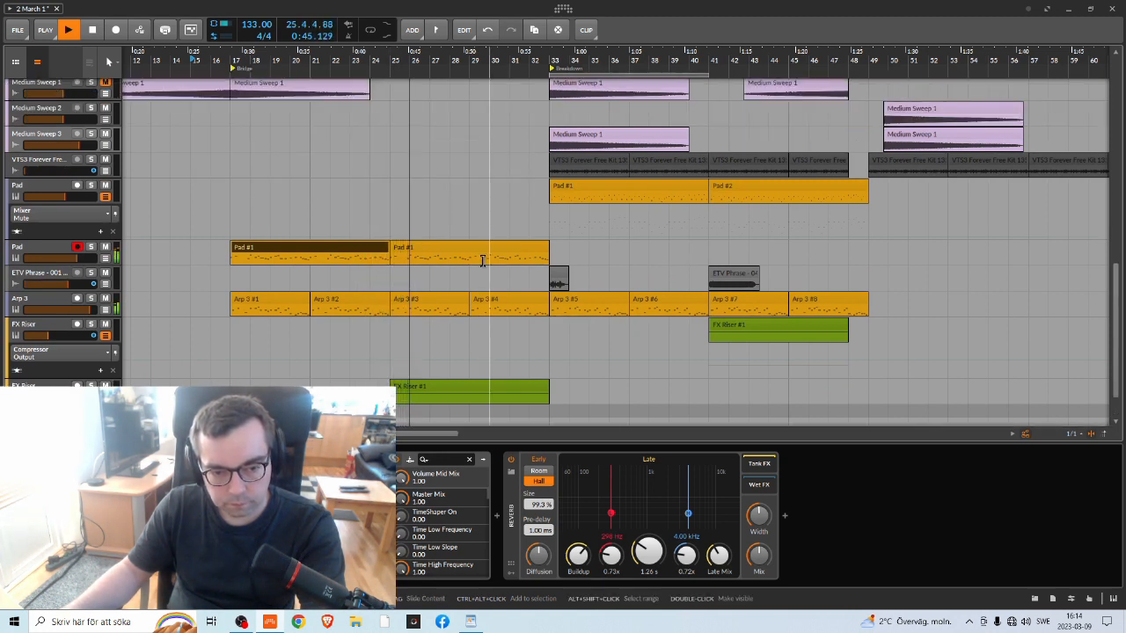
scroll(481, 262, "down", 2)
scroll(479, 264, "up", 2)
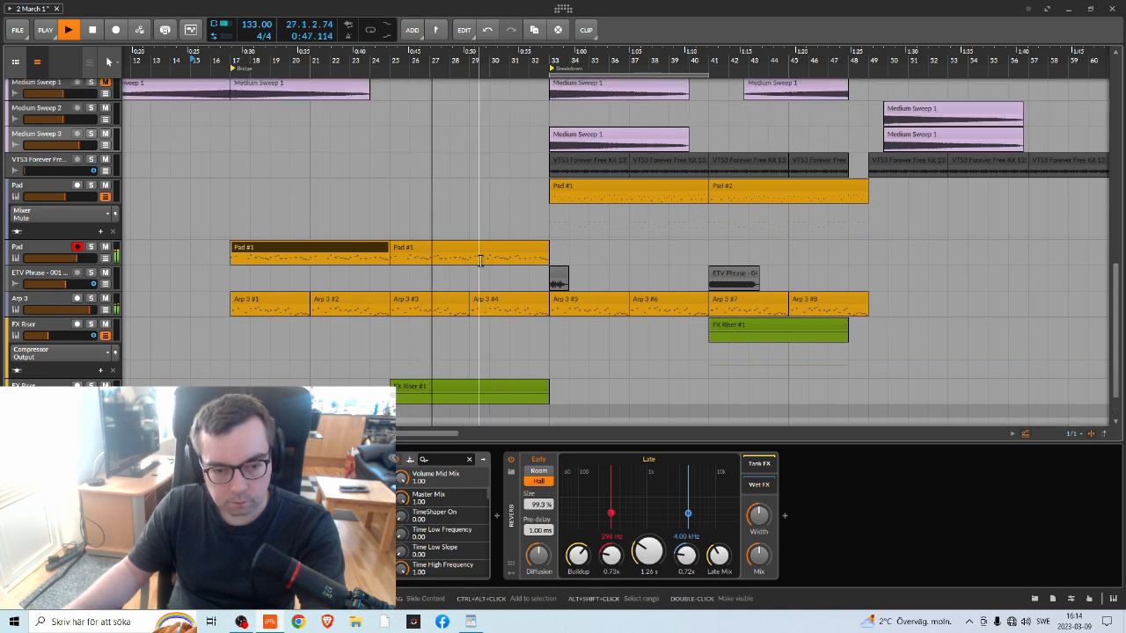
scroll(481, 262, "up", 10)
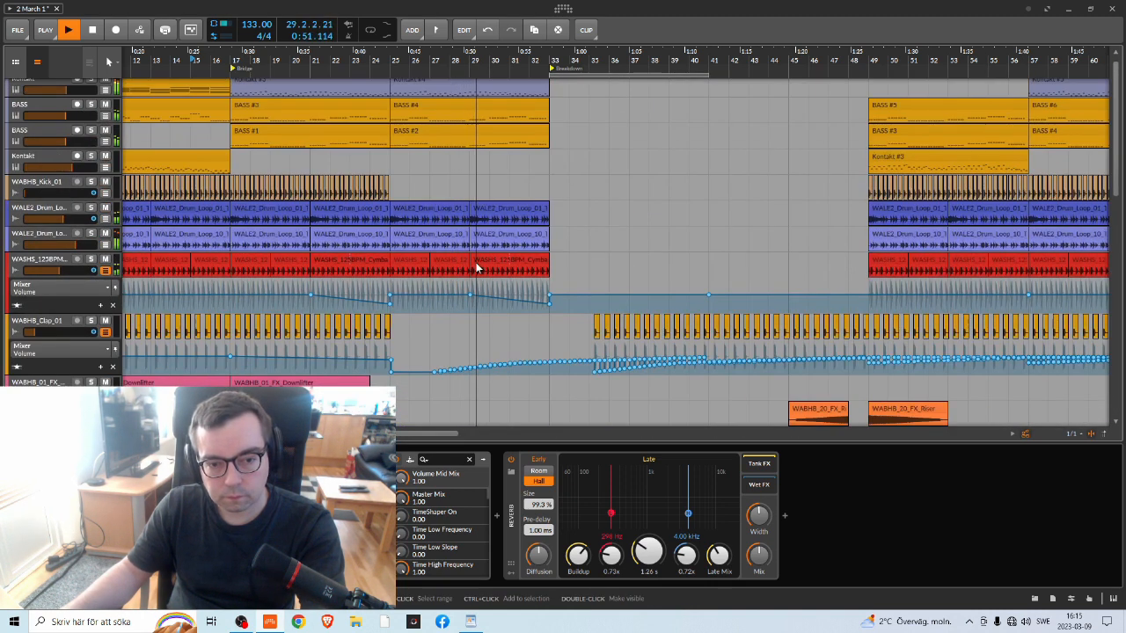
scroll(475, 266, "down", 7)
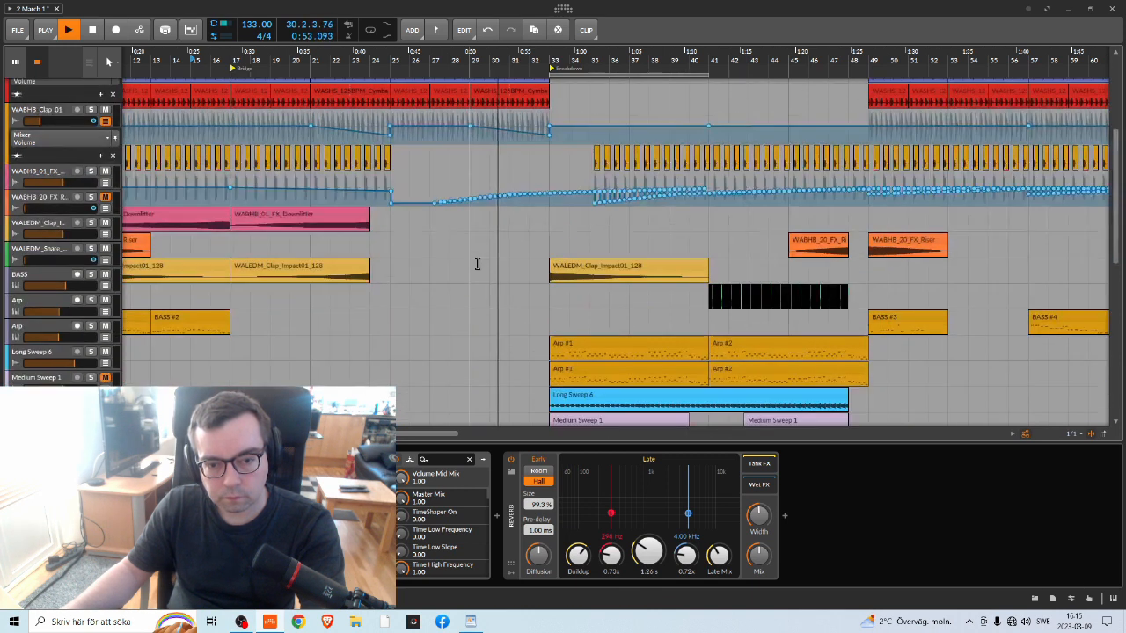
scroll(475, 262, "down", 3)
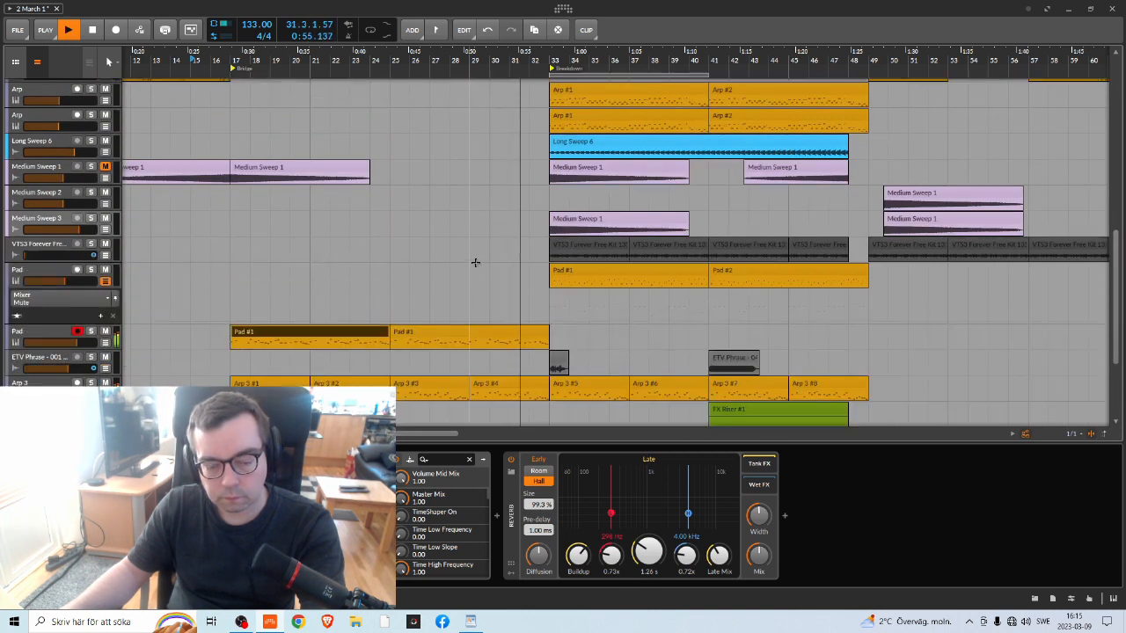
Play the breakdown through to about bar 48 and review its arp, sweep, pad, vocal phrase and riser tracks
scroll(474, 262, "right", 5)
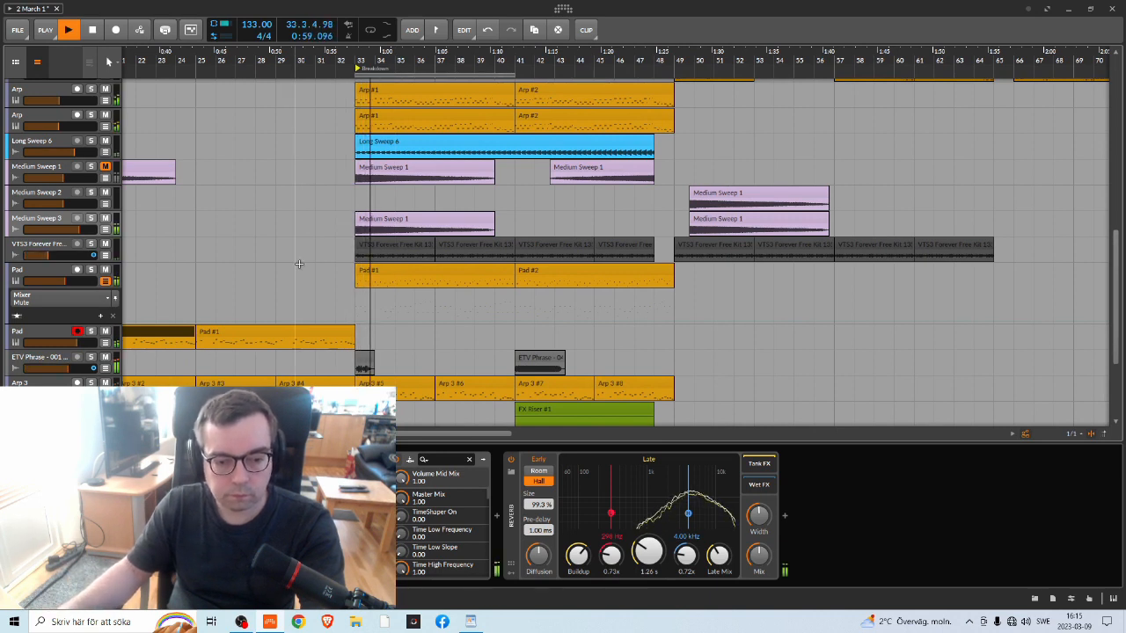
scroll(299, 264, "down", 3)
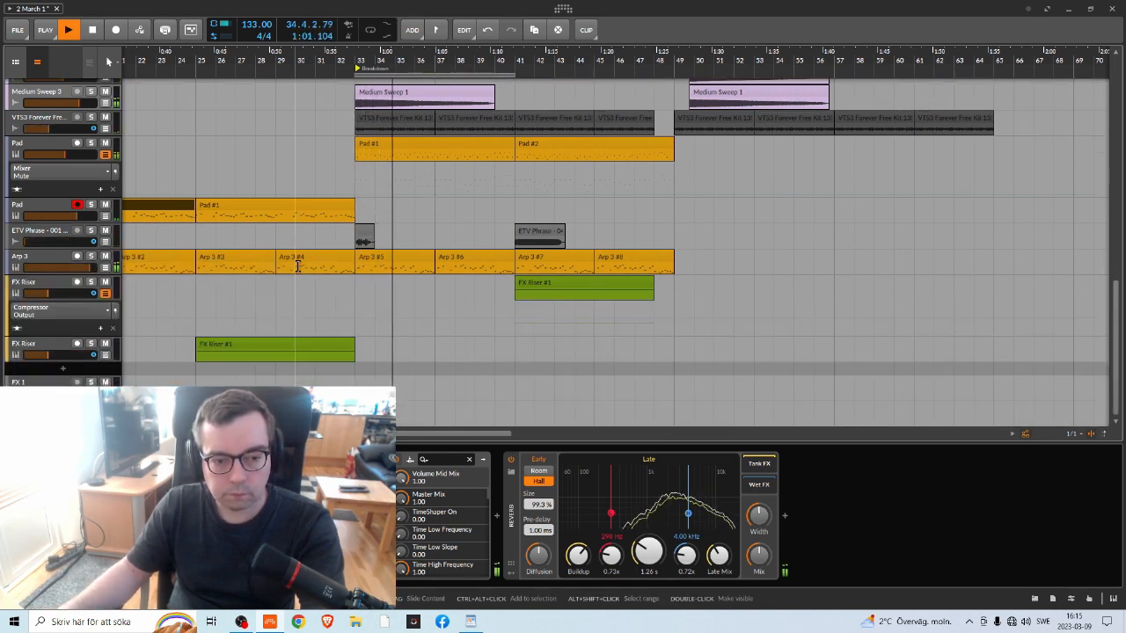
scroll(297, 266, "up", 4)
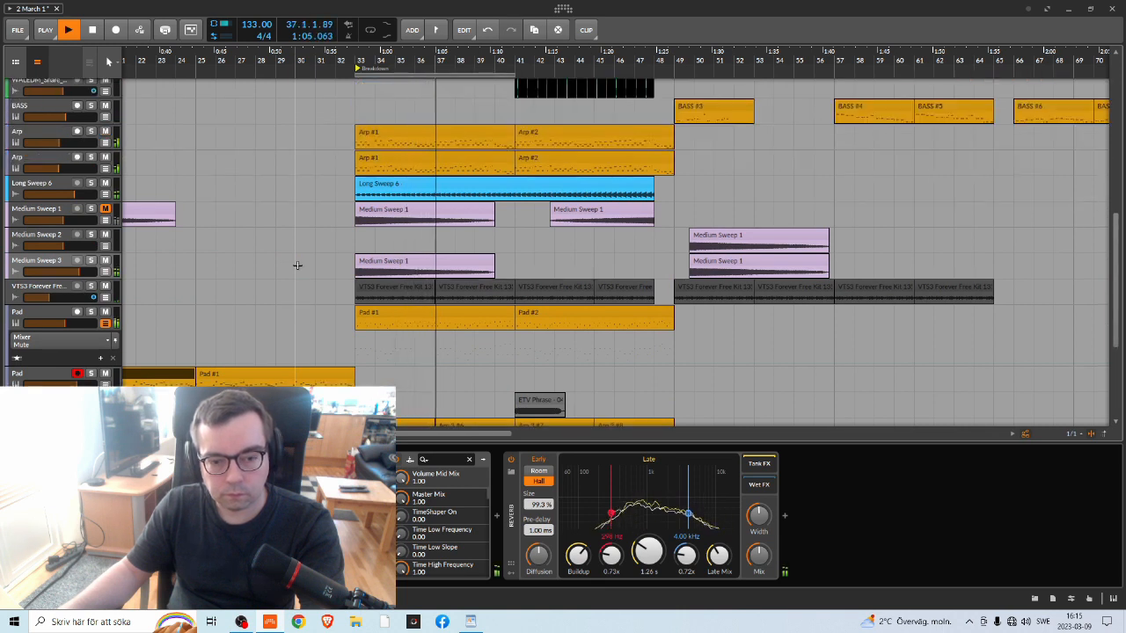
scroll(297, 264, "down", 4)
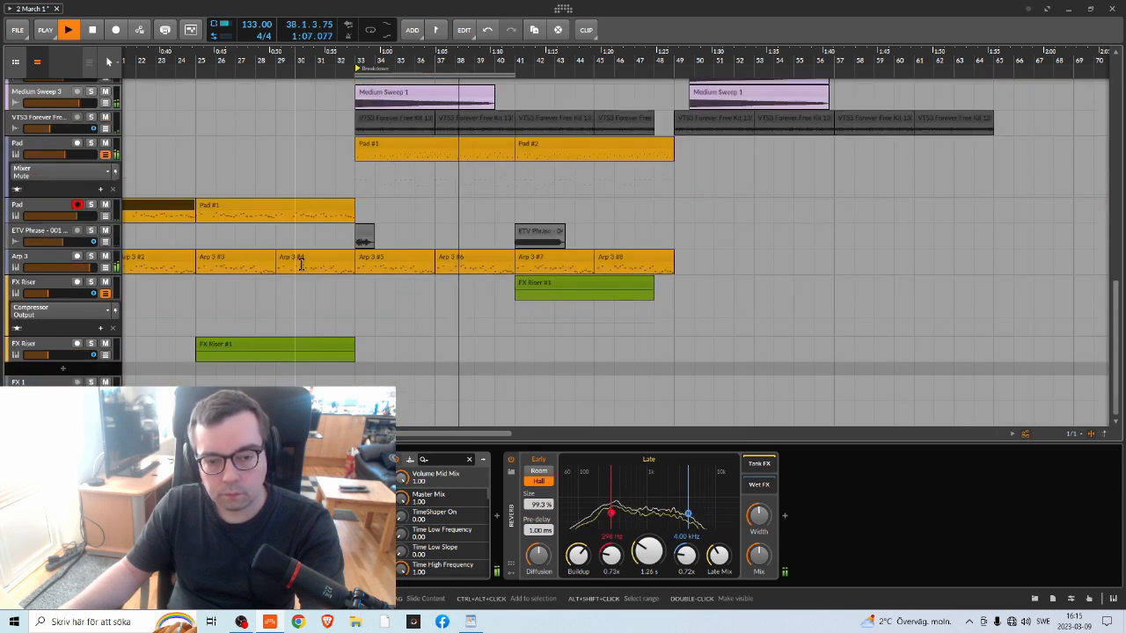
scroll(299, 264, "up", 1)
scroll(299, 264, "up", 2)
scroll(299, 264, "down", 3)
scroll(304, 261, "up", 1)
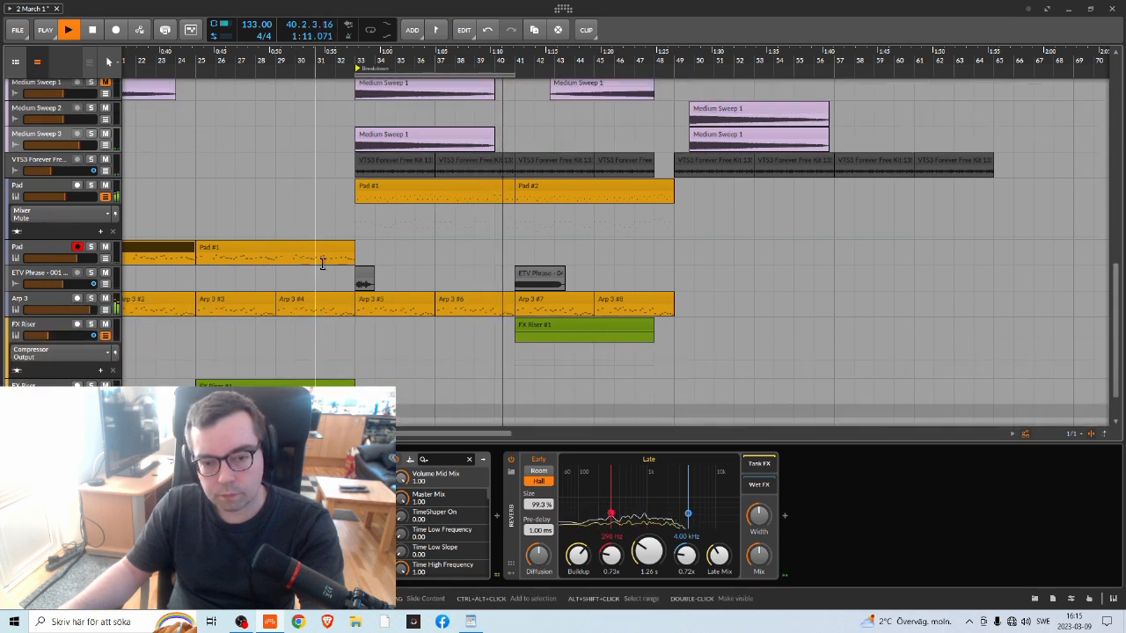
scroll(607, 277, "up", 8)
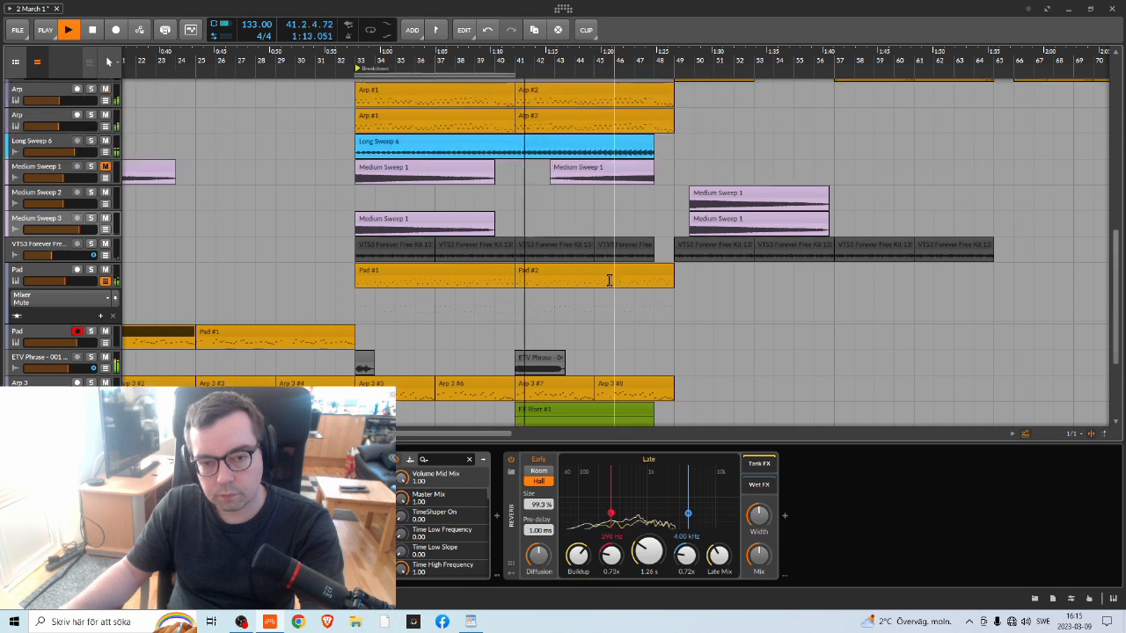
scroll(624, 283, "down", 7)
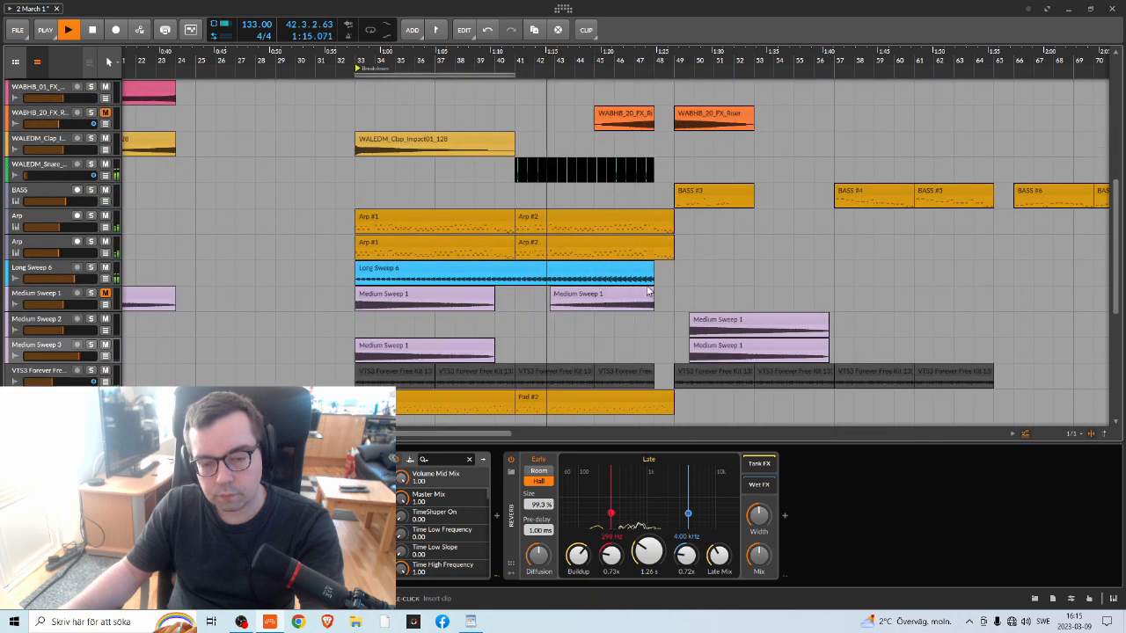
scroll(648, 285, "down", 2)
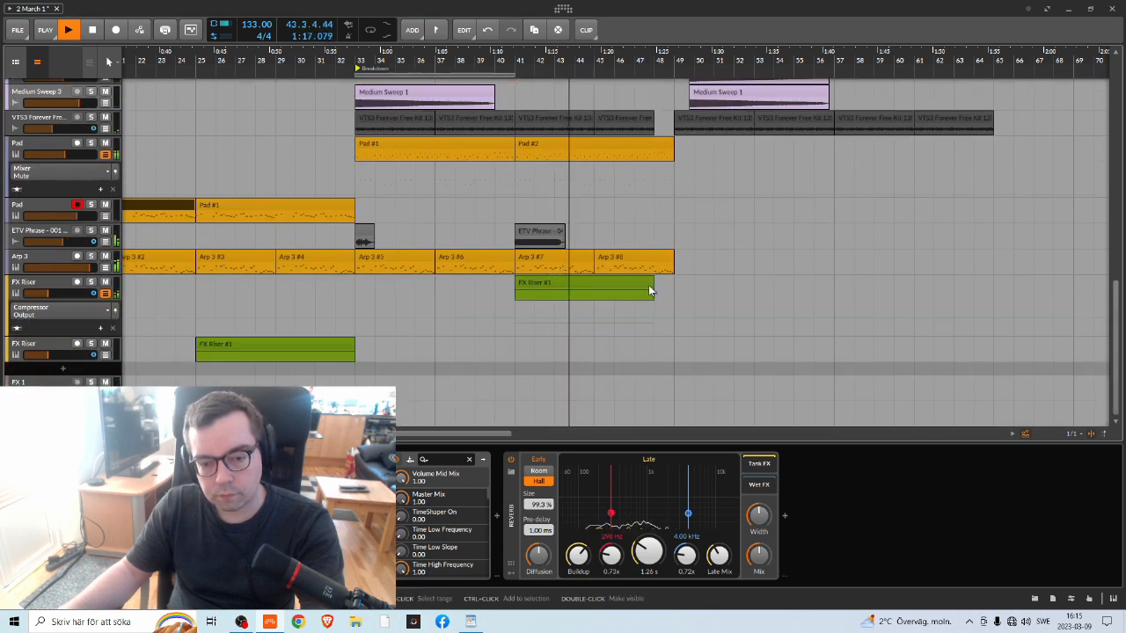
scroll(648, 285, "up", 4)
scroll(648, 285, "down", 2)
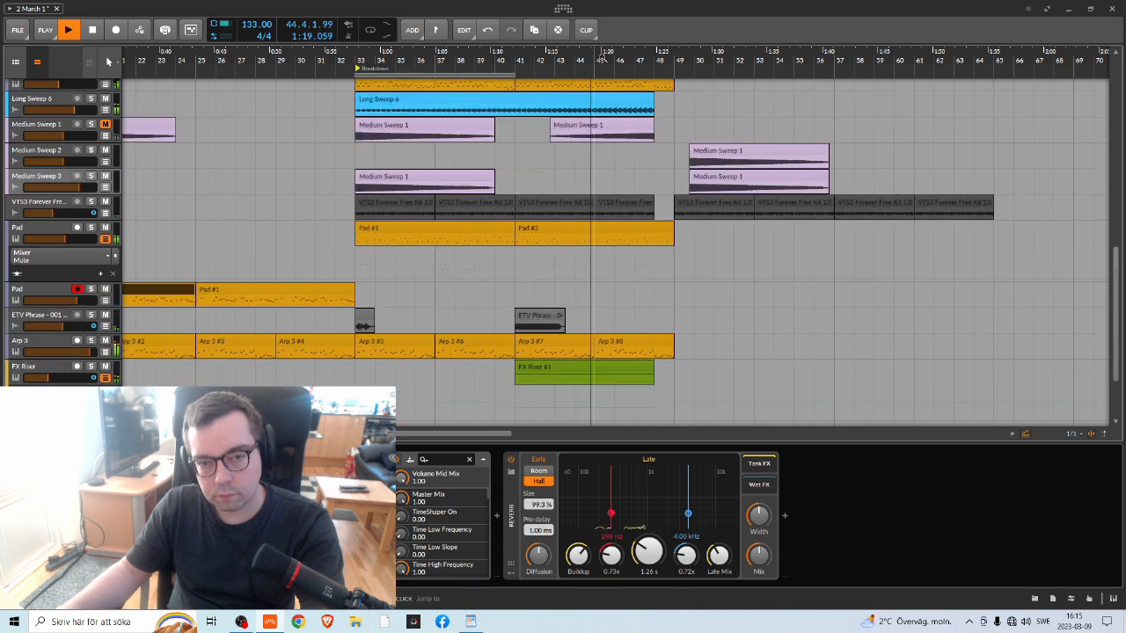
scroll(615, 277, "right", 3)
scroll(533, 254, "down", 2)
scroll(600, 309, "up", 1)
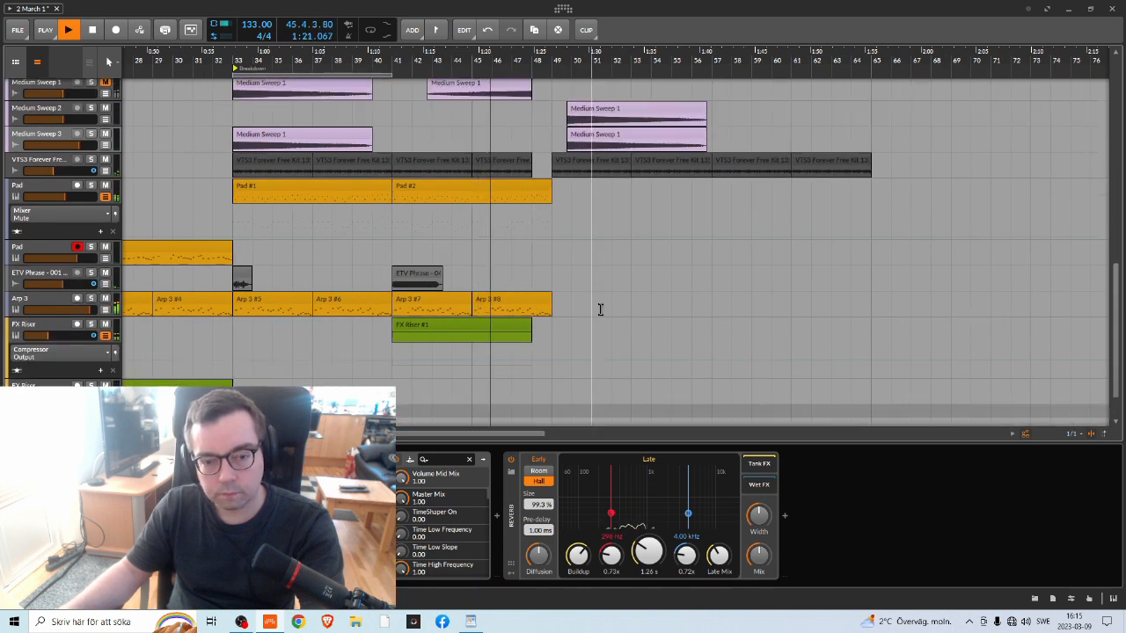
scroll(600, 308, "up", 3)
scroll(604, 307, "down", 3)
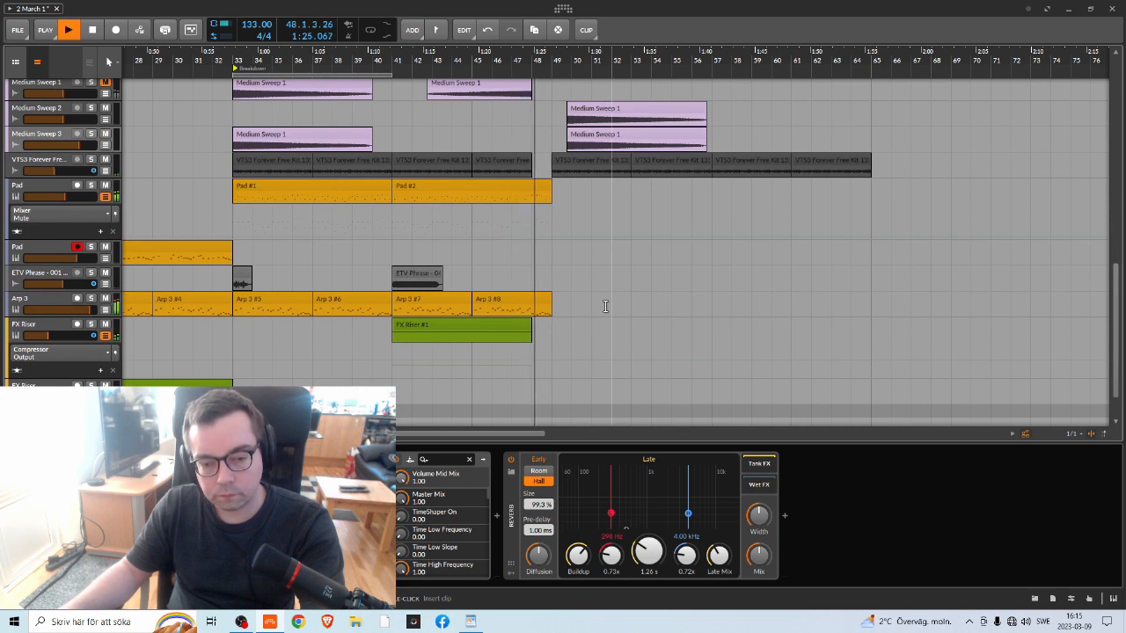
Listen to the transition out of the breakdown into bar 49, stop playback at about bar 51 and save the project
scroll(604, 305, "up", 6)
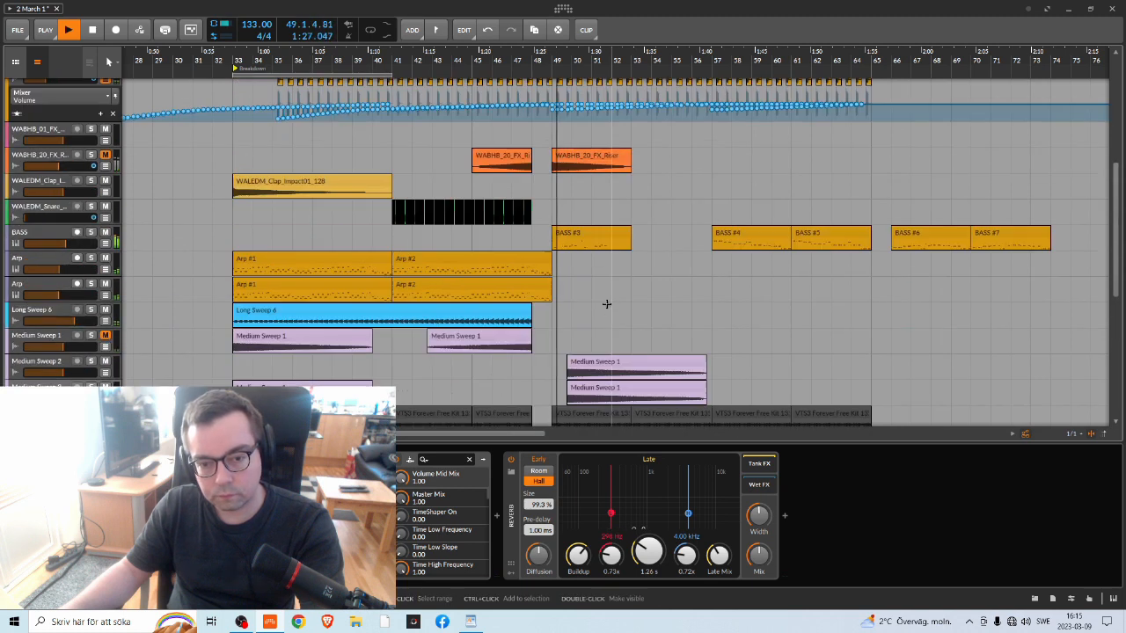
left_click_drag(446, 57, 468, 19)
scroll(432, 172, "down", 6)
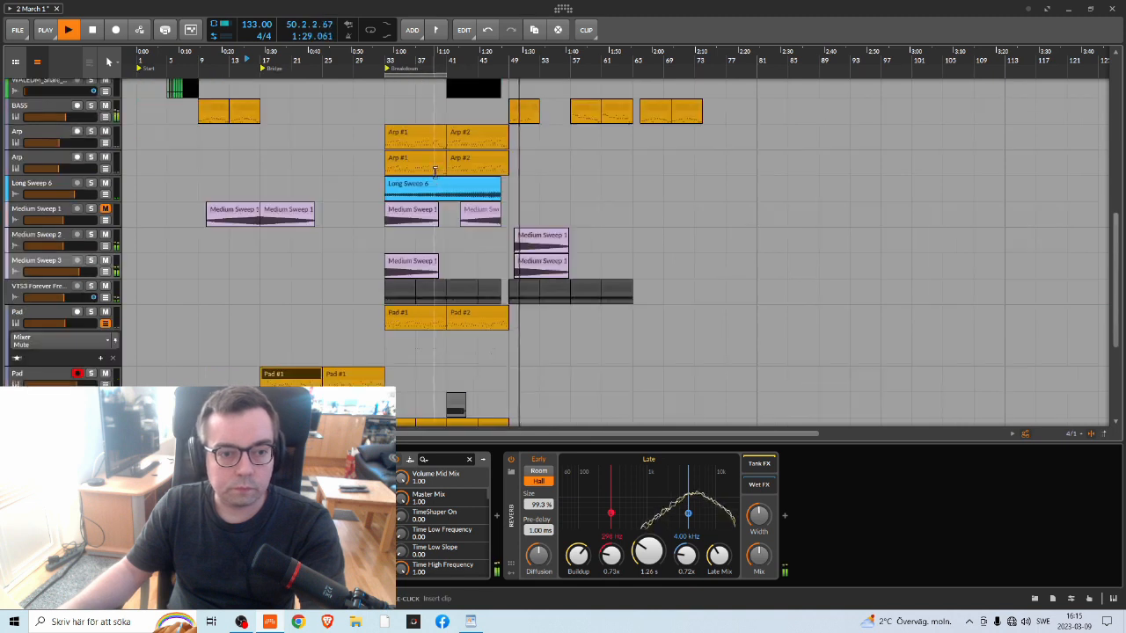
left_click_drag(380, 58, 476, 92)
key("space")
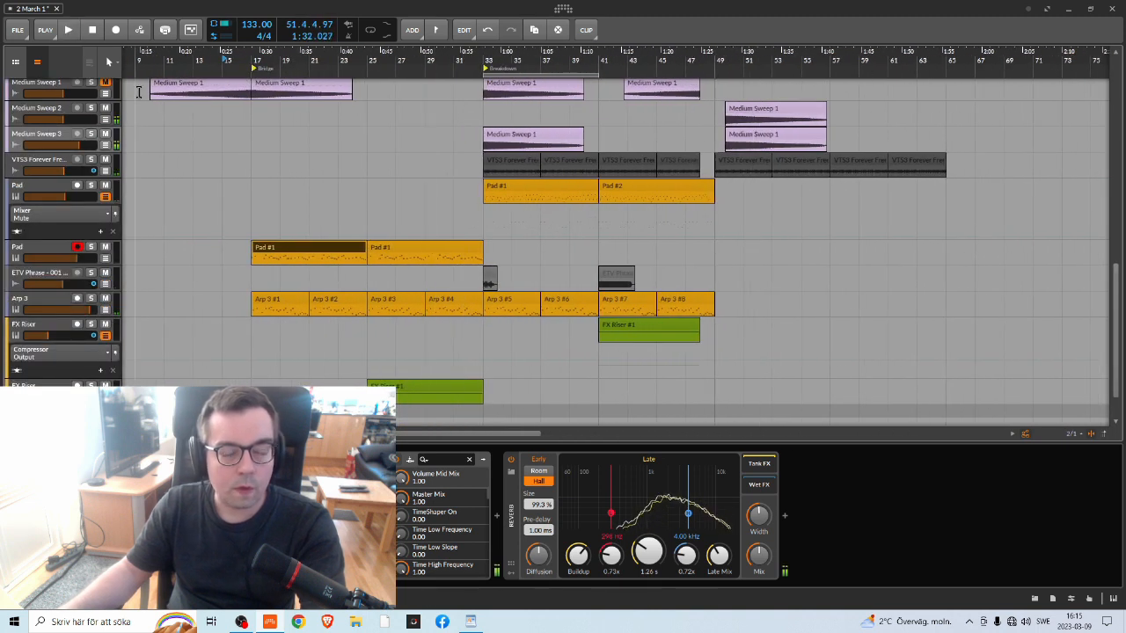
left_click(17, 30)
left_click(50, 86)
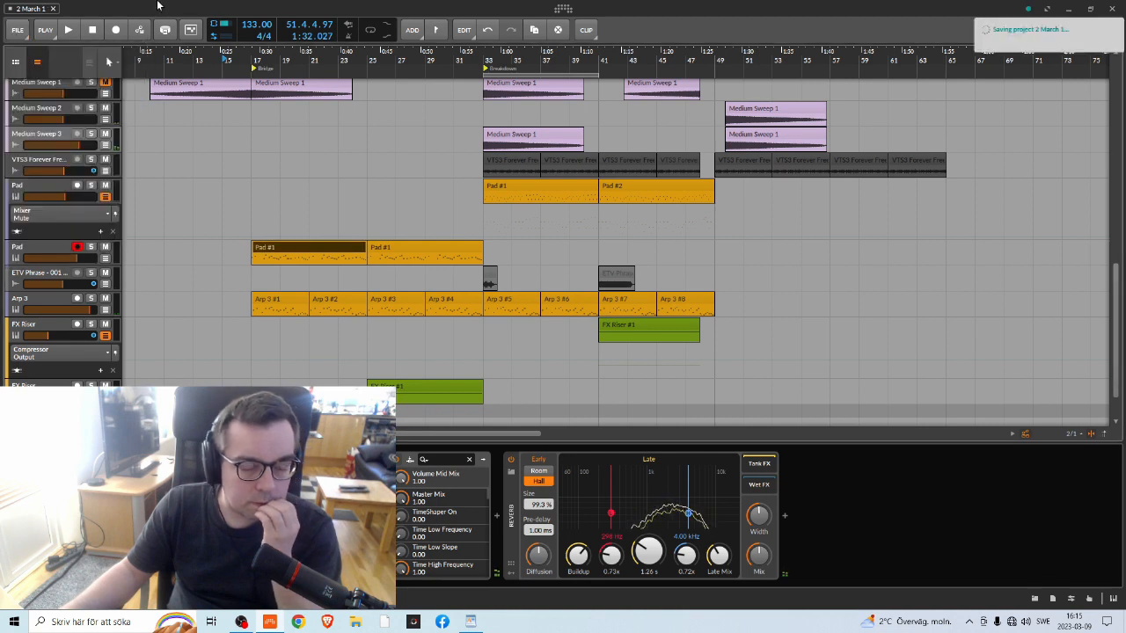
Play briefly from the Bridge marker and from the Start marker, reviewing the drum, effect, pad and arp tracks
scroll(369, 123, "up", 10)
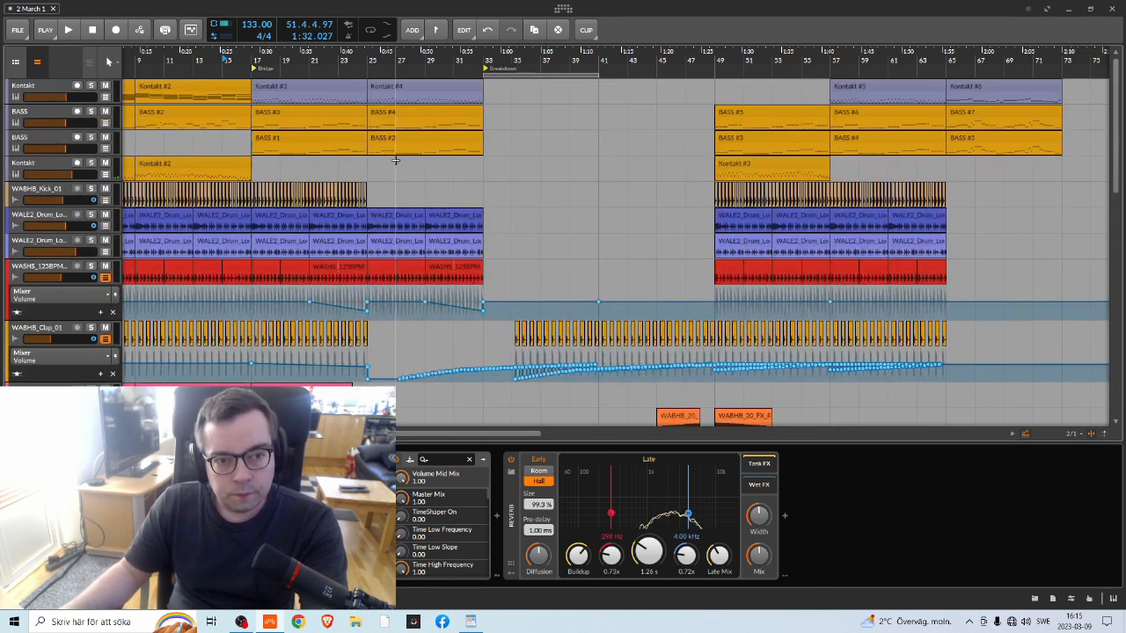
left_click_drag(272, 61, 301, 67)
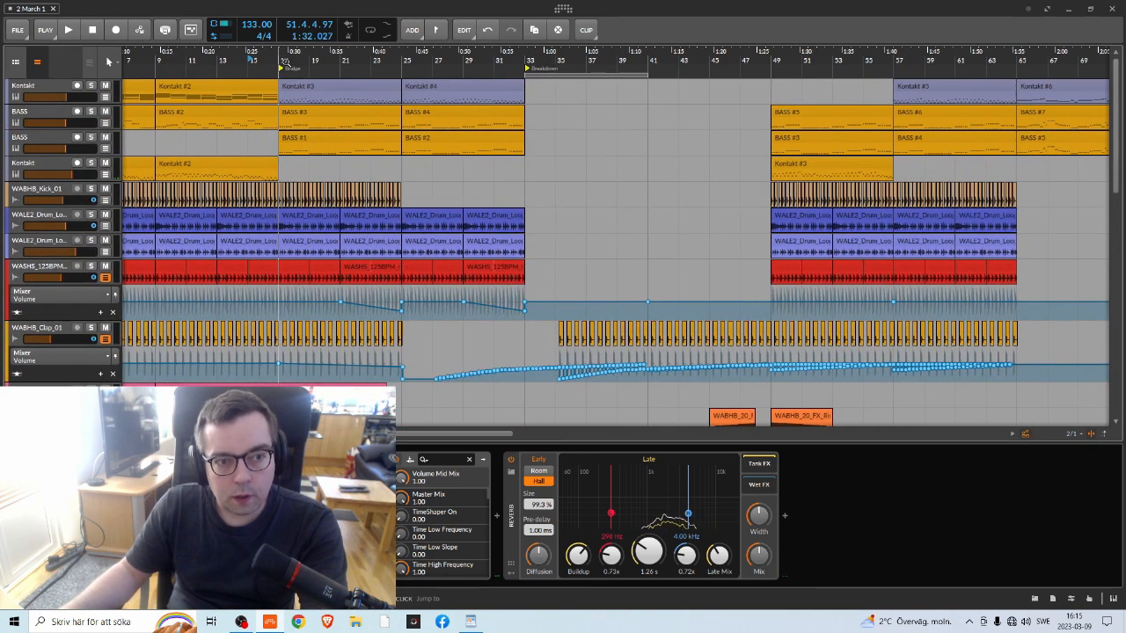
scroll(427, 206, "down", 10)
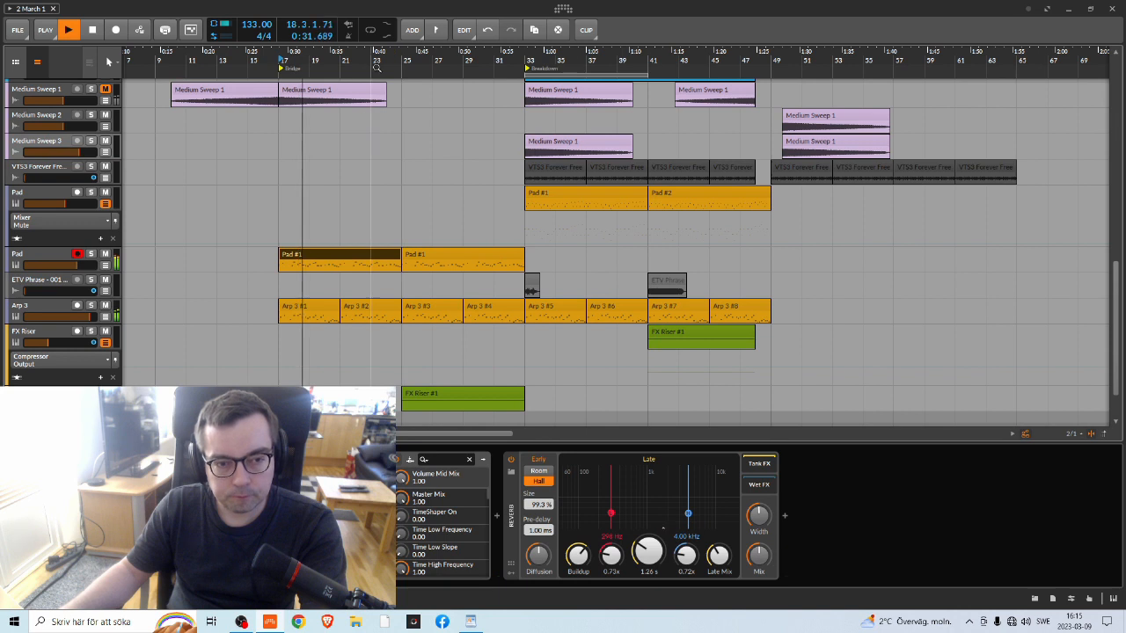
left_click_drag(356, 61, 430, 62)
left_click_drag(337, 65, 368, 65)
scroll(306, 117, "up", 10)
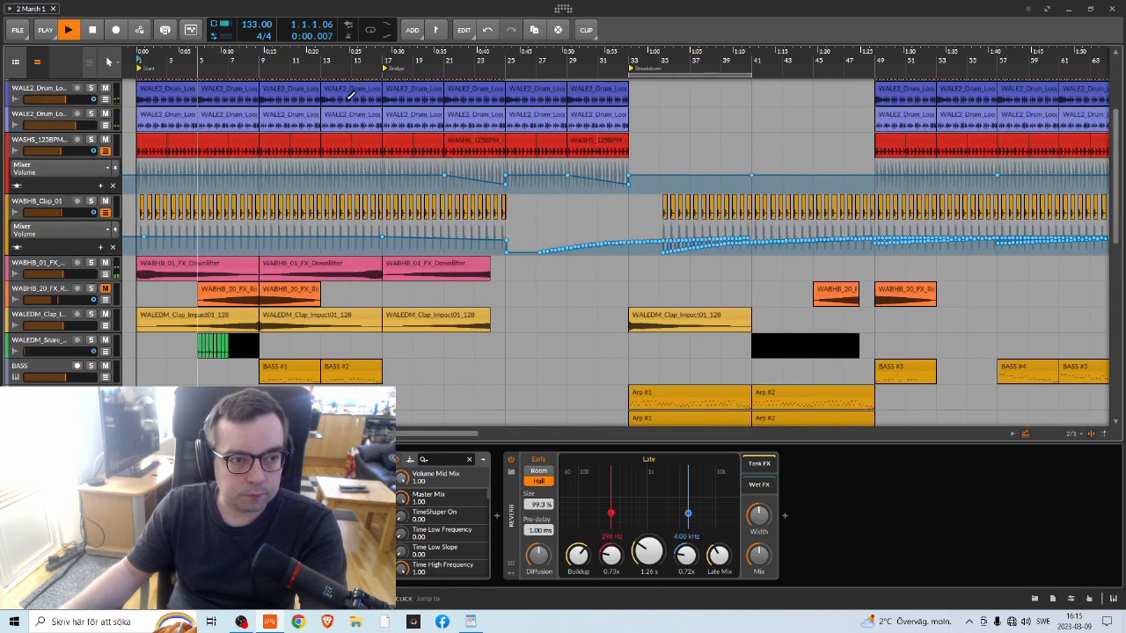
scroll(410, 290, "down", 5)
scroll(404, 270, "down", 5)
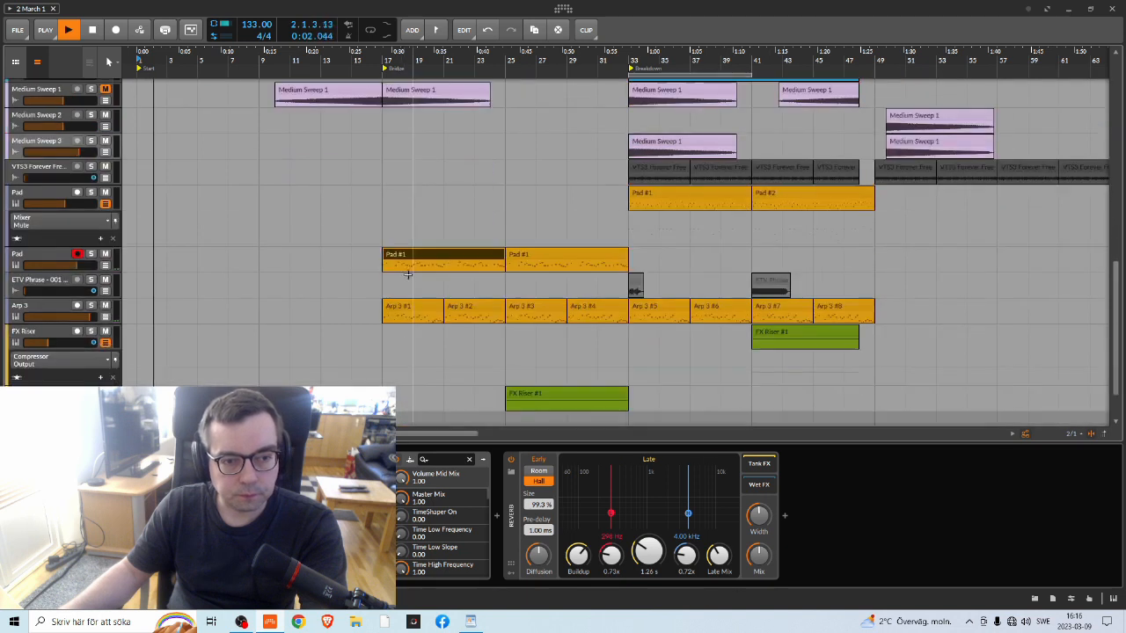
Delete the Kontakt #1 clip at bar 1 on the uppermost Kontakt track and restart playback from the Start marker
scroll(392, 263, "up", 8)
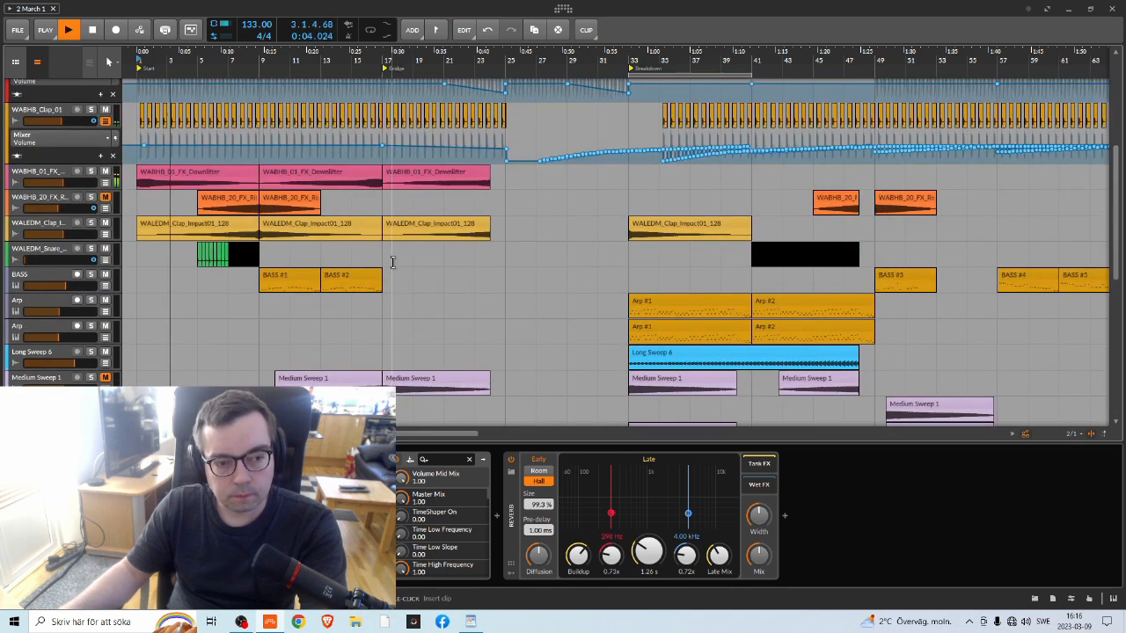
scroll(392, 262, "up", 5)
left_click(207, 85)
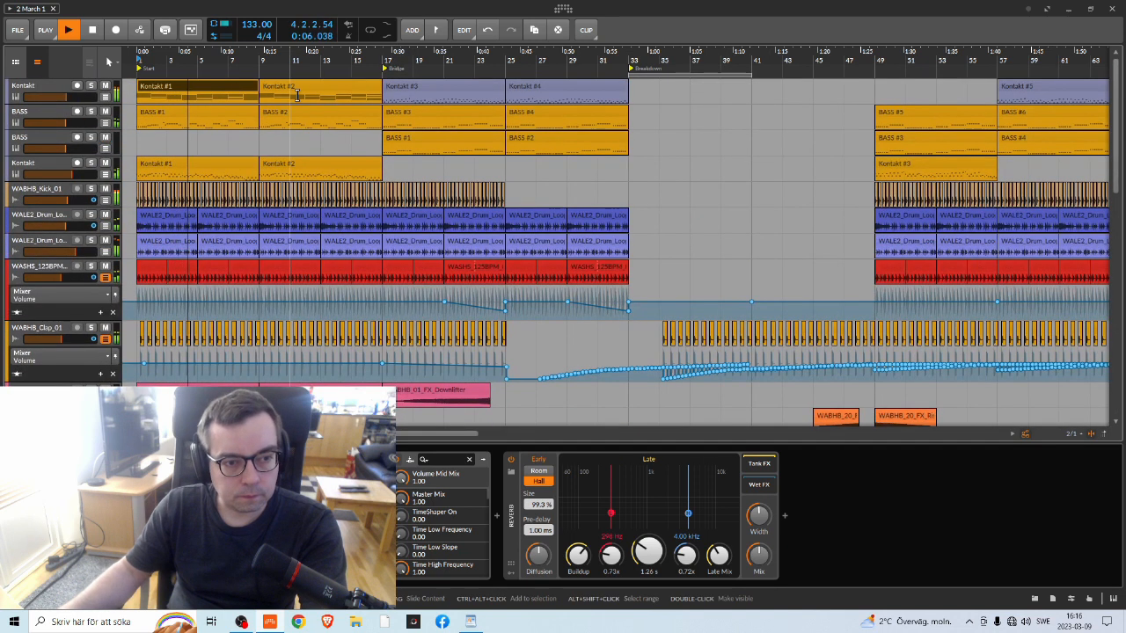
key("Delete")
key("space")
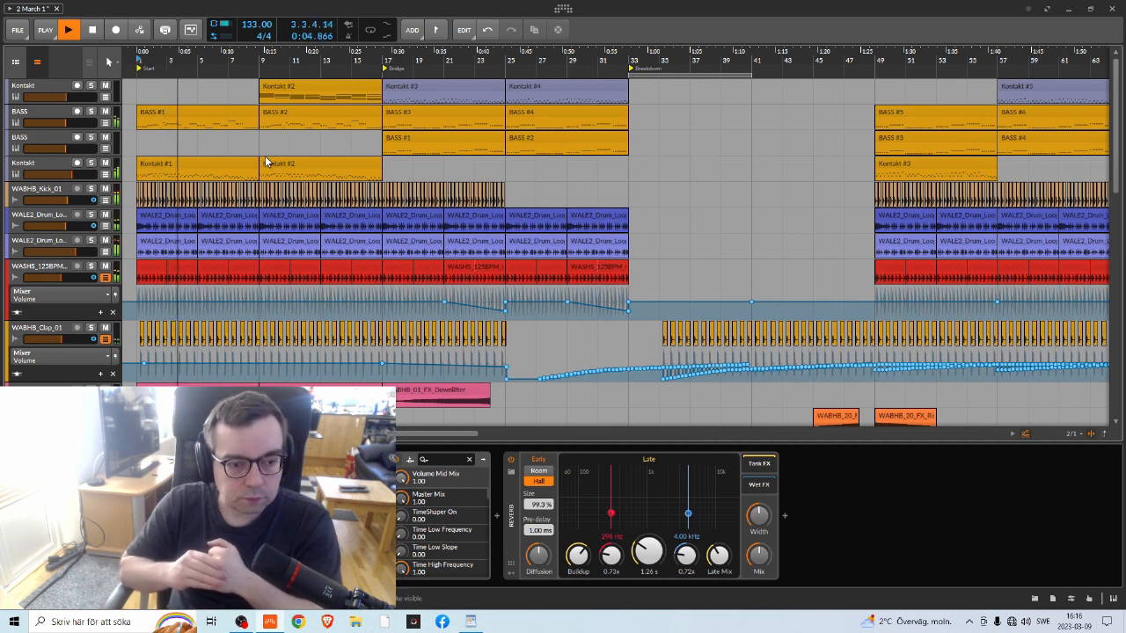
Listen from the opening section through the bridge to about bar 29, checking the Kontakt, bass, drum, effect and pad tracks
scroll(337, 166, "down", 5)
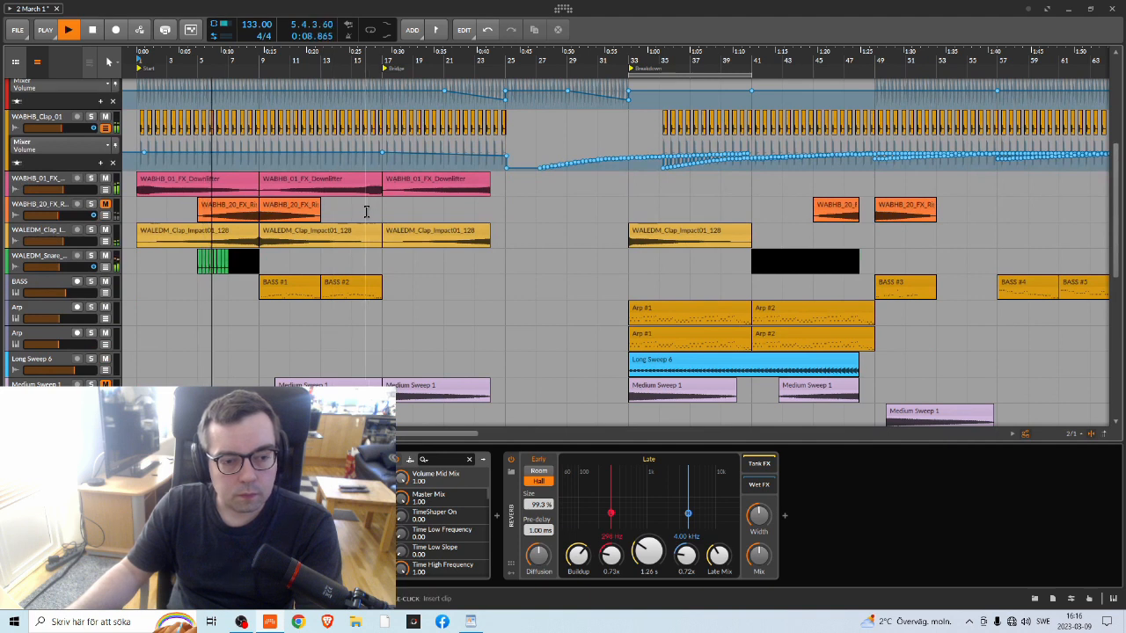
scroll(348, 211, "up", 4)
scroll(348, 211, "down", 1)
scroll(348, 211, "up", 1)
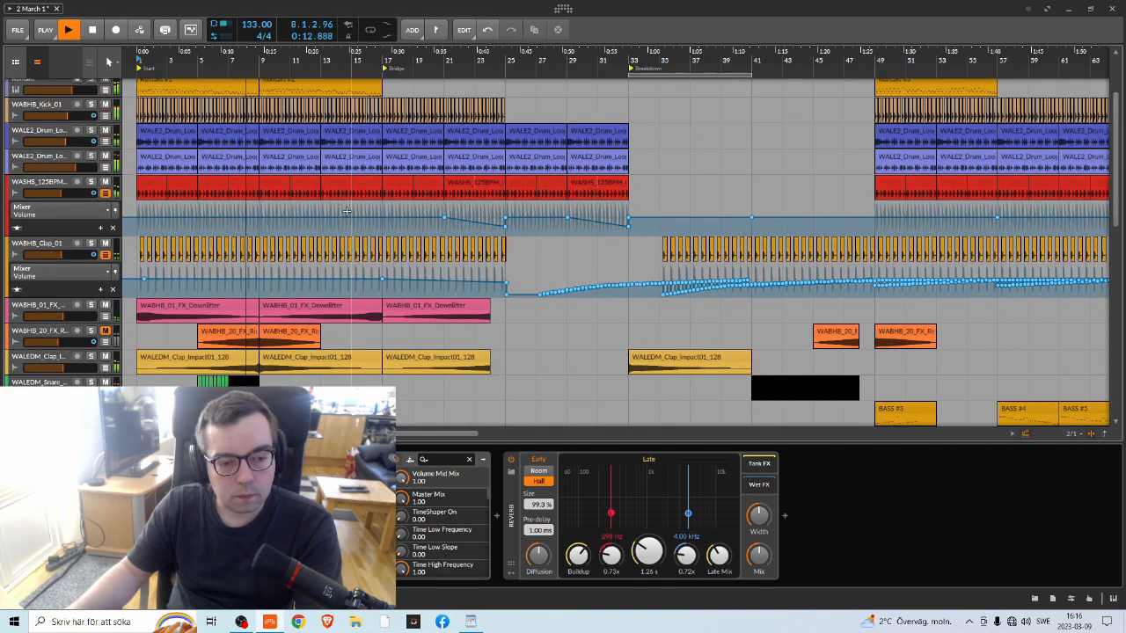
scroll(364, 210, "up", 2)
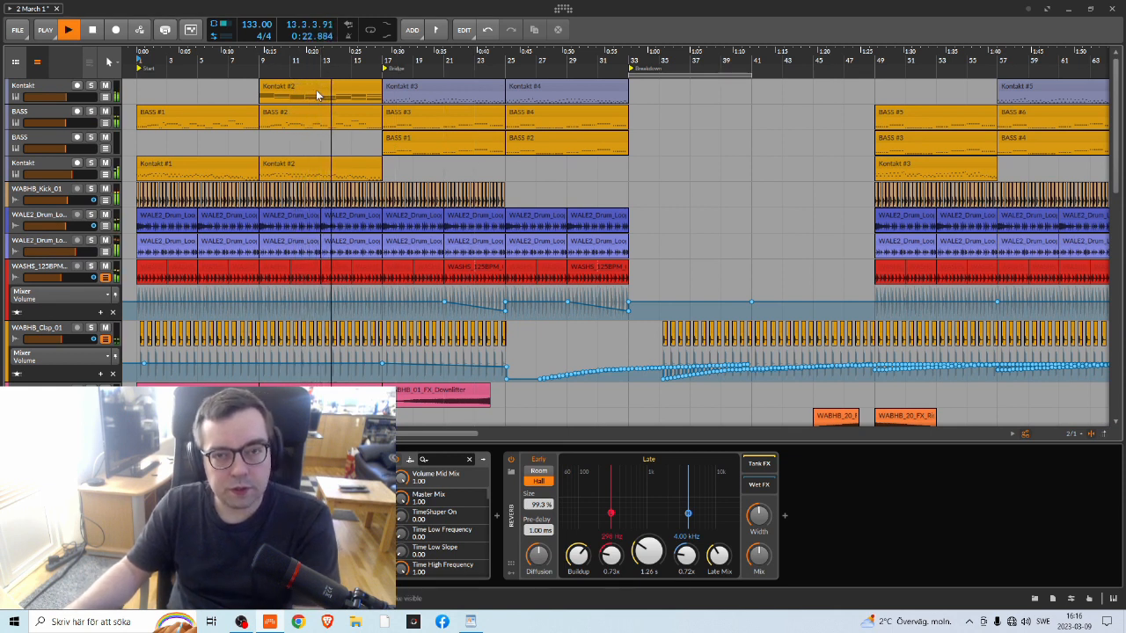
scroll(487, 247, "down", 5)
scroll(484, 248, "down", 1)
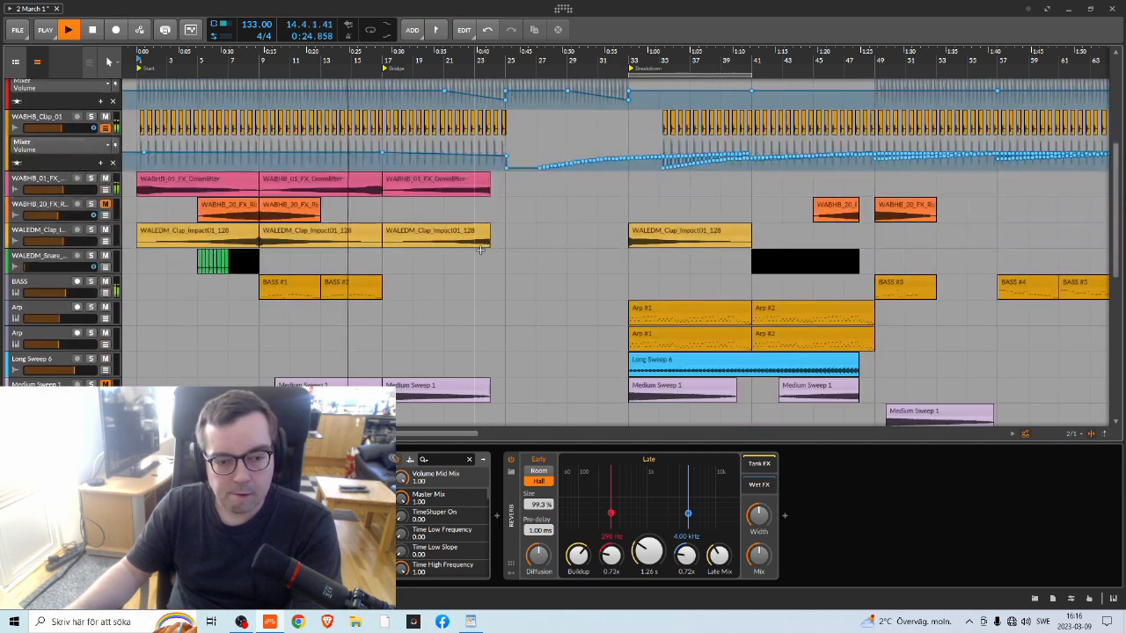
scroll(480, 254, "up", 5)
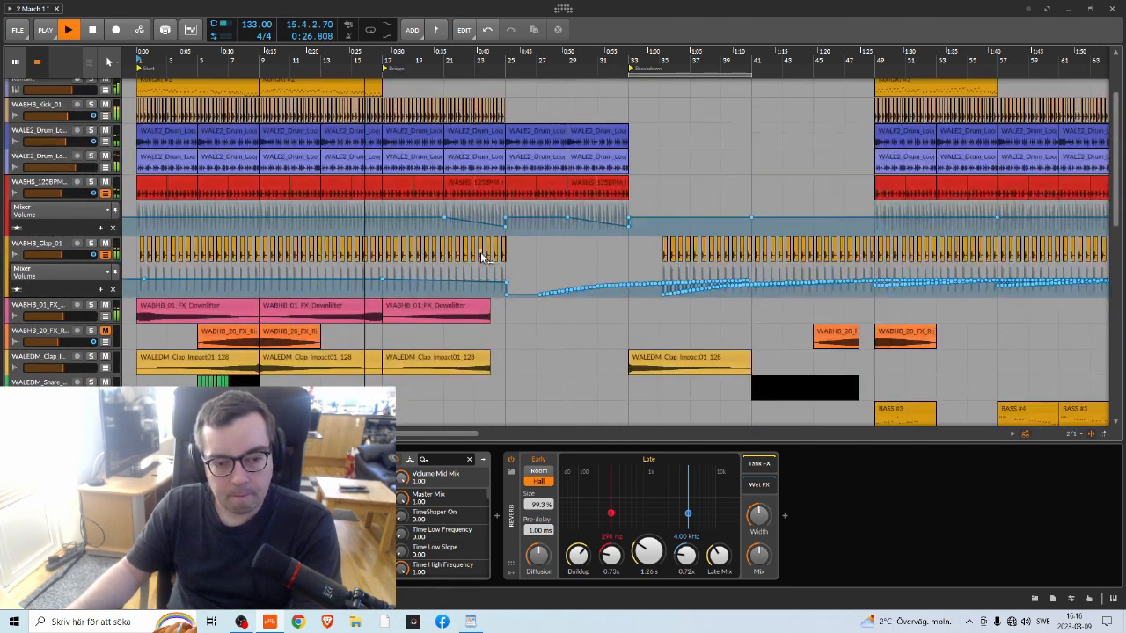
scroll(482, 253, "down", 6)
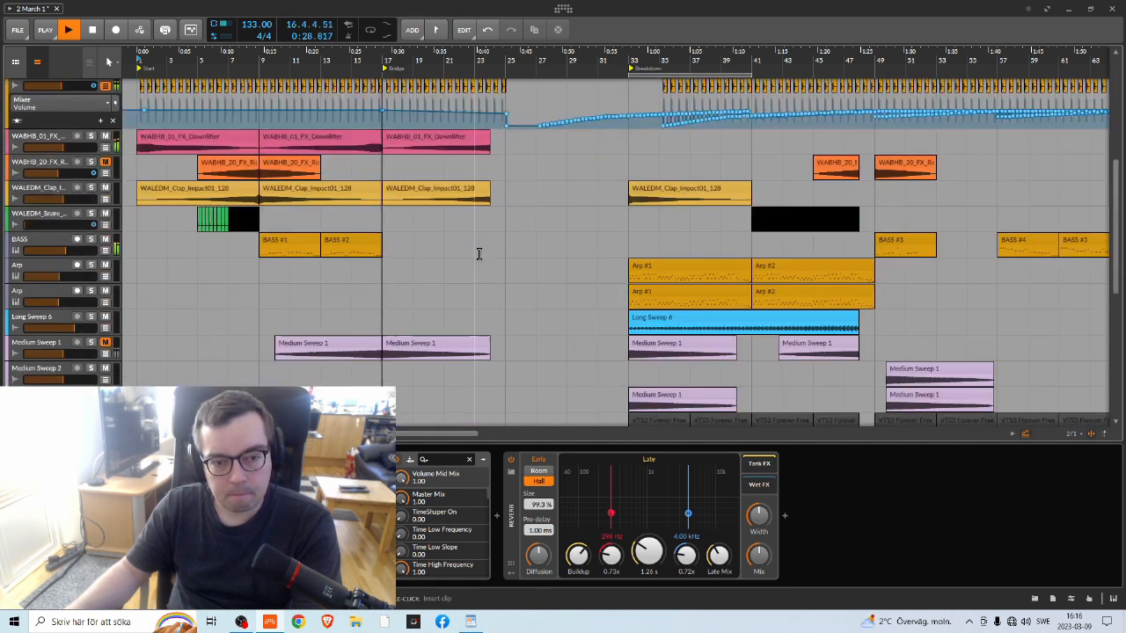
scroll(493, 255, "up", 4)
scroll(496, 259, "up", 2)
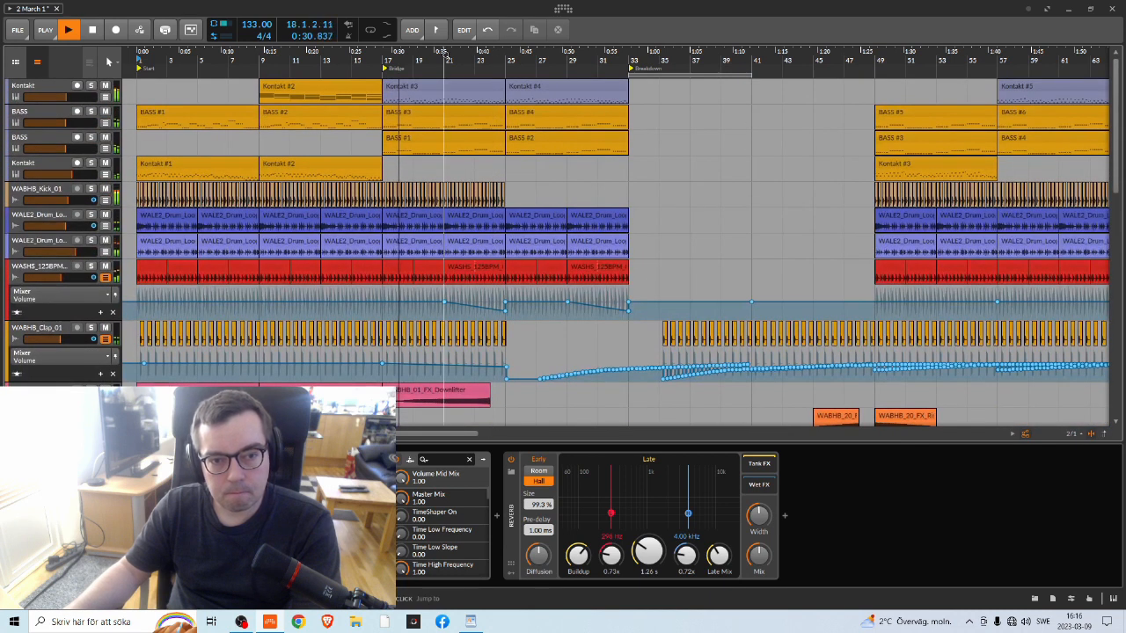
left_click_drag(445, 58, 431, 55)
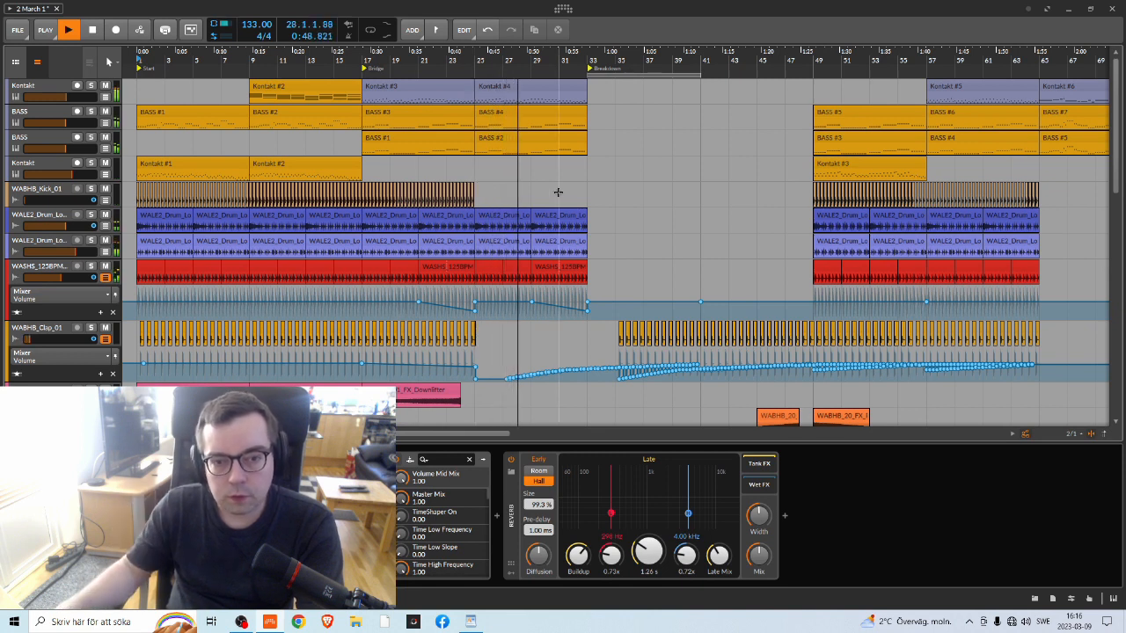
scroll(578, 191, "down", 5)
scroll(587, 220, "down", 5)
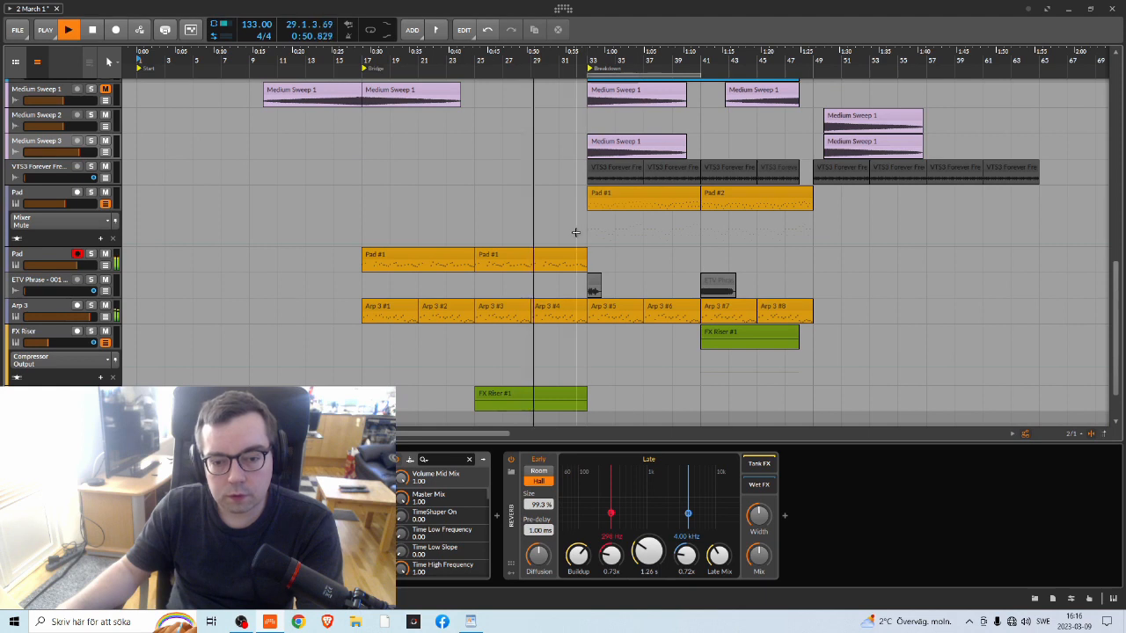
Replay the bridge, delete the Kontakt #4 clip at bar 25 on the uppermost Kontakt track, and stop playback in the breakdown
scroll(581, 235, "up", 12)
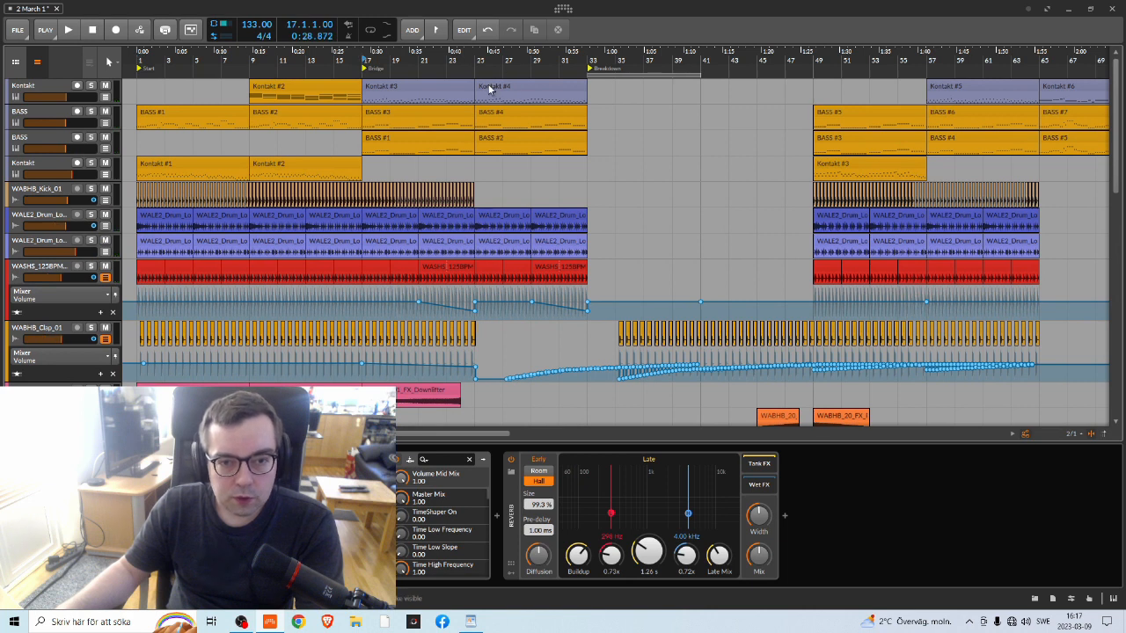
left_click(501, 86)
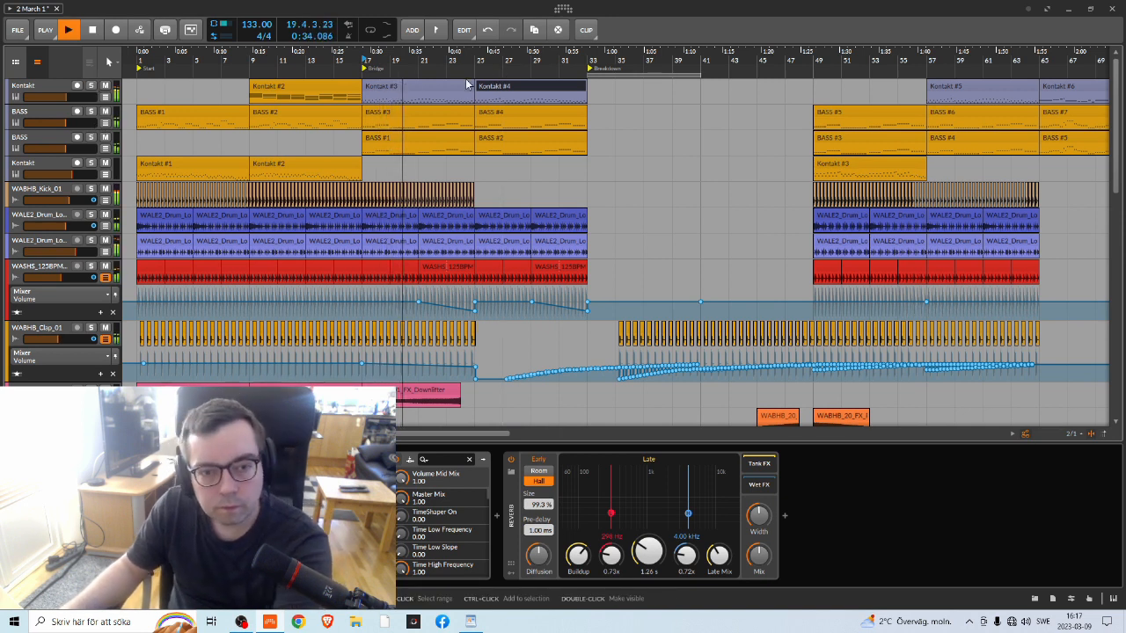
scroll(504, 234, "down", 6)
scroll(504, 234, "down", 3)
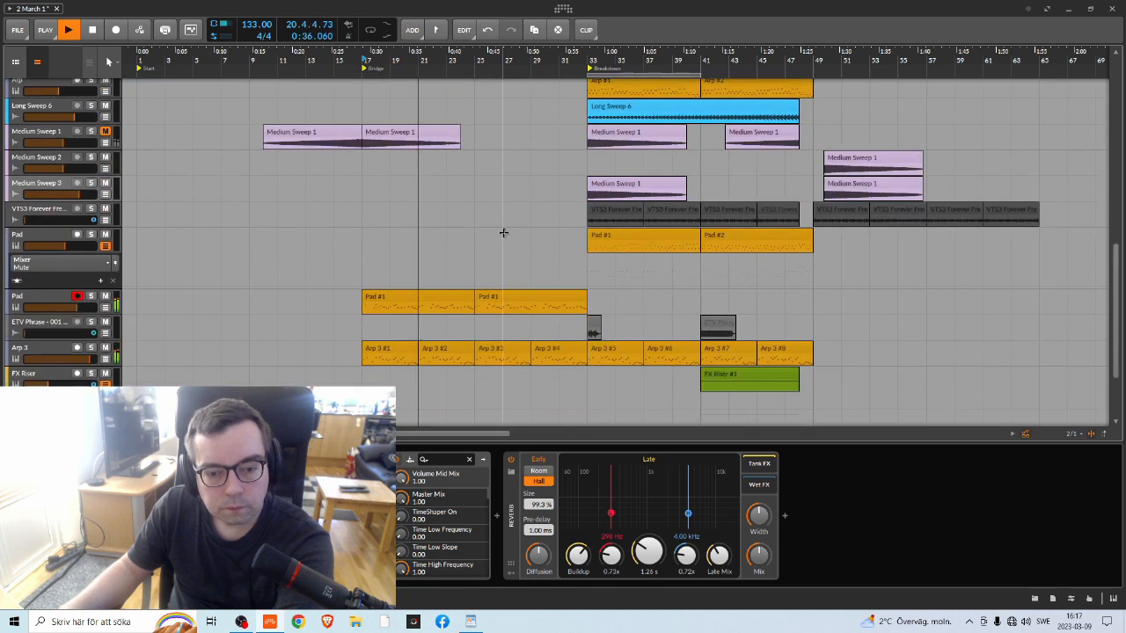
scroll(503, 233, "up", 10)
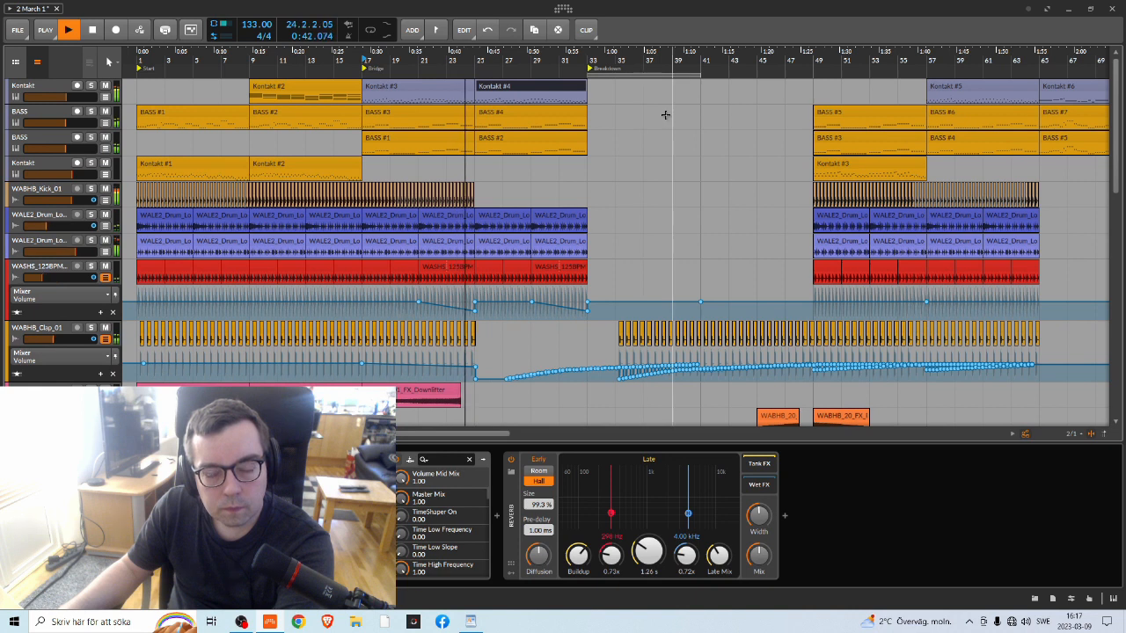
key("Delete")
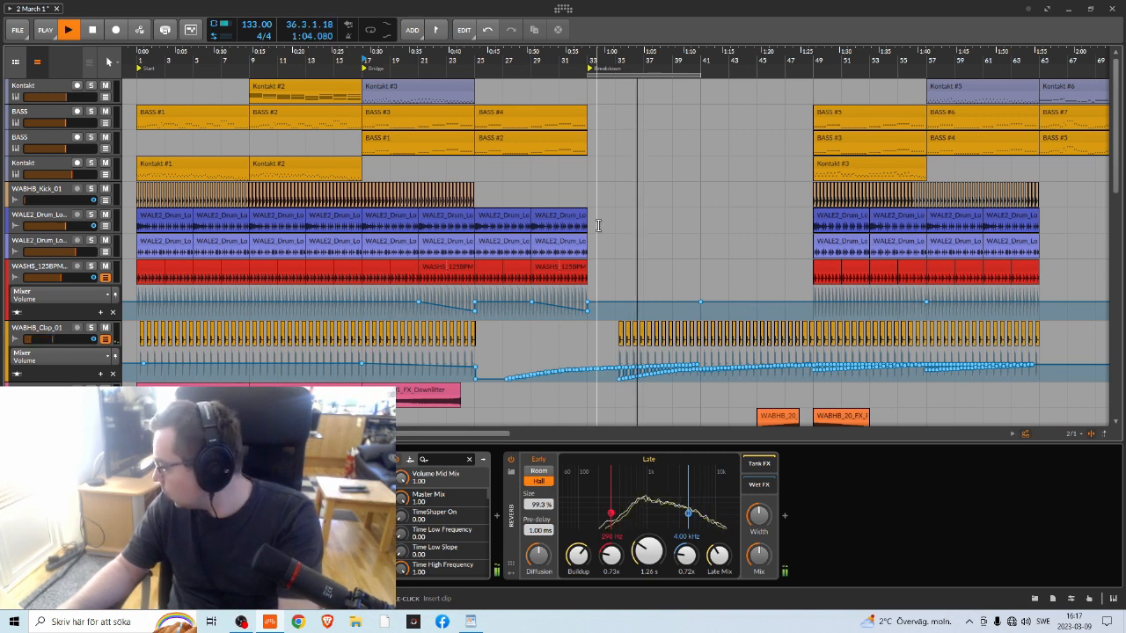
key("space")
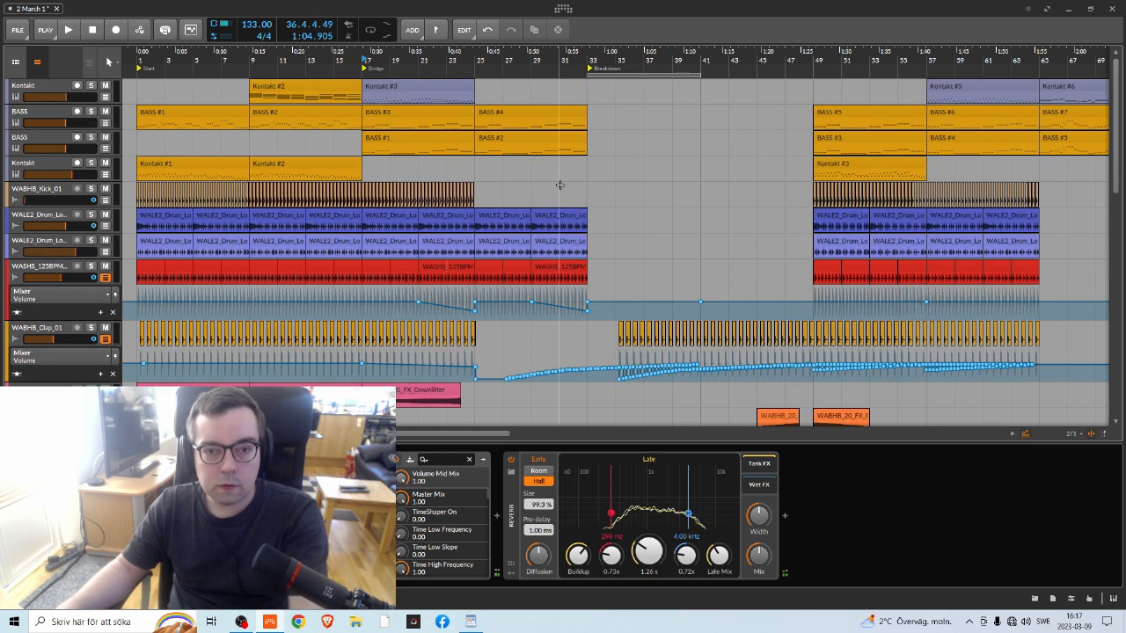
Delete the Pad #1 clip at bar 25 on the record-armed Pad track while auditioning the second half of the bridge
left_click(535, 112)
scroll(540, 176, "down", 5)
scroll(546, 186, "down", 5)
left_click(539, 217)
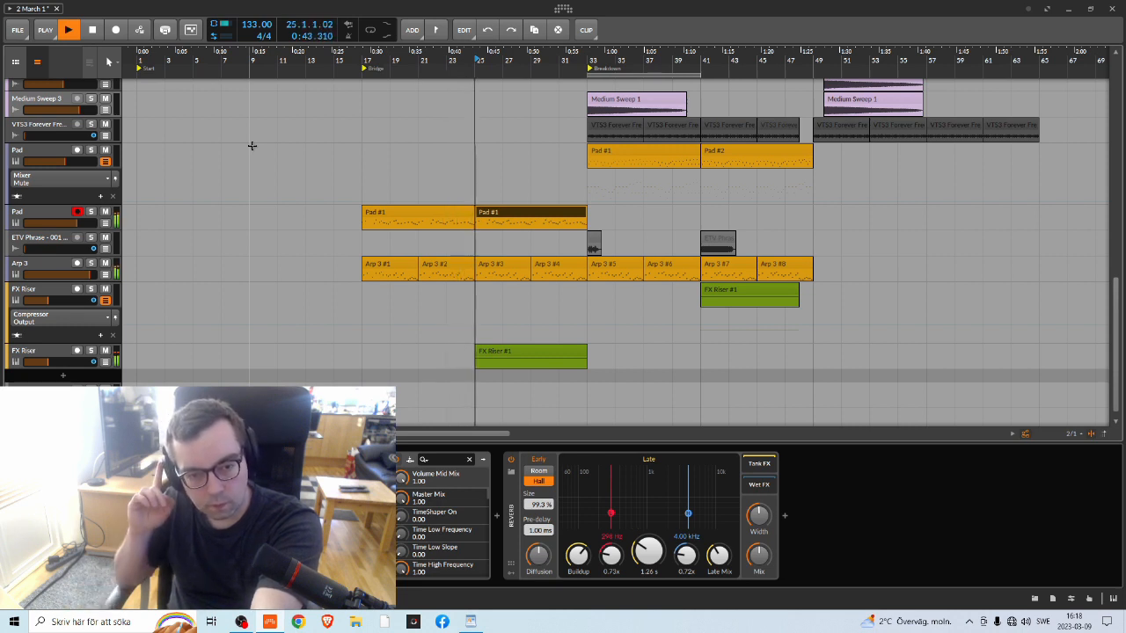
key("Delete")
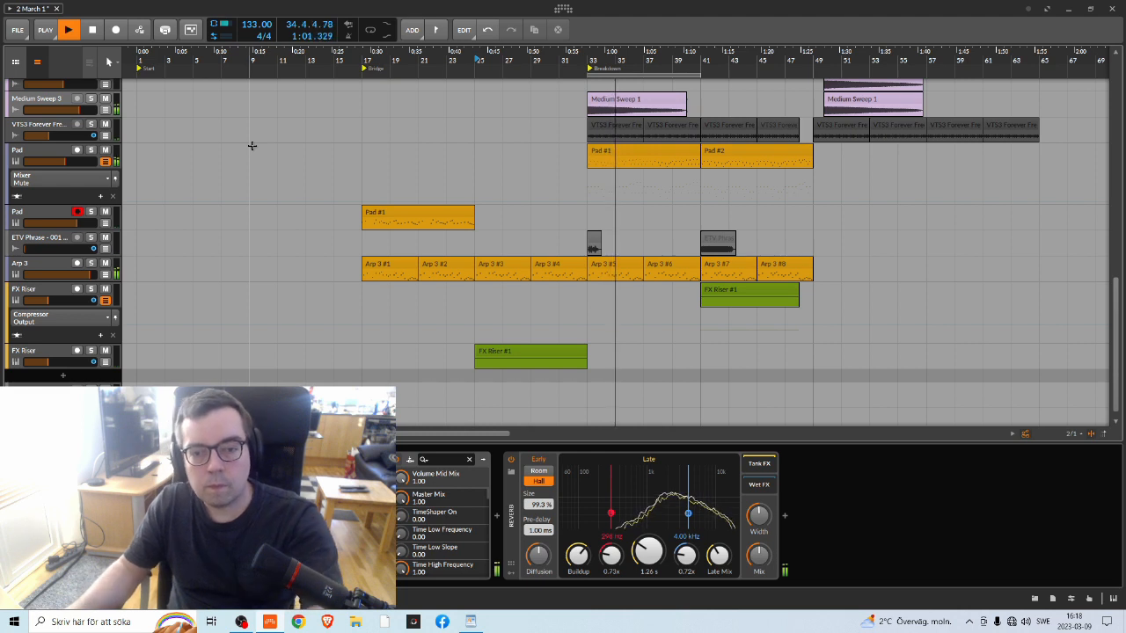
Listen to the breakdown up to about bar 48 and examine its arp, sweep, pad, vocal phrase and riser tracks
scroll(474, 194, "up", 5)
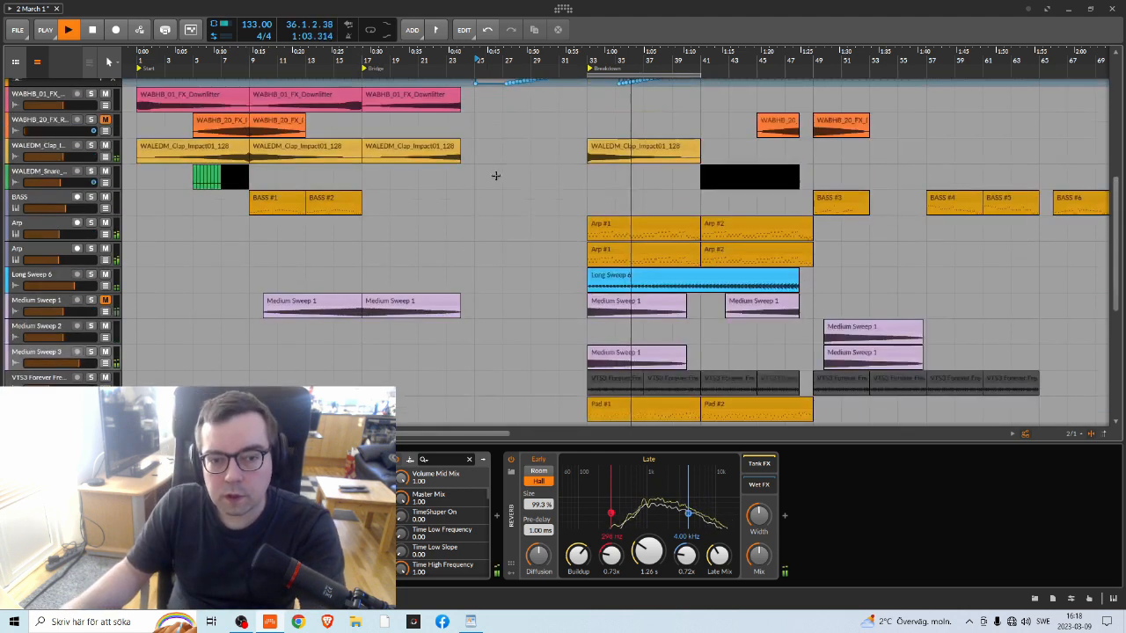
scroll(474, 194, "up", 4)
scroll(560, 162, "down", 10)
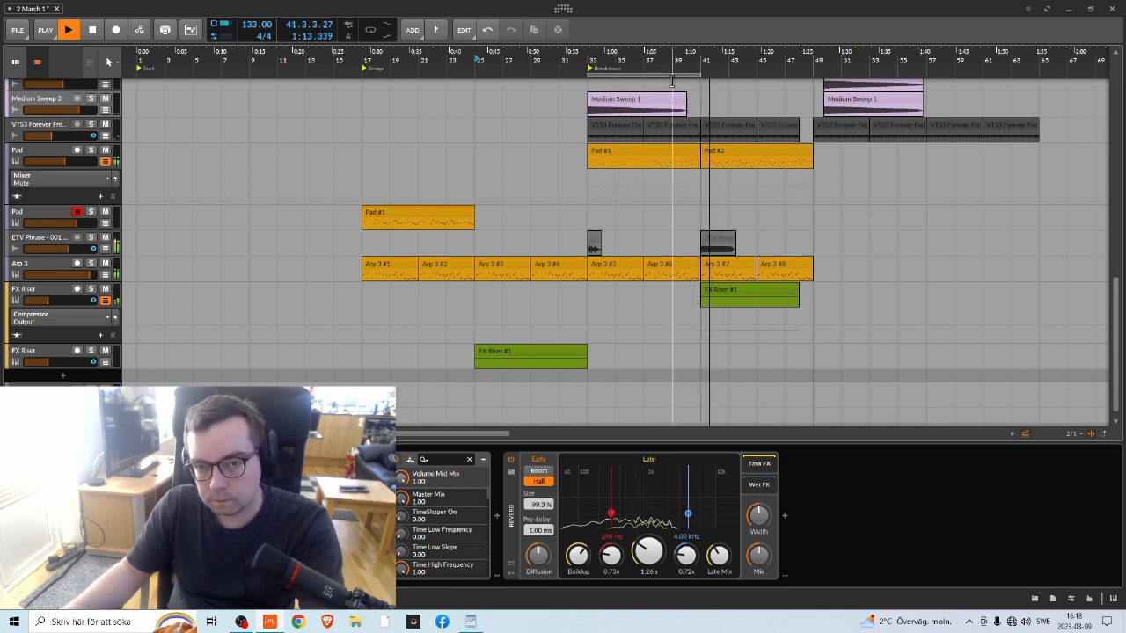
scroll(528, 103, "down", 3)
scroll(432, 164, "up", 9)
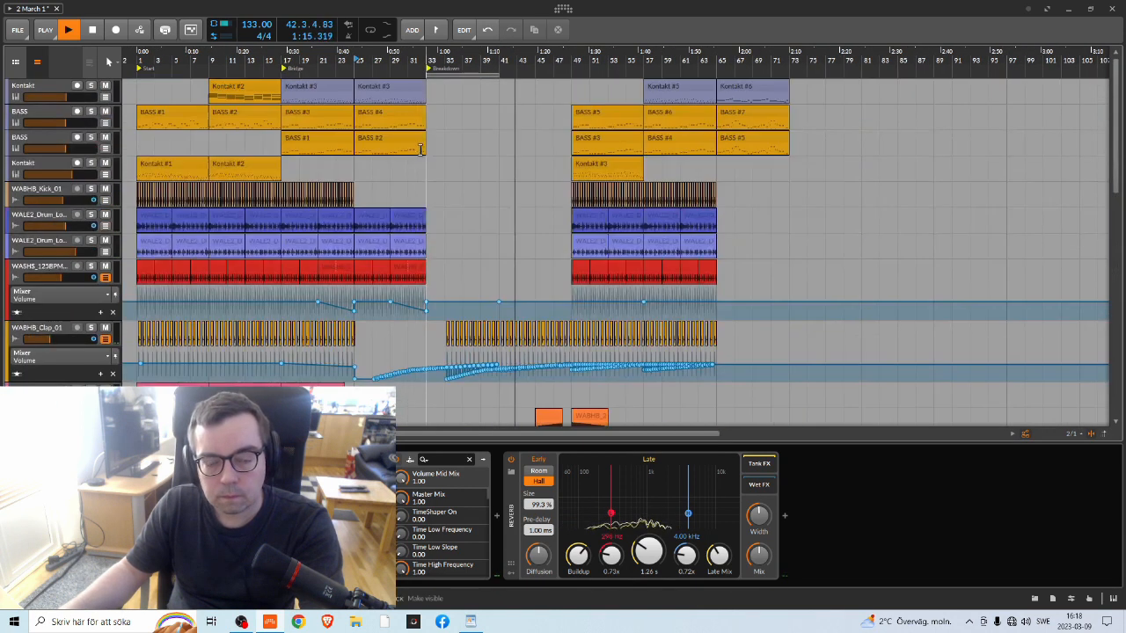
scroll(467, 184, "down", 10)
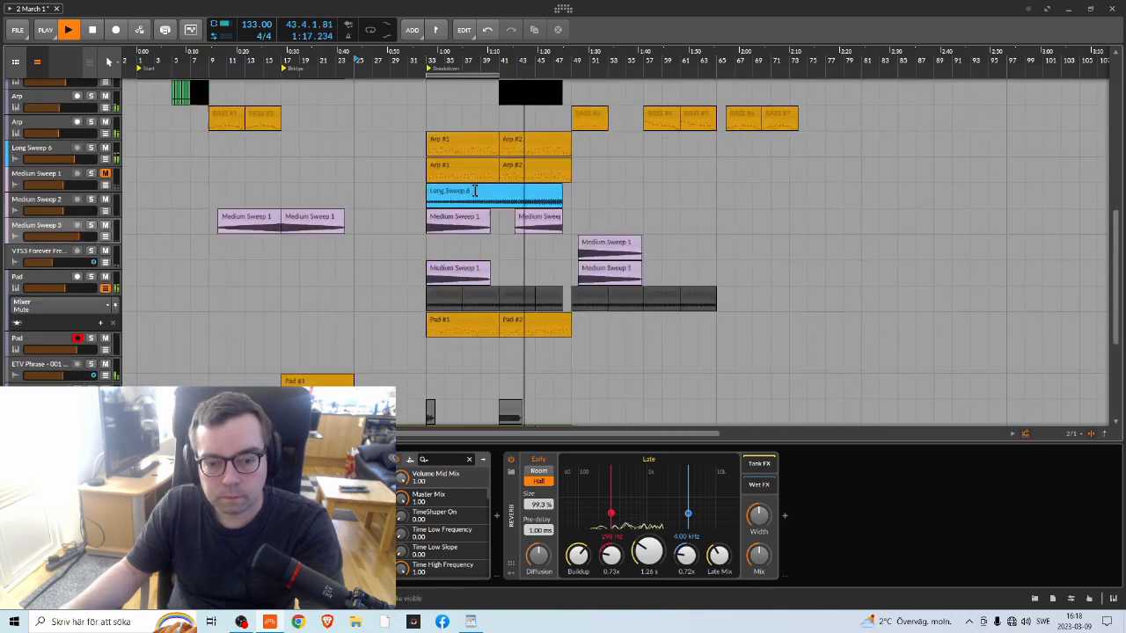
scroll(480, 181, "down", 5)
scroll(481, 182, "up", 2)
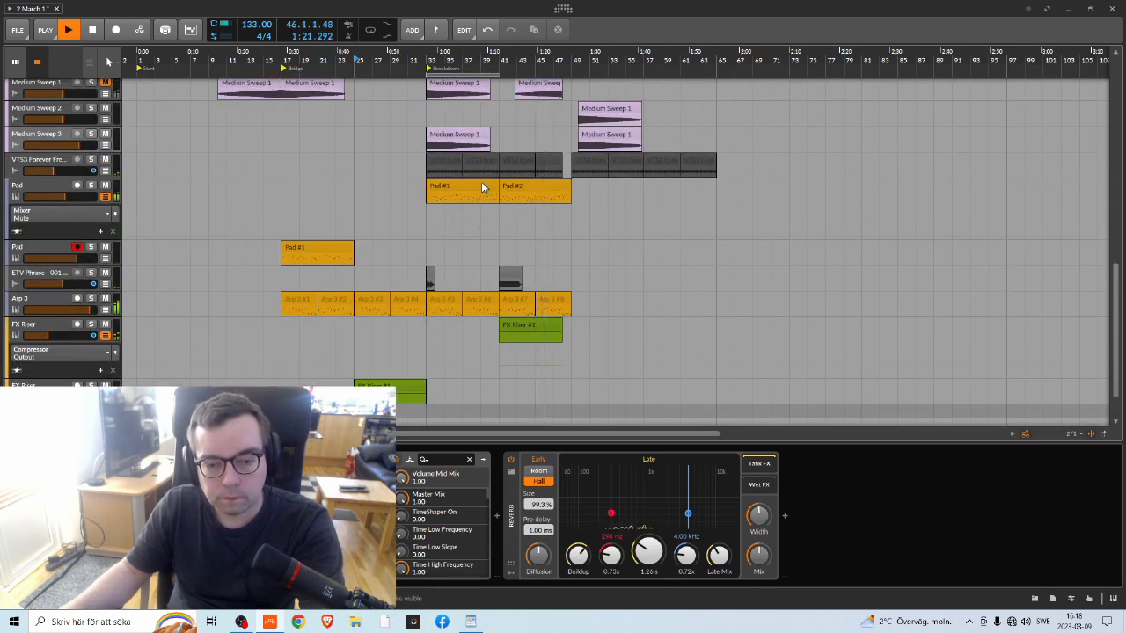
scroll(518, 140, "up", 5)
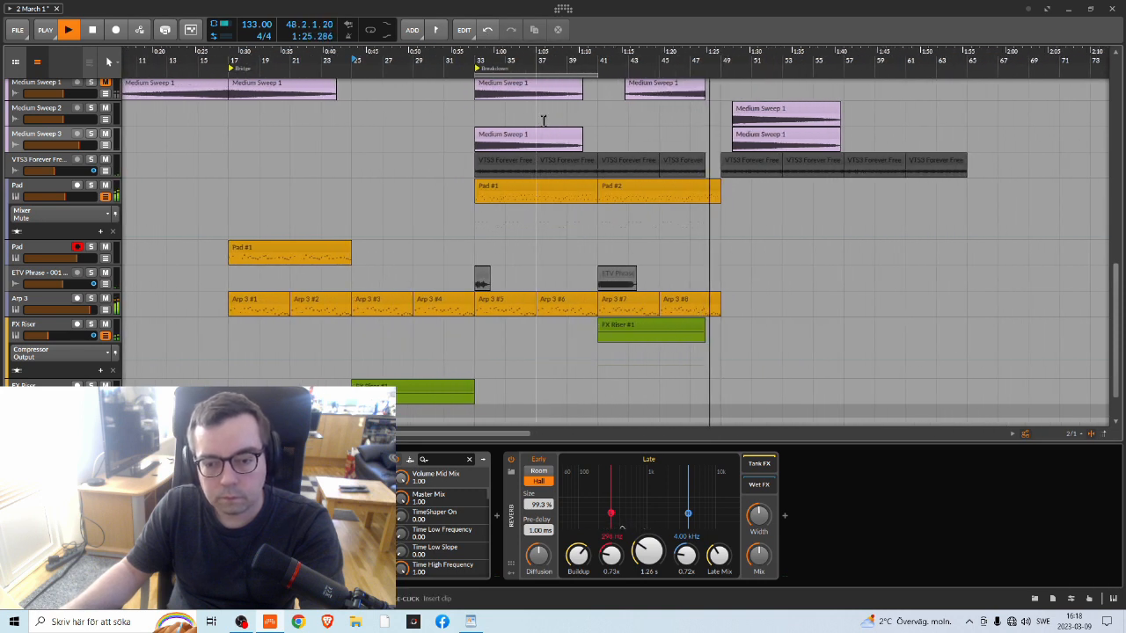
Stop playback and save the project
key("space")
scroll(395, 171, "up", 10)
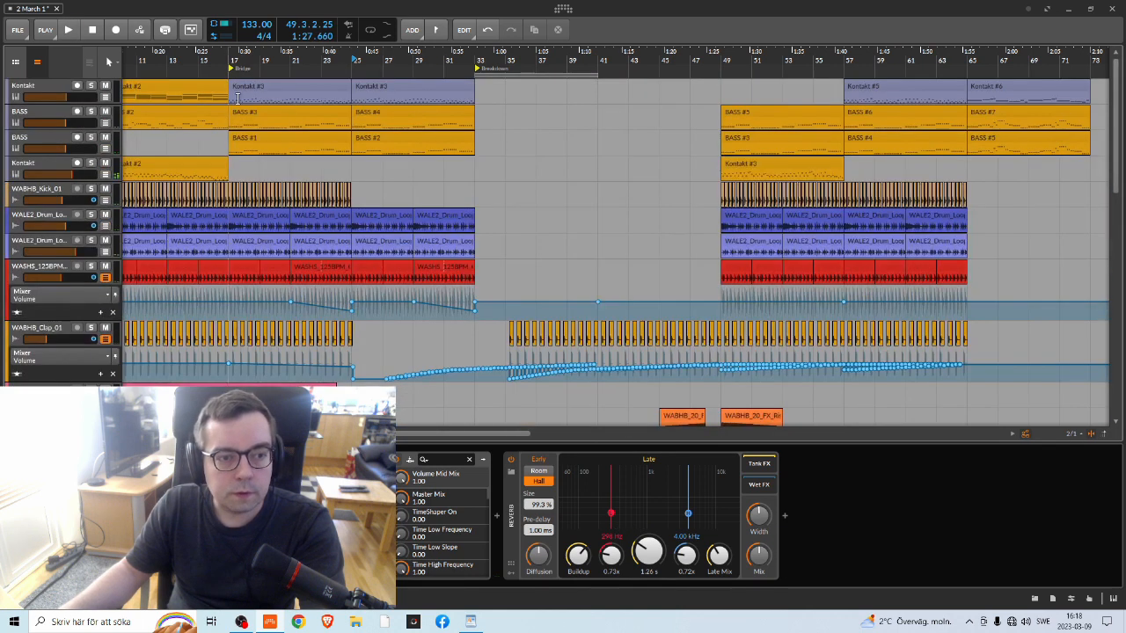
scroll(236, 99, "left", 5)
left_click(18, 30)
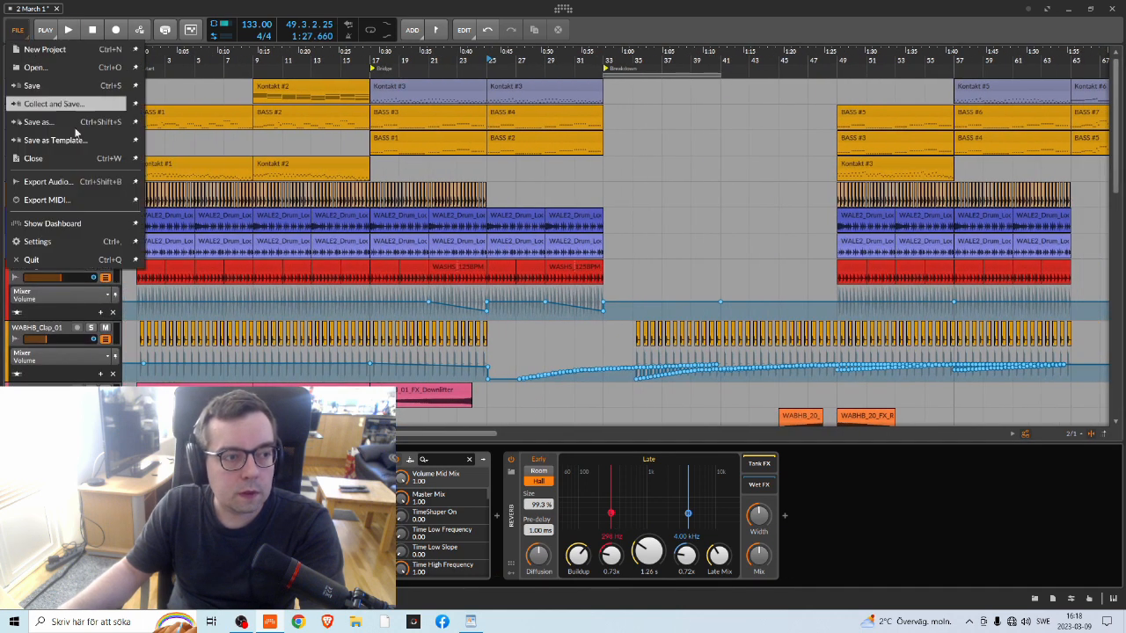
left_click(52, 85)
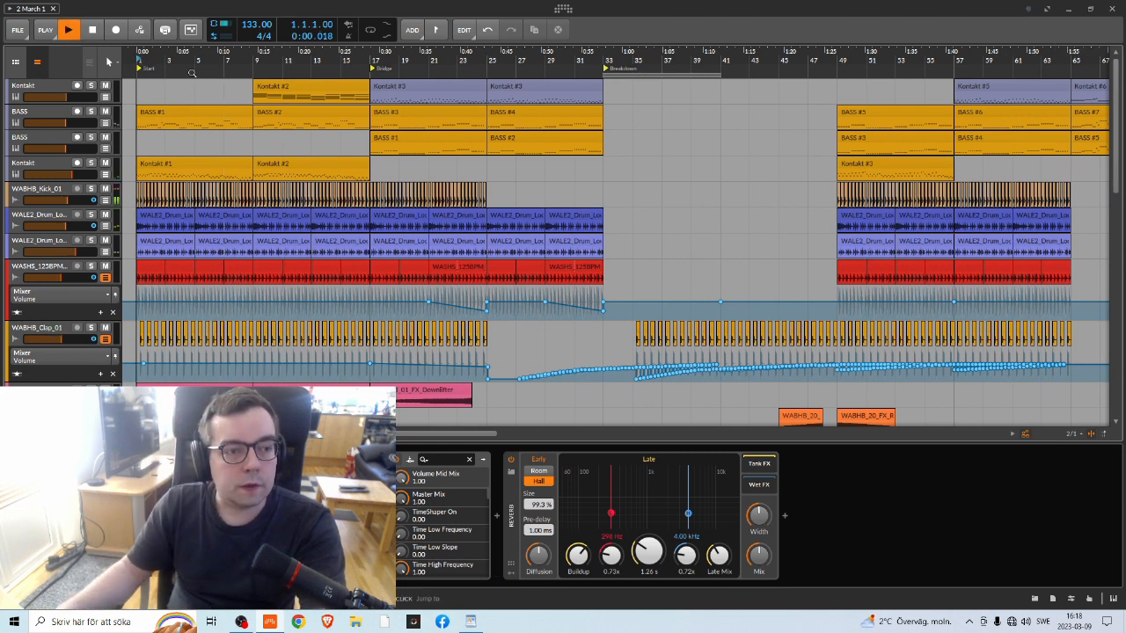
Play from the start and copy the two WABHB_20_FX_R clips at bars 5 and 9 to bars 21 and 25
scroll(317, 220, "down", 6)
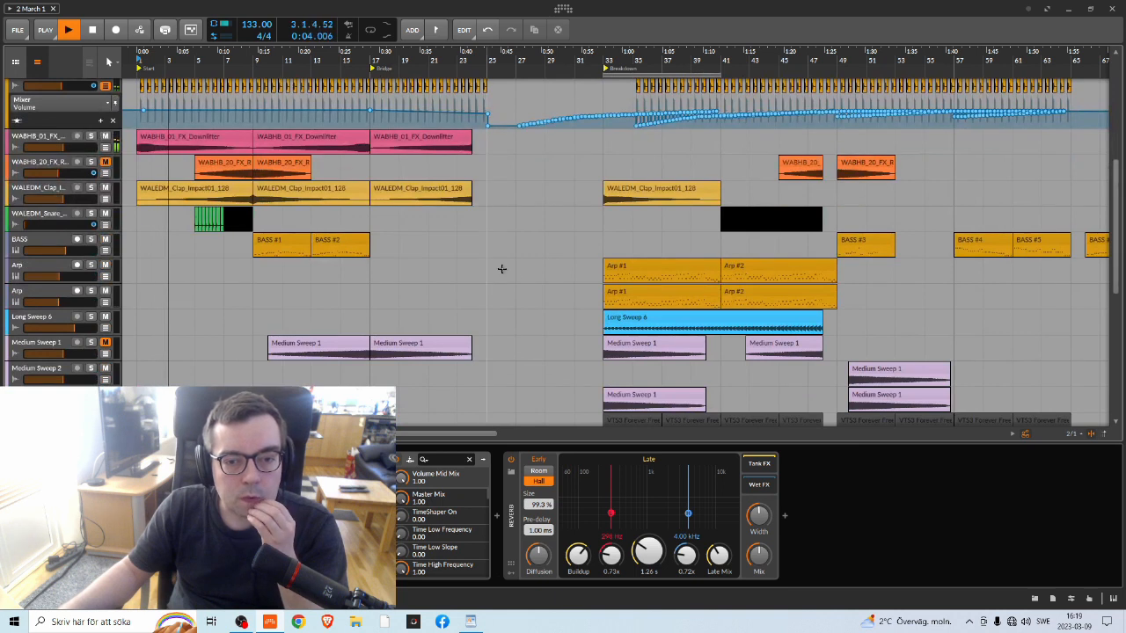
scroll(563, 280, "down", 6)
scroll(554, 274, "up", 11)
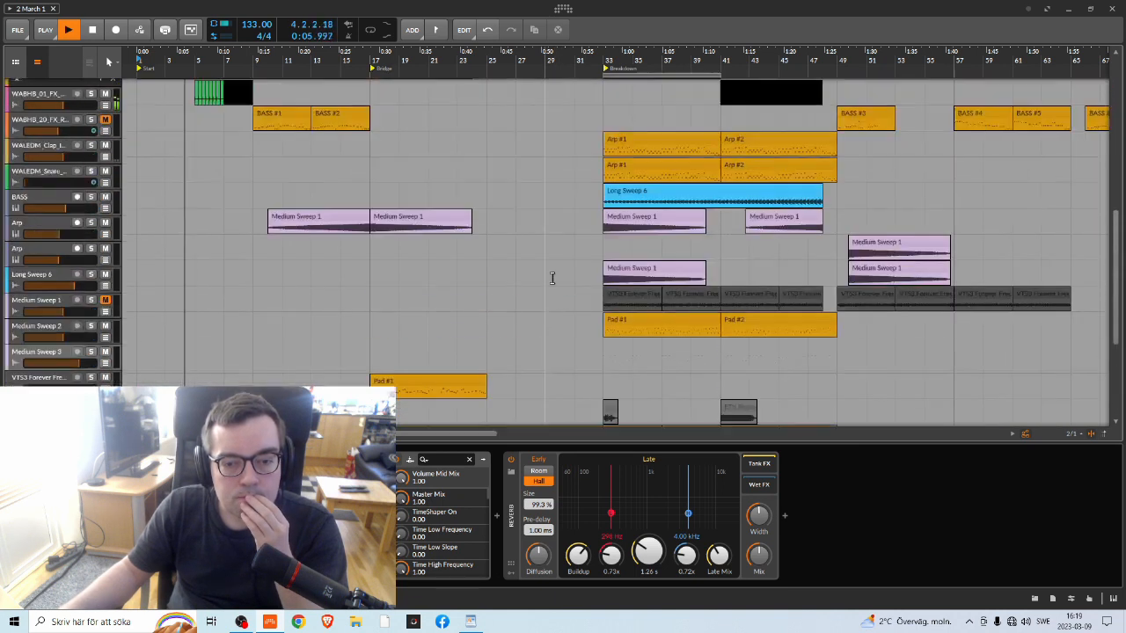
scroll(547, 277, "down", 4)
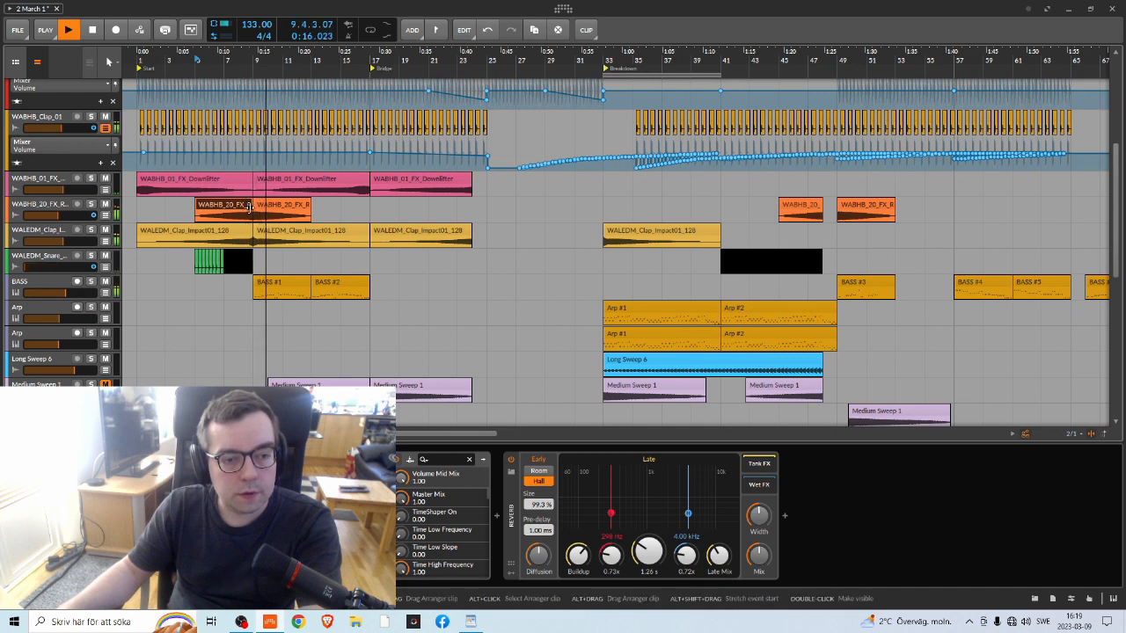
left_click_drag(249, 208, 479, 204)
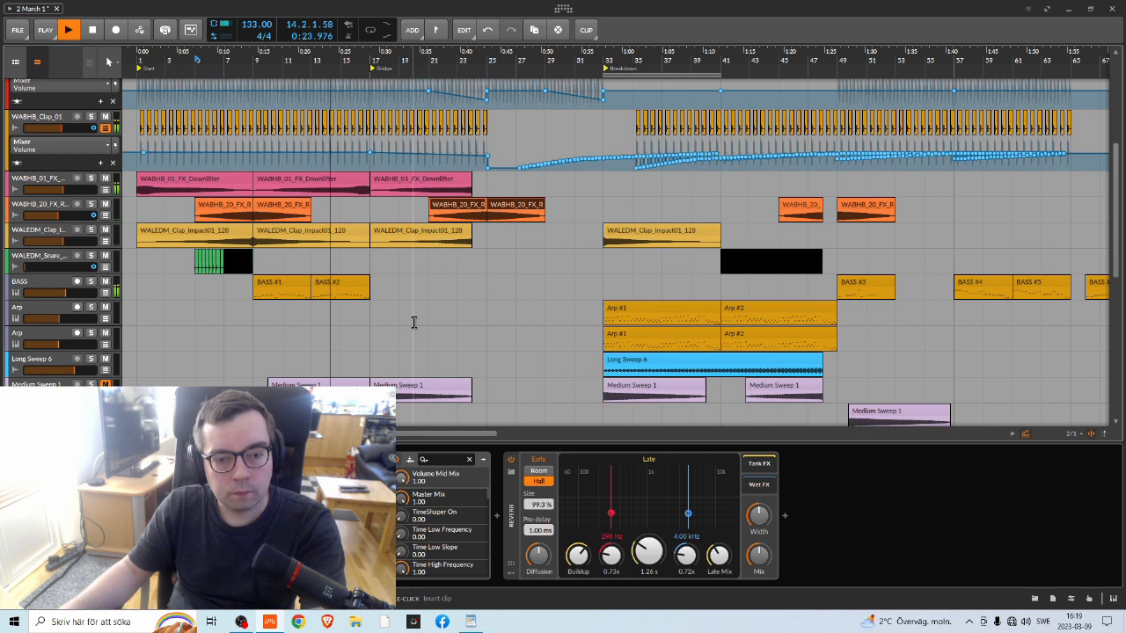
Try a copy of the BASS #1 clip at bar 21 on its own track during playback, and delete it
scroll(497, 369, "down", 7)
scroll(501, 367, "up", 5)
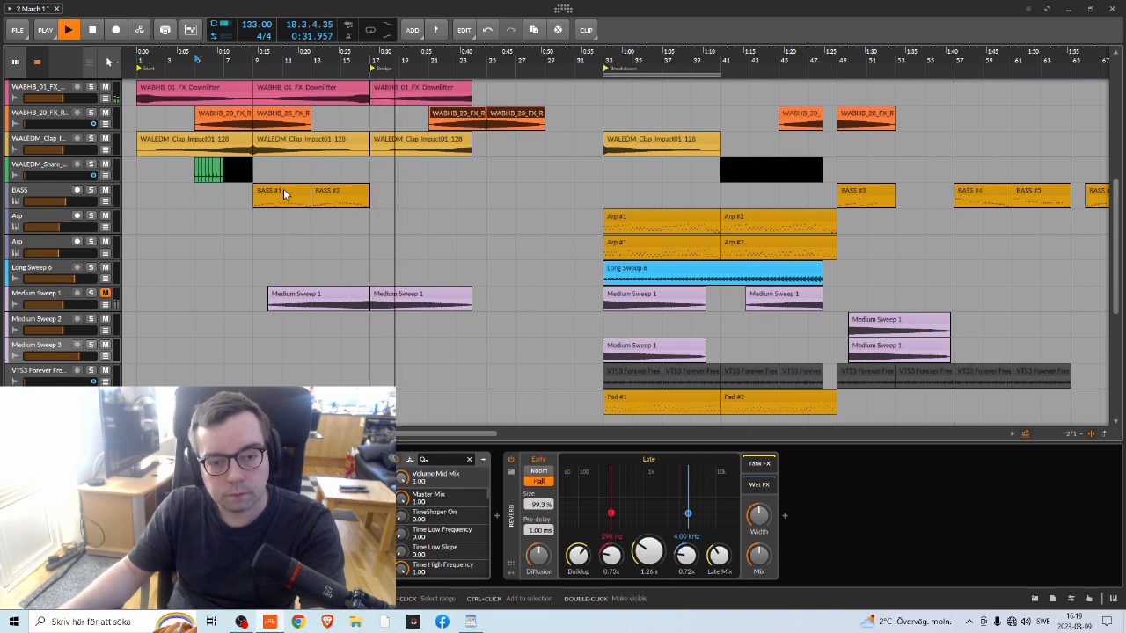
left_click(289, 193)
left_click_drag(292, 194, 463, 191)
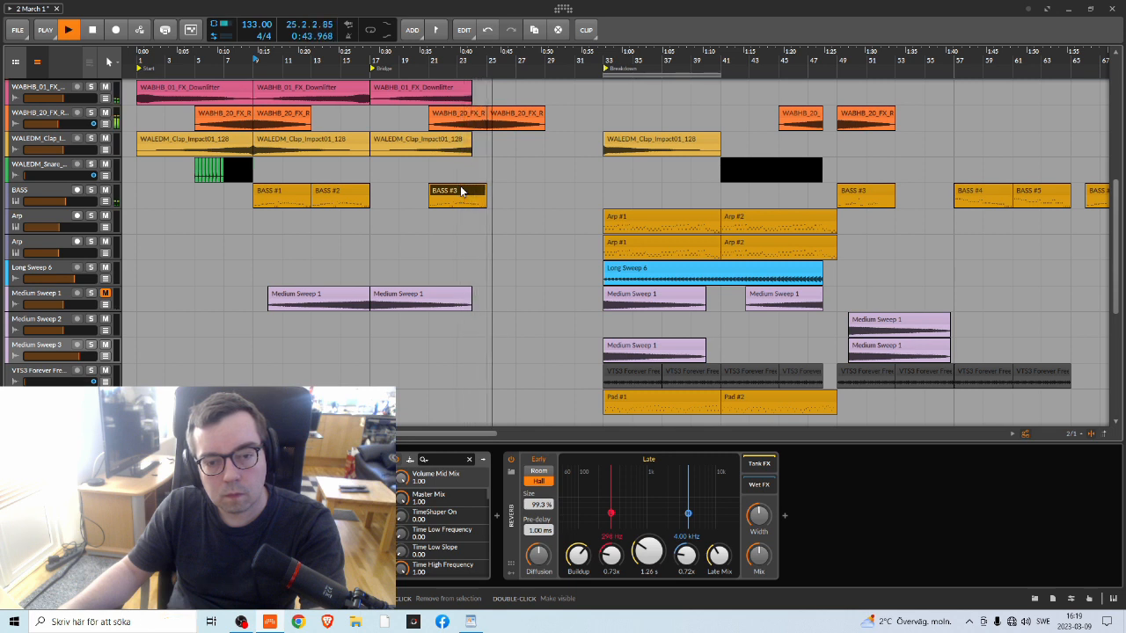
key("Delete")
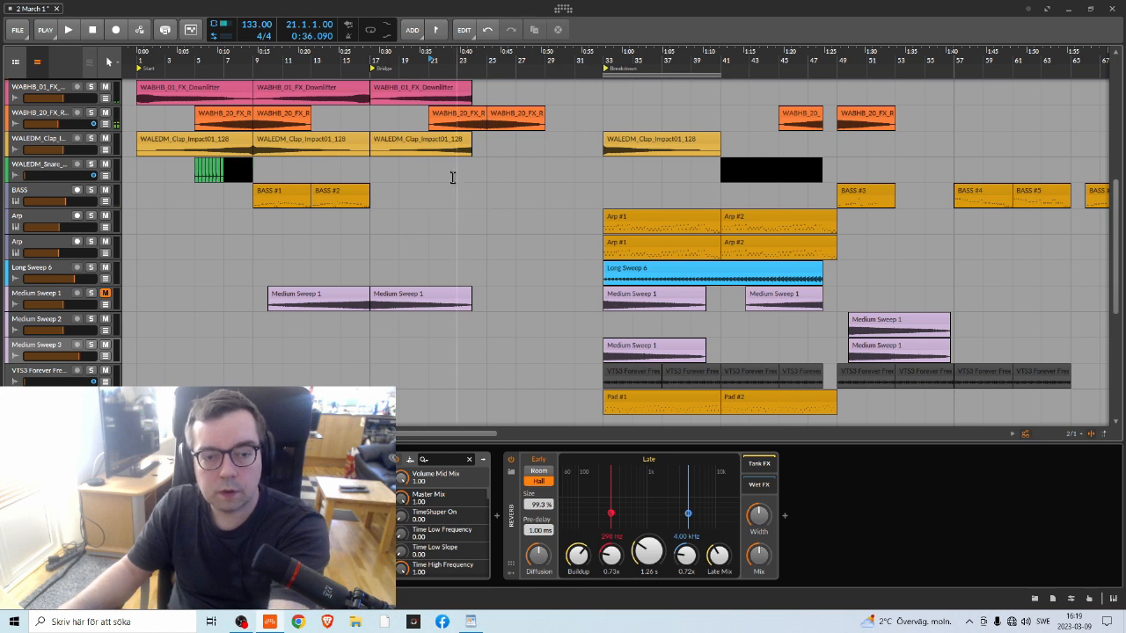
Replay the bridge from bar 17 to about bar 29, checking how the copied effect clips fit with the other tracks
left_click(420, 70)
key("space")
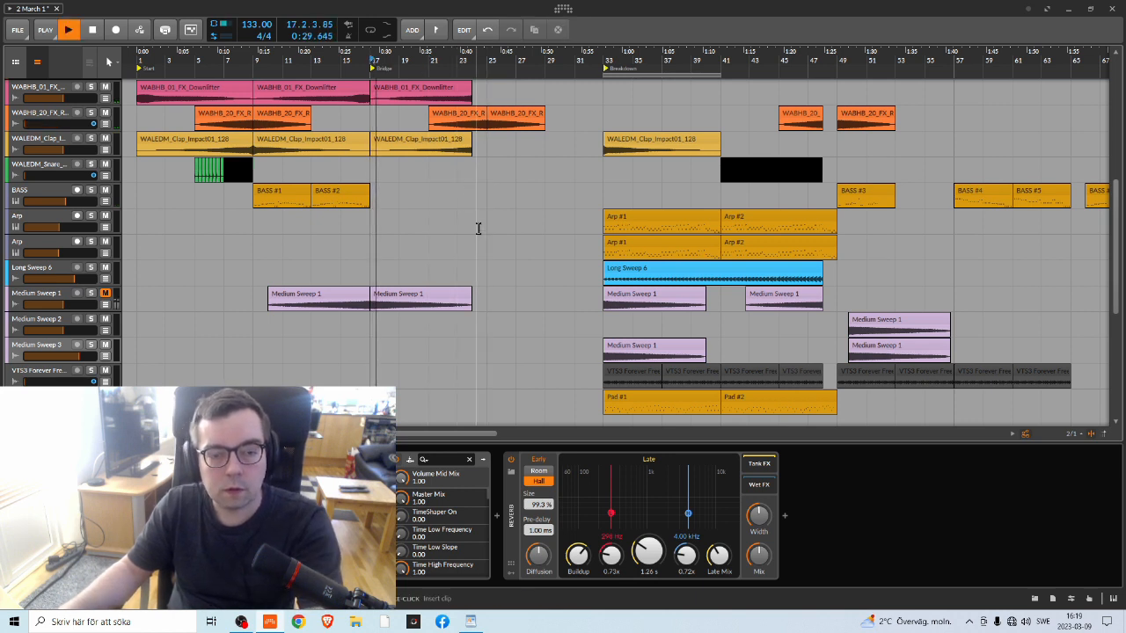
scroll(485, 251, "down", 3)
scroll(485, 251, "up", 3)
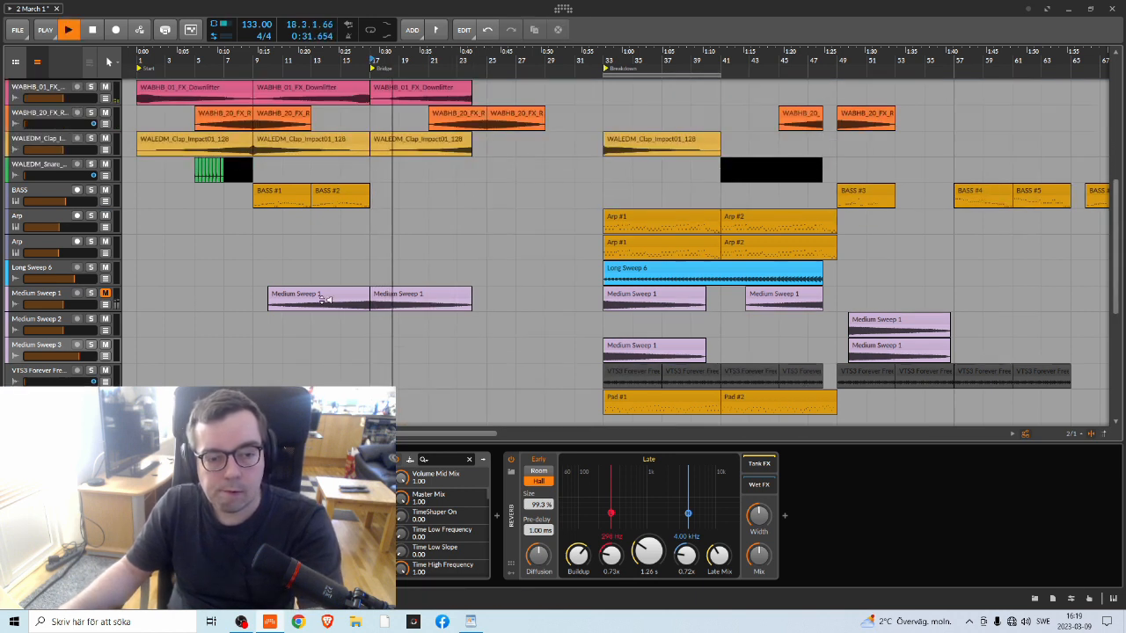
scroll(558, 259, "down", 2)
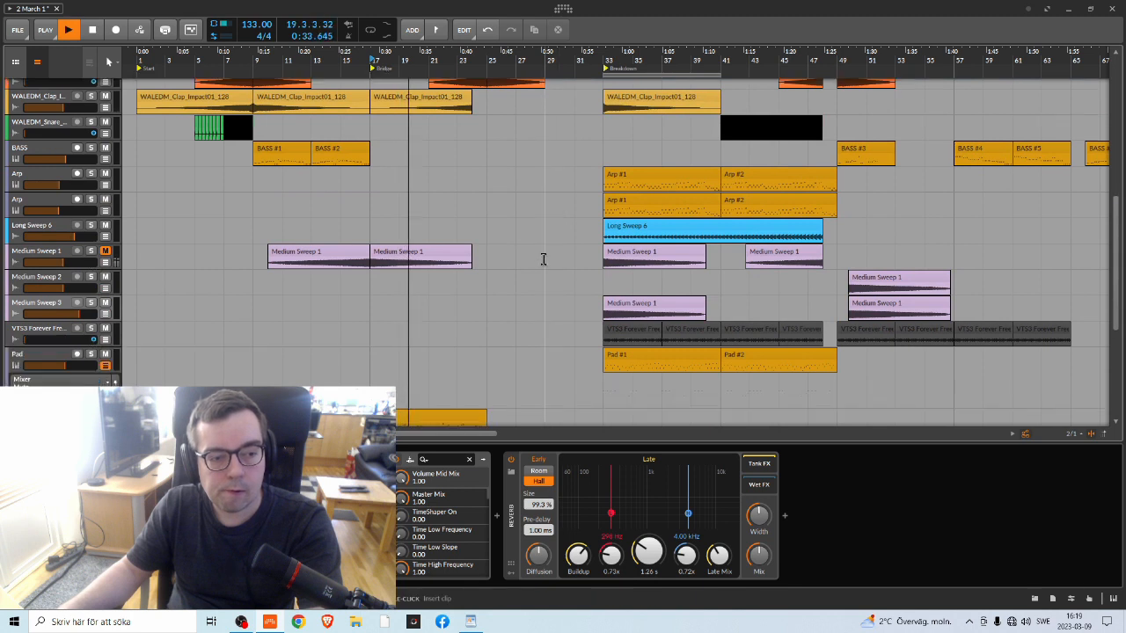
scroll(545, 261, "up", 7)
scroll(555, 262, "down", 10)
scroll(556, 263, "up", 8)
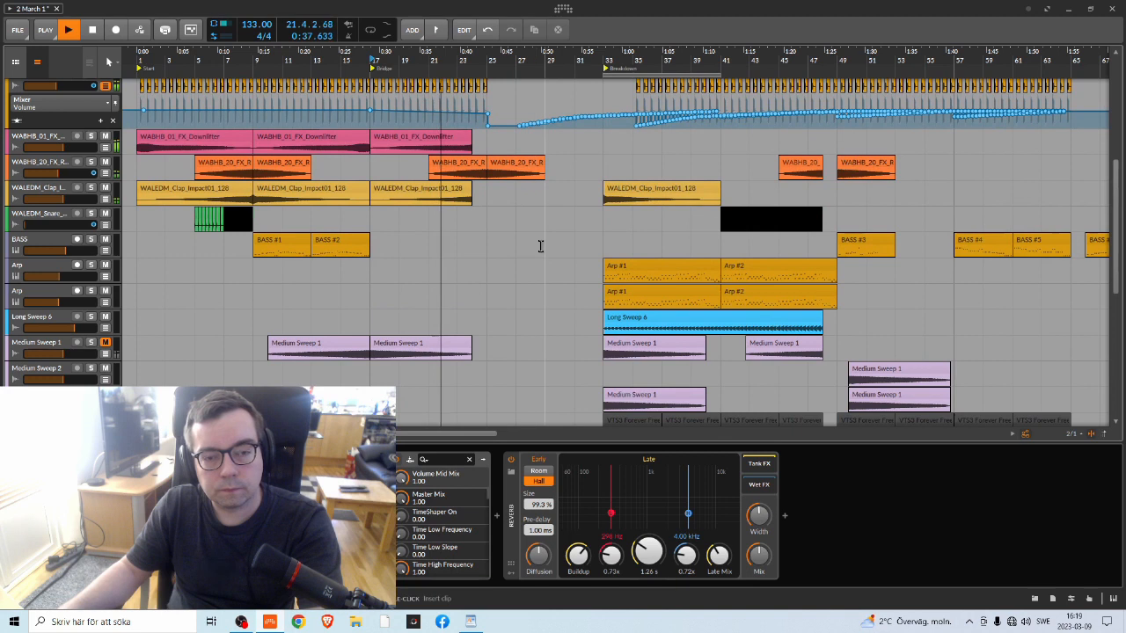
scroll(540, 248, "down", 8)
scroll(539, 248, "up", 6)
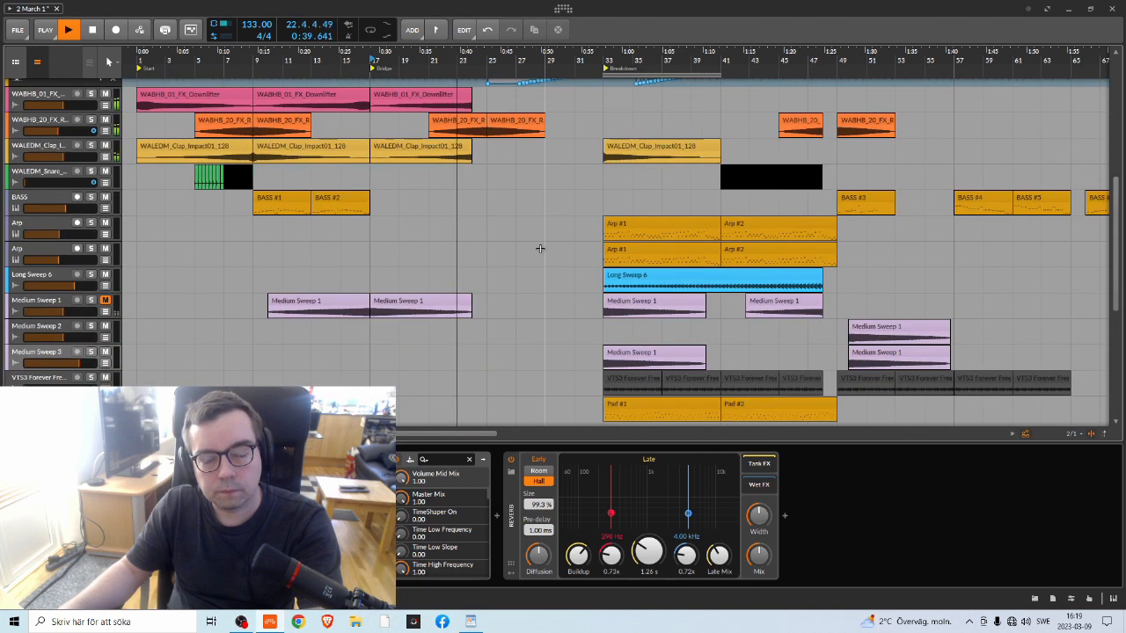
scroll(540, 249, "up", 5)
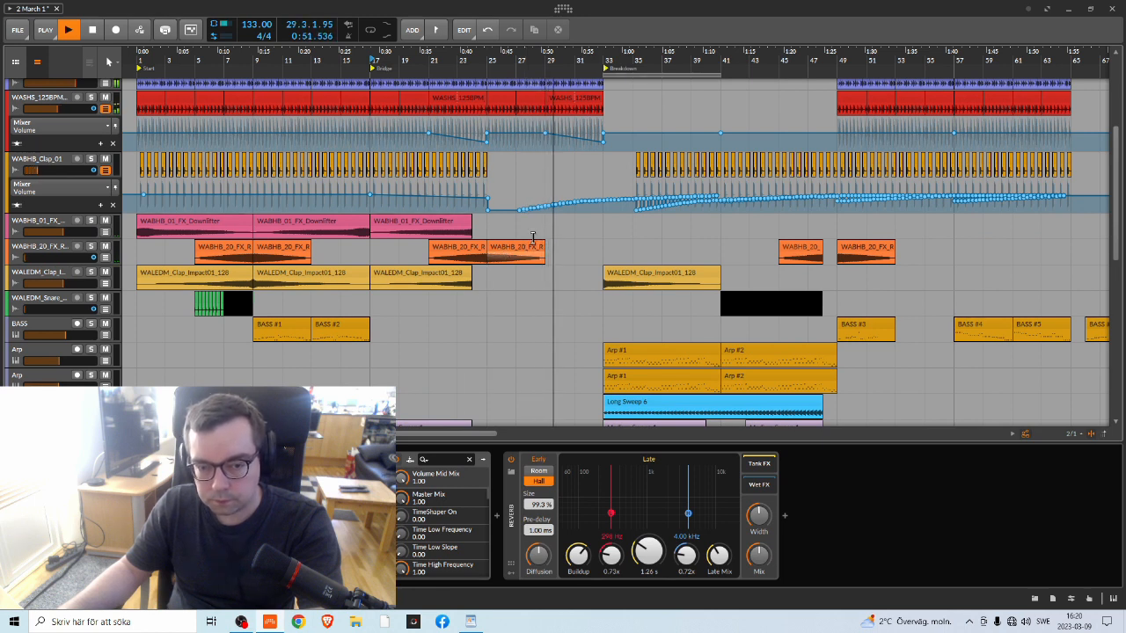
key("space")
Try a copy of the breakdown's Pad #1 clip at bar 25 on the upper Pad track, audition it, and delete it
left_click(482, 247)
scroll(545, 317, "down", 6)
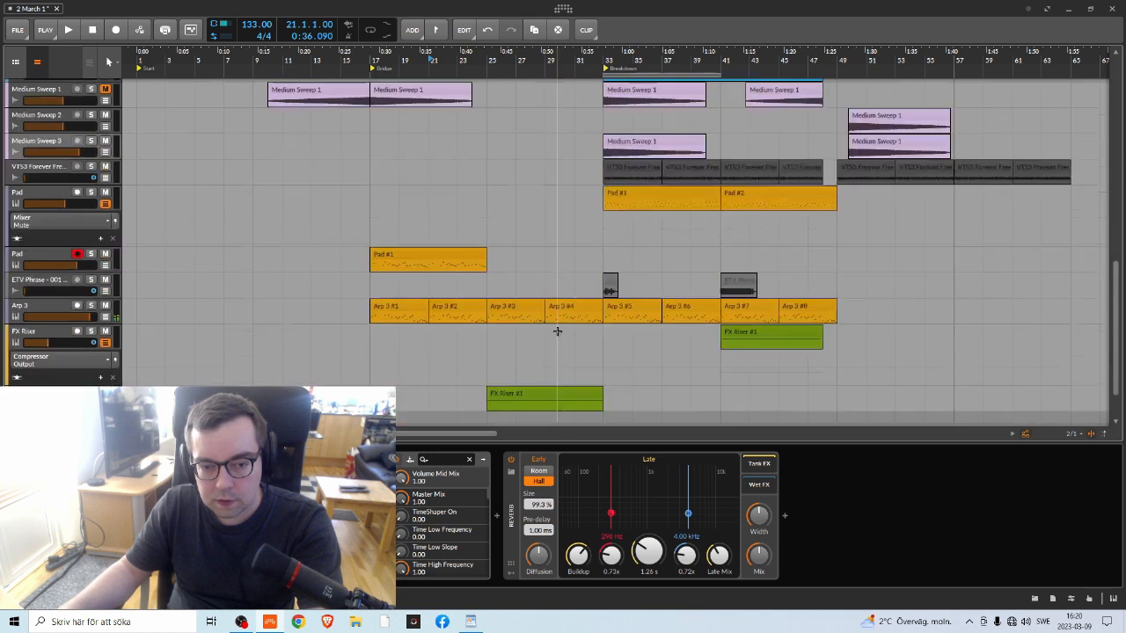
scroll(518, 327, "up", 4)
scroll(545, 307, "down", 2)
scroll(548, 307, "down", 4)
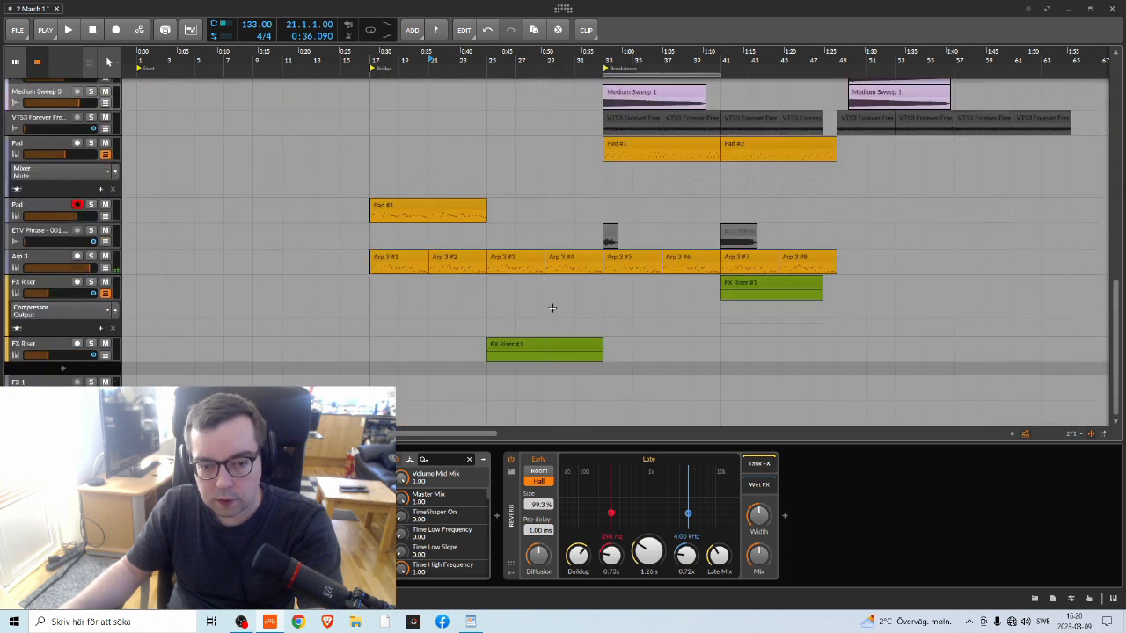
scroll(510, 316, "up", 3)
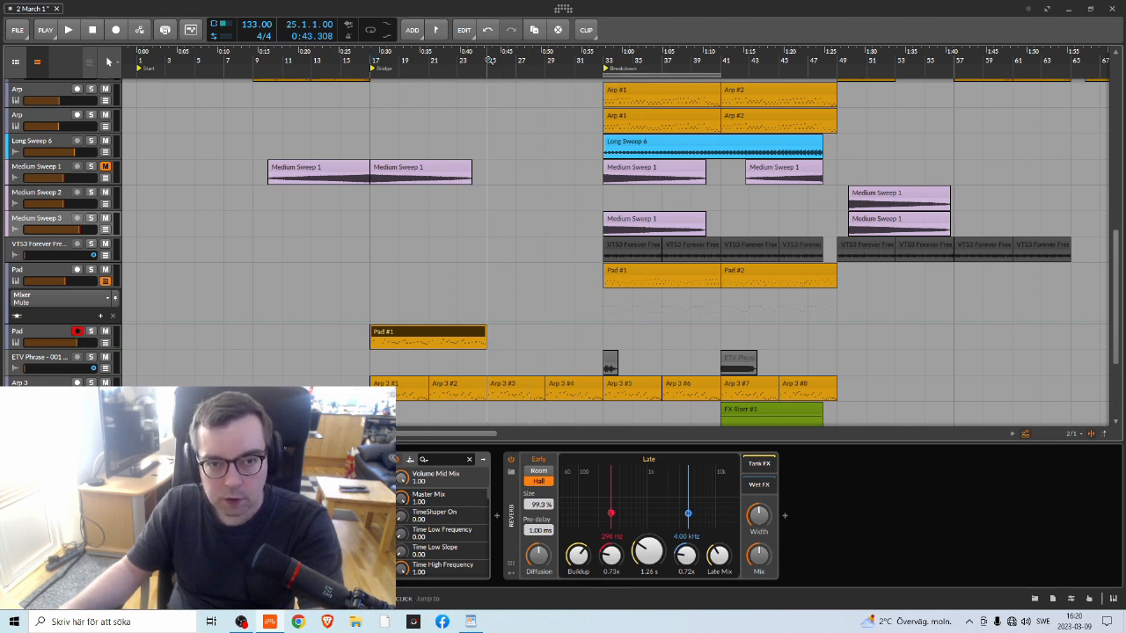
left_click(630, 271)
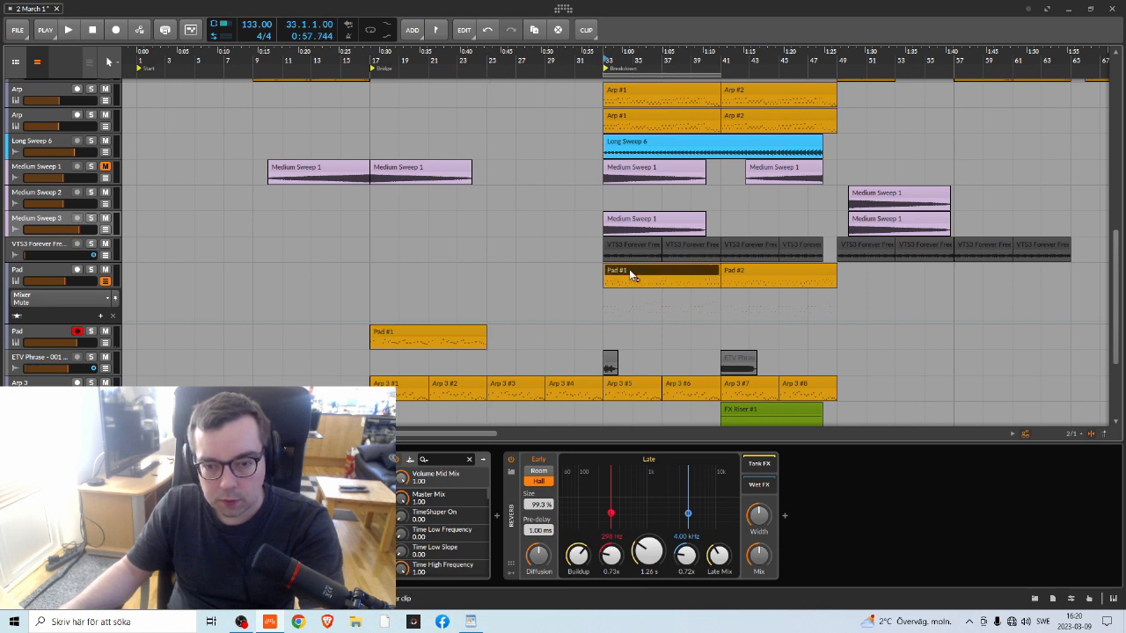
left_click(519, 276)
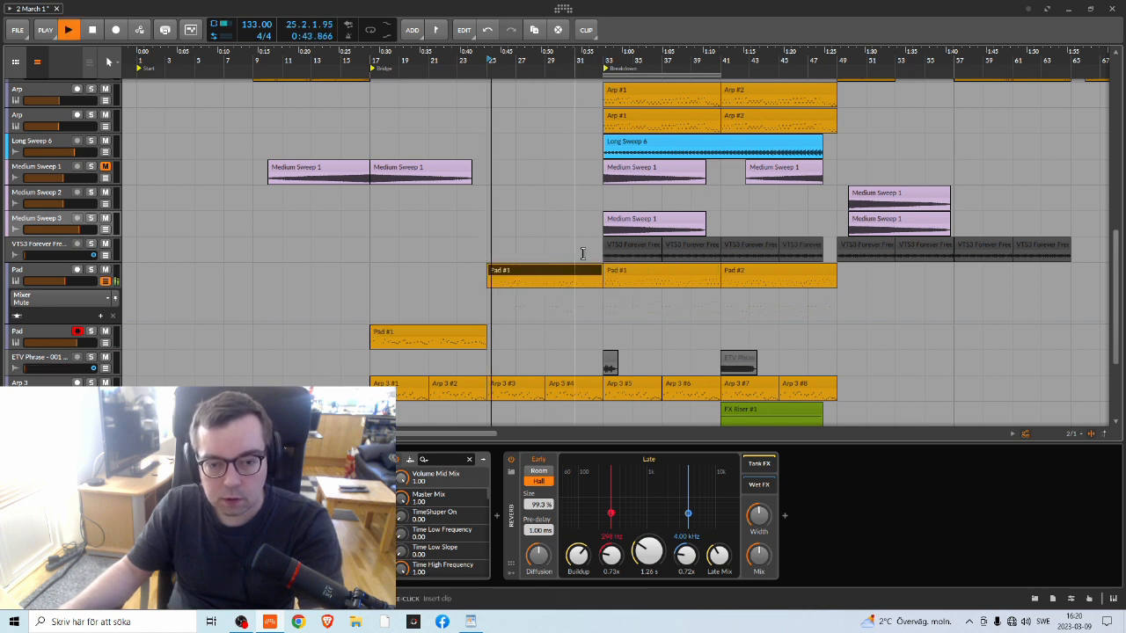
left_click(93, 272)
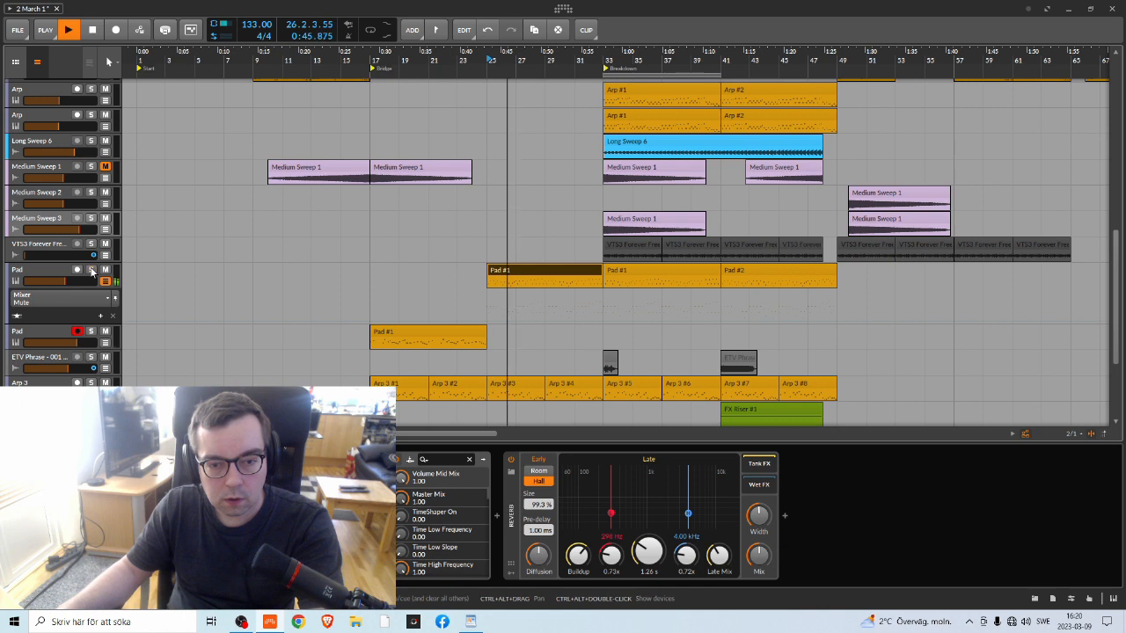
key("Delete")
key("space")
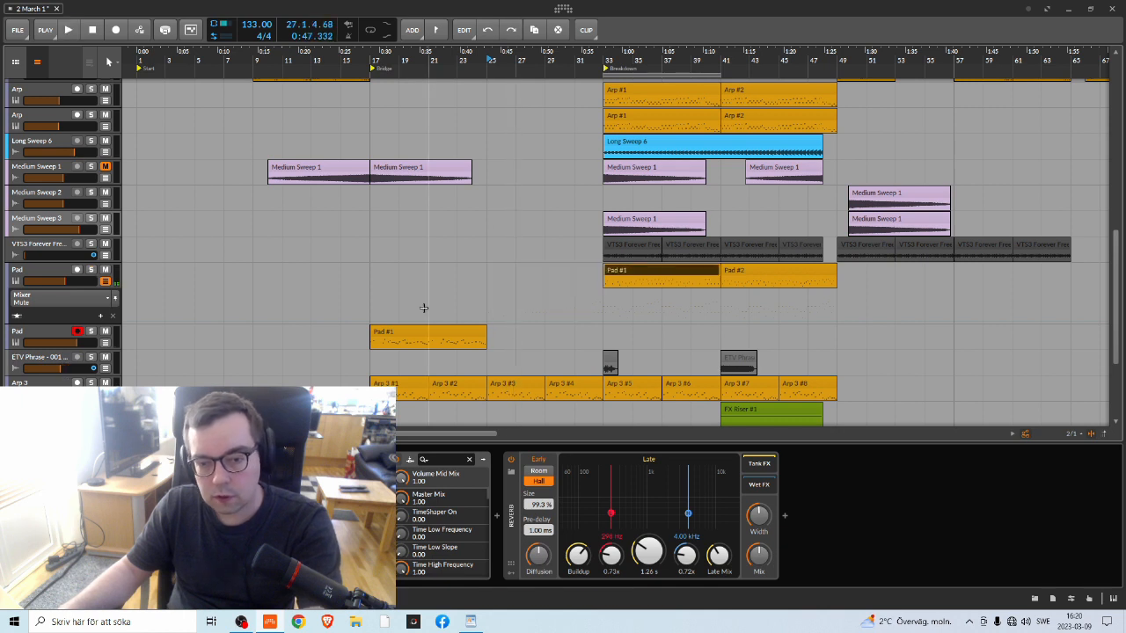
Audition the upper Arp track soloed at the breakdown's start, and copy its Arp #1 clip from bar 33 to bar 25
scroll(501, 229, "down", 3)
scroll(512, 234, "up", 7)
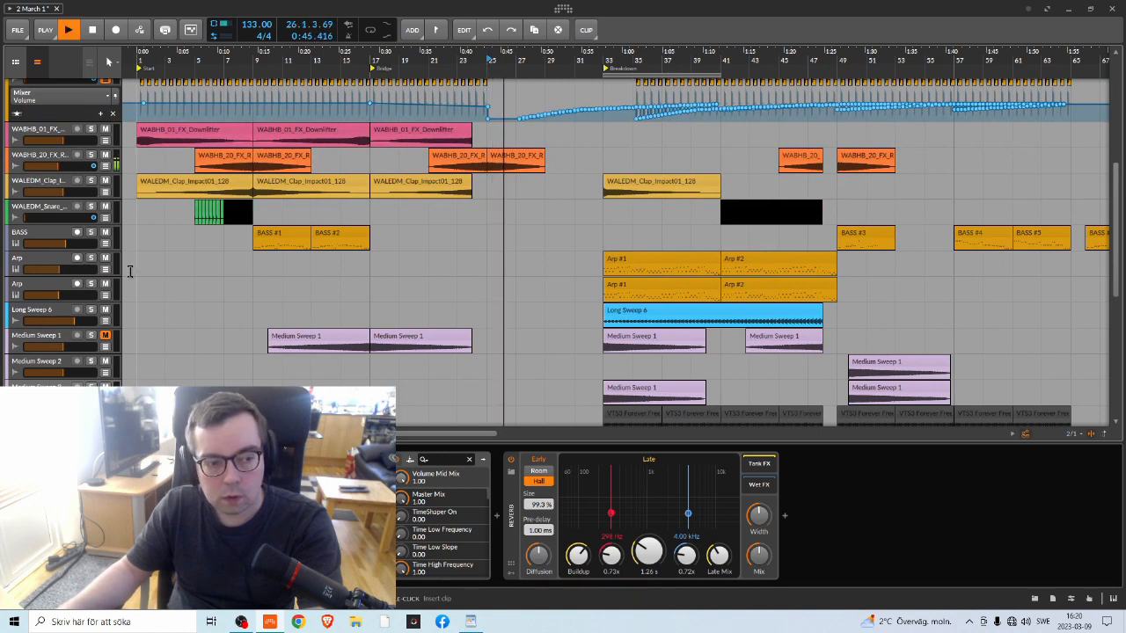
key("space")
left_click(91, 258)
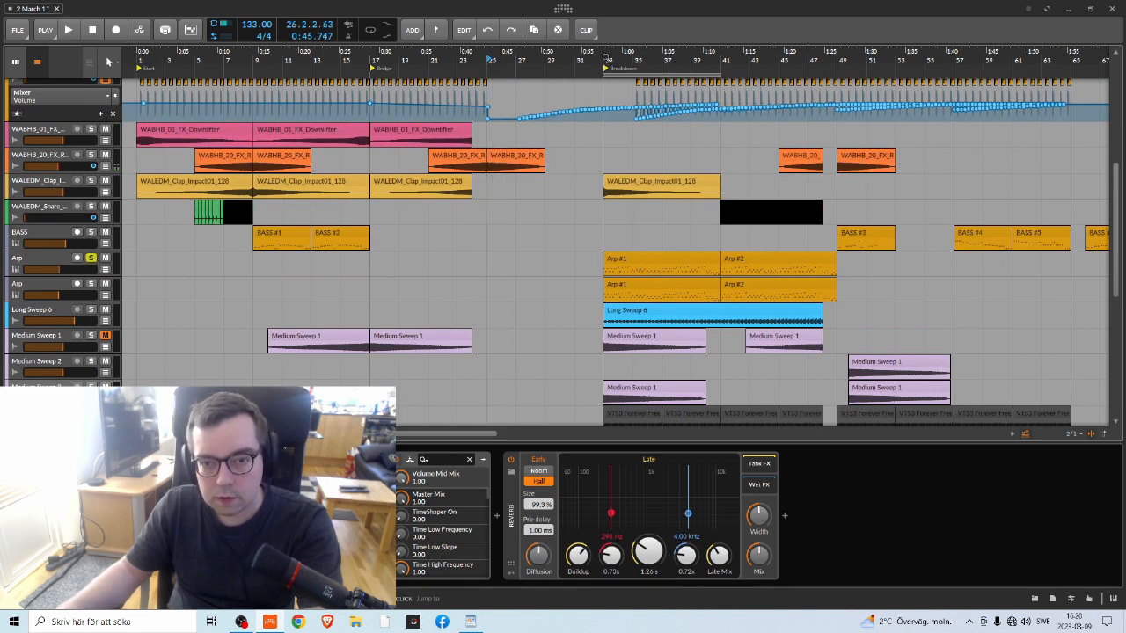
key("space")
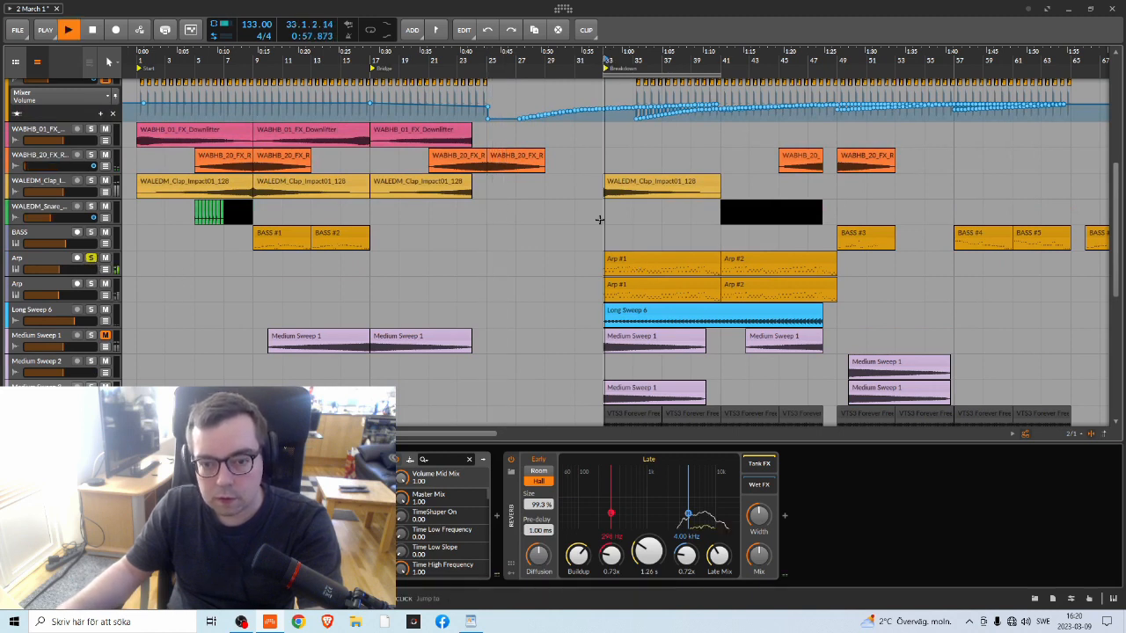
left_click(90, 258)
key("space")
left_click_drag(616, 259, 507, 259)
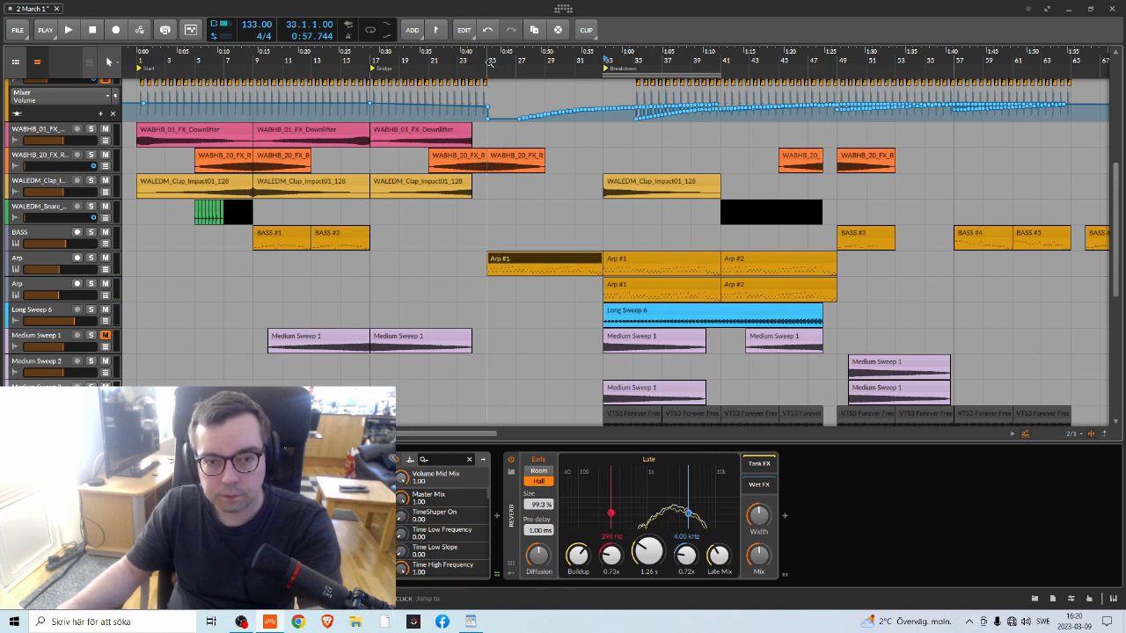
Replay from bar 25 into the breakdown, comparing the upper Arp track soloed and in the full mix
left_click(490, 61)
key("space")
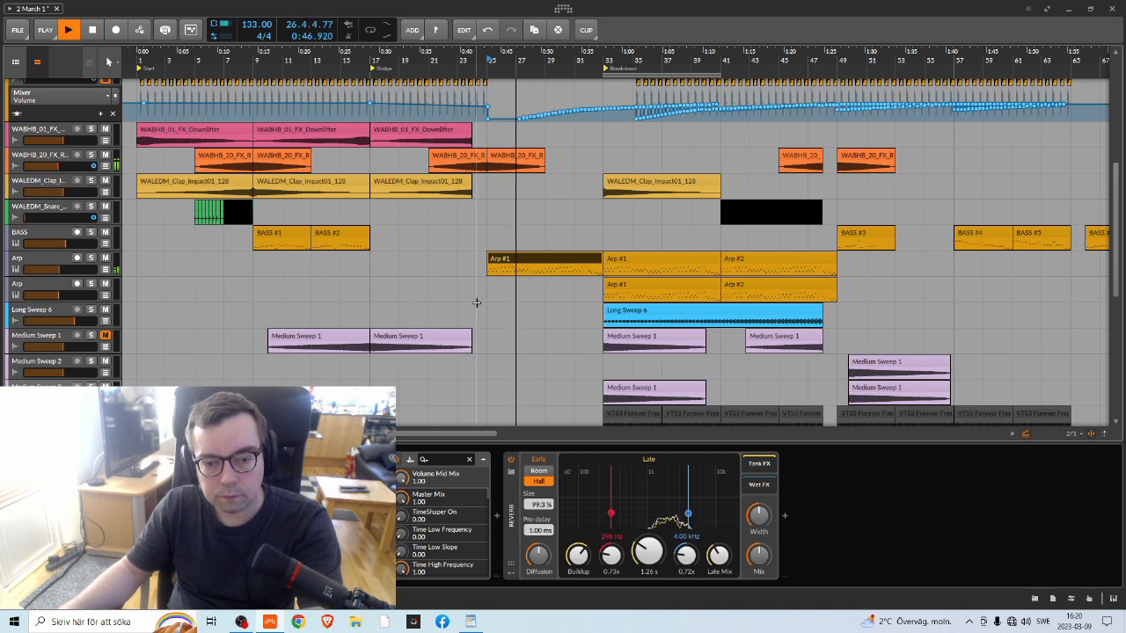
left_click(90, 259)
left_click(89, 259)
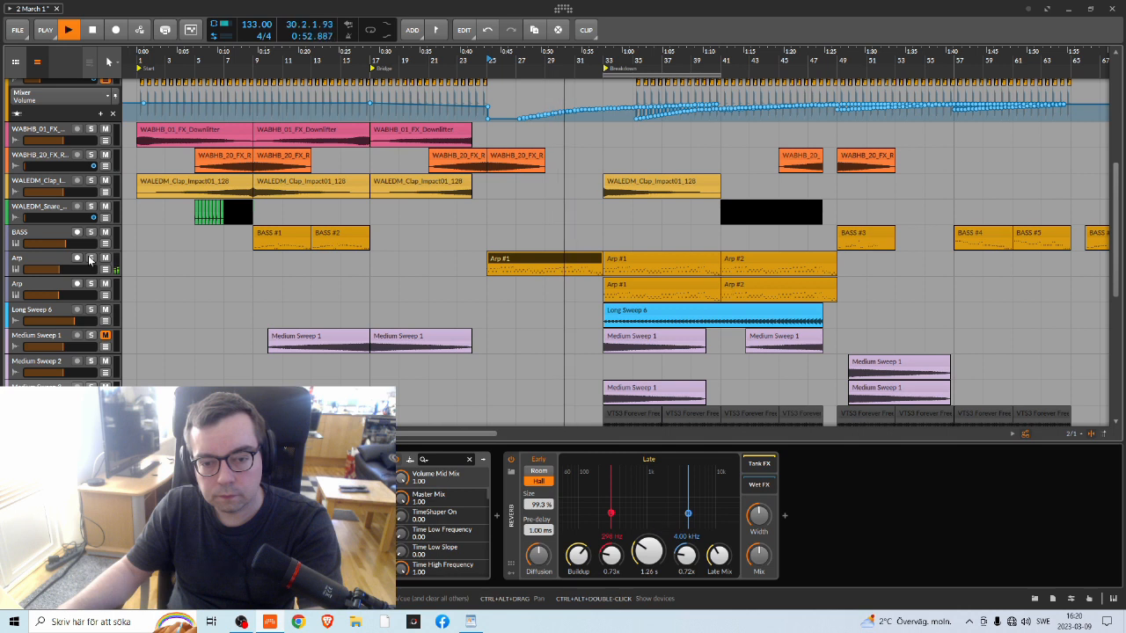
left_click(105, 258)
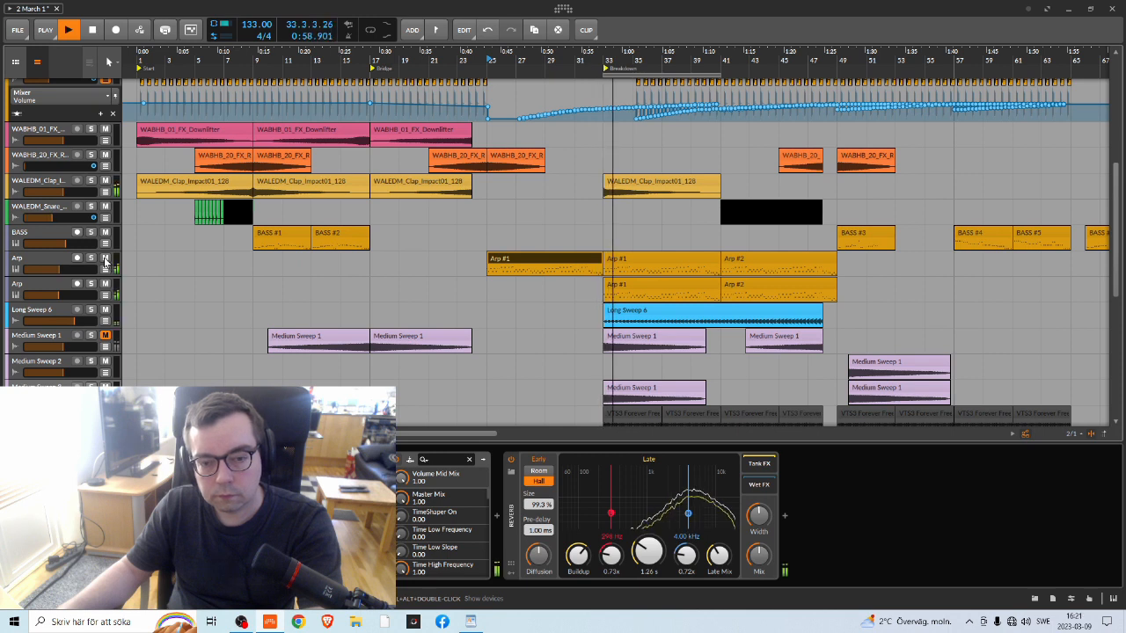
key("space")
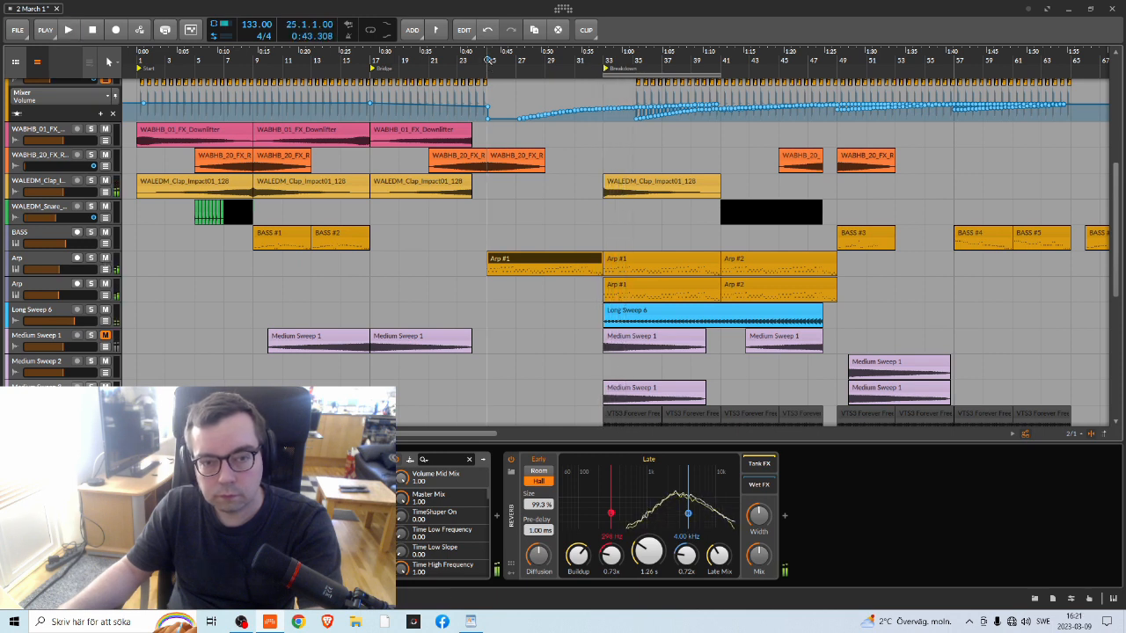
key("space")
left_click(90, 258)
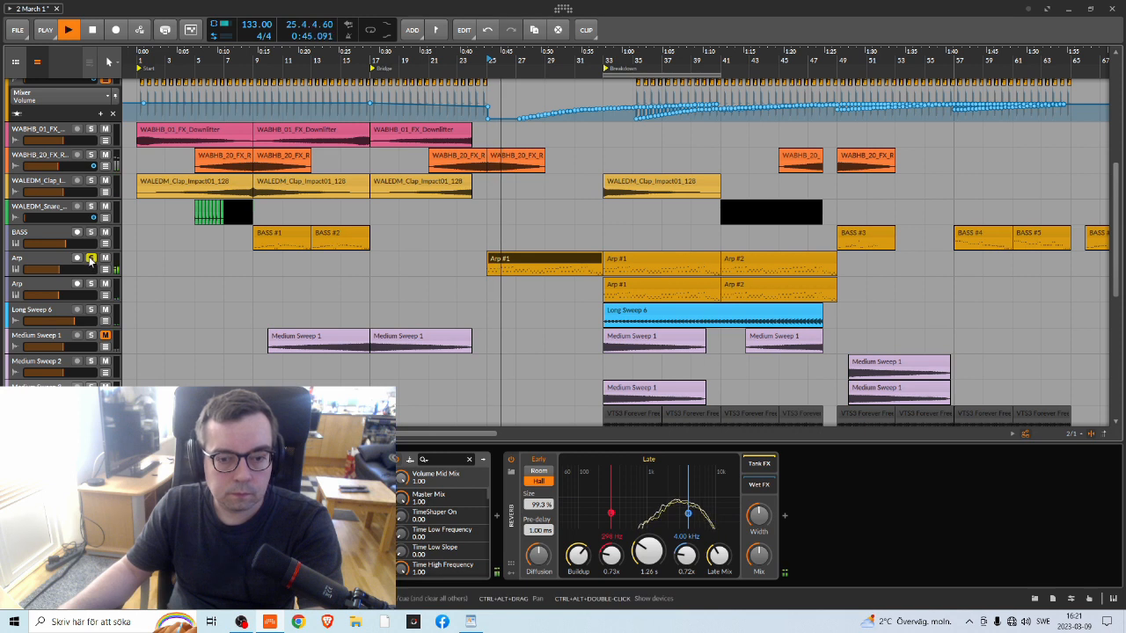
left_click(91, 257)
Show the upper Arp track's automation lane, set it to Mixer Volume, and solo the track
left_click(106, 269)
left_click(54, 287)
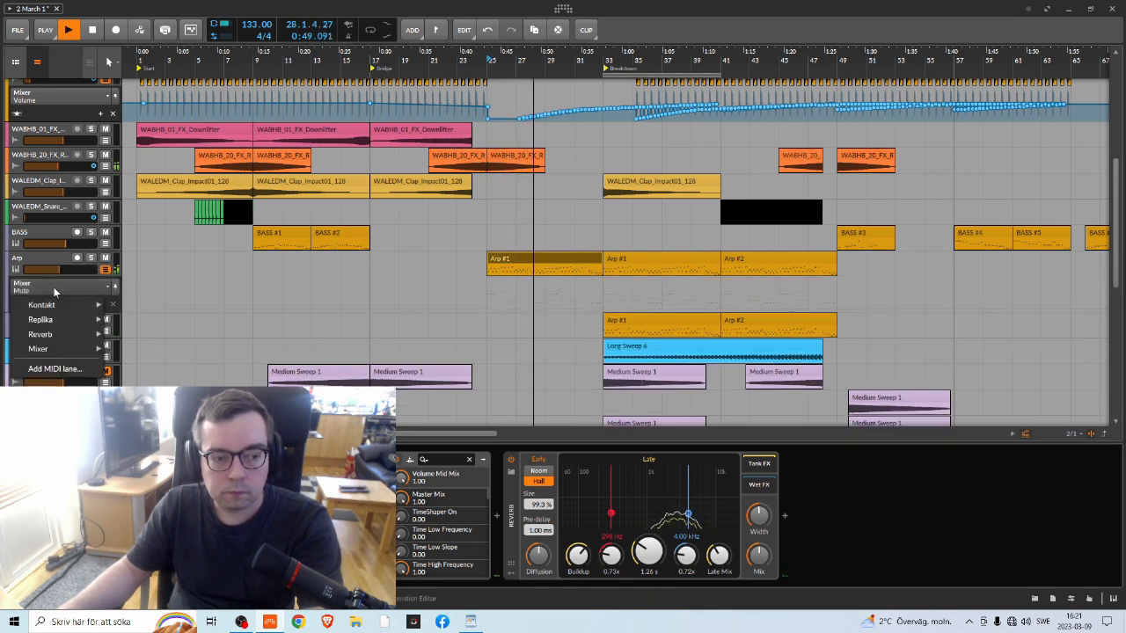
mouse_move(53, 349)
left_click(132, 347)
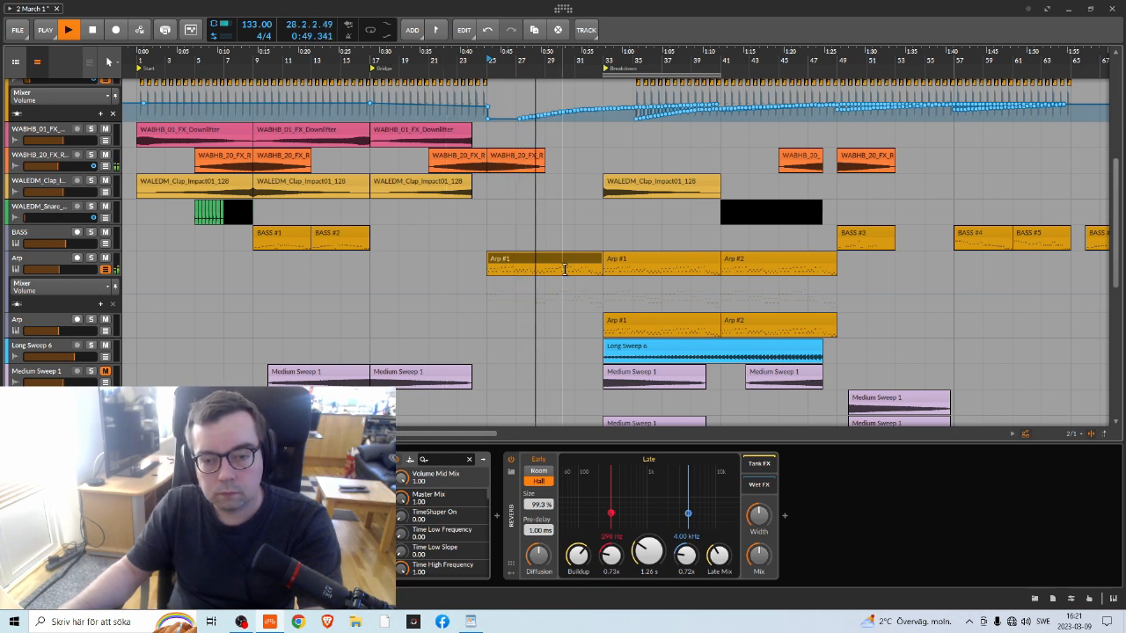
left_click(90, 258)
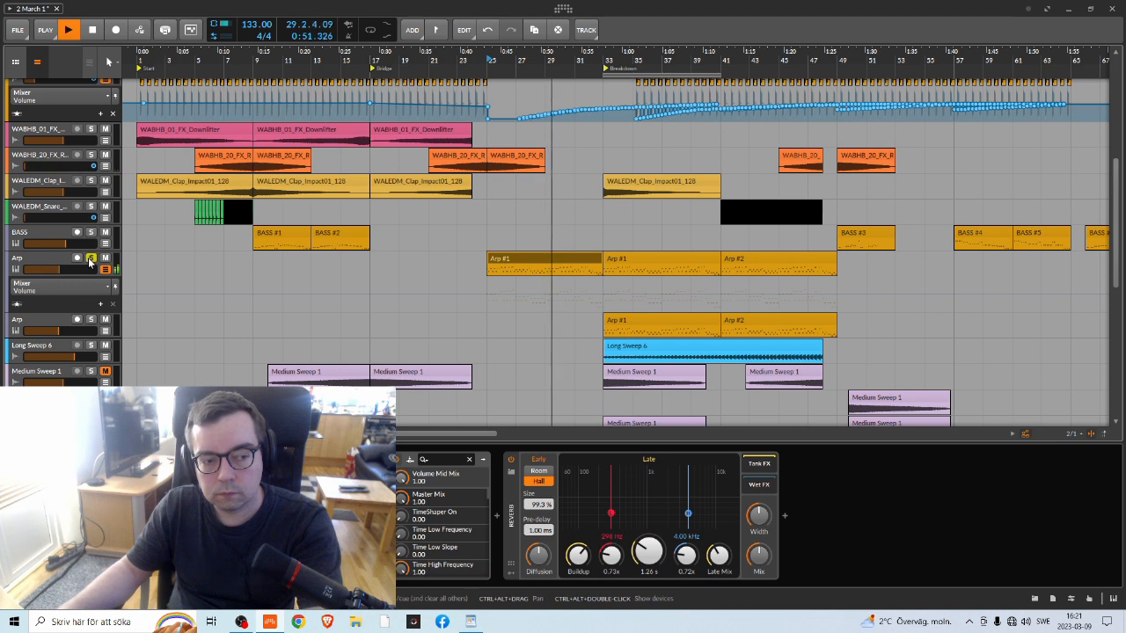
Unsolo the upper Arp track, stop playback, and delete its Arp #1 clip at bar 25
left_click(91, 258)
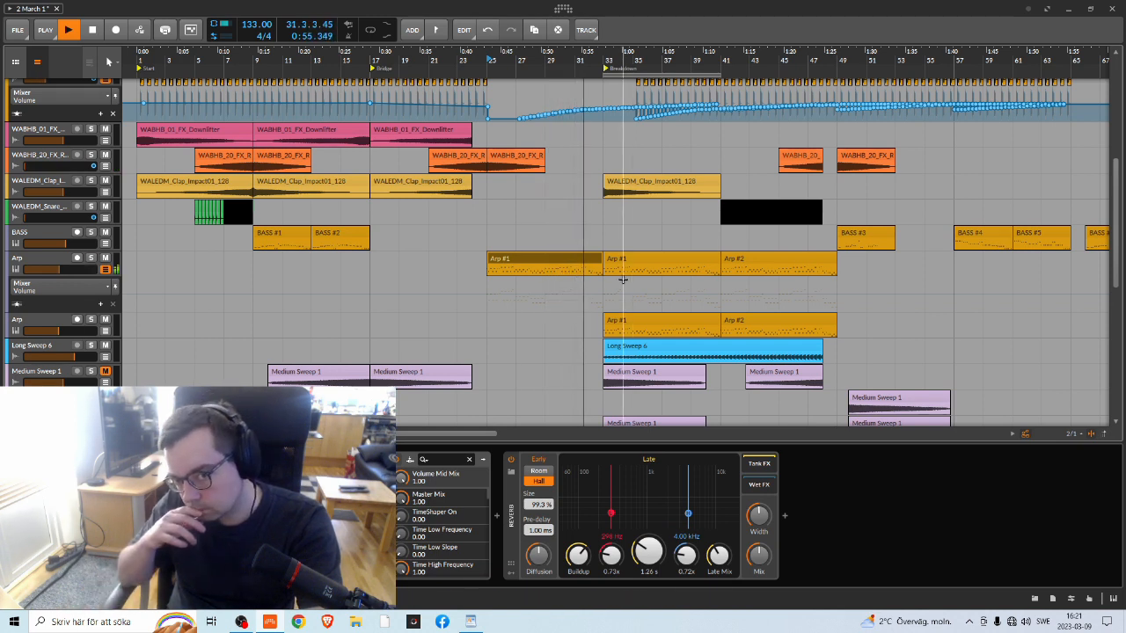
key("space")
left_click(530, 259)
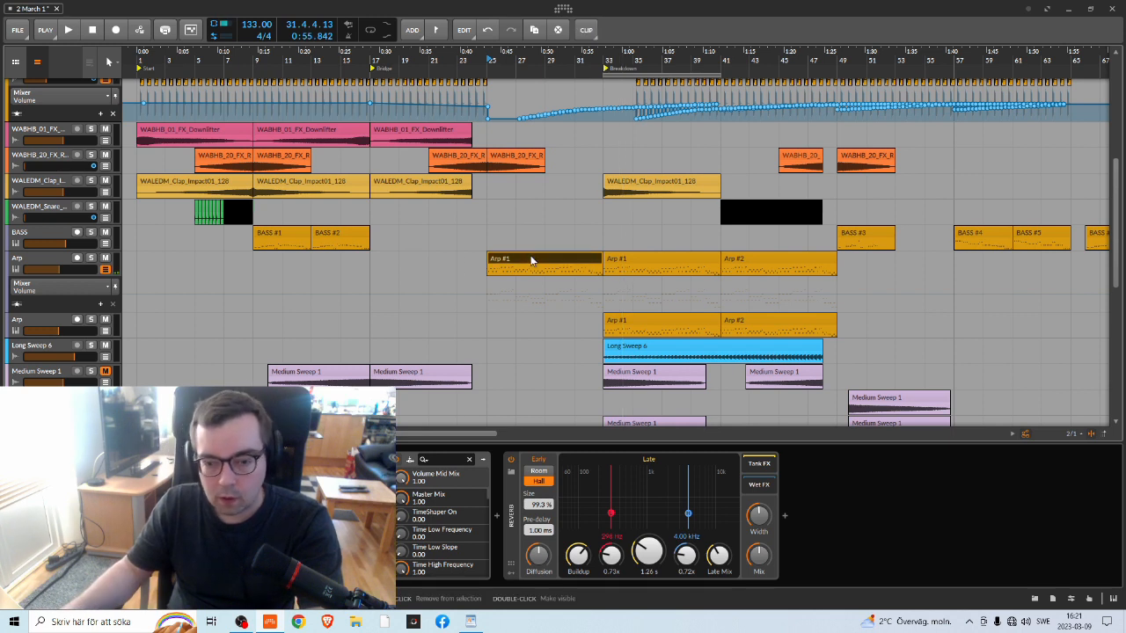
key("Delete")
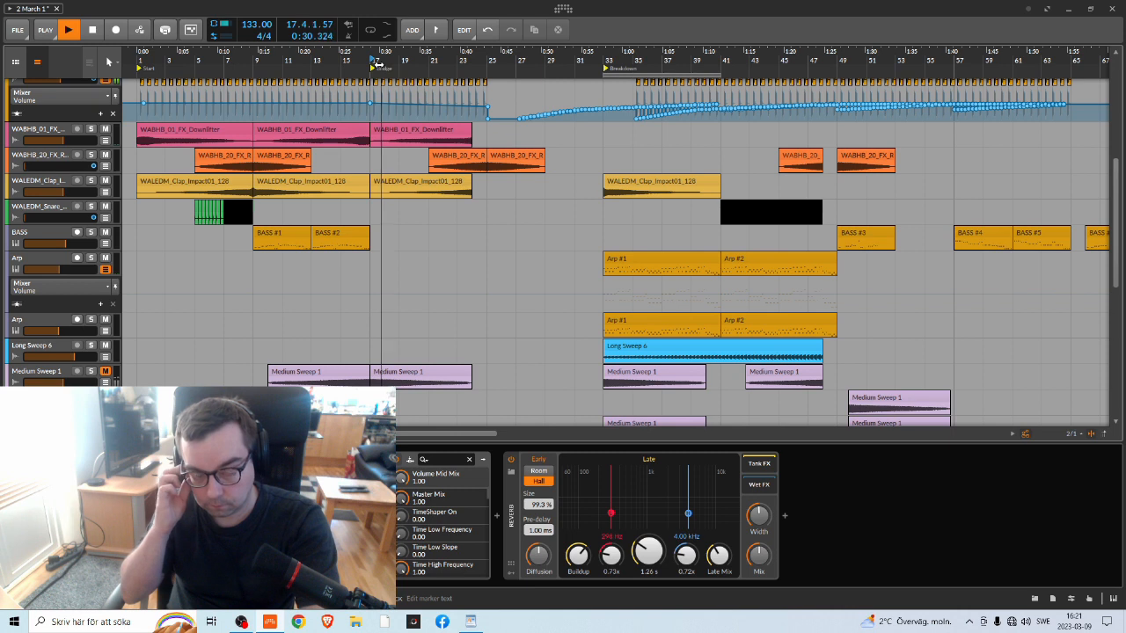
Play the bridge from bar 17 and look over the drum, effect, pad, arp and riser tracks for gaps
scroll(525, 207, "up", 3)
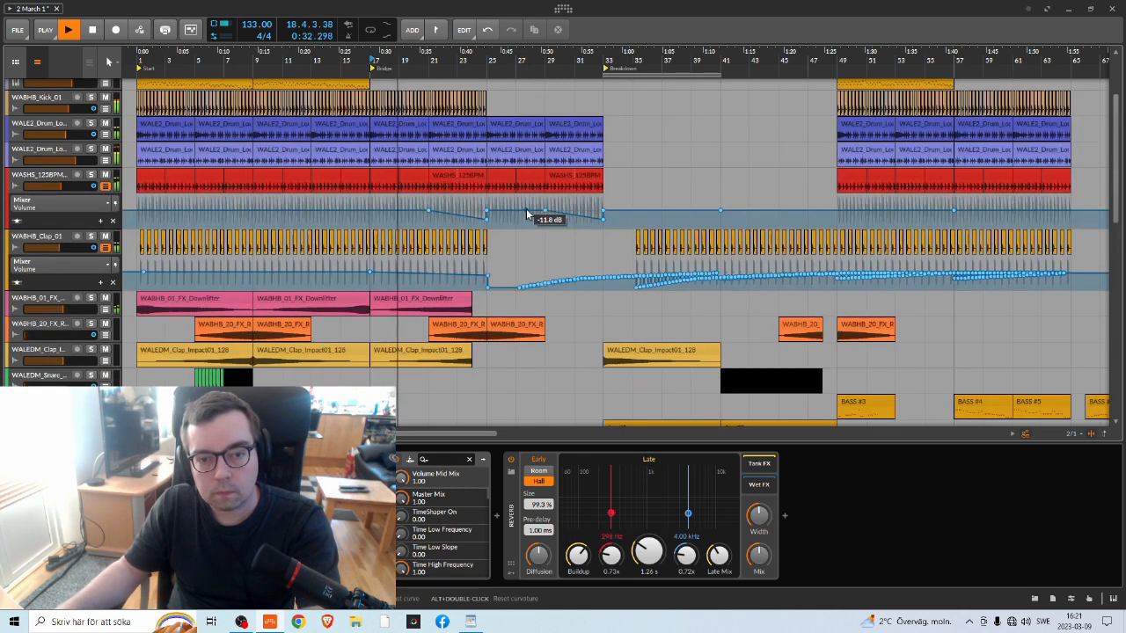
scroll(526, 211, "down", 10)
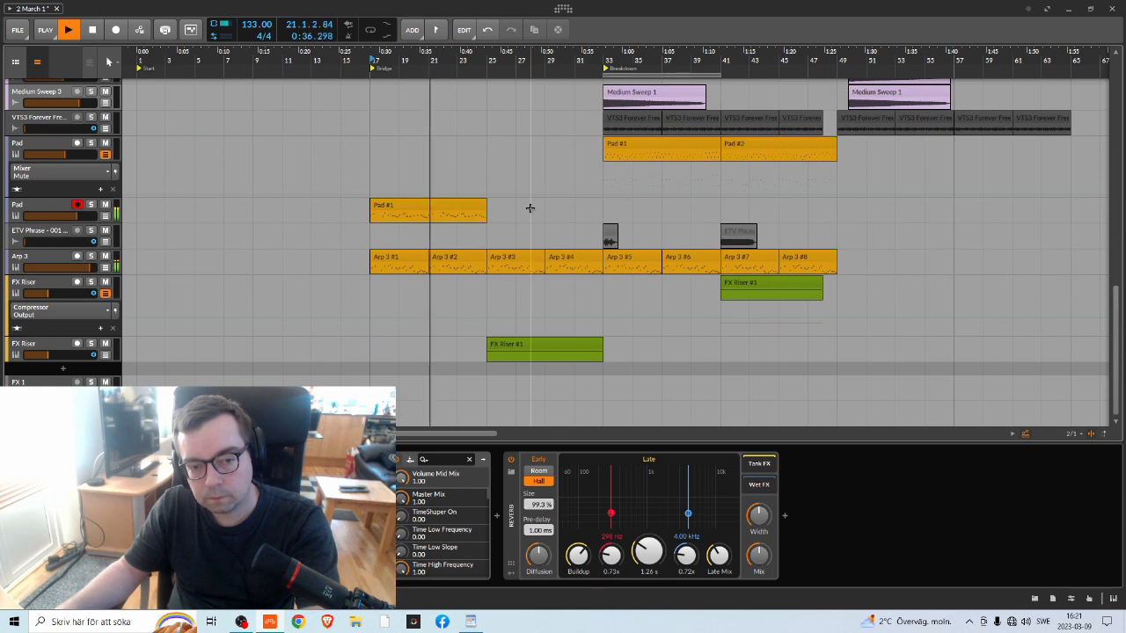
scroll(529, 207, "up", 1)
scroll(530, 207, "down", 1)
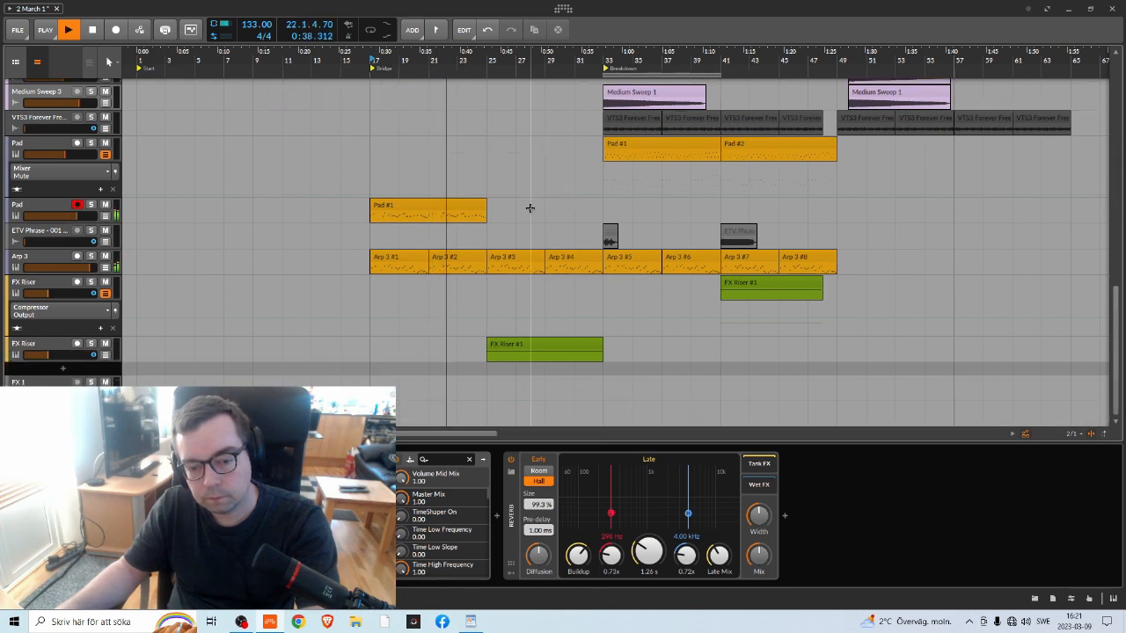
scroll(532, 207, "up", 4)
scroll(534, 206, "up", 5)
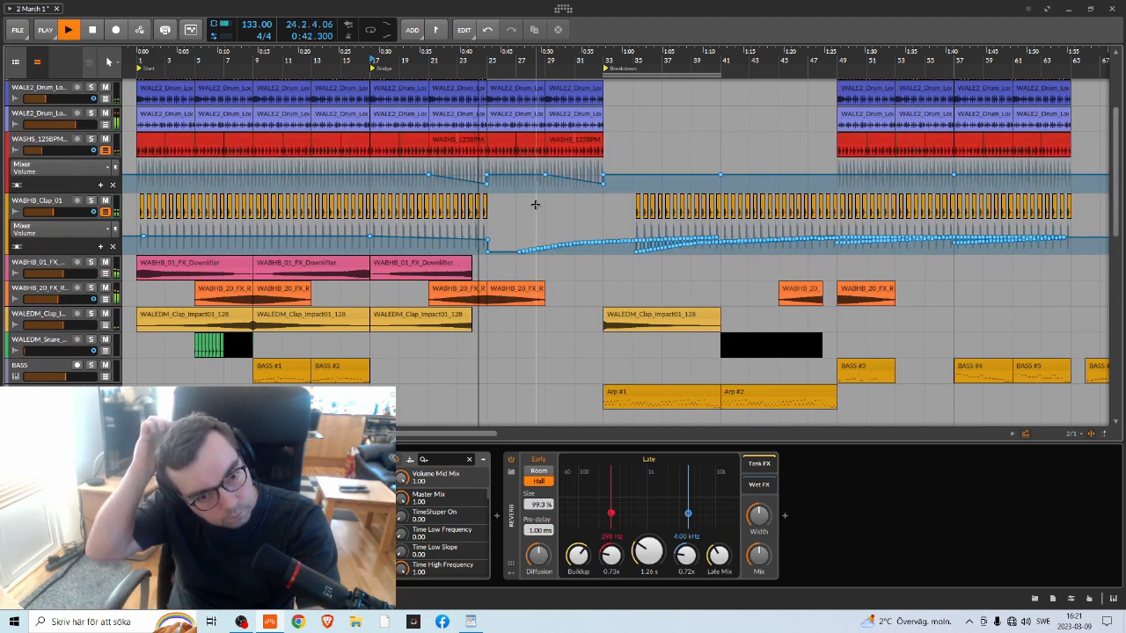
scroll(545, 243, "down", 3)
scroll(505, 241, "up", 1)
Copy the WABHB_01_FX_Downlifter clip from bar 17 to bar 25, reverse the copy, and audition it
left_click(439, 140)
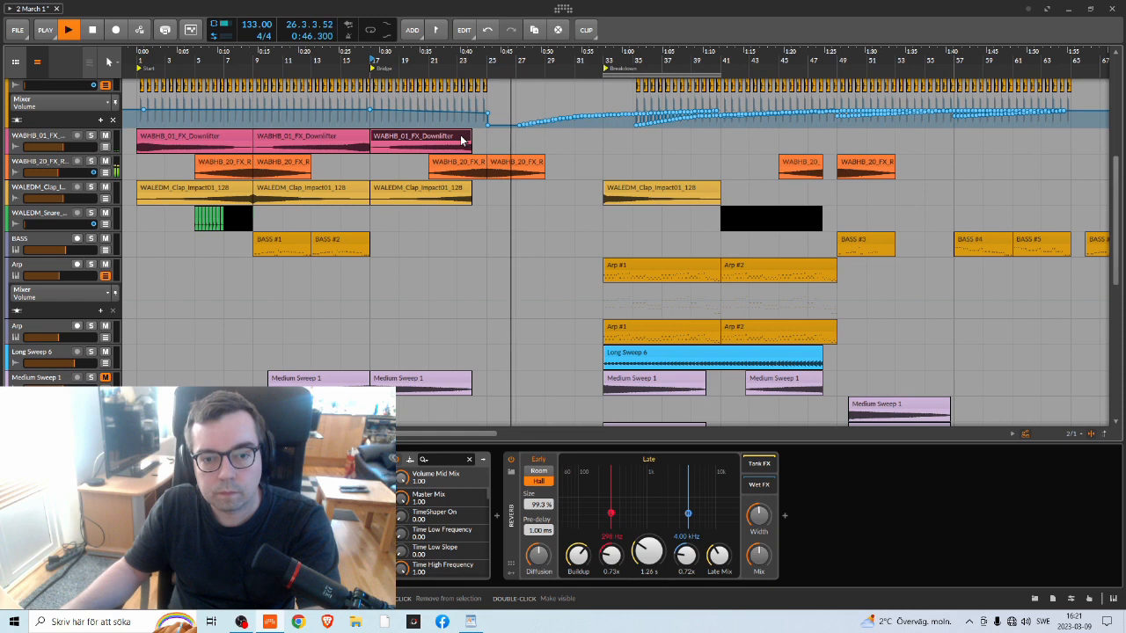
left_click_drag(430, 139, 535, 136)
key("ctrl+z")
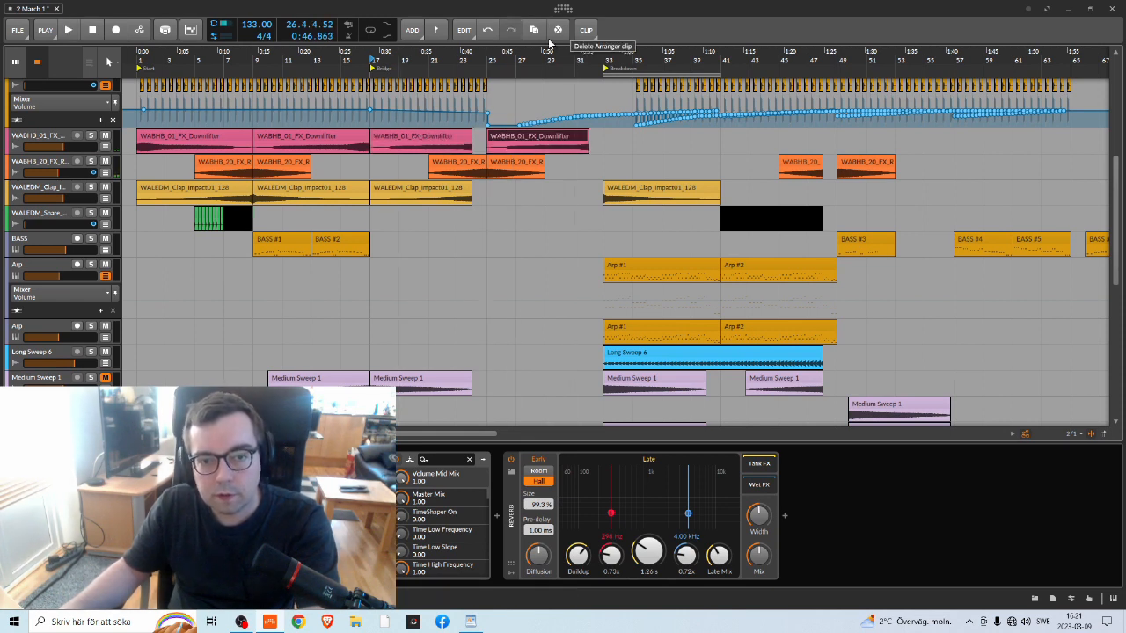
left_click(585, 30)
left_click(619, 114)
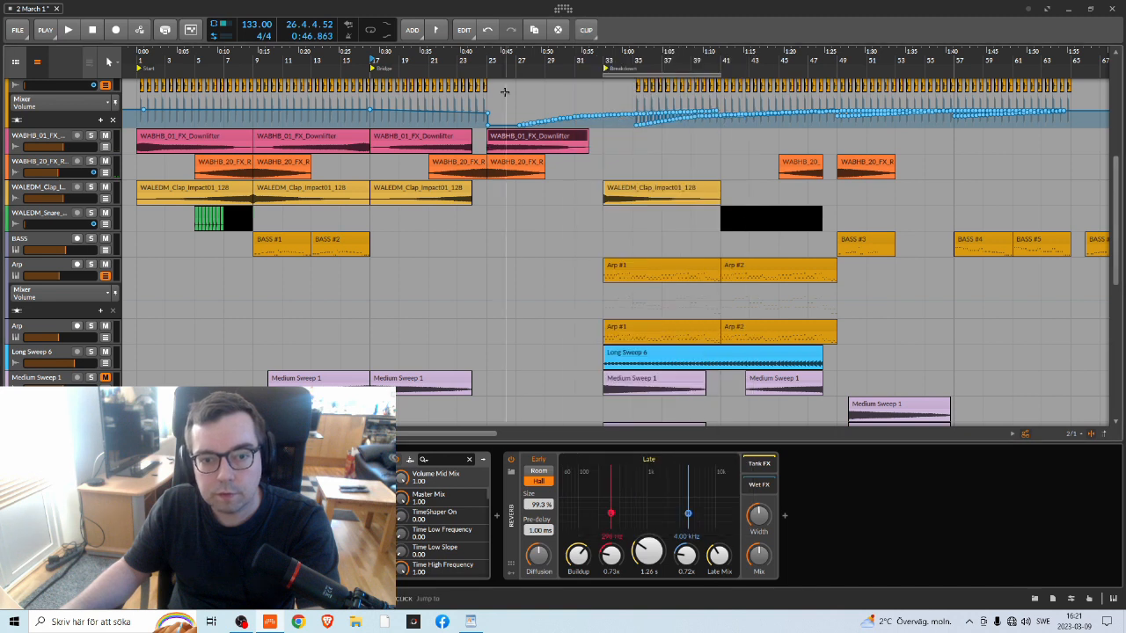
key("space")
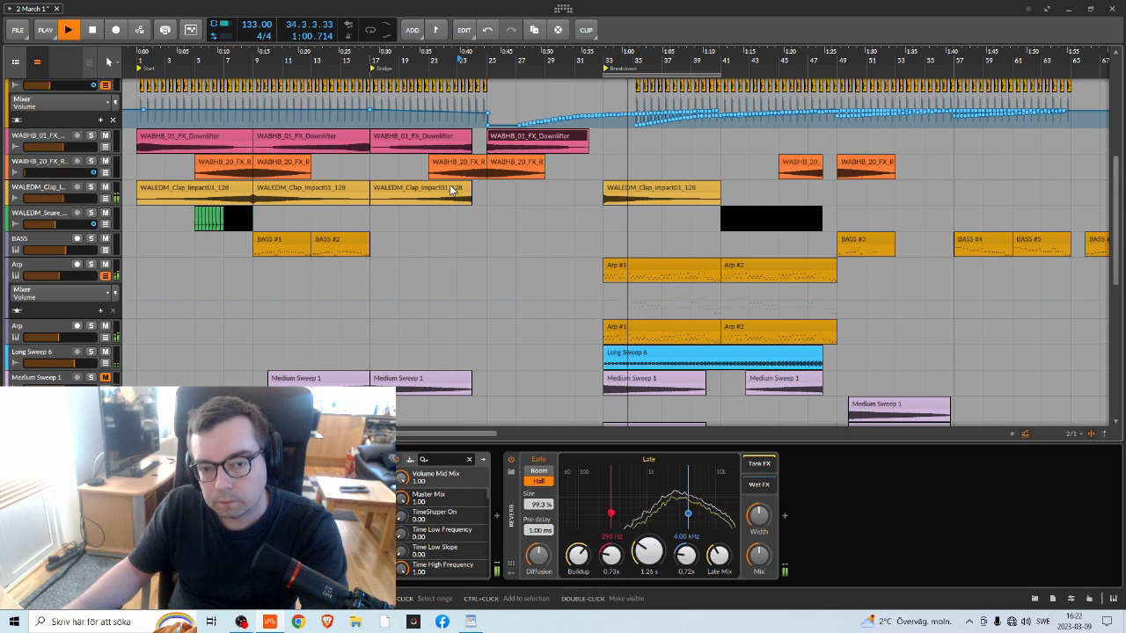
Try a reversed copy of the bridge's WALEDM_Clap_Impact01_128 clip at bar 25, audition it into the breakdown, and delete it
left_click(428, 64)
left_click_drag(467, 186, 630, 192)
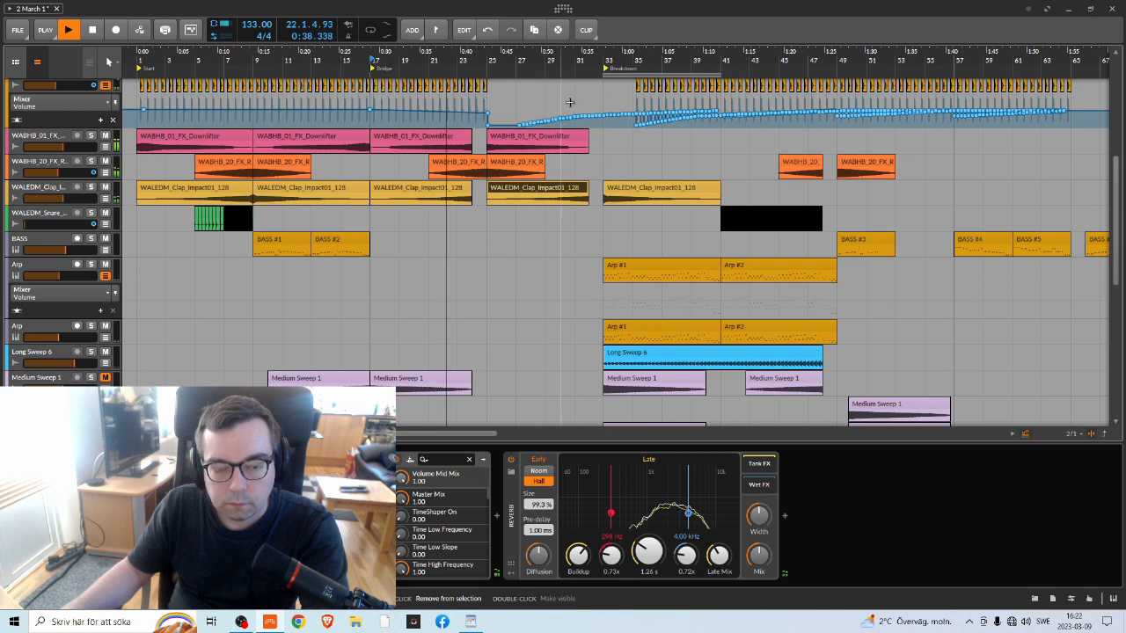
left_click(585, 30)
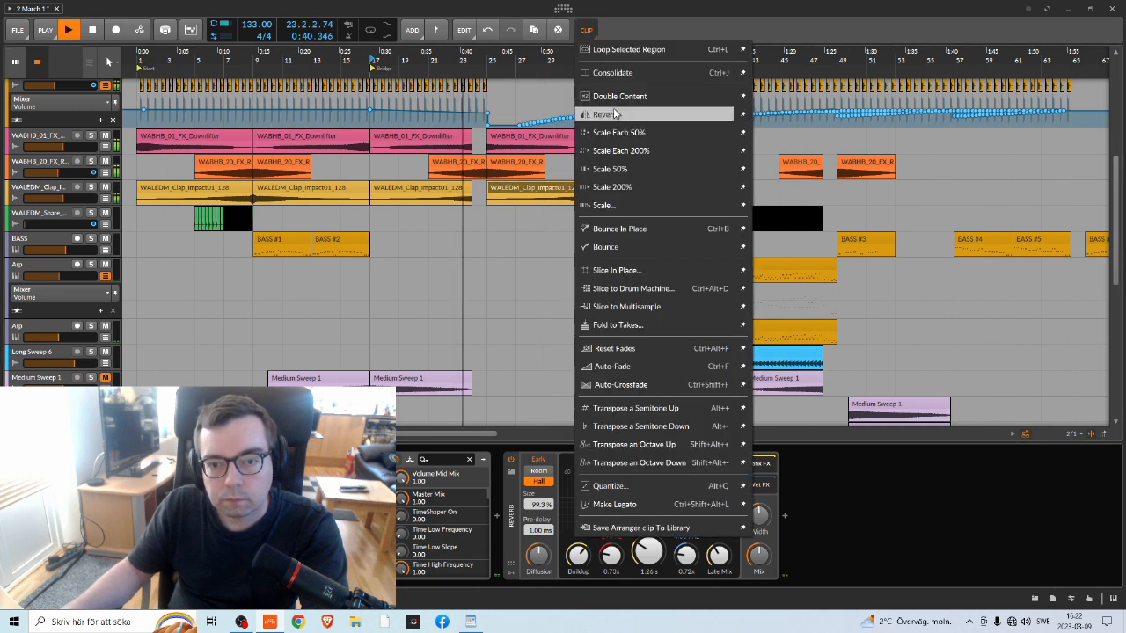
left_click(648, 111)
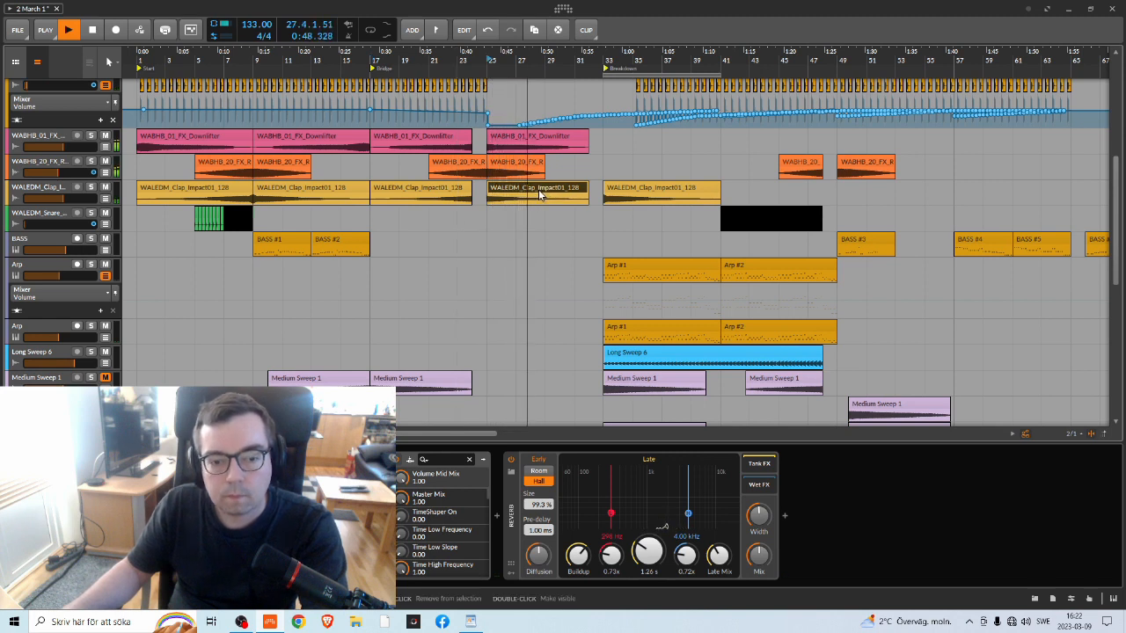
scroll(540, 219, "down", 2)
scroll(544, 219, "up", 1)
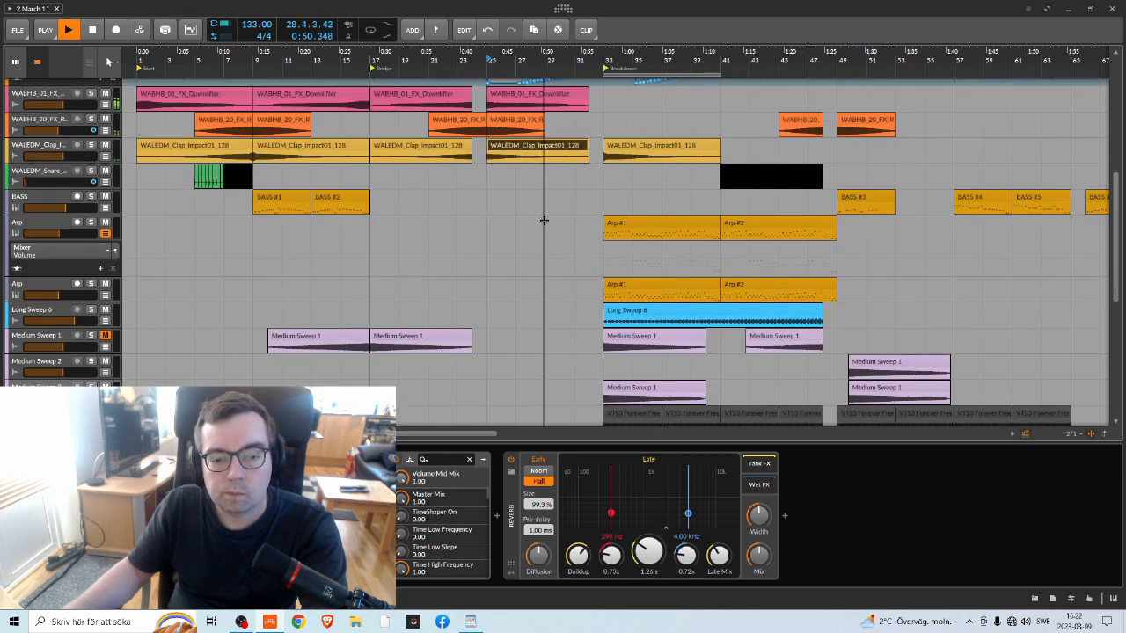
scroll(544, 219, "up", 3)
scroll(547, 207, "down", 1)
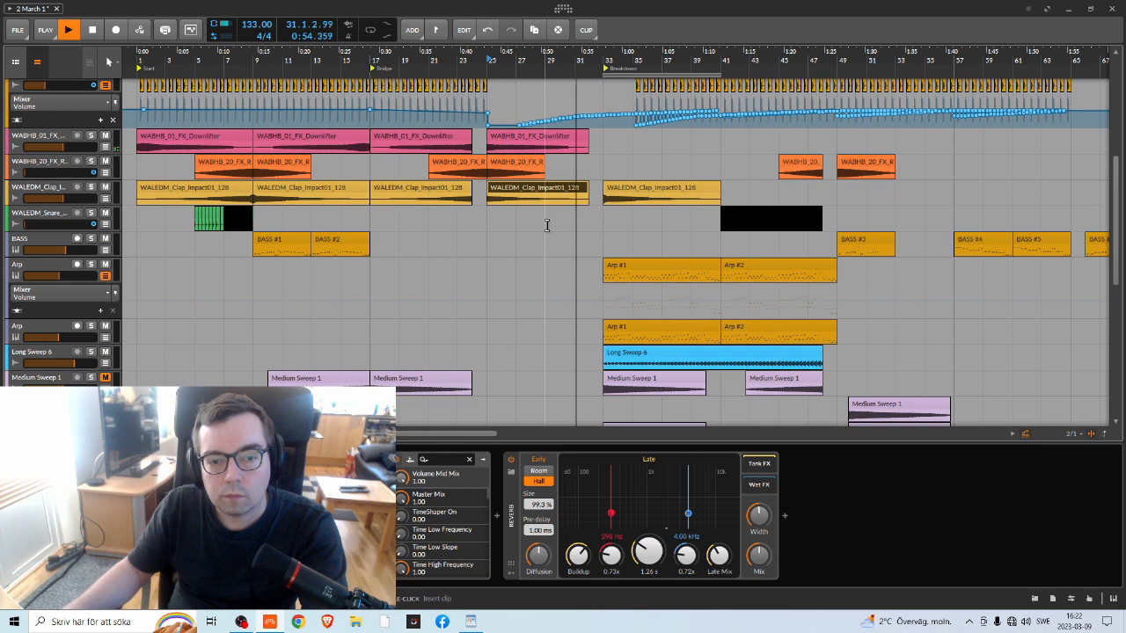
scroll(537, 233, "down", 7)
scroll(552, 231, "up", 6)
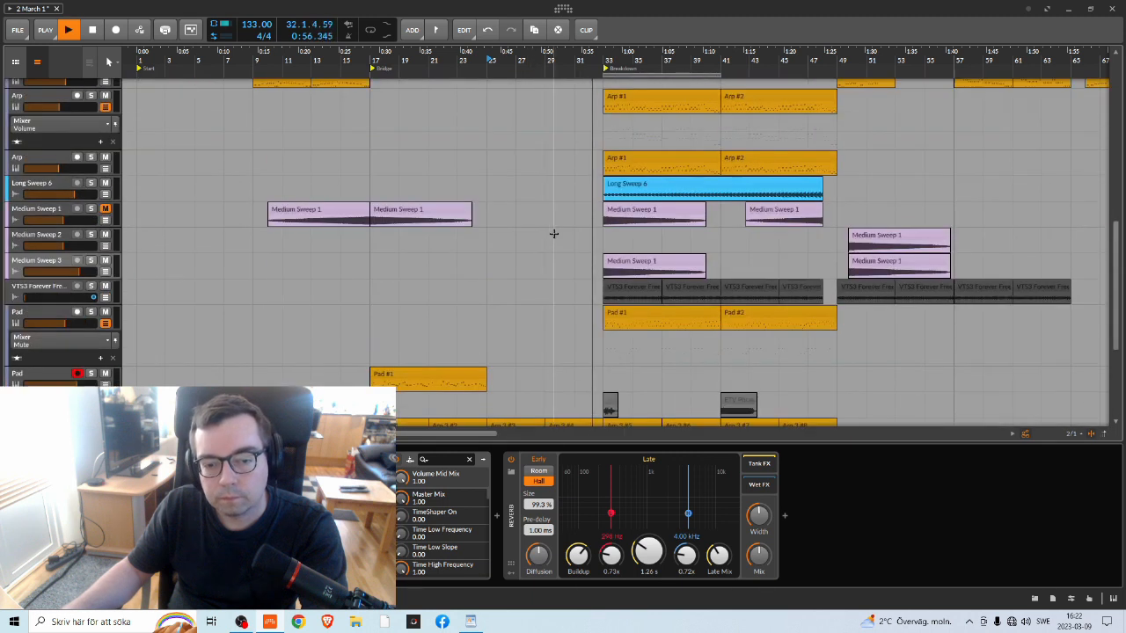
scroll(554, 230, "up", 1)
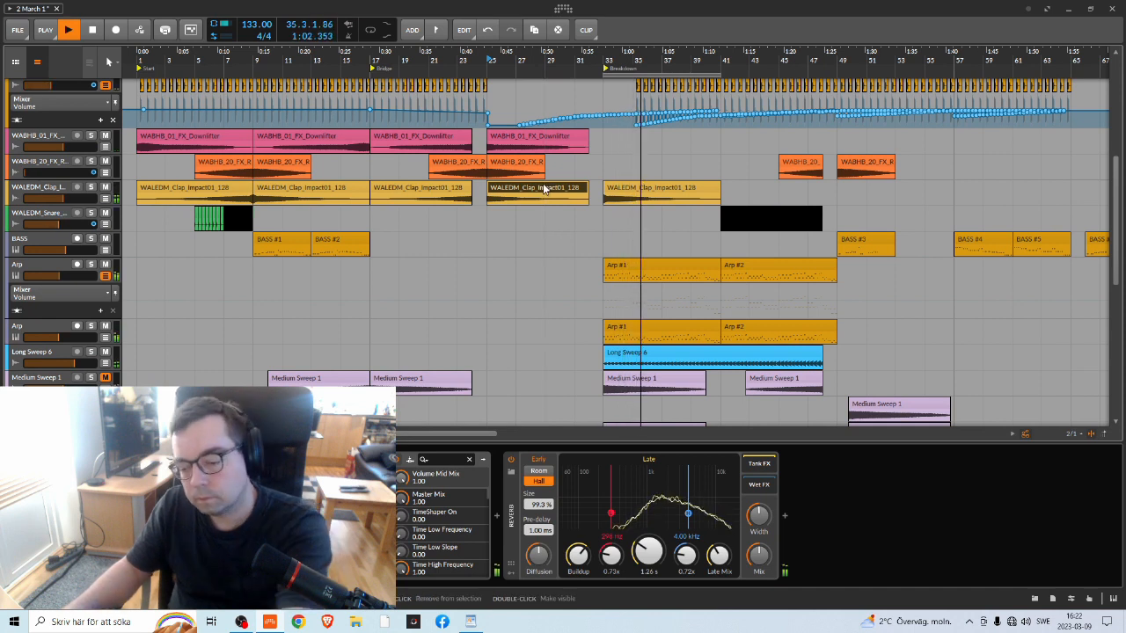
key("Delete")
Replay the transition at bar 25, and delete the WABHB_20_FX_Rise clip at bar 21
key("space")
key("space")
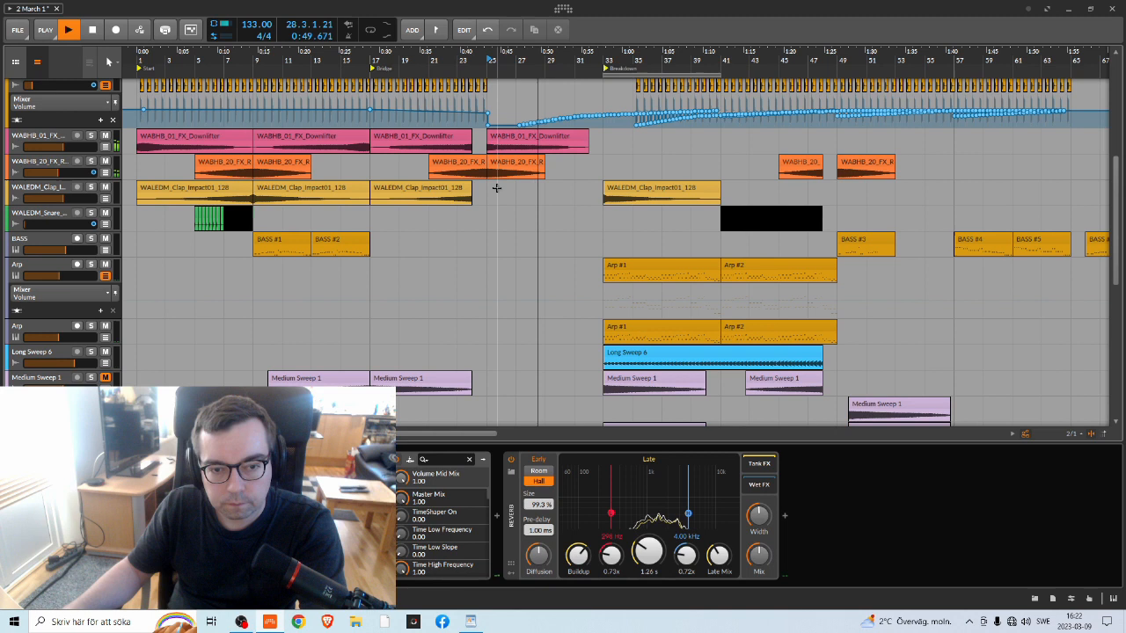
left_click(387, 64)
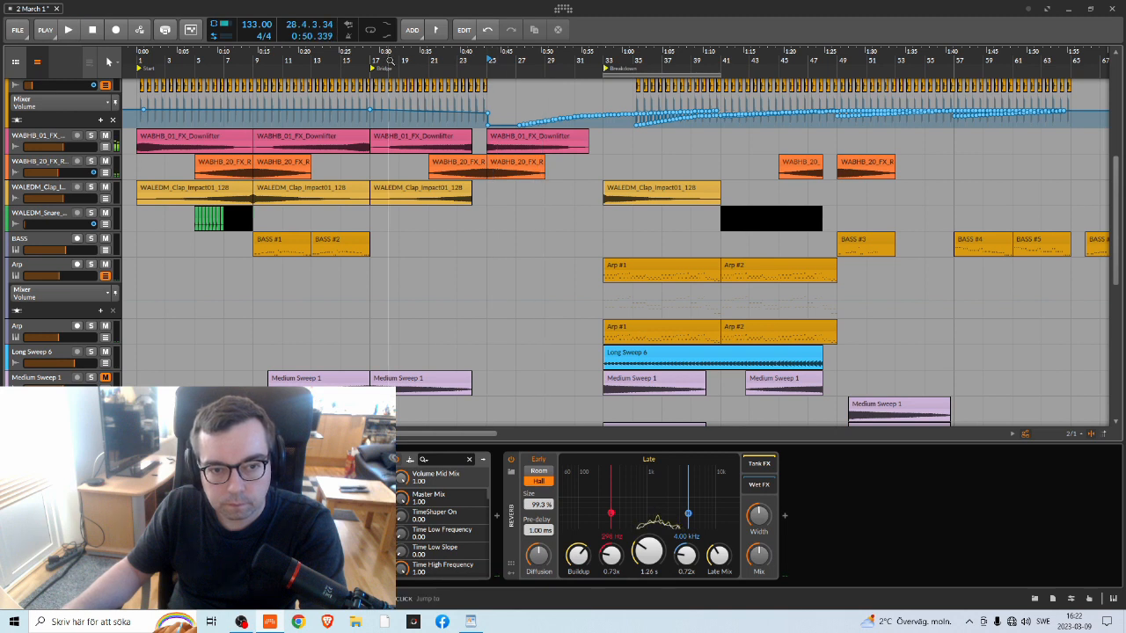
left_click(463, 163)
key("Delete")
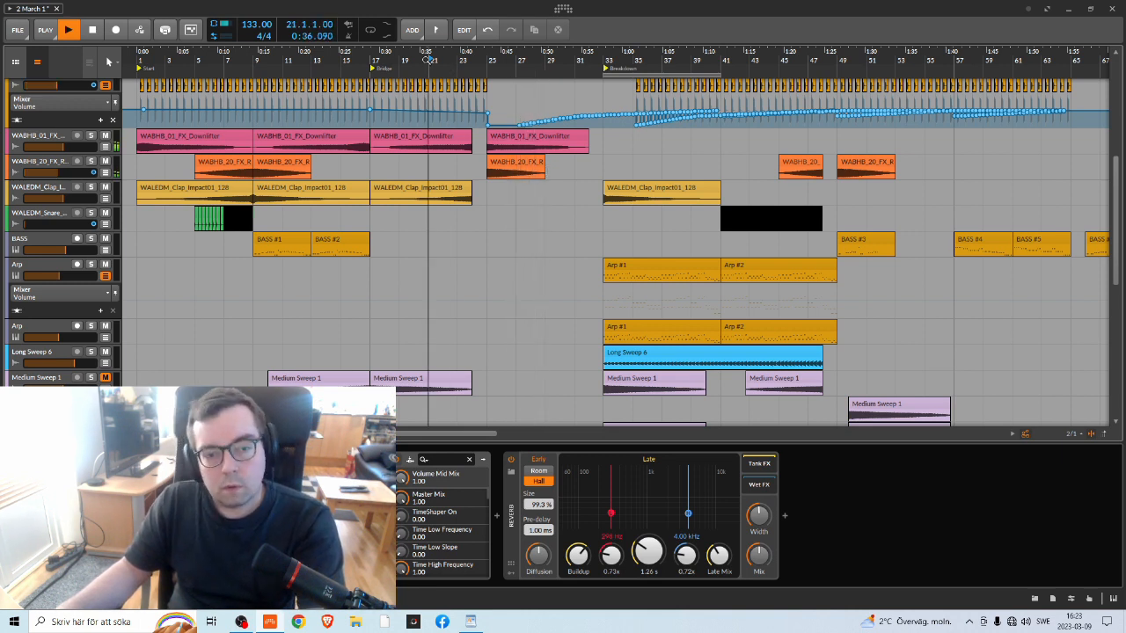
Extend the bridge's WALEDM_Clap_Impact01_128 and WABHB_01_FX_Downlifter clips from bar 17 to end at bar 25, and replay the transition
left_click_drag(470, 185, 485, 182)
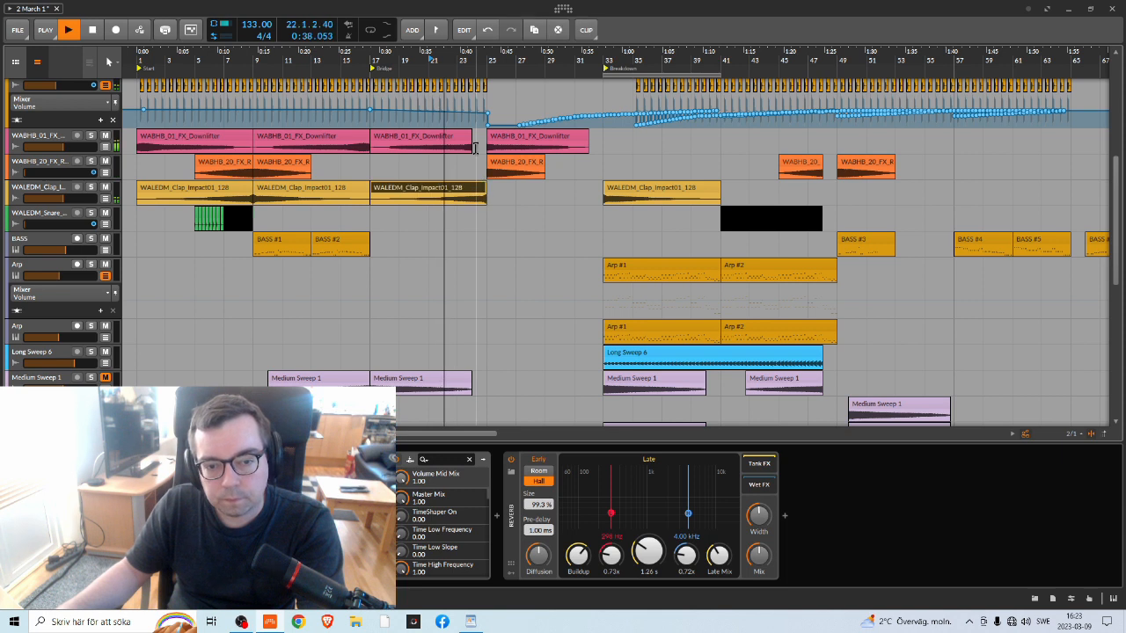
left_click_drag(472, 138, 486, 138)
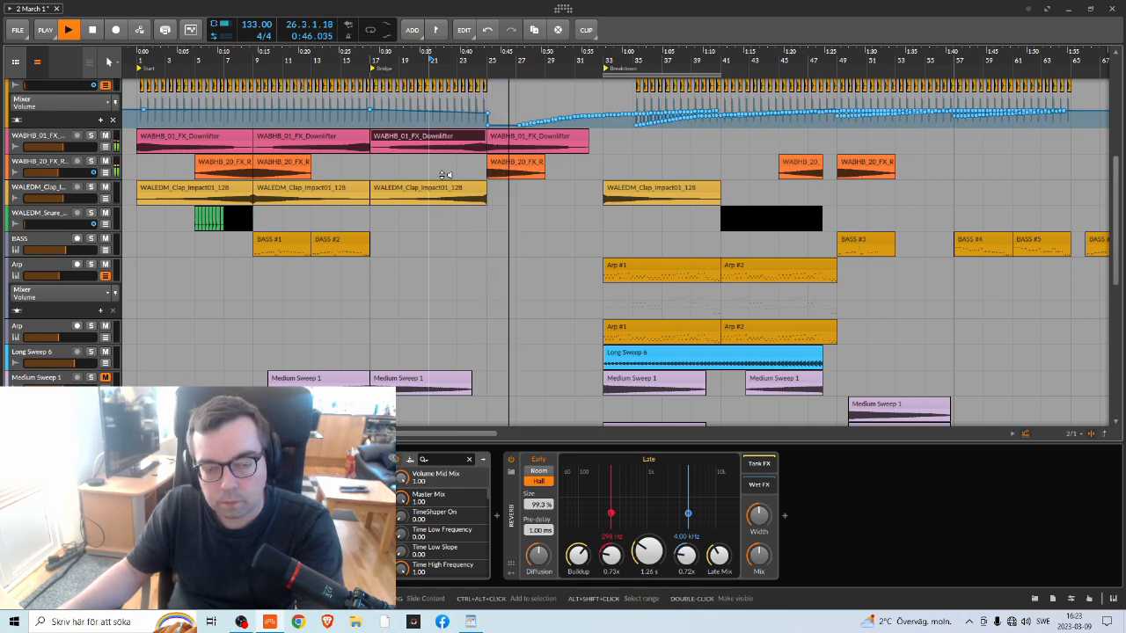
left_click(474, 68)
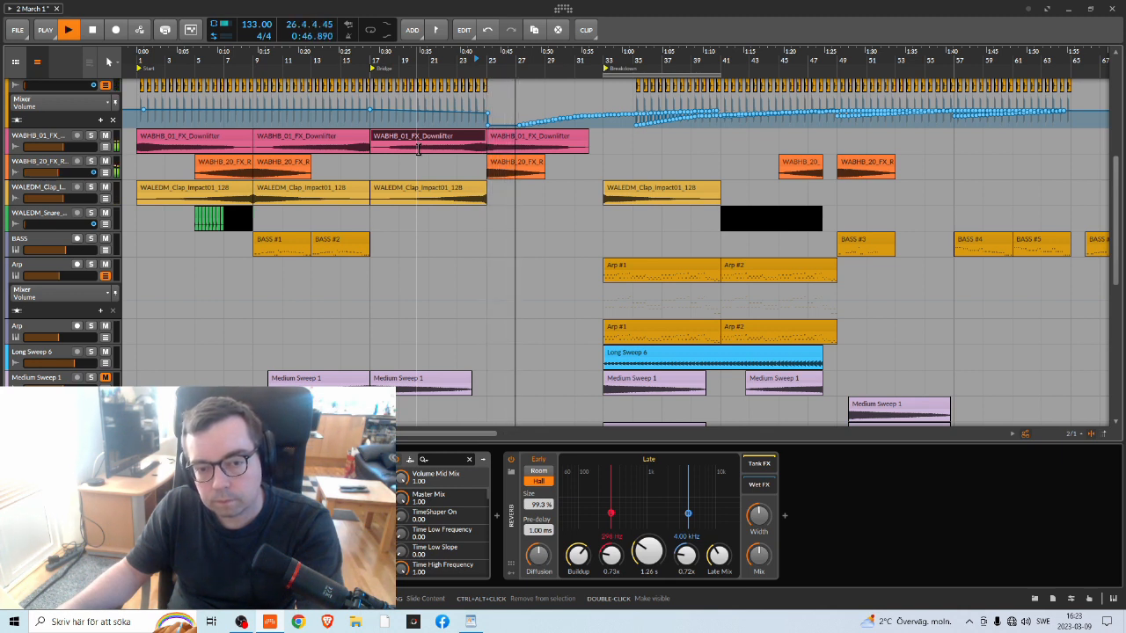
Delete the WABHB_20_FX_Rise clip at bar 25 and replay the transition without it
left_click(502, 164)
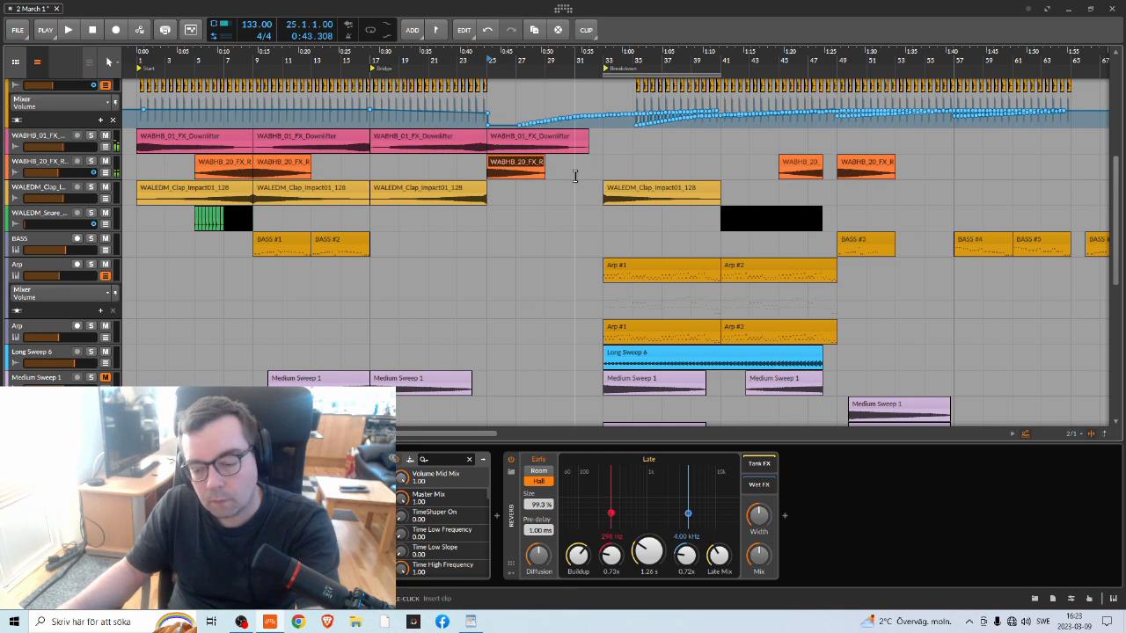
key("Delete")
key("space")
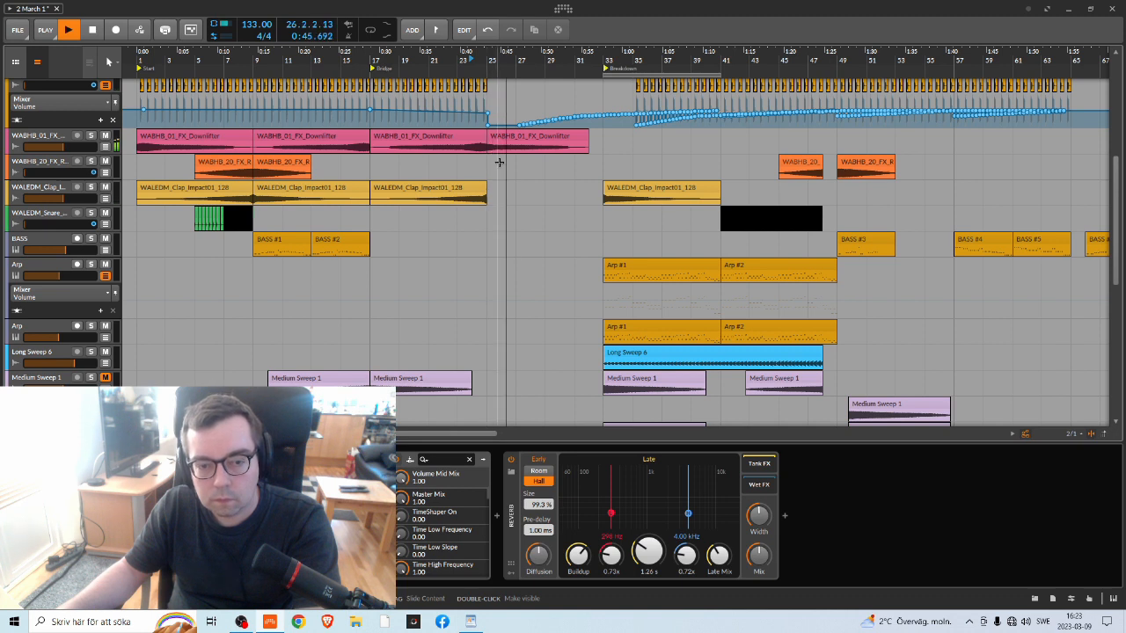
Duplicate the bridge's WALEDM_Clap_Impact01_128 clip to bar 25, reverse the duplicate, and play it back
left_click(441, 195)
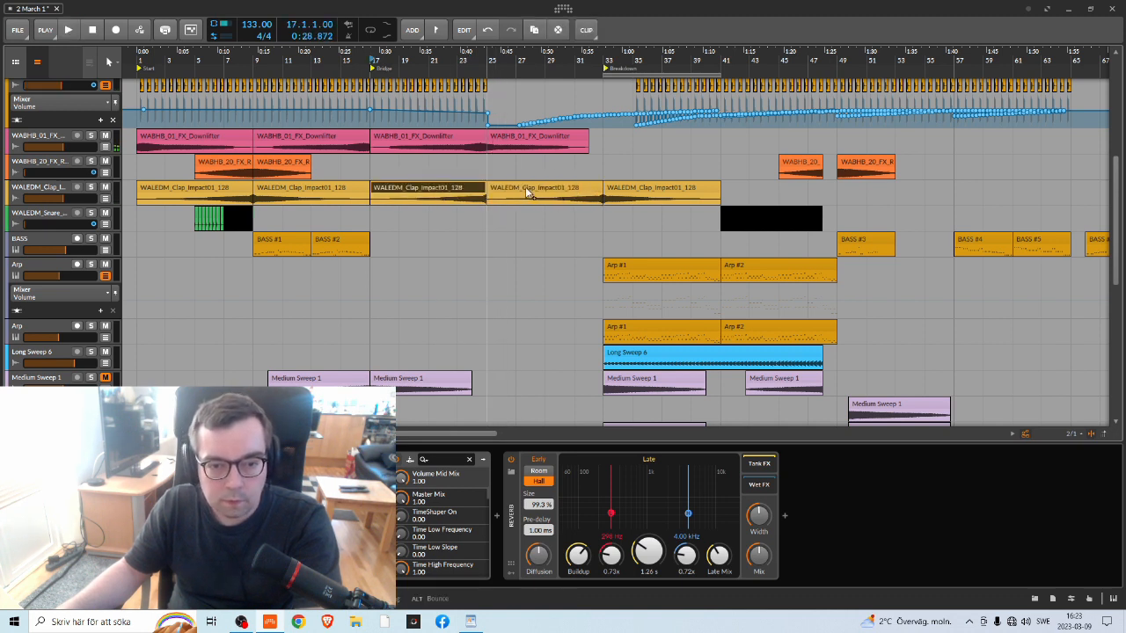
key("ctrl+d")
left_click(586, 30)
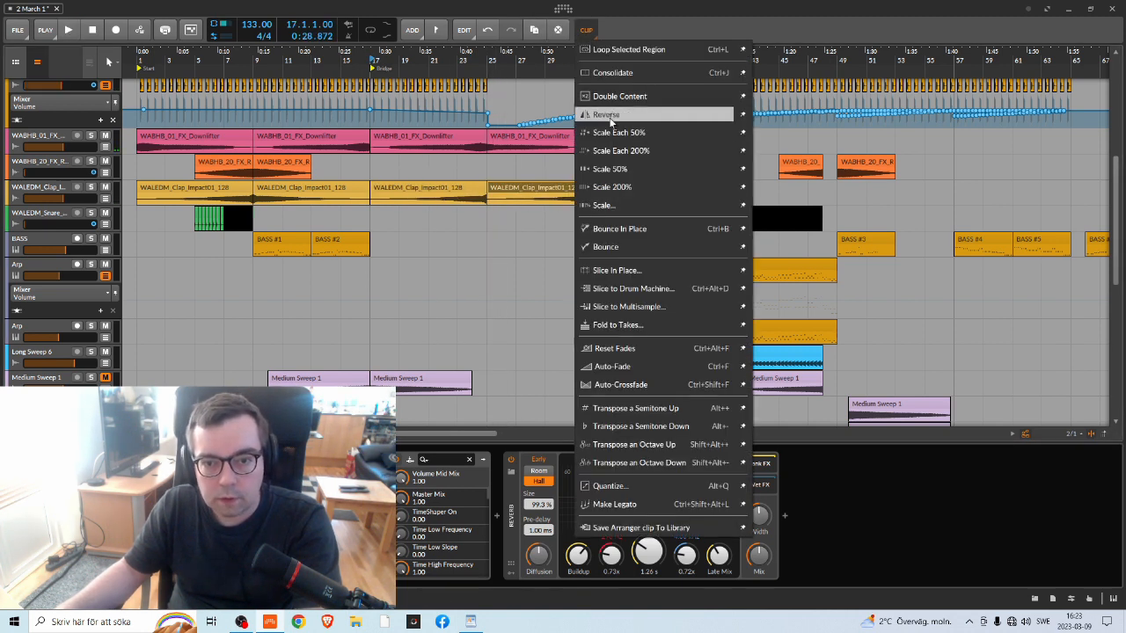
left_click(605, 115)
key("space")
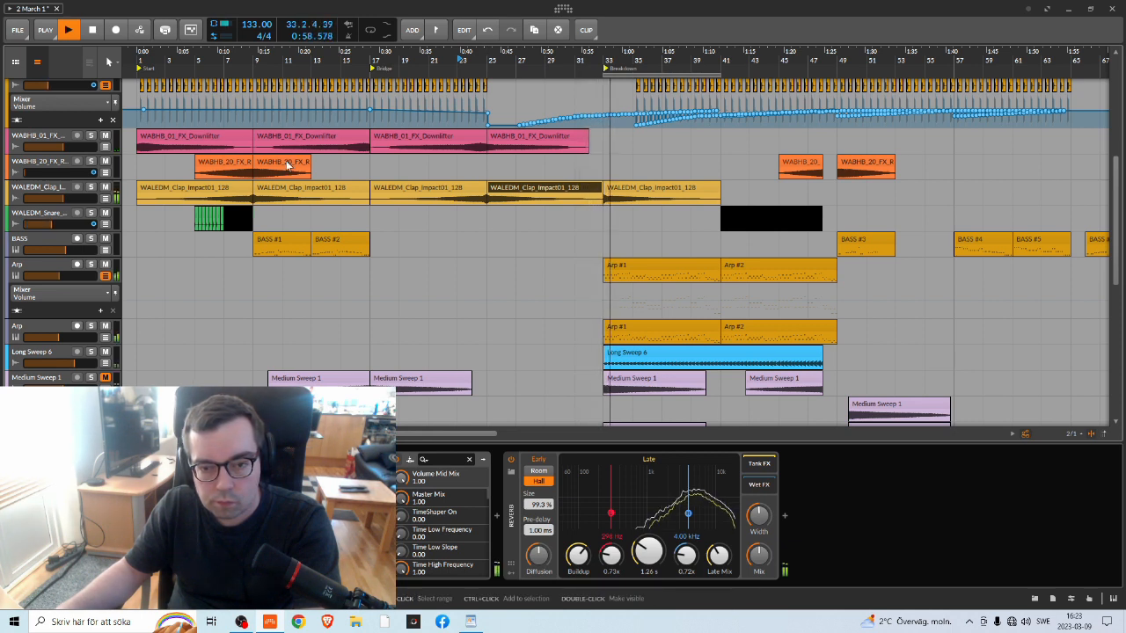
Copy the WABHB_20_FX_Rise clip from bar 9 to bar 25, and audition from about bar 23 into the breakdown
key("space")
left_click_drag(302, 164, 534, 164)
left_click(457, 69)
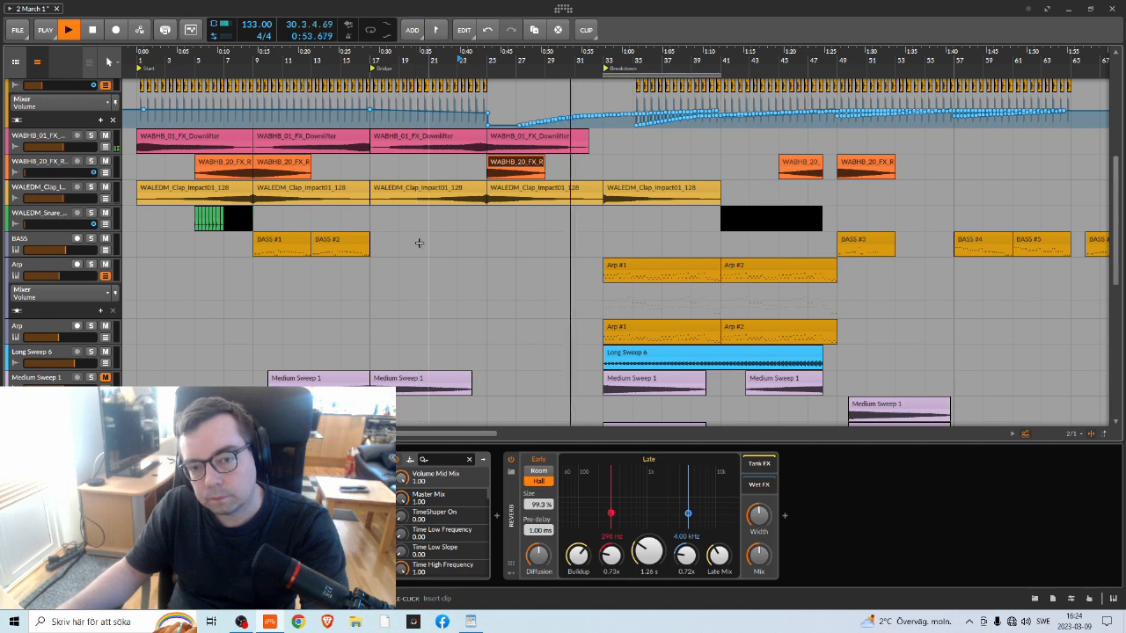
scroll(419, 248, "down", 10)
scroll(434, 249, "up", 9)
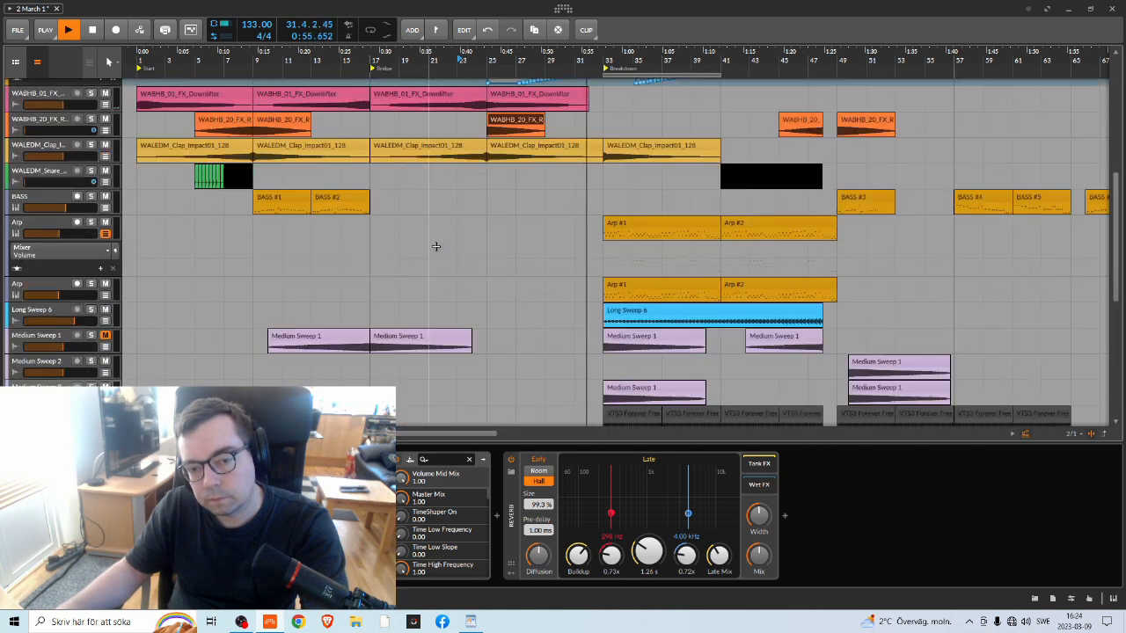
scroll(435, 247, "up", 2)
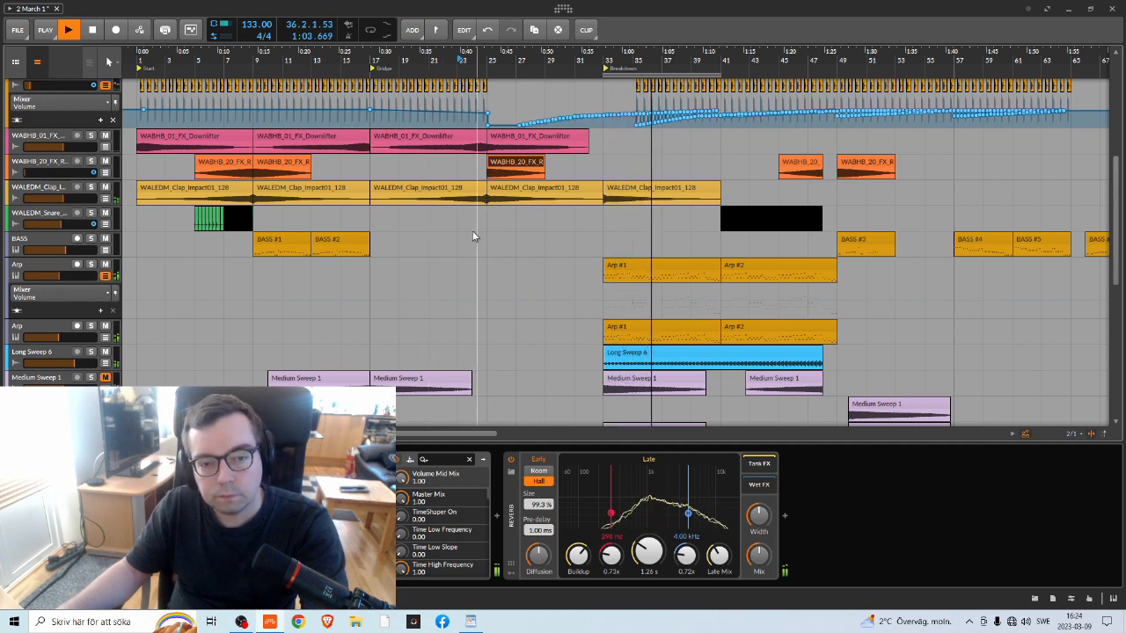
key("space")
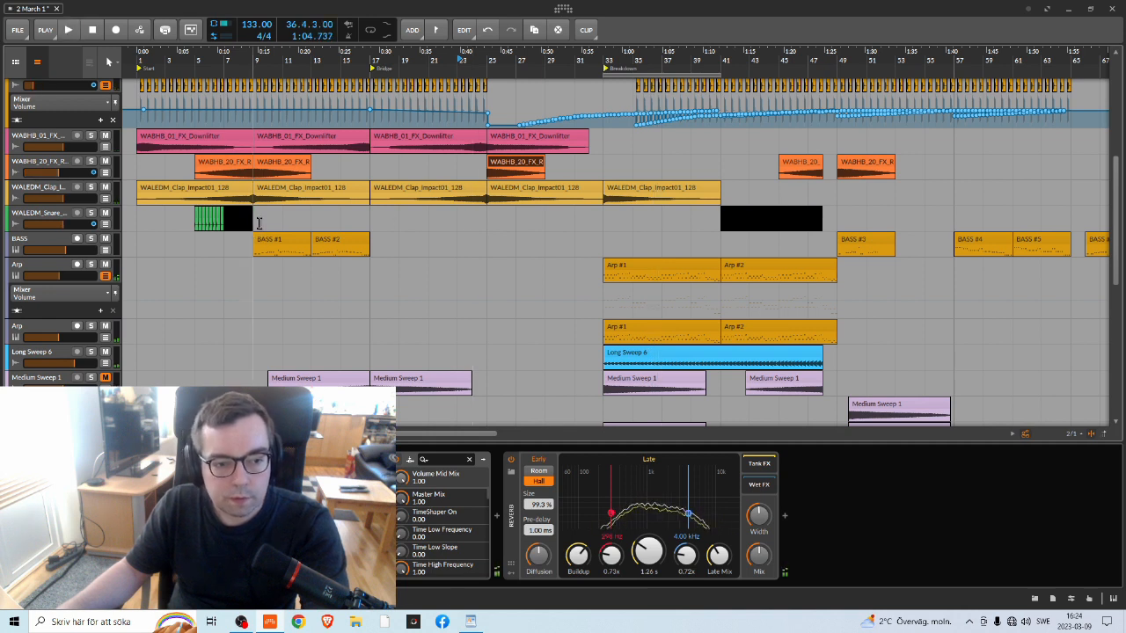
Copy the intro's WALEDM_Snare fill from bar 5 to bar 21 and play back from there
left_click_drag(282, 60, 302, 72)
scroll(568, 264, "up", 3)
scroll(585, 276, "down", 4)
scroll(589, 282, "down", 4)
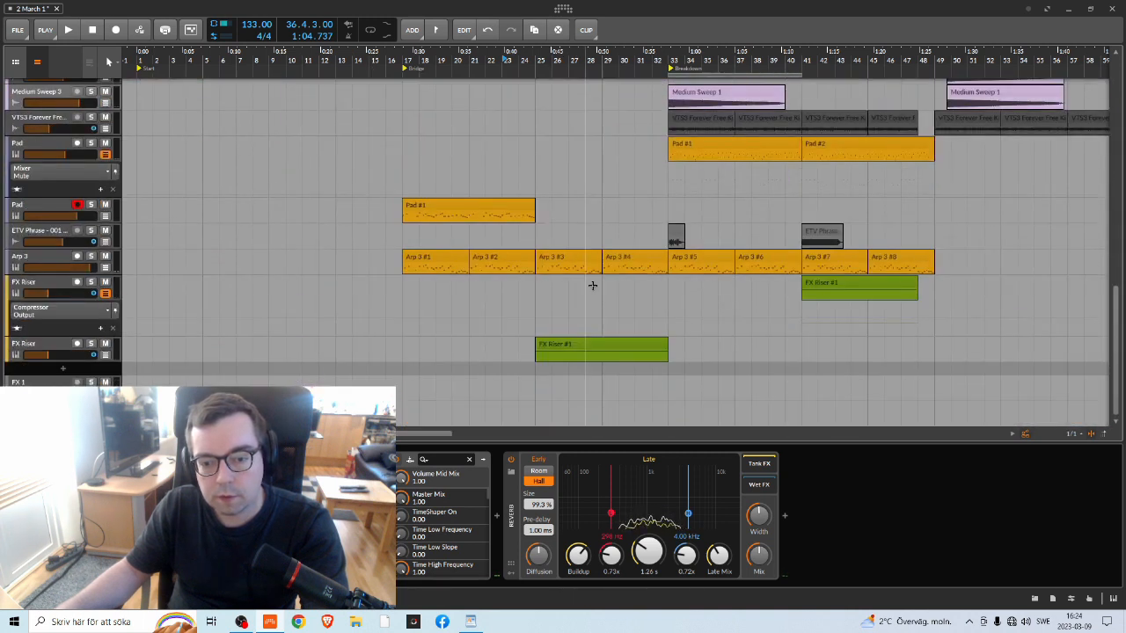
scroll(679, 279, "up", 5)
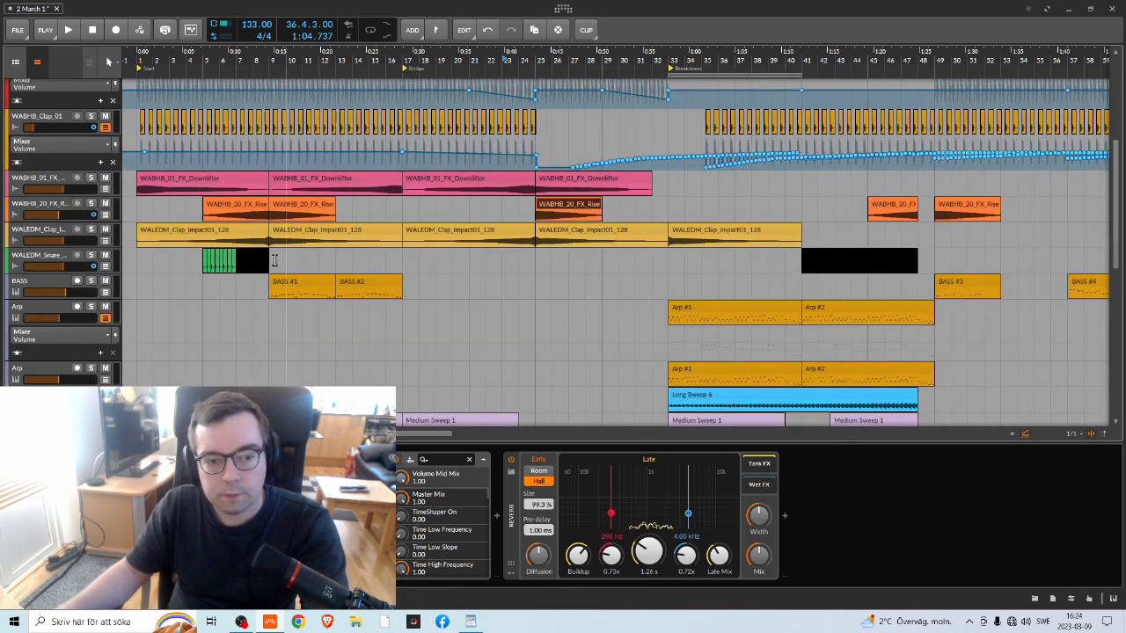
left_click(282, 257)
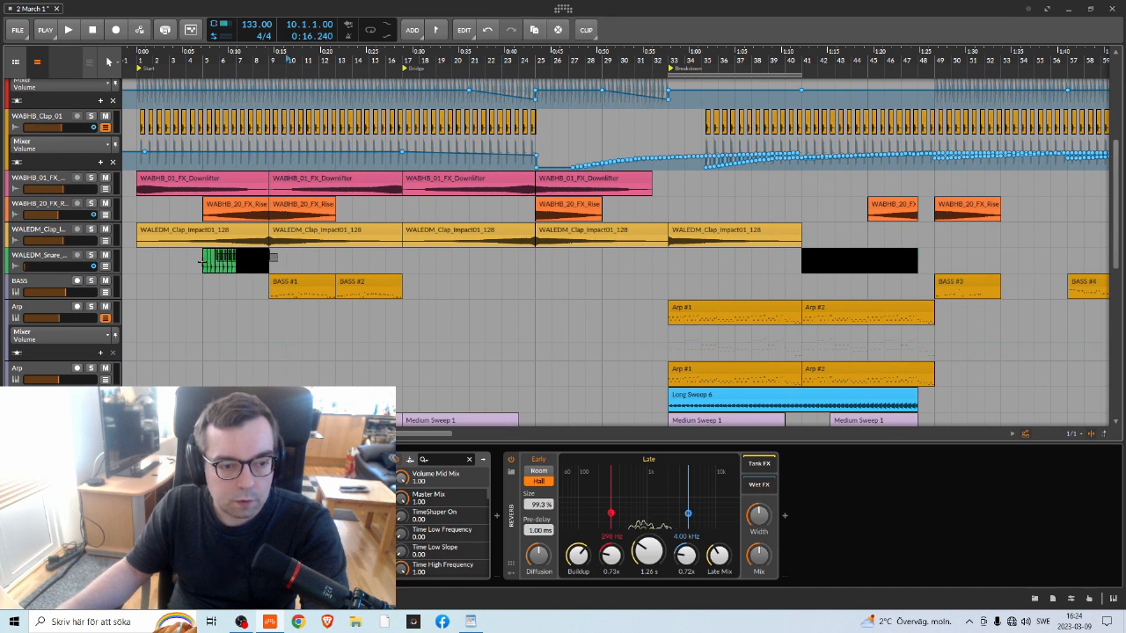
left_click_drag(207, 257, 473, 257)
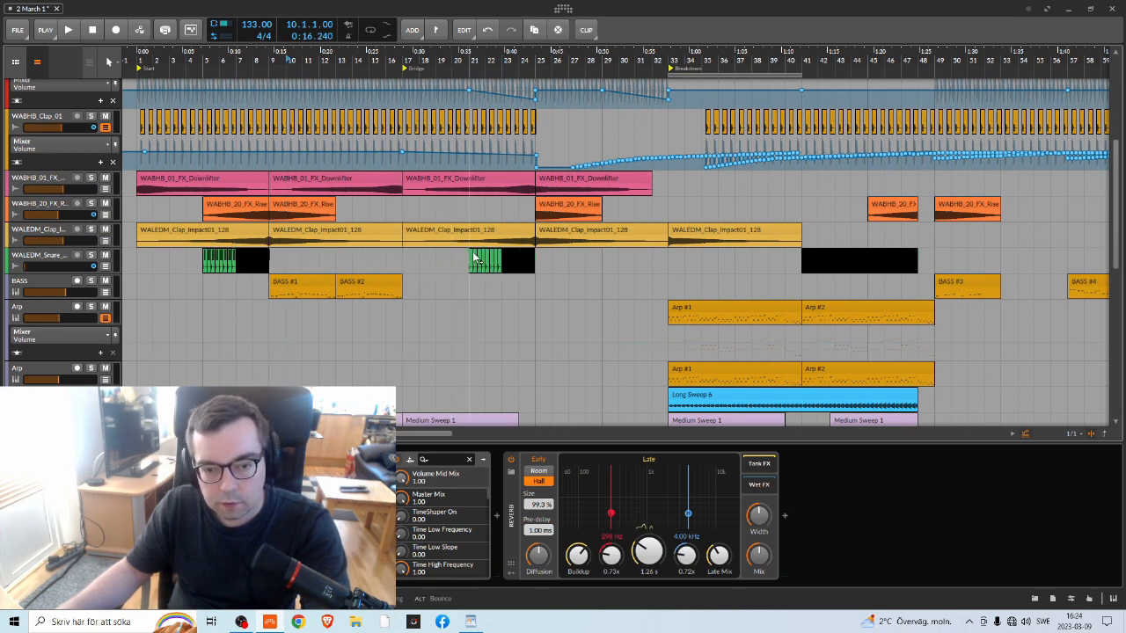
double_click(472, 61)
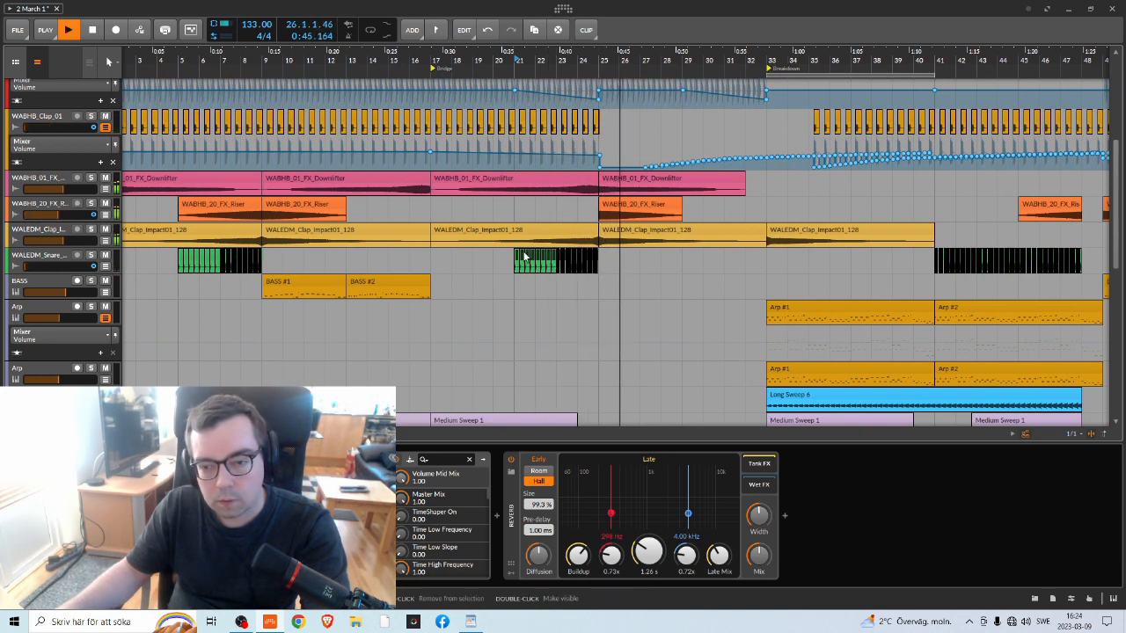
Move the snare fill from bar 21 to bar 29, listen to it lead into the breakdown, and delete it
left_click_drag(524, 256, 692, 254)
scroll(614, 191, "right", 3)
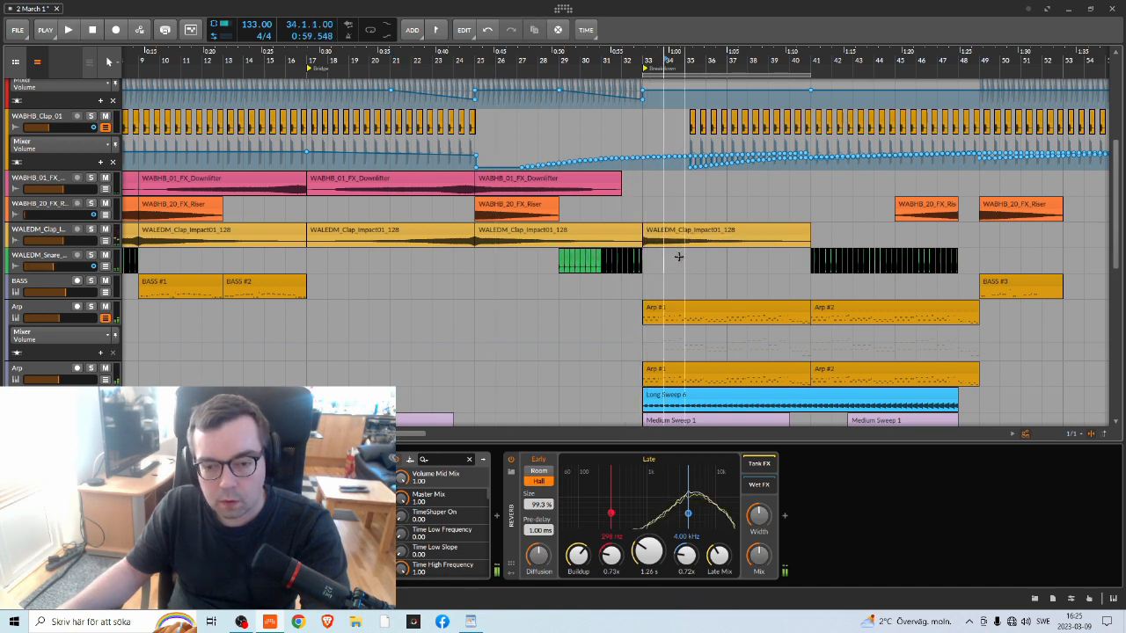
key("space")
key("Delete")
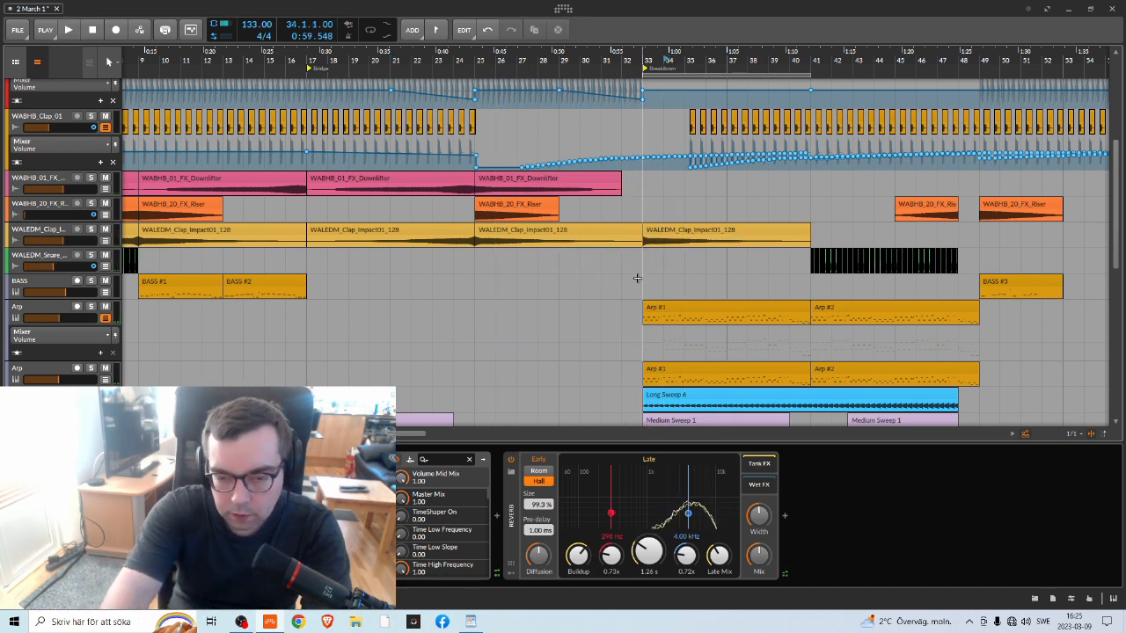
Try a copy of the lower track's BASS #2 clip at bar 25, audition it, and delete the copy
scroll(478, 57, "down", 3)
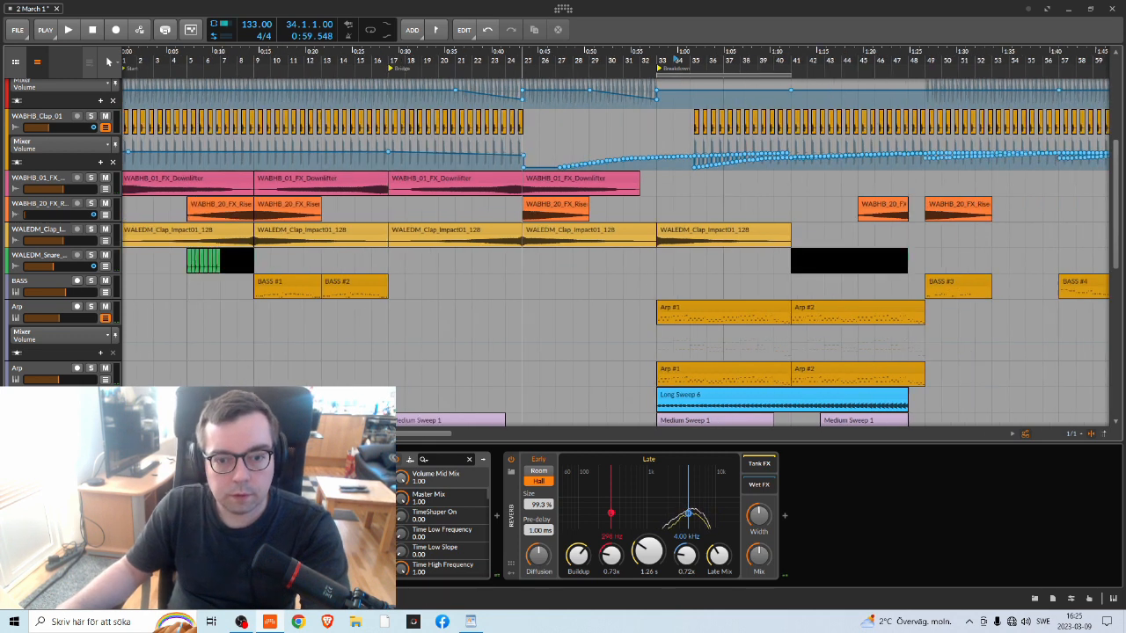
left_click(524, 128)
key("space")
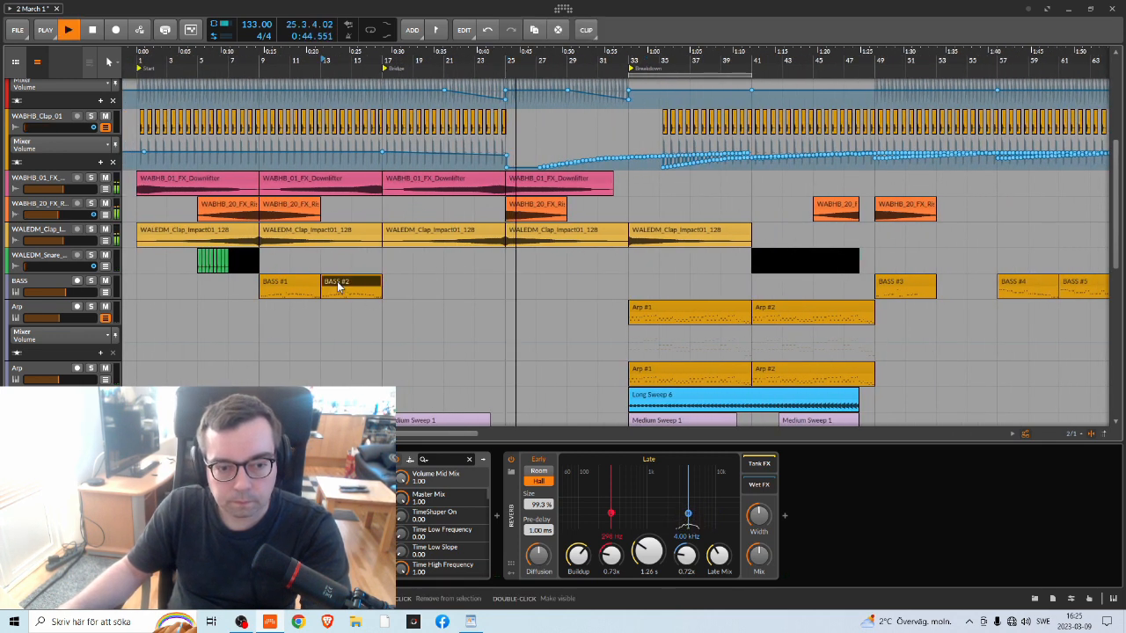
left_click_drag(337, 286, 524, 286)
key("space")
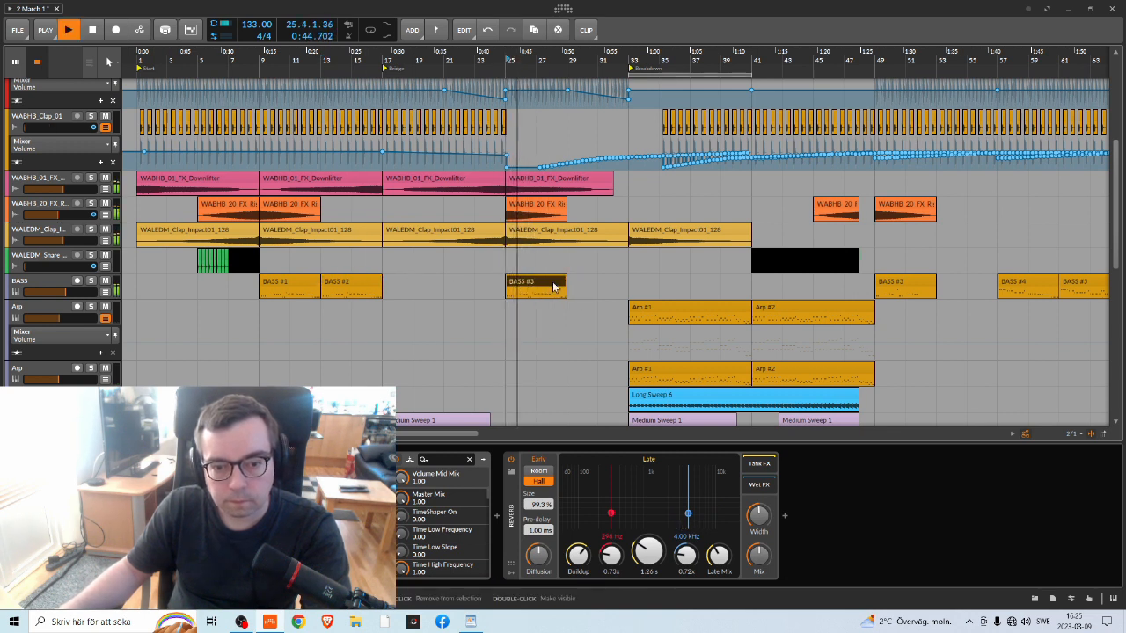
key("Delete")
key("space")
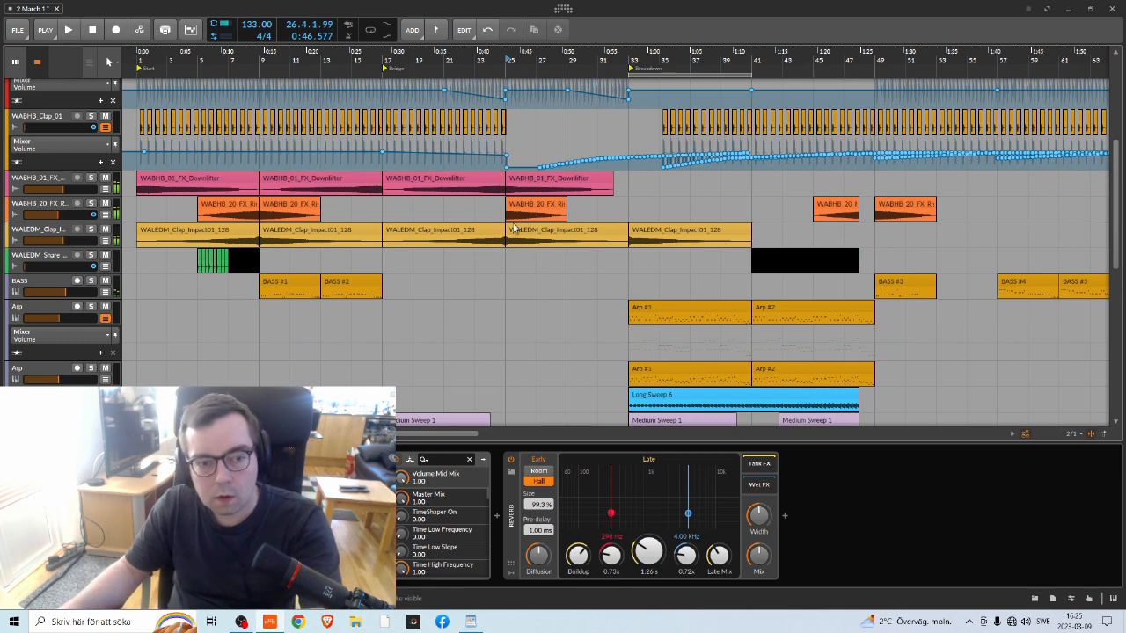
Duplicate the bridge's WABHB_Clap_01 hits after bar 25, shift the copies earlier to close the gap, and audition into the breakdown
scroll(453, 228, "up", 5)
scroll(507, 253, "down", 4)
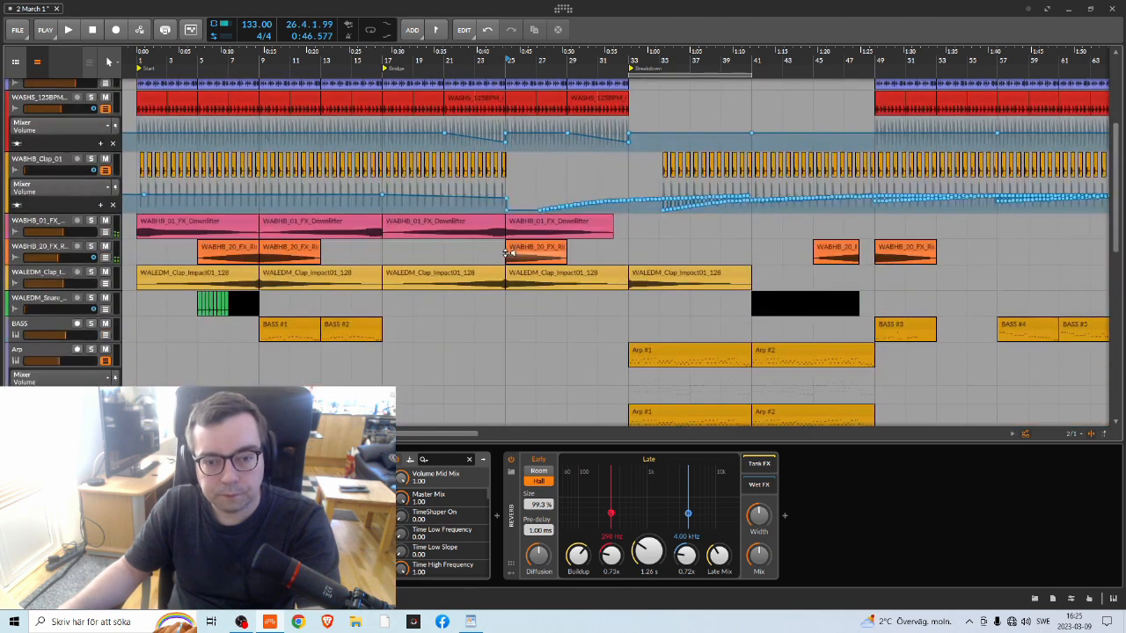
key("space")
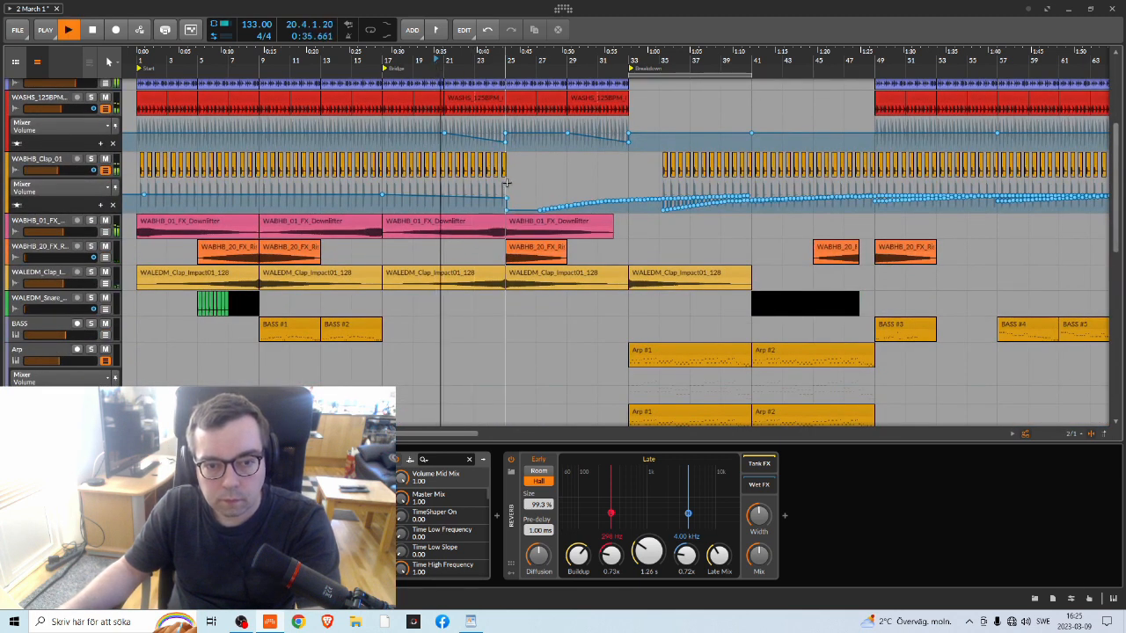
left_click_drag(509, 159, 380, 166)
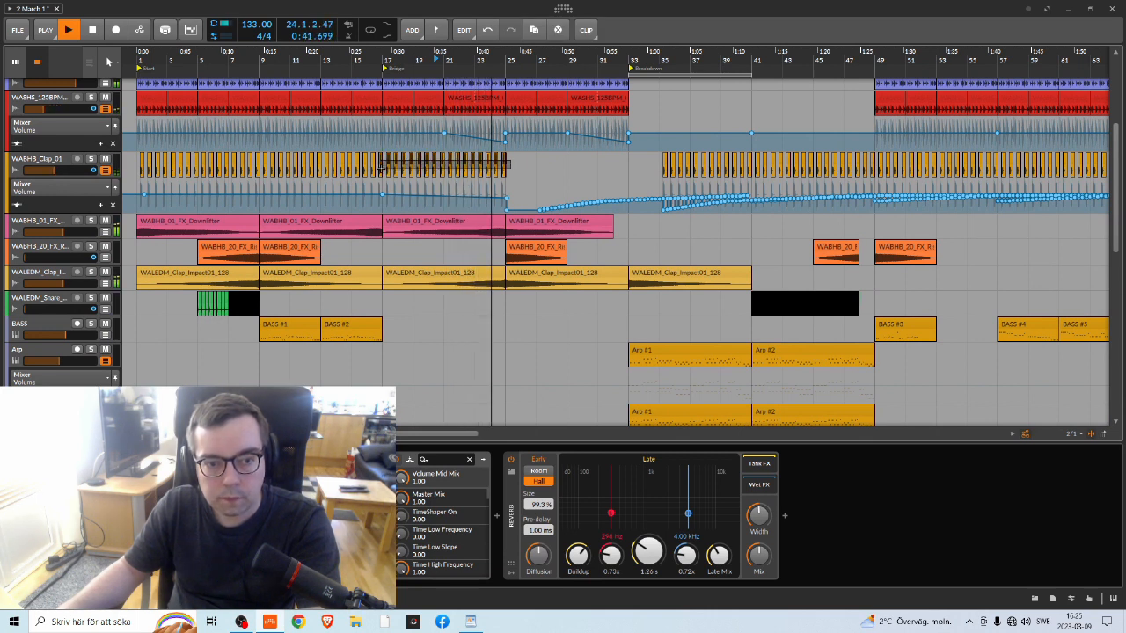
key("ctrl+d")
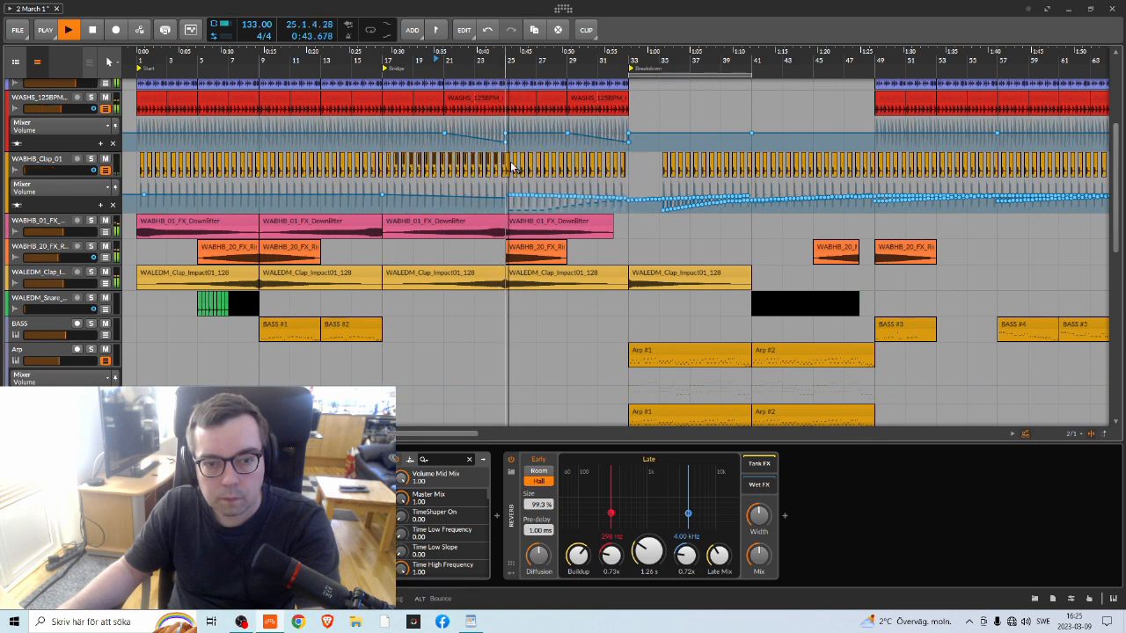
scroll(514, 165, "up", 4)
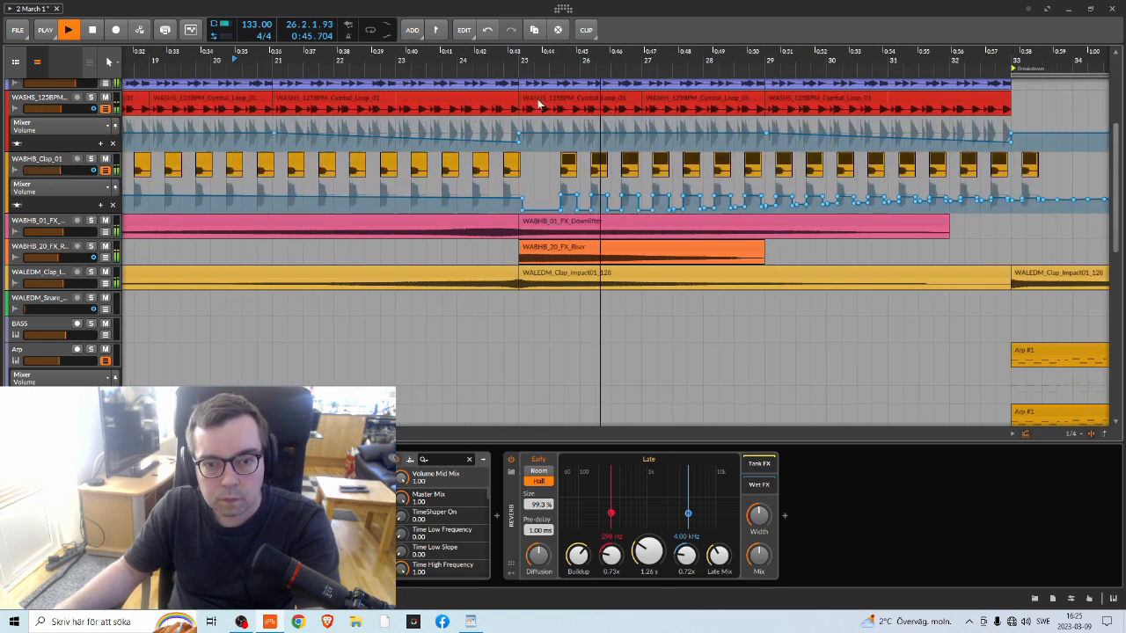
left_click_drag(565, 162, 539, 167)
left_click(473, 60)
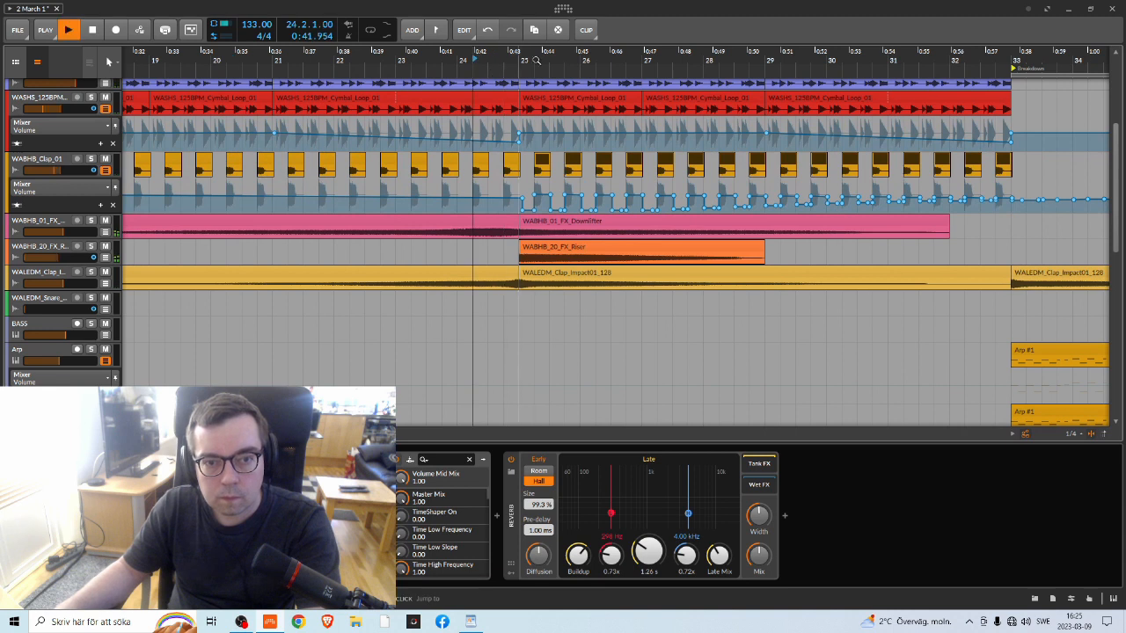
scroll(404, 60, "down", 4)
scroll(402, 60, "up", 1)
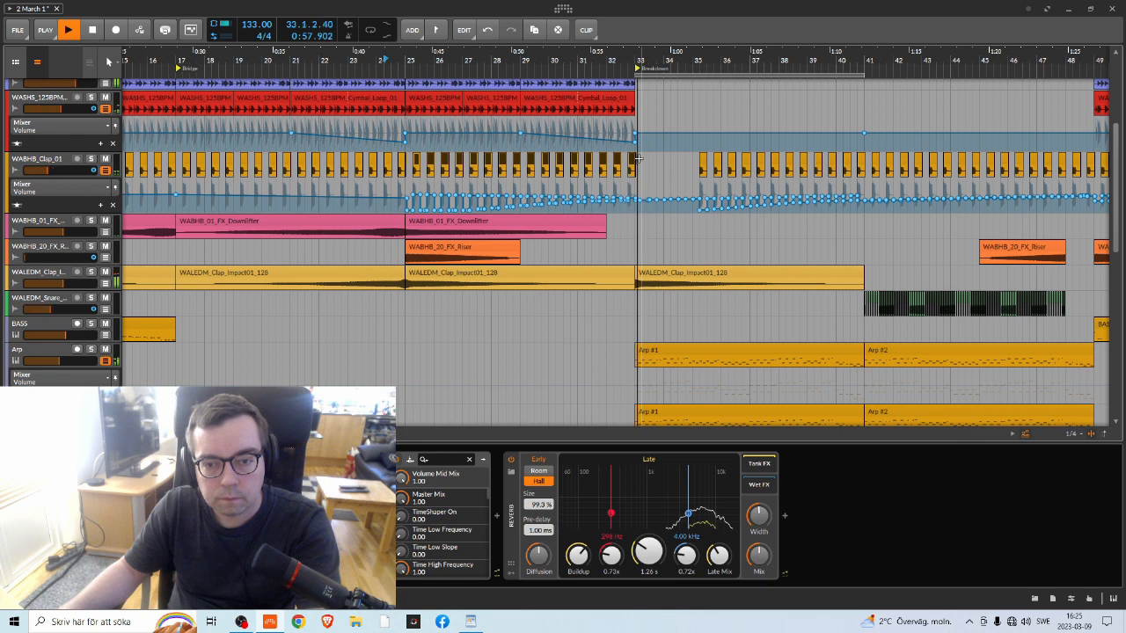
Replay from bar 25 and delete the duplicated WABHB_Clap_01 hits between bar 29 and the breakdown at bar 33
key("space")
left_click(408, 67)
key("space")
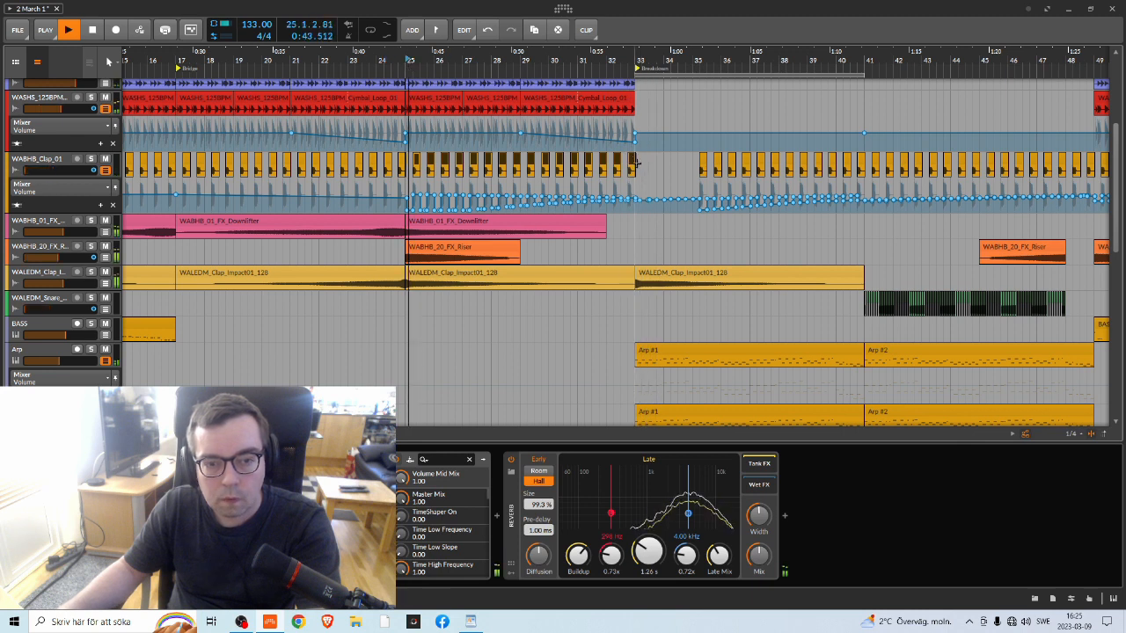
left_click_drag(648, 156, 526, 171)
key("Delete")
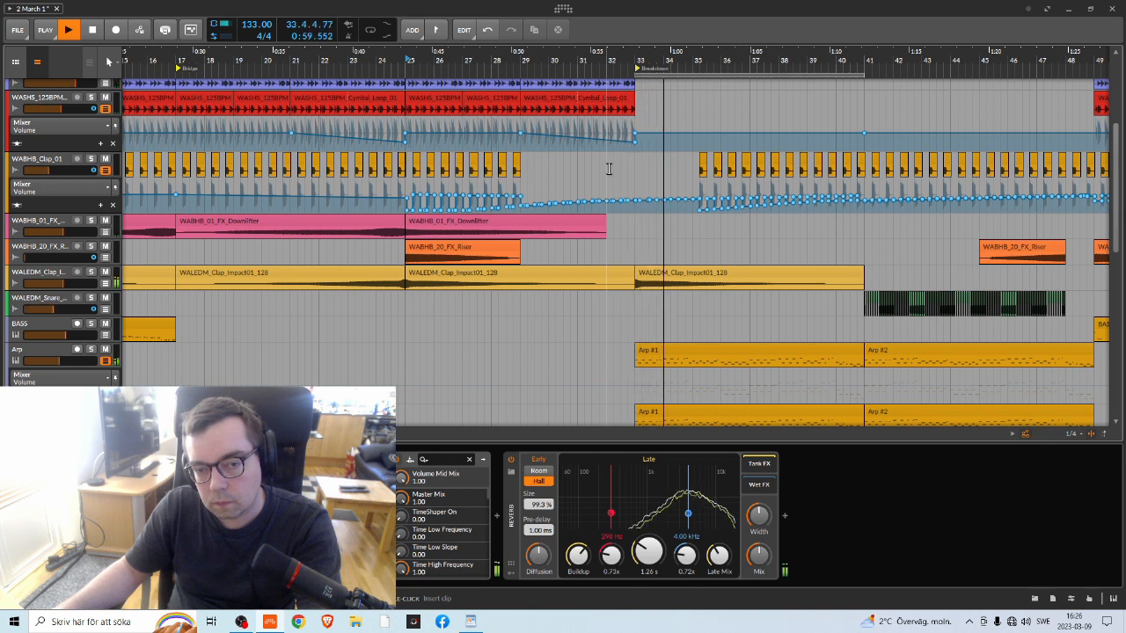
Examine the track layout of the bridge and breakdown while listening through to about bar 49
scroll(608, 168, "down", 3)
scroll(617, 217, "down", 1)
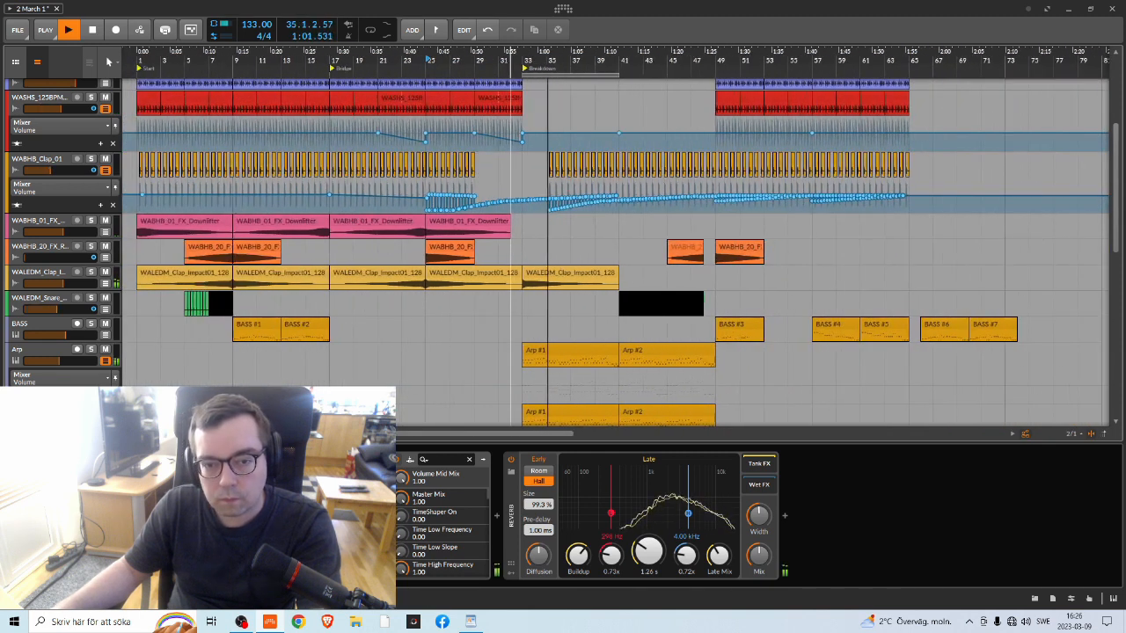
scroll(618, 216, "down", 10)
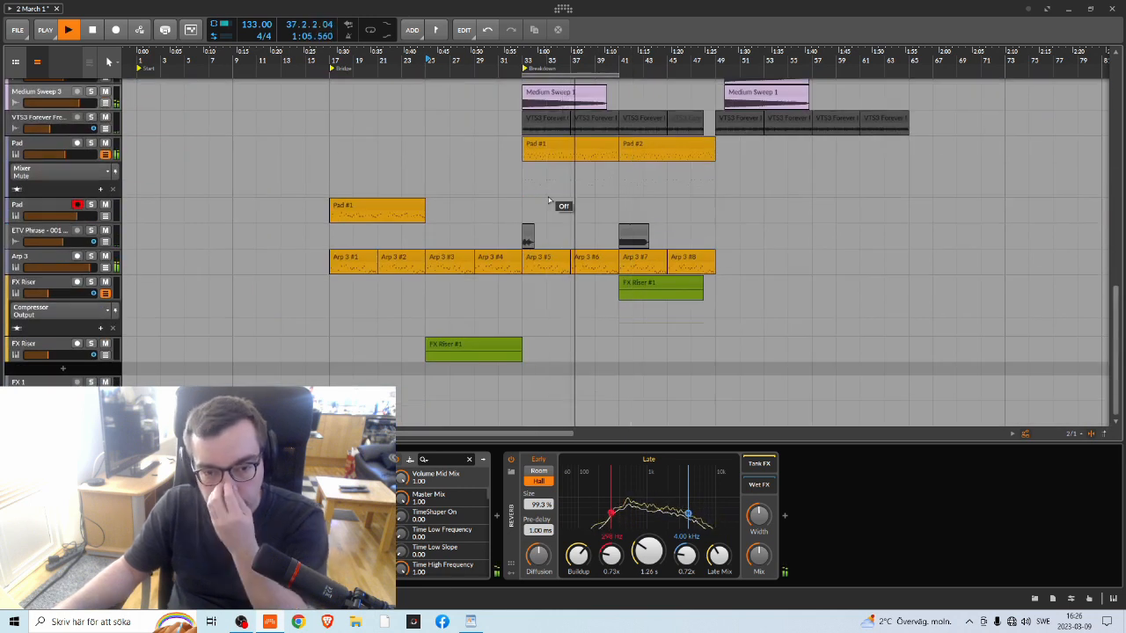
scroll(549, 192, "up", 7)
scroll(562, 182, "up", 10)
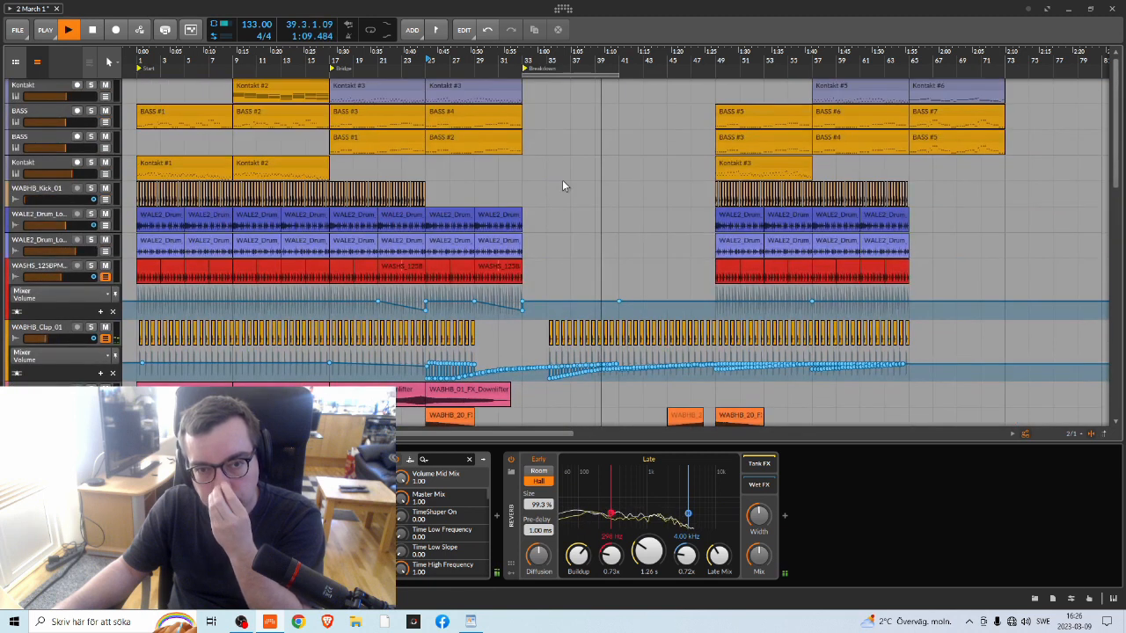
scroll(562, 182, "down", 5)
scroll(562, 181, "down", 3)
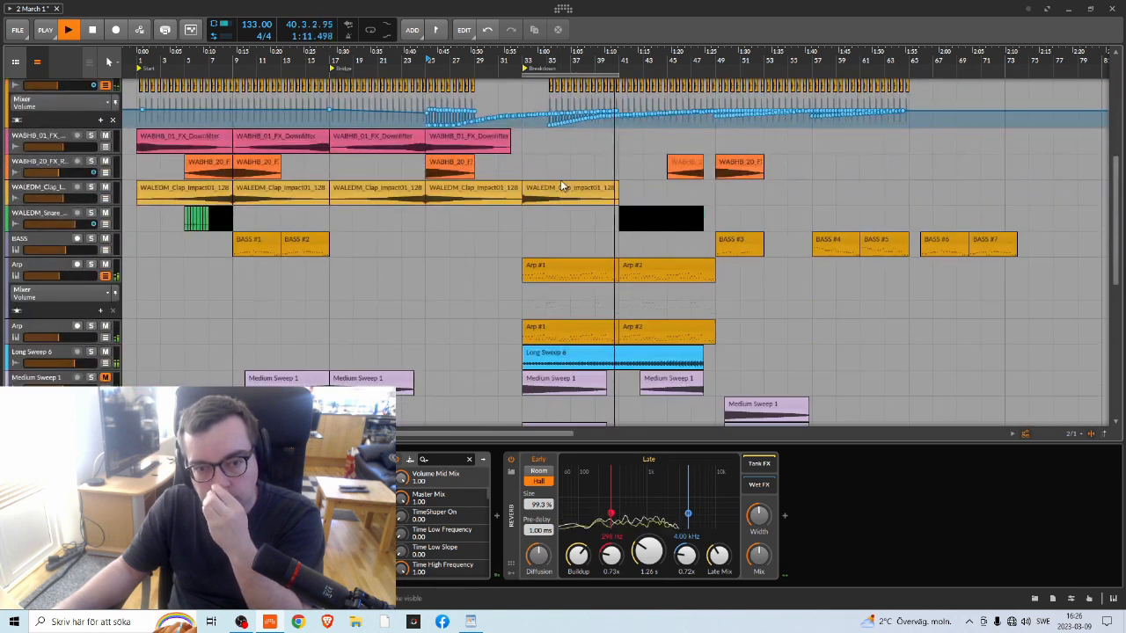
scroll(560, 179, "down", 9)
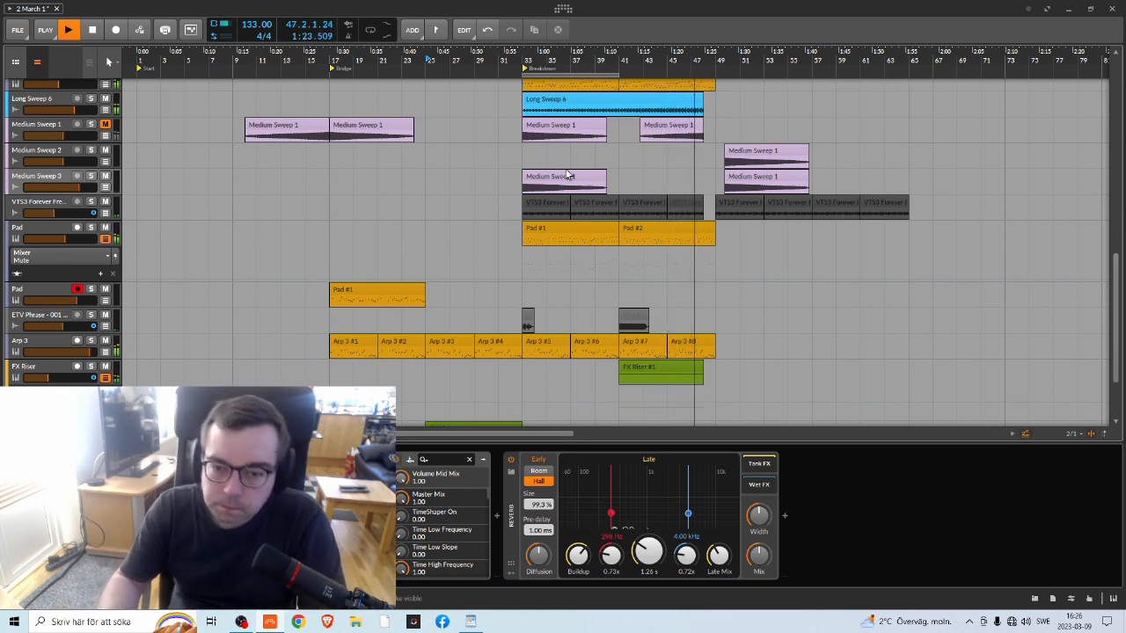
left_click_drag(595, 63, 555, 74)
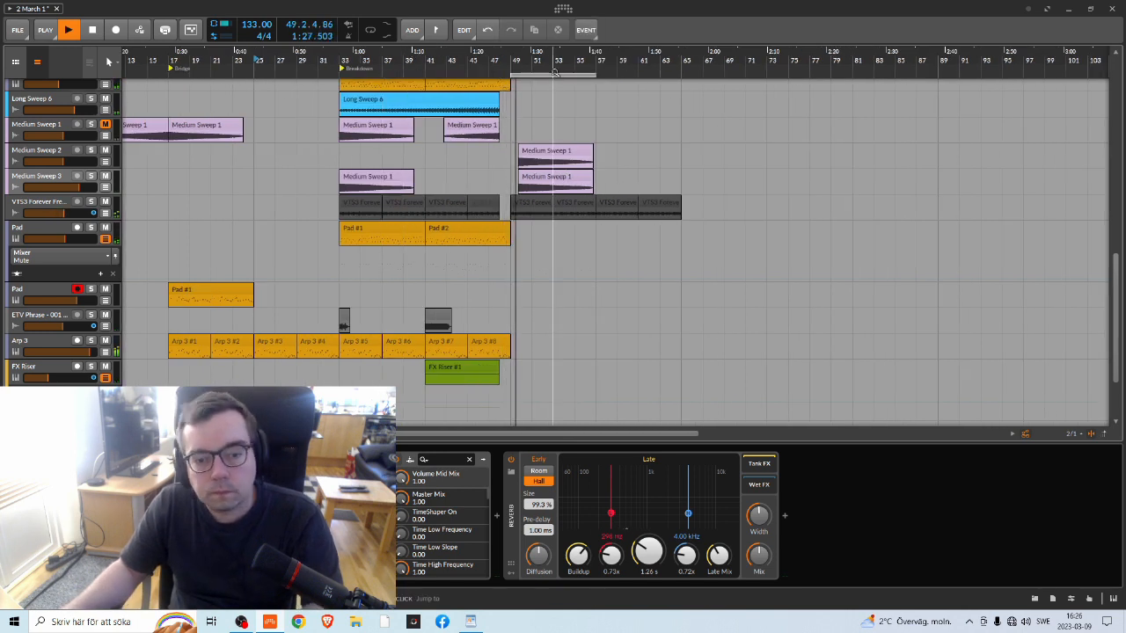
Stop playback and save the project
key("space")
left_click(14, 29)
left_click(50, 86)
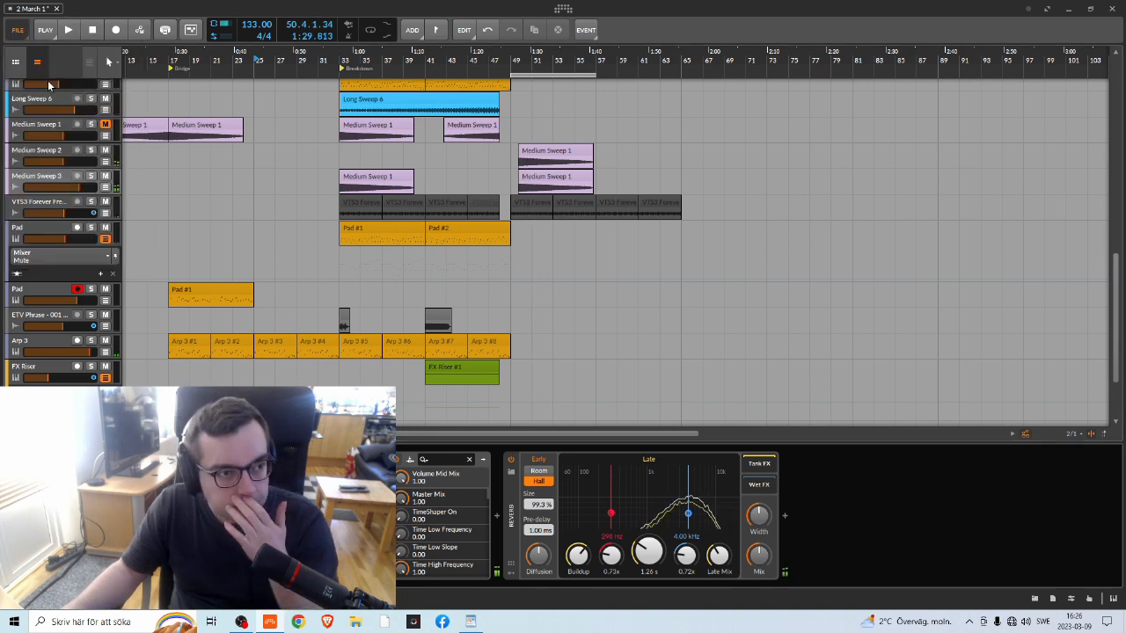
Play the arrangement from bar 1 through the bridge to about bar 35 to check the flow into the breakdown
scroll(315, 114, "left", 5)
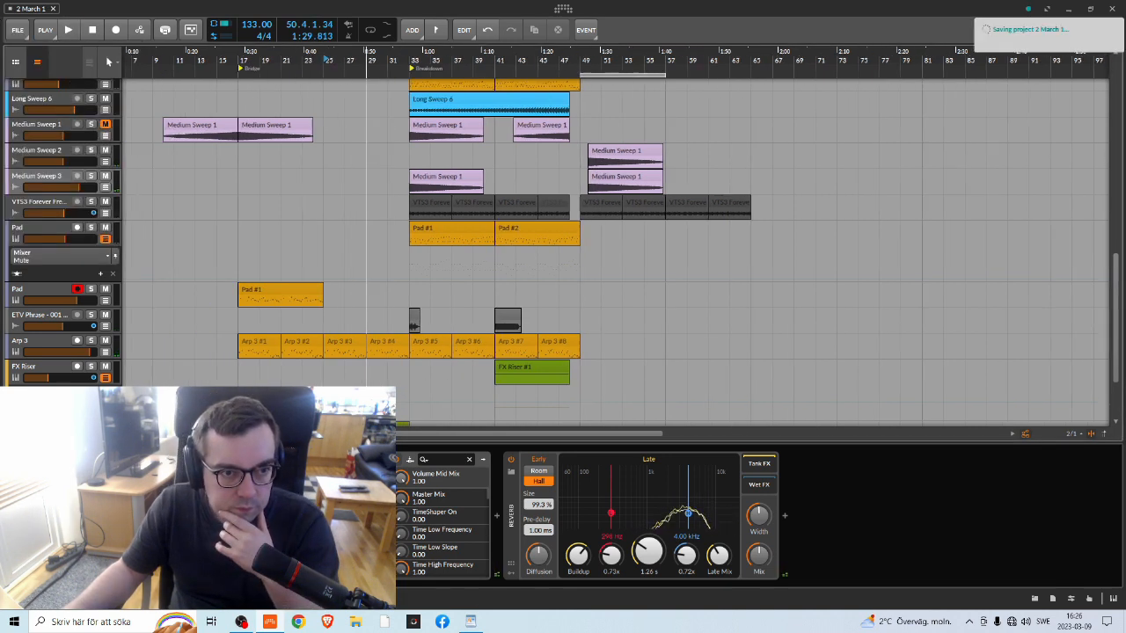
scroll(320, 145, "up", 10)
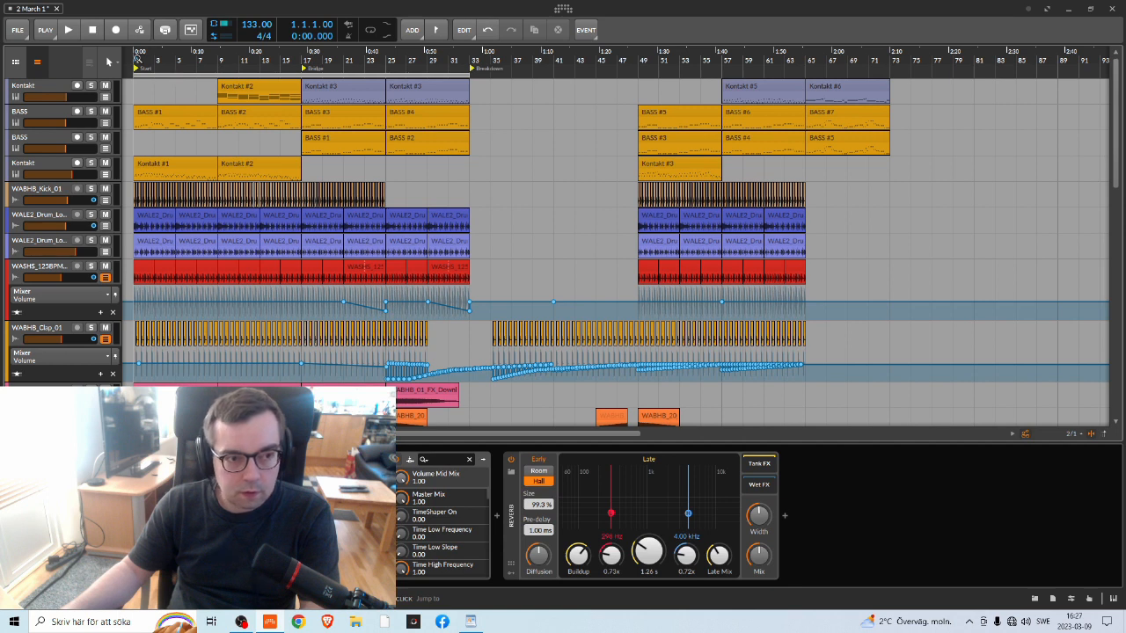
scroll(304, 175, "down", 6)
scroll(304, 175, "up", 6)
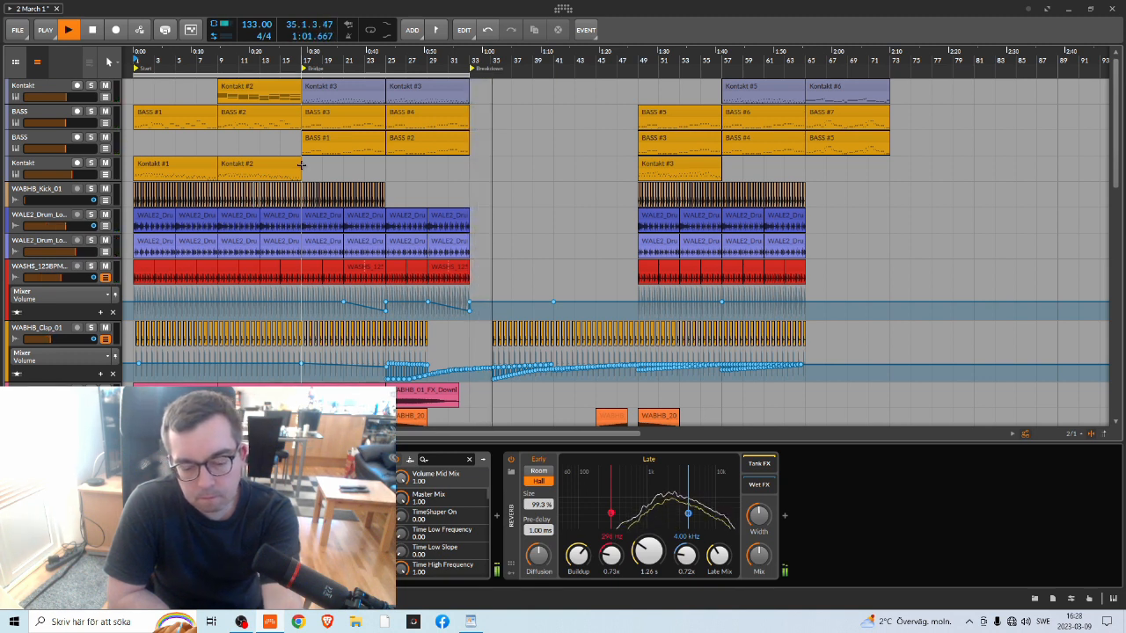
key("space")
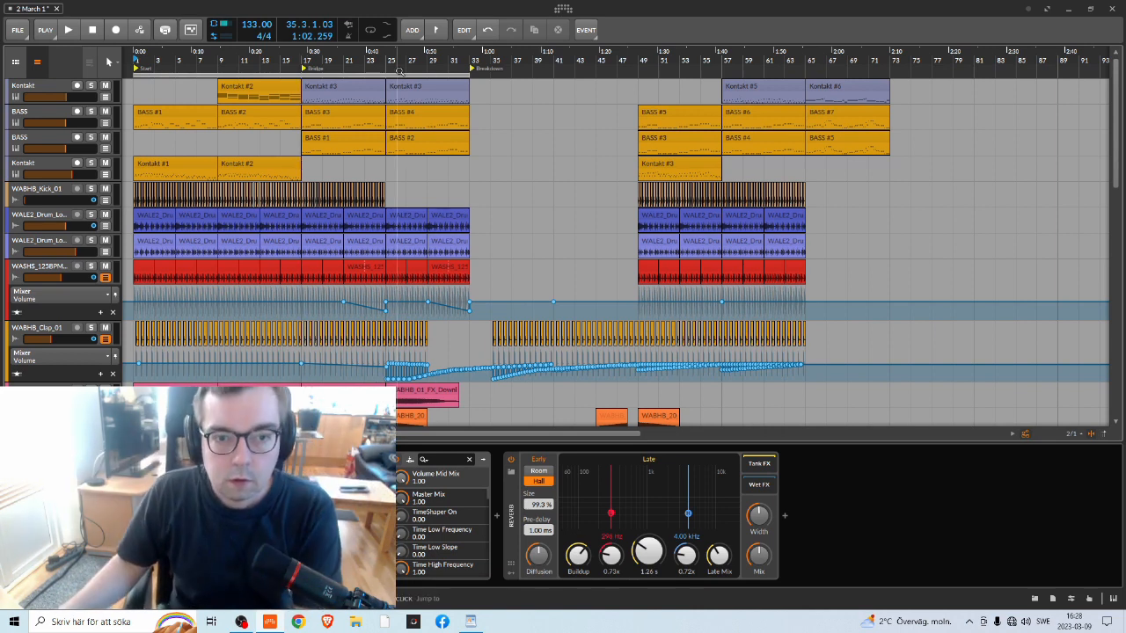
Listen from bar 25 through the breakdown to about bar 52, and set the playback position to the bridge's start at bar 17
key("space")
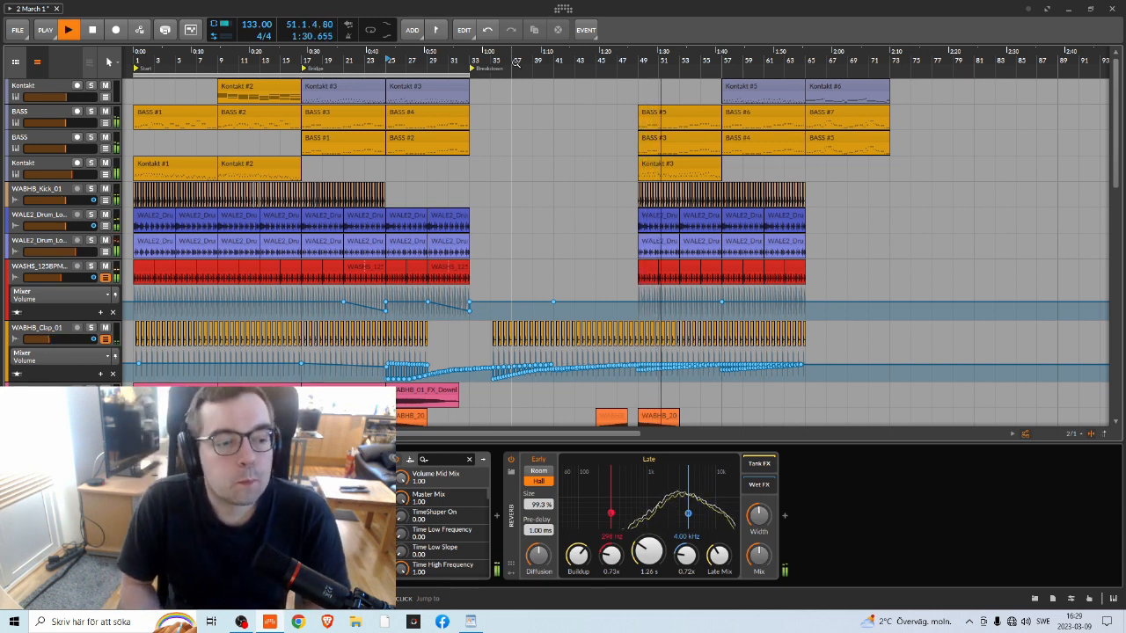
key("space")
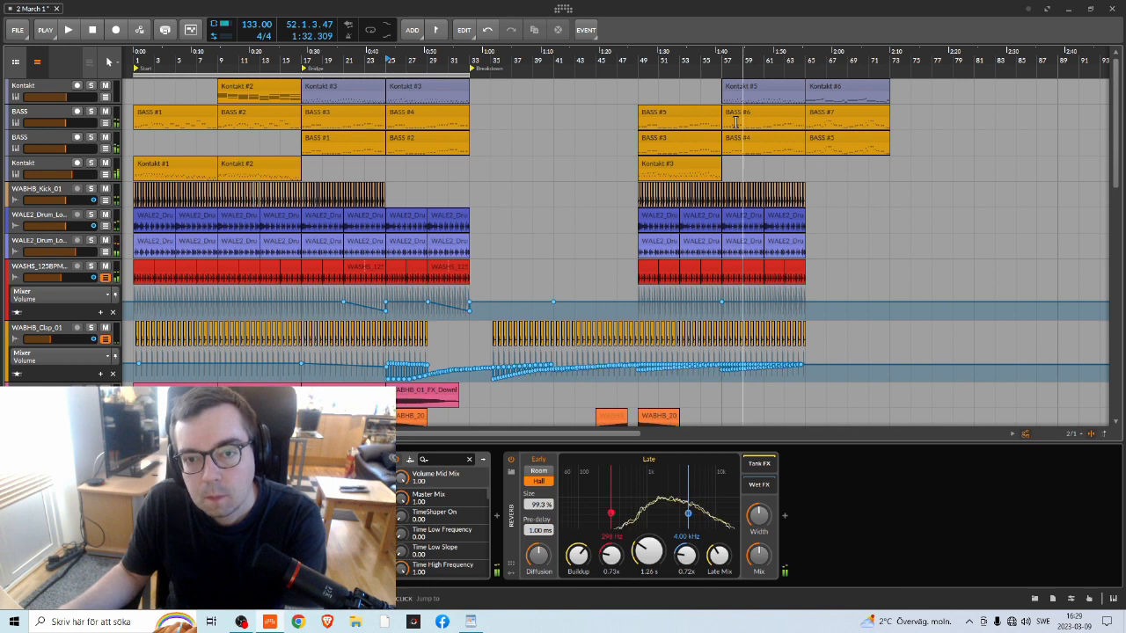
left_click_drag(353, 62, 357, 61)
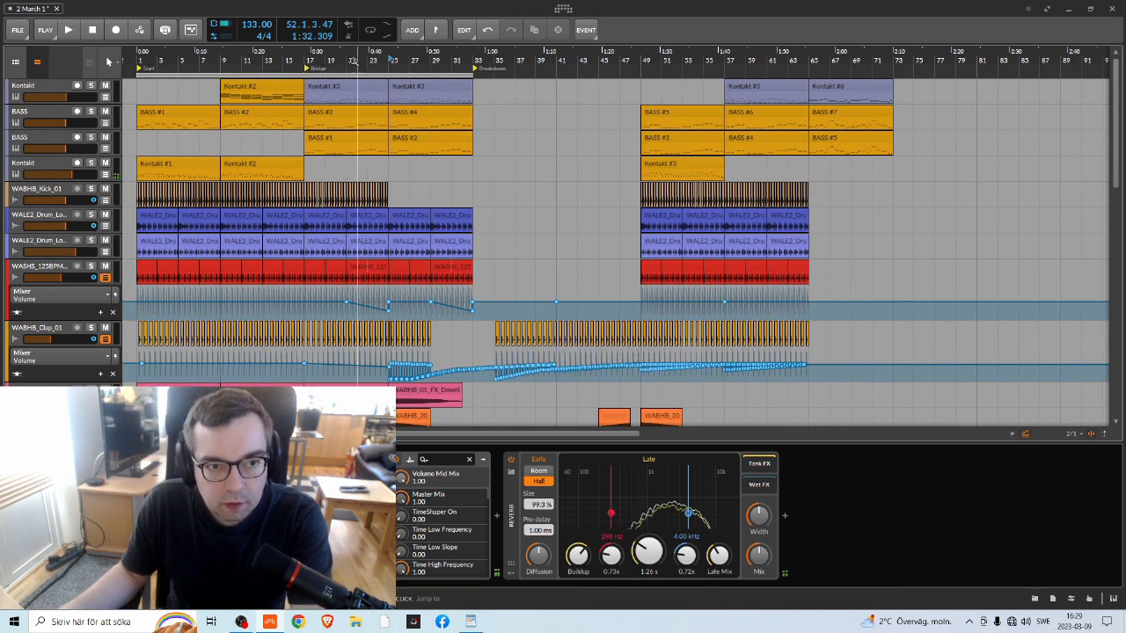
left_click(306, 61)
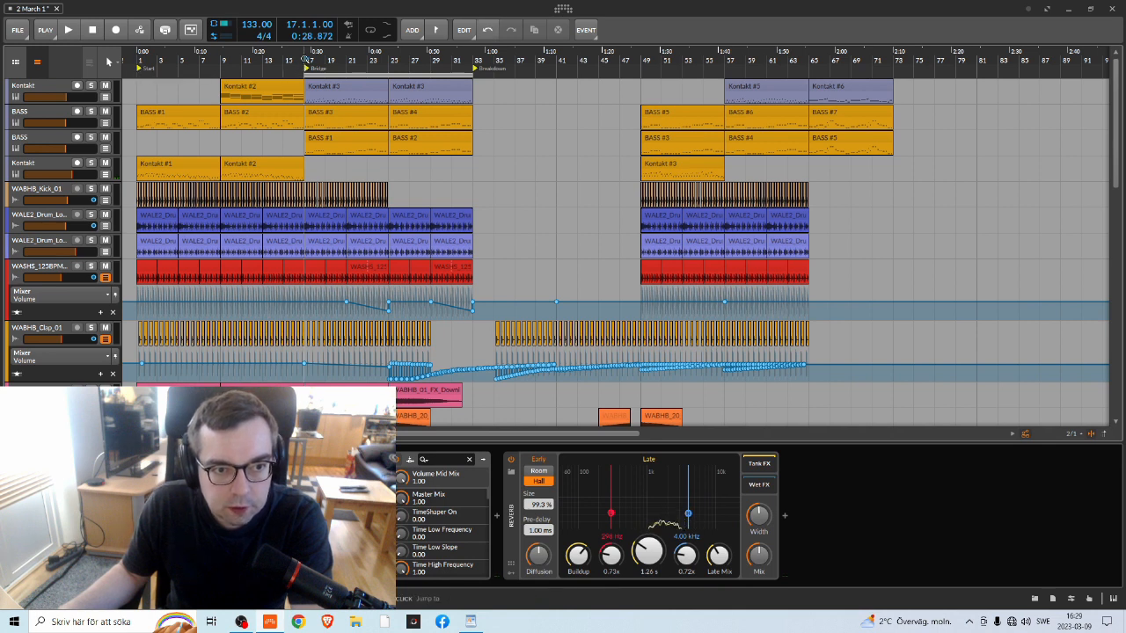
Play from the bridge's start at bar 17 while examining the drum, clap and effect tracks
key("space")
scroll(406, 259, "down", 2)
scroll(407, 255, "down", 6)
scroll(407, 246, "up", 7)
scroll(413, 246, "down", 3)
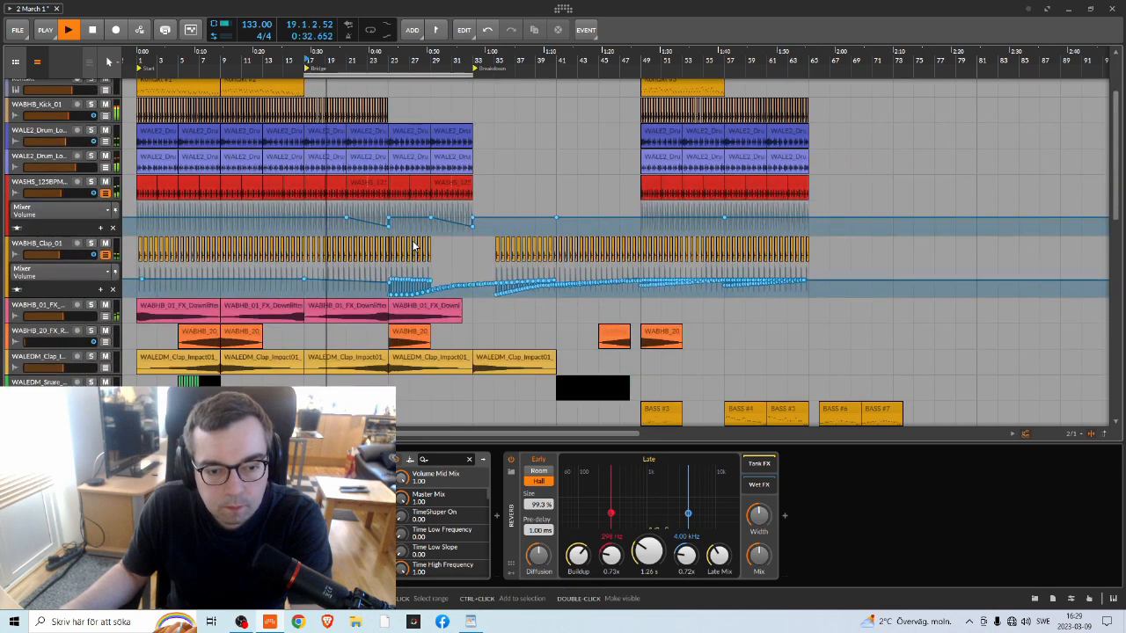
scroll(415, 255, "up", 4)
scroll(420, 335, "down", 4)
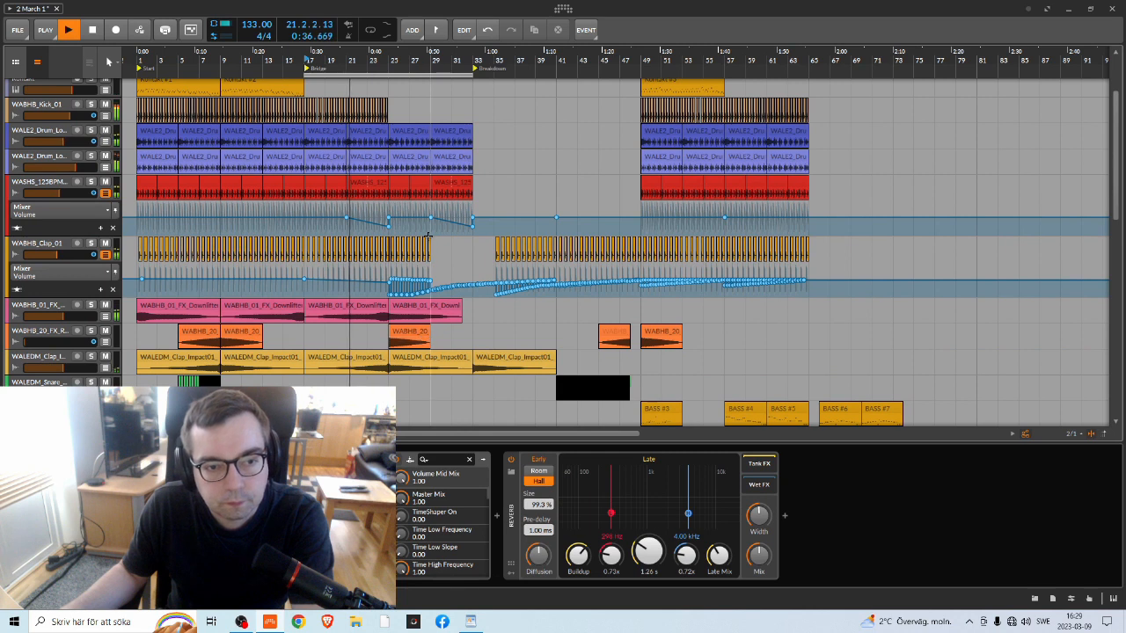
Delete the WABHB_Clap_01 clips in the first half of the bridge, between bars 17 and 25
left_click_drag(308, 57, 343, 73)
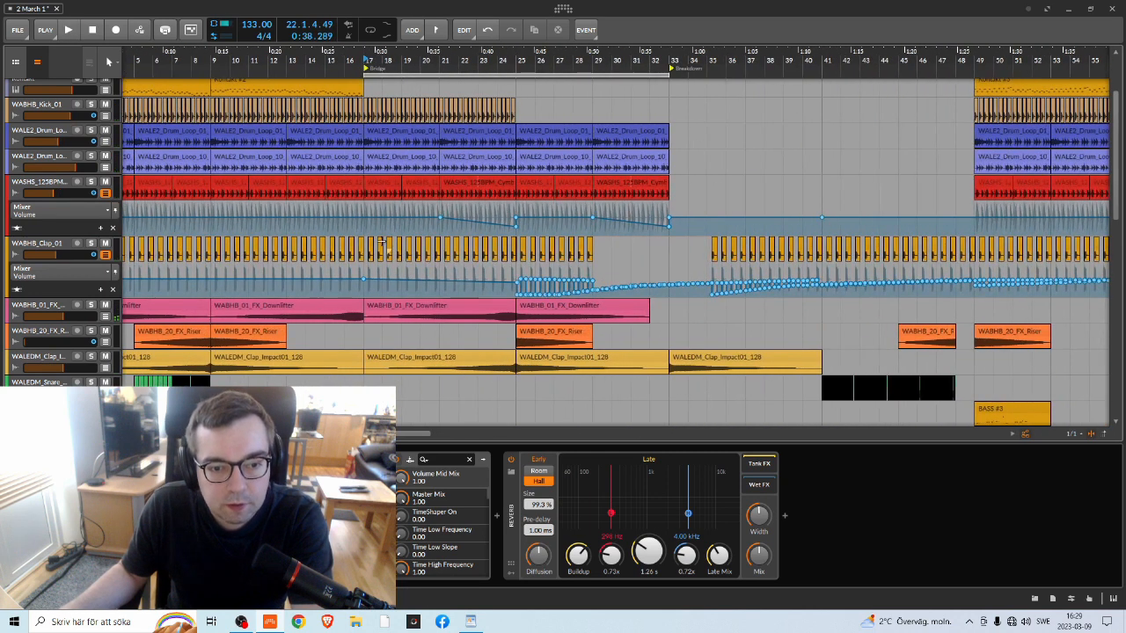
double_click(327, 62)
key("space")
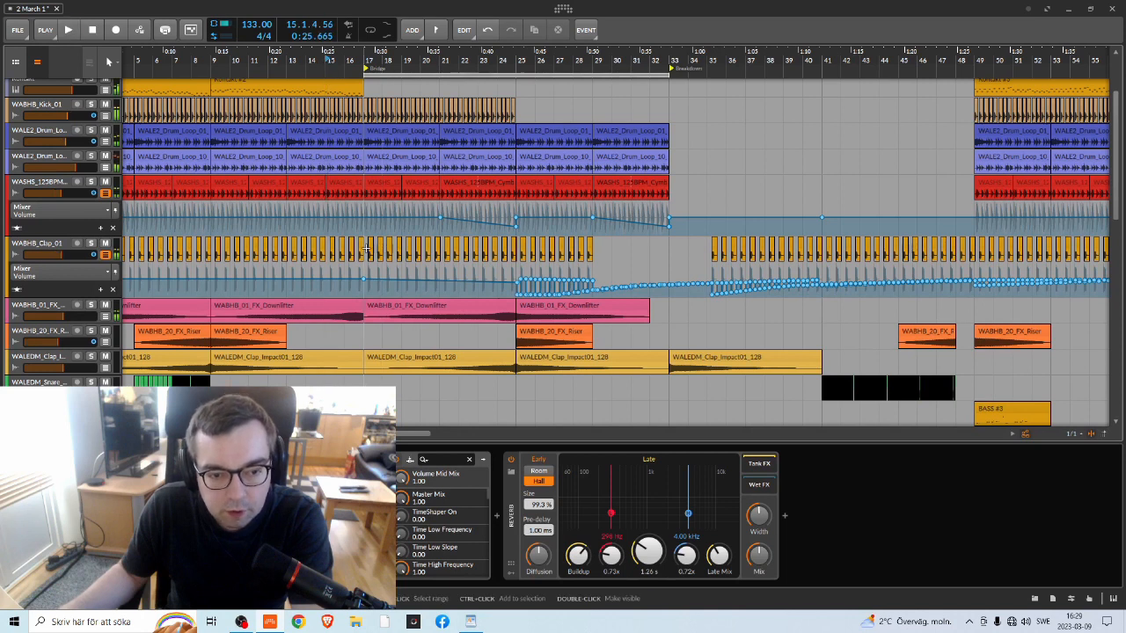
left_click_drag(508, 249, 365, 261)
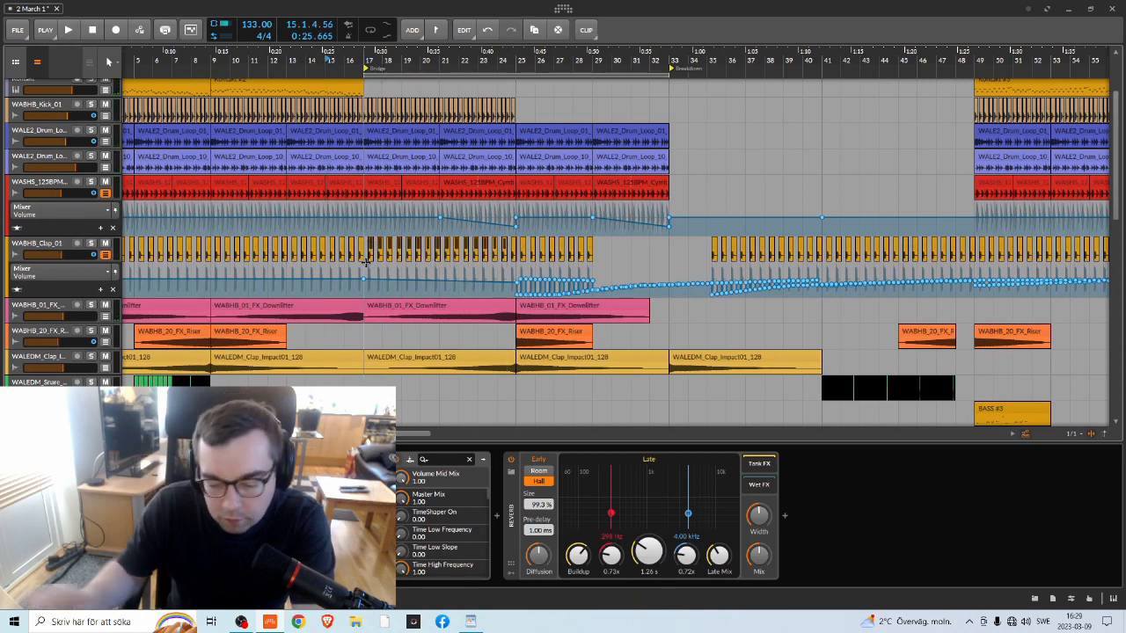
key("Delete")
Compare the bridge with and without the deleted claps by undoing and redoing the deletion, and restart playback from bar 16
key("space")
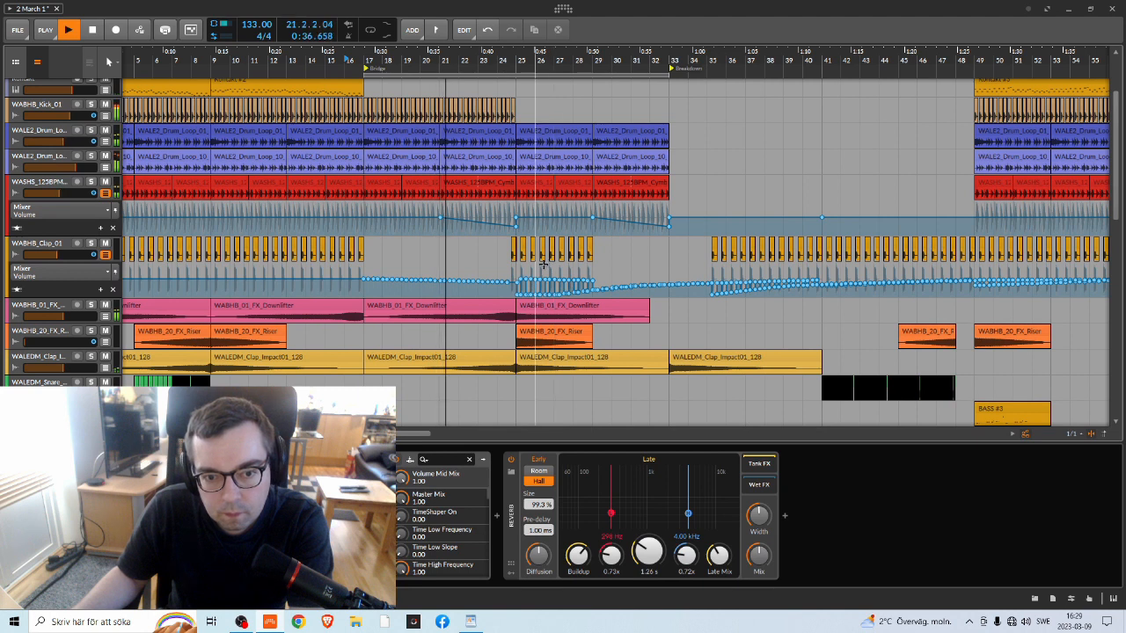
key("ctrl+z")
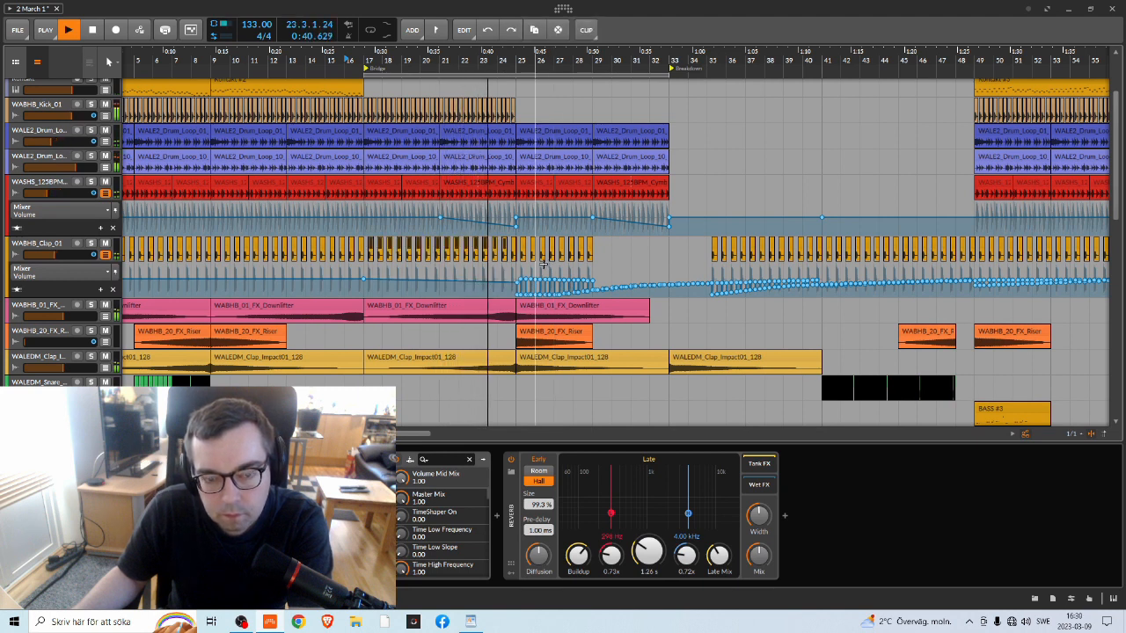
key("space")
key("ctrl+shift+z")
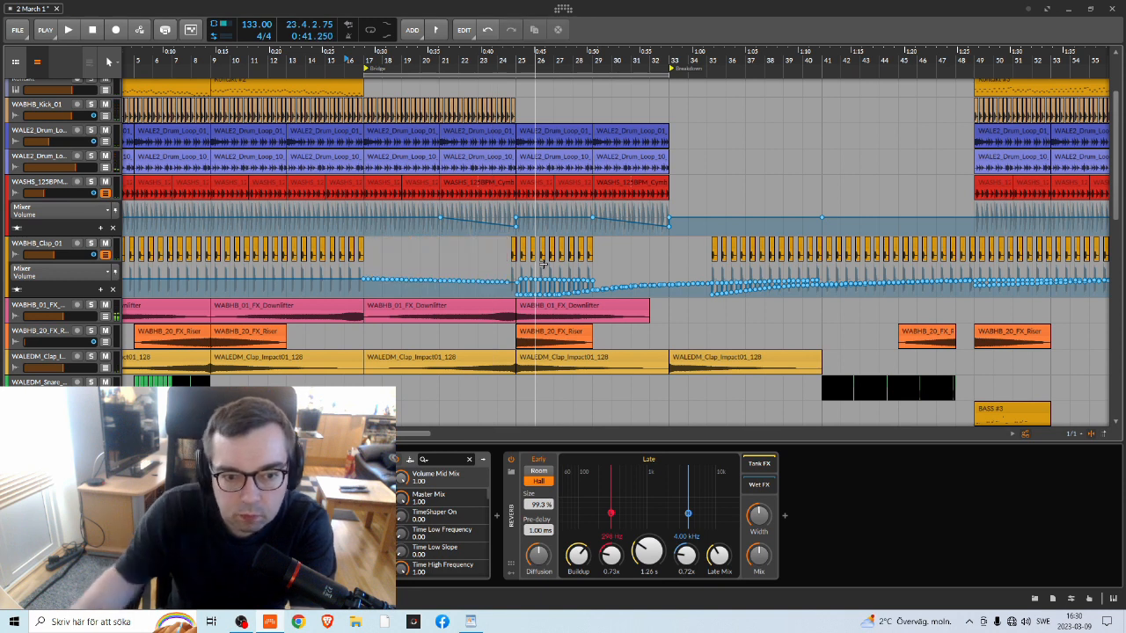
left_click(351, 59)
key("space")
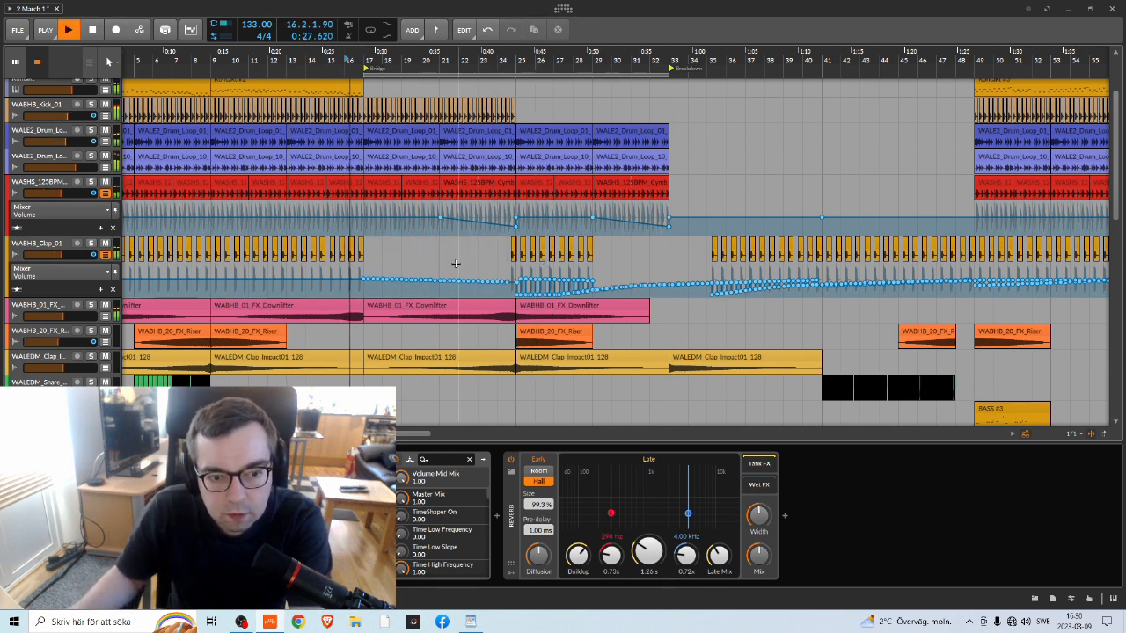
Clear the dense clap volume automation points between bars 17 and 25, and lower the volume curve there to silence
left_click_drag(440, 62, 497, 110)
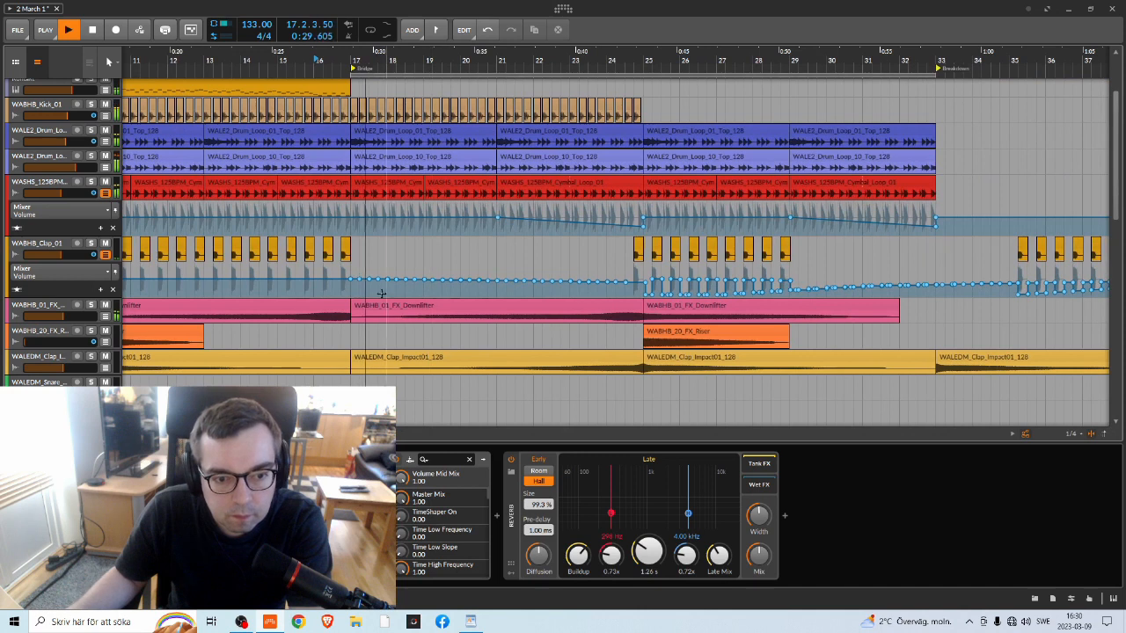
mouse_move(357, 269)
left_mouse_down()
mouse_move(418, 285)
mouse_move(618, 291)
left_mouse_up()
key("Delete")
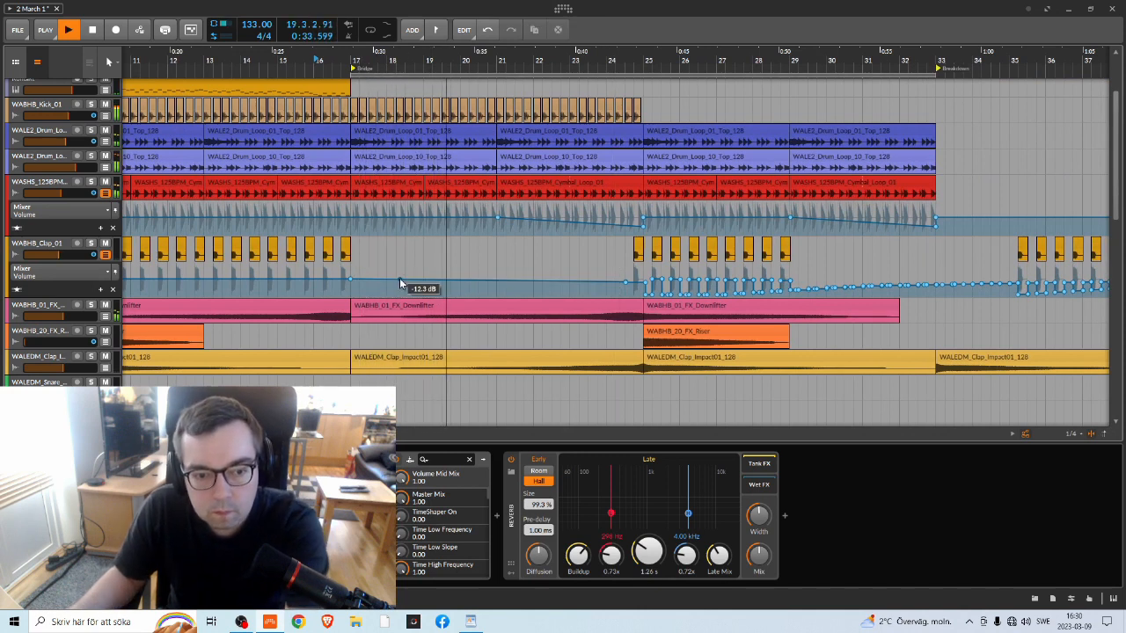
left_click(379, 279)
left_click_drag(379, 279, 350, 294)
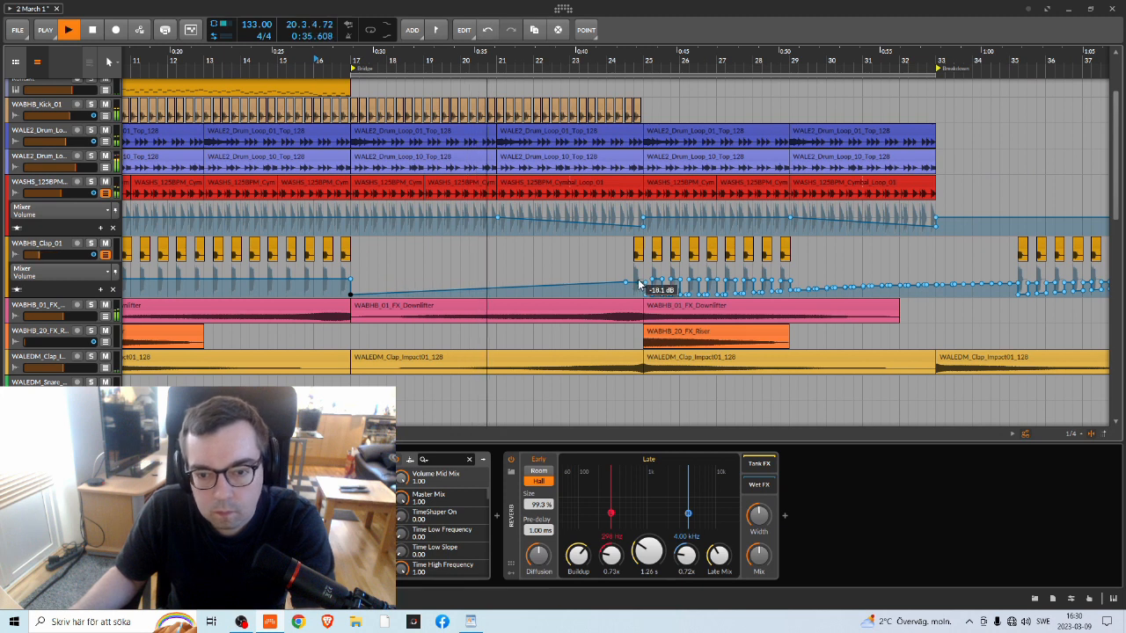
left_click_drag(624, 284, 625, 295)
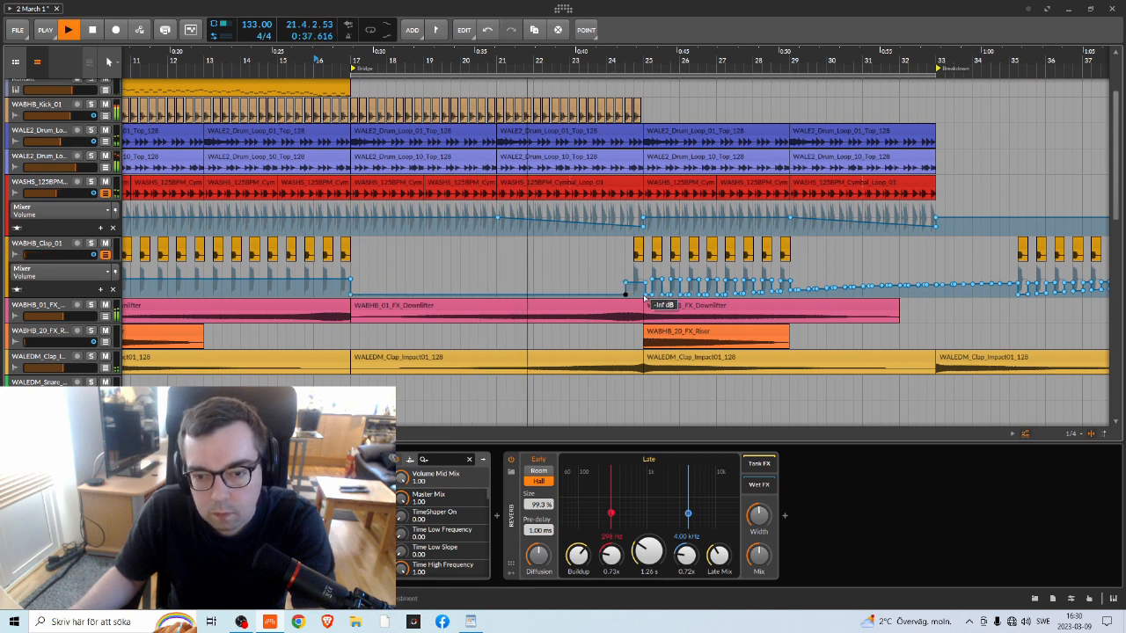
Listen through the bridge into the breakdown to about bar 39 while examining all tracks, and stop playback
left_click_drag(589, 60, 386, 119)
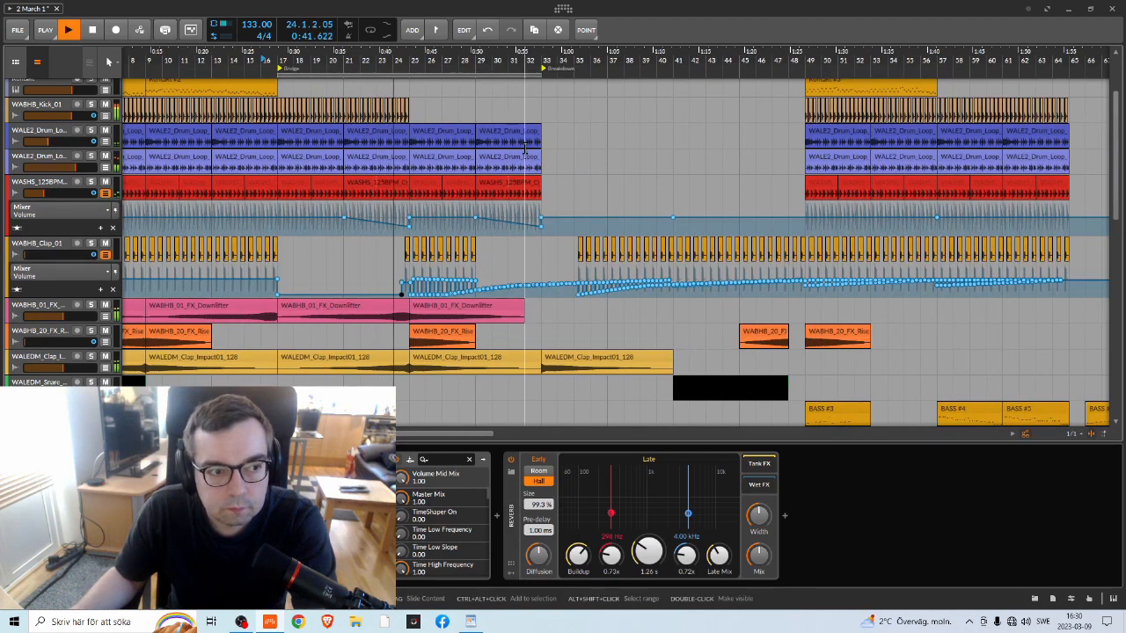
mouse_move(402, 283)
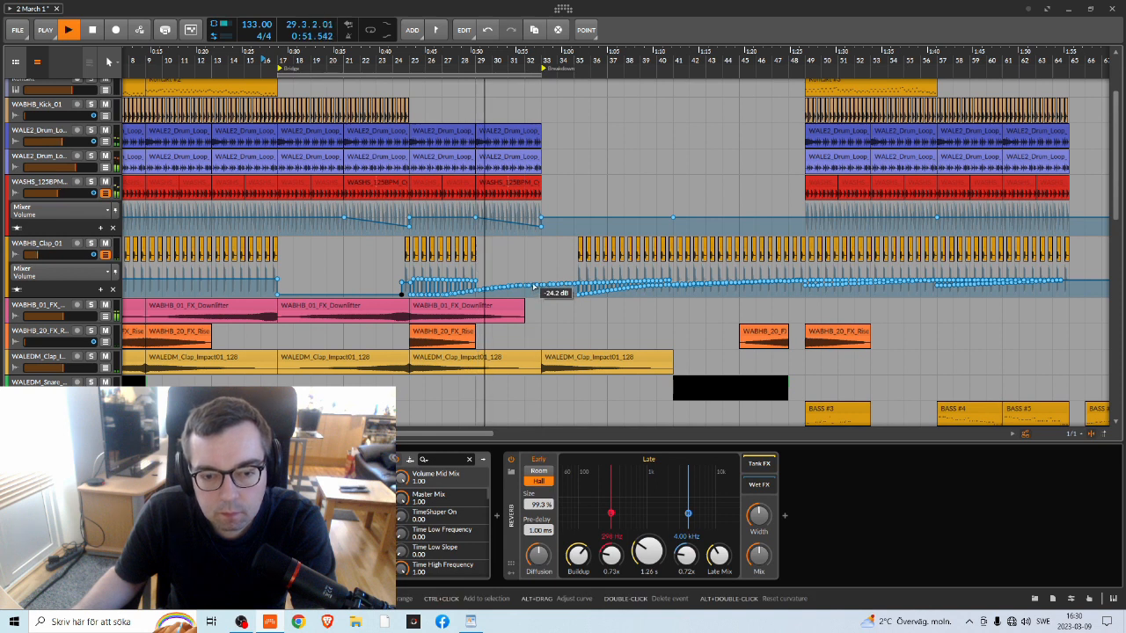
scroll(529, 273, "down", 3)
scroll(528, 272, "down", 5)
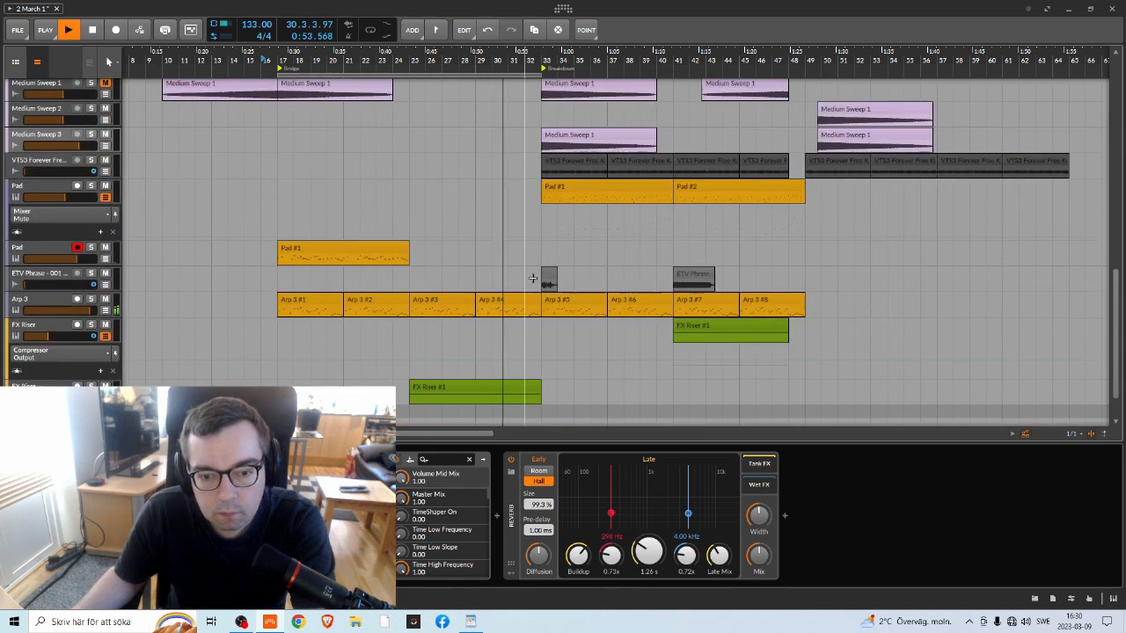
scroll(531, 276, "down", 2)
scroll(532, 278, "up", 7)
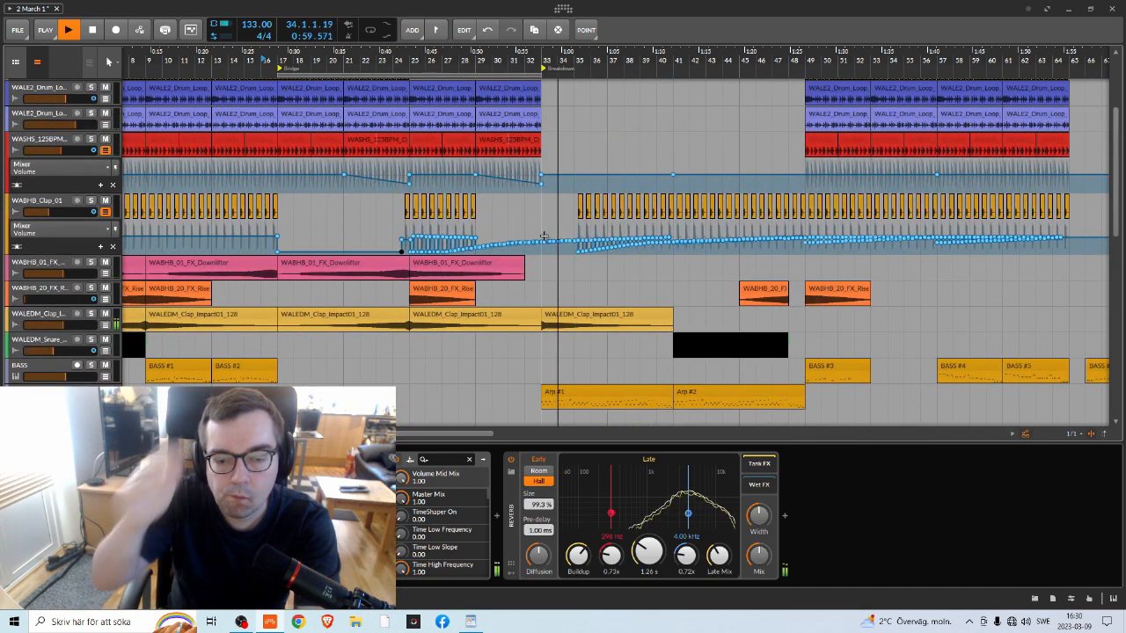
scroll(521, 267, "up", 3)
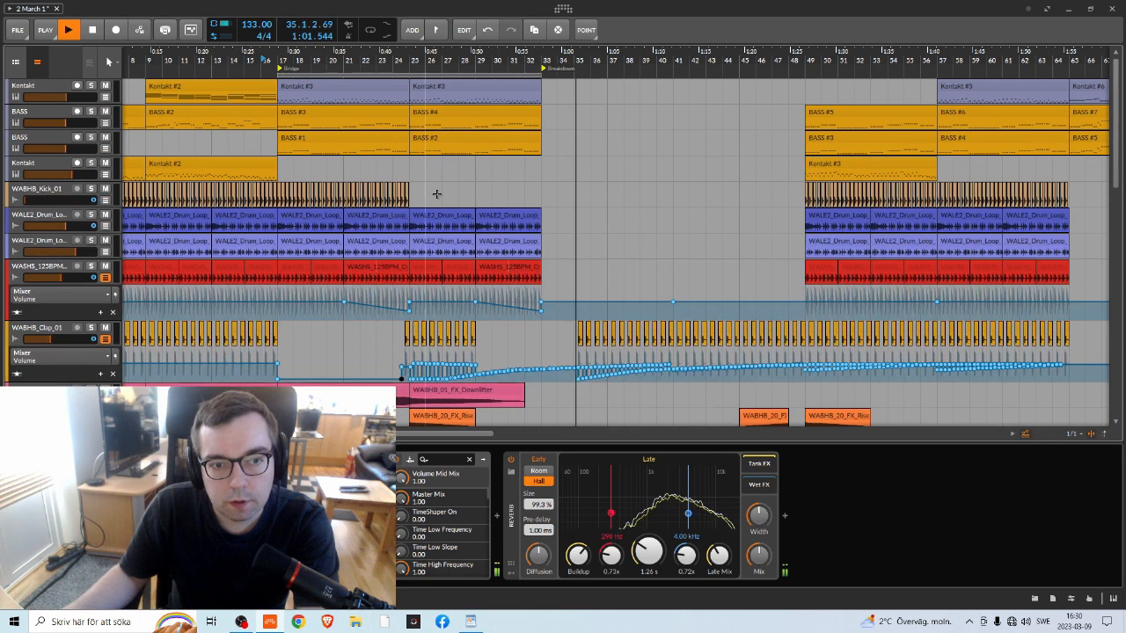
scroll(491, 243, "down", 3)
scroll(493, 247, "up", 4)
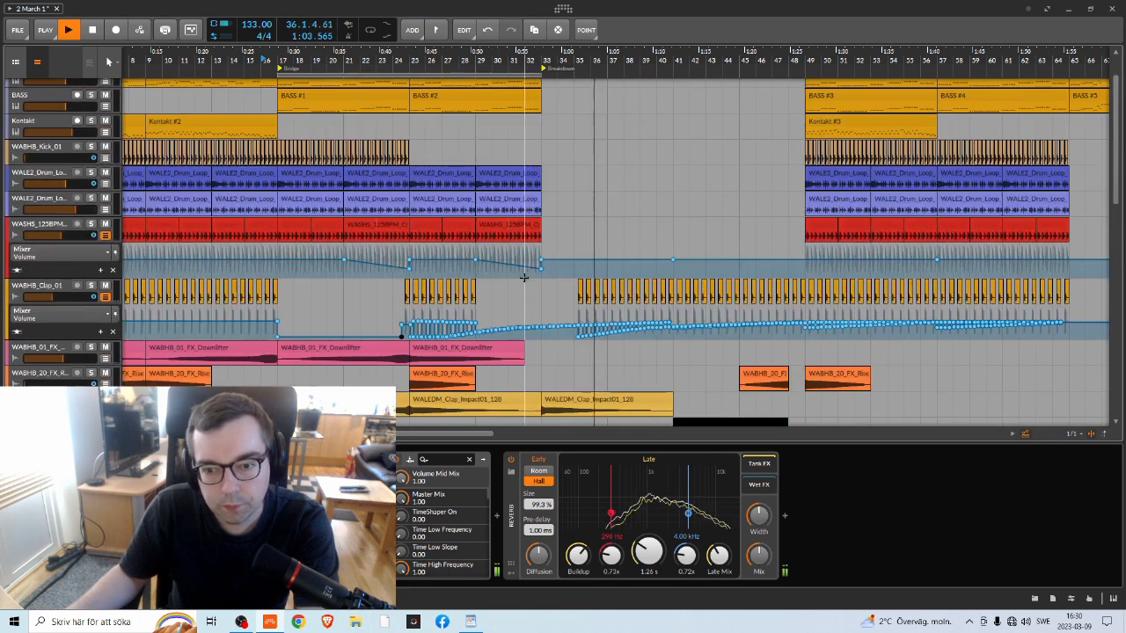
scroll(532, 271, "down", 1)
scroll(535, 267, "up", 3)
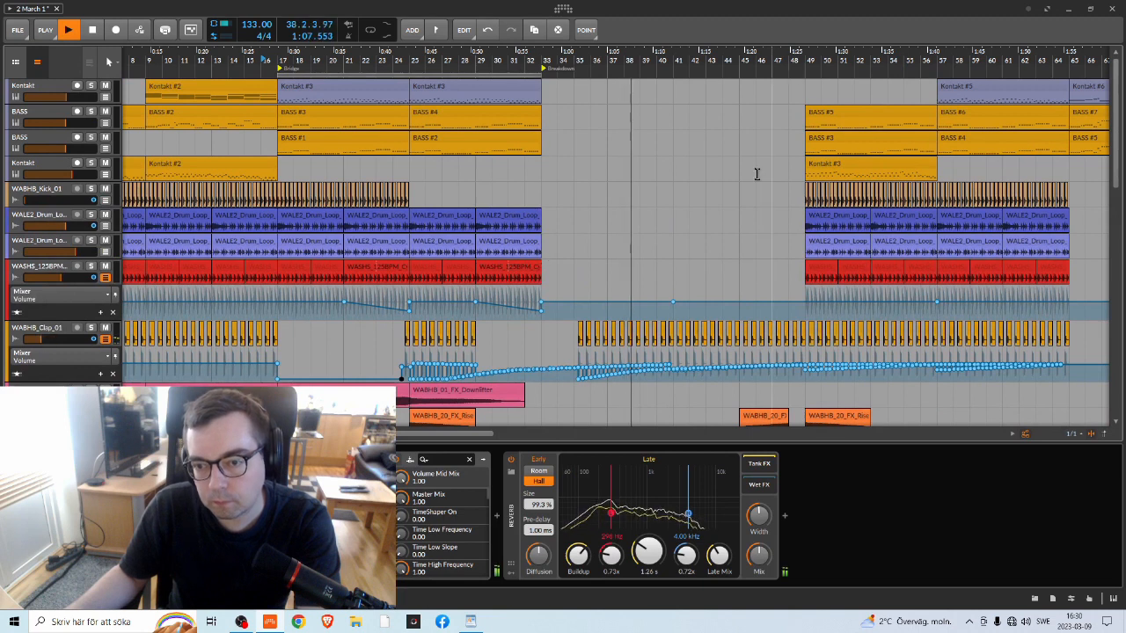
left_click_drag(755, 58, 754, 23)
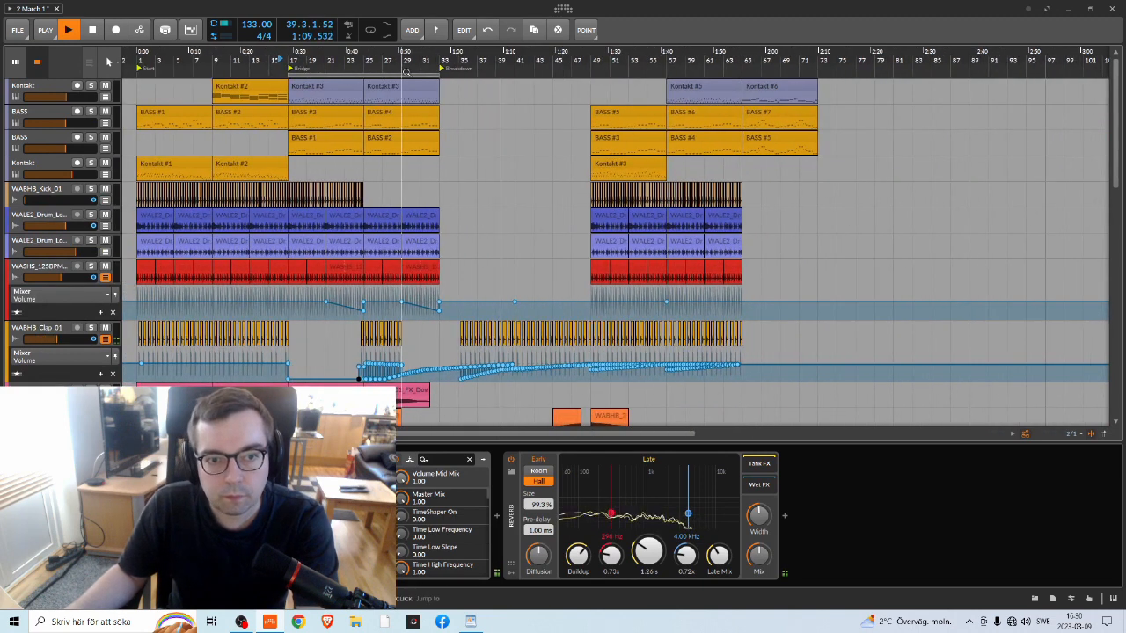
key("space")
Move the loop region over the section after the breakdown, from bar 49 to bar 65
left_click_drag(403, 76, 706, 76)
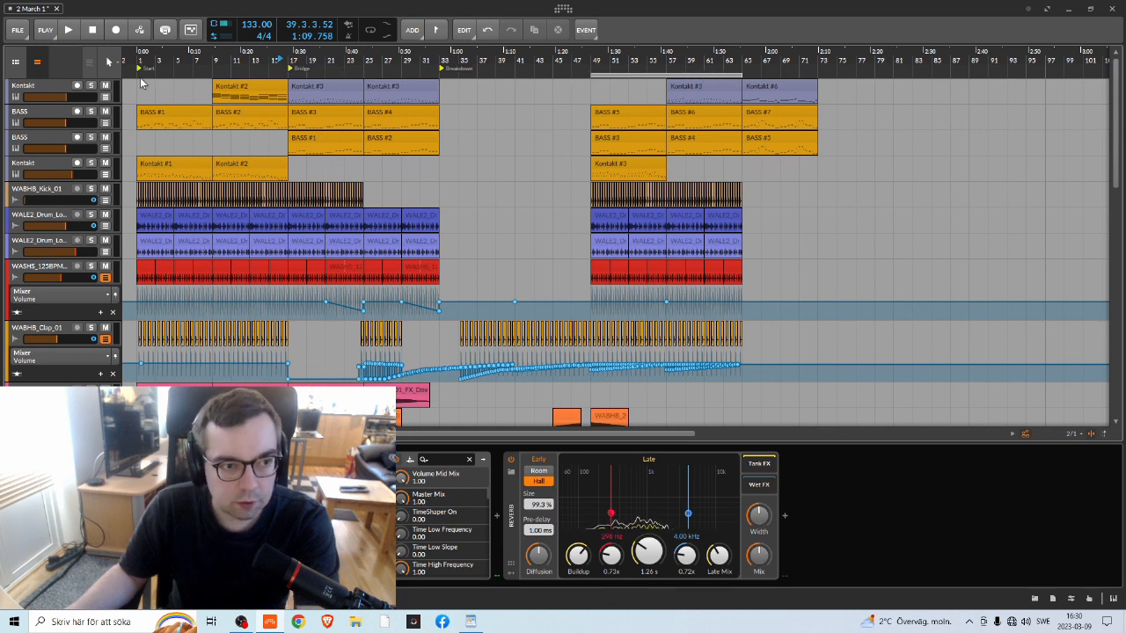
left_click(243, 97)
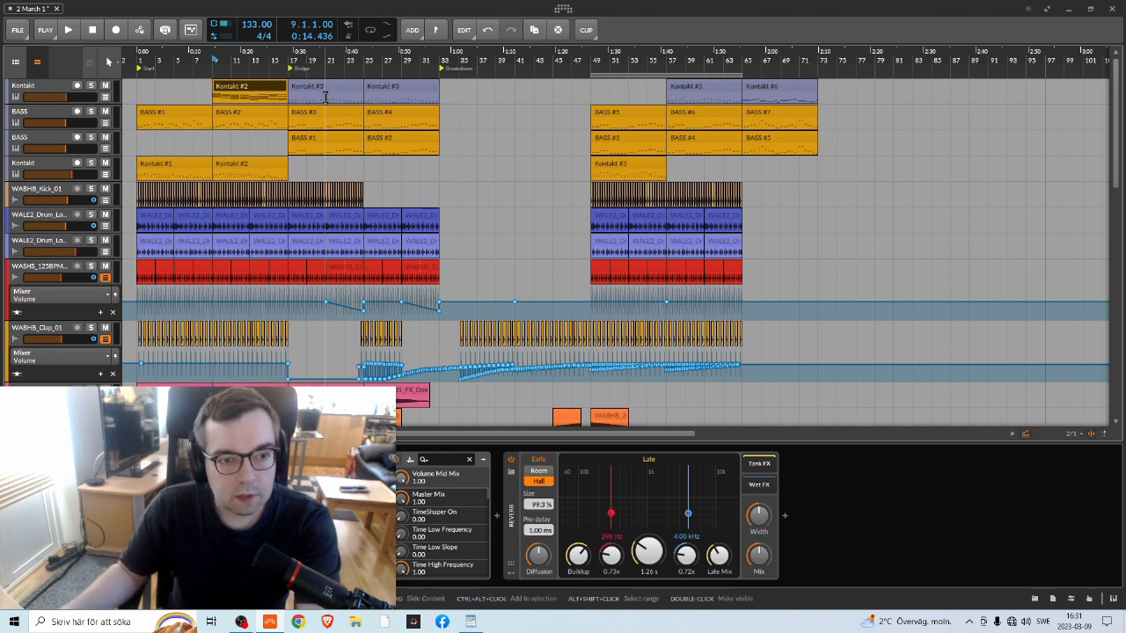
left_click_drag(612, 75, 517, 74)
left_click(296, 96)
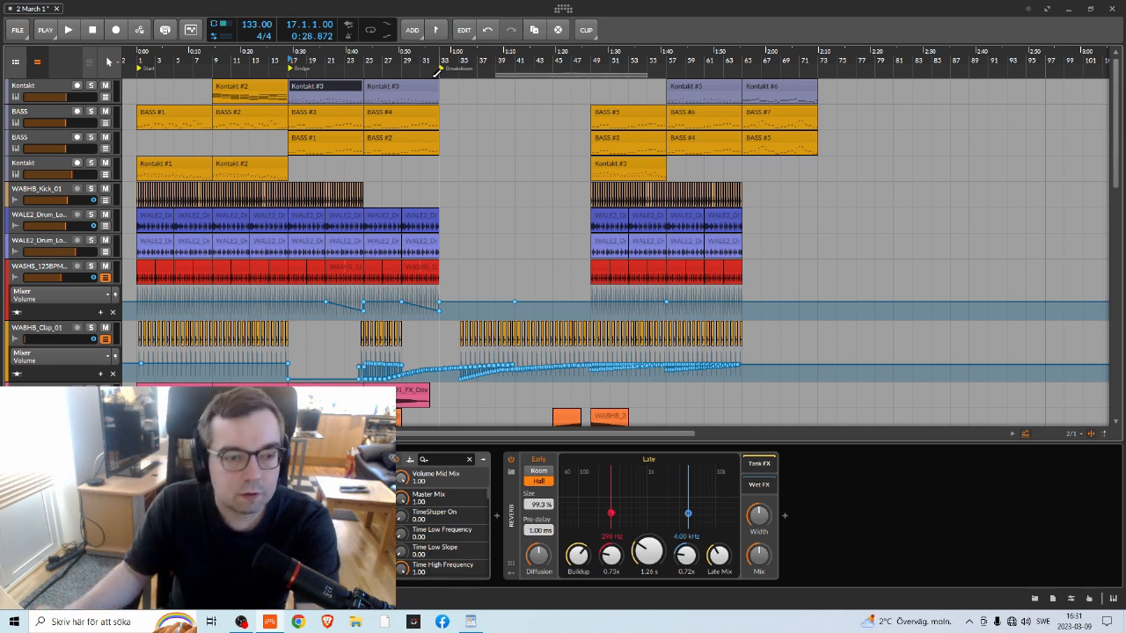
left_click_drag(532, 76, 572, 86)
Insert a cue marker at bar 49 and start its name with "Ch"
scroll(484, 95, "right", 3)
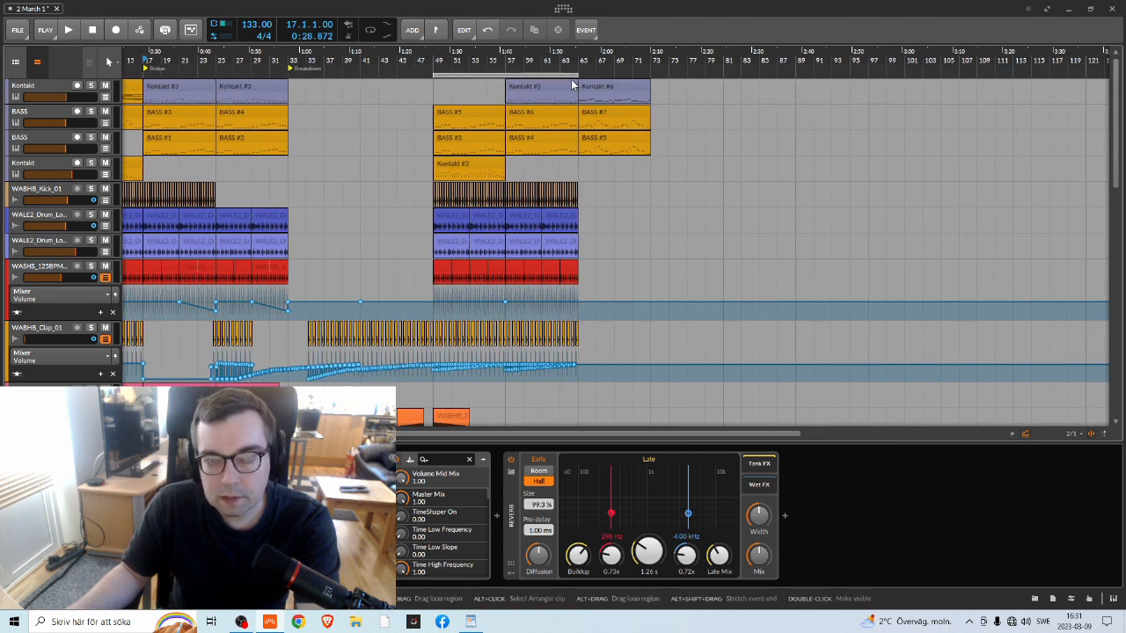
right_click(438, 61)
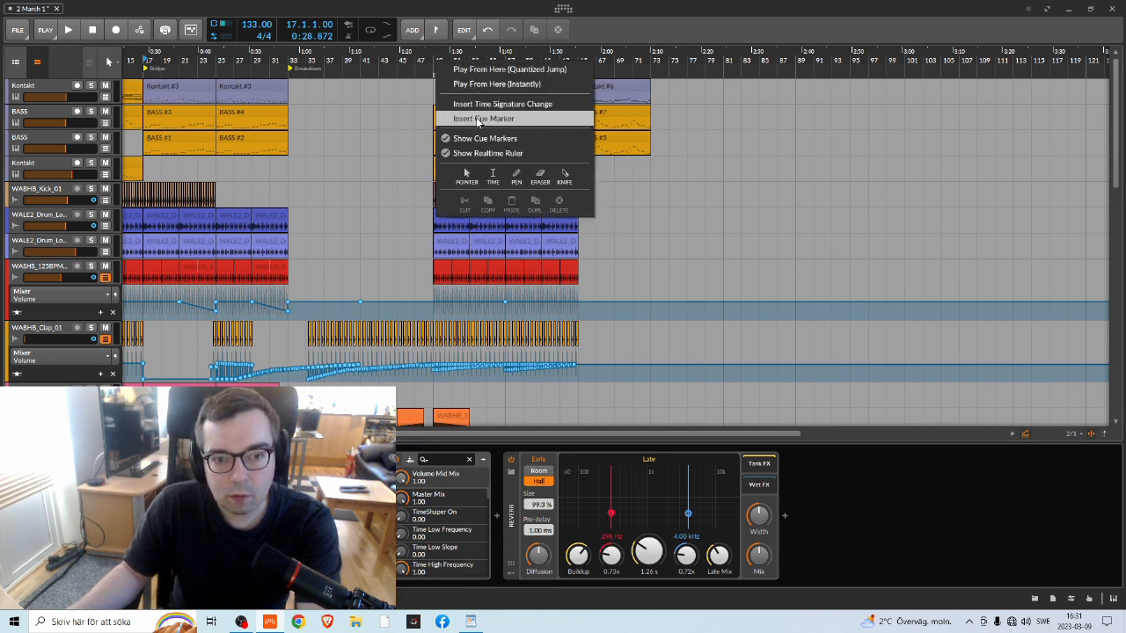
left_click(477, 118)
left_click(438, 69)
right_click(438, 69)
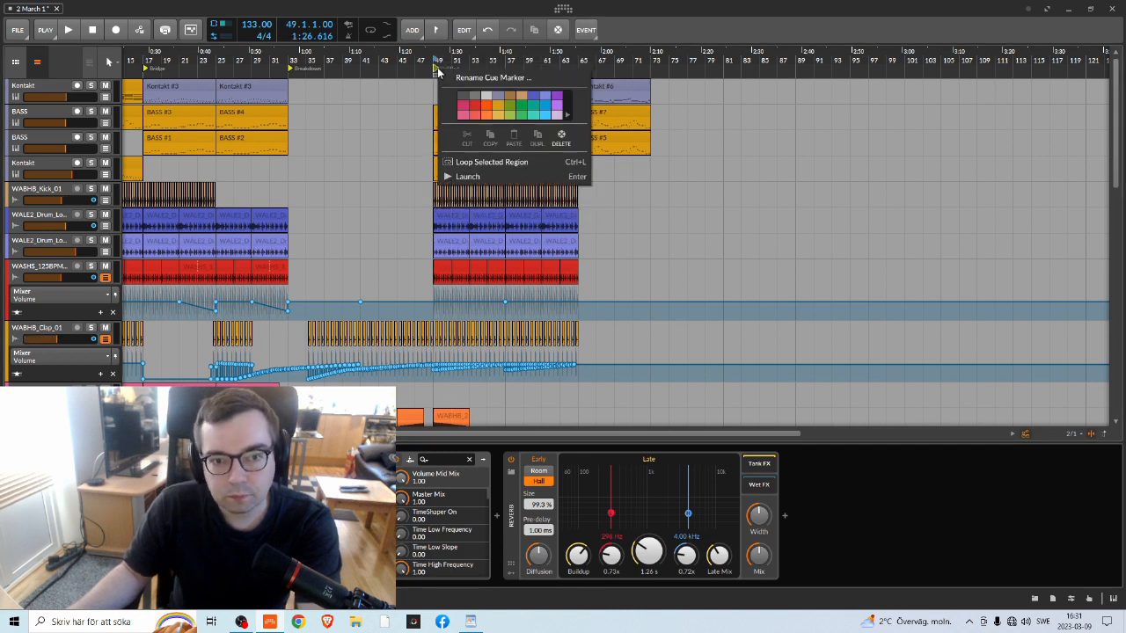
left_click(468, 77)
type("Cli")
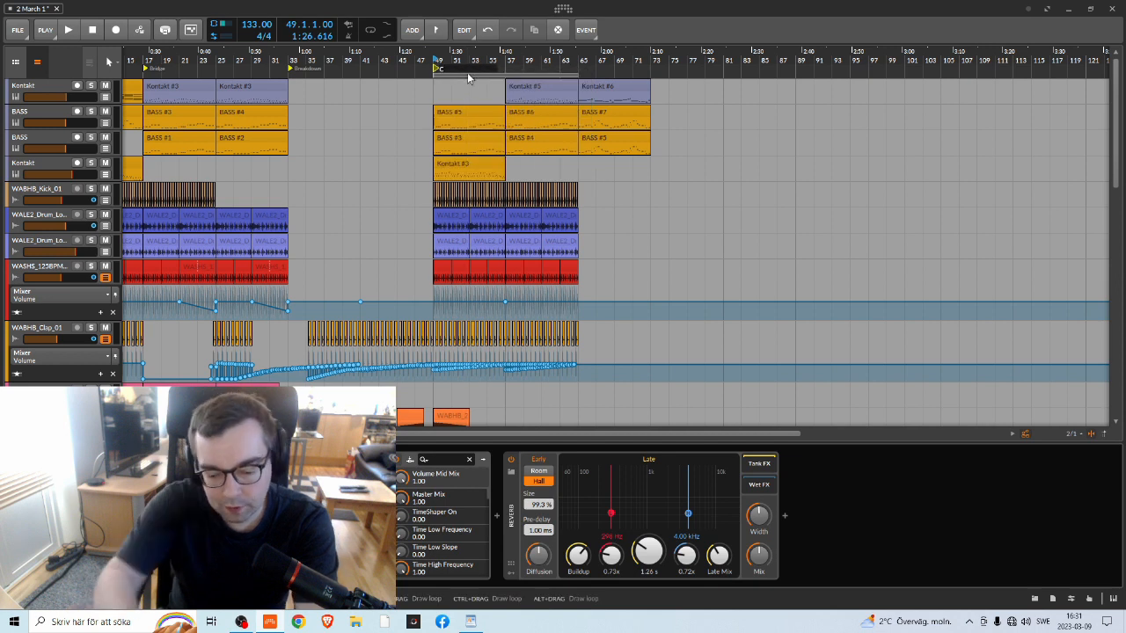
Switch to the WordPad document bada to fetch the letter o, and extend the bar 49 marker's name to "Chor"
key("alt+Tab")
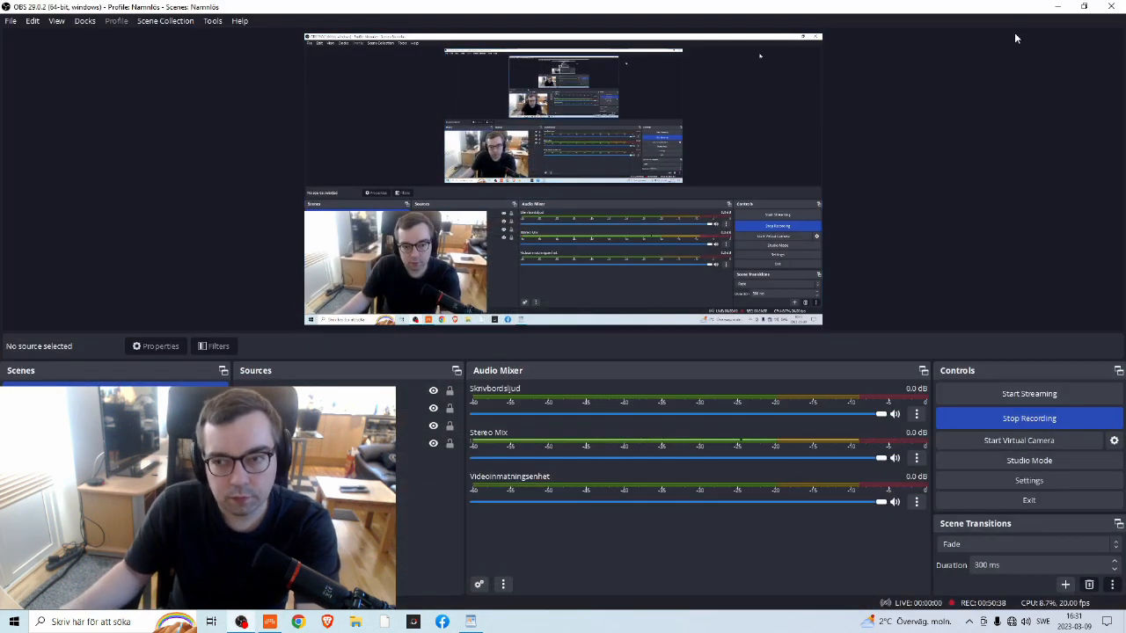
left_click(1058, 6)
left_click(471, 621)
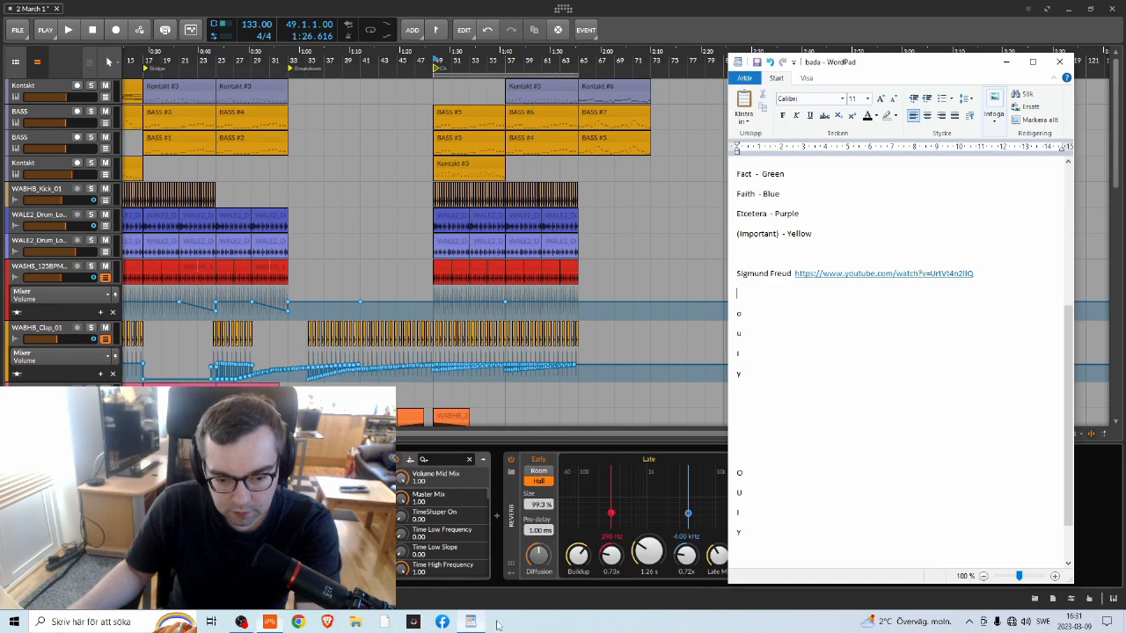
left_click(654, 272)
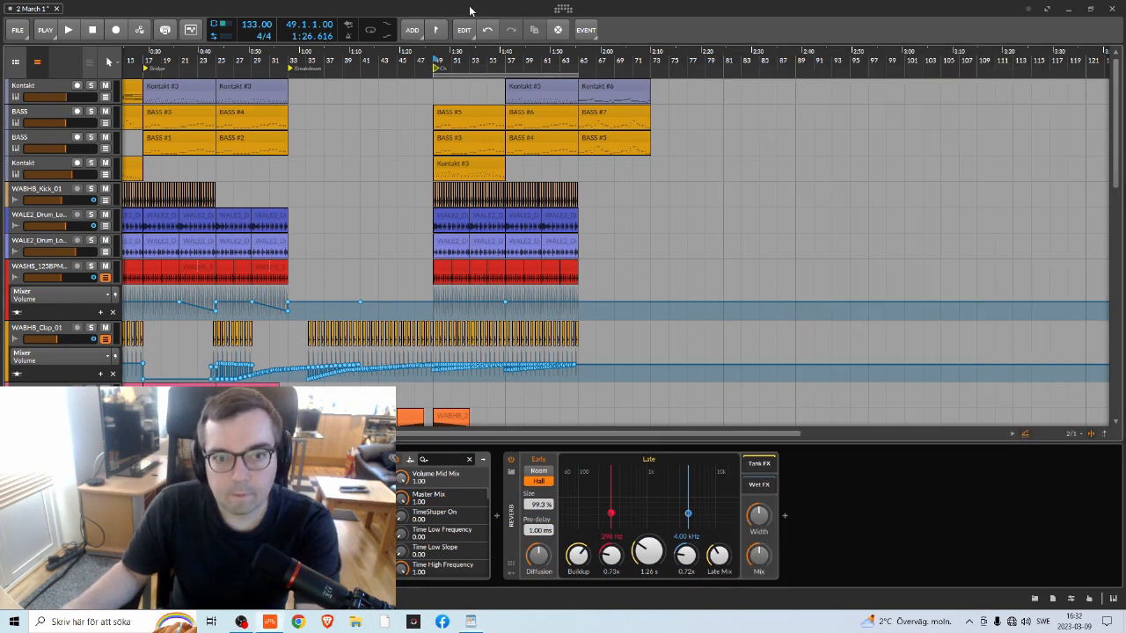
right_click(442, 67)
left_click(485, 76)
type("Cho")
Fetch the letter u from the WordPad document and complete the bar 49 marker's name as "Chorus"
key("alt+Tab")
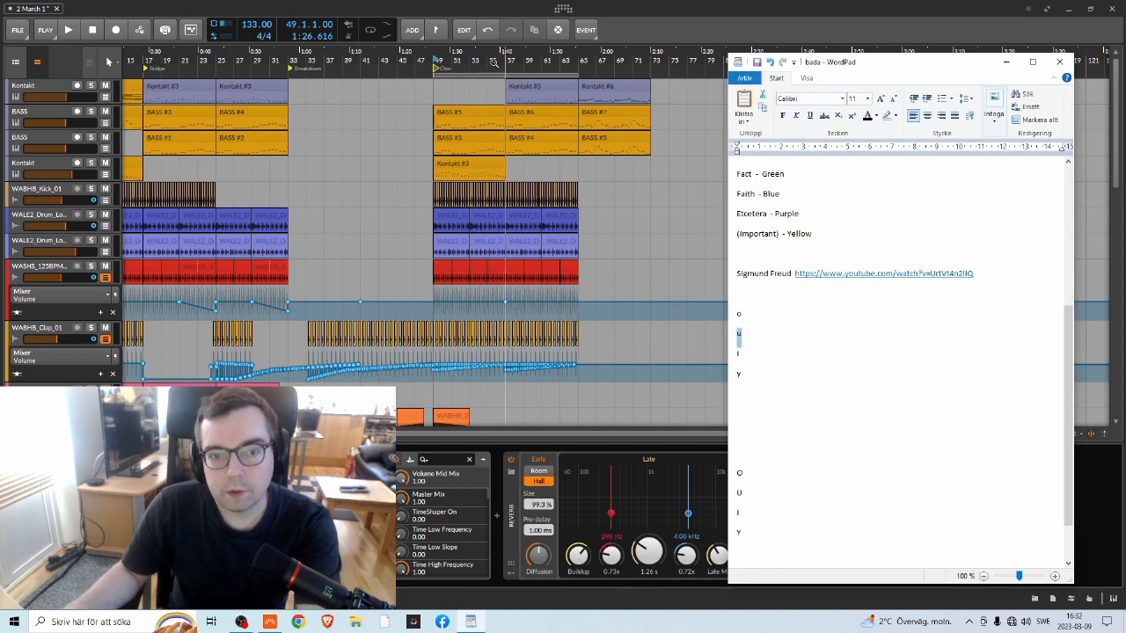
key("alt+Tab")
right_click(442, 68)
left_click(477, 76)
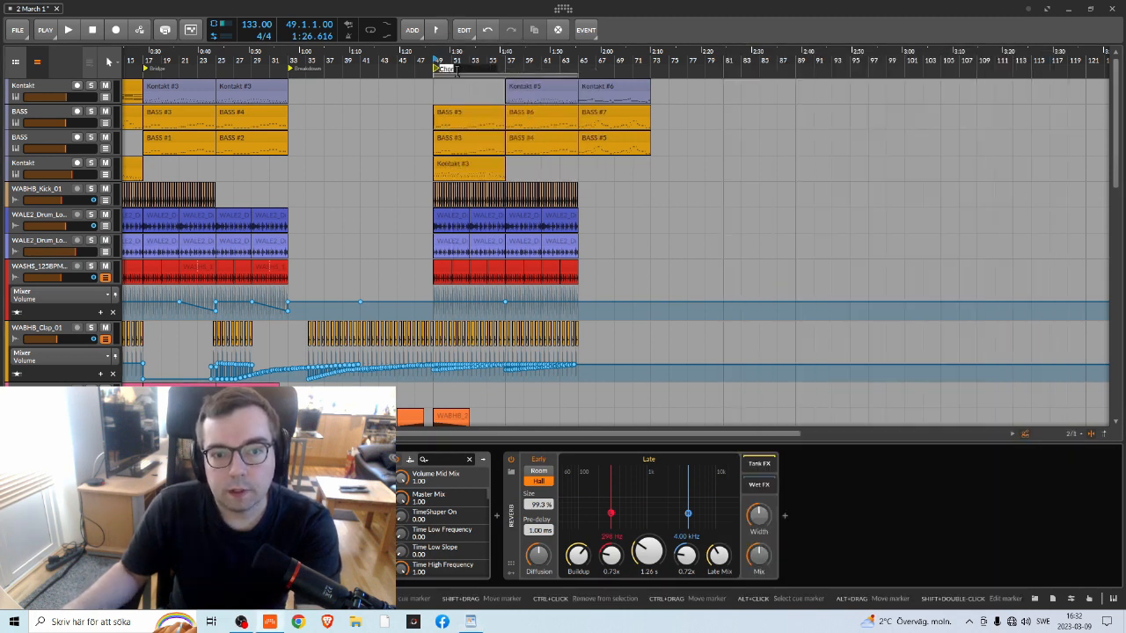
type("us")
key("Return")
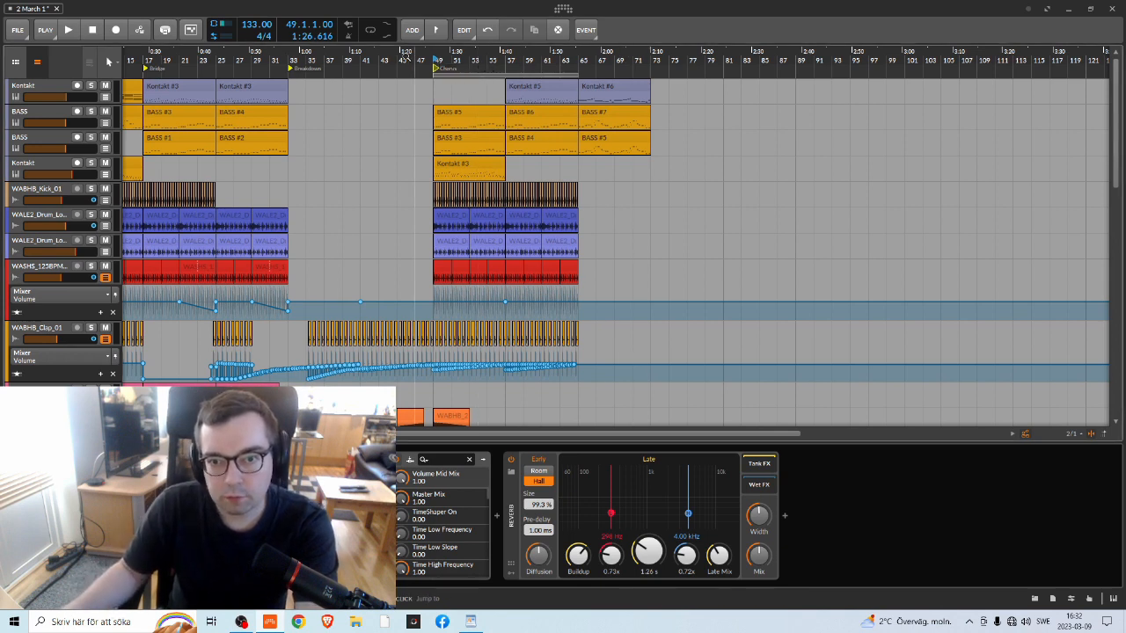
left_click_drag(308, 51, 414, 49)
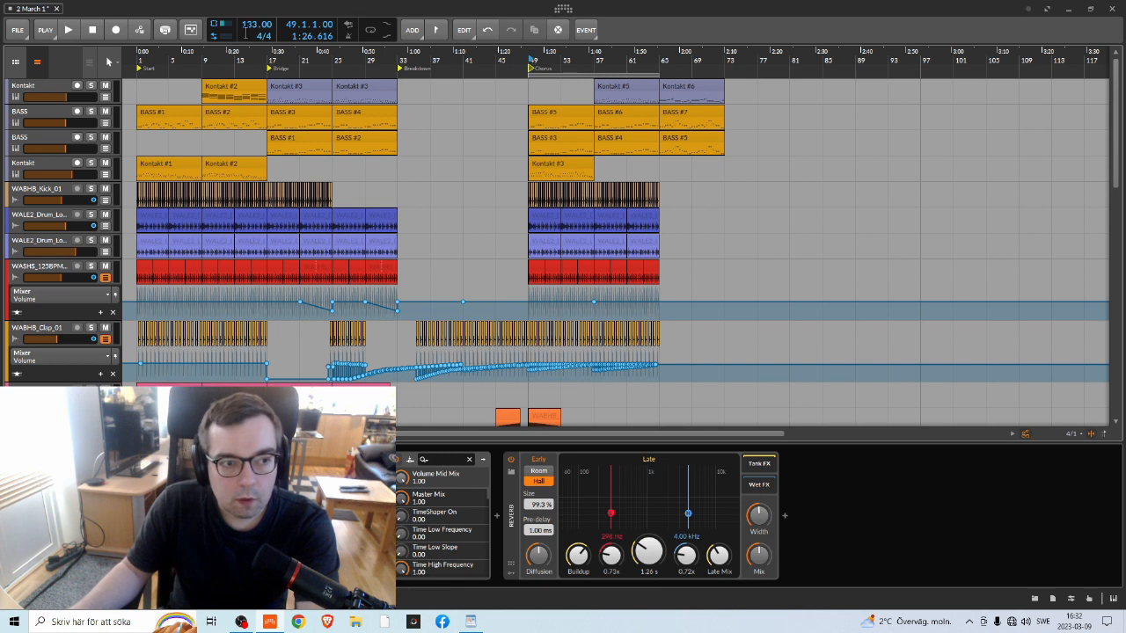
Save the project 2 March 1 with the finished section cue markers
left_click(17, 30)
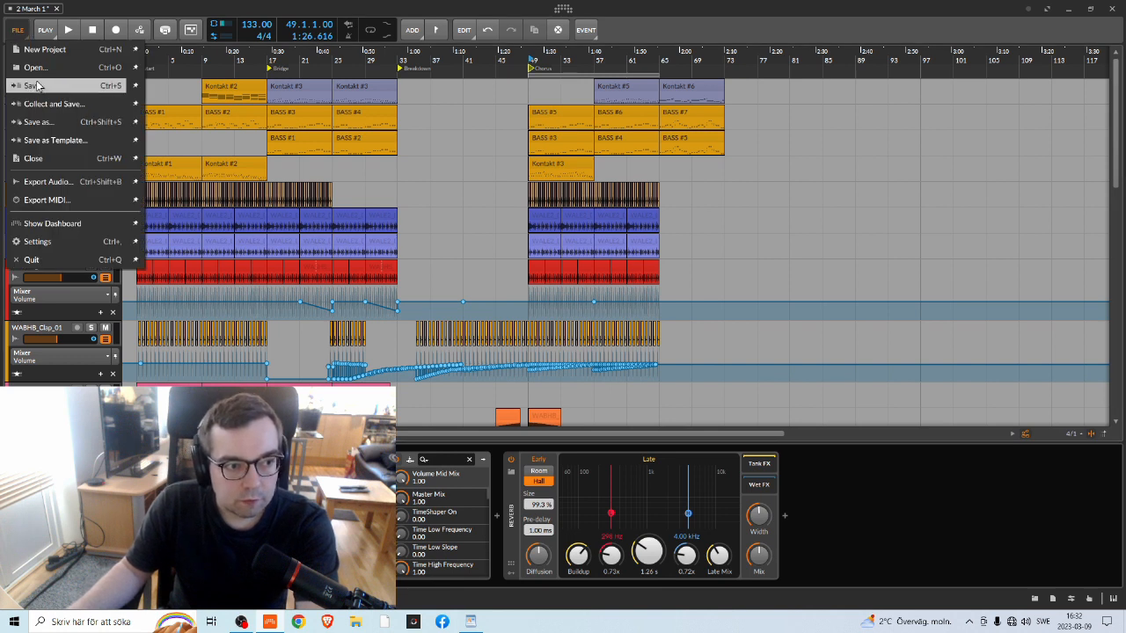
left_click(38, 86)
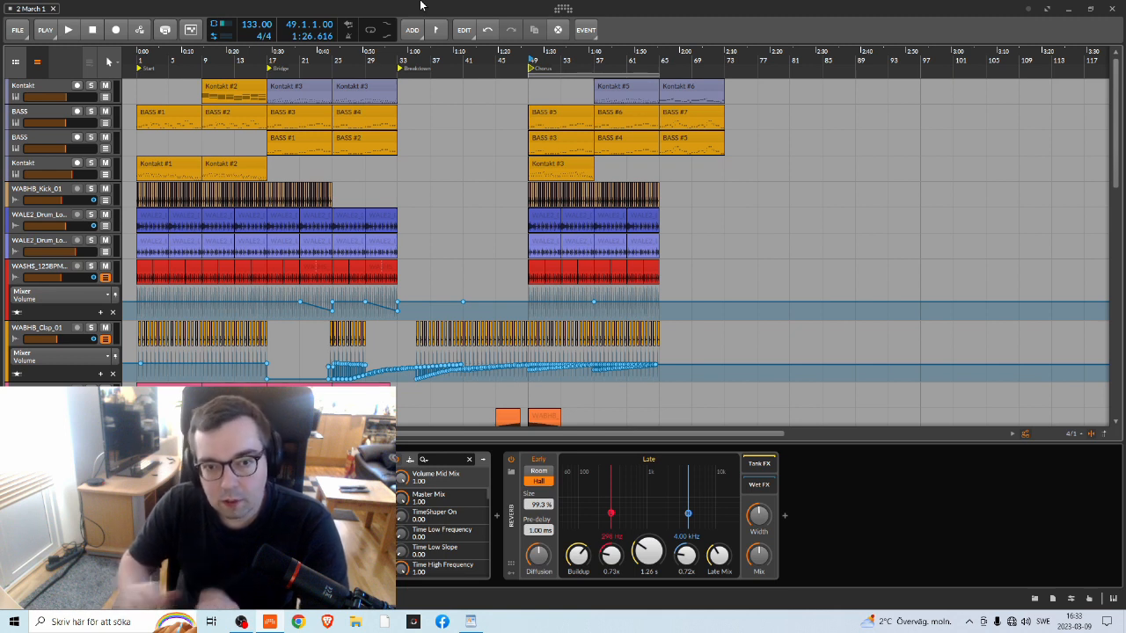
left_click(542, 77)
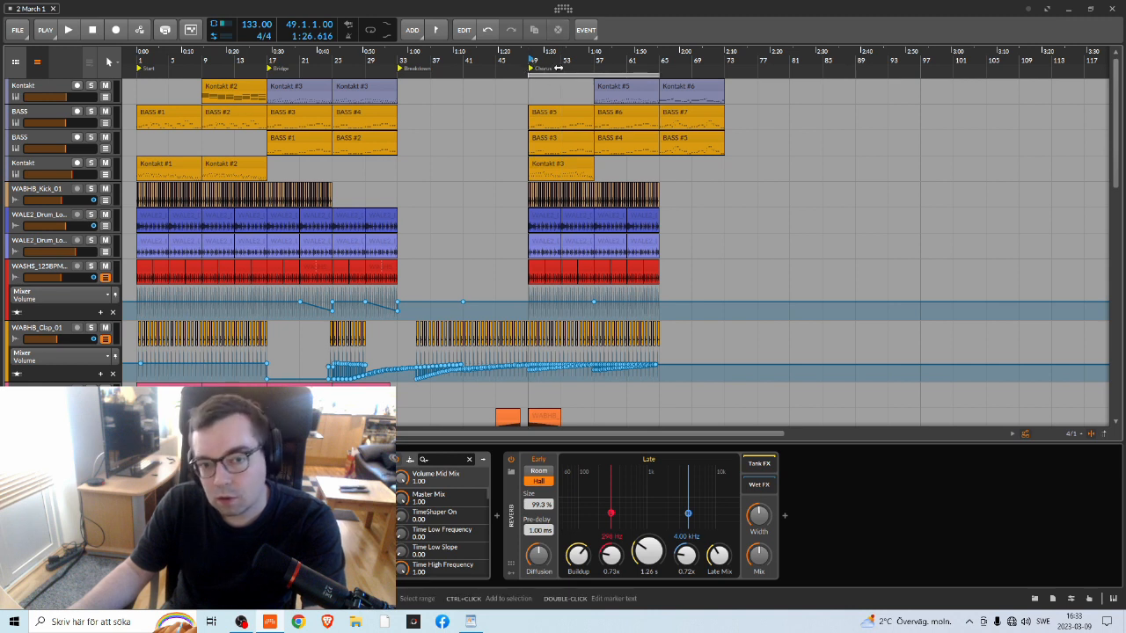
left_click(18, 32)
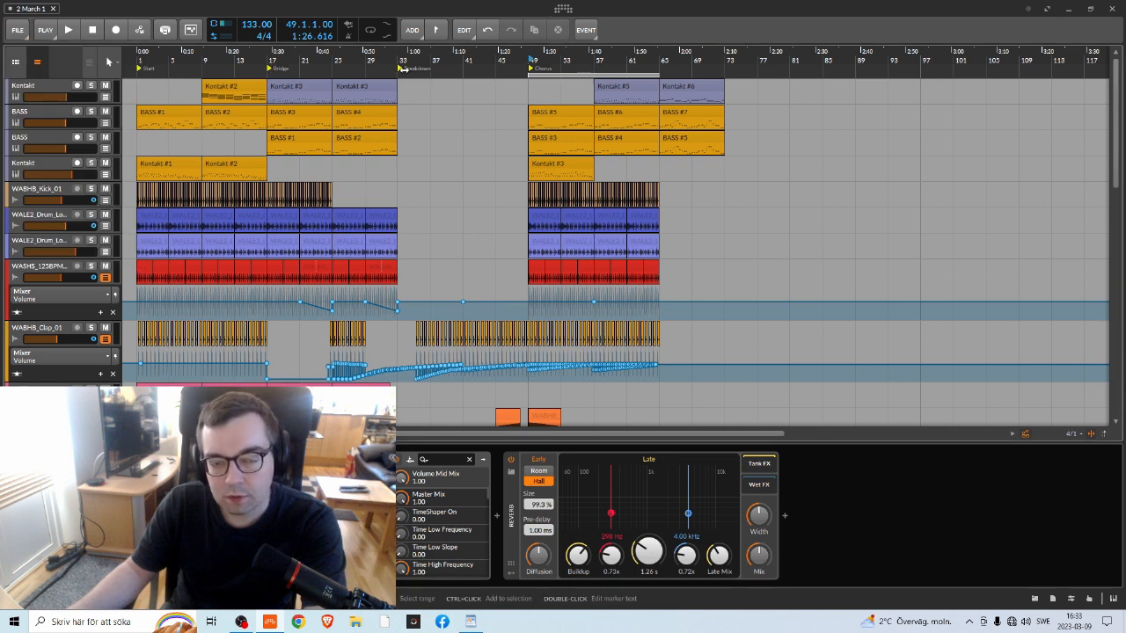
left_click_drag(557, 75, 557, 81)
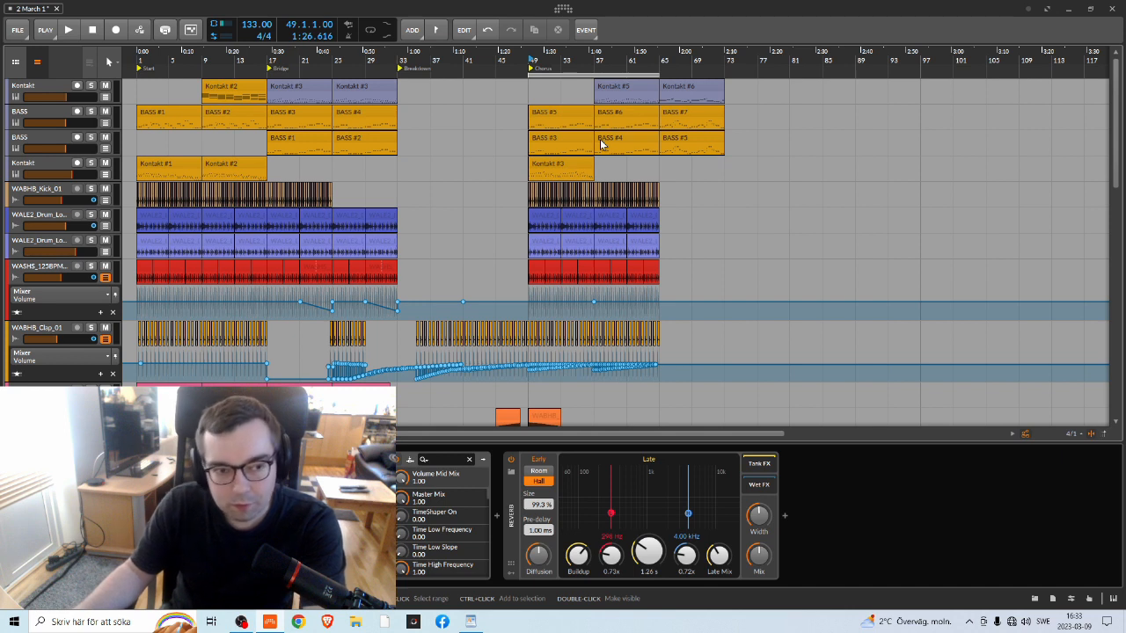
scroll(621, 227, "down", 6)
scroll(620, 227, "up", 8)
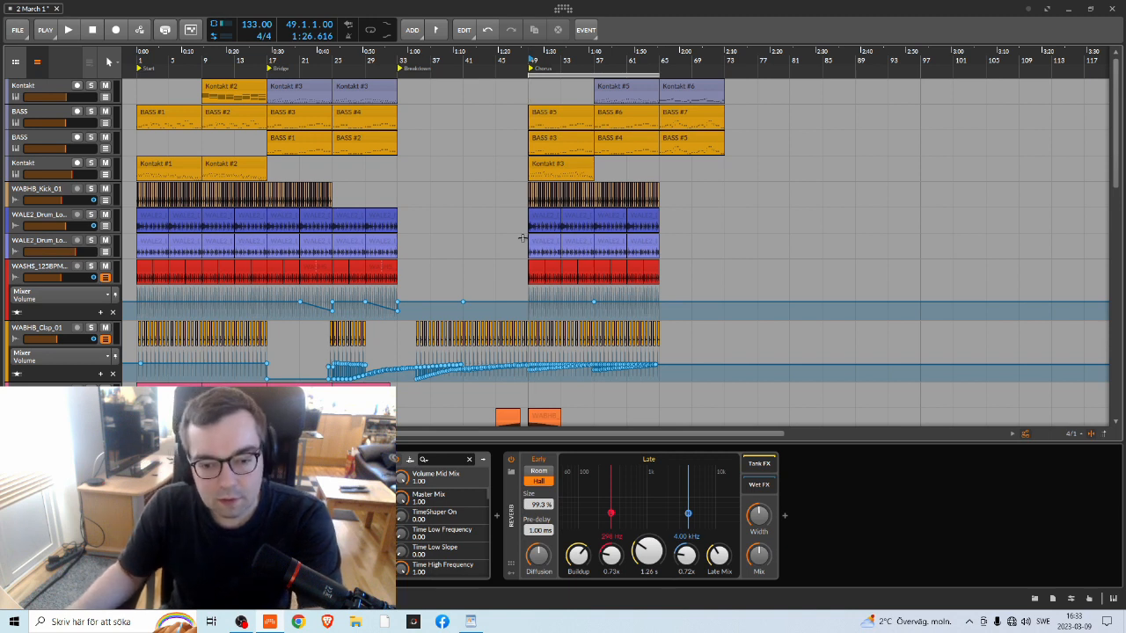
left_click(18, 30)
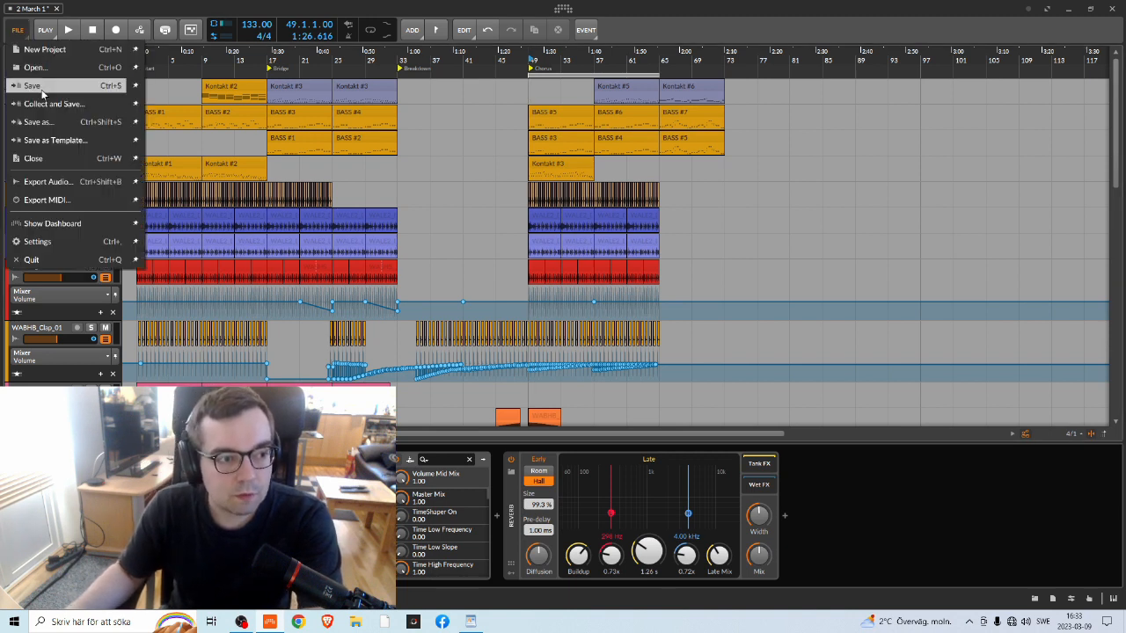
left_click(234, 5)
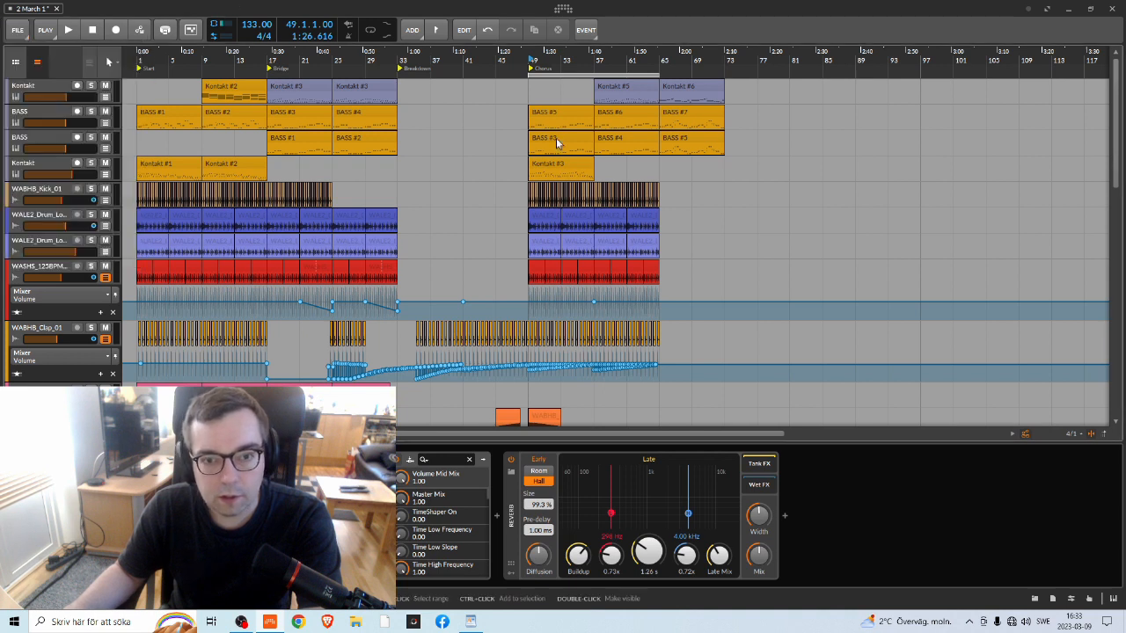
Save the 2 March 1 project again under its existing name, and switch to OBS
left_click(18, 30)
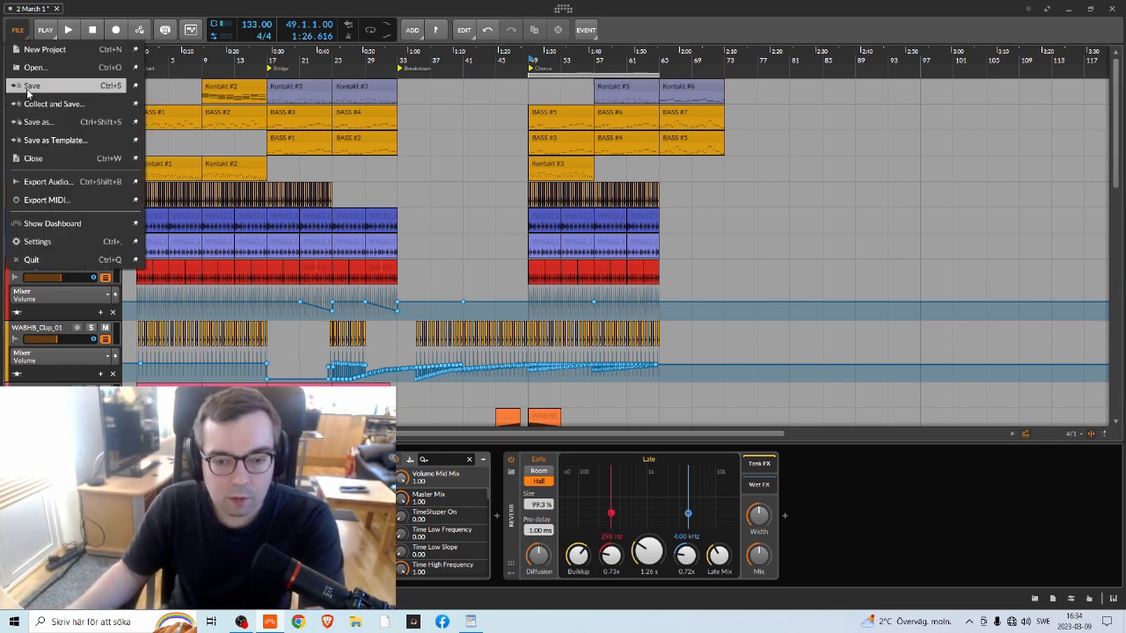
left_click(27, 88)
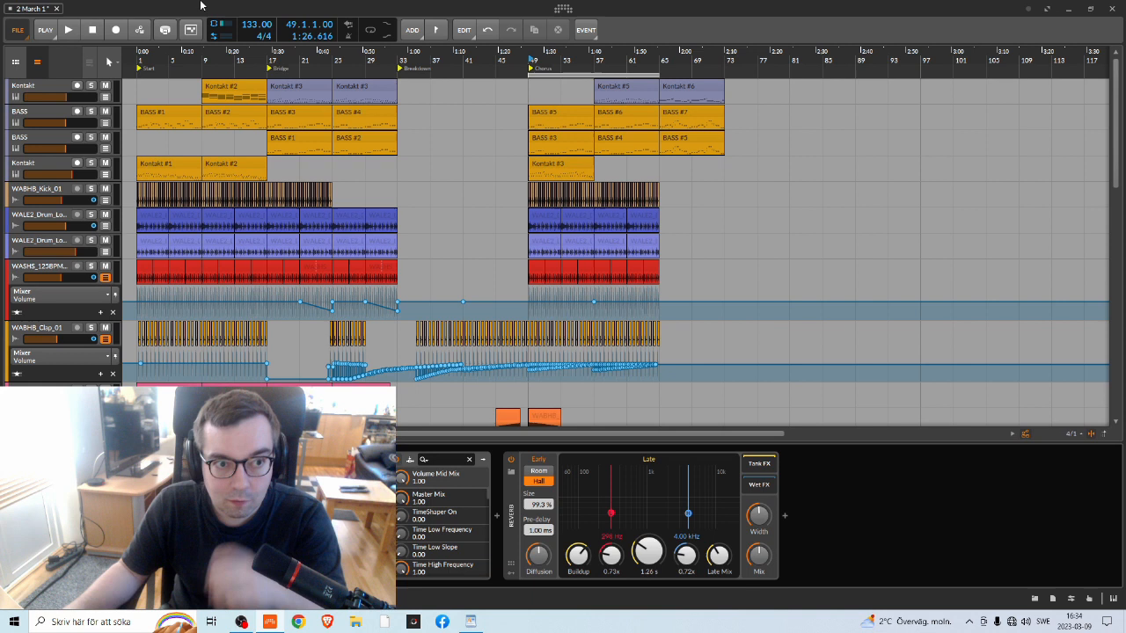
left_click(1080, 618)
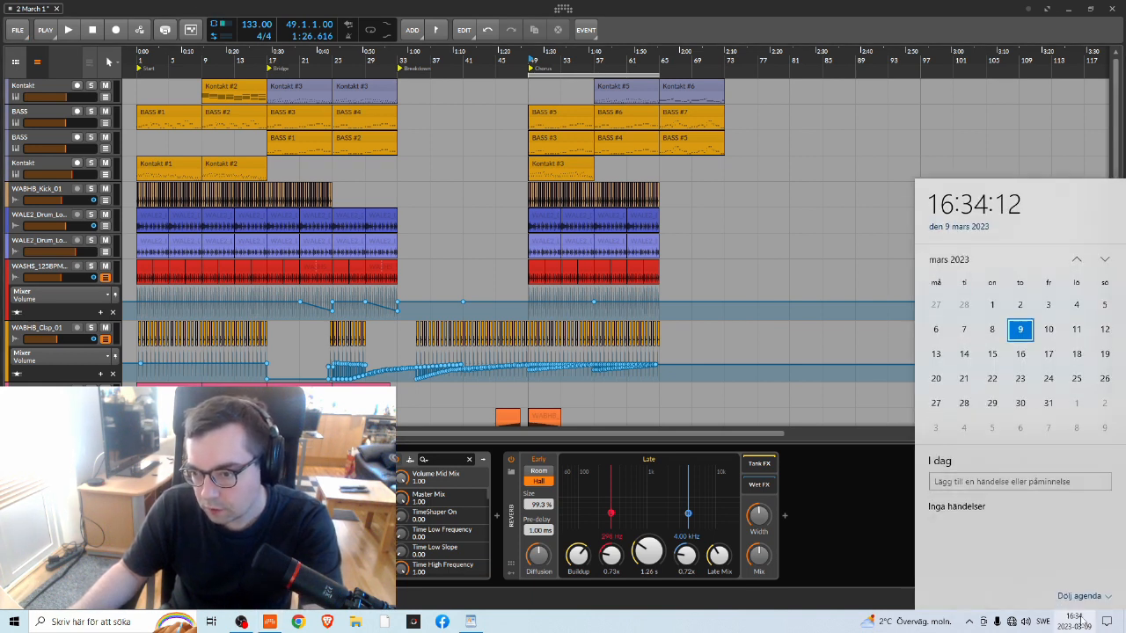
left_click(1080, 619)
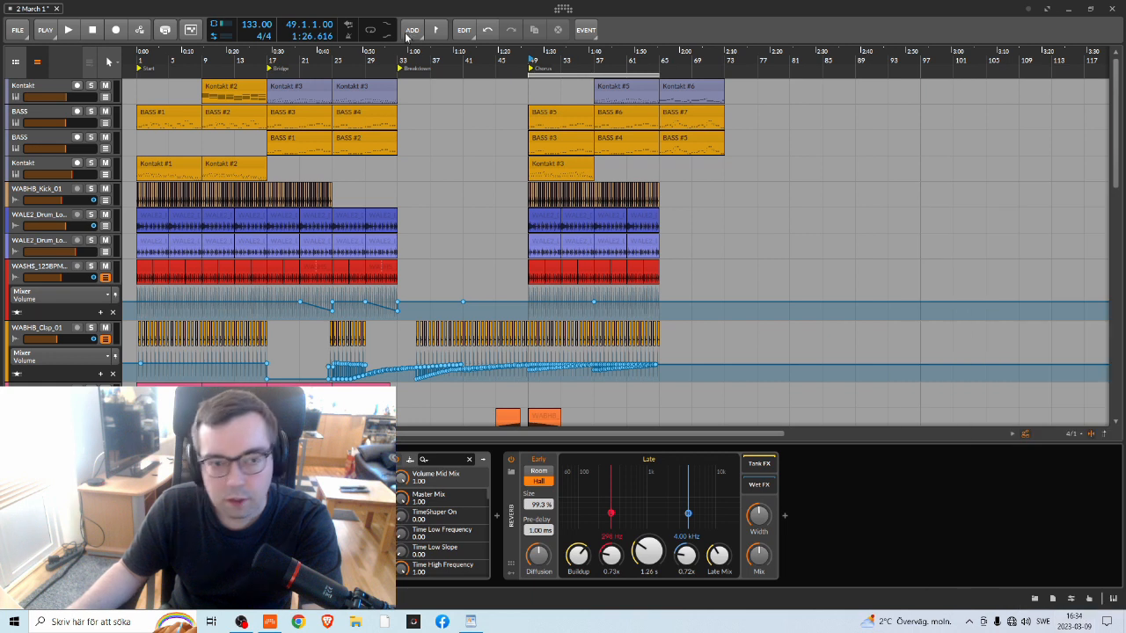
left_click(19, 30)
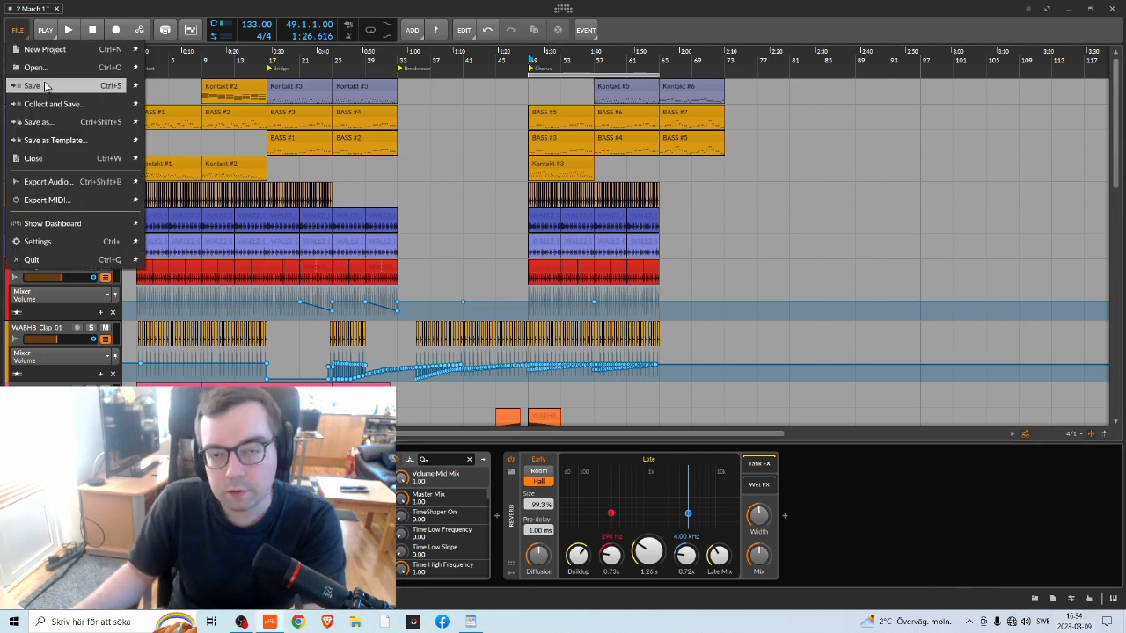
left_click(46, 85)
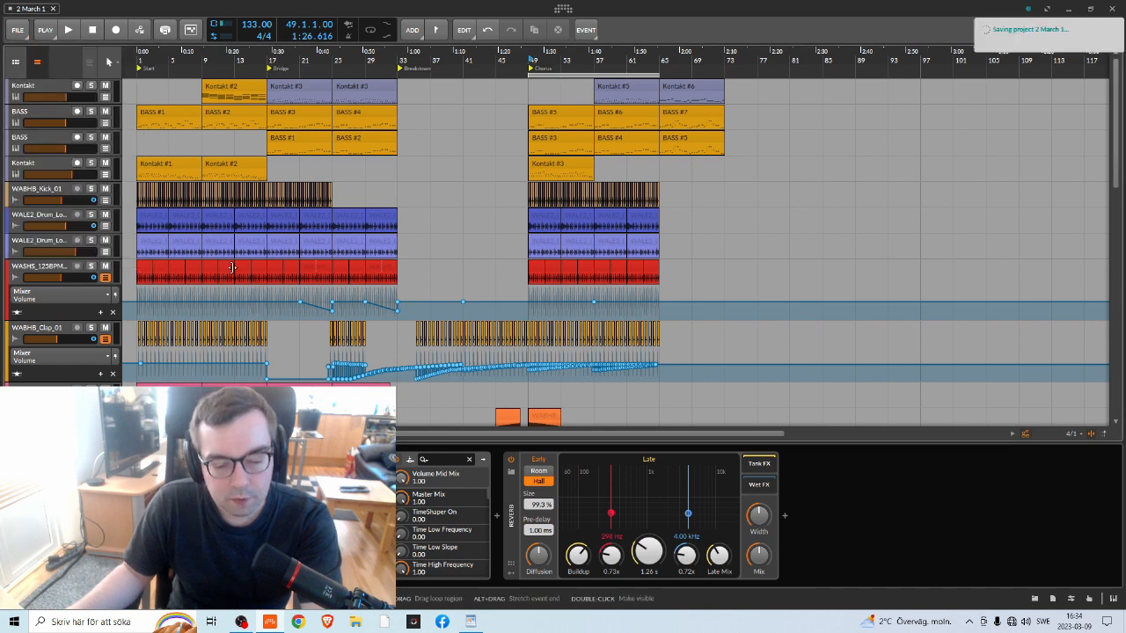
left_click(246, 625)
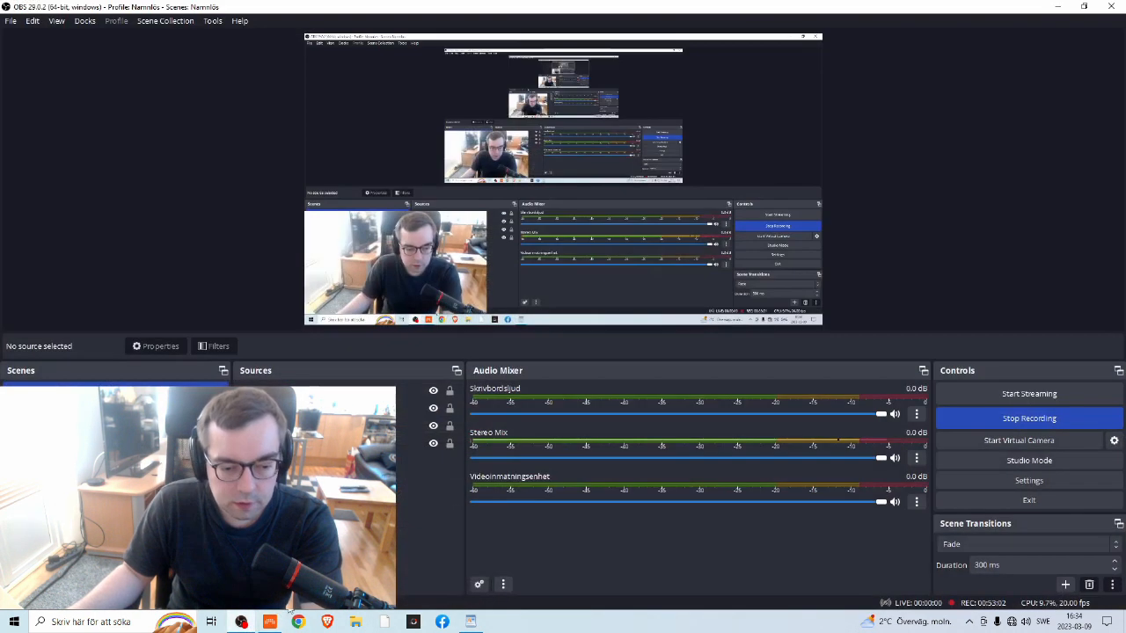